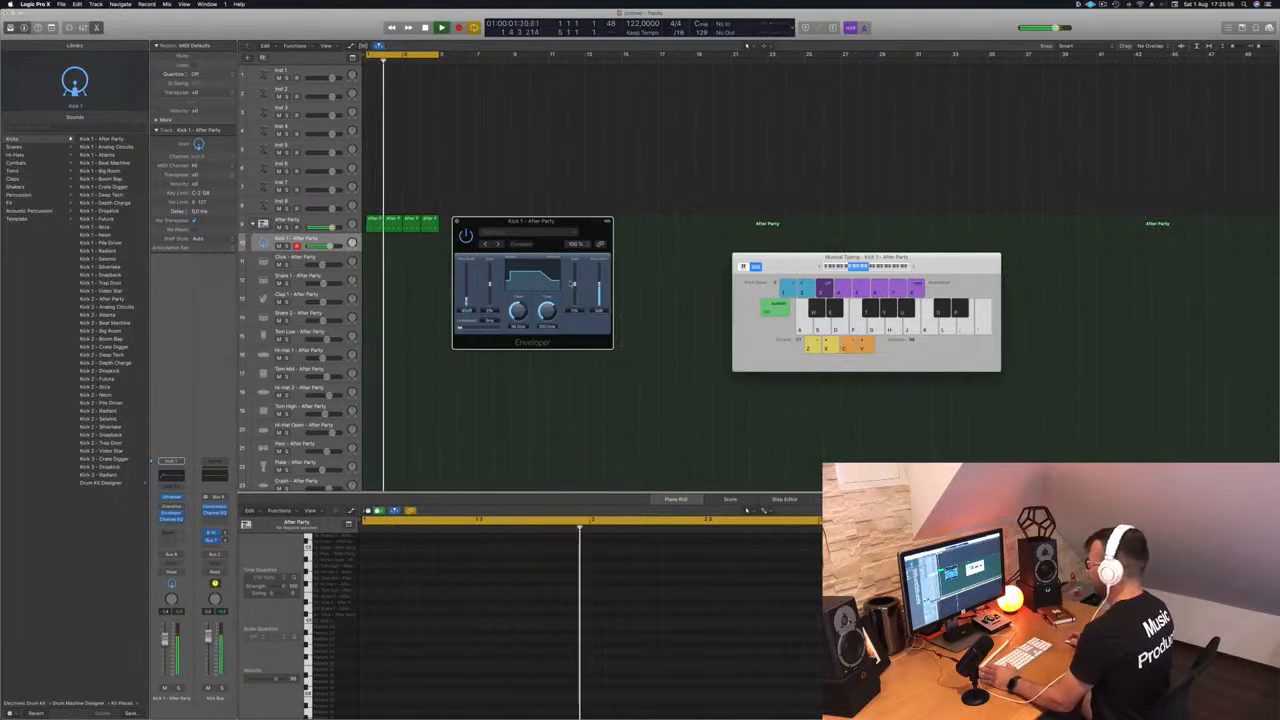
Step: Shape the Kick 1 sound in its Enveloper by boosting attack and release gain and adjusting both times, and close the plug-in
{"action": "left_click_drag", "start_coordinate": [575, 284], "coordinate": [576, 262]}
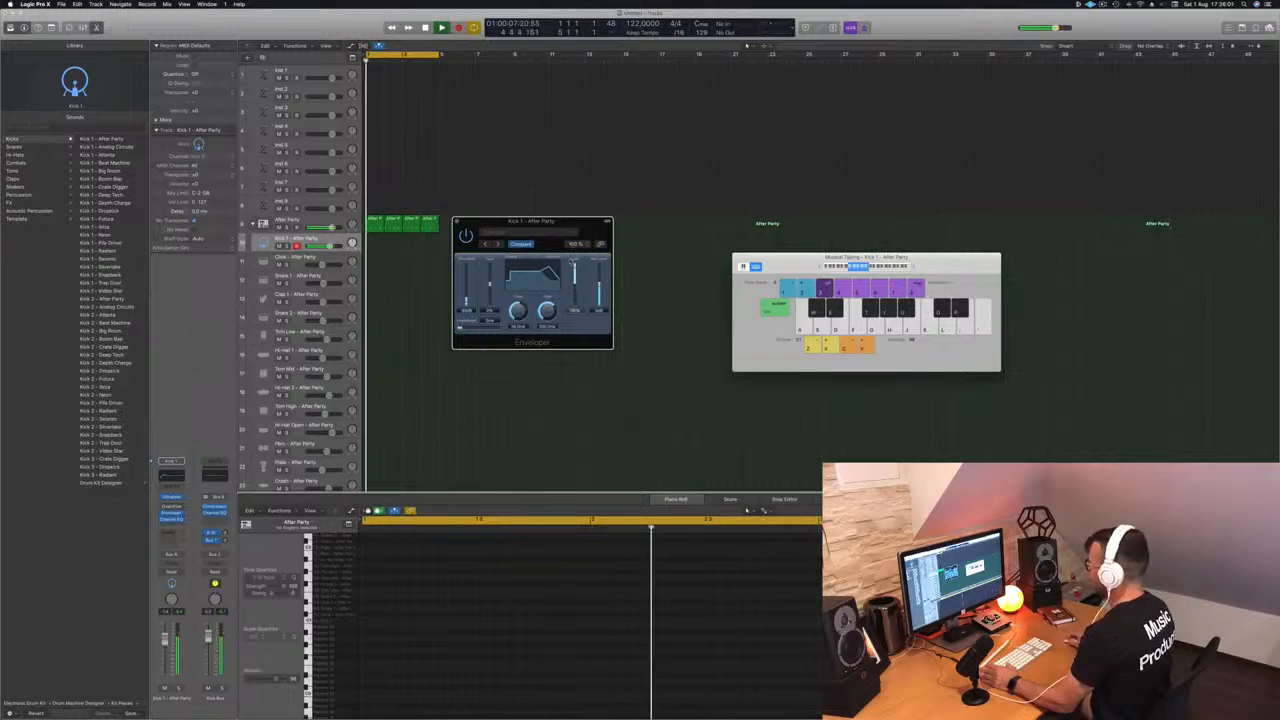
{"action": "mouse_move", "coordinate": [575, 265]}
{"action": "left_mouse_down"}
{"action": "mouse_move", "coordinate": [575, 290]}
{"action": "mouse_move", "coordinate": [577, 268]}
{"action": "left_mouse_up"}
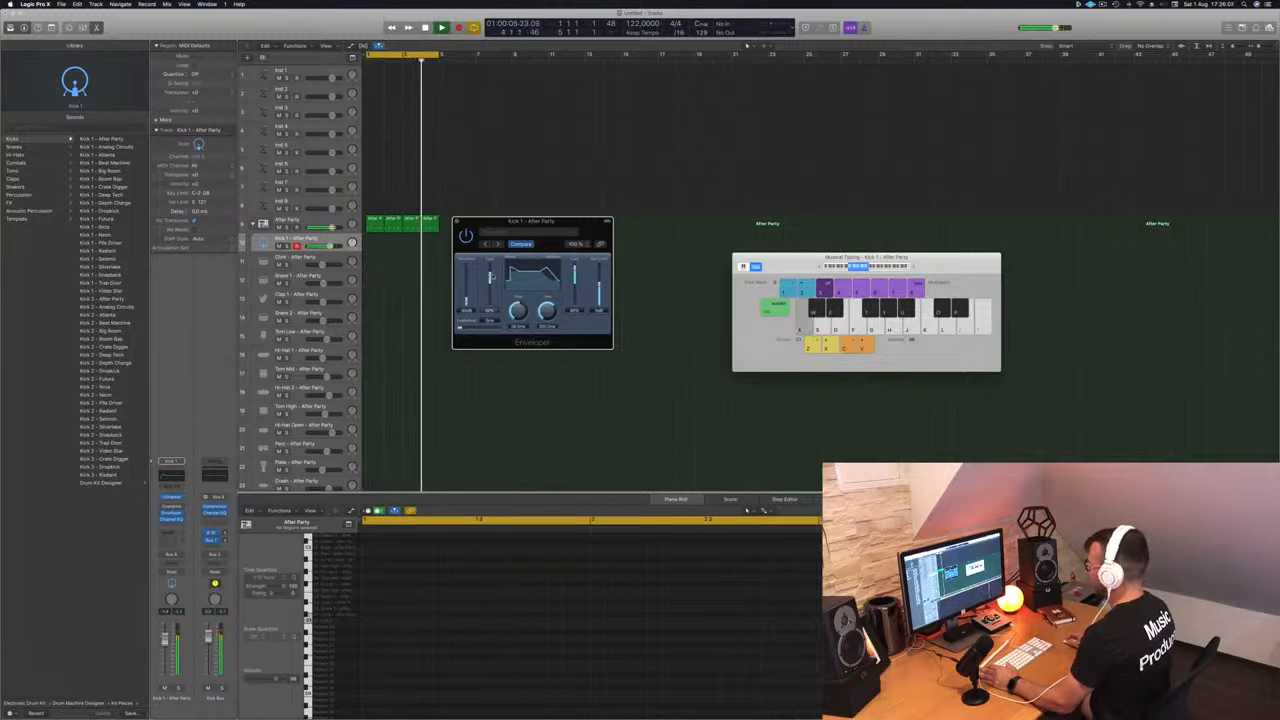
{"action": "left_click_drag", "start_coordinate": [490, 277], "coordinate": [490, 312]}
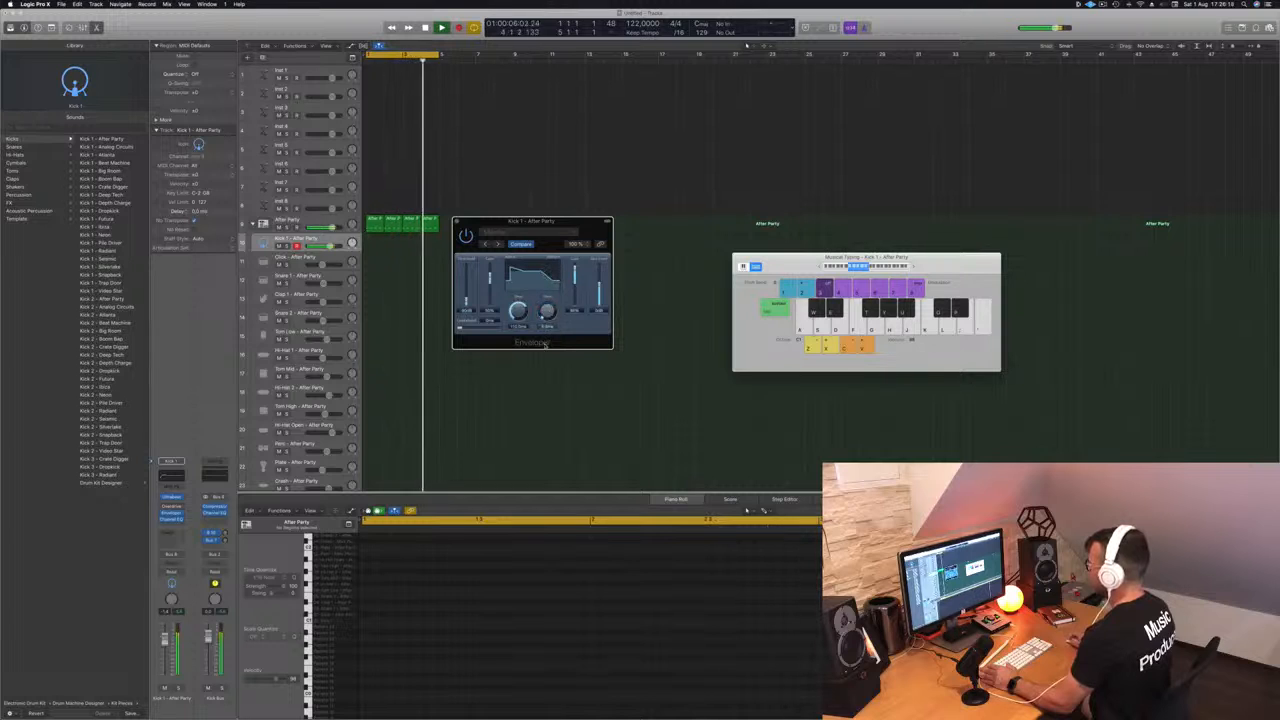
{"action": "left_click_drag", "start_coordinate": [547, 311], "coordinate": [530, 299]}
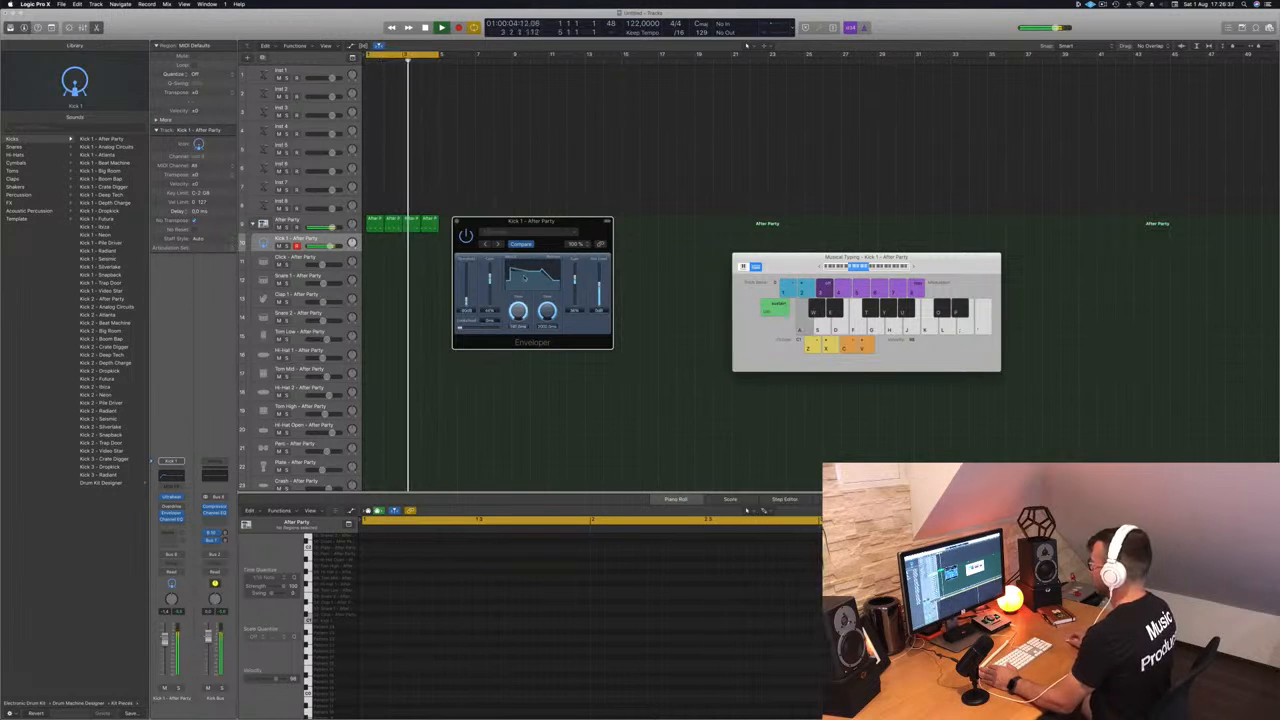
{"action": "left_click_drag", "start_coordinate": [466, 223], "coordinate": [495, 223]}
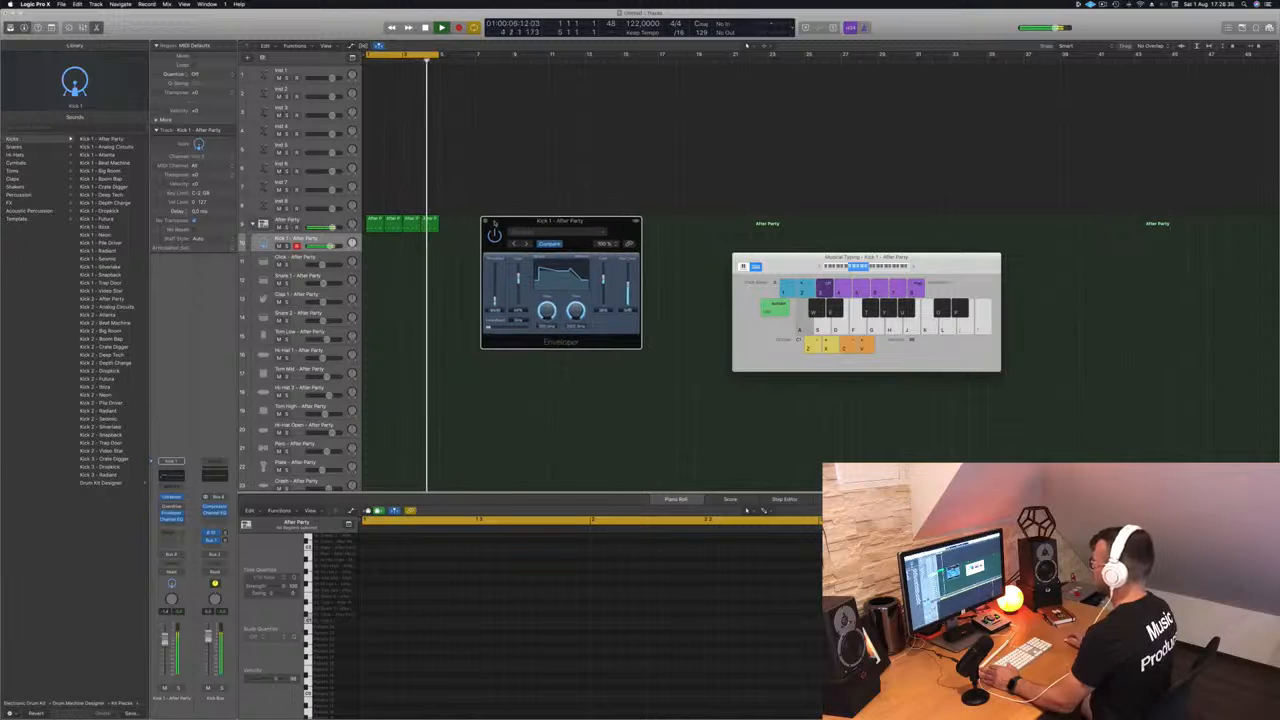
{"action": "left_click", "coordinate": [487, 221]}
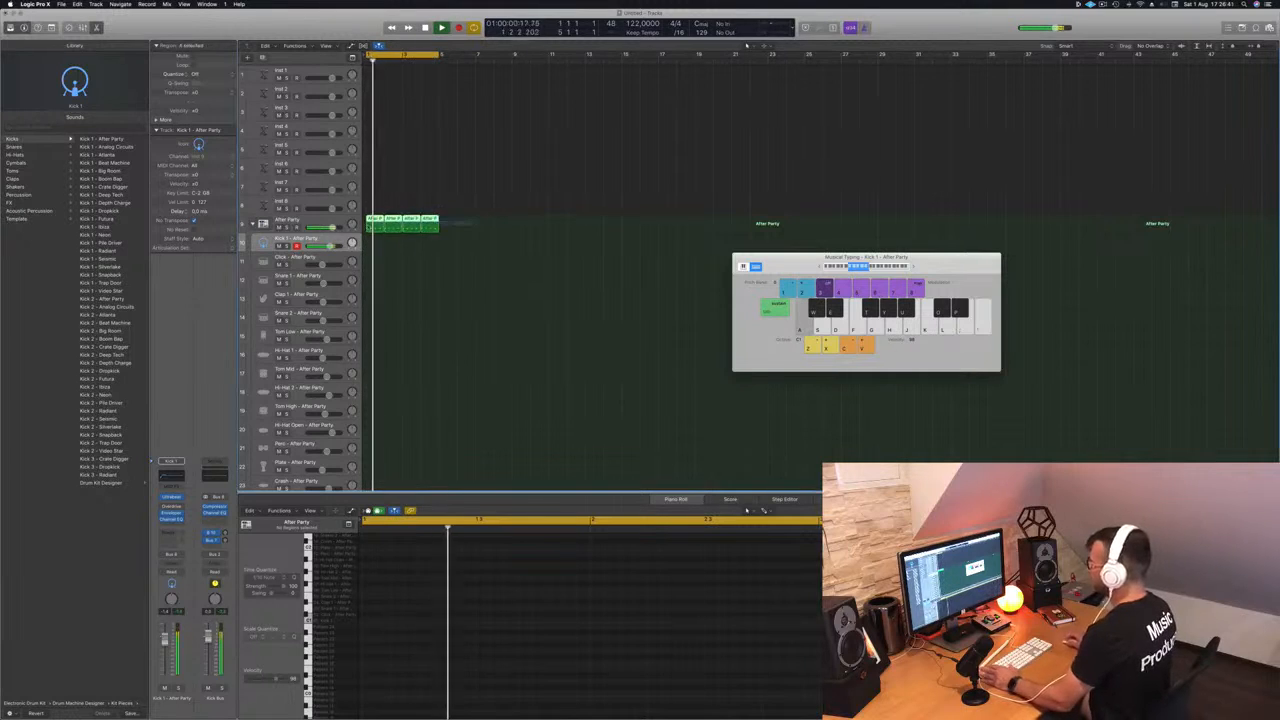
Step: Move the four After Party regions onto the Kick 1 track and open that track's Channel EQ
{"action": "left_click_drag", "start_coordinate": [369, 227], "coordinate": [369, 244]}
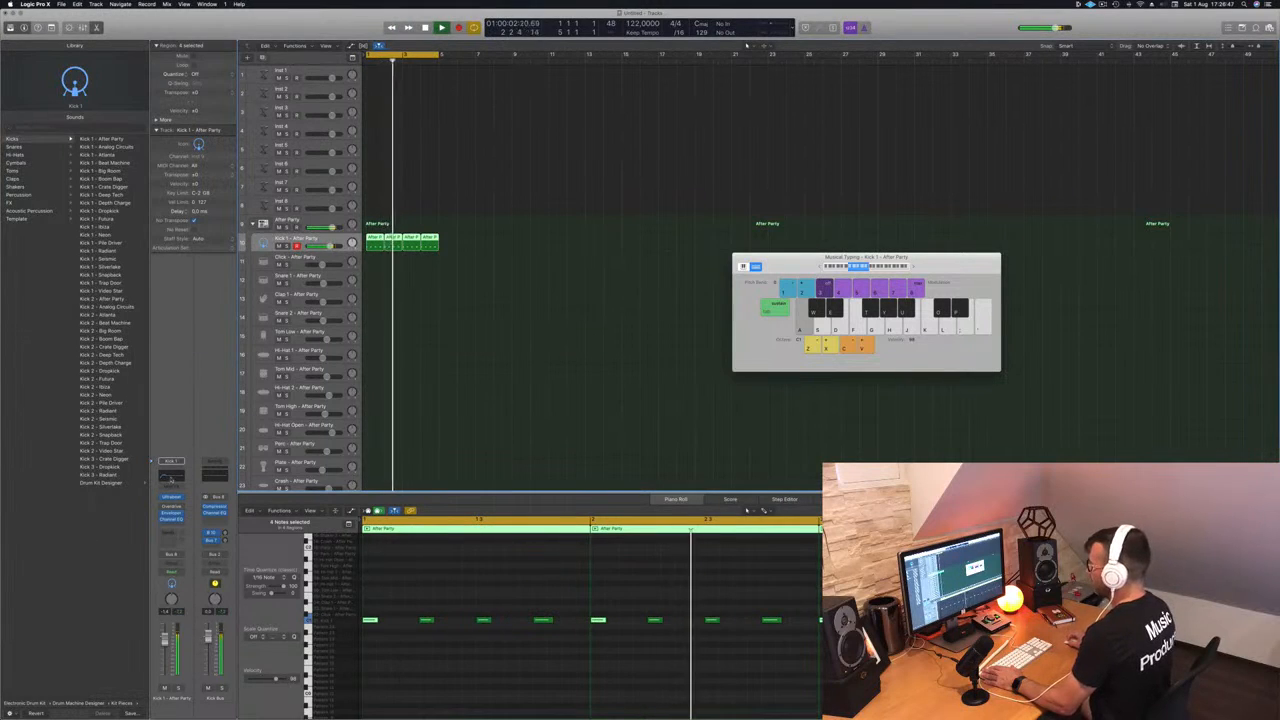
{"action": "left_click", "coordinate": [171, 477]}
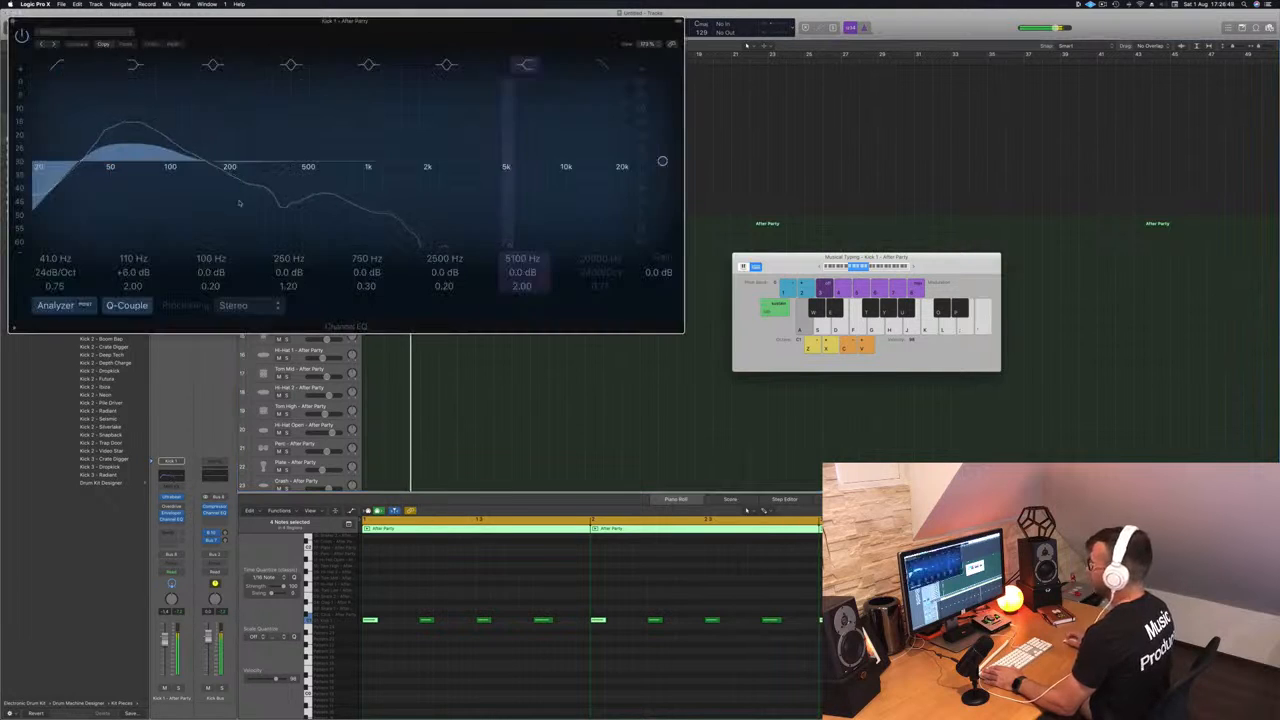
{"action": "left_click_drag", "start_coordinate": [300, 42], "coordinate": [543, 92]}
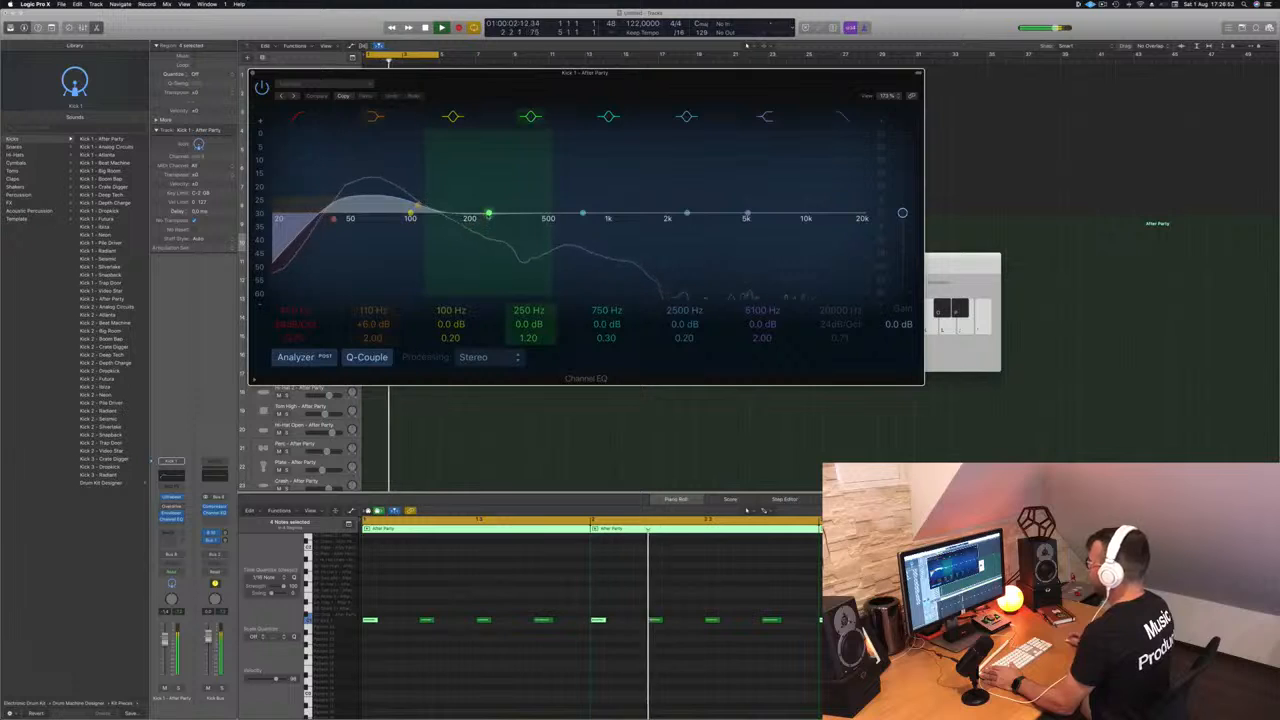
Step: Cut the kick's EQ by 5.5 dB at 174 Hz with Q 1.30 and by 6.5 dB at 295 Hz, comparing with bypass
{"action": "left_click_drag", "start_coordinate": [489, 213], "coordinate": [451, 222]}
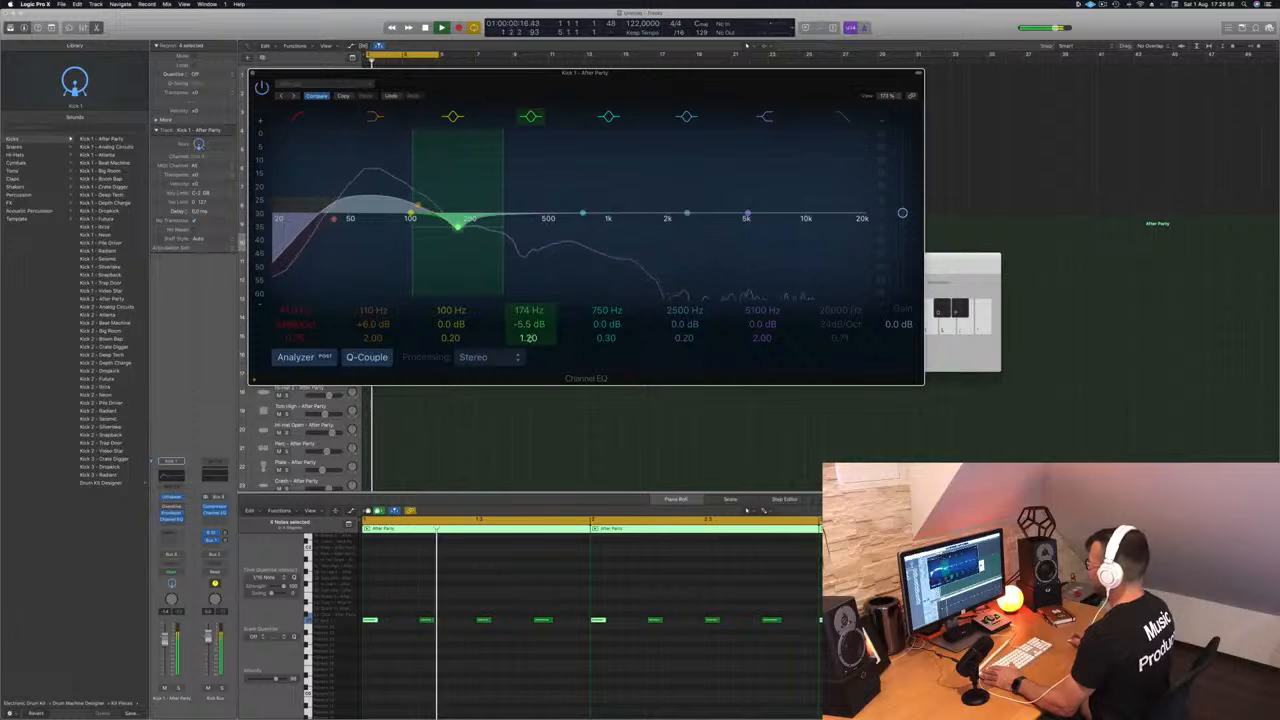
{"action": "left_click_drag", "start_coordinate": [530, 344], "coordinate": [530, 341]}
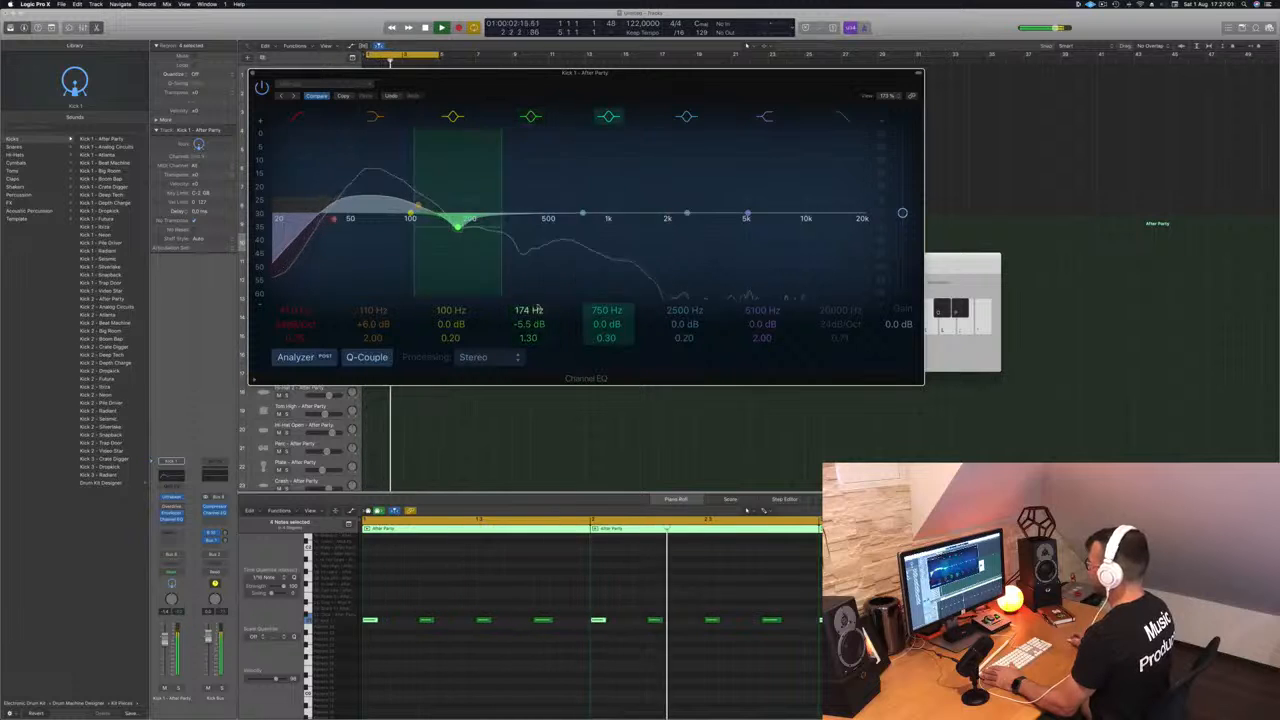
{"action": "left_click_drag", "start_coordinate": [583, 213], "coordinate": [507, 212]}
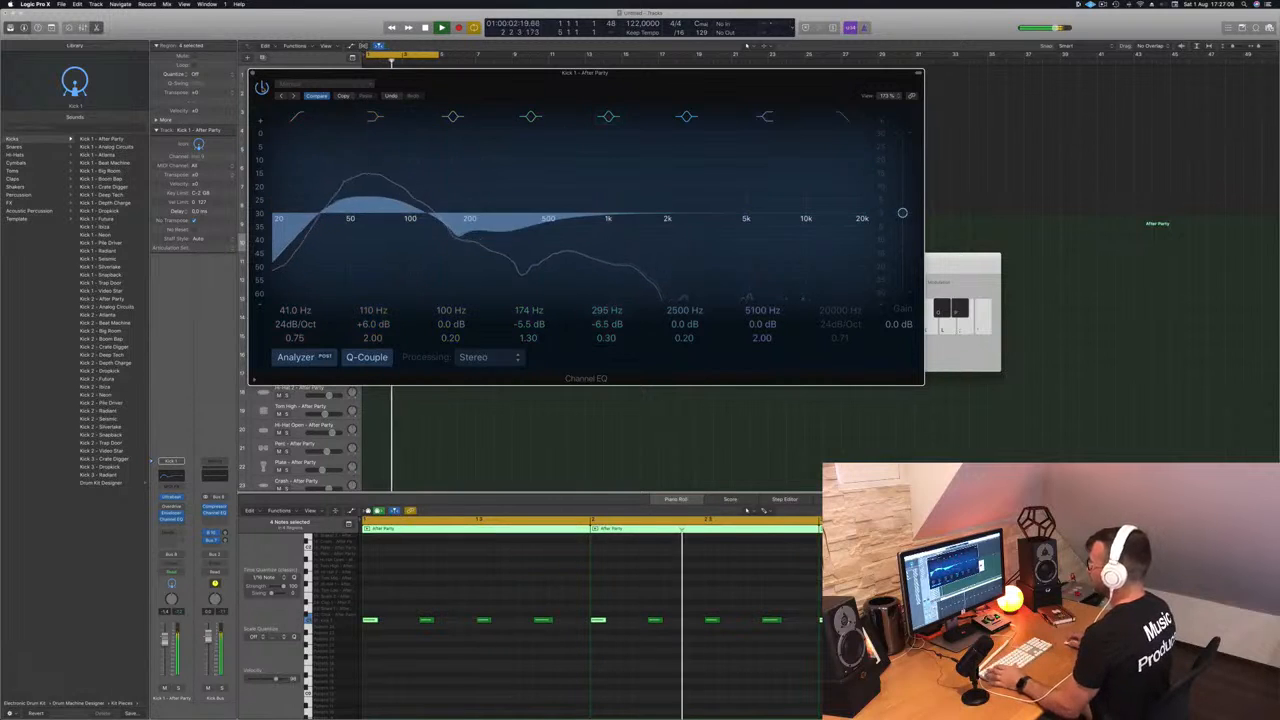
{"action": "left_click", "coordinate": [262, 88]}
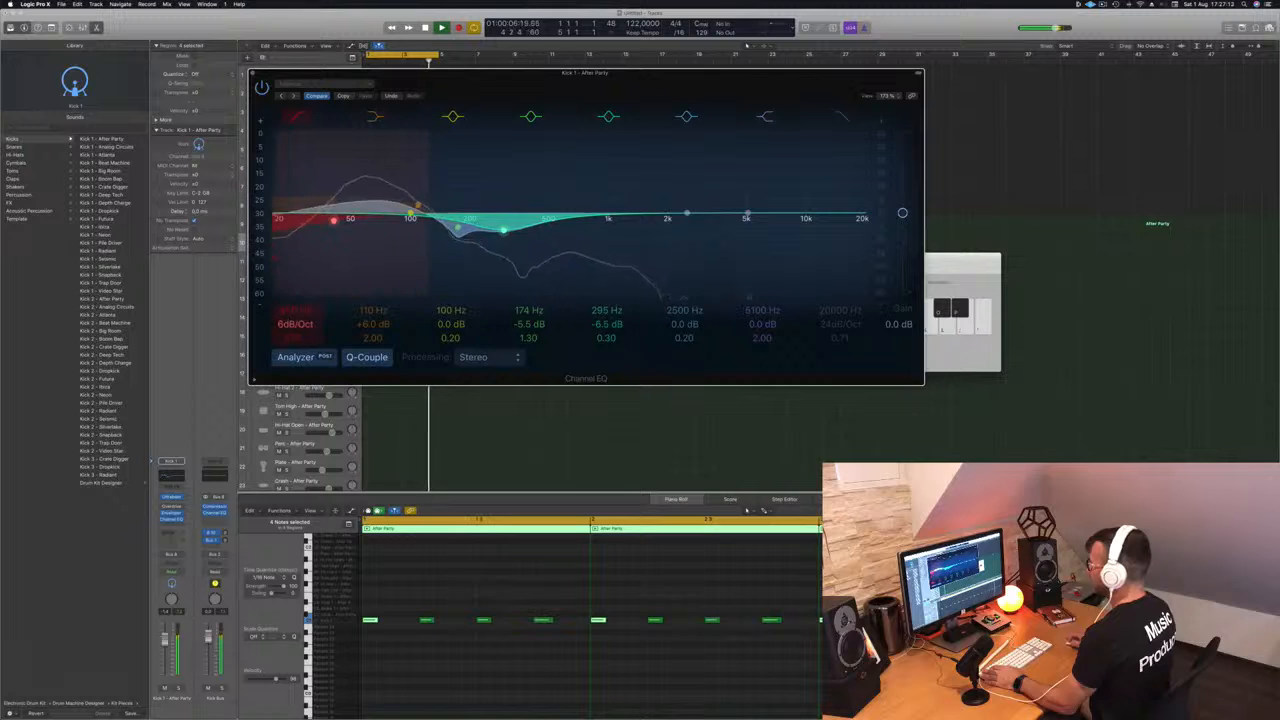
Step: Set the kick EQ's 110 Hz low shelf to about +3 dB, close the EQ and stop playback
{"action": "left_click_drag", "start_coordinate": [373, 324], "coordinate": [373, 327]}
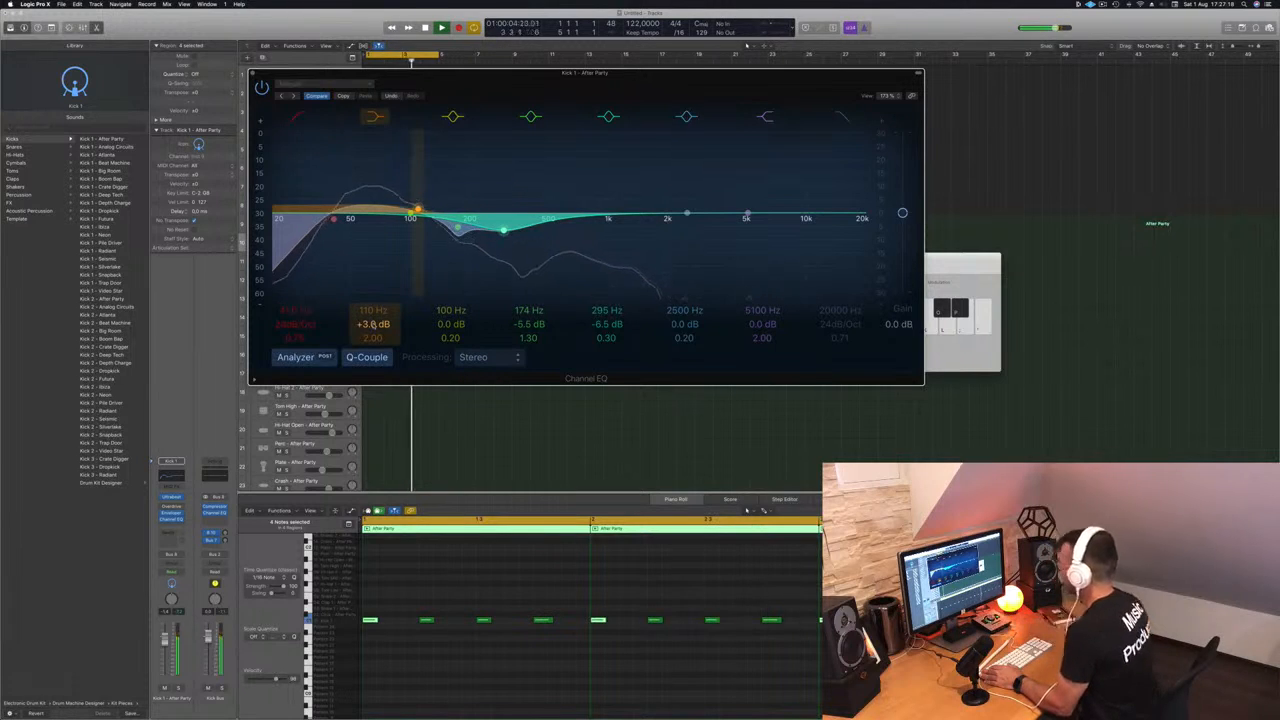
{"action": "left_click", "coordinate": [253, 73]}
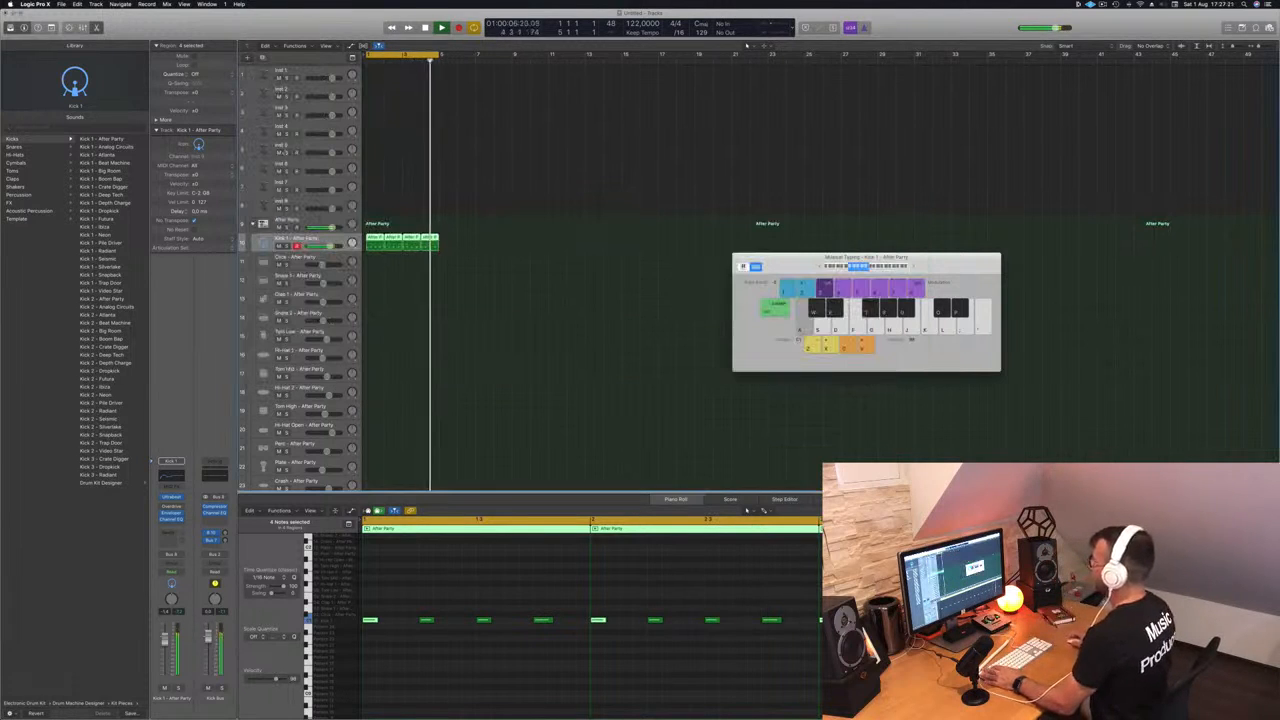
{"action": "key", "text": "space"}
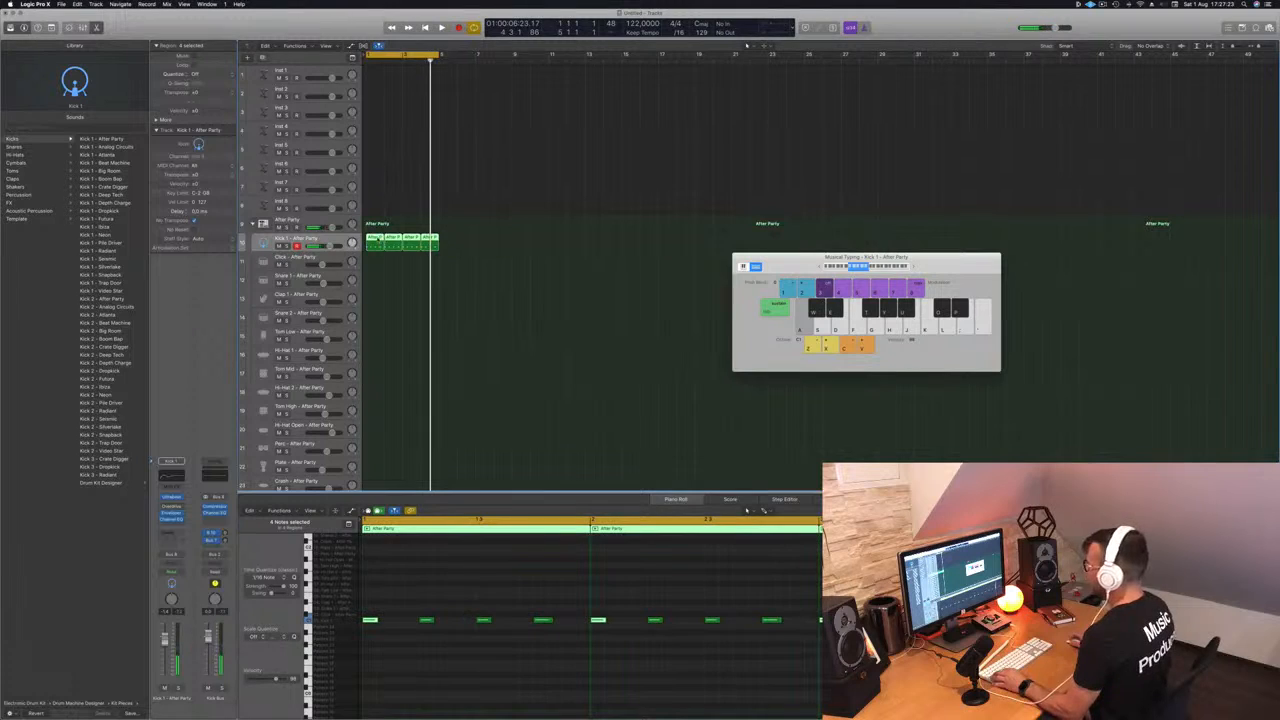
Step: Copy the four Kick 1 regions to the Hi-Hat Open track, shifting all their notes to the offbeats and up to the Hi-Hat Open pitch
{"action": "left_click_drag", "start_coordinate": [378, 258], "coordinate": [367, 430]}
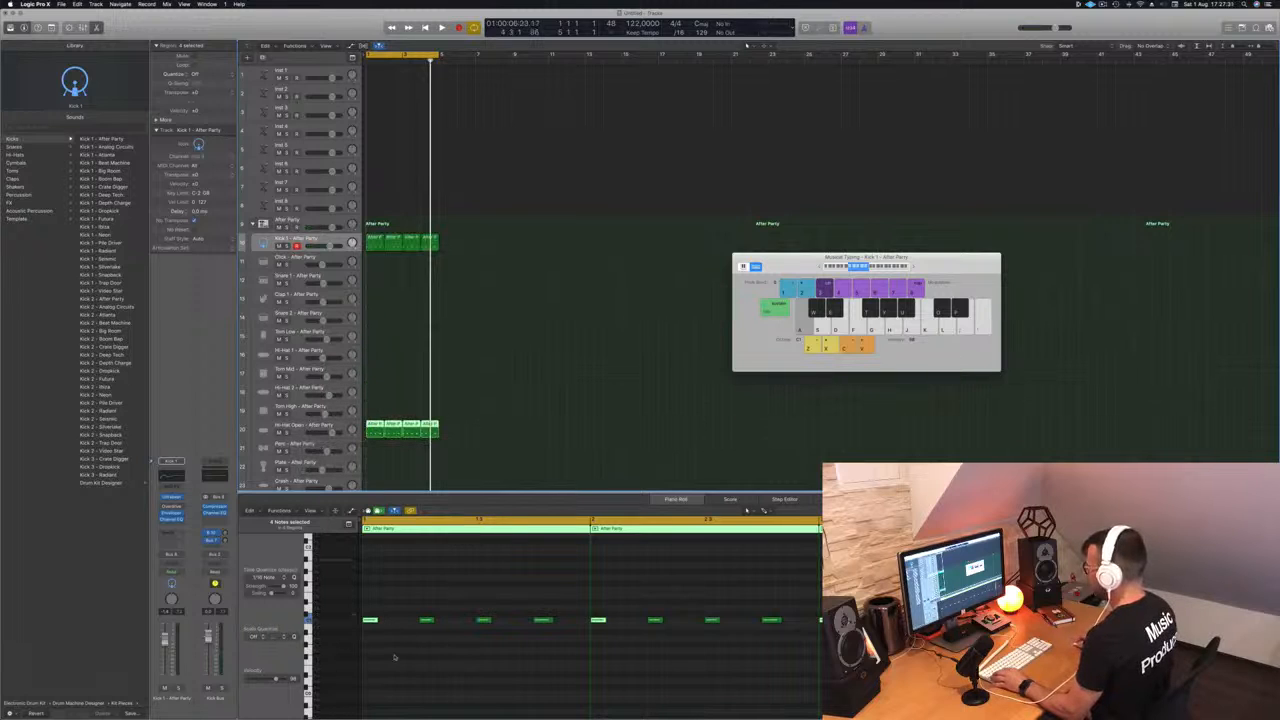
{"action": "left_click", "coordinate": [398, 658]}
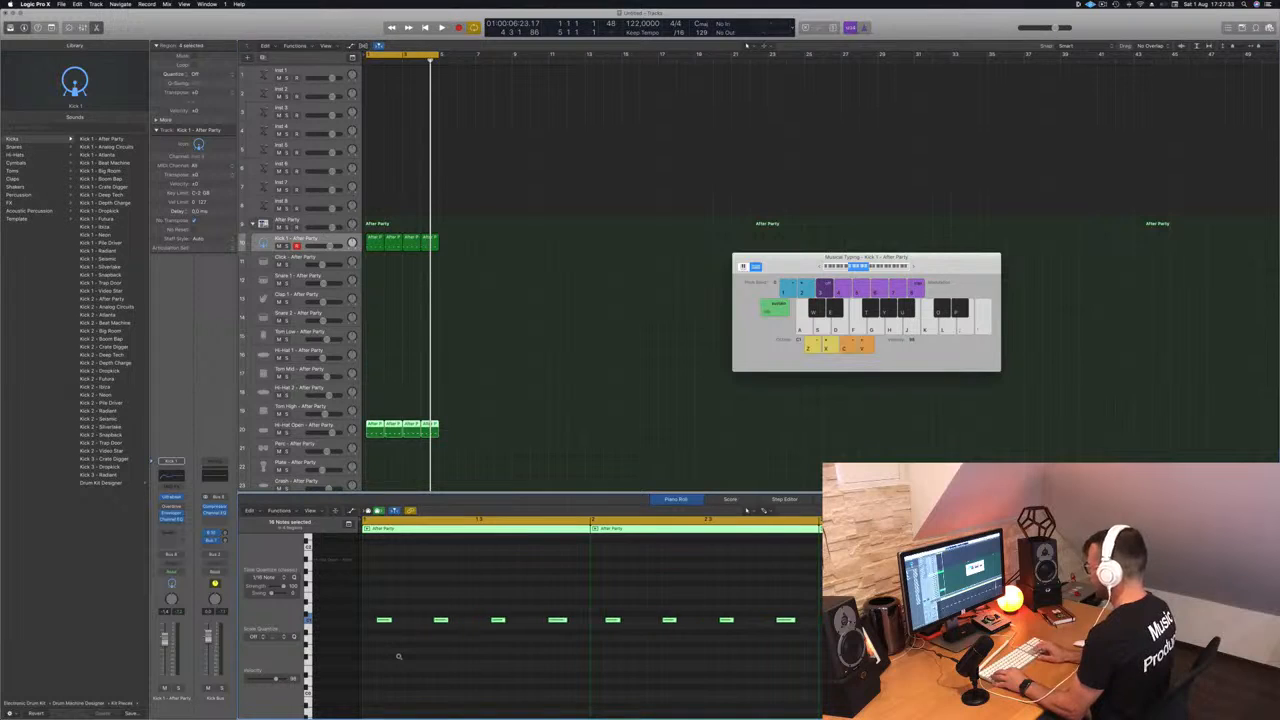
{"action": "key", "text": "alt+Up"}
{"action": "key", "text": "alt+Up"}
{"action": "key", "text": "alt+Up"}
{"action": "key", "text": "alt+Up"}
{"action": "key", "text": "alt+Up"}
{"action": "key", "text": "alt+Up"}
{"action": "key", "text": "alt+Up"}
{"action": "key", "text": "alt+Up"}
{"action": "key", "text": "alt+Up"}
{"action": "key", "text": "alt+Up"}
{"action": "key", "text": "alt+Up"}
{"action": "key", "text": "alt+Up"}
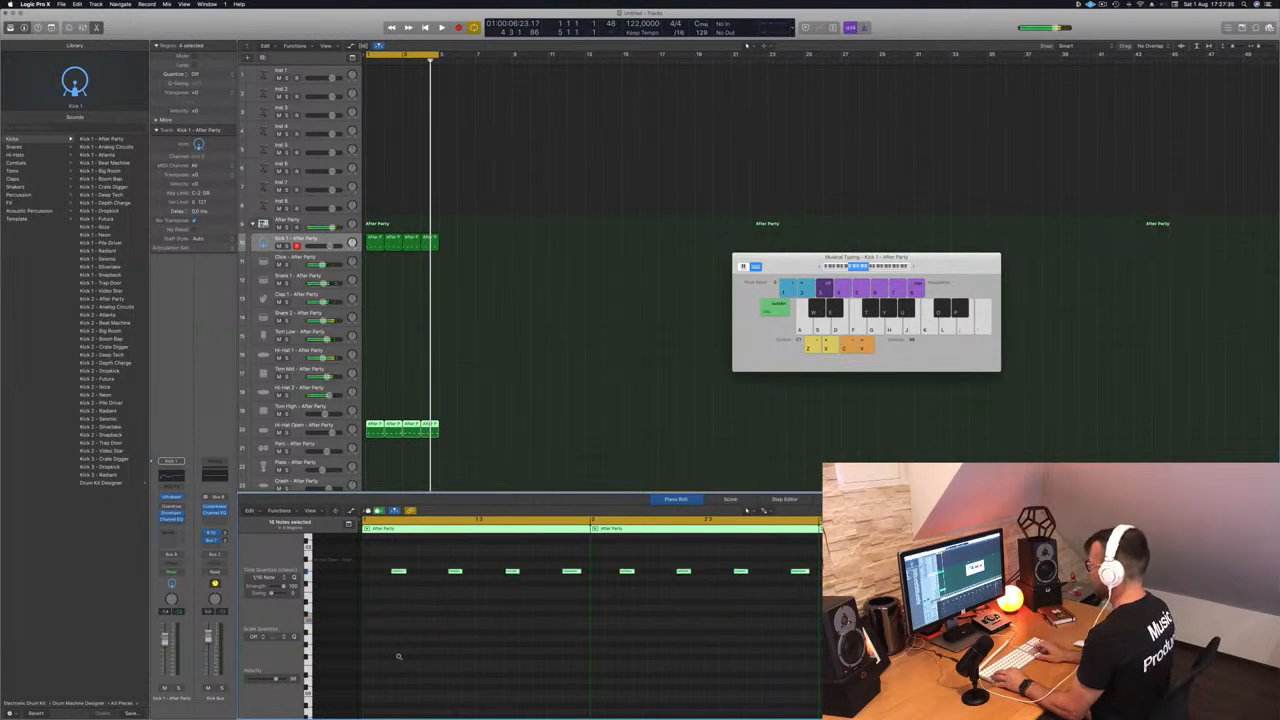
{"action": "key", "text": "space"}
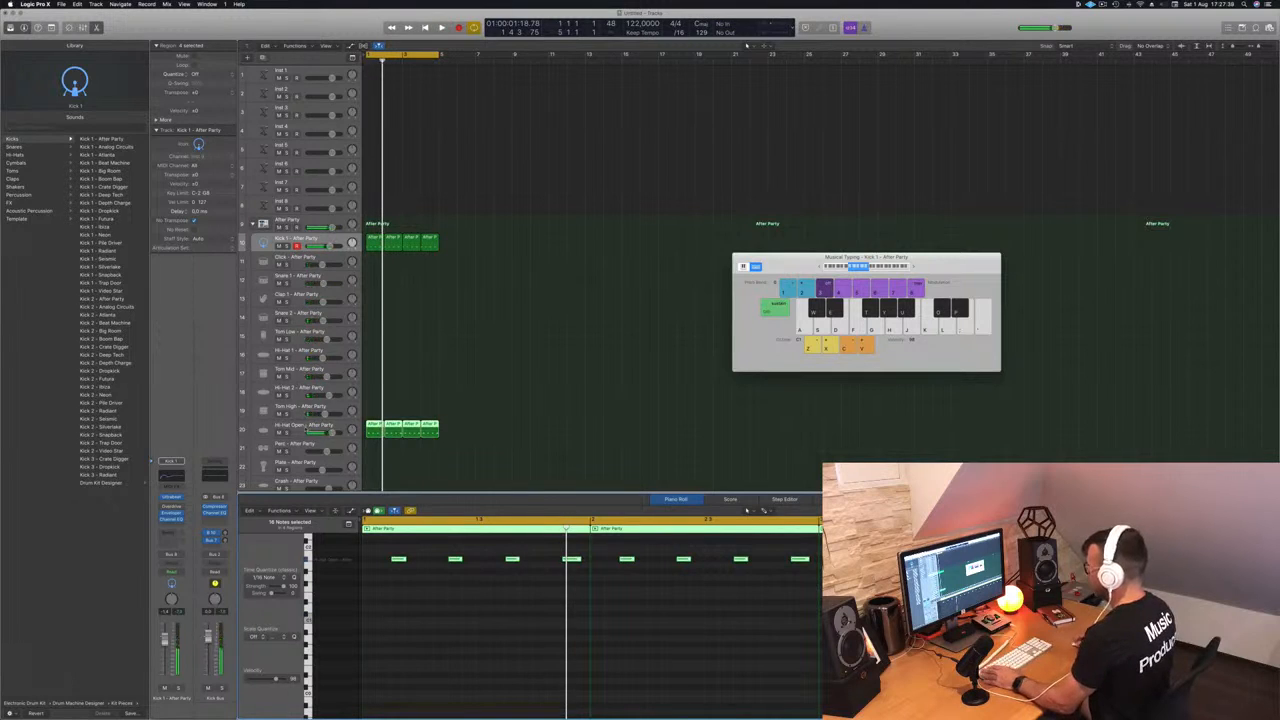
Step: Boost the attack and cut the release in the Hi-Hat Open track's Enveloper, and lower the track's volume slightly
{"action": "left_click", "coordinate": [307, 428]}
{"action": "left_click", "coordinate": [170, 513]}
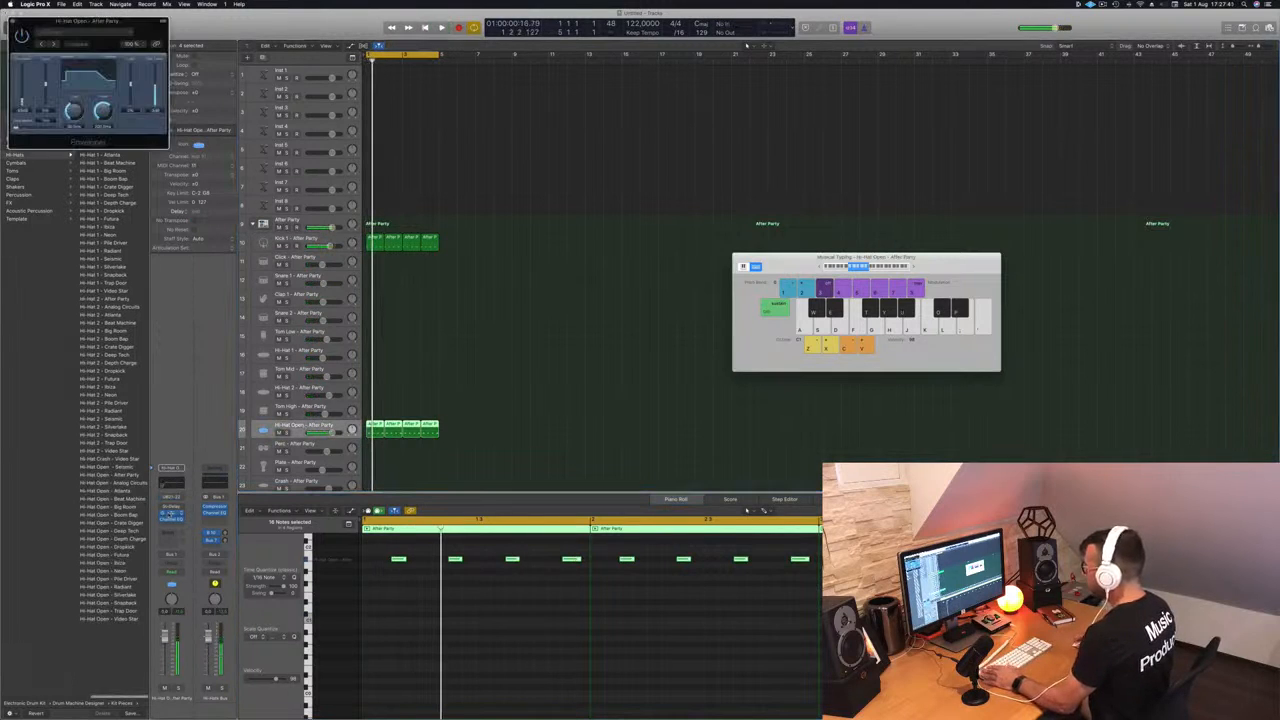
{"action": "left_click_drag", "start_coordinate": [144, 21], "coordinate": [638, 115]}
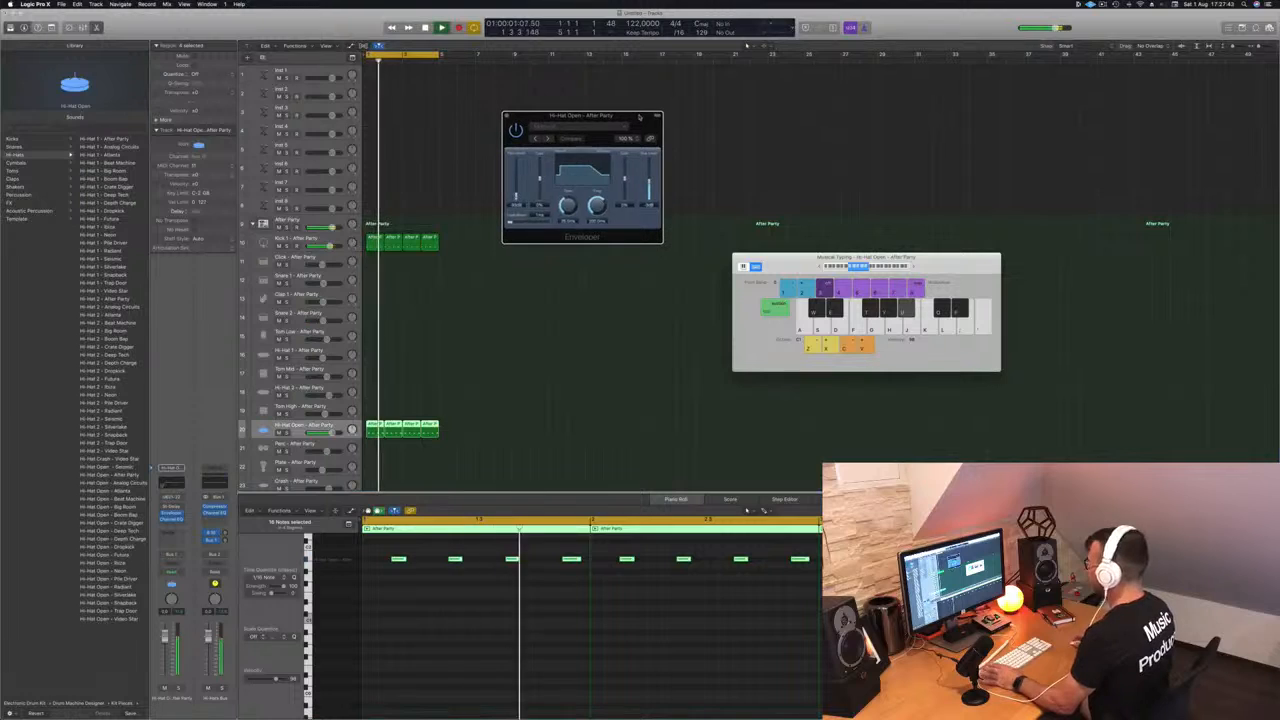
{"action": "left_click_drag", "start_coordinate": [568, 210], "coordinate": [598, 211]}
{"action": "mouse_move", "coordinate": [540, 180]}
{"action": "left_mouse_down"}
{"action": "mouse_move", "coordinate": [540, 167]}
{"action": "mouse_move", "coordinate": [541, 178]}
{"action": "left_mouse_up"}
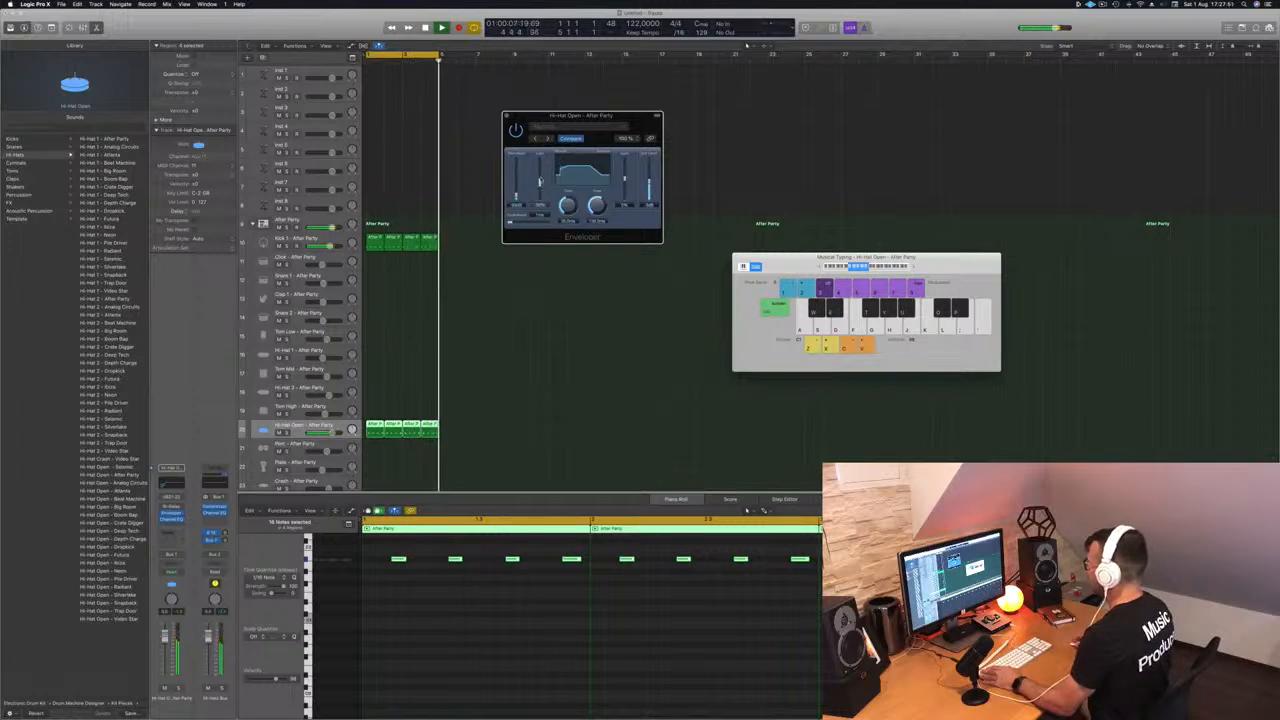
{"action": "mouse_move", "coordinate": [511, 222]}
{"action": "left_mouse_down"}
{"action": "mouse_move", "coordinate": [551, 223]}
{"action": "mouse_move", "coordinate": [509, 222]}
{"action": "left_mouse_up"}
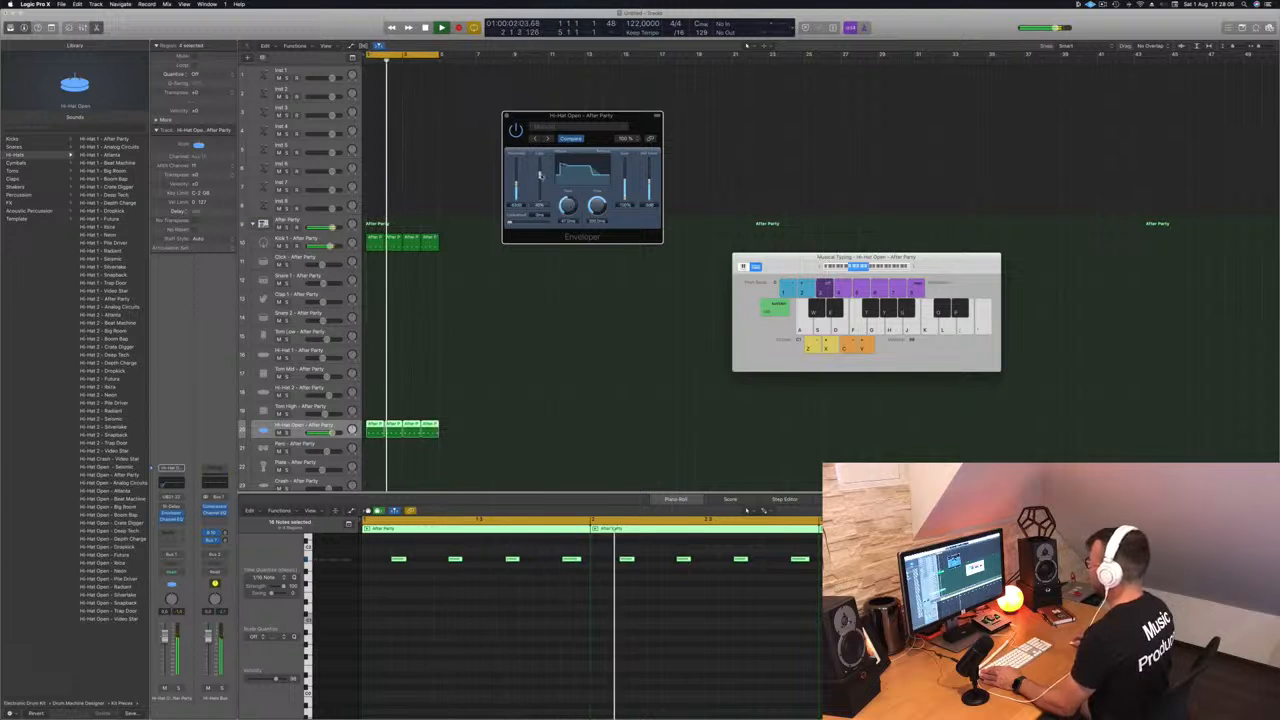
{"action": "key", "text": "space"}
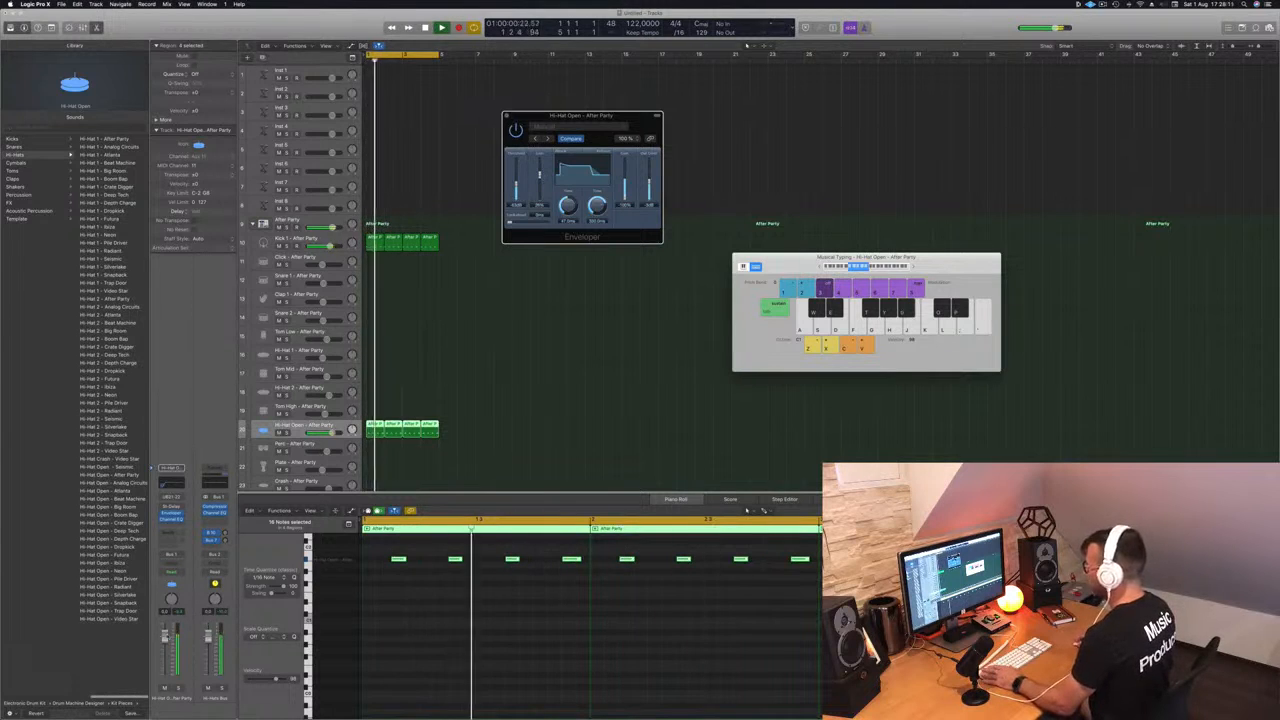
{"action": "left_click_drag", "start_coordinate": [165, 637], "coordinate": [165, 643]}
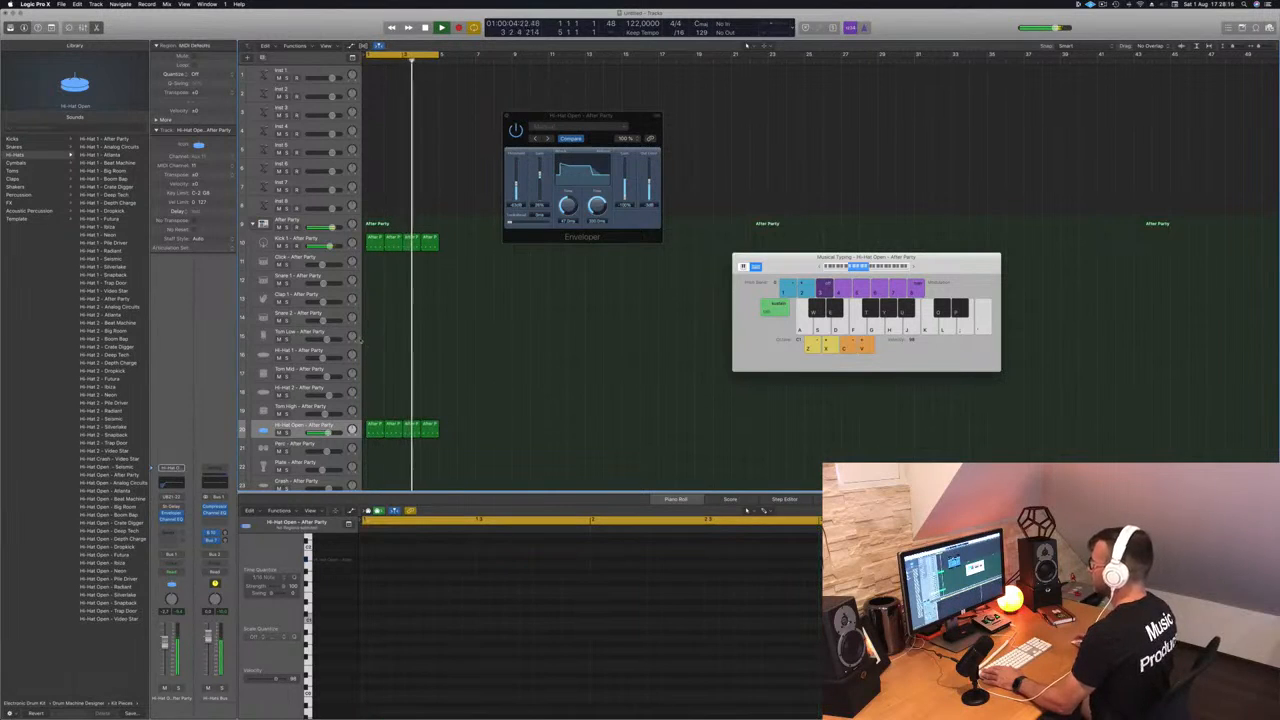
Step: Copy the first Kick 1 region to the Tom Low track, keeping only its last note, moved to the offbeat at Tom Low pitch
{"action": "left_click", "coordinate": [374, 244]}
{"action": "left_click_drag", "start_coordinate": [374, 244], "coordinate": [376, 338]}
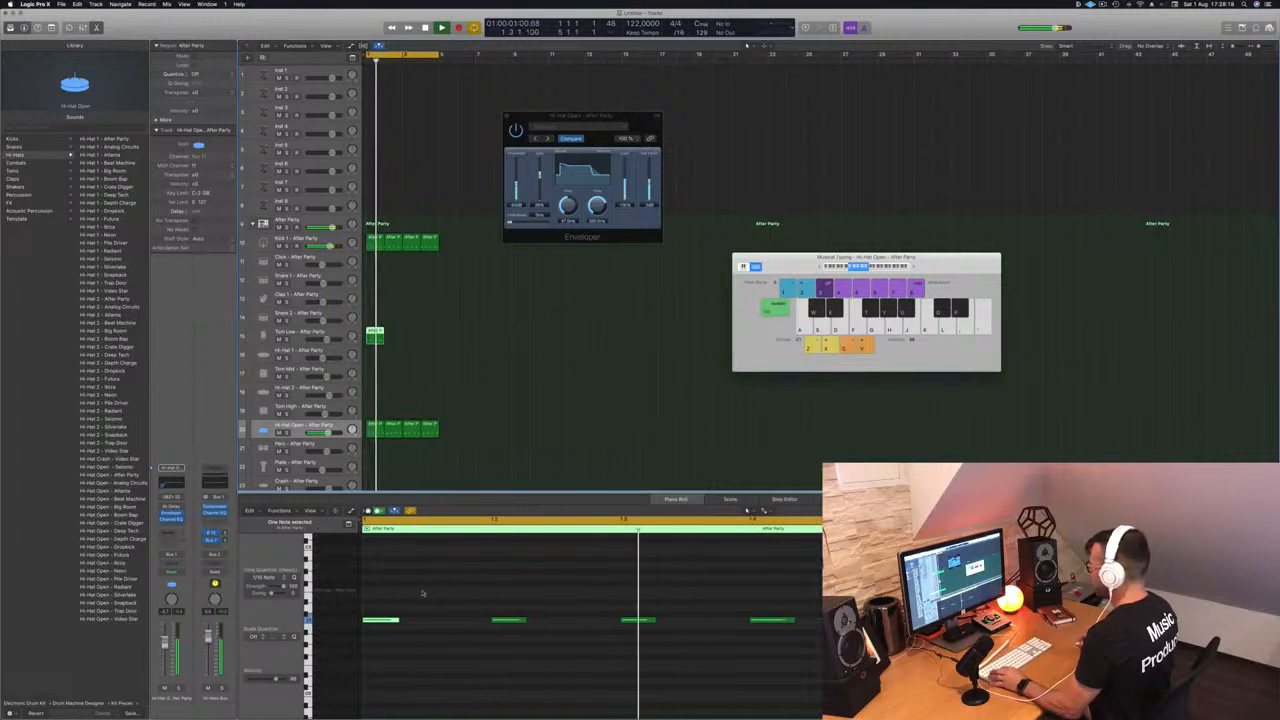
{"action": "left_click_drag", "start_coordinate": [378, 600], "coordinate": [677, 643]}
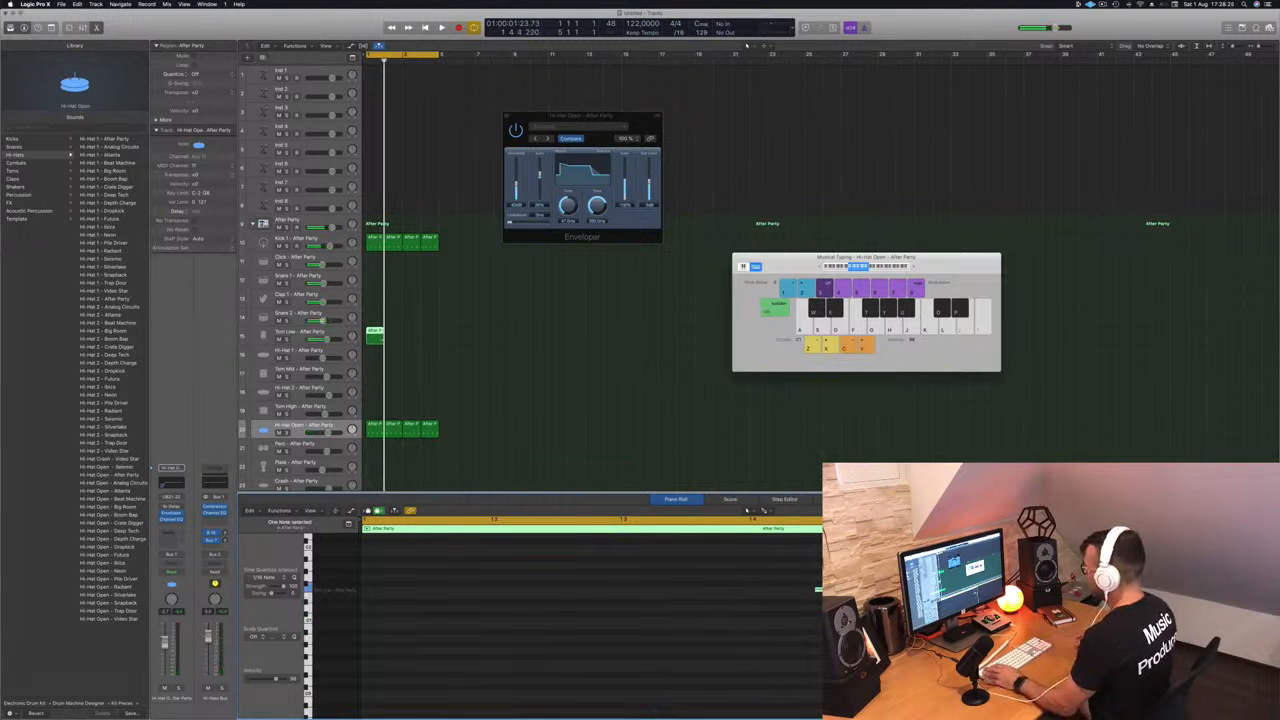
Step: Repeat the Tom Low region across four bars and copy one to the Tom Mid track, with its note a sixteenth before beat 3
{"action": "left_click_drag", "start_coordinate": [375, 333], "coordinate": [389, 416]}
{"action": "left_click", "coordinate": [376, 336], "text": "shift"}
{"action": "left_click", "coordinate": [375, 334]}
{"action": "left_click", "coordinate": [484, 627]}
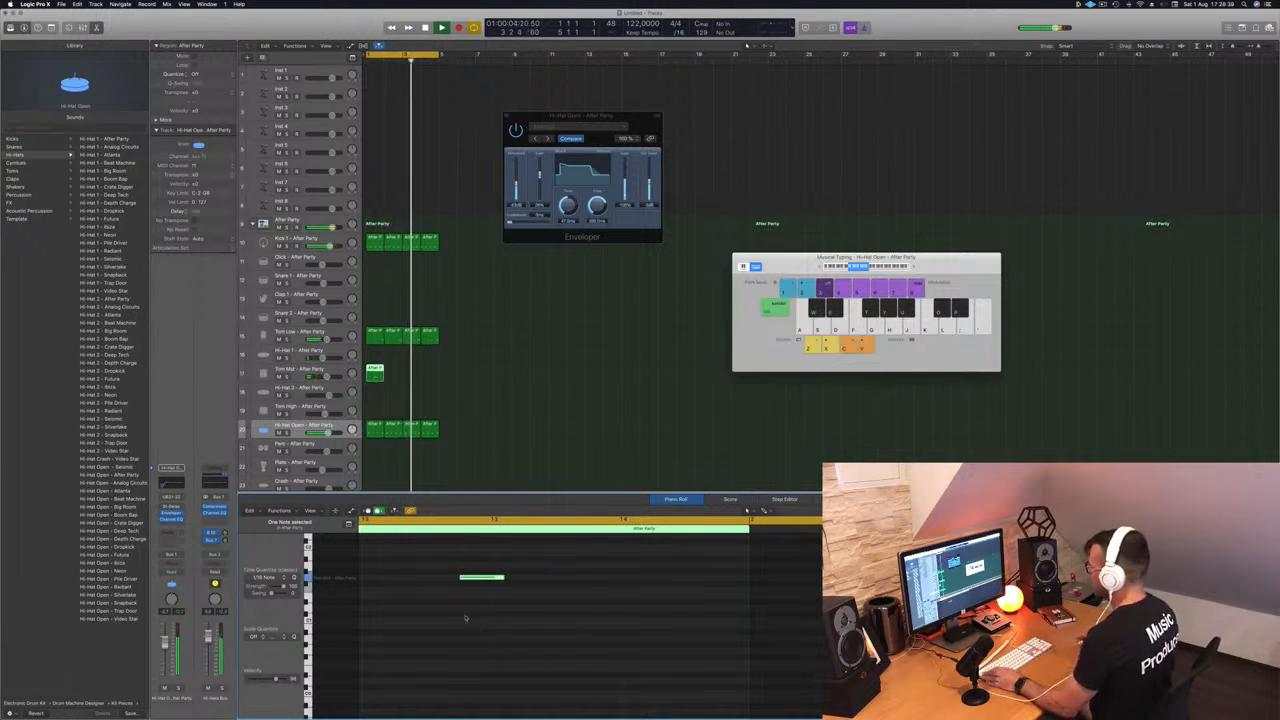
{"action": "key", "text": "space"}
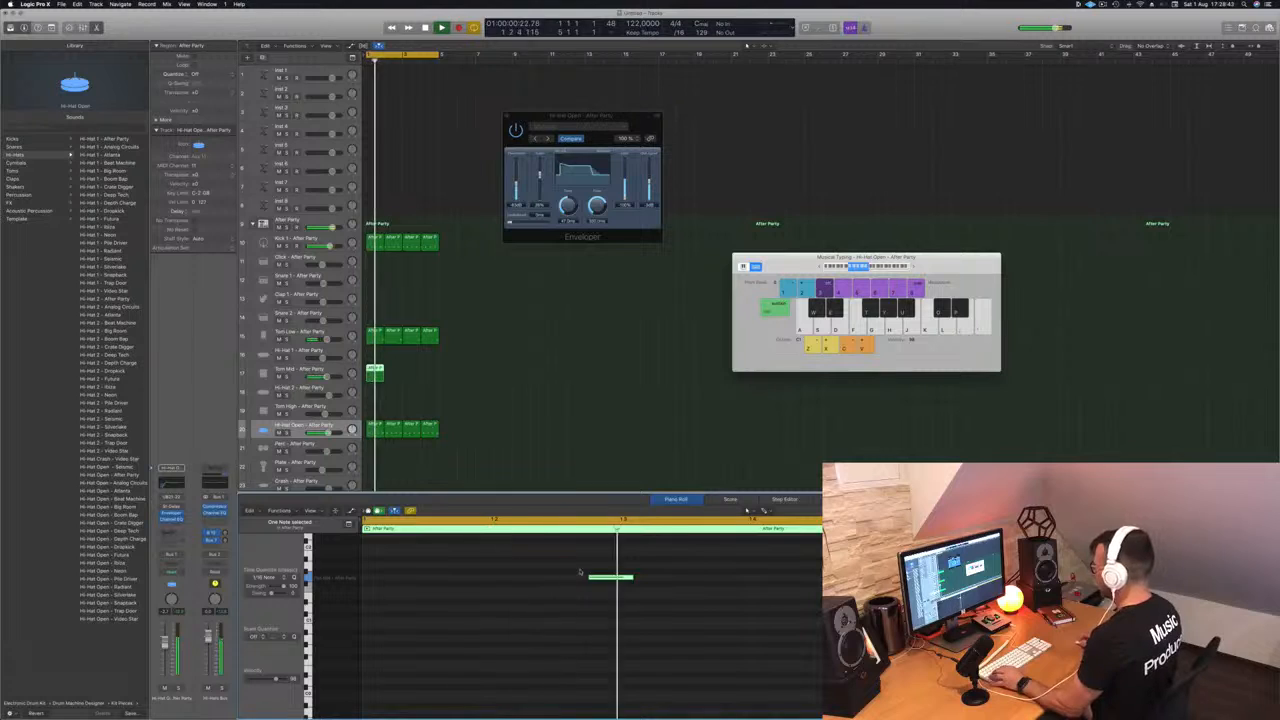
Step: Add a second Tom Mid note an eighth note after the first, and repeat the Tom Mid region across all four bars
{"action": "left_click_drag", "start_coordinate": [618, 578], "coordinate": [742, 581]}
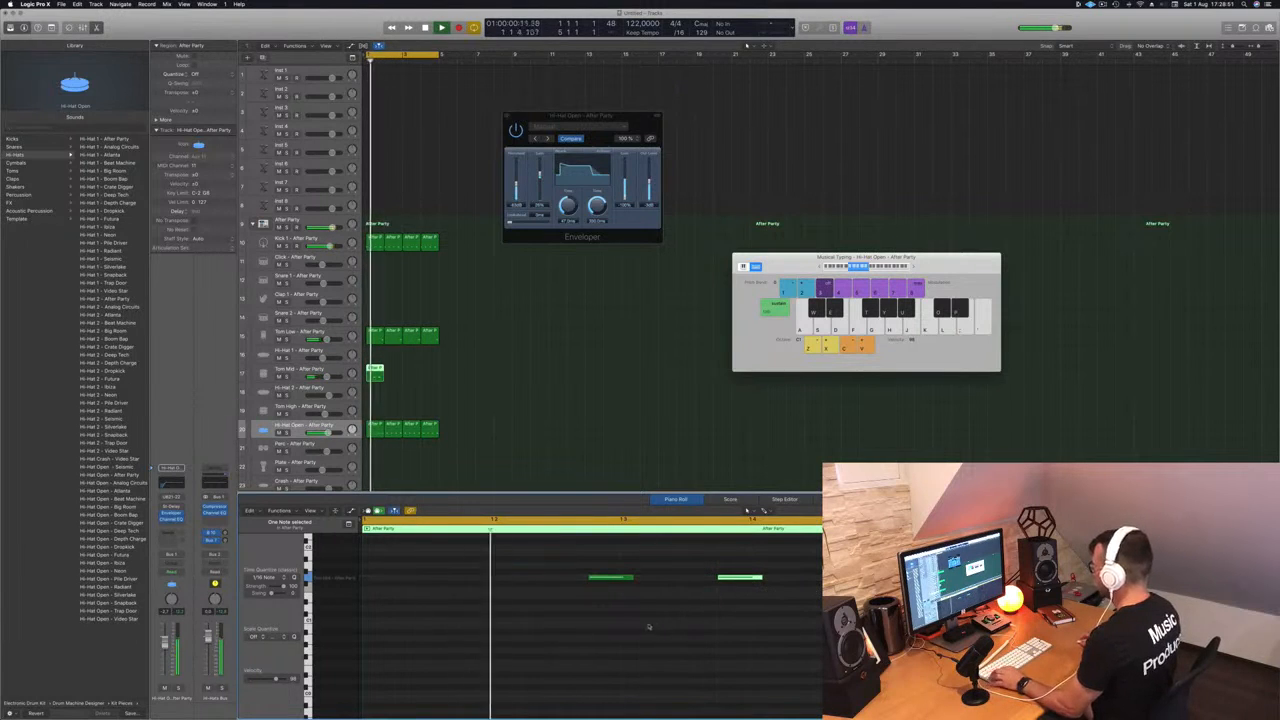
{"action": "key", "text": "super+Left"}
{"action": "key", "text": "super+Left"}
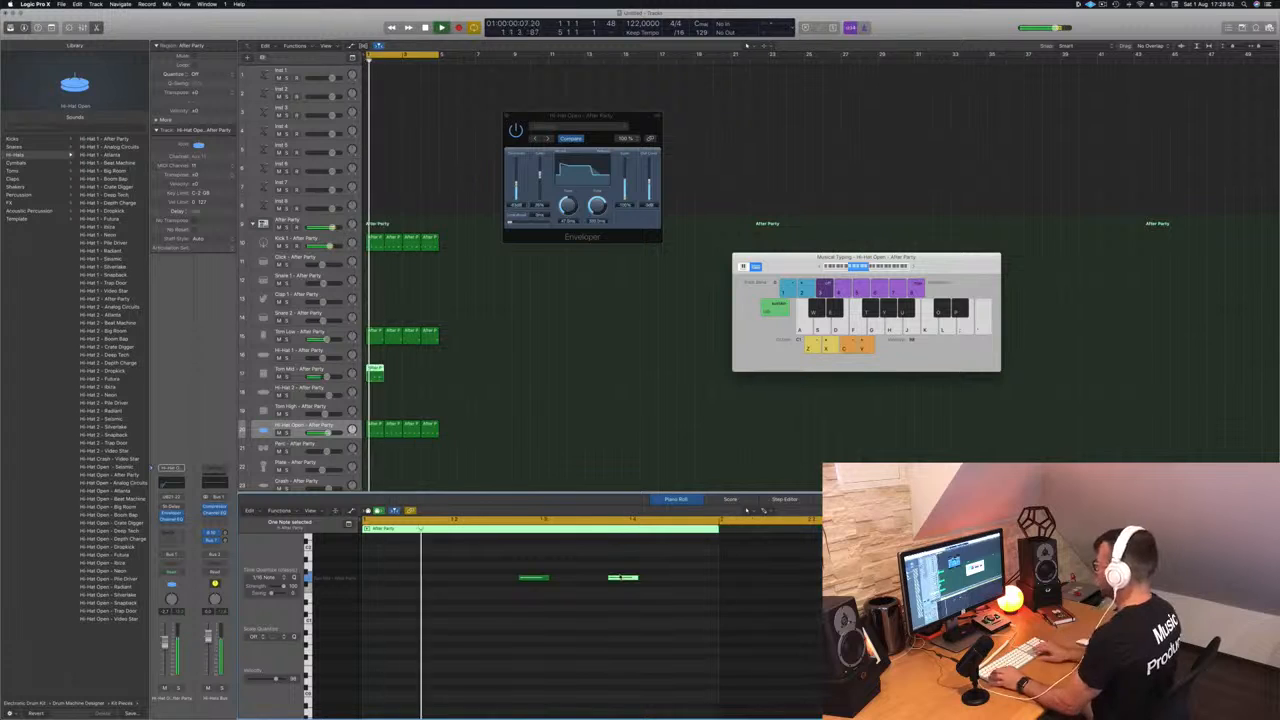
{"action": "left_click_drag", "start_coordinate": [622, 578], "coordinate": [617, 578]}
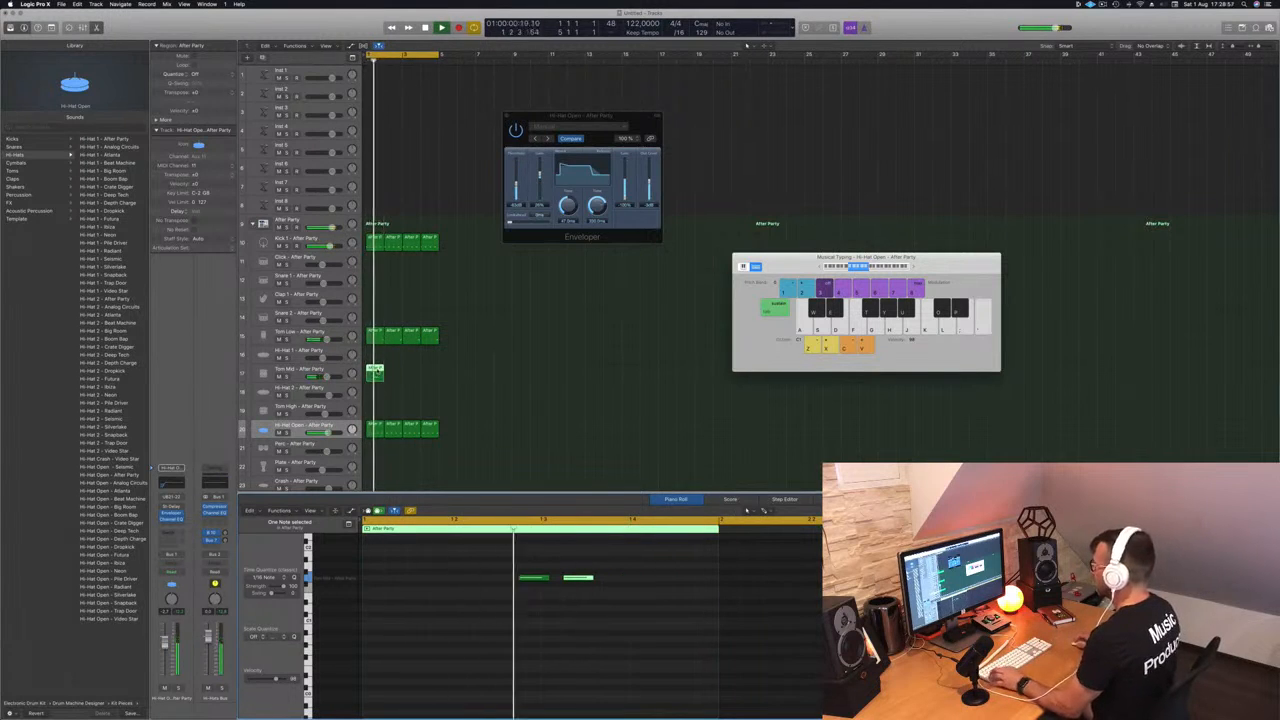
{"action": "mouse_move", "coordinate": [377, 372]}
{"action": "left_mouse_down"}
{"action": "mouse_move", "coordinate": [396, 372]}
{"action": "mouse_move", "coordinate": [370, 373]}
{"action": "left_mouse_up"}
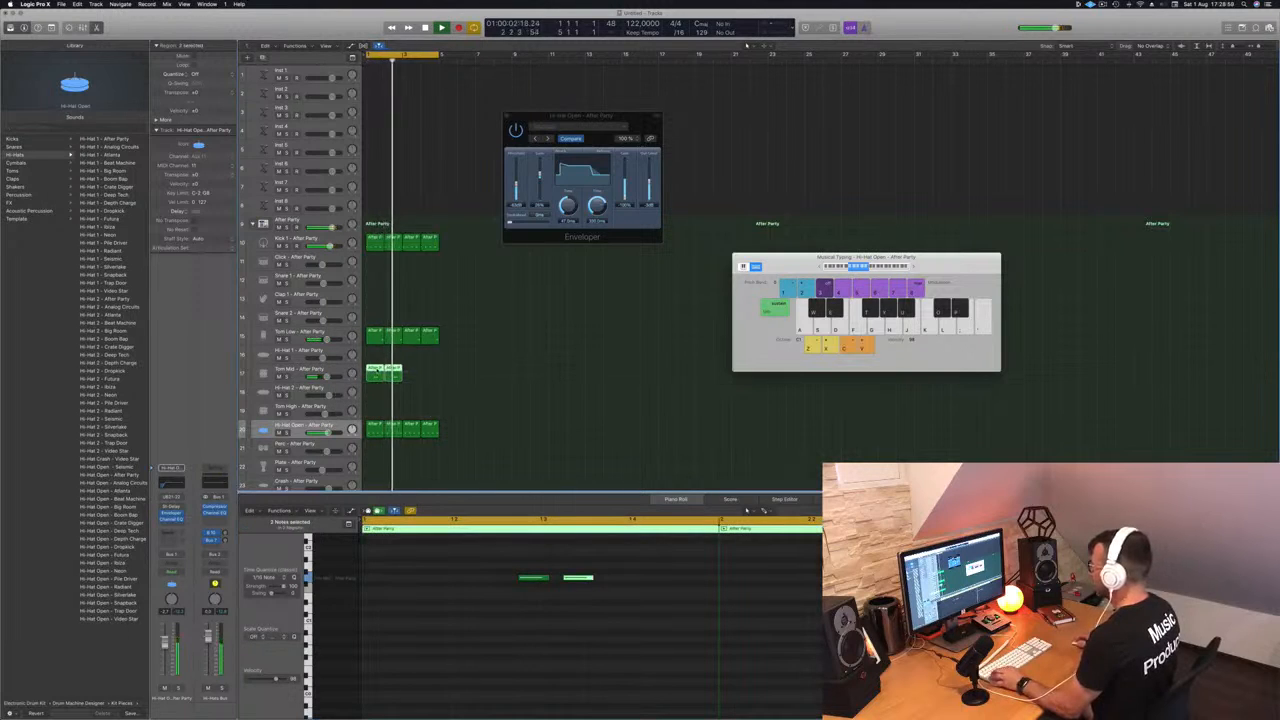
{"action": "left_click_drag", "start_coordinate": [410, 376], "coordinate": [411, 376]}
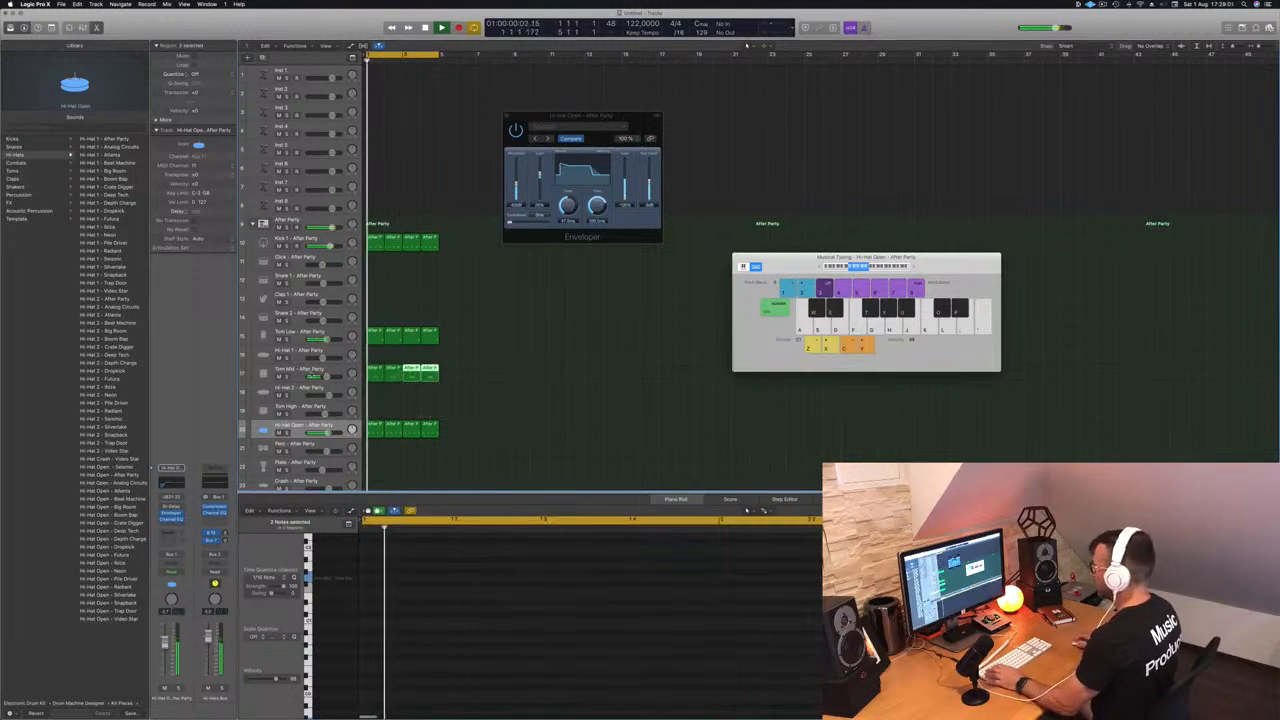
Step: Replace the Tom Mid track's sound with Tom Low – Depth Charge after trying the neighbouring Tom Low sounds
{"action": "left_click", "coordinate": [300, 374]}
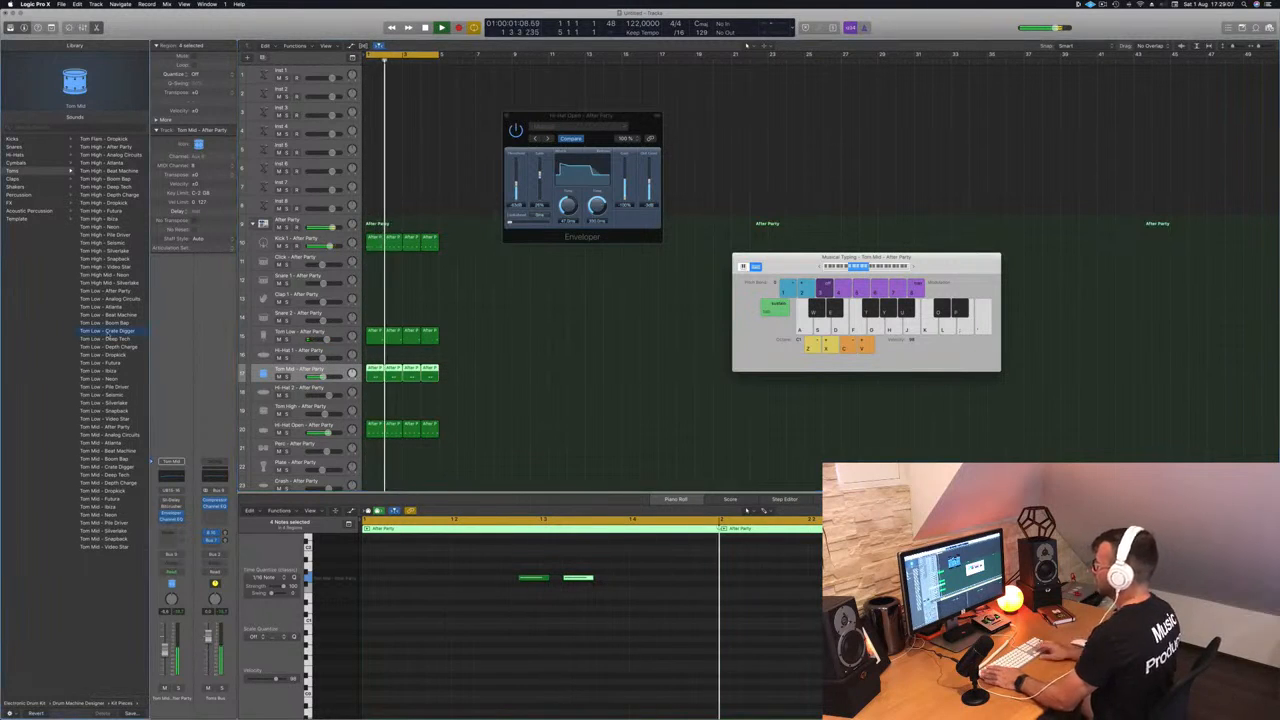
{"action": "left_click", "coordinate": [107, 331]}
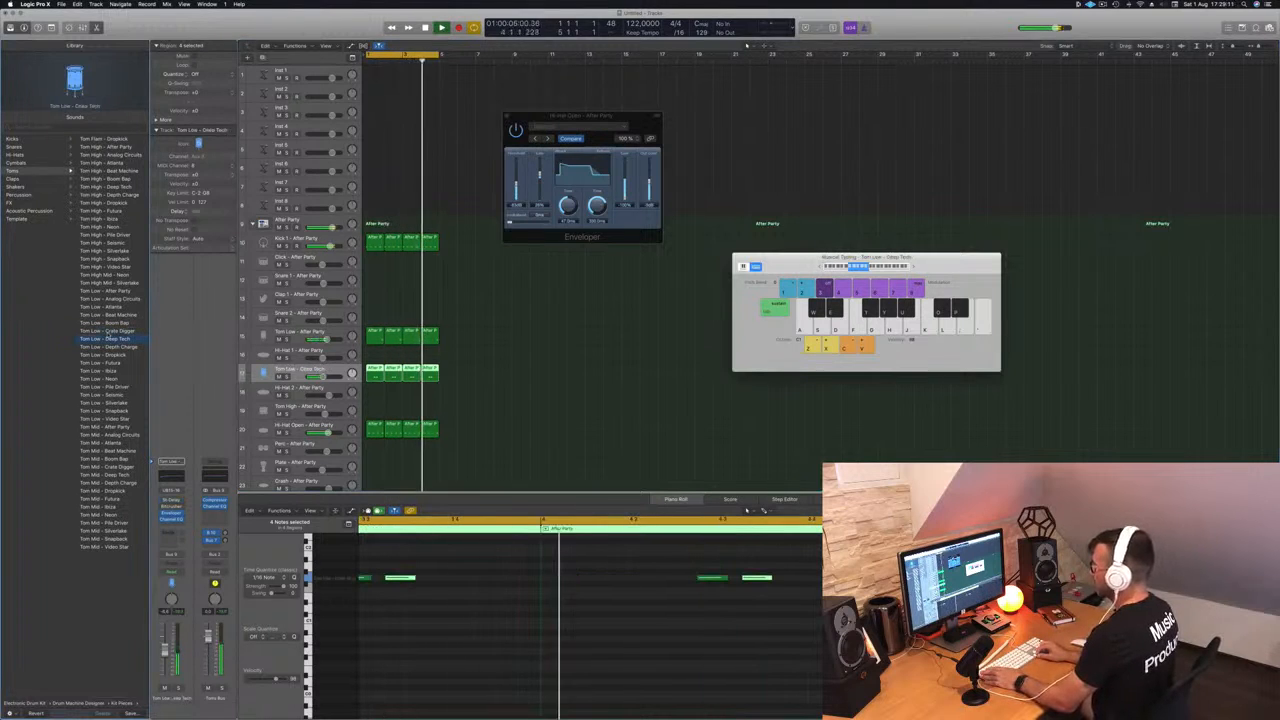
{"action": "key", "text": "Down"}
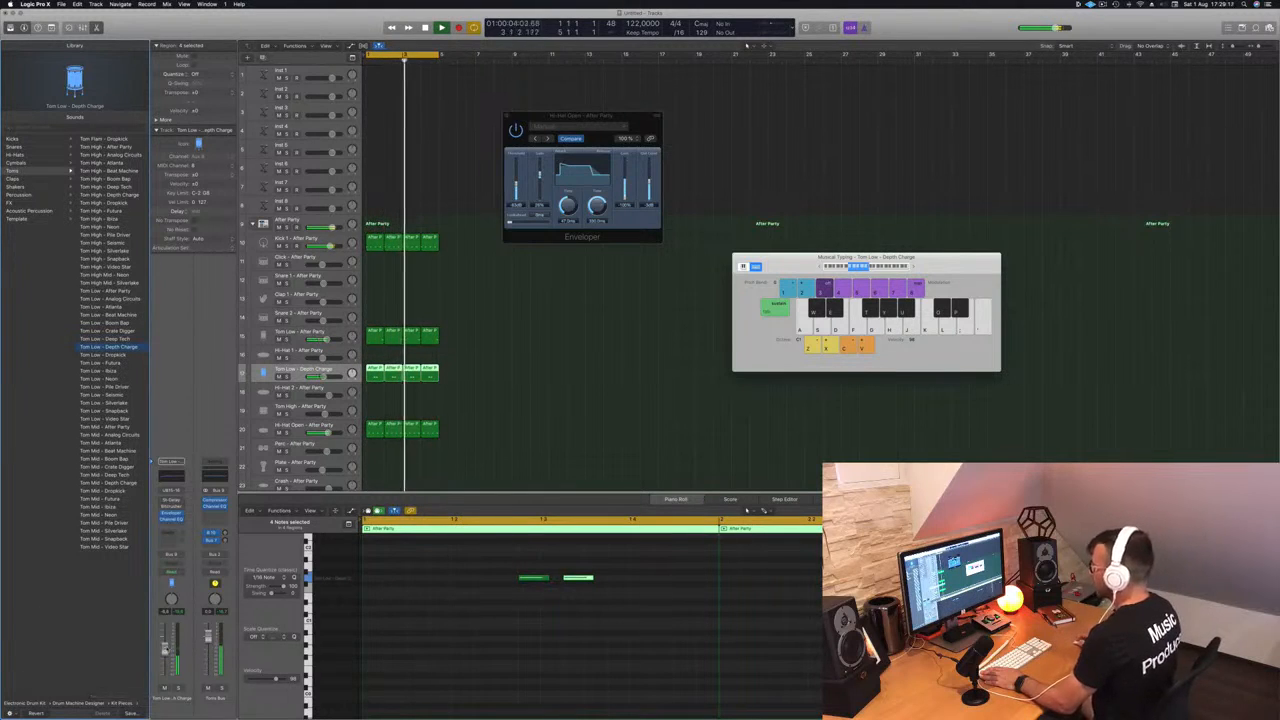
Step: Move the four Tom Low – Depth Charge regions to the Tom High track
{"action": "scroll", "coordinate": [515, 392], "scroll_direction": "down", "scroll_amount": 2}
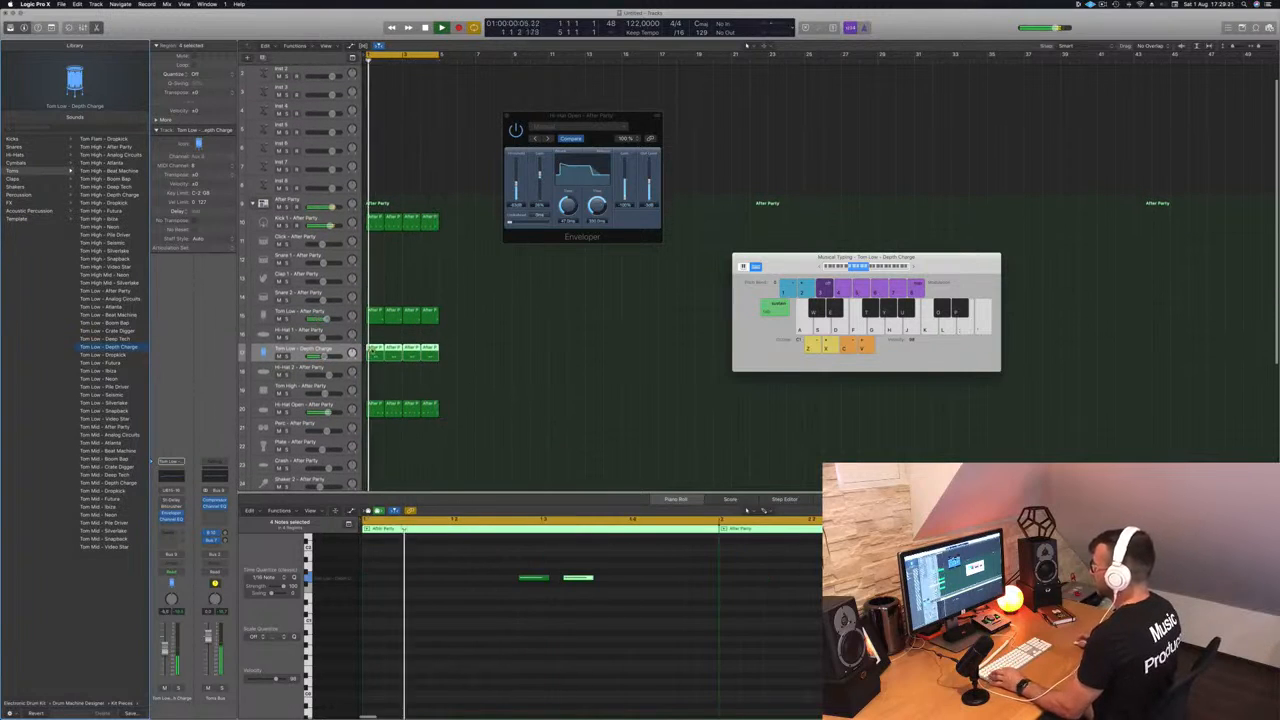
{"action": "left_click_drag", "start_coordinate": [375, 395], "coordinate": [374, 376]}
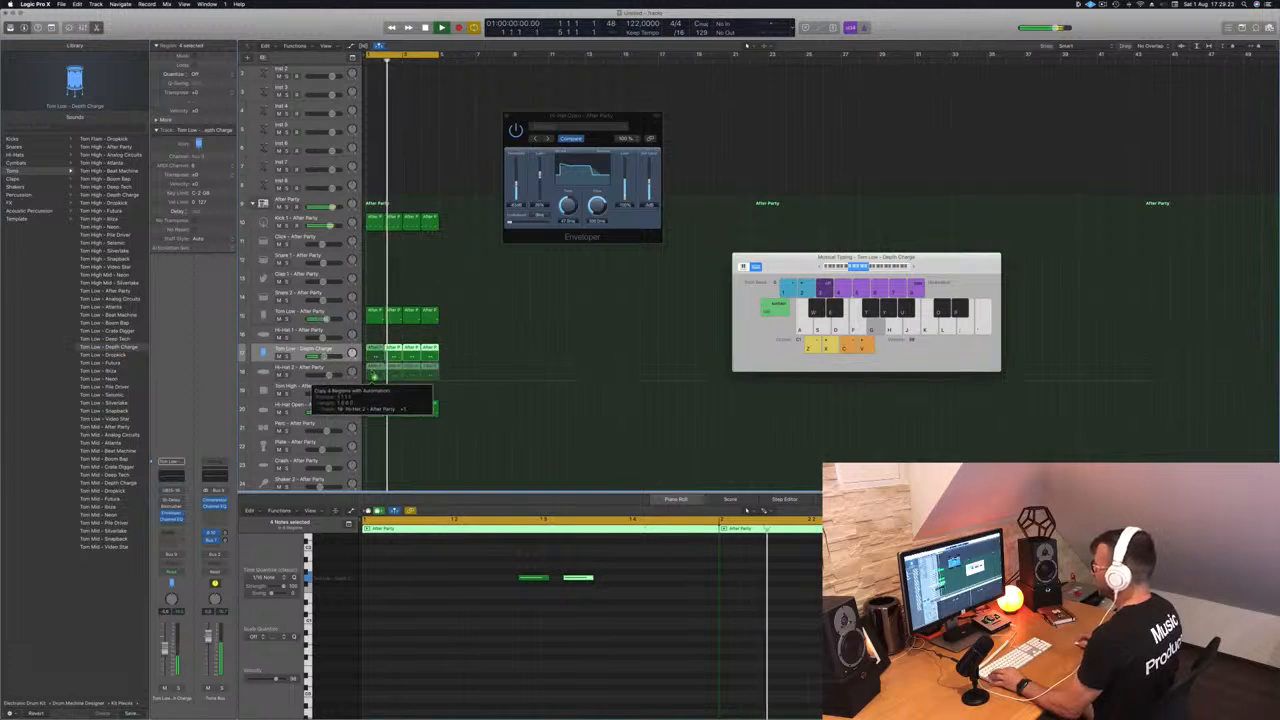
{"action": "scroll", "coordinate": [457, 545], "scroll_direction": "down", "scroll_amount": 4}
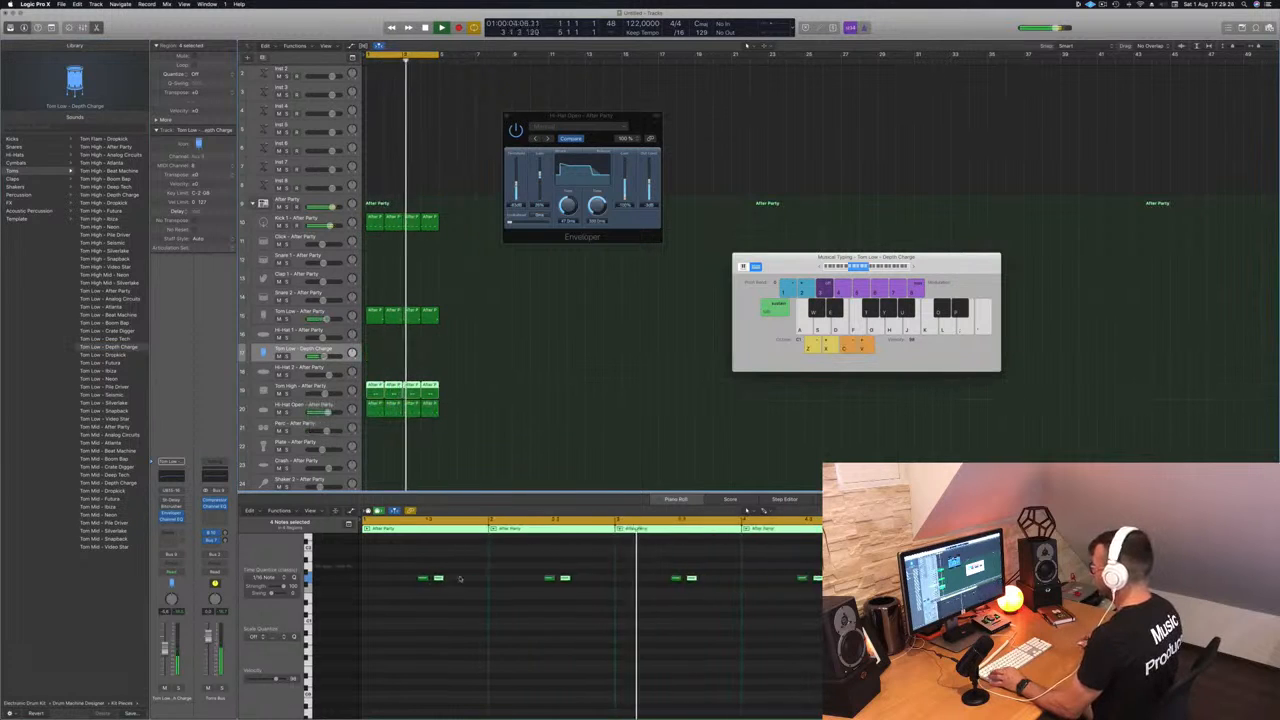
Step: Shift all notes in the Tom High regions seven sixteenths earlier to each bar's start, and copy the regions to the Tom Low – Depth Charge track
{"action": "left_click_drag", "start_coordinate": [385, 559], "coordinate": [815, 597]}
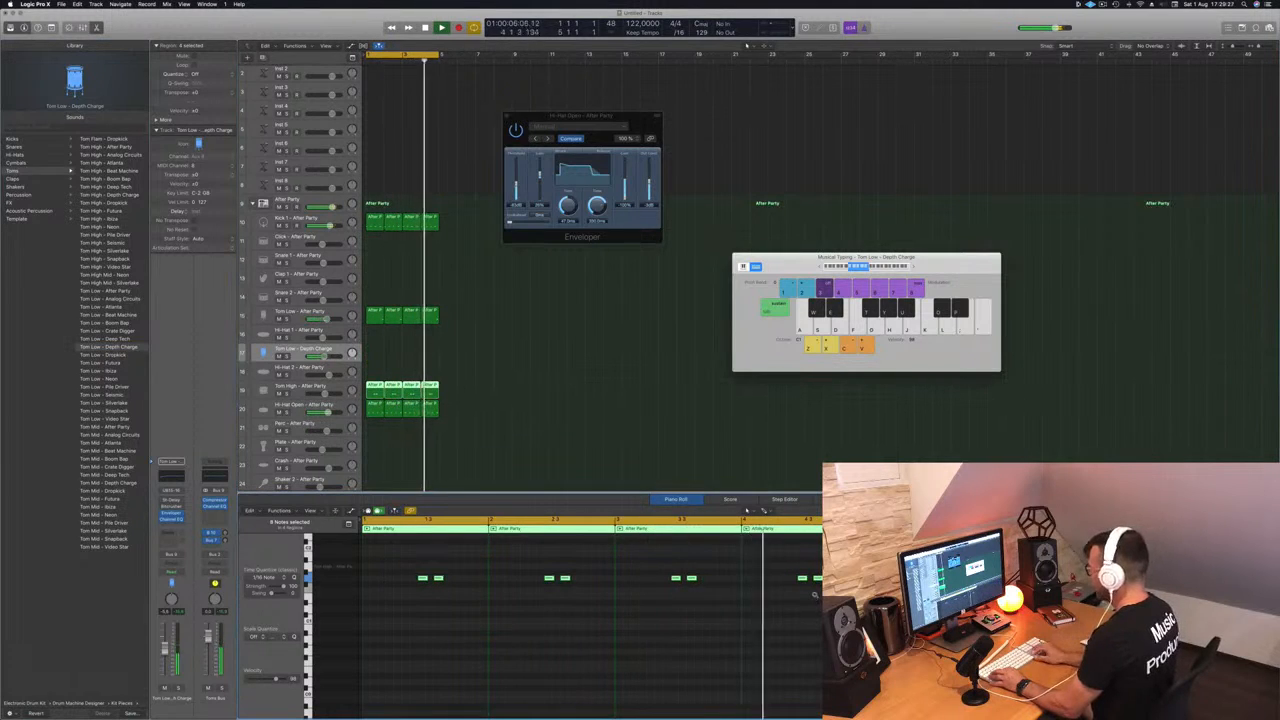
{"action": "key", "text": "alt+Left"}
{"action": "key", "text": "alt+Left"}
{"action": "key", "text": "alt+Left"}
{"action": "key", "text": "alt+Left"}
{"action": "key", "text": "alt+Left"}
{"action": "key", "text": "alt+Left"}
{"action": "key", "text": "alt+Left"}
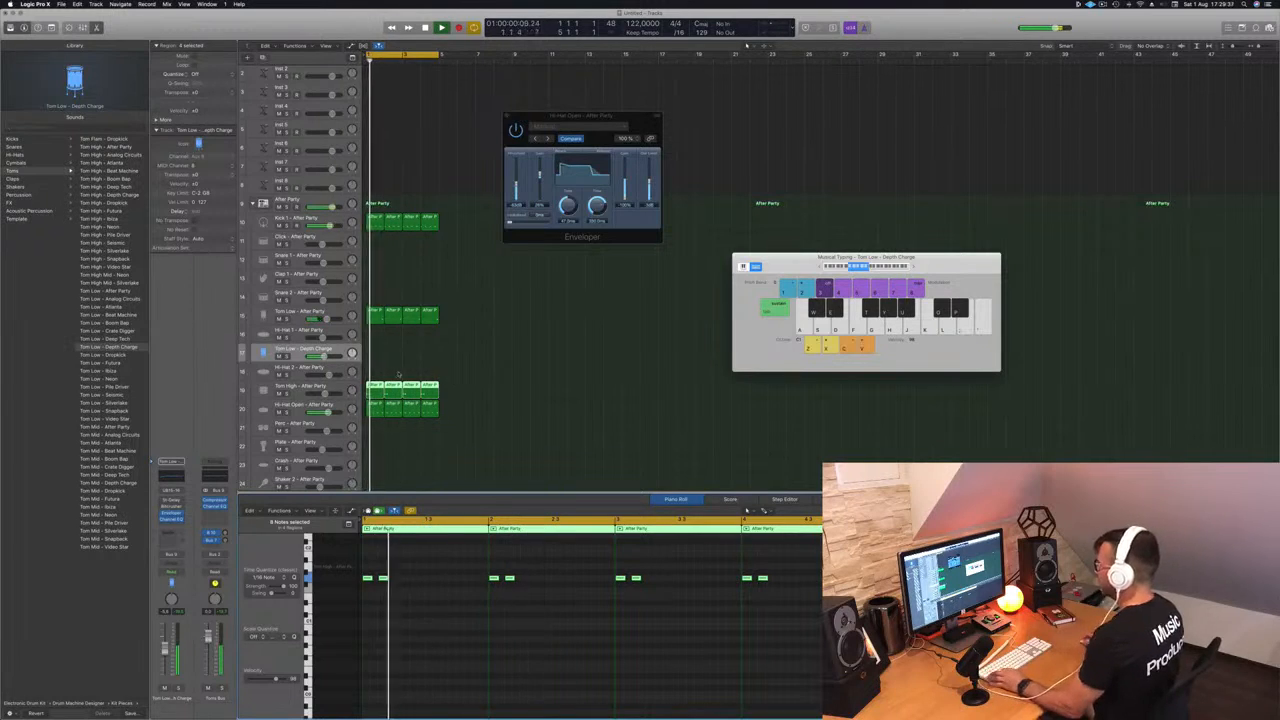
{"action": "left_click_drag", "start_coordinate": [374, 388], "coordinate": [372, 357]}
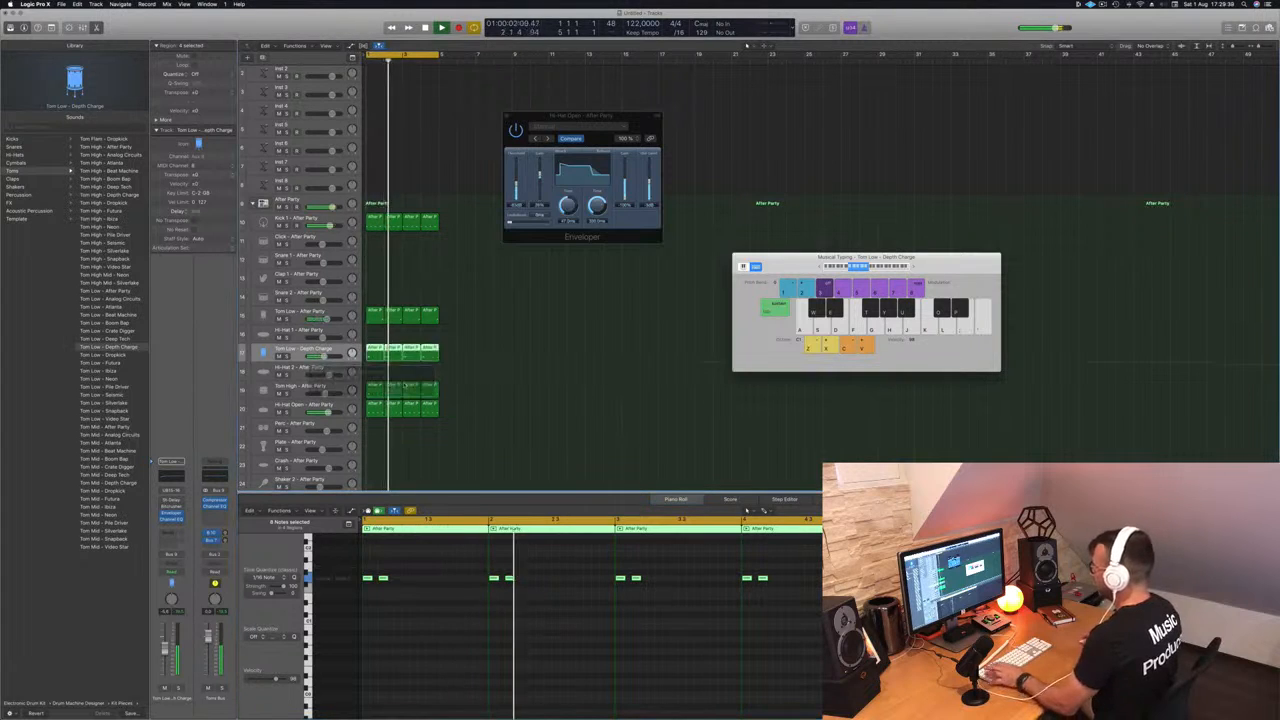
Step: Raise all notes in the Tom High regions to the Tom High pitch and shift each pair to start a sixteenth before beat 3
{"action": "left_click_drag", "start_coordinate": [471, 386], "coordinate": [371, 391]}
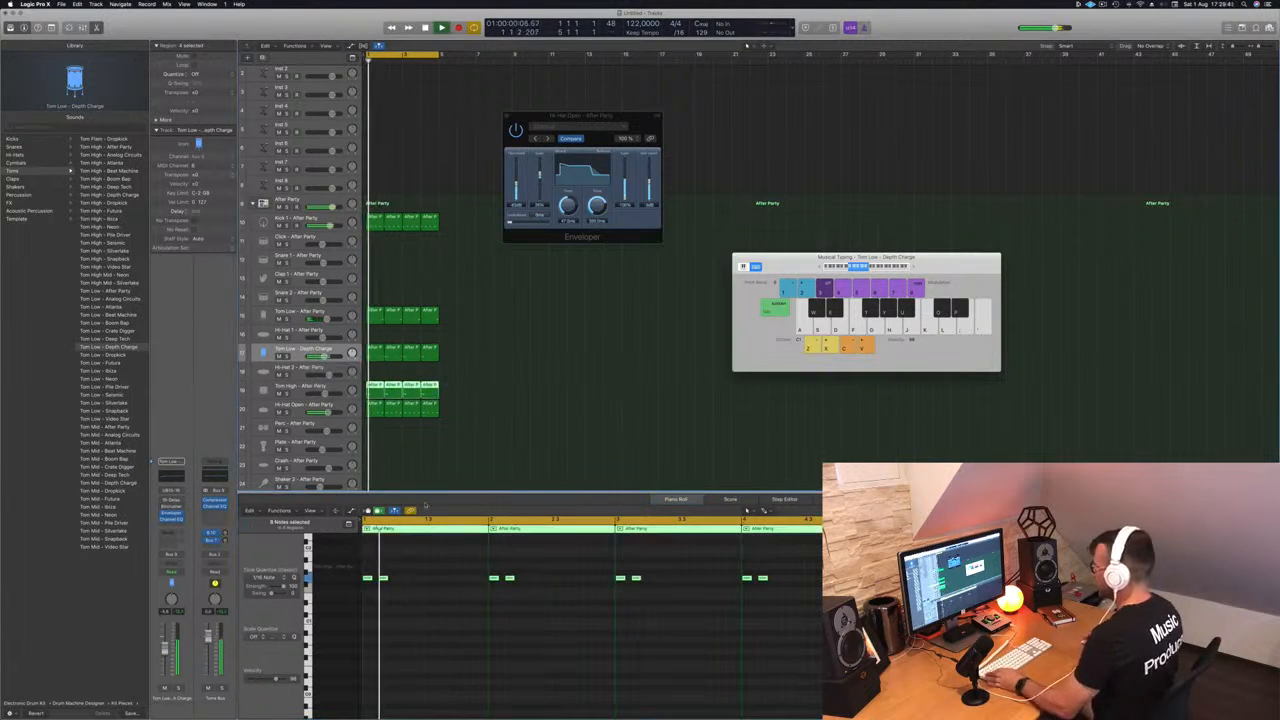
{"action": "left_click", "coordinate": [435, 598]}
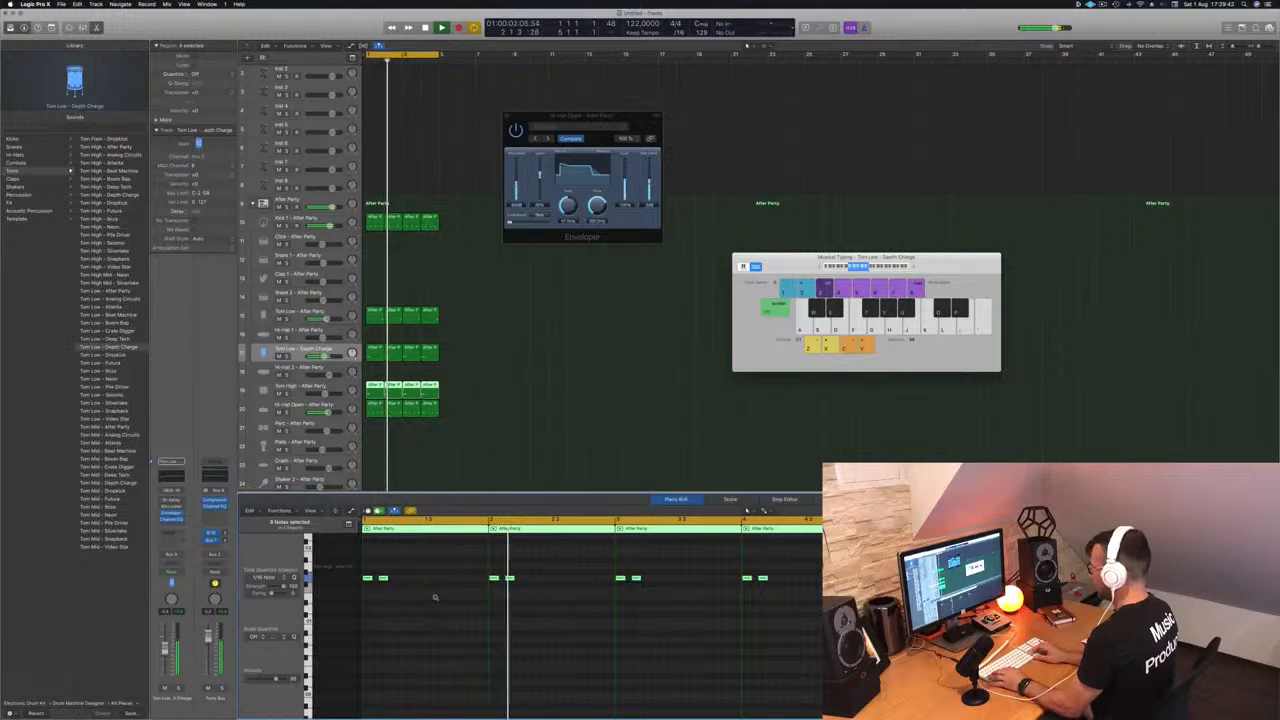
{"action": "key", "text": "alt+Up"}
{"action": "key", "text": "alt+Up"}
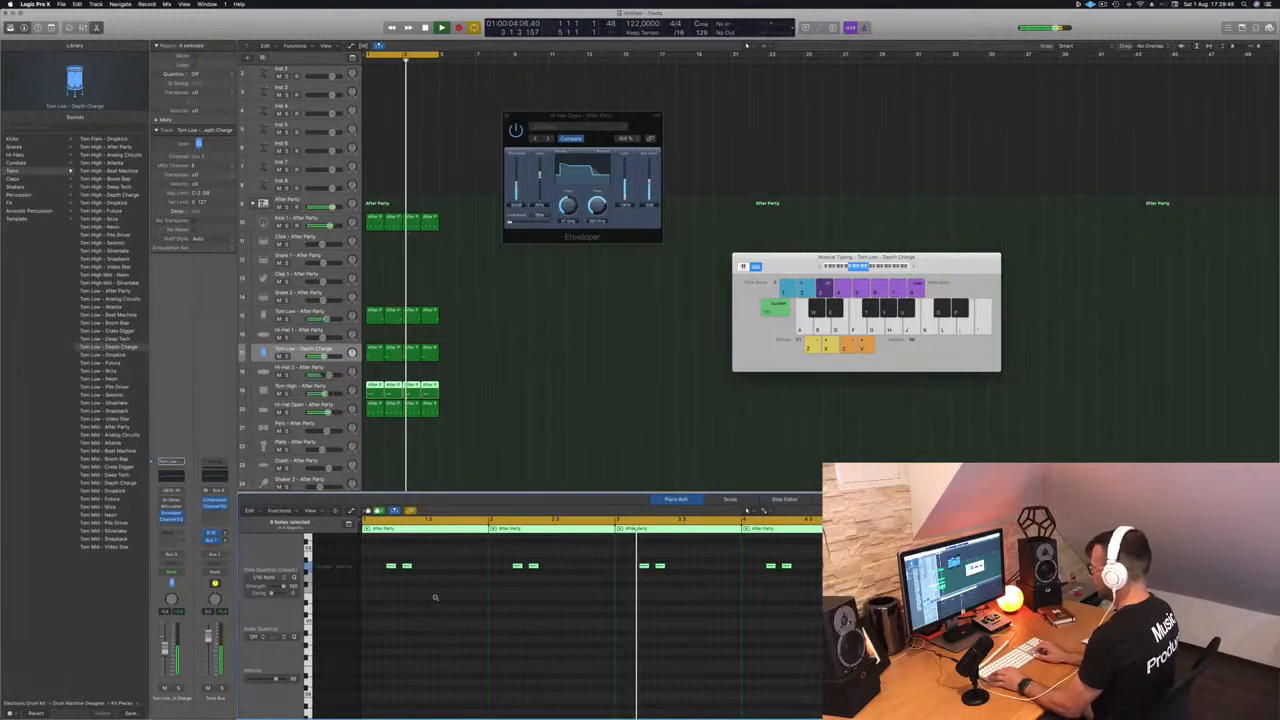
{"action": "key", "text": "alt+Right"}
{"action": "key", "text": "alt+Right"}
{"action": "key", "text": "alt+Right"}
{"action": "key", "text": "alt+Right"}
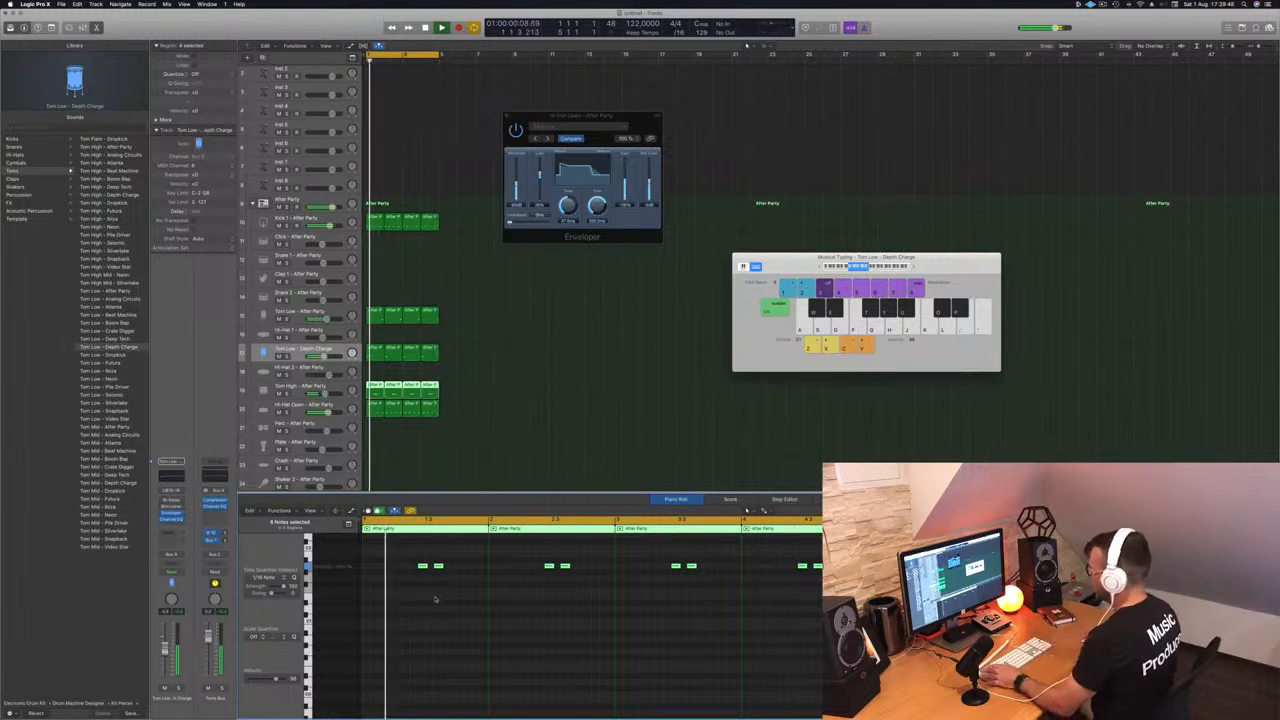
Step: Duplicate the opening note pair to beat 3 in all four Tom Low – Depth Charge regions, and briefly solo the track
{"action": "left_click_drag", "start_coordinate": [466, 349], "coordinate": [374, 356]}
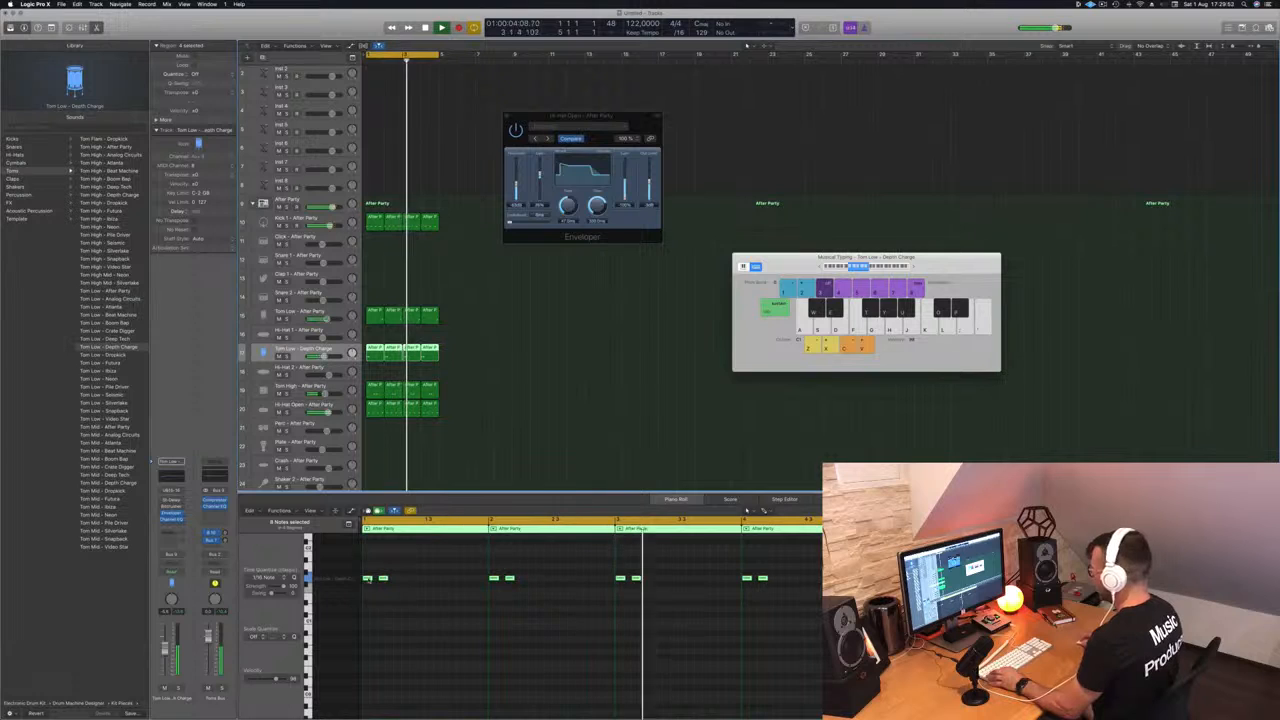
{"action": "left_click_drag", "start_coordinate": [383, 578], "coordinate": [431, 584]}
{"action": "scroll", "coordinate": [506, 393], "scroll_direction": "up", "scroll_amount": 2}
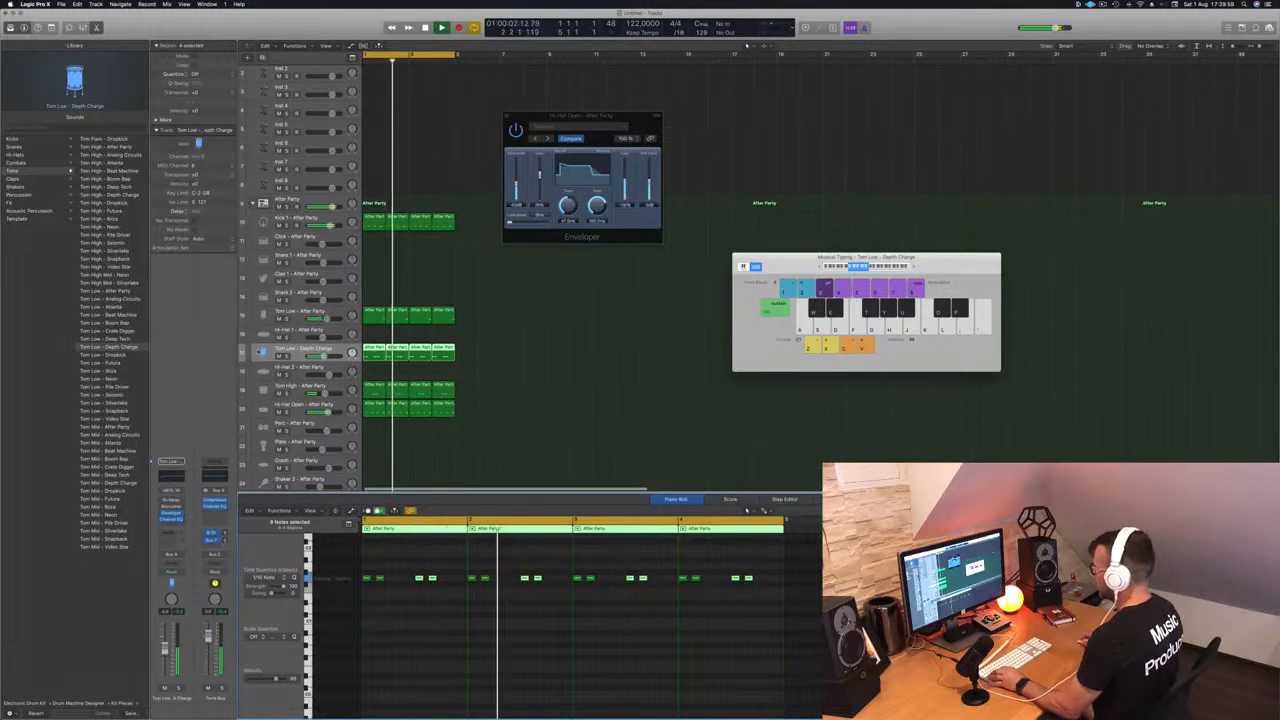
{"action": "left_click", "coordinate": [286, 356]}
{"action": "left_click", "coordinate": [286, 356]}
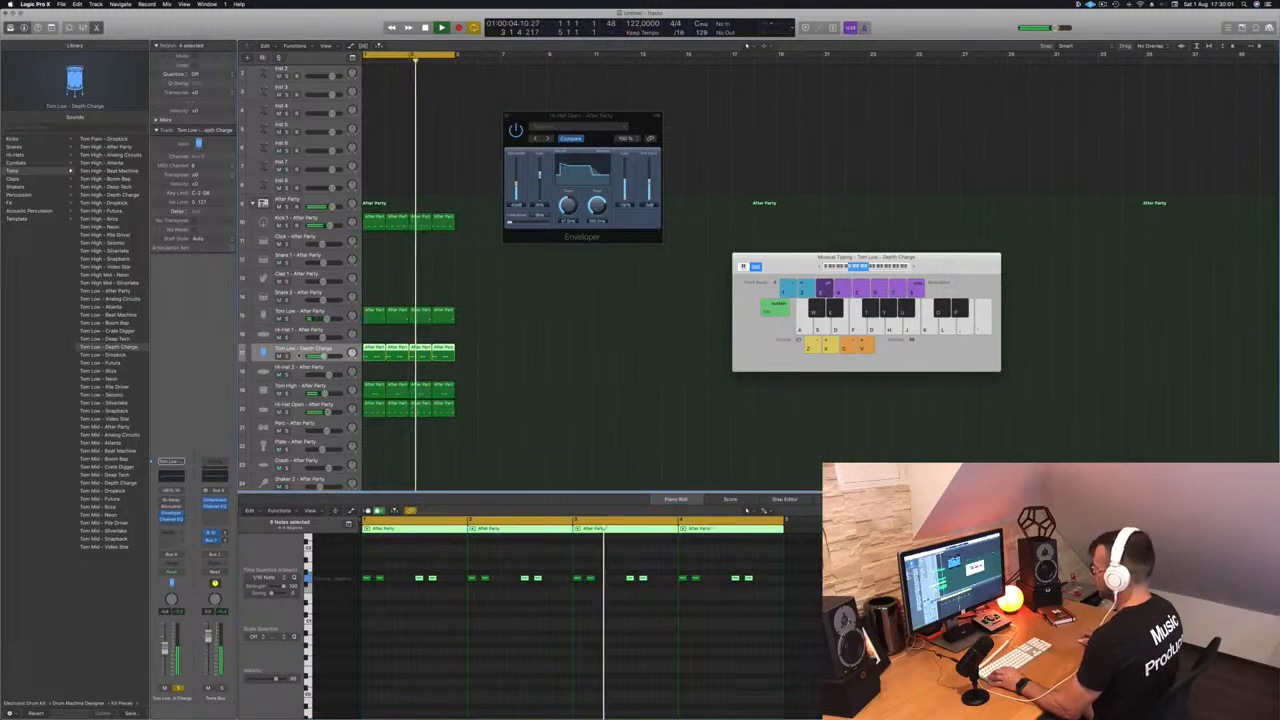
{"action": "scroll", "coordinate": [447, 361], "scroll_direction": "down", "scroll_amount": 1}
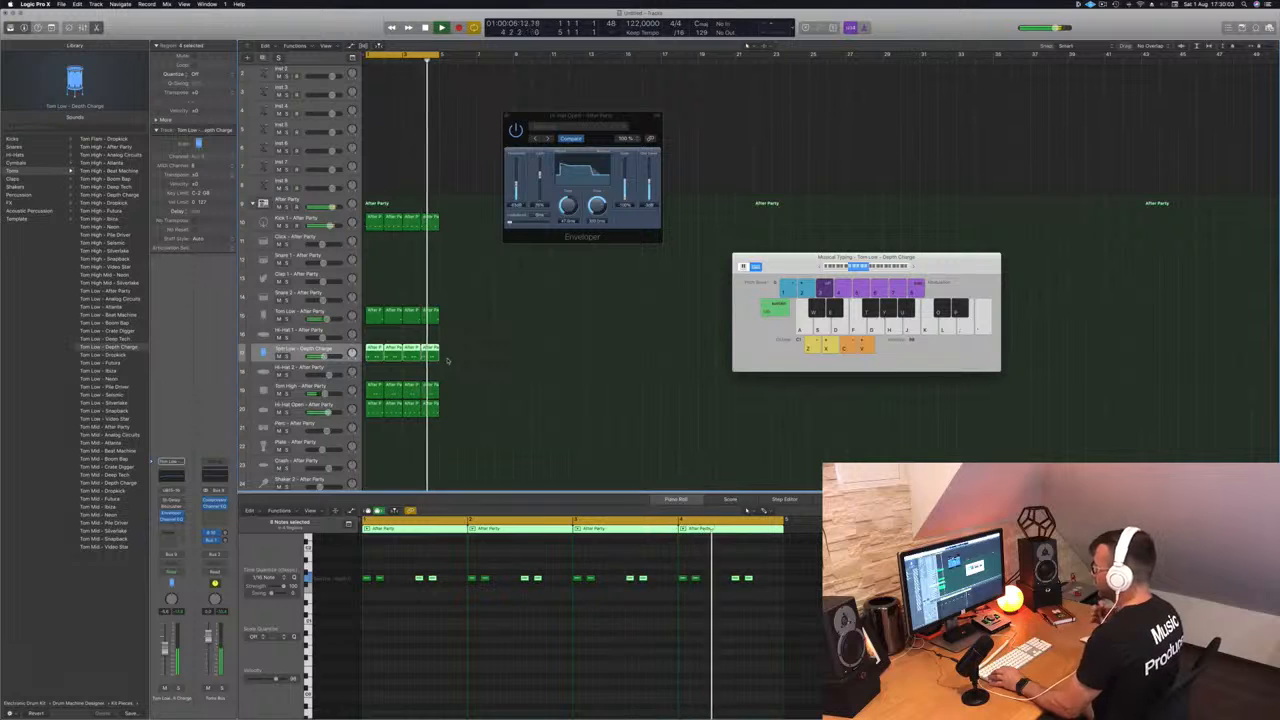
Step: Try the Tom Low After Party, Analog Circuits and Atlanta sounds on the Tom High track, and lower its volume slightly
{"action": "left_click", "coordinate": [340, 387]}
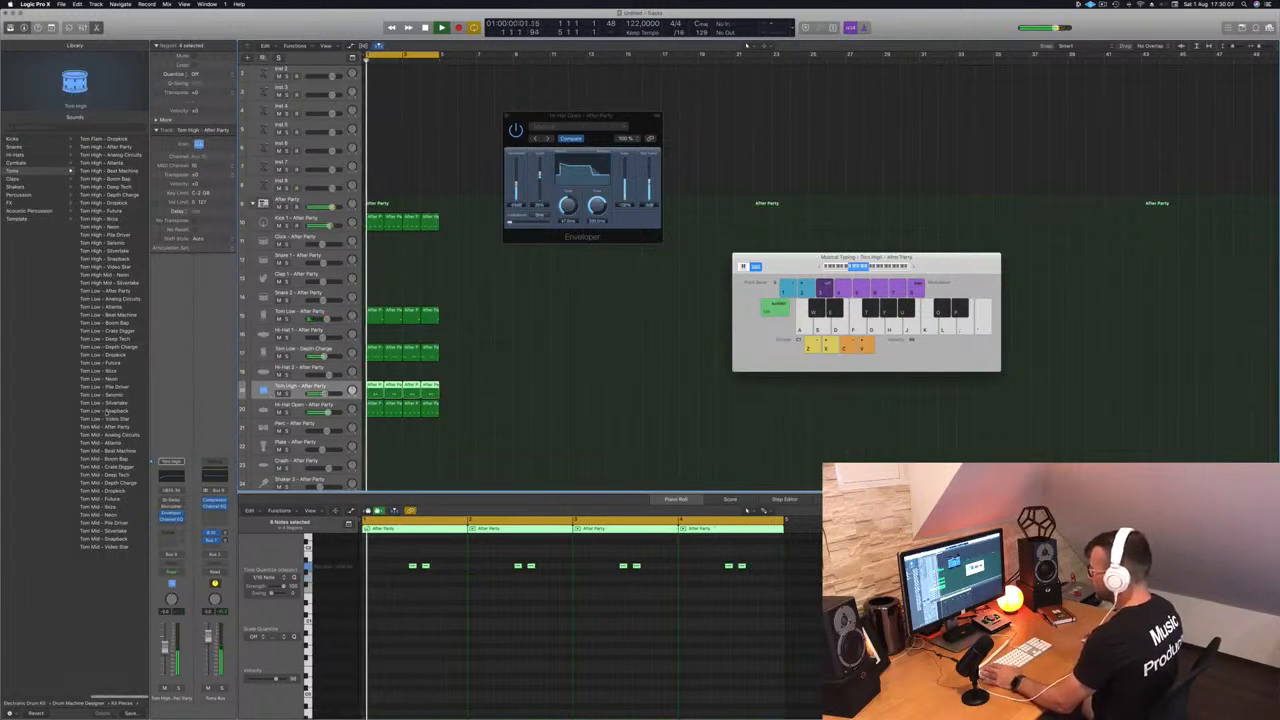
{"action": "left_click", "coordinate": [110, 291]}
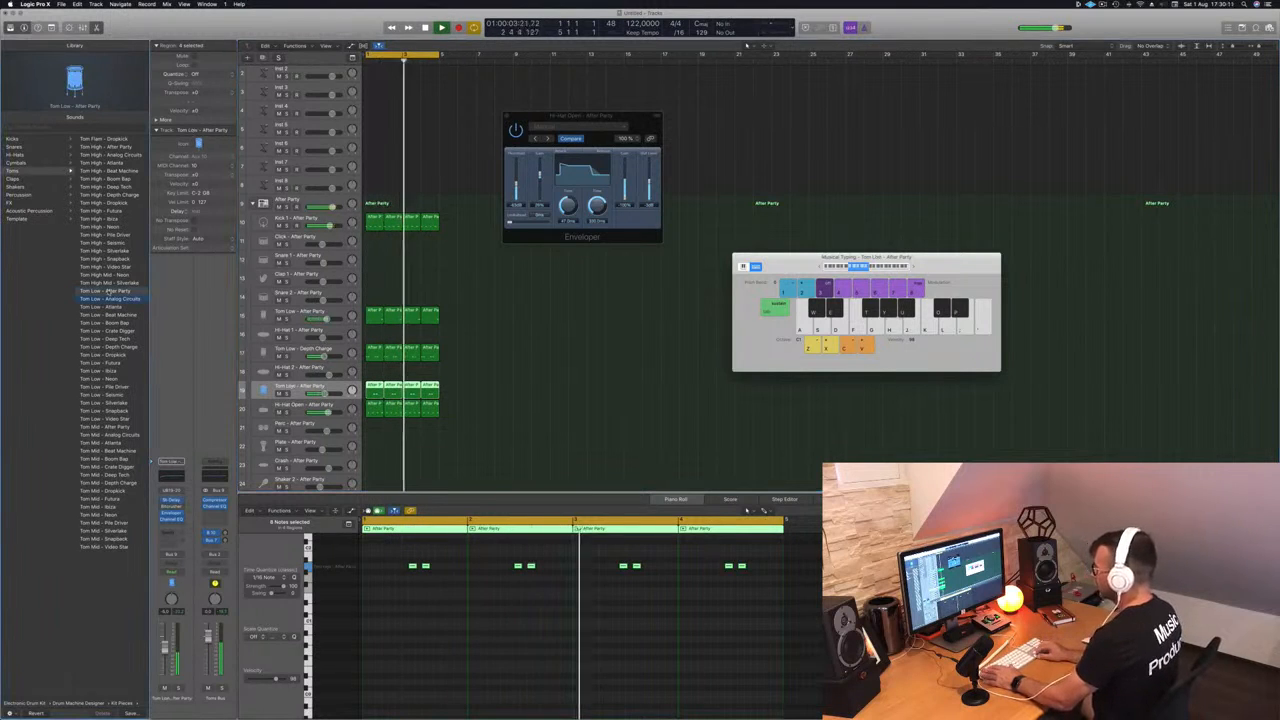
{"action": "key", "text": "Down"}
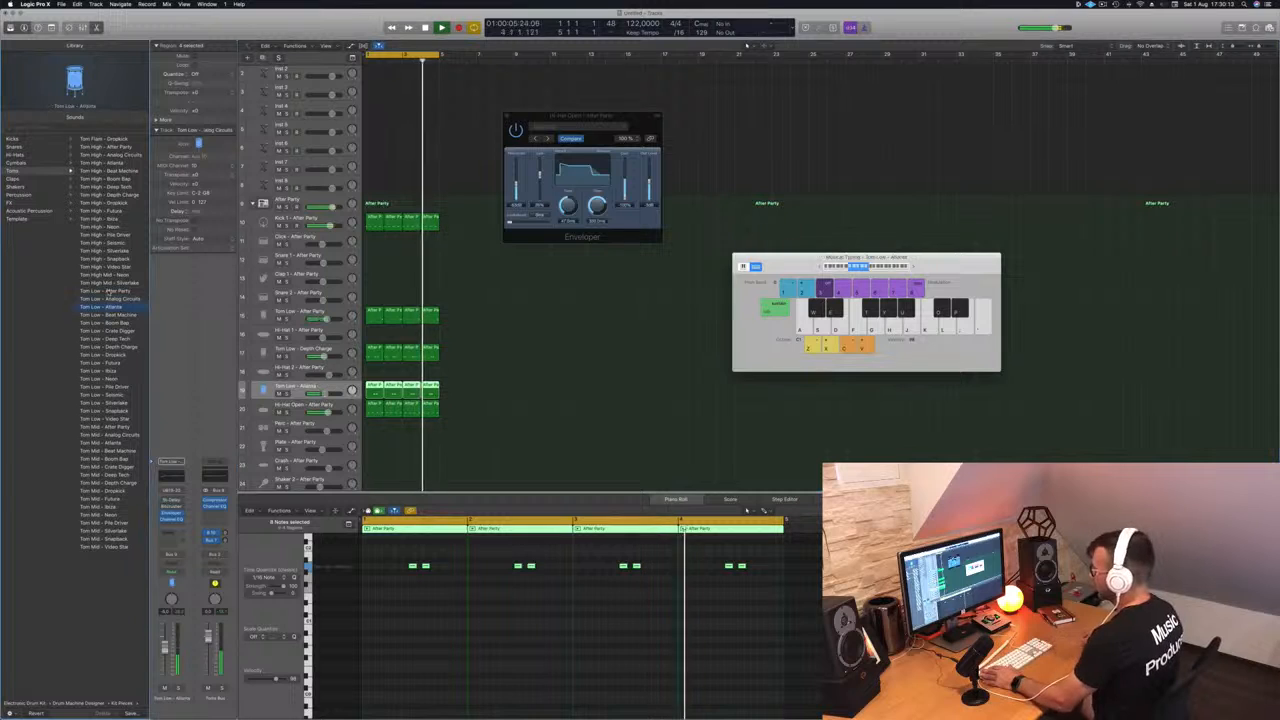
{"action": "key", "text": "Down"}
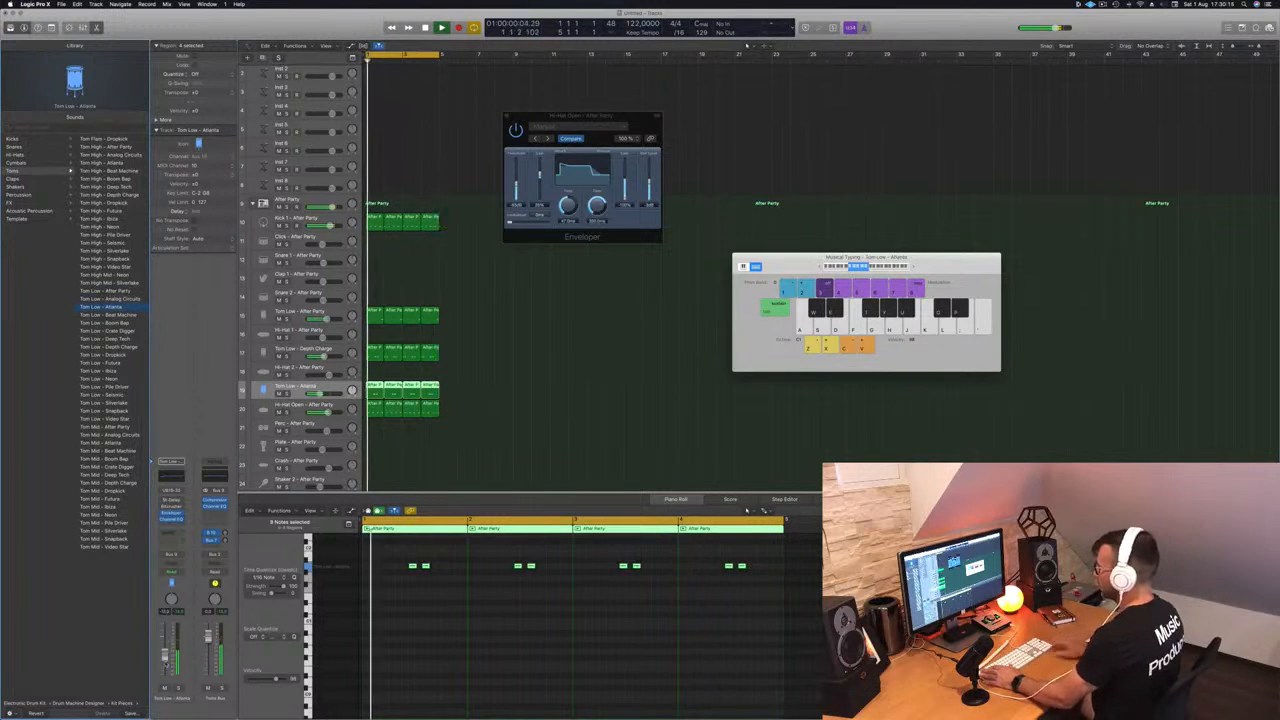
{"action": "key", "text": "Down"}
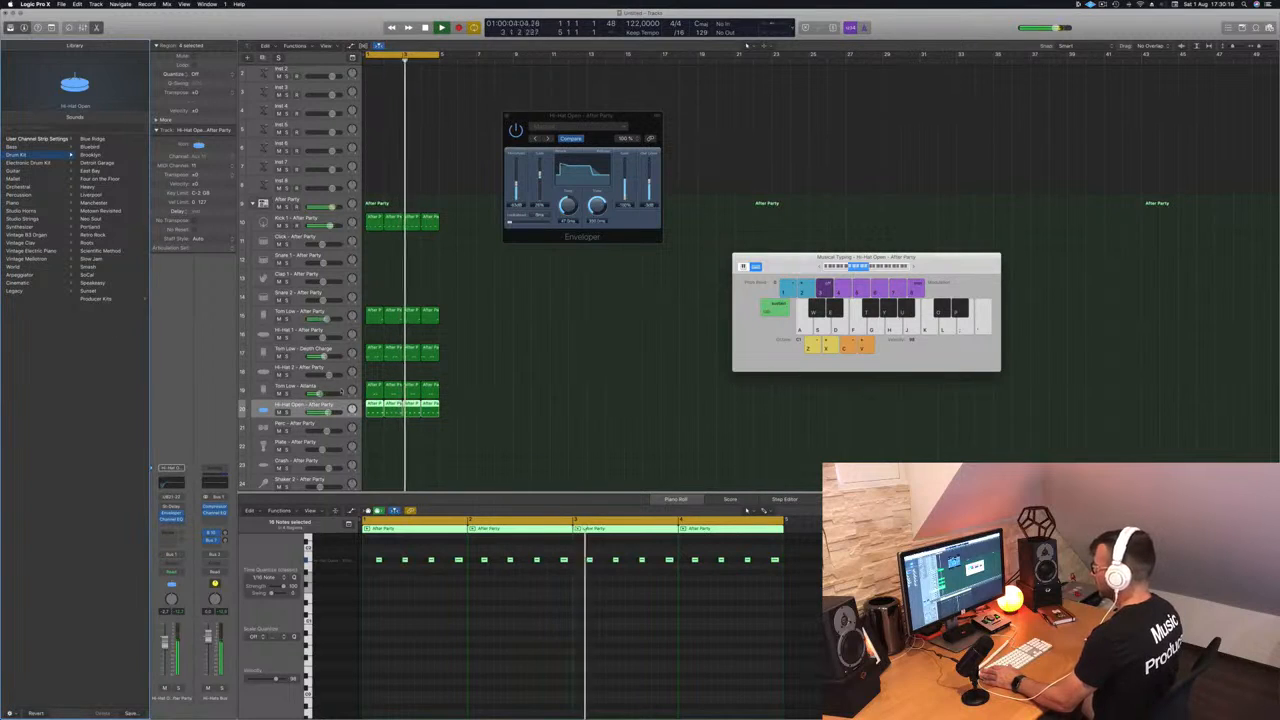
{"action": "key", "text": "Up"}
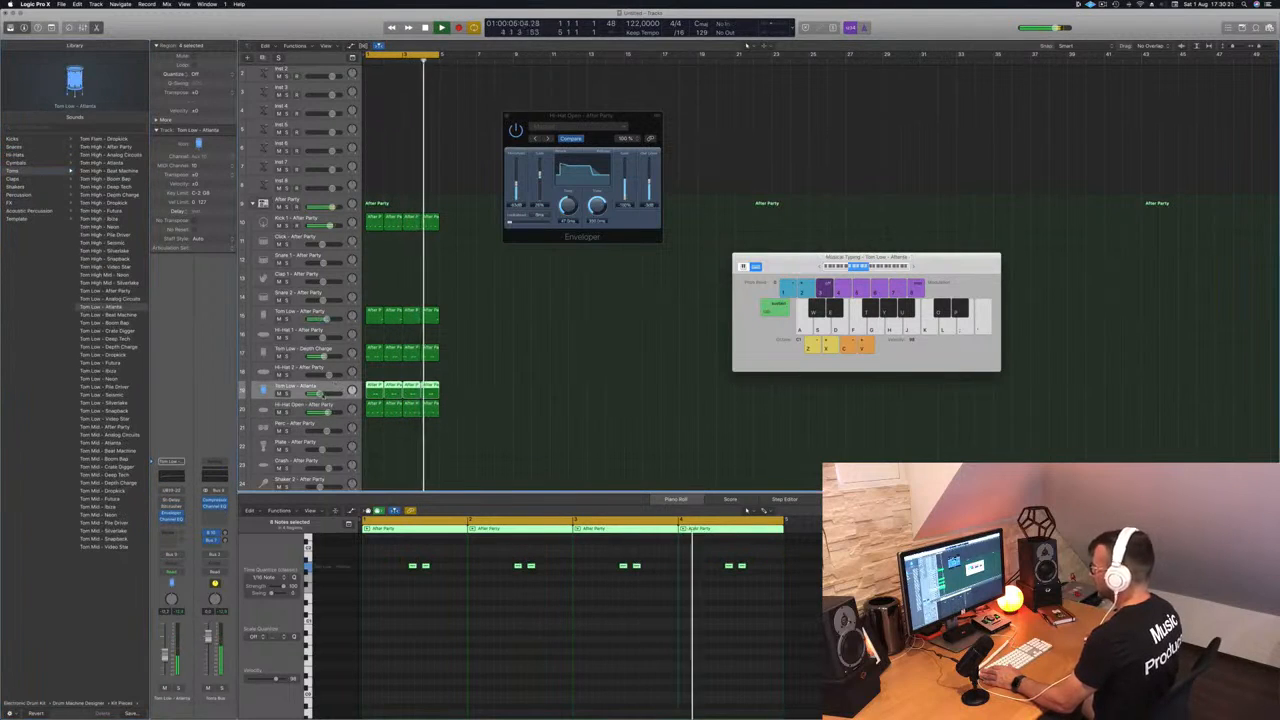
Step: Audition the Tom Low sounds from Future onward on the former Tom High track, load Tom Low – Snapback, and lower the volume further
{"action": "left_click", "coordinate": [114, 363]}
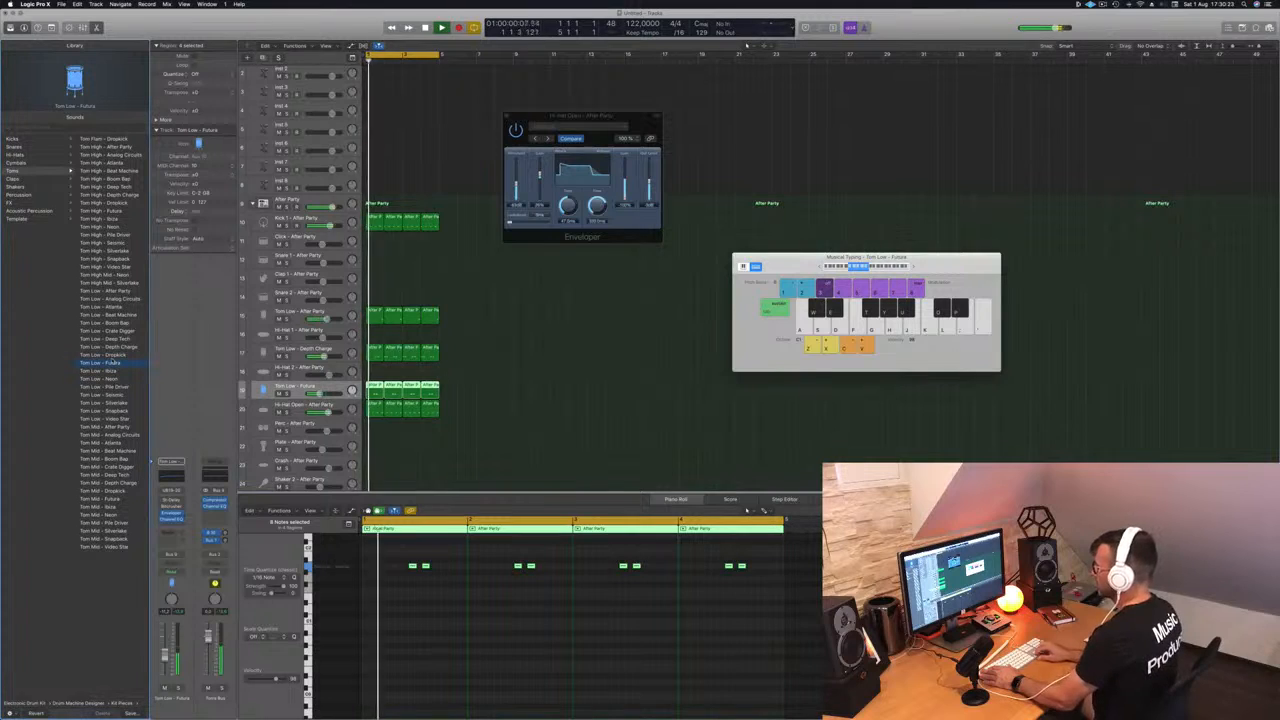
{"action": "key", "text": "Down"}
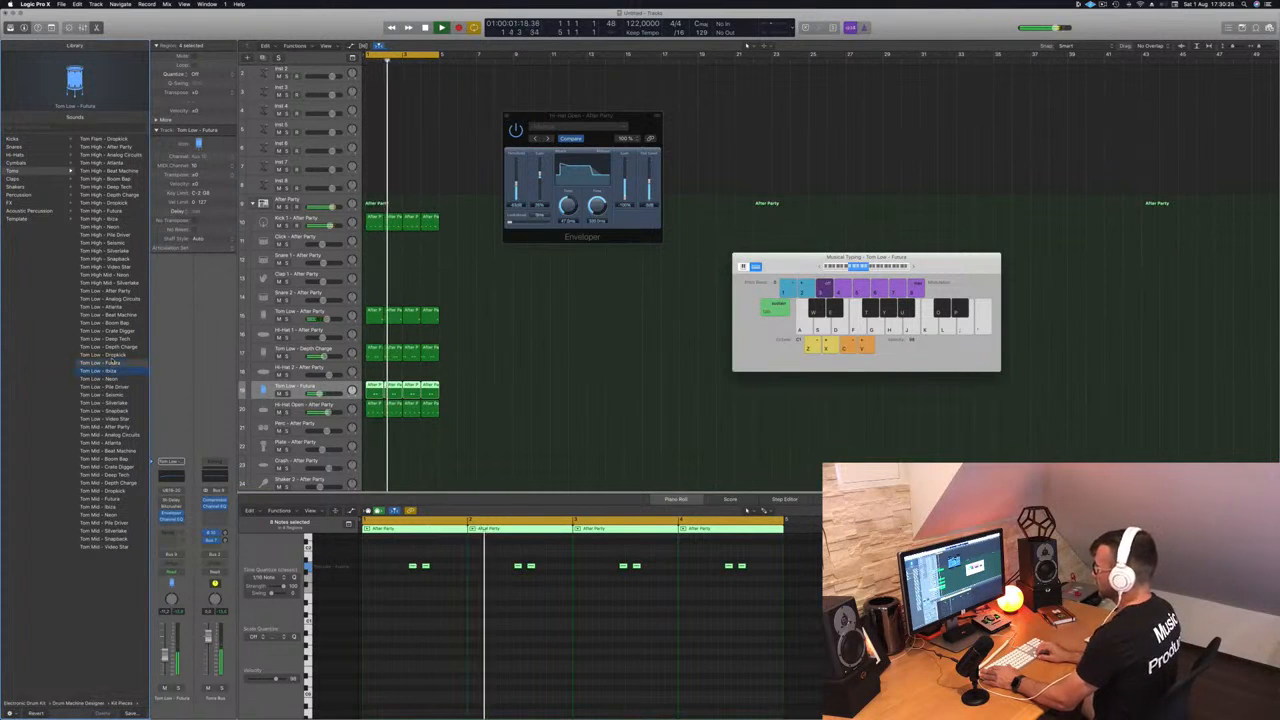
{"action": "key", "text": "Down"}
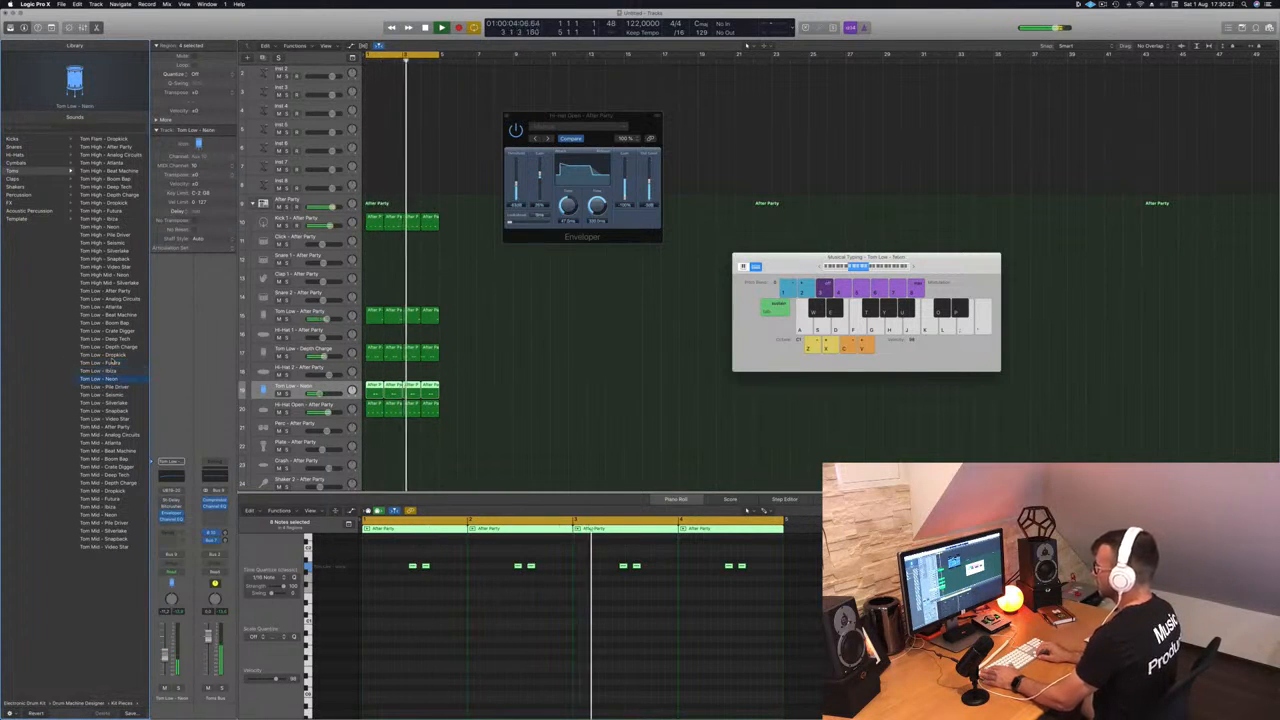
{"action": "key", "text": "Down"}
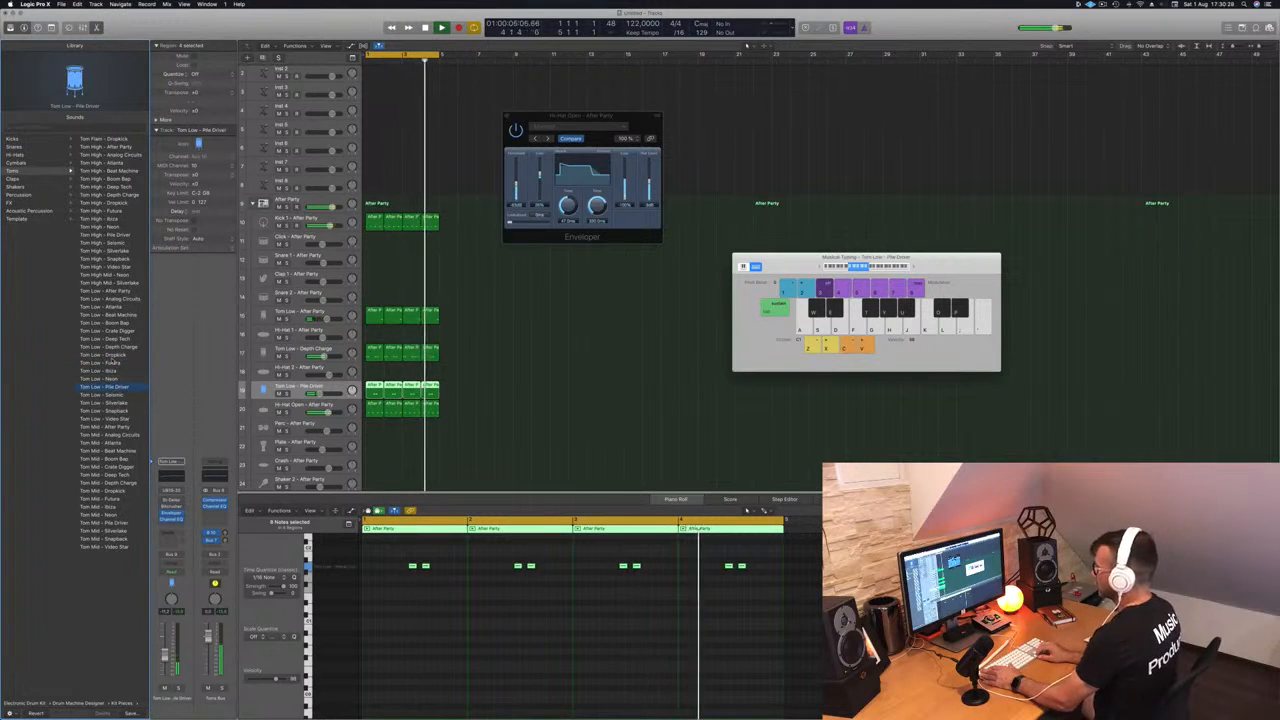
{"action": "key", "text": "Down"}
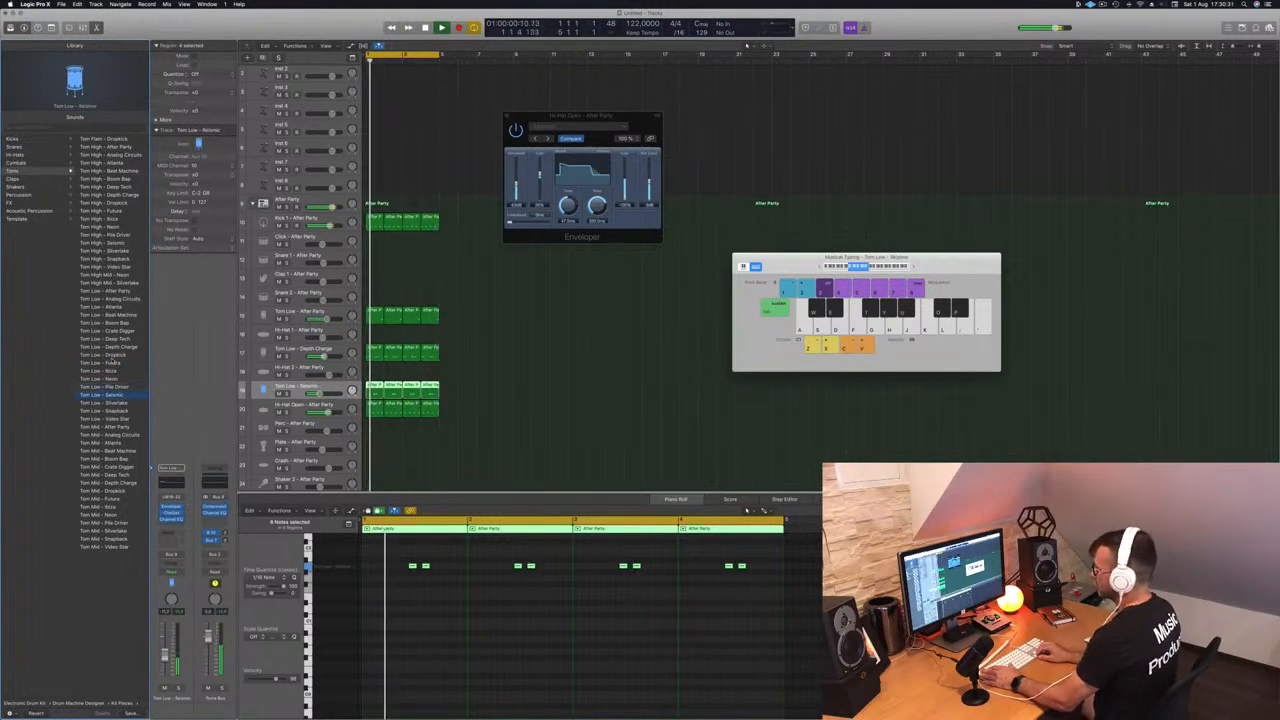
{"action": "key", "text": "Down"}
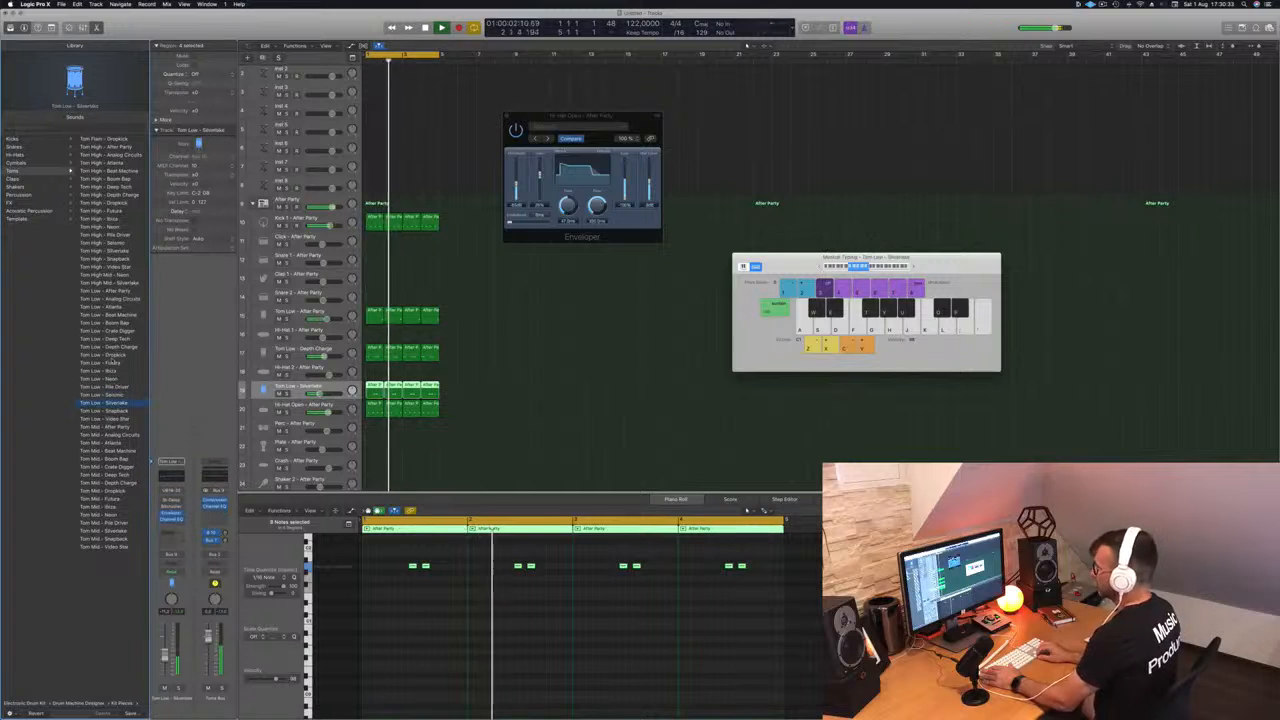
{"action": "key", "text": "Down"}
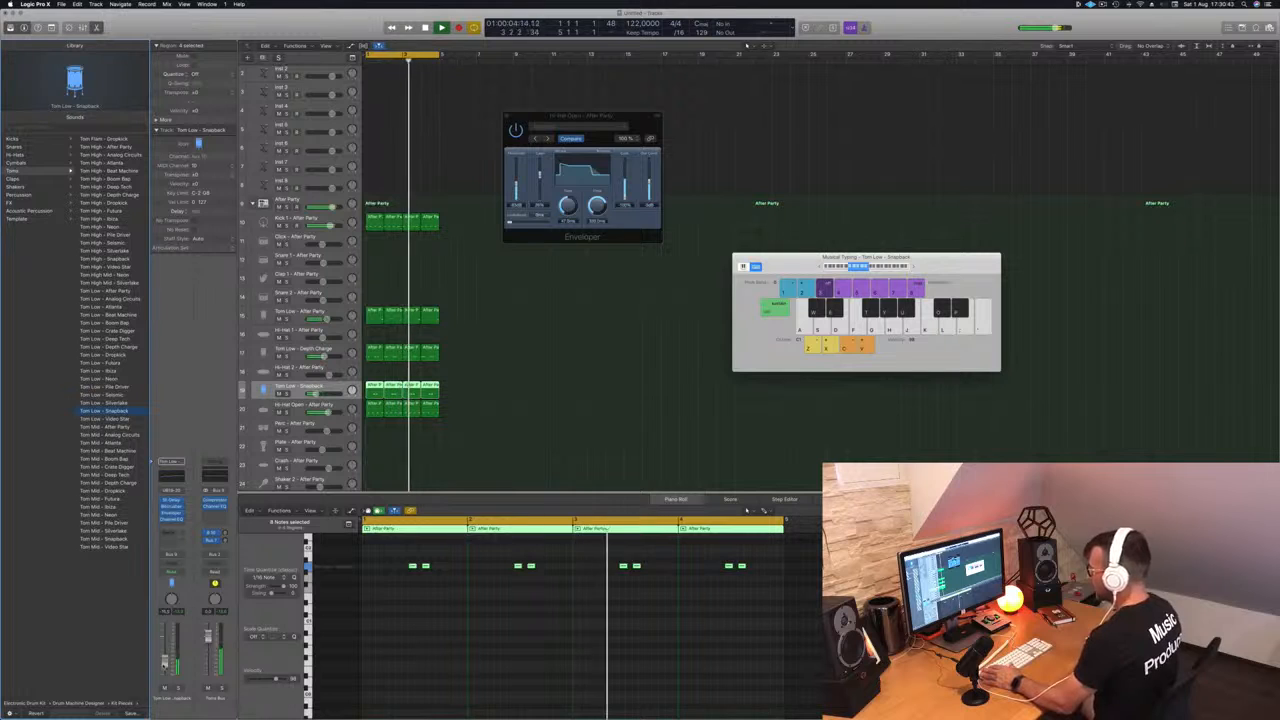
Step: Compare Tom Low – Video Star with several Tom Mid sounds up to Boom Bap, and return the track to Tom Low – Snapback
{"action": "left_click", "coordinate": [107, 420]}
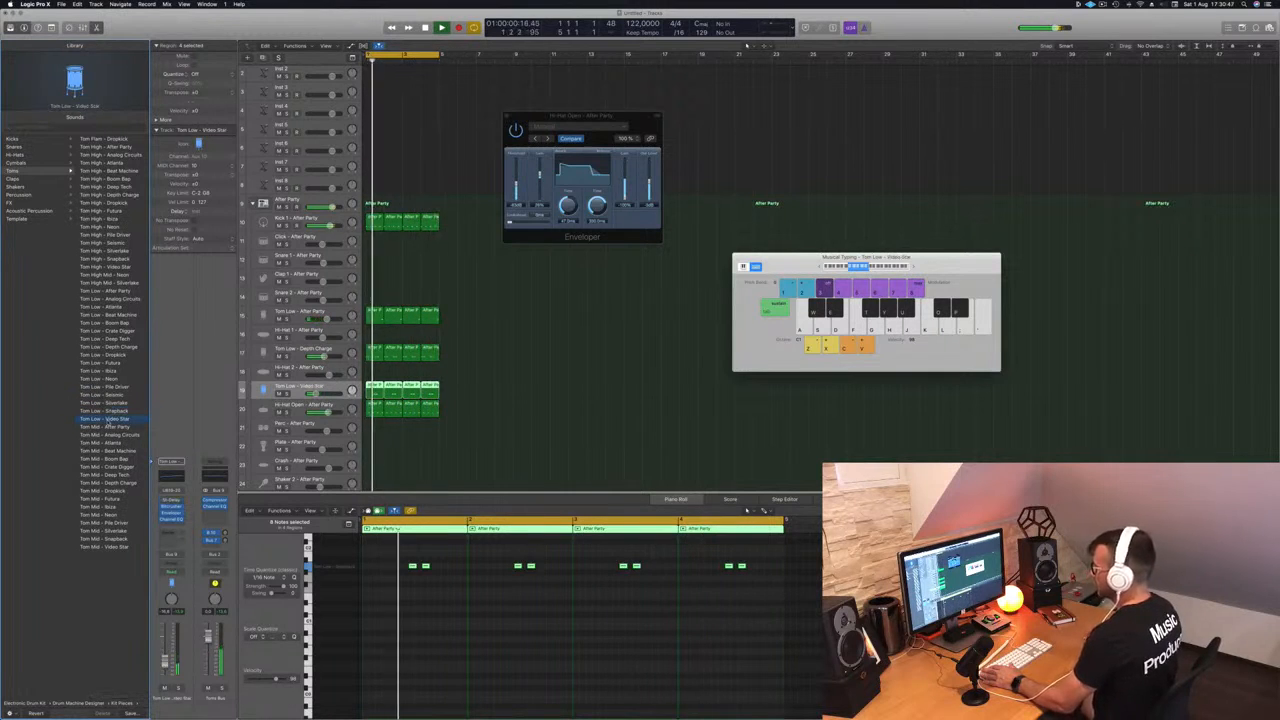
{"action": "left_click", "coordinate": [106, 428]}
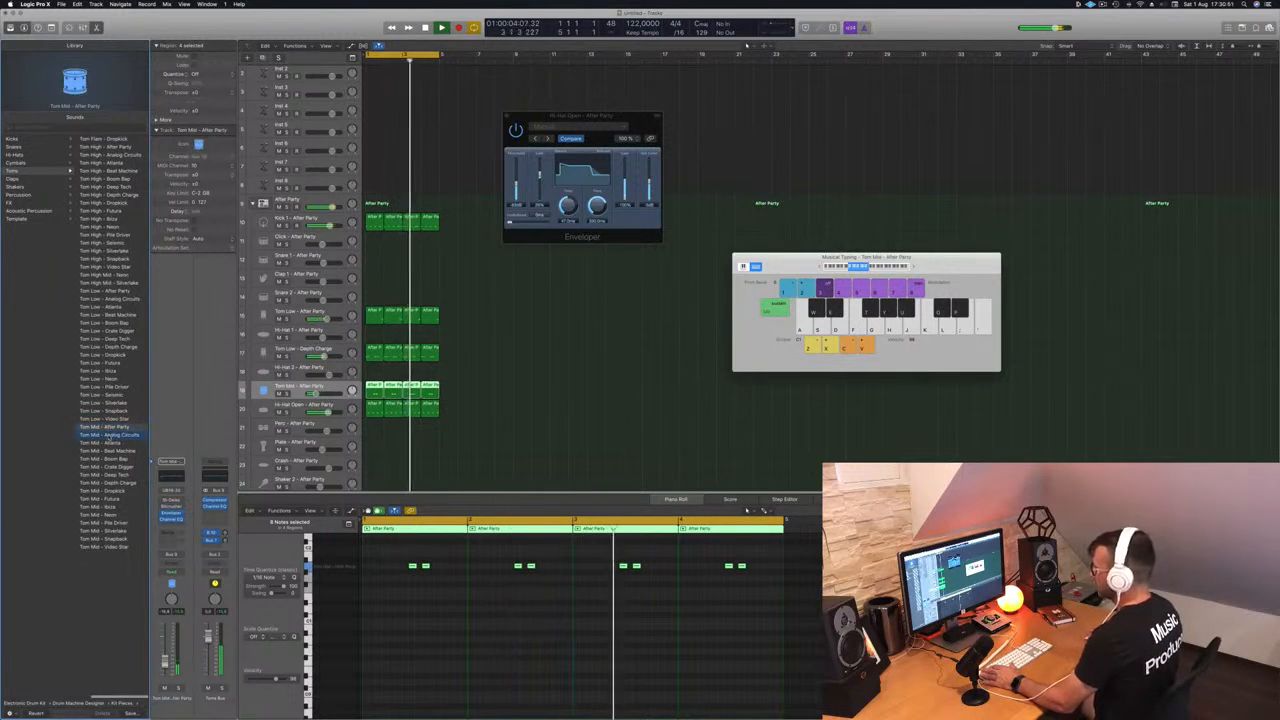
{"action": "left_click", "coordinate": [106, 443]}
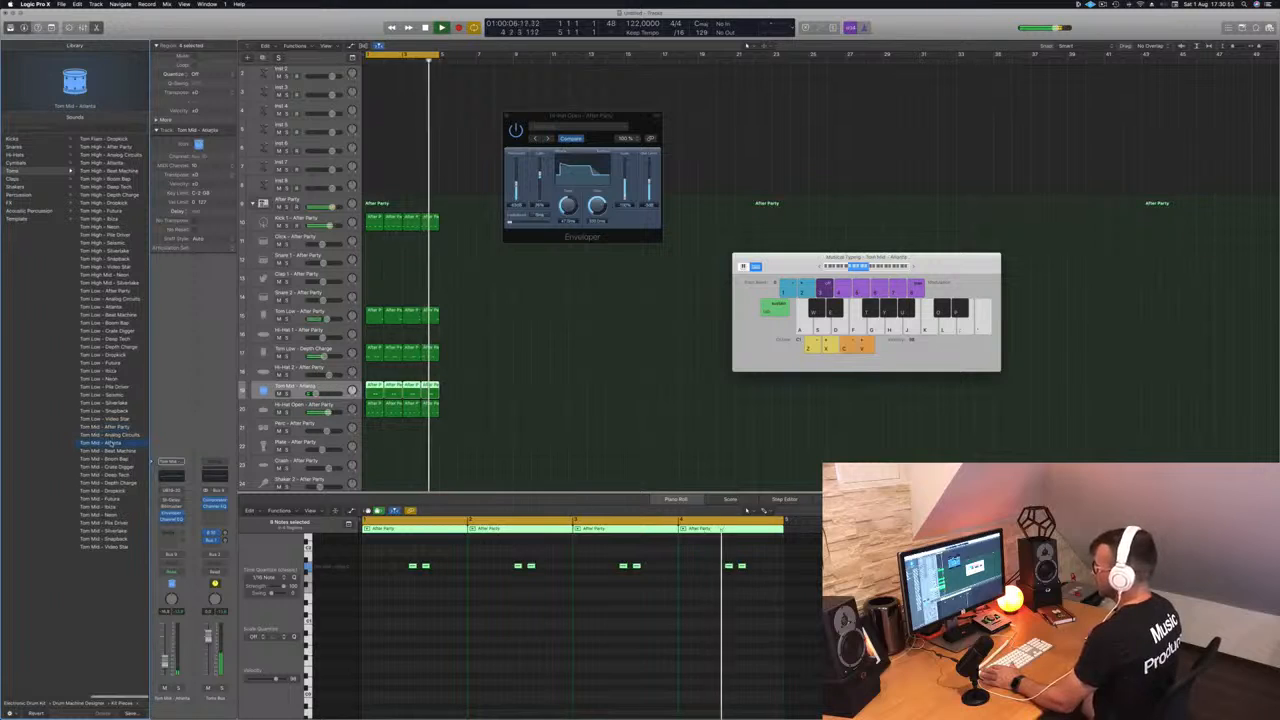
{"action": "left_click", "coordinate": [107, 451]}
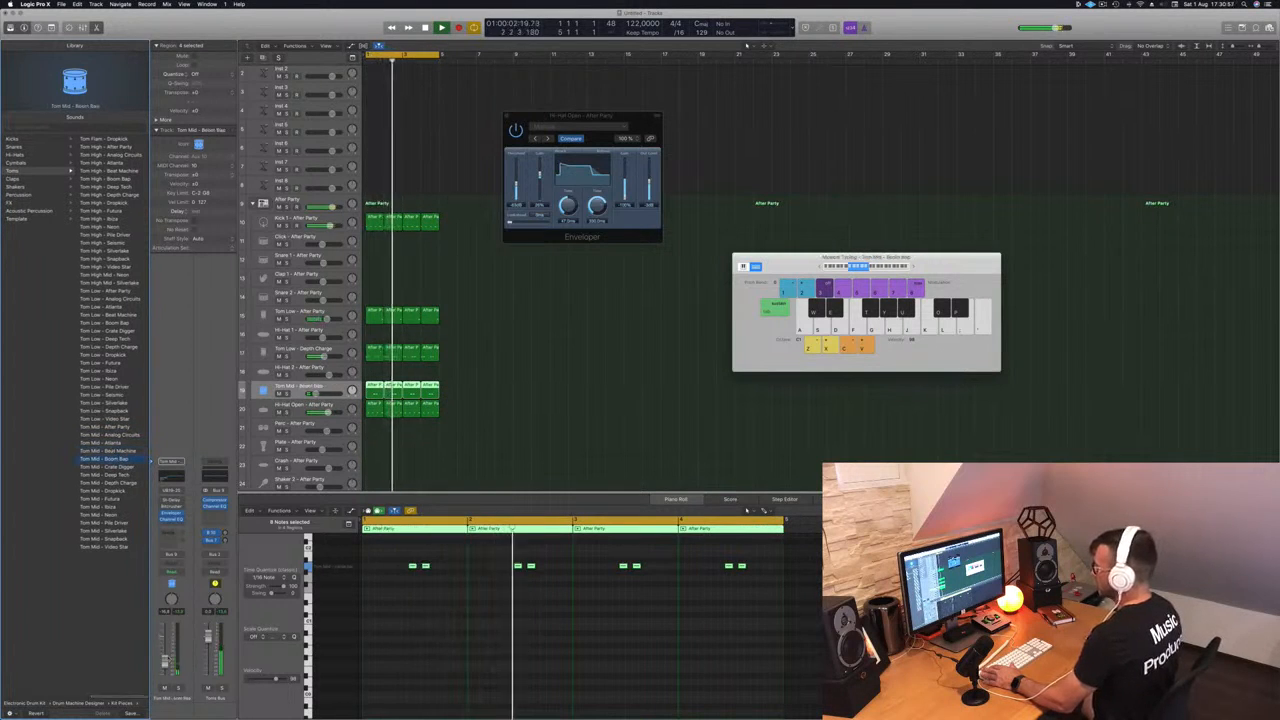
{"action": "left_click", "coordinate": [105, 420]}
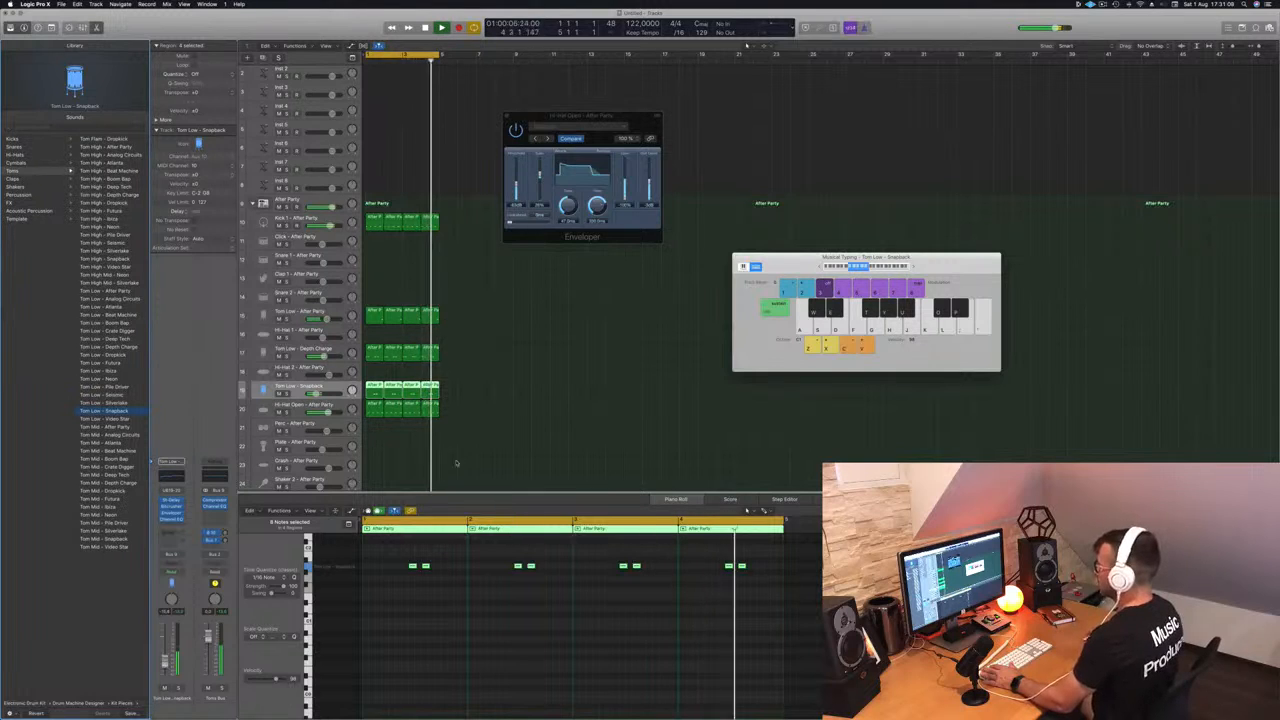
Step: Open the Stereo Delay on the Tom Low – Snapback track, audition its presets, and load Dual 1/8 Note
{"action": "scroll", "coordinate": [488, 411], "scroll_direction": "up", "scroll_amount": 2}
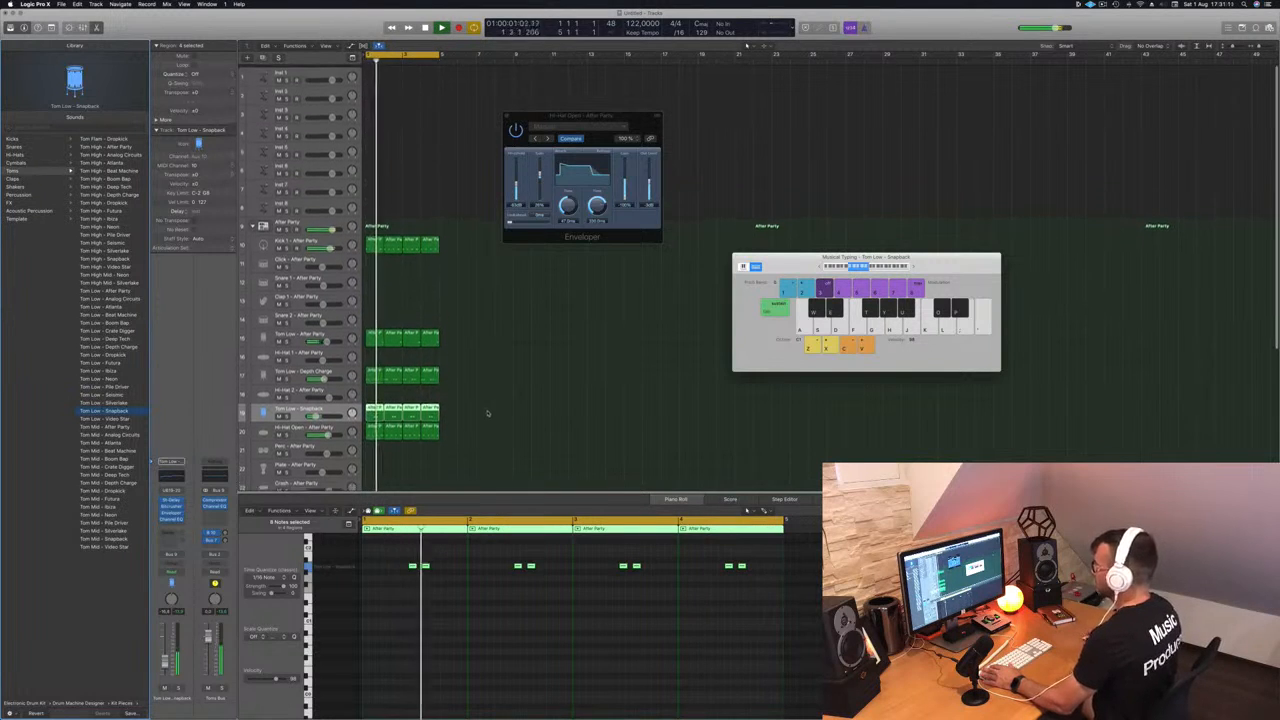
{"action": "scroll", "coordinate": [495, 394], "scroll_direction": "down", "scroll_amount": 3}
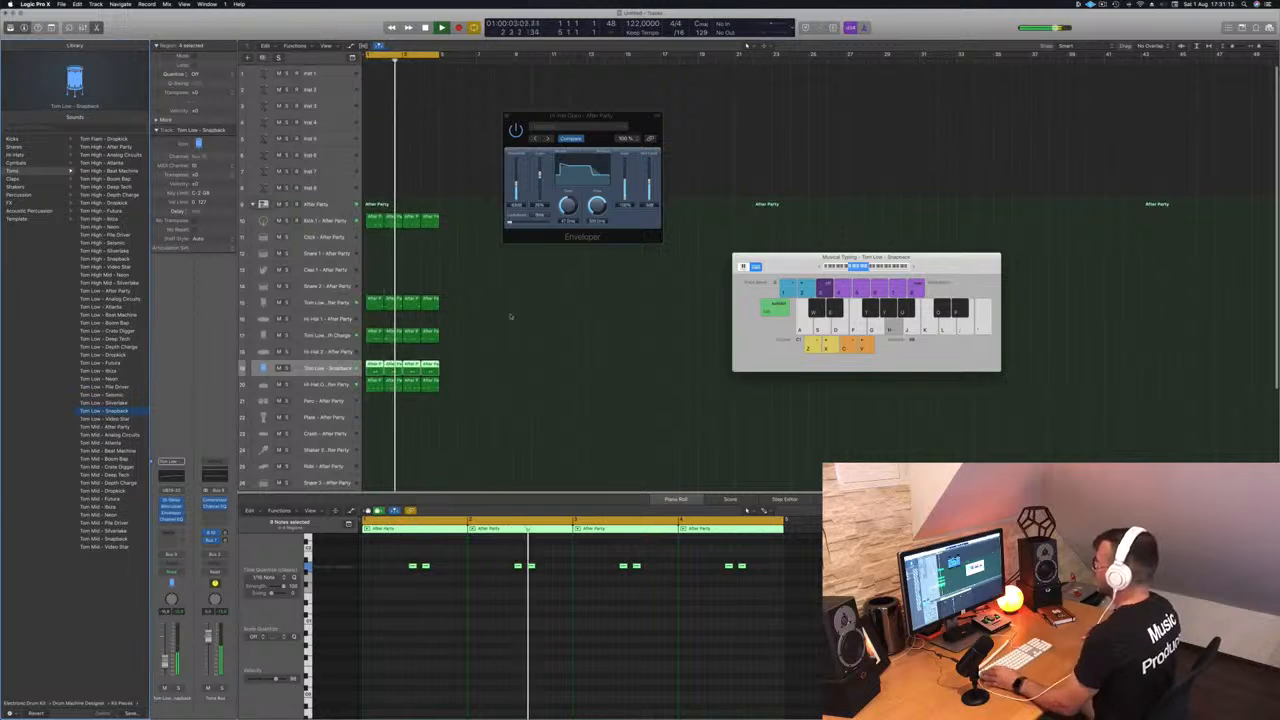
{"action": "left_click_drag", "start_coordinate": [575, 116], "coordinate": [778, 118]}
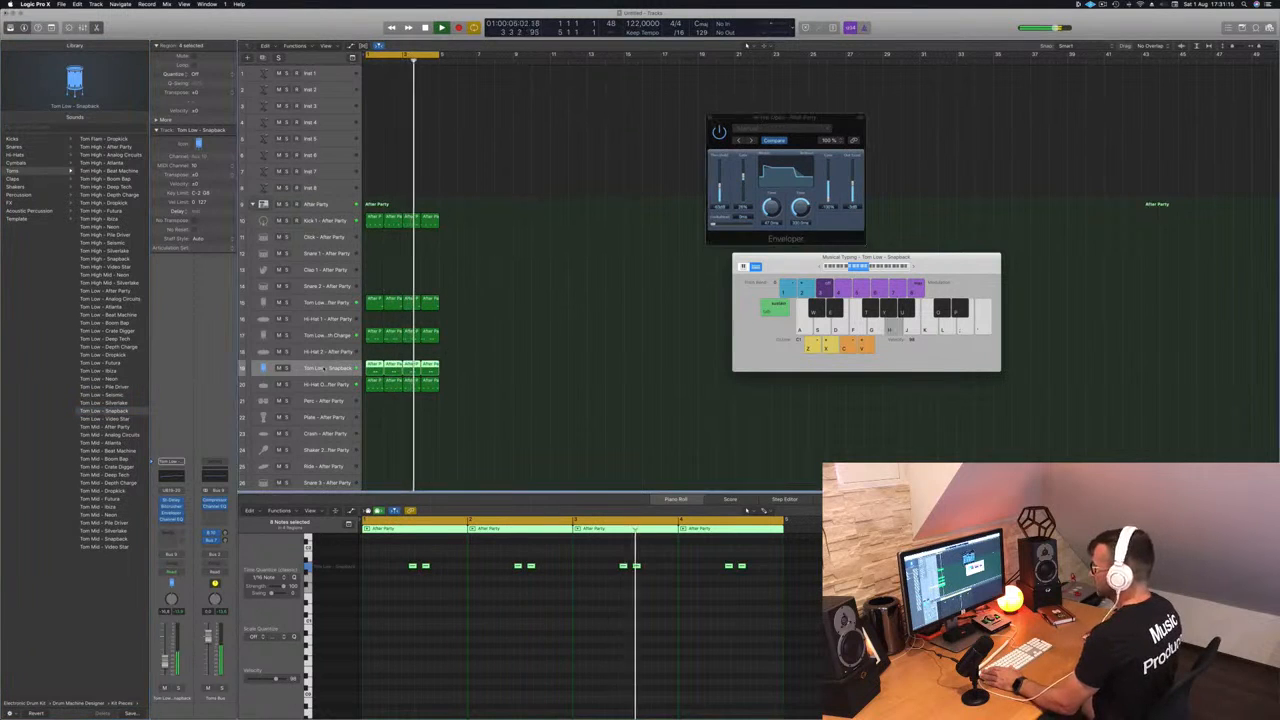
{"action": "key", "text": "Return"}
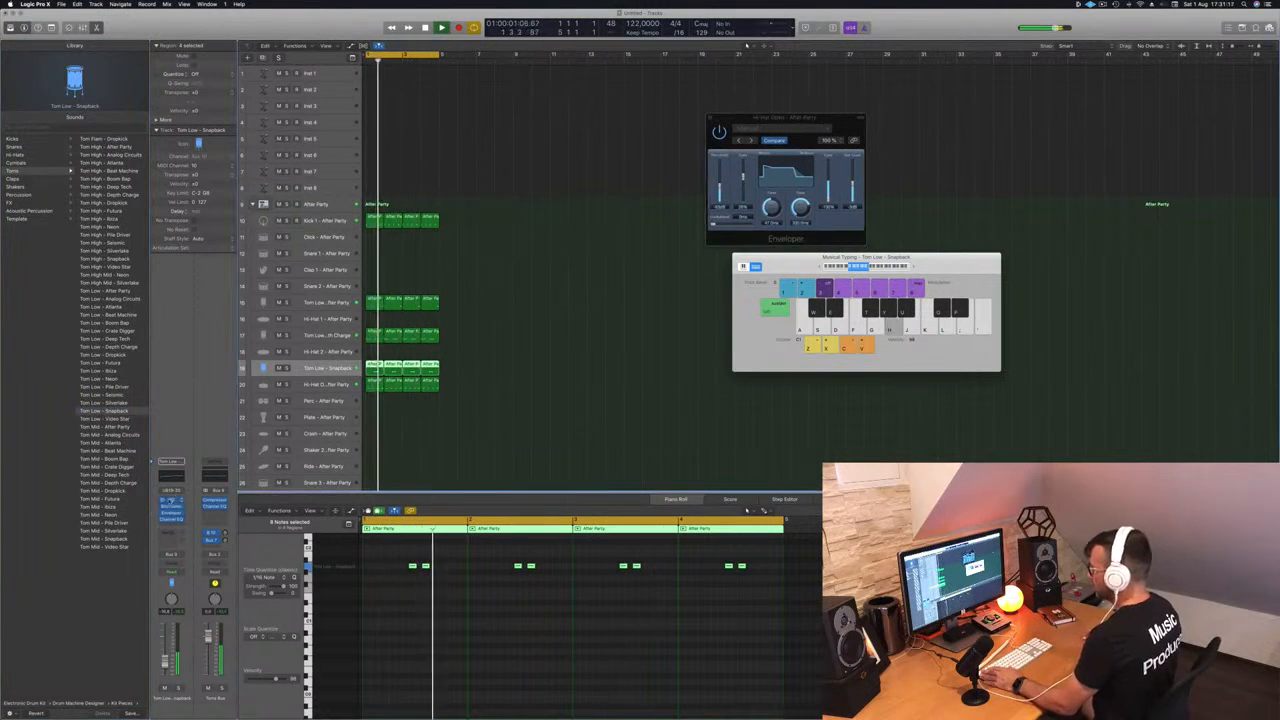
{"action": "left_click", "coordinate": [171, 503]}
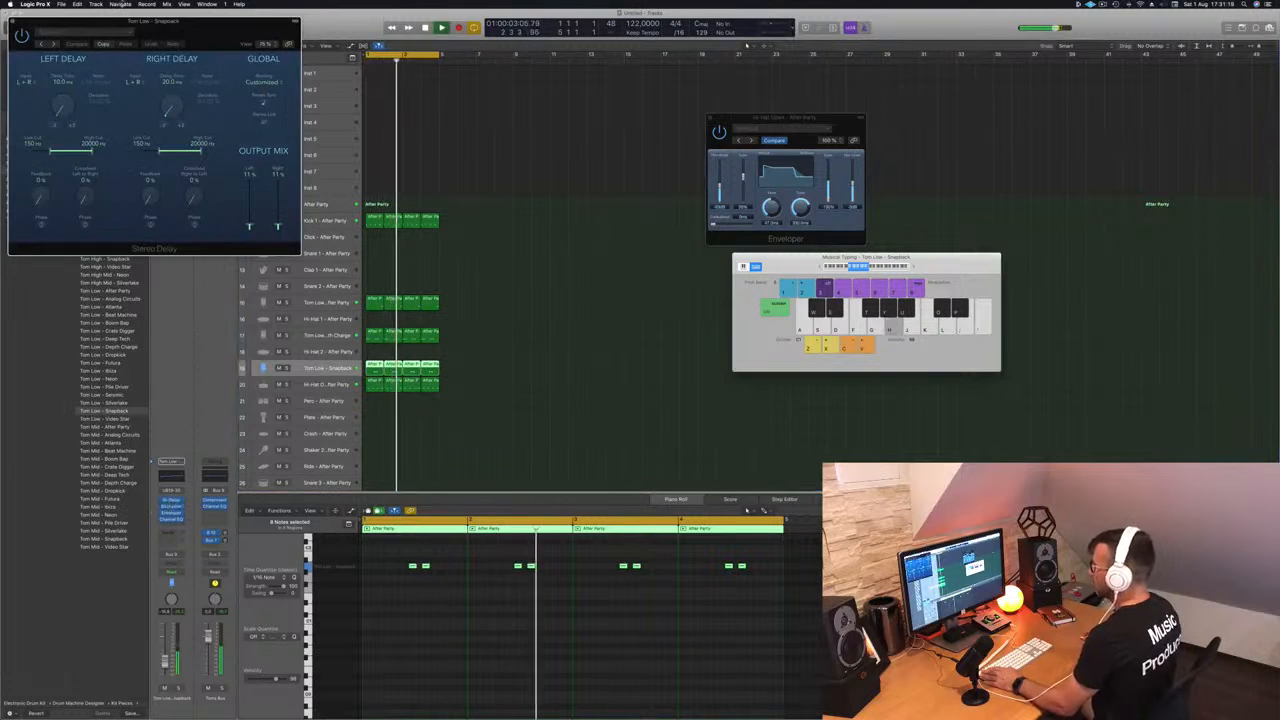
{"action": "left_click", "coordinate": [41, 44]}
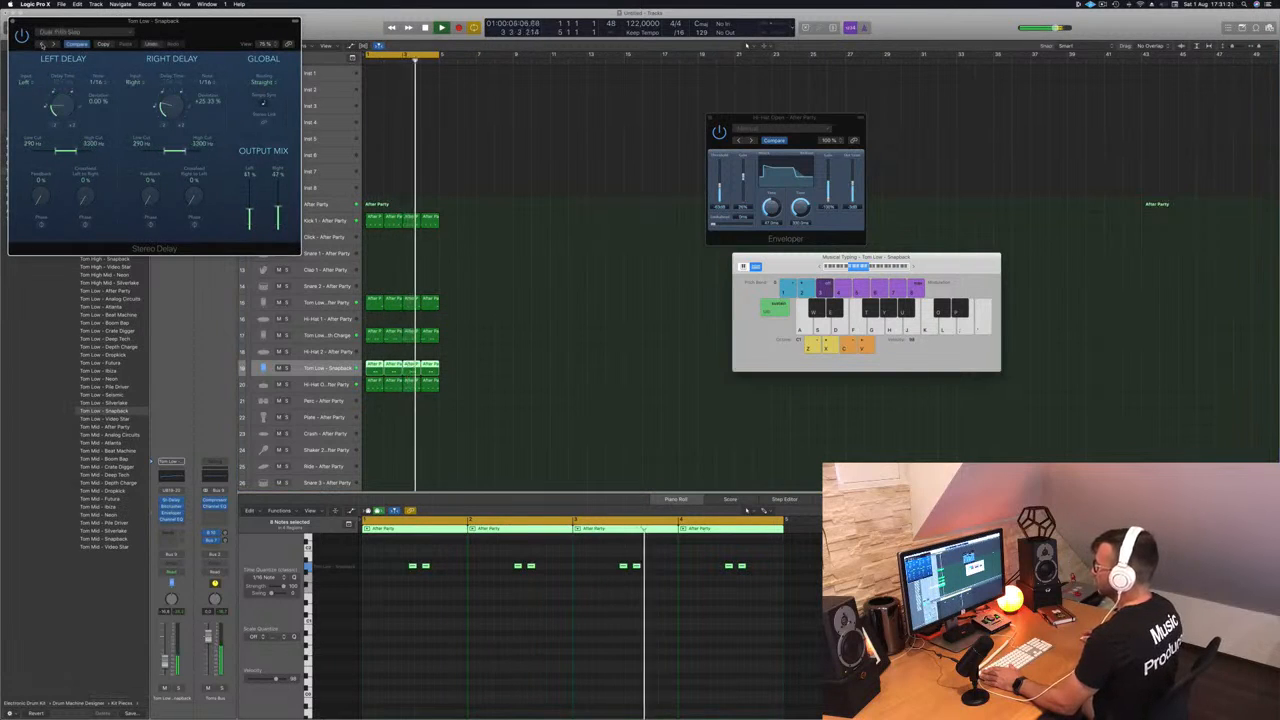
{"action": "left_click_drag", "start_coordinate": [168, 31], "coordinate": [348, 47]}
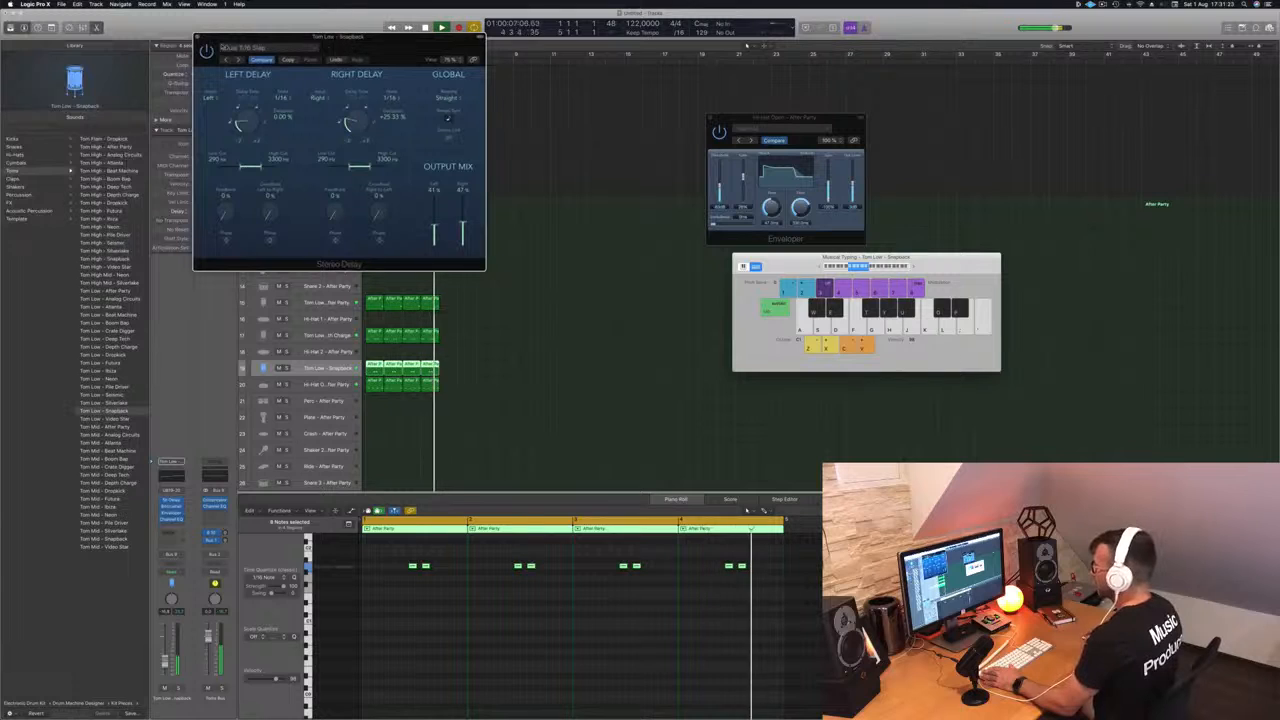
{"action": "left_click", "coordinate": [226, 60]}
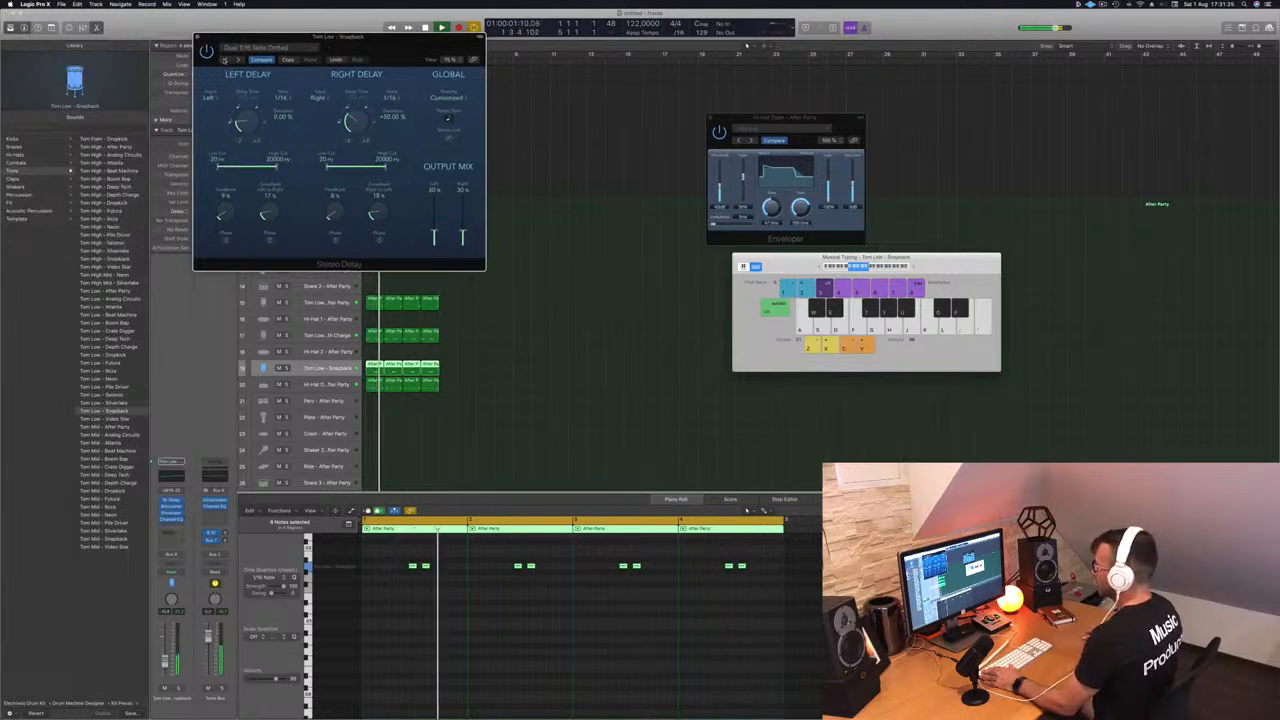
{"action": "left_click", "coordinate": [225, 60]}
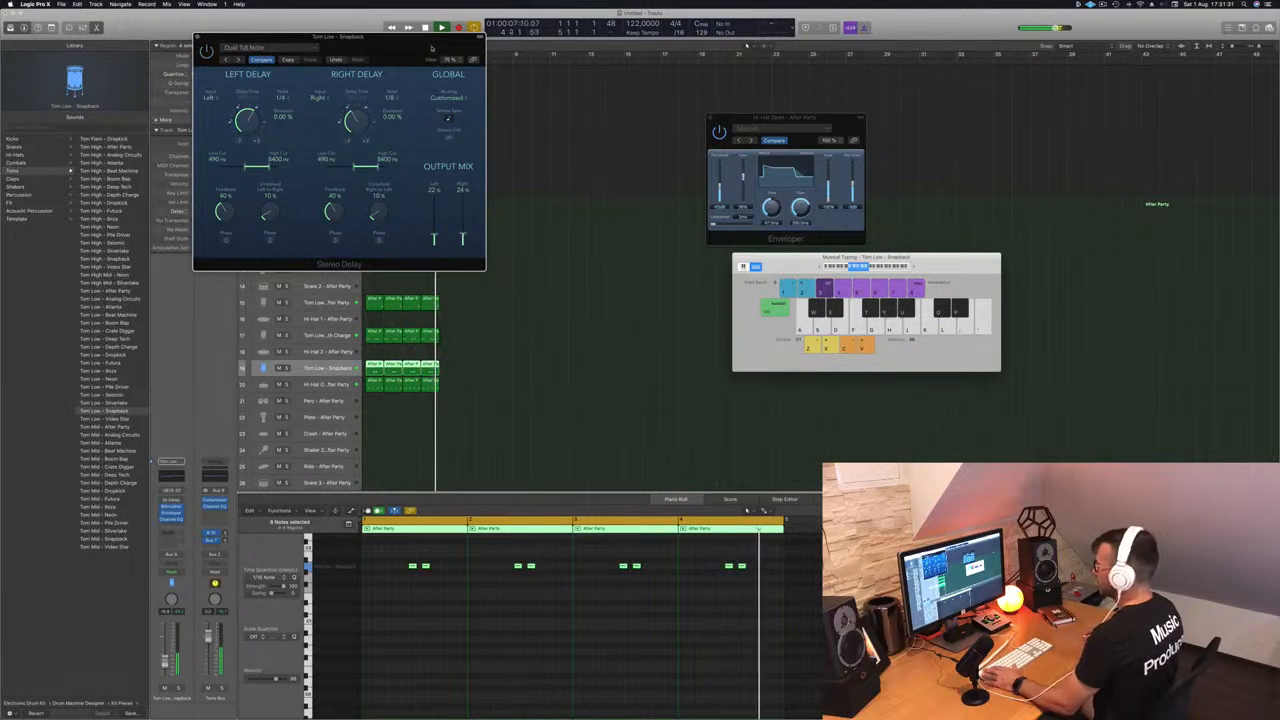
Step: Shape the Tom Low – Snapback sound with its Enveloper, and close the track's Enveloper and Stereo Delay windows
{"action": "left_click", "coordinate": [171, 510]}
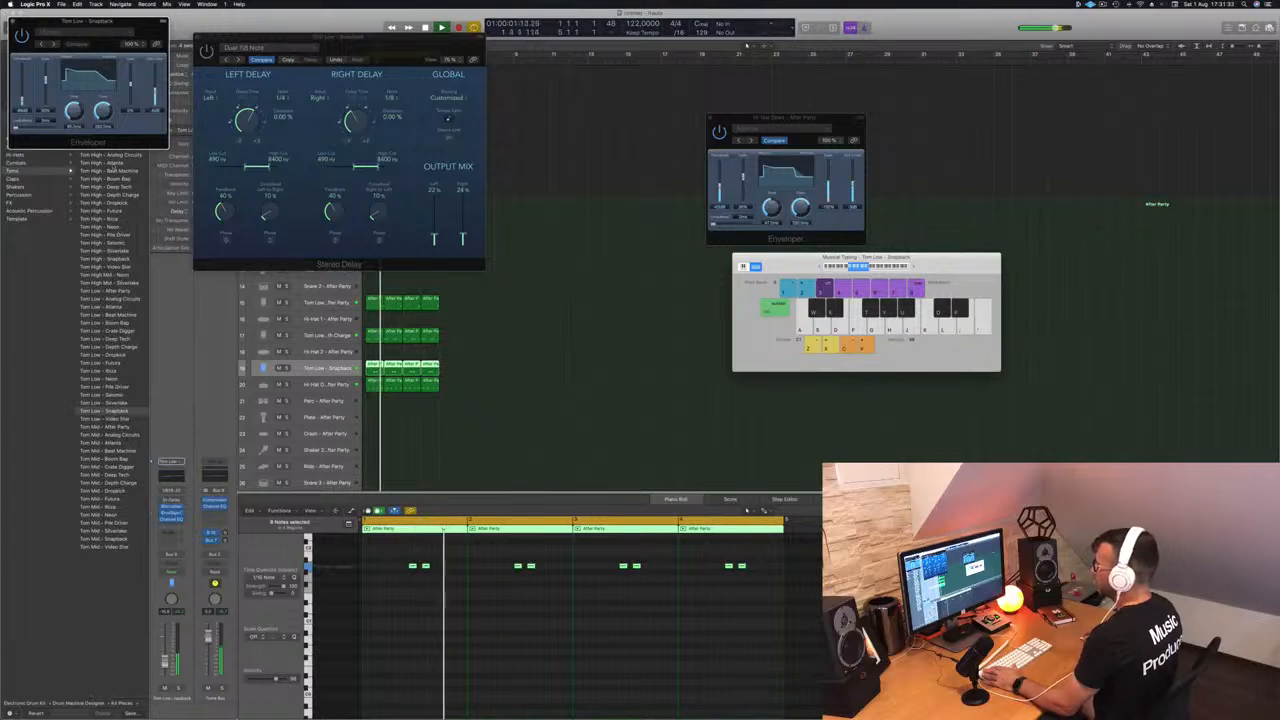
{"action": "left_click_drag", "start_coordinate": [88, 21], "coordinate": [288, 121]}
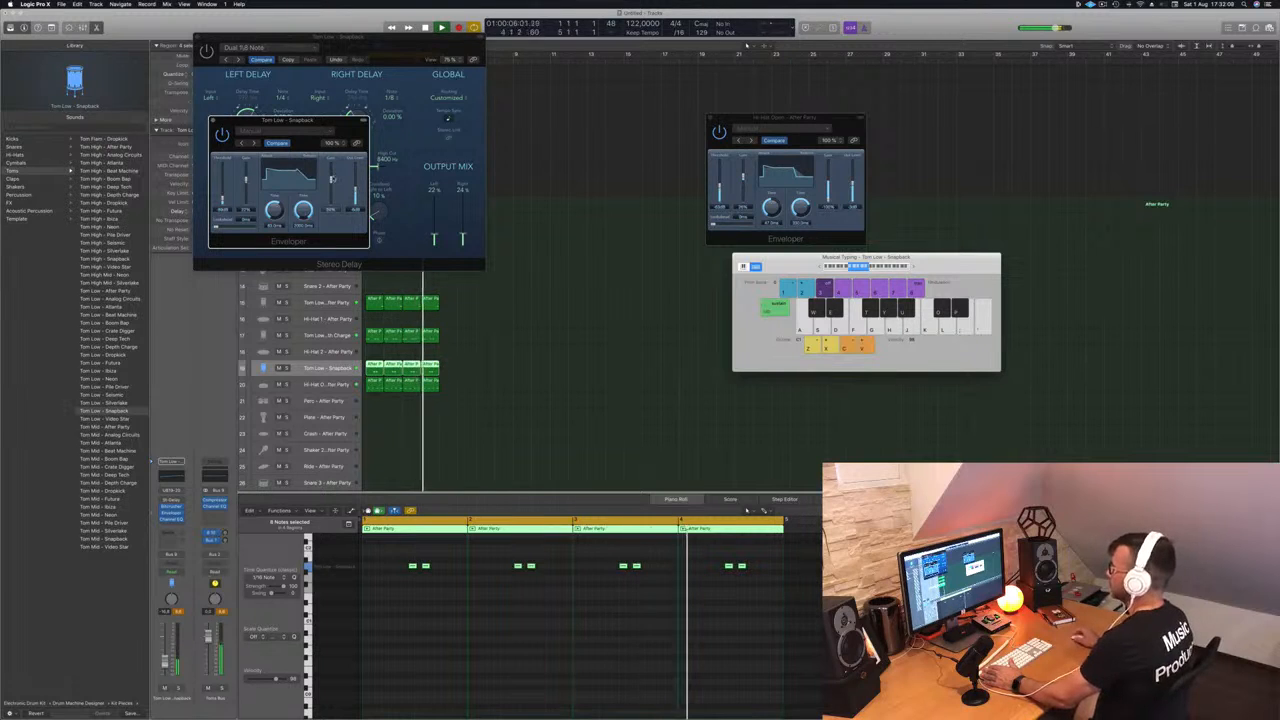
{"action": "left_click_drag", "start_coordinate": [355, 43], "coordinate": [381, 52]}
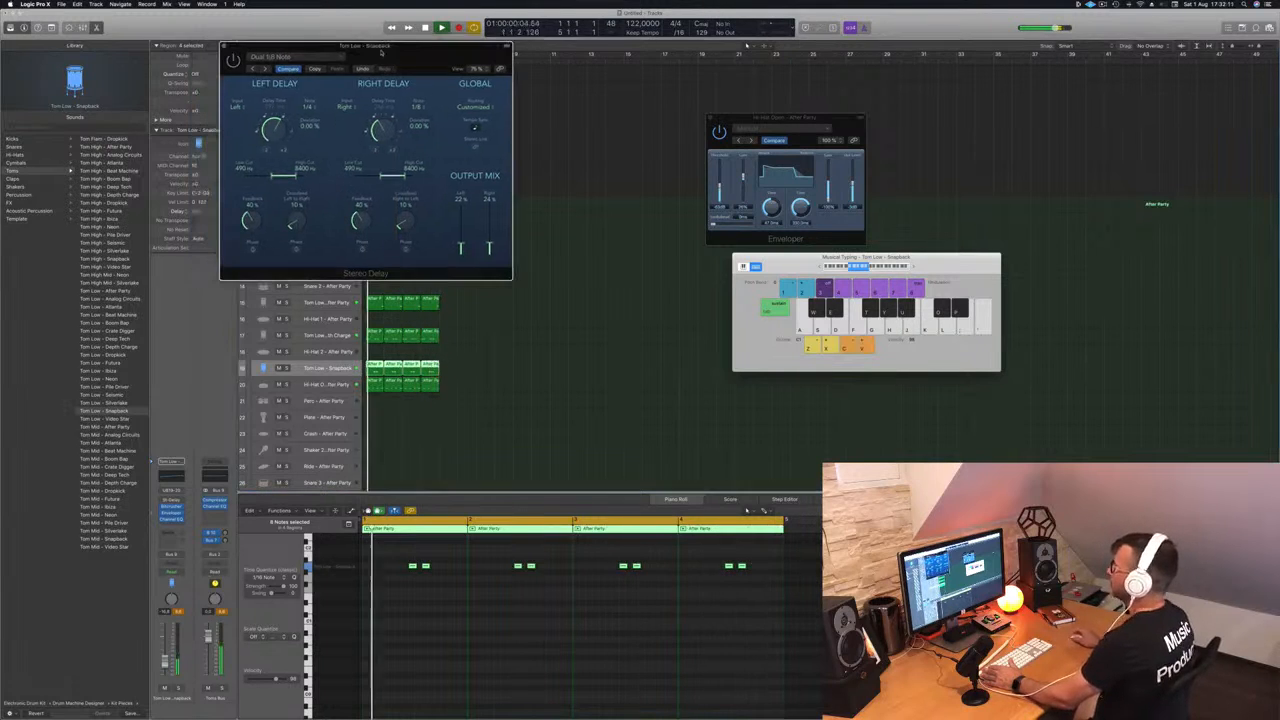
{"action": "left_click", "coordinate": [226, 45]}
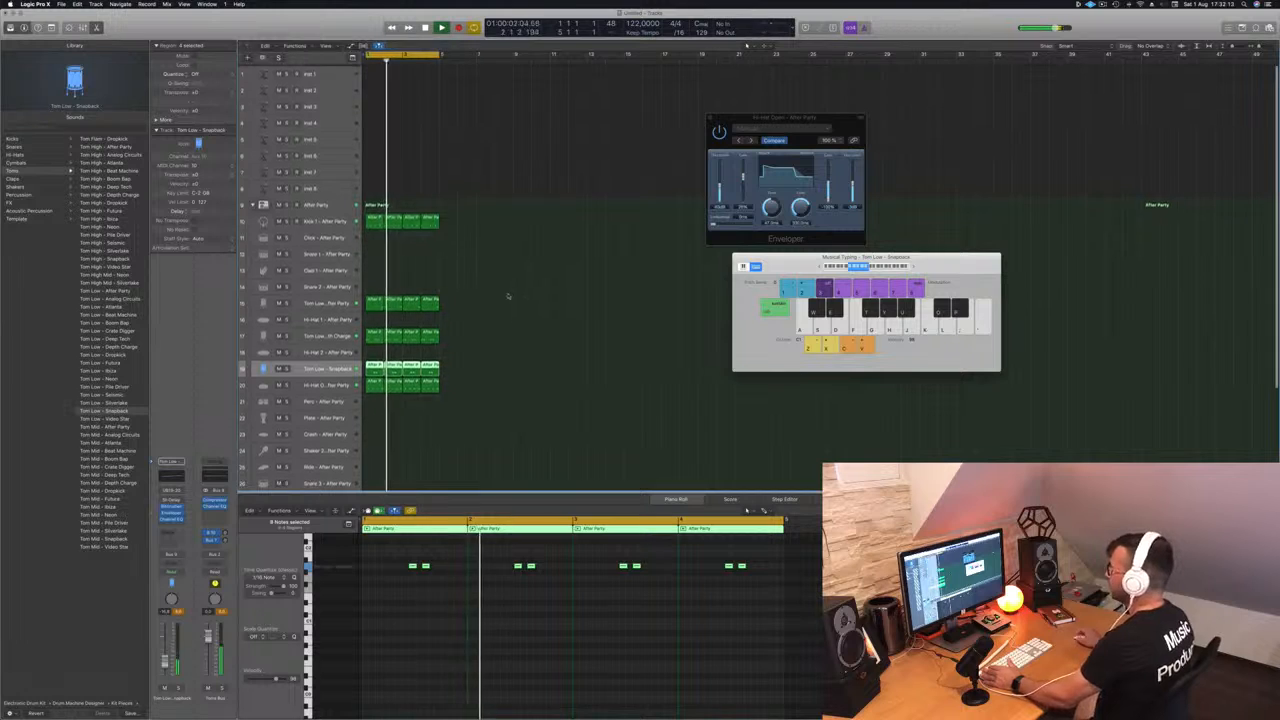
Step: Copy the first kick region to Snare 1, keep only the notes on beats 2 and 4, and repeat it across four bars
{"action": "left_click", "coordinate": [477, 289]}
{"action": "left_click", "coordinate": [374, 222]}
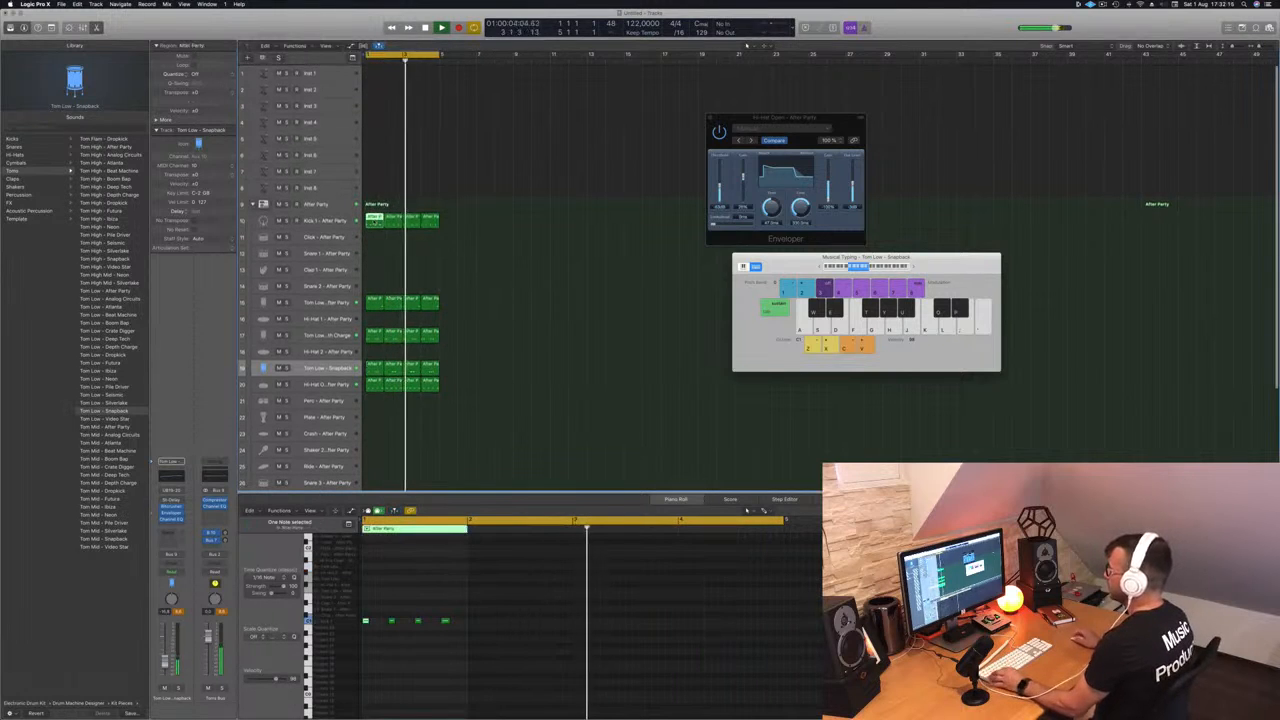
{"action": "mouse_move", "coordinate": [374, 249]}
{"action": "left_mouse_down"}
{"action": "mouse_move", "coordinate": [374, 287]}
{"action": "mouse_move", "coordinate": [374, 253]}
{"action": "left_mouse_up"}
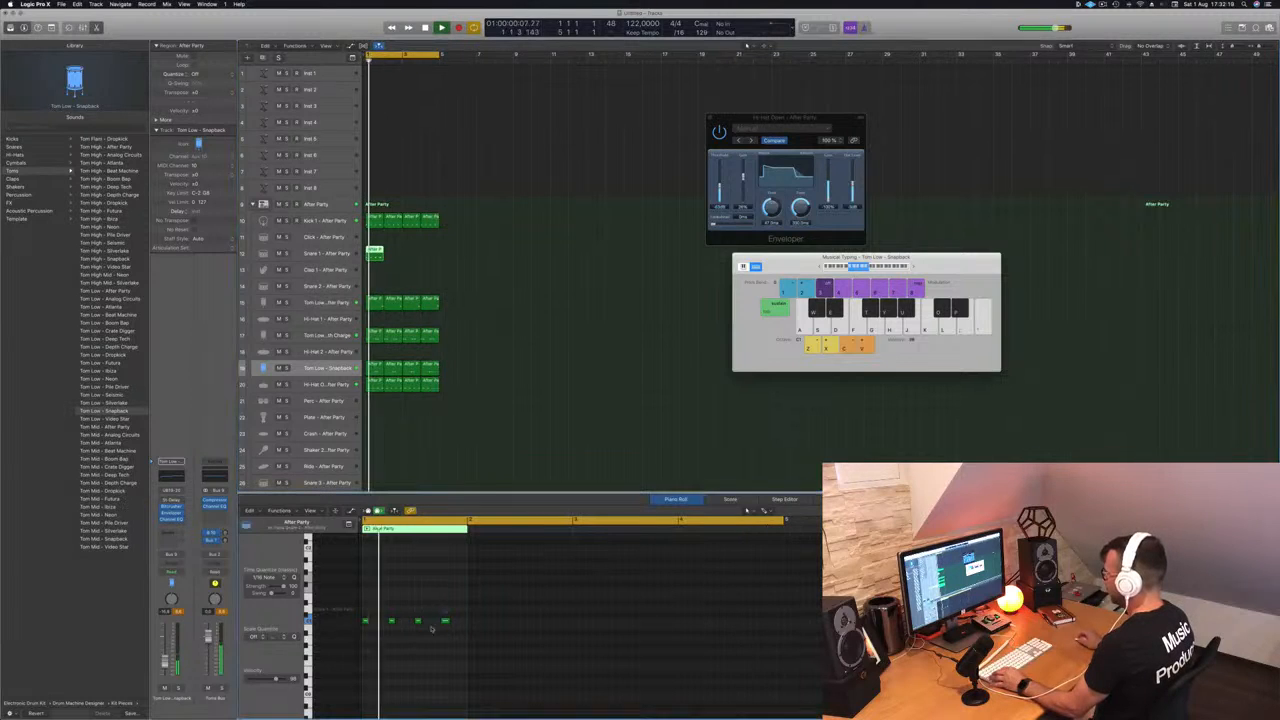
{"action": "left_click_drag", "start_coordinate": [450, 604], "coordinate": [360, 643]}
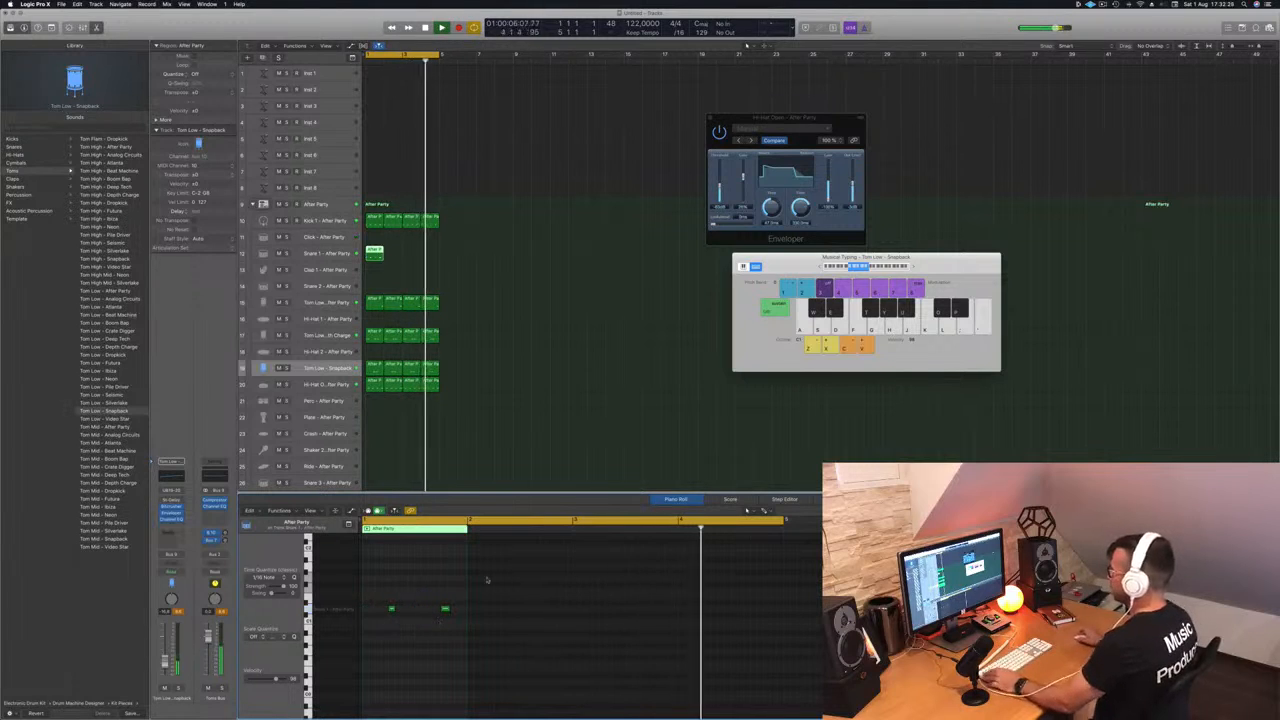
{"action": "left_click_drag", "start_coordinate": [375, 252], "coordinate": [421, 272]}
{"action": "left_click", "coordinate": [380, 276]}
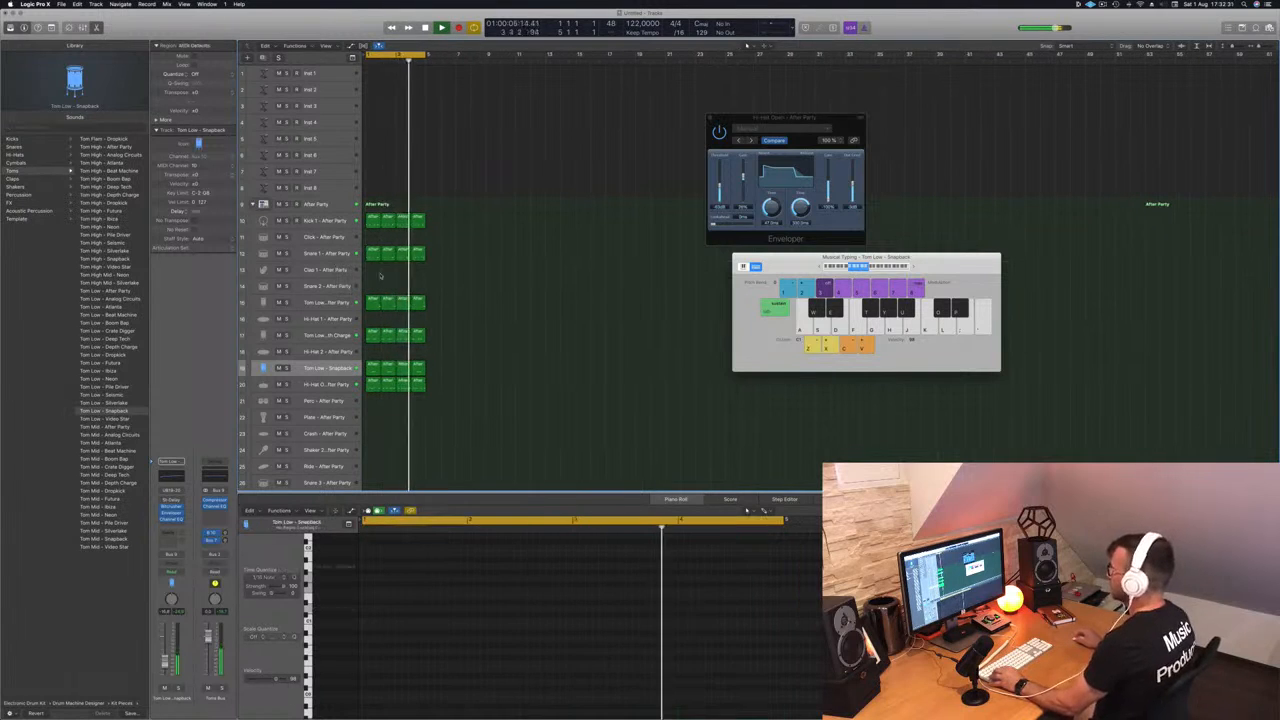
Step: Copy the first snare region to Clap 1, reduce it to one note on beat 1, and repeat it across four bars
{"action": "left_click_drag", "start_coordinate": [373, 265], "coordinate": [373, 268]}
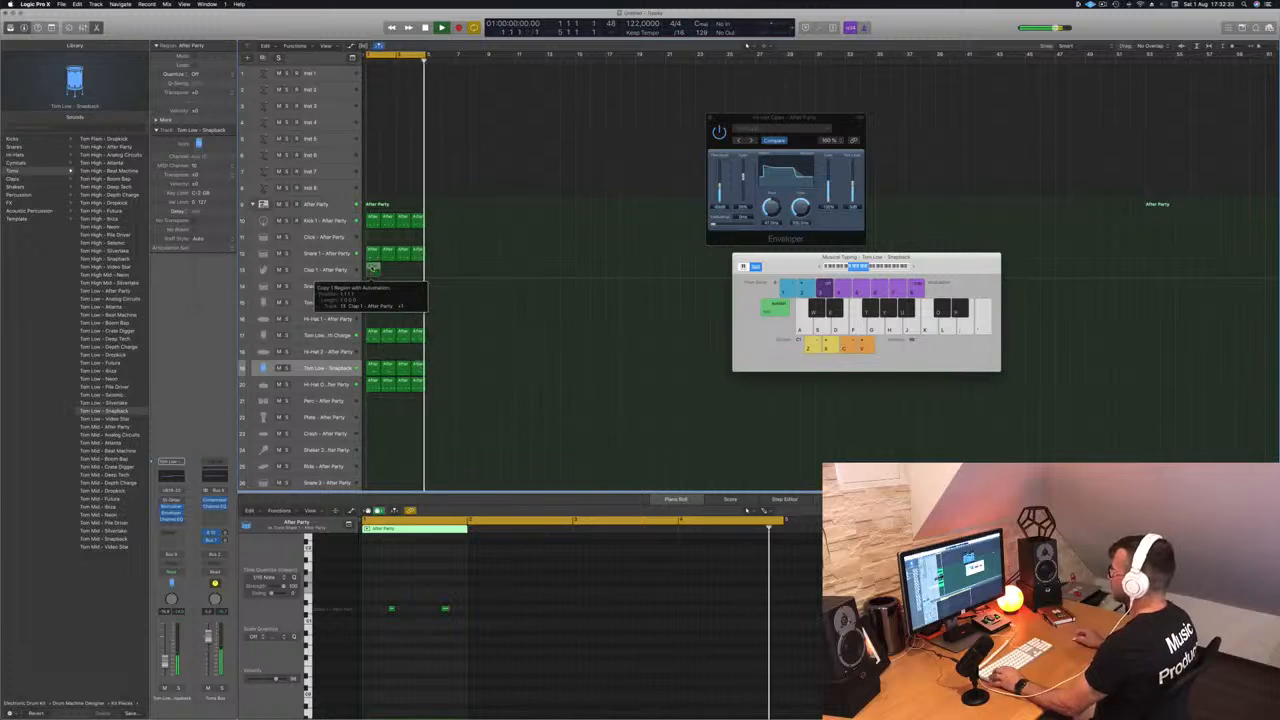
{"action": "left_click_drag", "start_coordinate": [424, 550], "coordinate": [454, 615]}
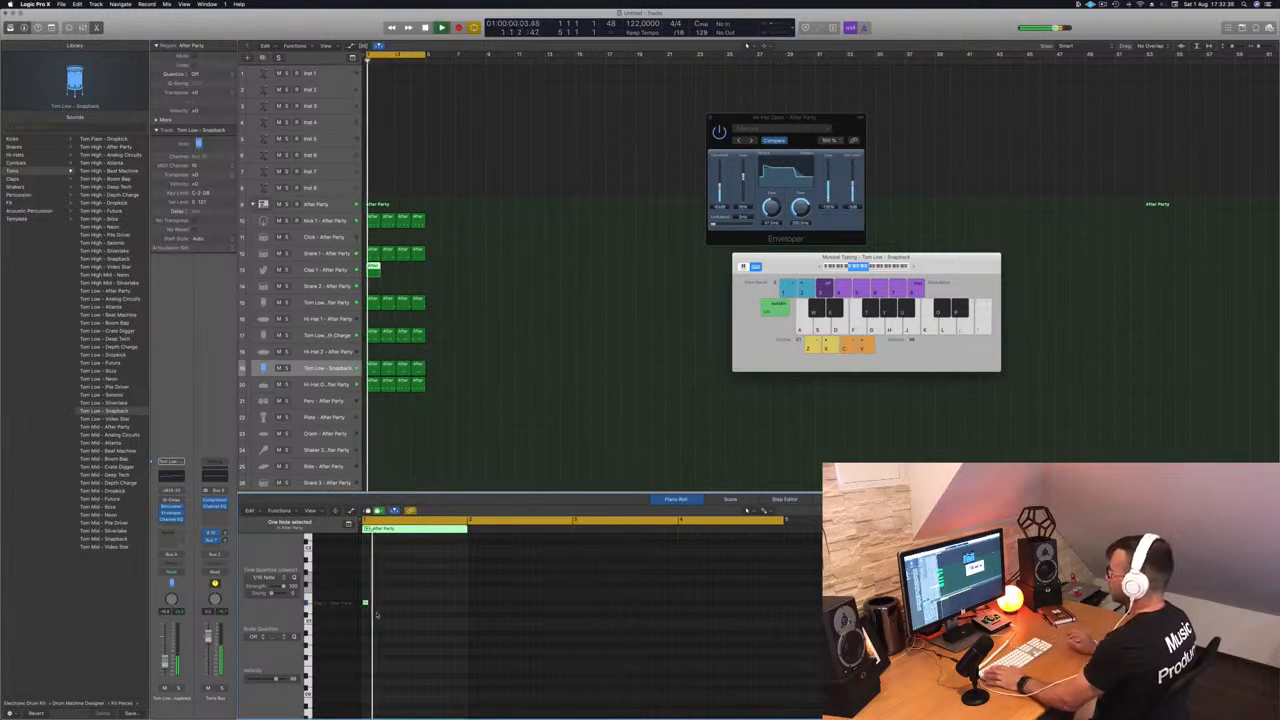
{"action": "left_click", "coordinate": [373, 267]}
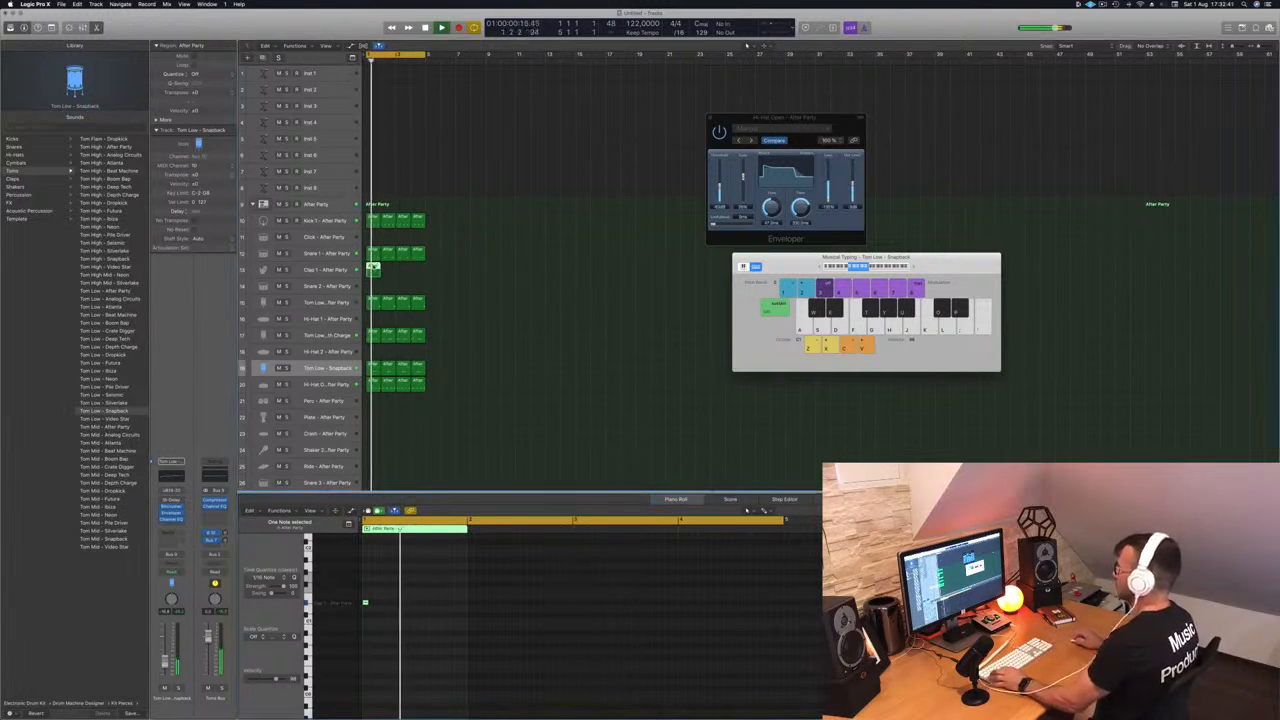
{"action": "left_click_drag", "start_coordinate": [387, 269], "coordinate": [404, 270]}
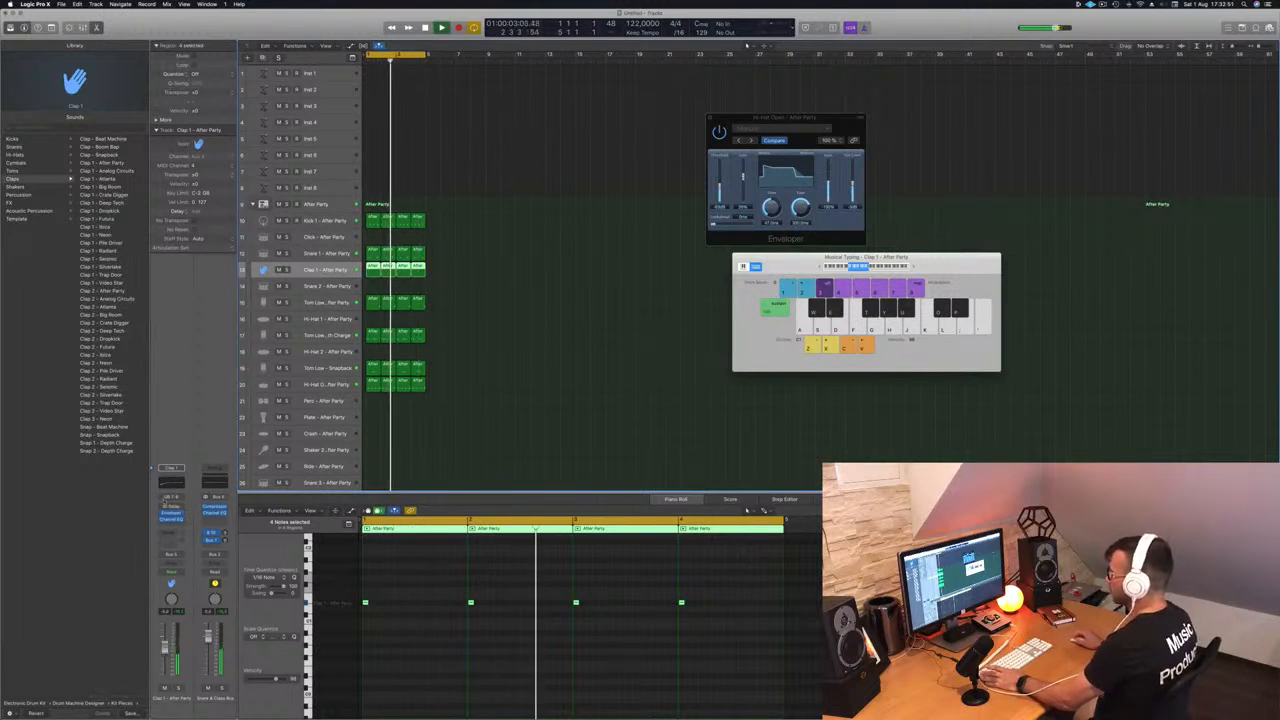
Step: Load Dual Resonating in Clap 1's Stereo Delay, with both High Cuts at 20000 Hz and feedback at 66% left and 45% right
{"action": "left_click", "coordinate": [172, 513]}
{"action": "left_click", "coordinate": [172, 513]}
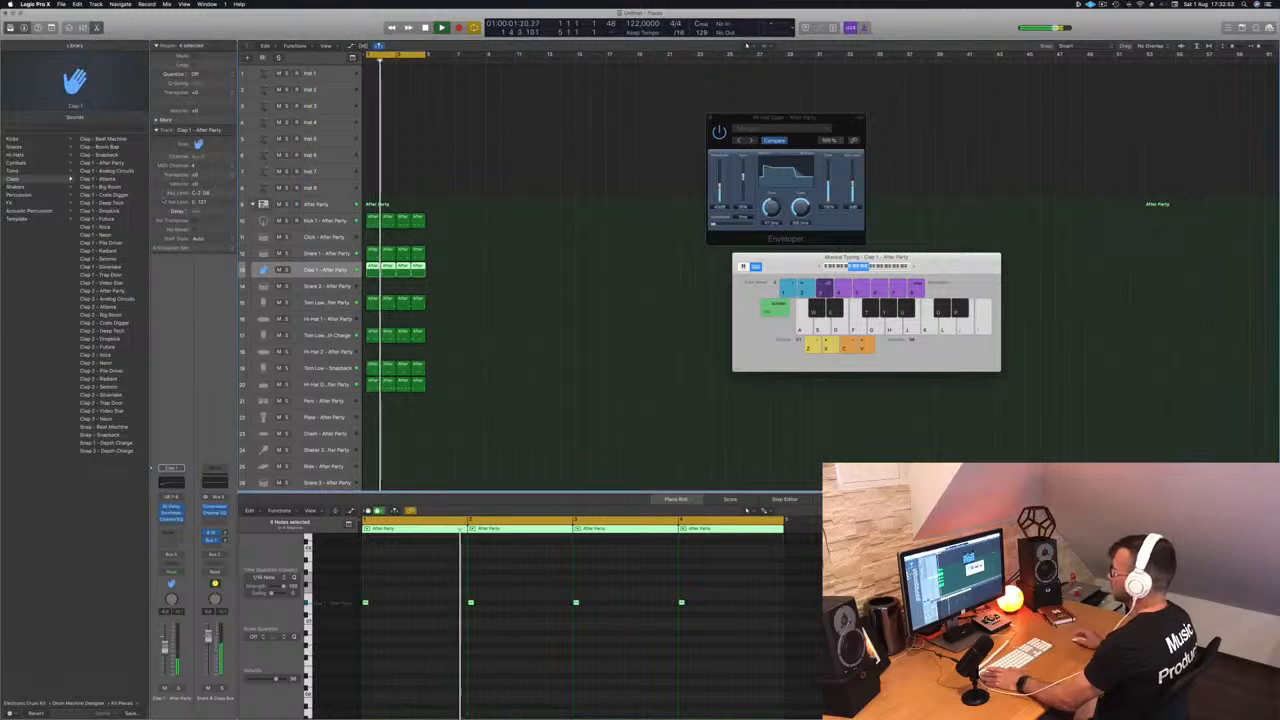
{"action": "left_click", "coordinate": [172, 510]}
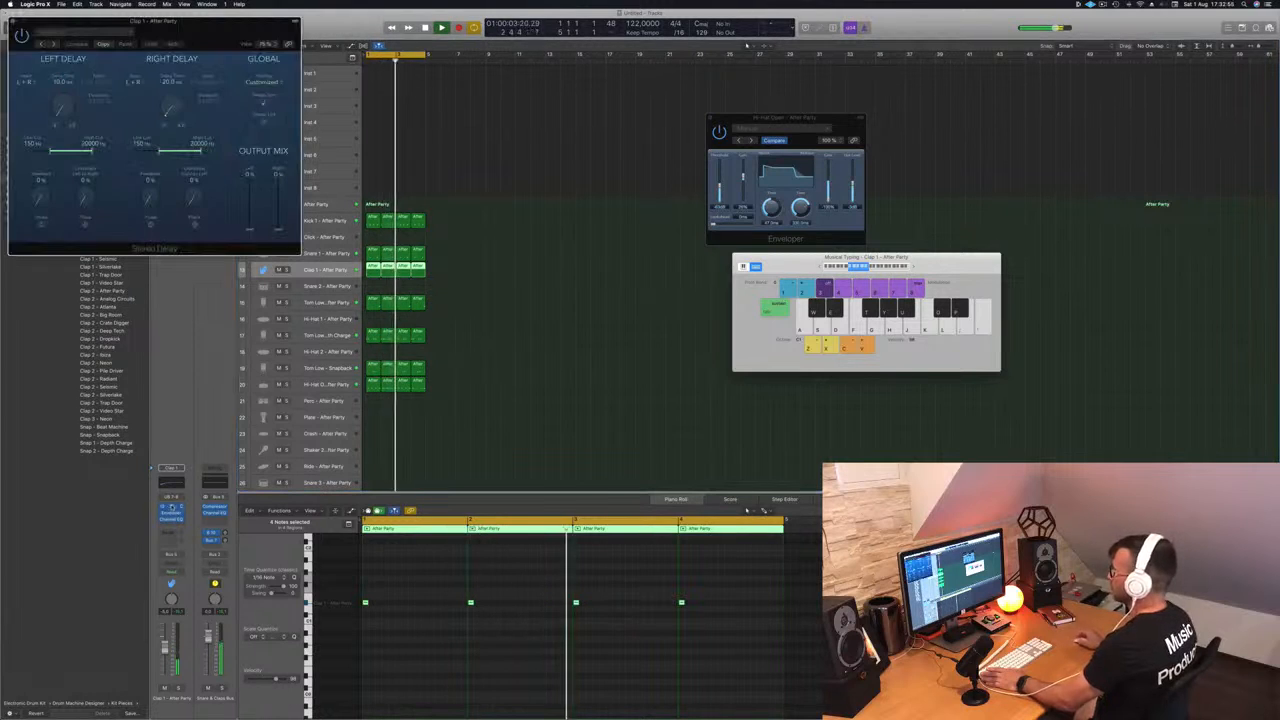
{"action": "left_click_drag", "start_coordinate": [180, 28], "coordinate": [355, 90]}
{"action": "left_click", "coordinate": [215, 103]}
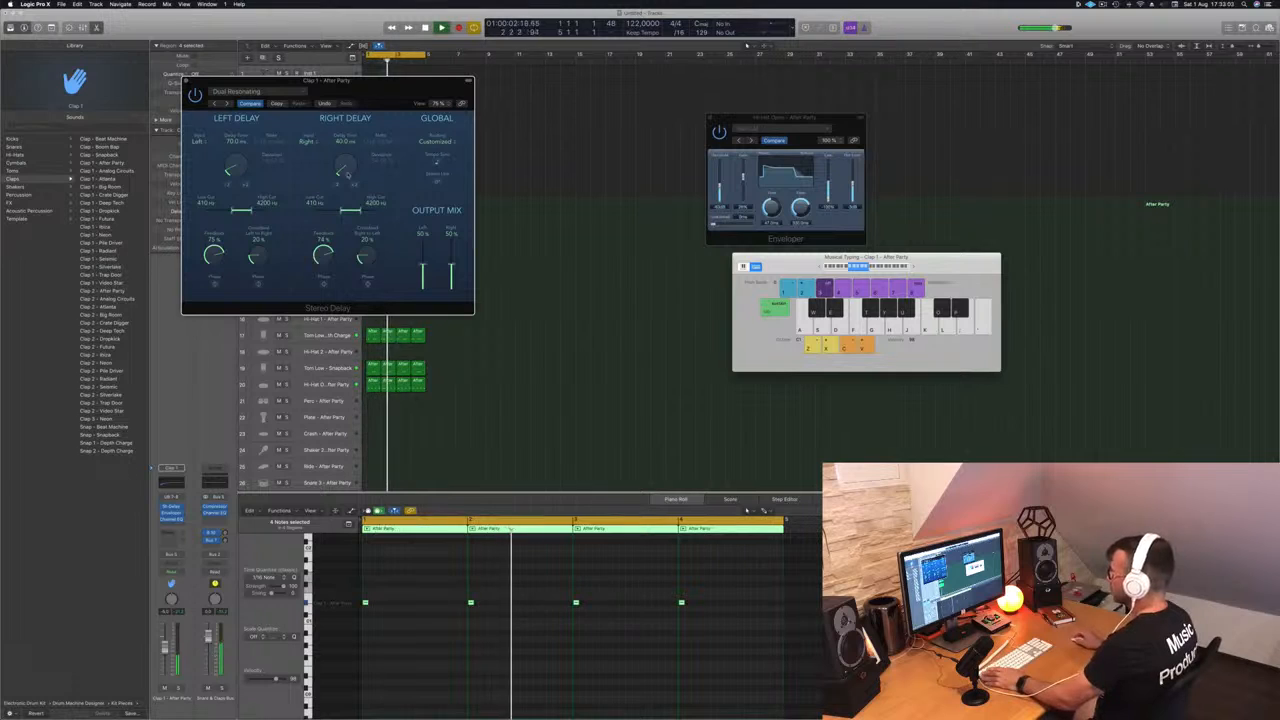
{"action": "left_click_drag", "start_coordinate": [256, 212], "coordinate": [282, 213]}
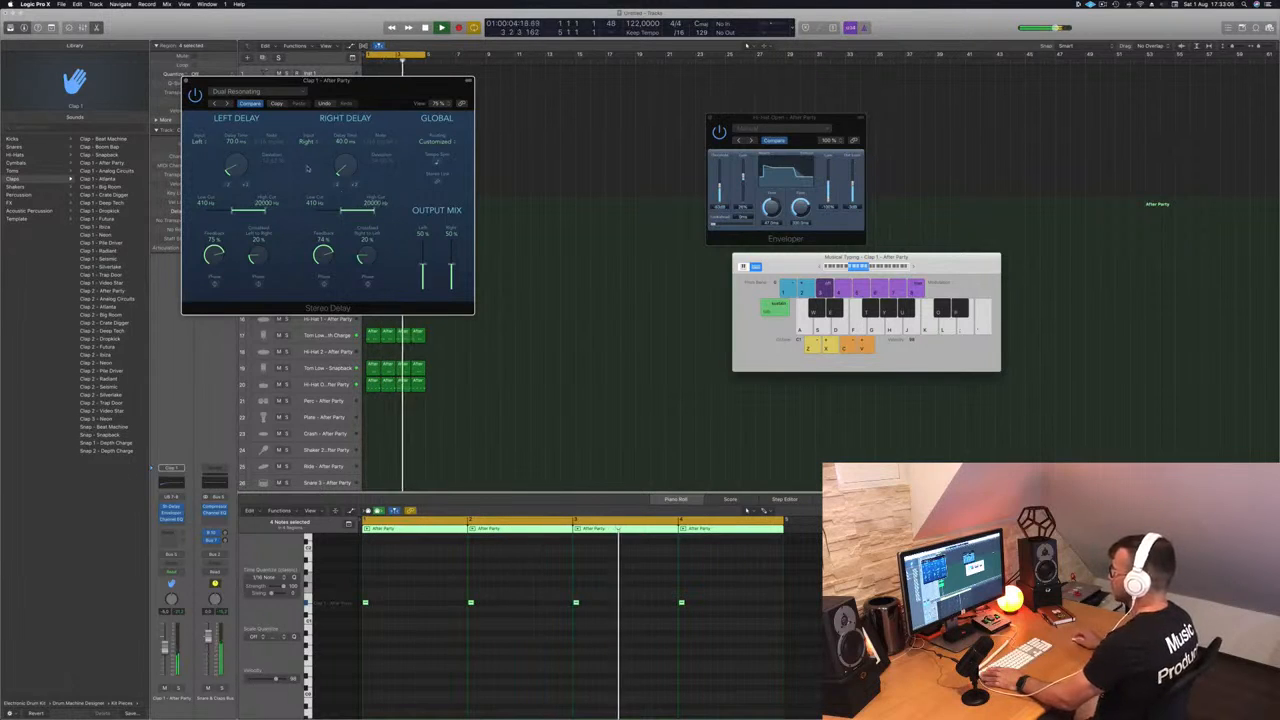
{"action": "left_click_drag", "start_coordinate": [363, 84], "coordinate": [462, 69]}
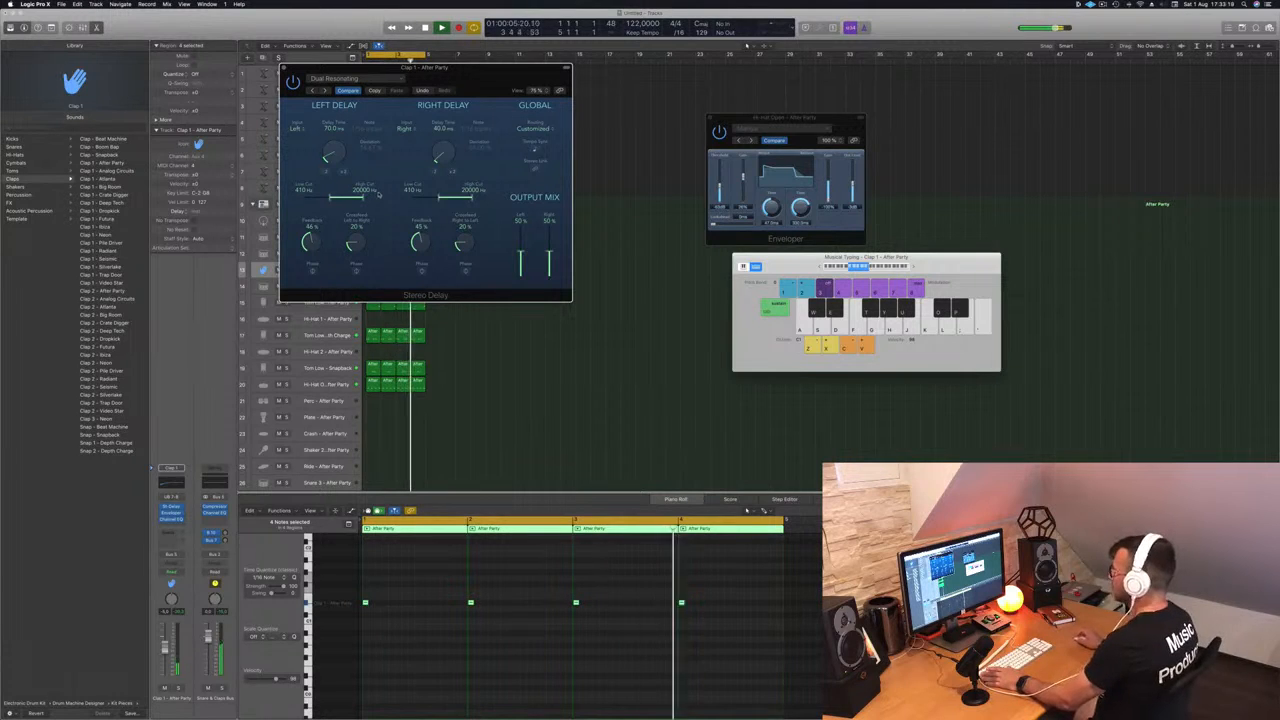
{"action": "left_click", "coordinate": [283, 69]}
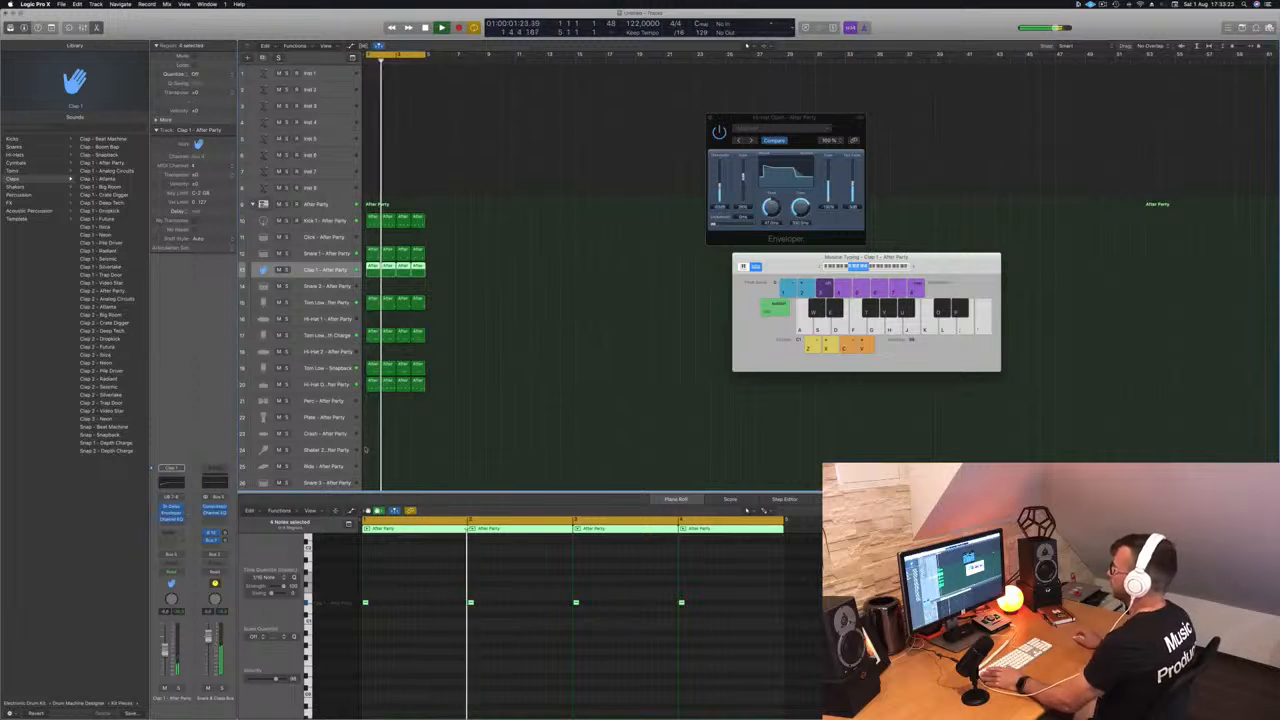
Step: Repeat all drum regions three times to fill 16 bars, and extend the cycle range to the end of the last repeat
{"action": "left_click", "coordinate": [501, 277]}
{"action": "key", "text": "super+a"}
{"action": "key", "text": "super+r"}
{"action": "key", "text": "super+r"}
{"action": "key", "text": "super+r"}
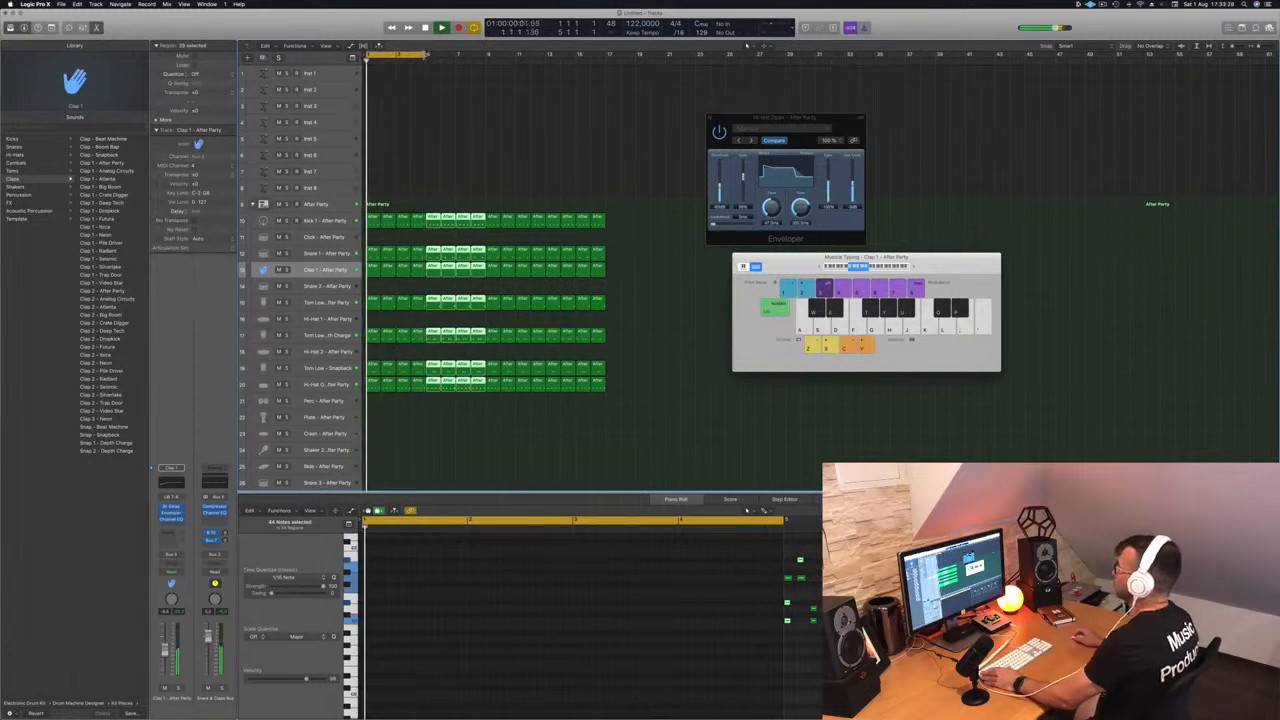
{"action": "left_click_drag", "start_coordinate": [421, 55], "coordinate": [608, 71]}
Step: Open Alchemy on the Inst 1 track and load the Analog Dark Lead preset from the Bass category
{"action": "left_click", "coordinate": [327, 74]}
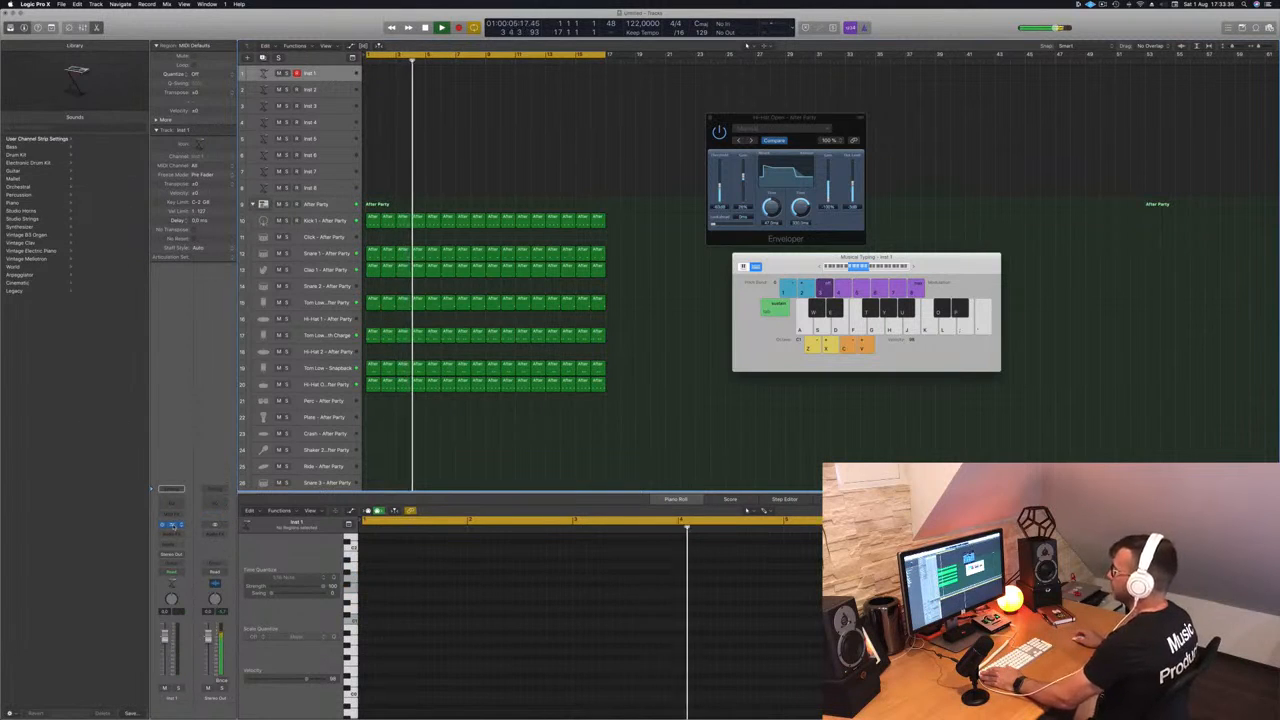
{"action": "left_click", "coordinate": [173, 525]}
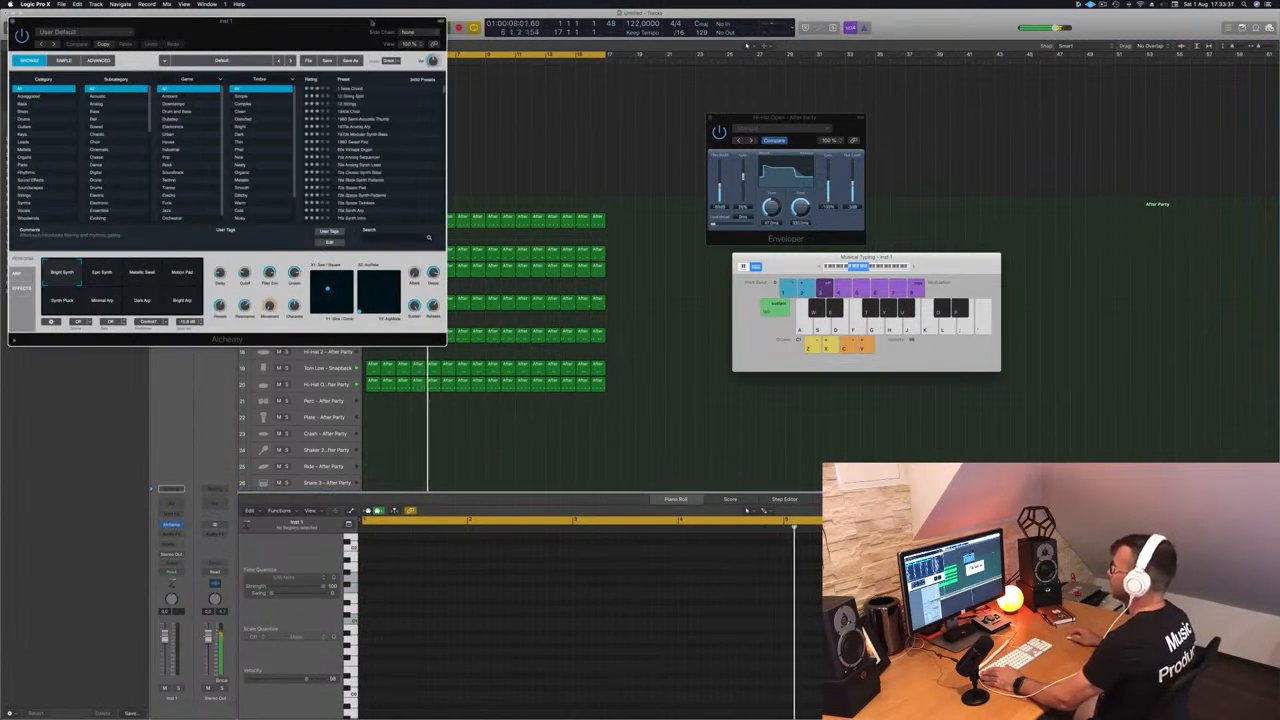
{"action": "left_click_drag", "start_coordinate": [300, 20], "coordinate": [721, 220]}
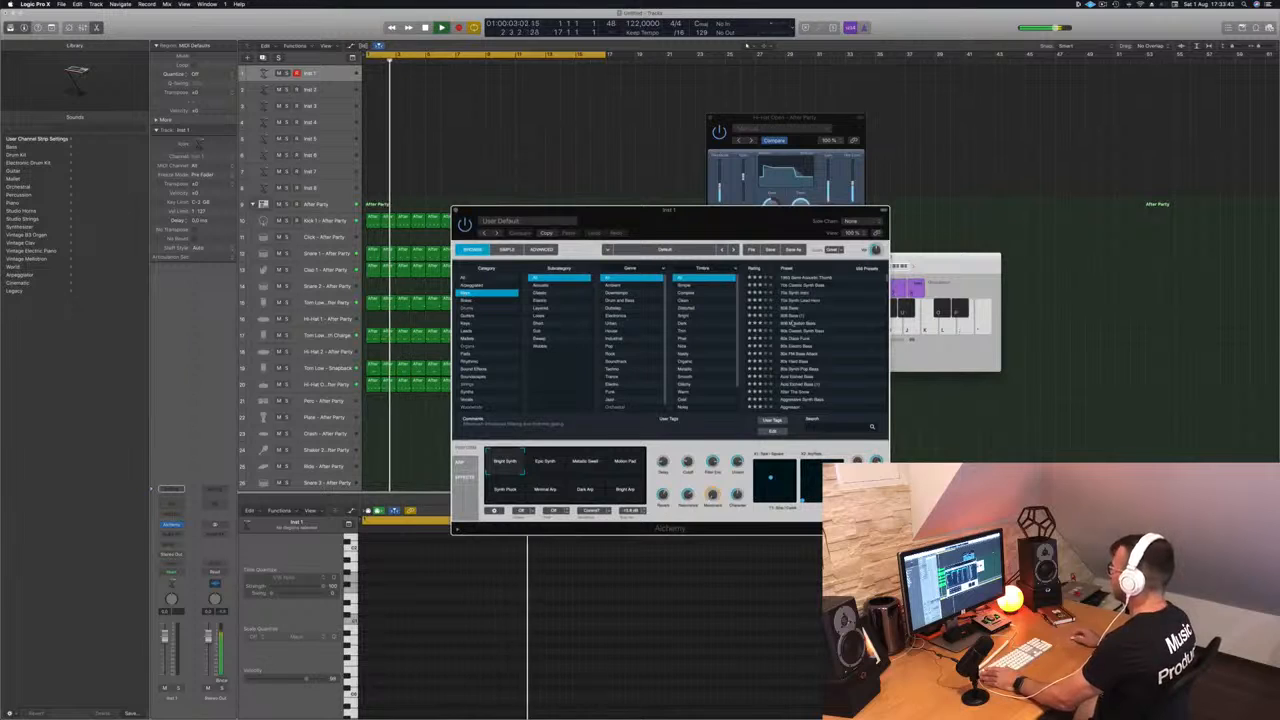
{"action": "left_click", "coordinate": [468, 292]}
{"action": "left_click", "coordinate": [801, 341]}
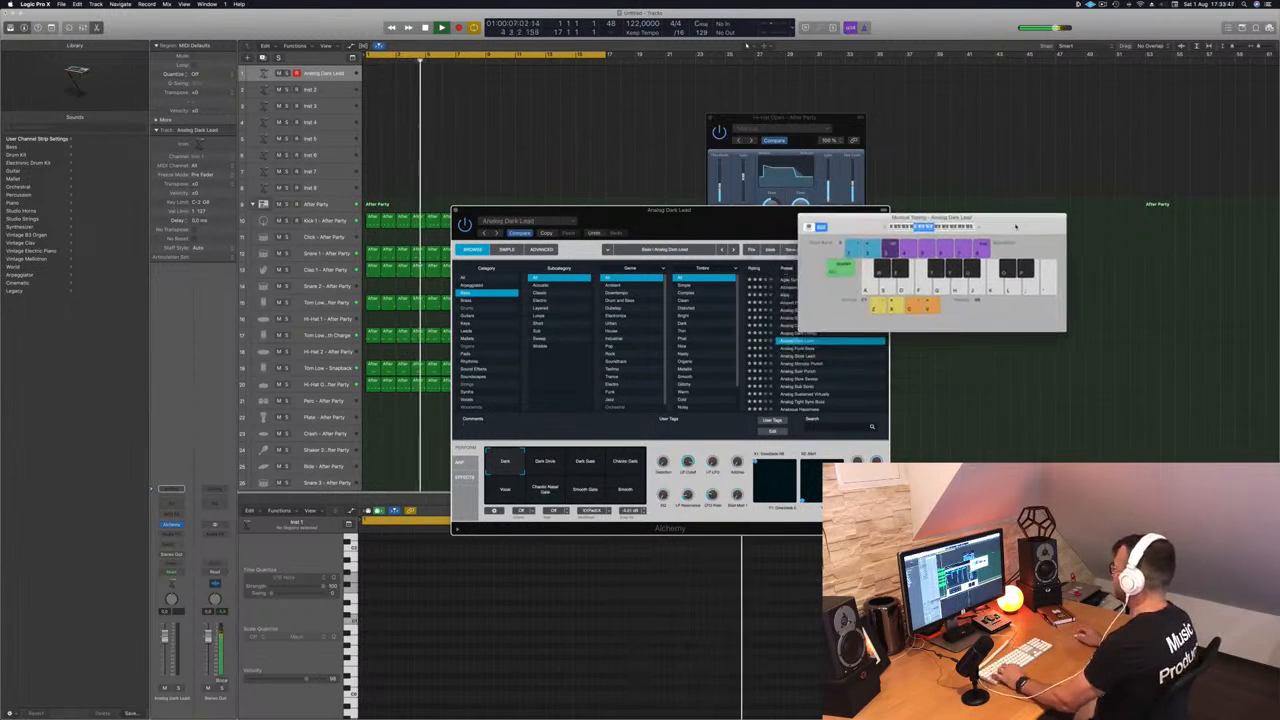
Step: Audition Analog Dark Lead over the beat, including its Dark Drive, Dark Gate and Chaotic Gate variations
{"action": "key", "text": "a"}
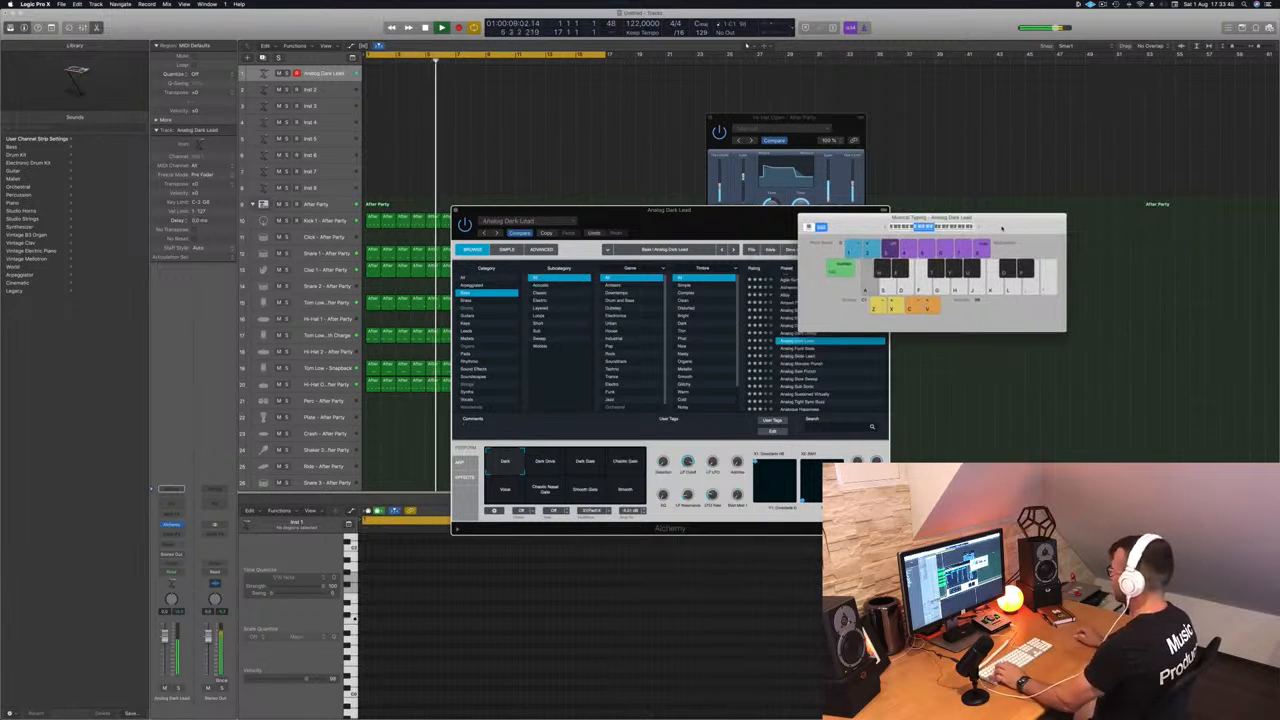
{"action": "key", "text": "s"}
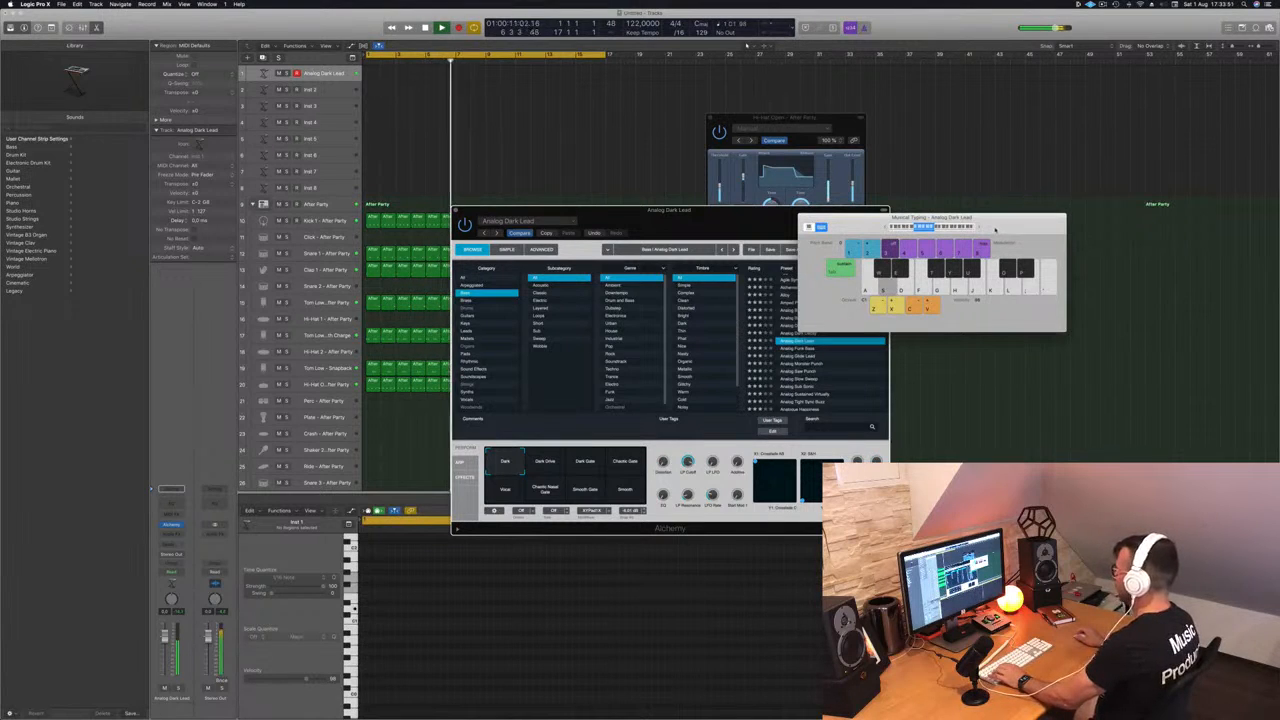
{"action": "left_click", "coordinate": [549, 461]}
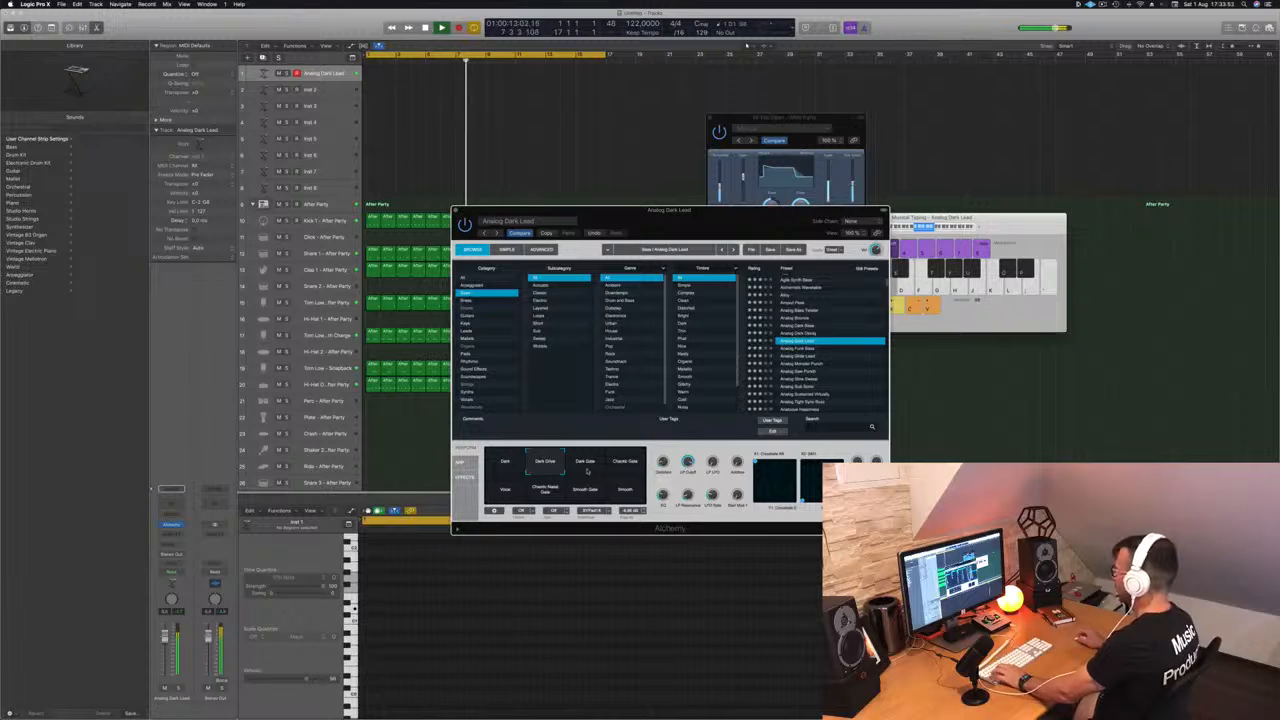
{"action": "left_click", "coordinate": [590, 470]}
{"action": "left_click", "coordinate": [623, 465]}
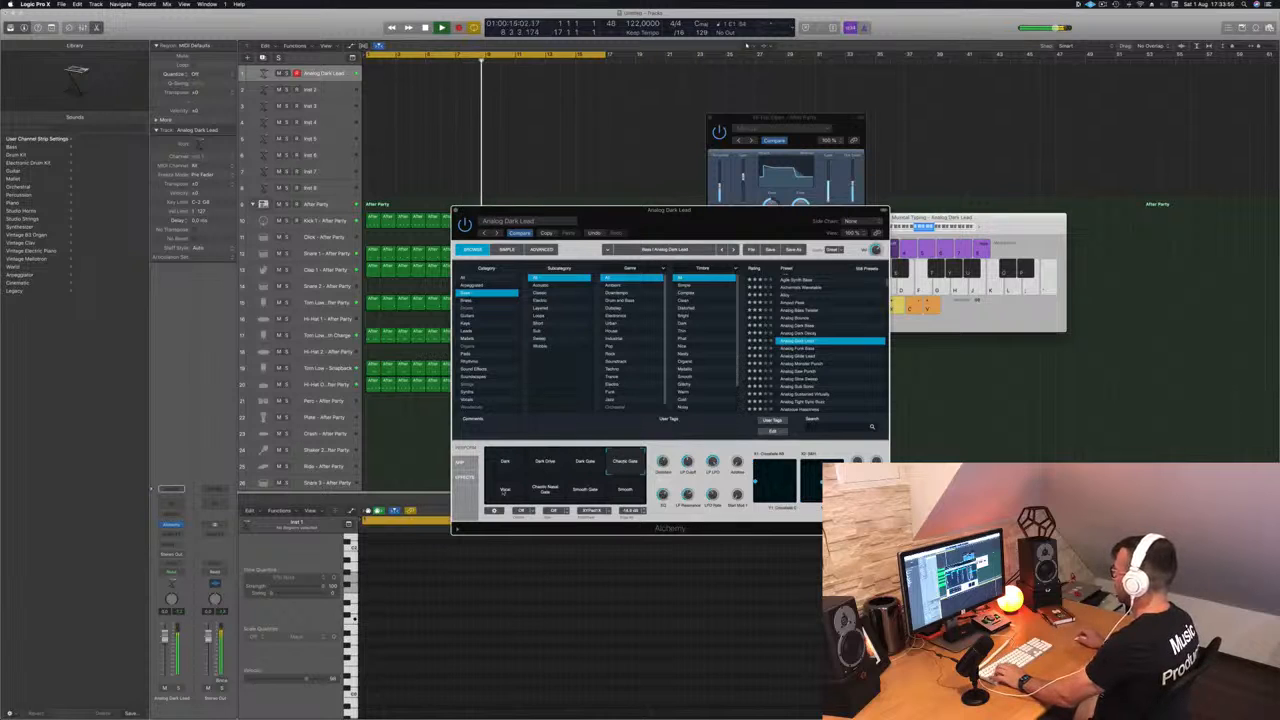
{"action": "left_click", "coordinate": [506, 489]}
Step: Audition the Analog Funk Bass and Analog Glide Lead presets, raising the Musical Typing keyboard one octave
{"action": "left_click", "coordinate": [790, 349]}
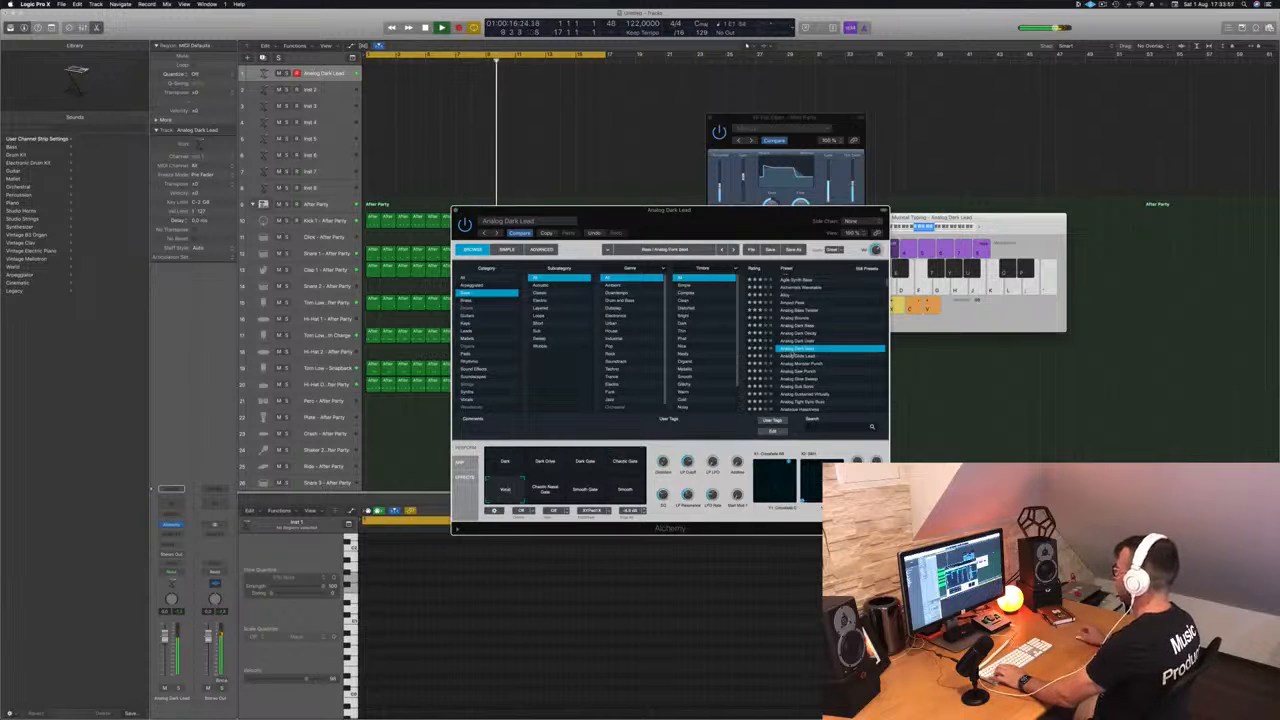
{"action": "left_click", "coordinate": [800, 357]}
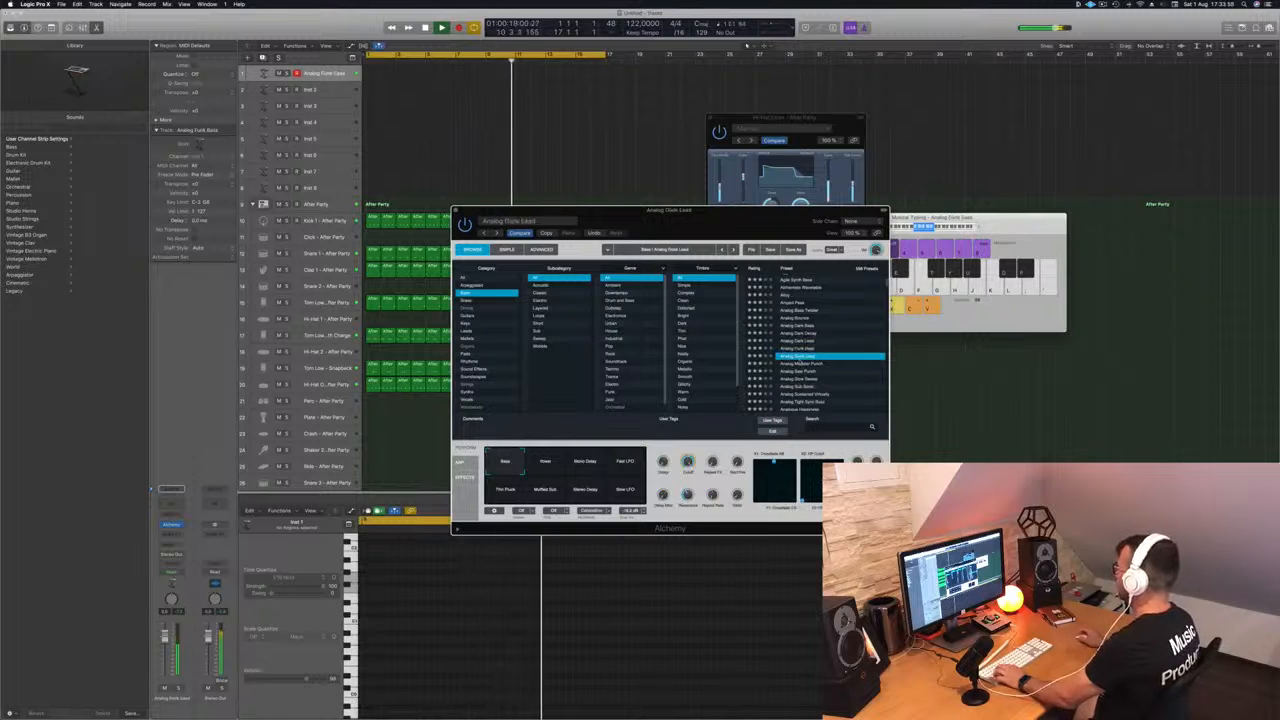
{"action": "left_click", "coordinate": [980, 228]}
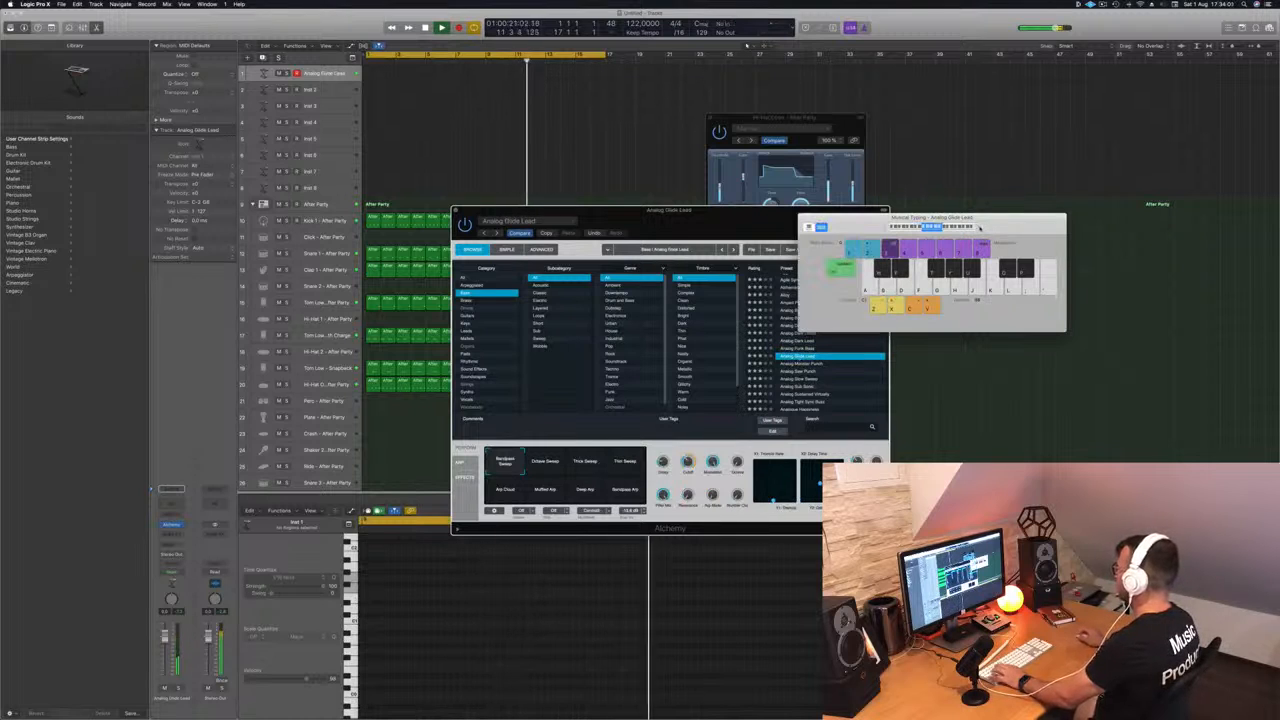
Step: Load the Analog Monster Punch preset and compare its Drive and Deep variations over the beat
{"action": "left_click", "coordinate": [806, 369]}
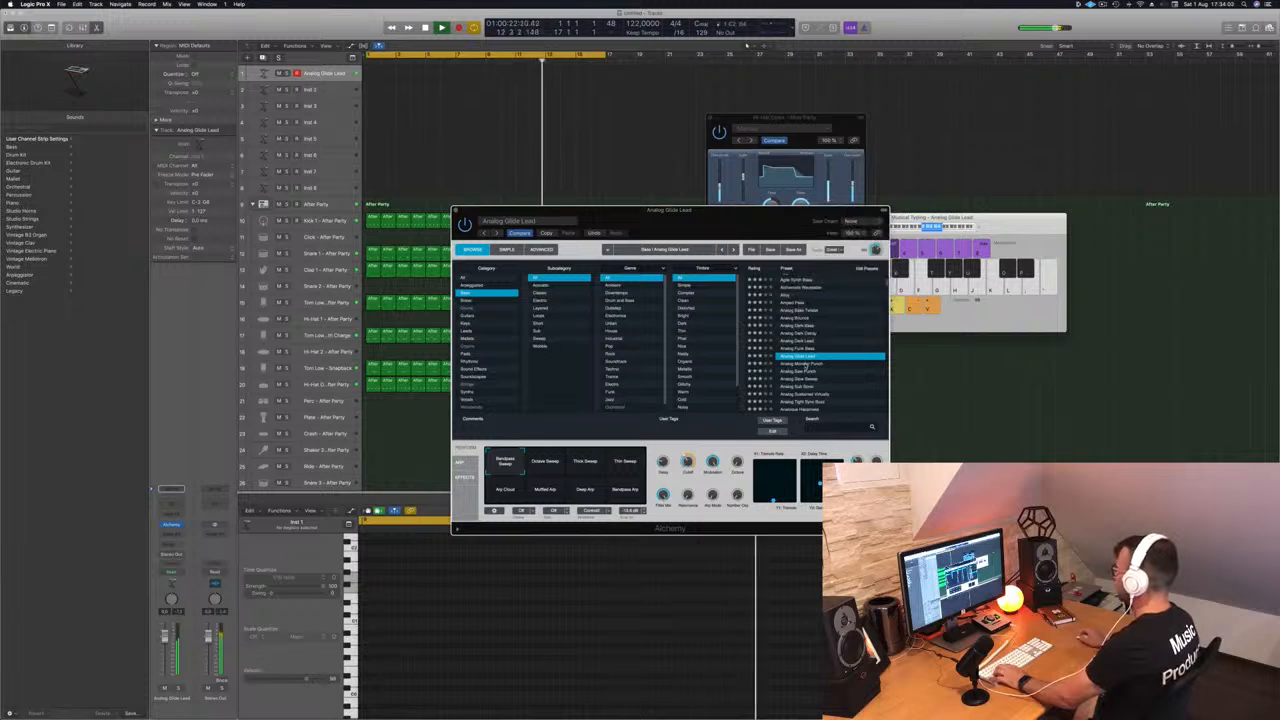
{"action": "left_click", "coordinate": [806, 364]}
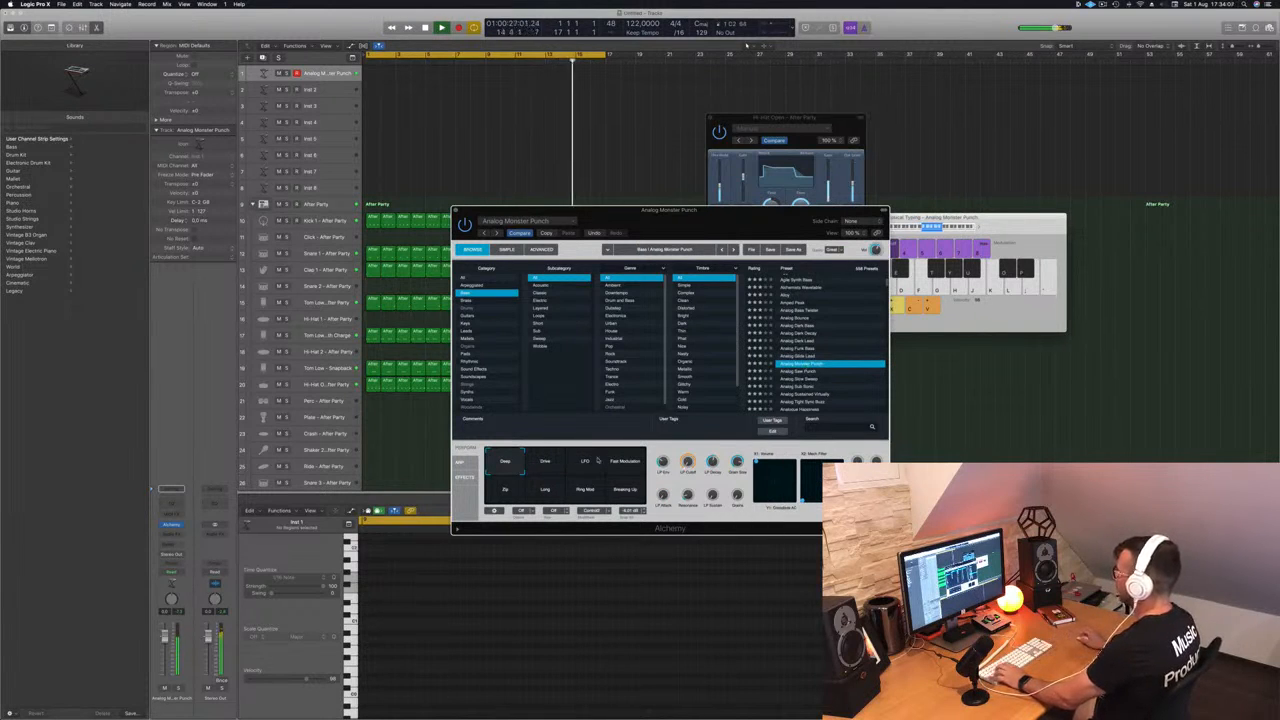
{"action": "left_click", "coordinate": [546, 462]}
{"action": "left_click", "coordinate": [1005, 230]}
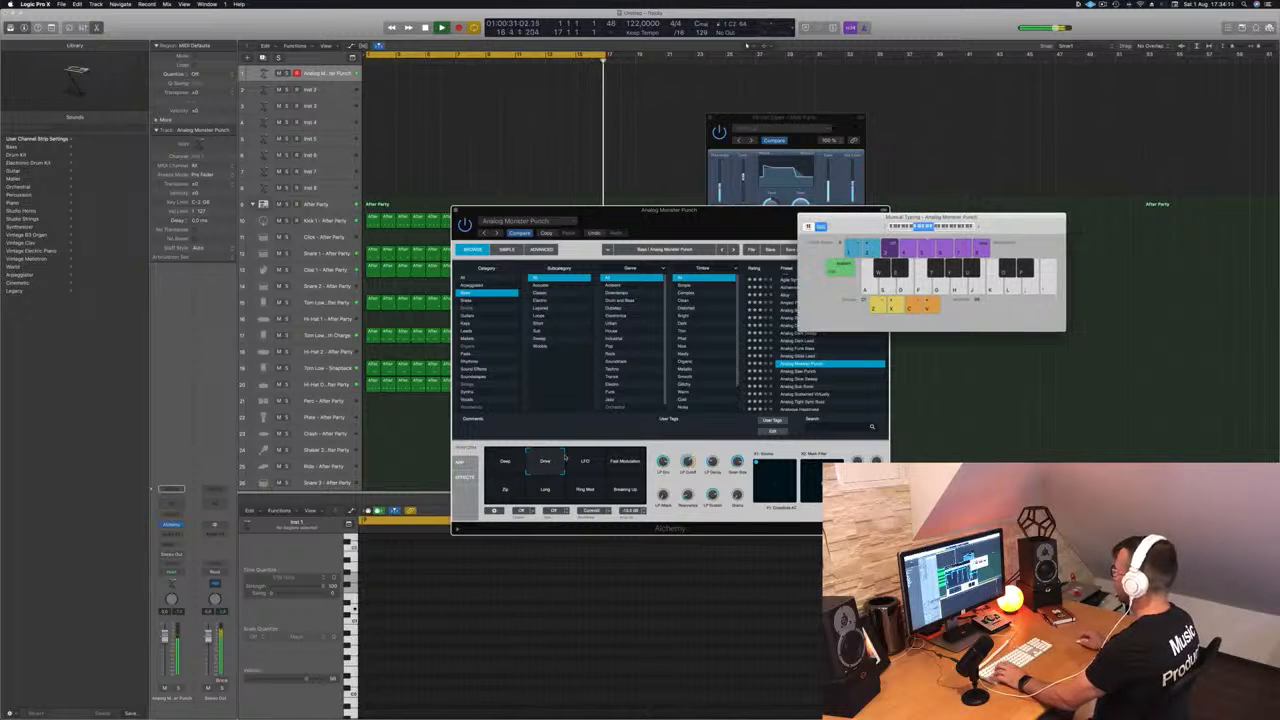
{"action": "left_click", "coordinate": [537, 453]}
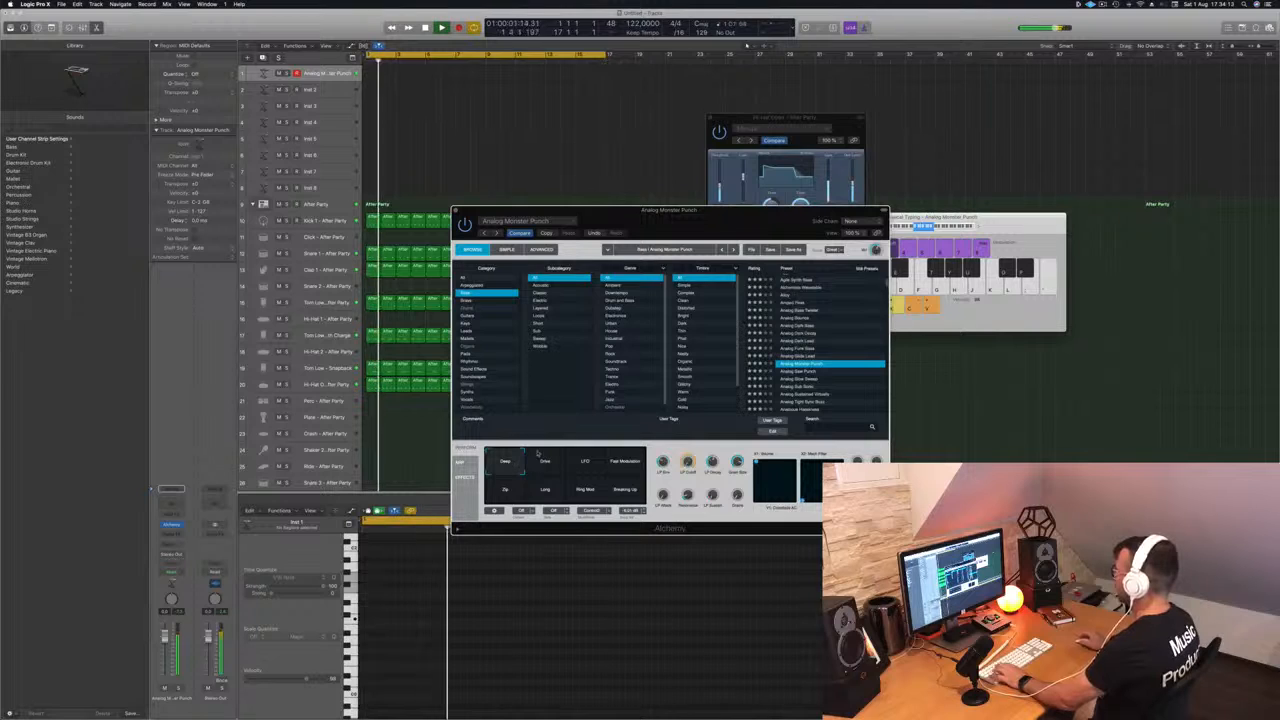
Step: Lower the Musical Typing keyboard one octave and play test notes with Analog Monster Punch
{"action": "left_click", "coordinate": [891, 227]}
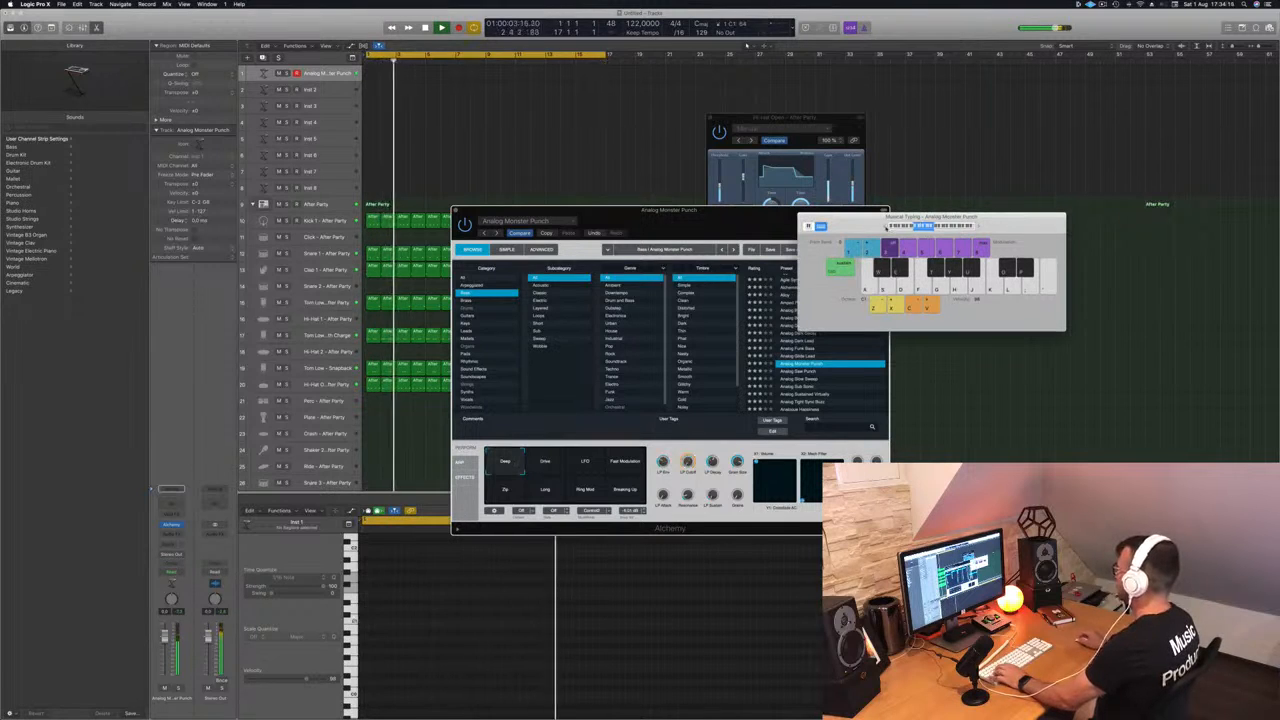
{"action": "left_click", "coordinate": [886, 228]}
{"action": "key", "text": "d"}
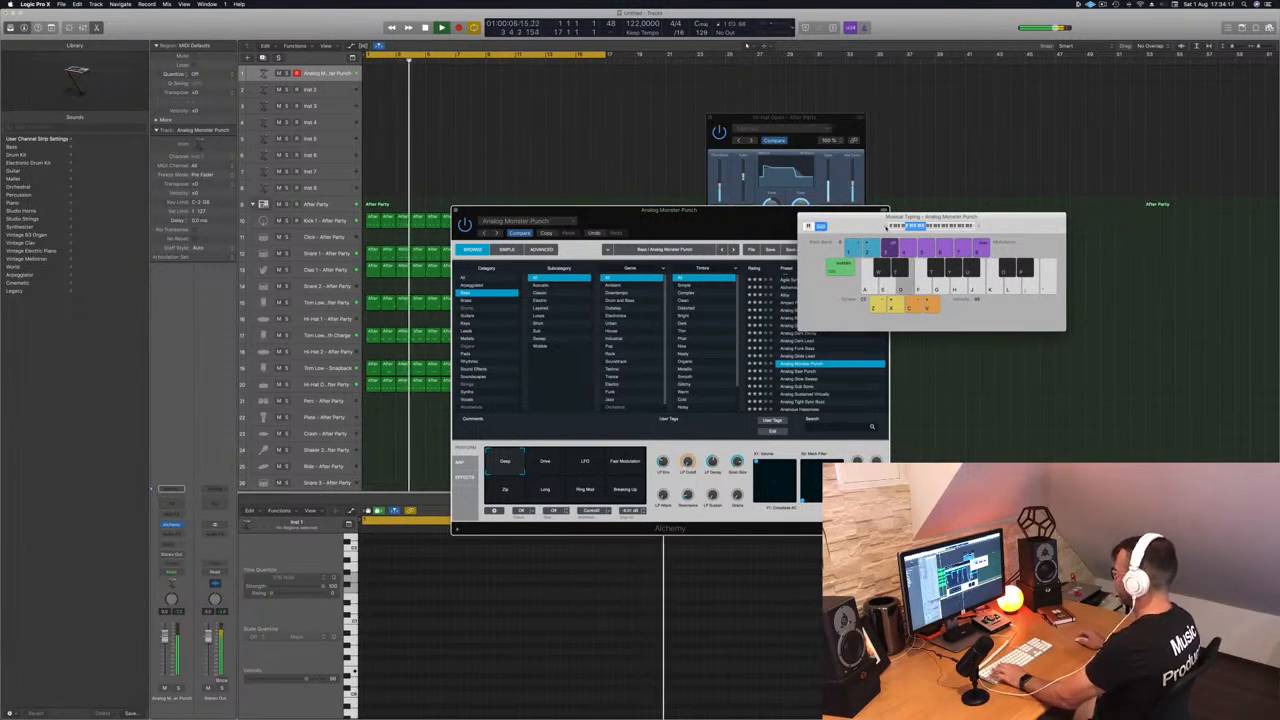
{"action": "key", "text": "h"}
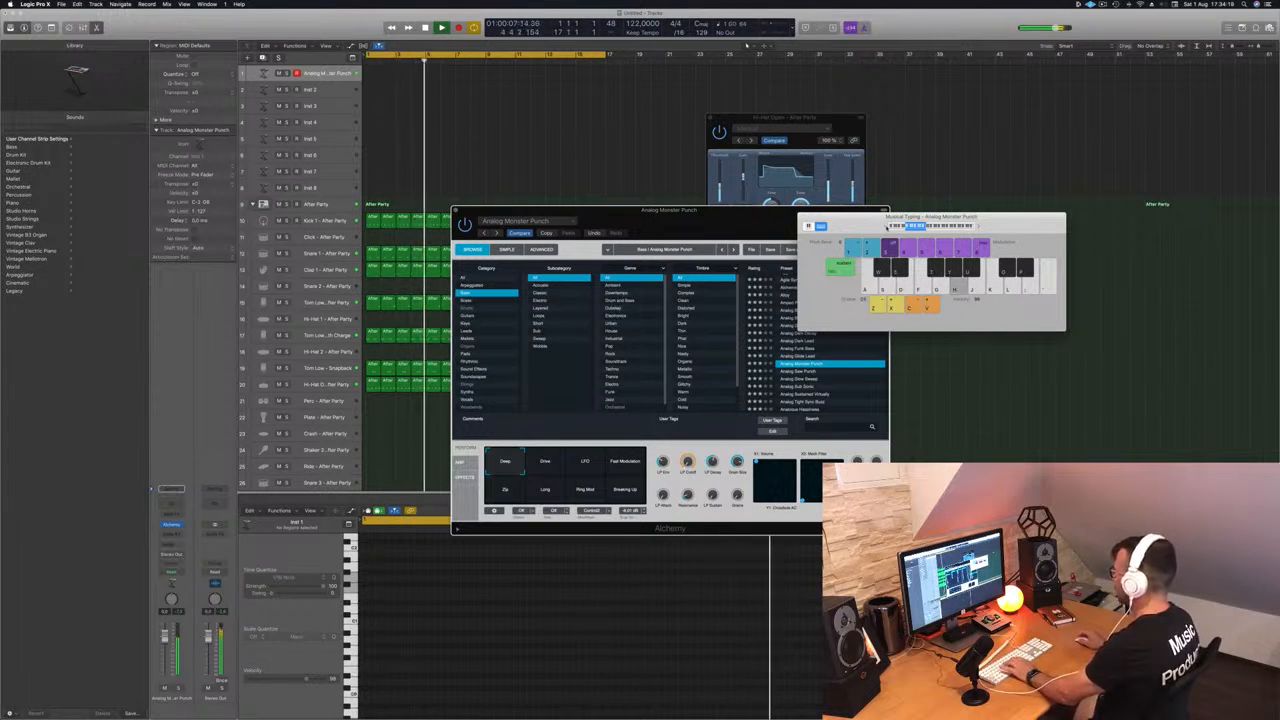
Step: Audition Analog Monster Punch's Fast Modulation, Ring Mod and Long variations, and raise the Musical Typing keyboard one octave
{"action": "left_click", "coordinate": [623, 465]}
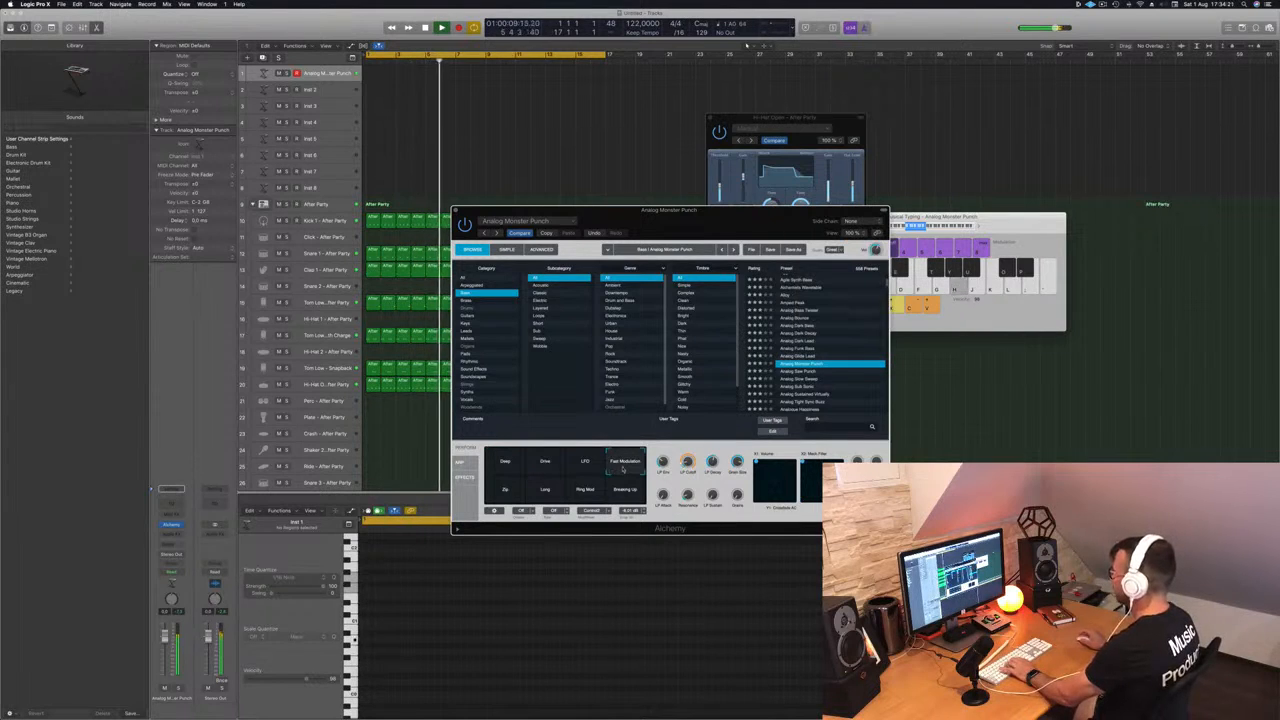
{"action": "left_click", "coordinate": [567, 494]}
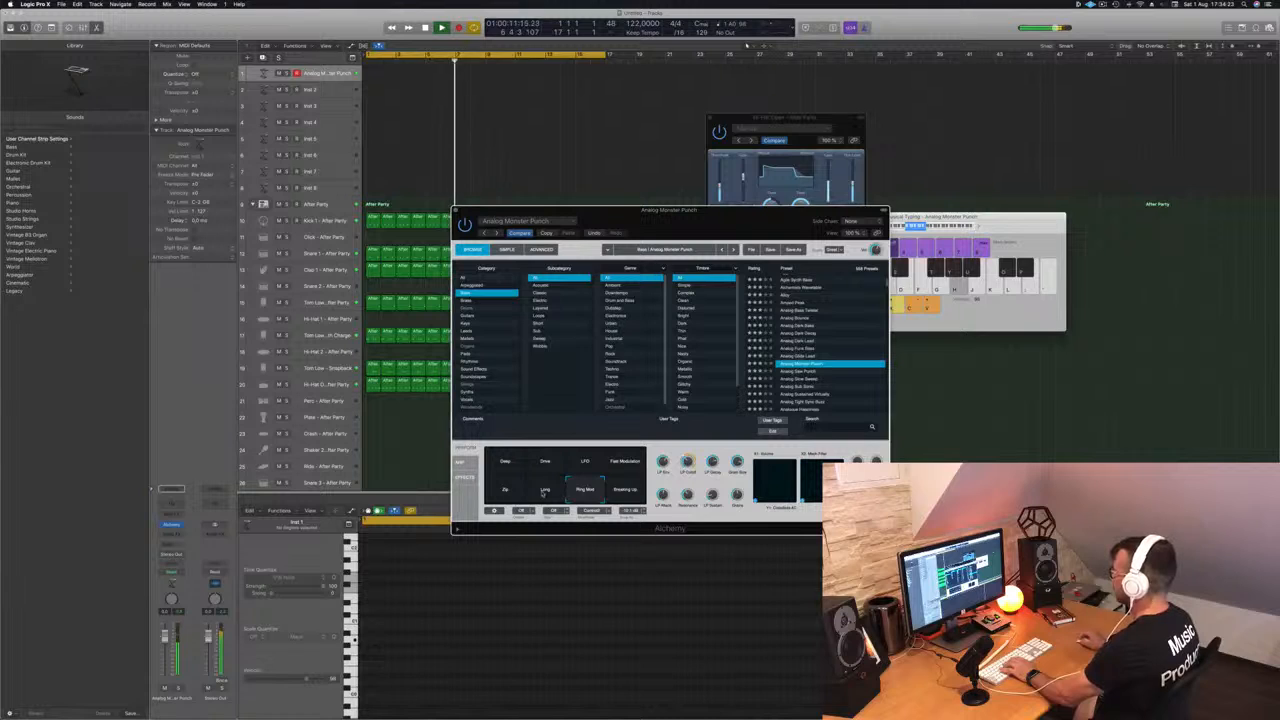
{"action": "left_click", "coordinate": [534, 491]}
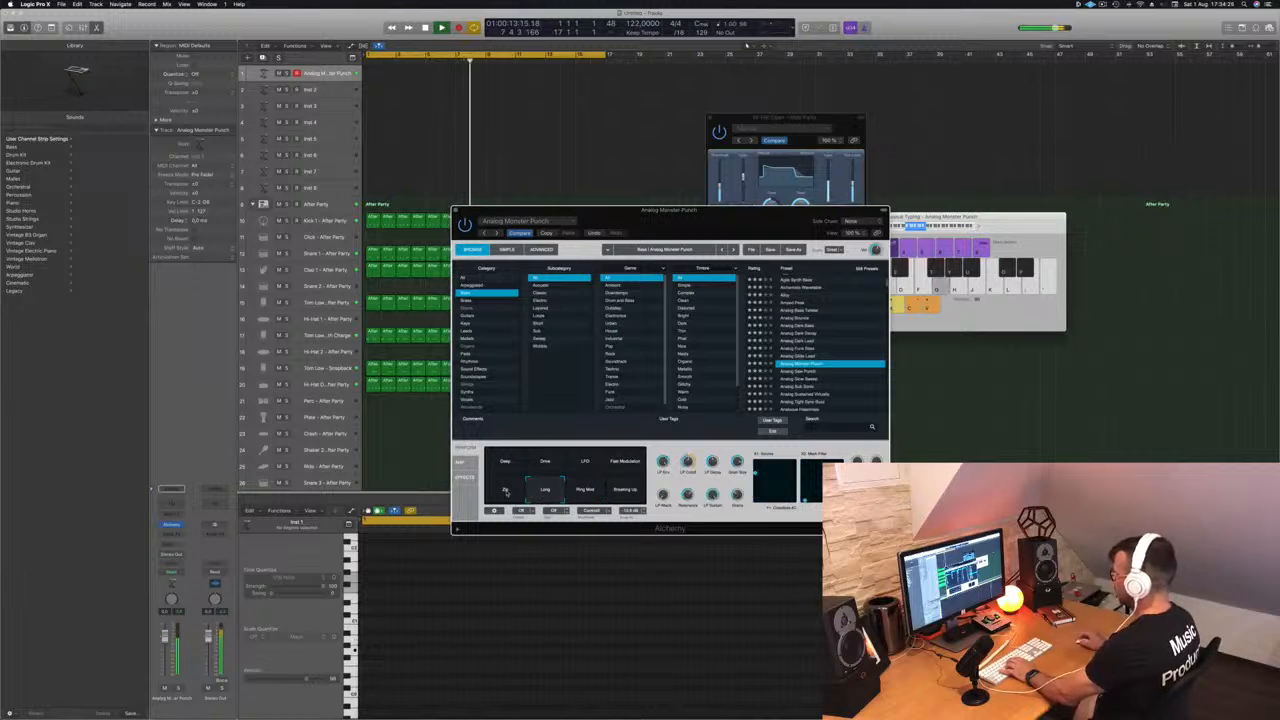
{"action": "left_click", "coordinate": [979, 229]}
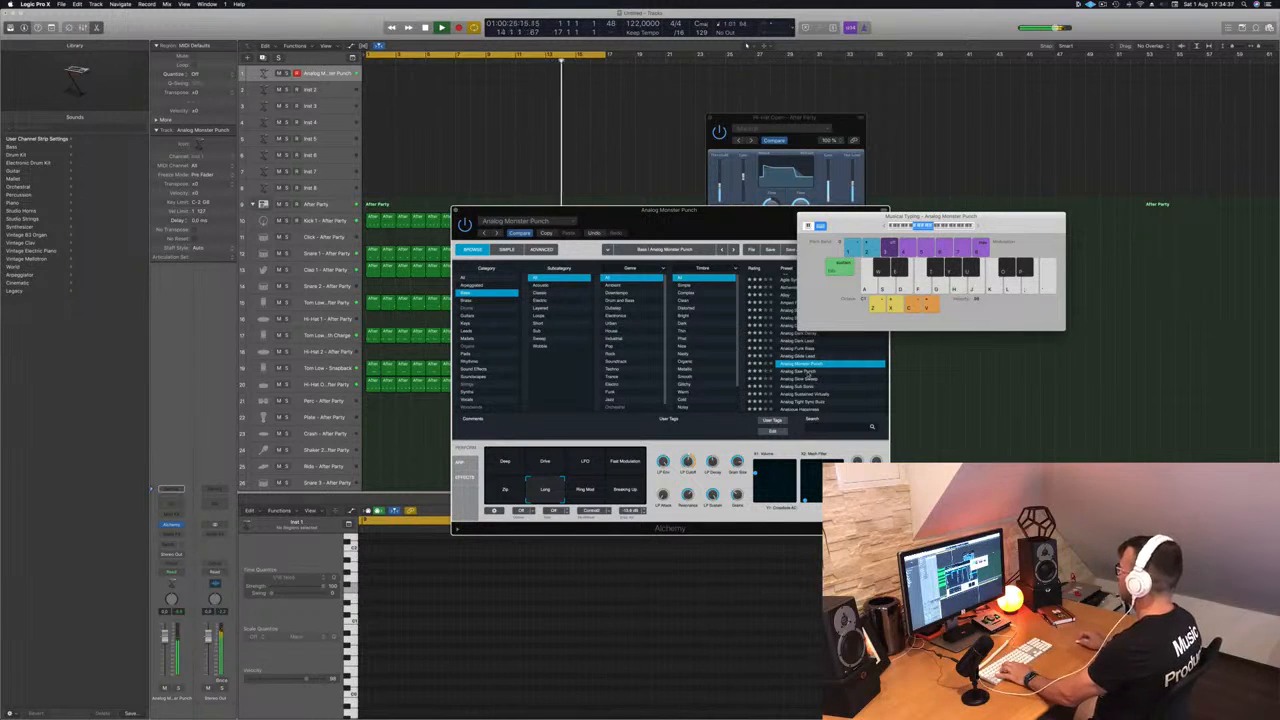
Step: Try Analog Saw Punch, Analog Slow Sweep and Analog Sub Sonic, moving the Alchemy window clear of the Piano Roll
{"action": "left_click", "coordinate": [805, 371]}
{"action": "left_click_drag", "start_coordinate": [728, 222], "coordinate": [772, 170]}
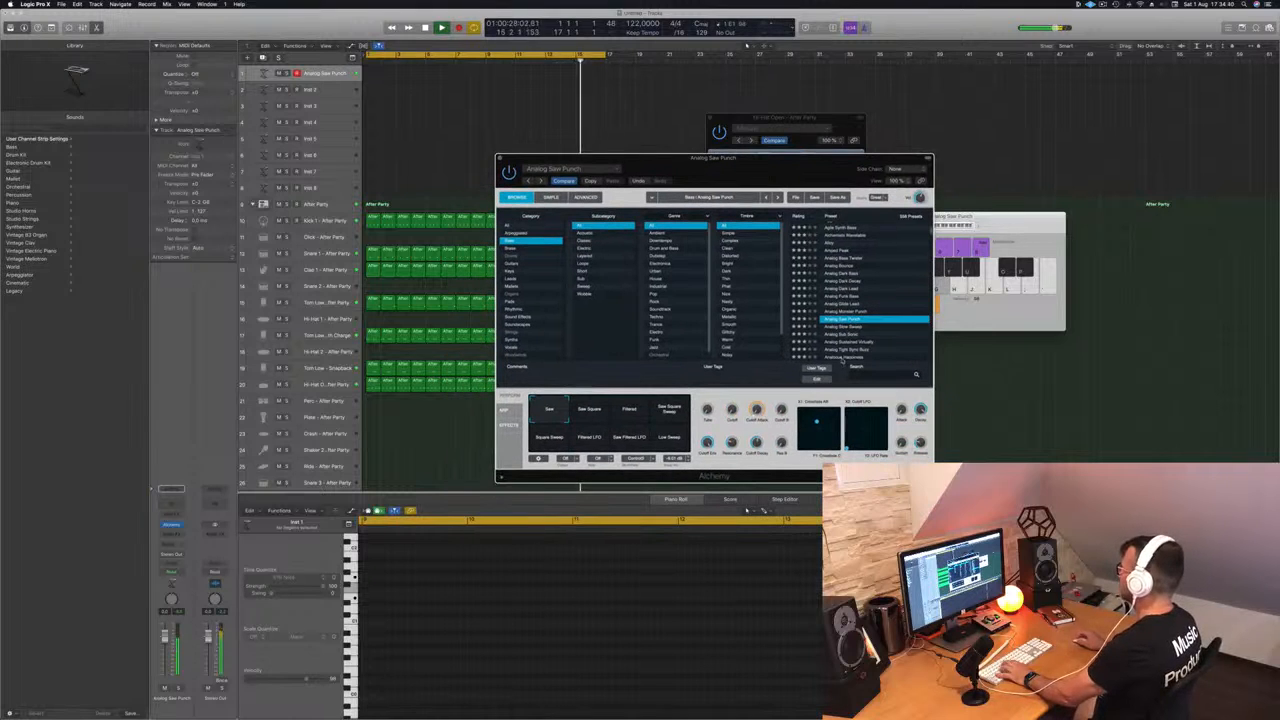
{"action": "left_click", "coordinate": [863, 328]}
{"action": "key", "text": "Down"}
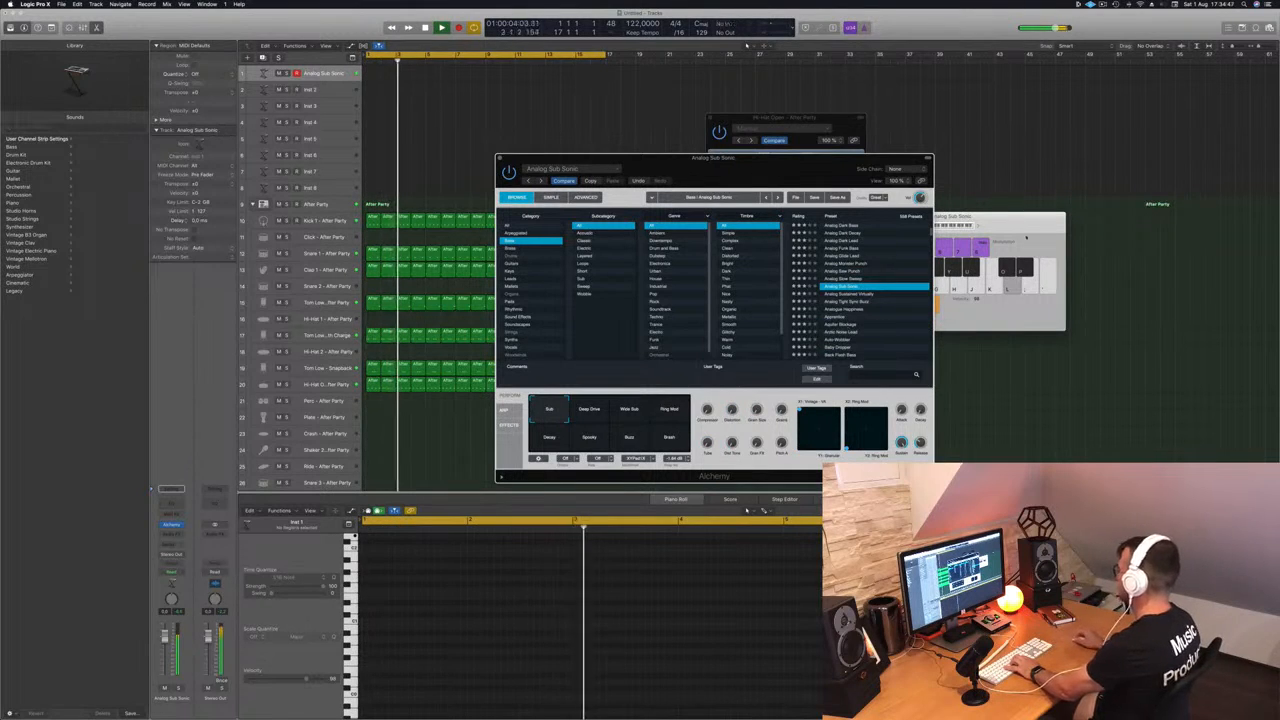
Step: Play Analog Sub Sonic one octave higher, and move the Musical Typing keyboard off the preset list
{"action": "left_click", "coordinate": [977, 226]}
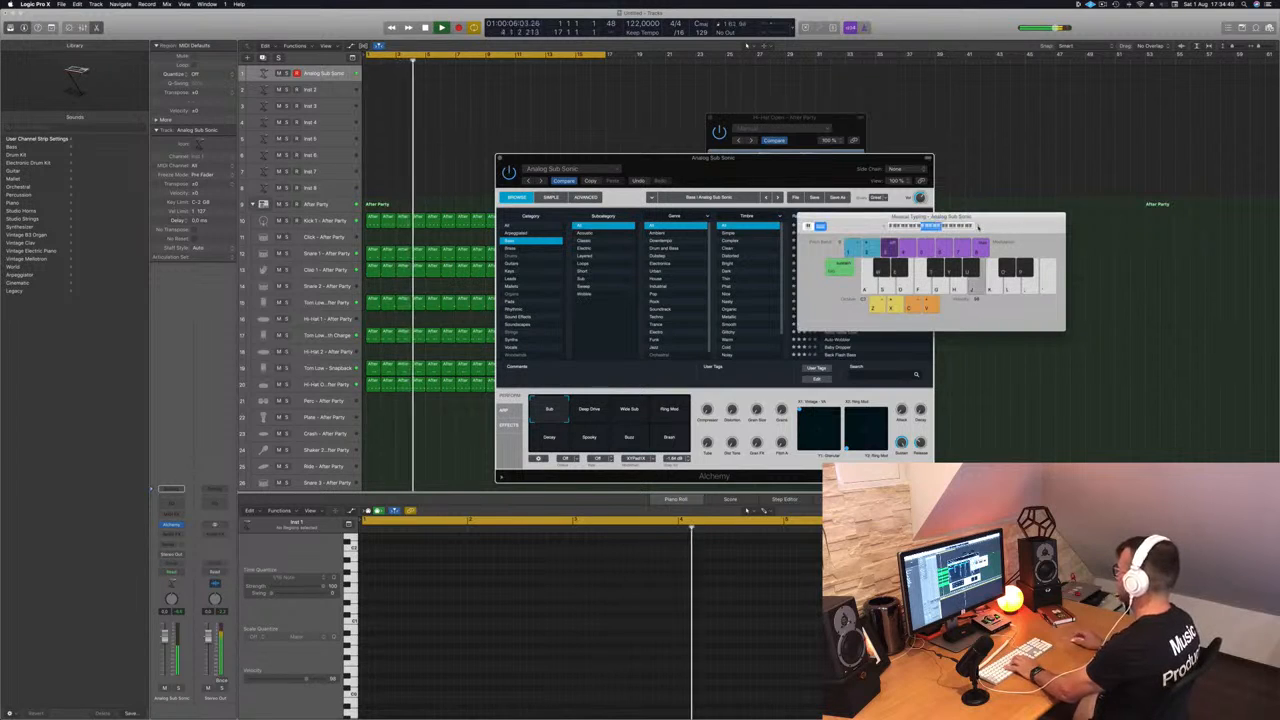
{"action": "key", "text": "x"}
{"action": "key", "text": "f"}
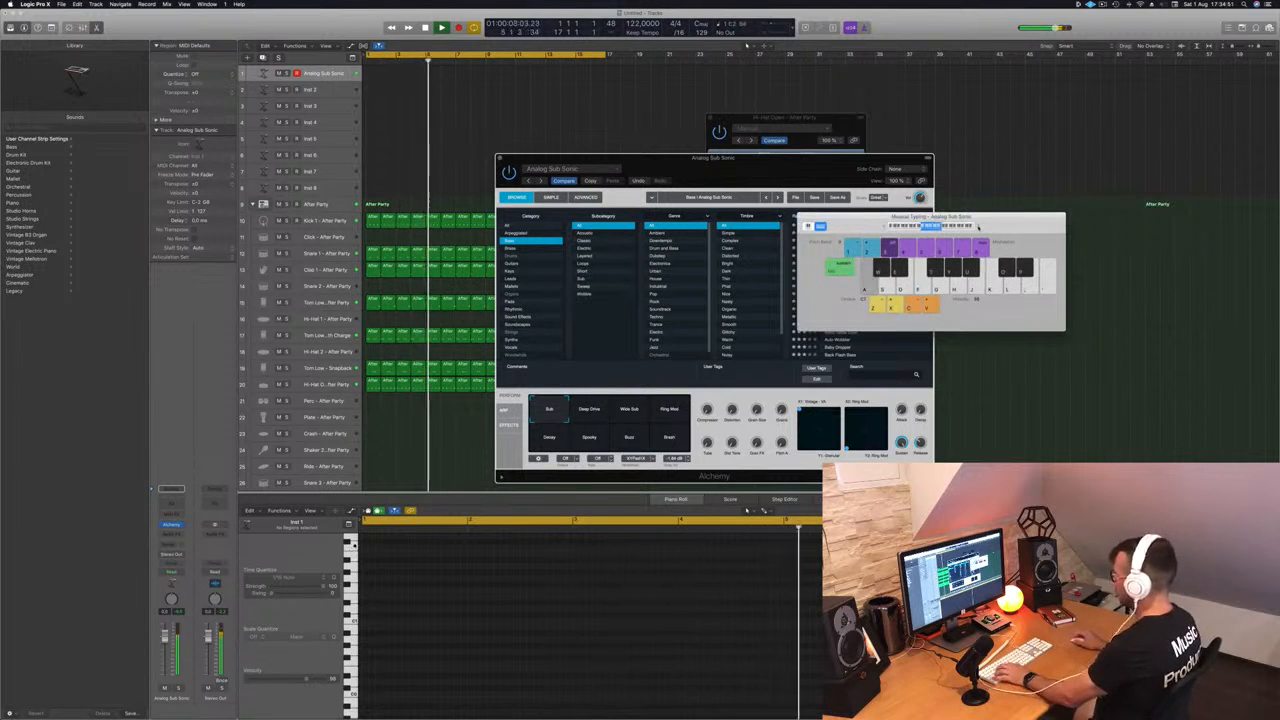
{"action": "left_click_drag", "start_coordinate": [1002, 232], "coordinate": [1106, 278]}
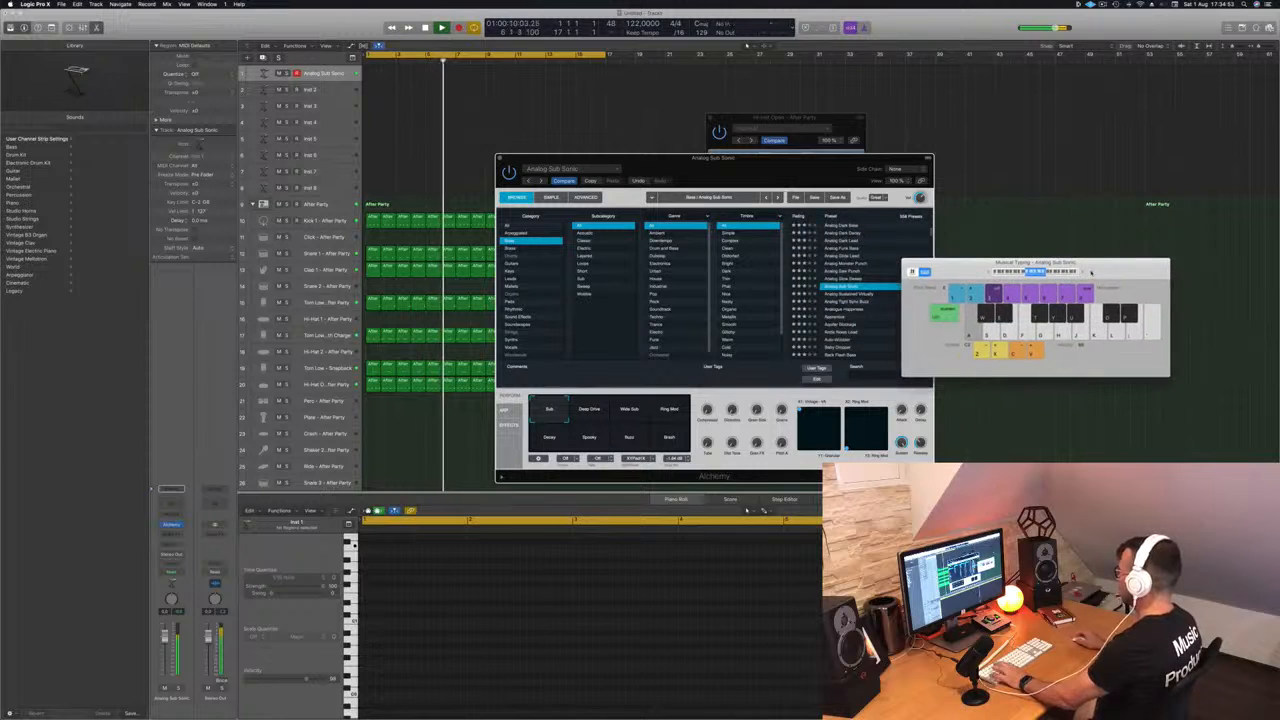
Step: Audition Analog Sub Sonic's Deep Drive, Wide Sub, Ring Mod, Spooky and remaining lower-row variations over the beat
{"action": "left_click", "coordinate": [609, 411]}
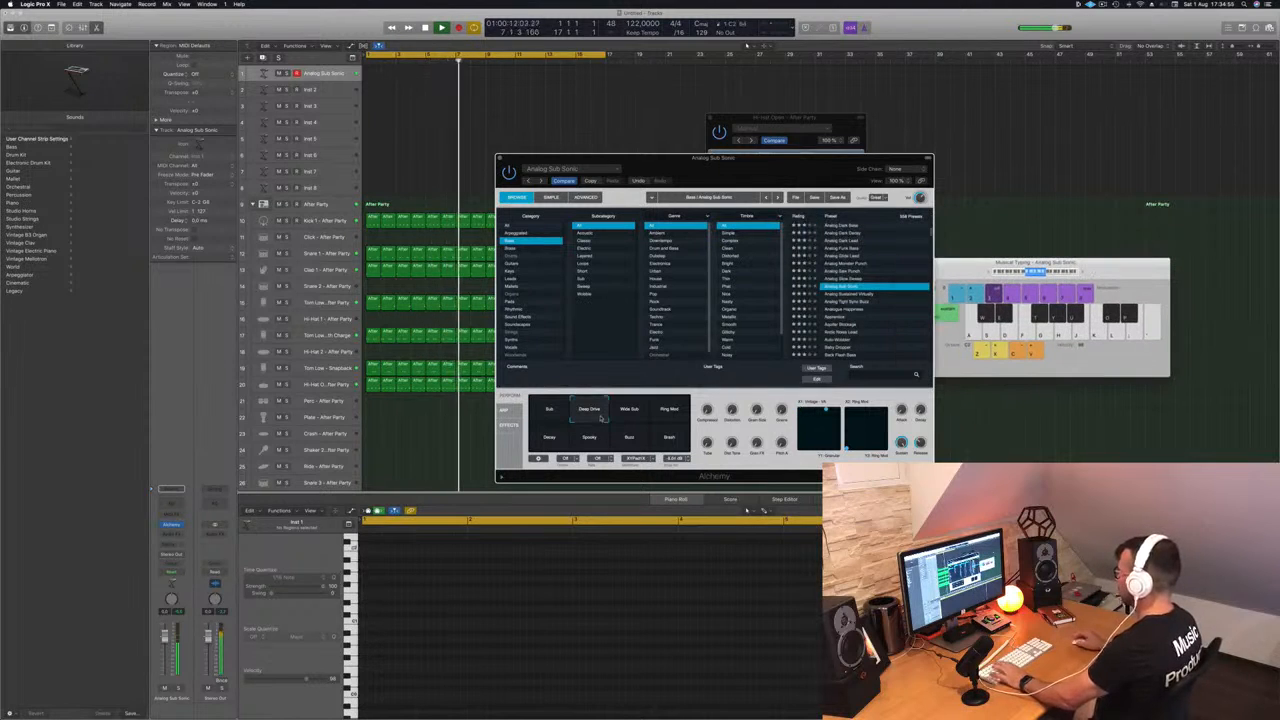
{"action": "left_click", "coordinate": [630, 410]}
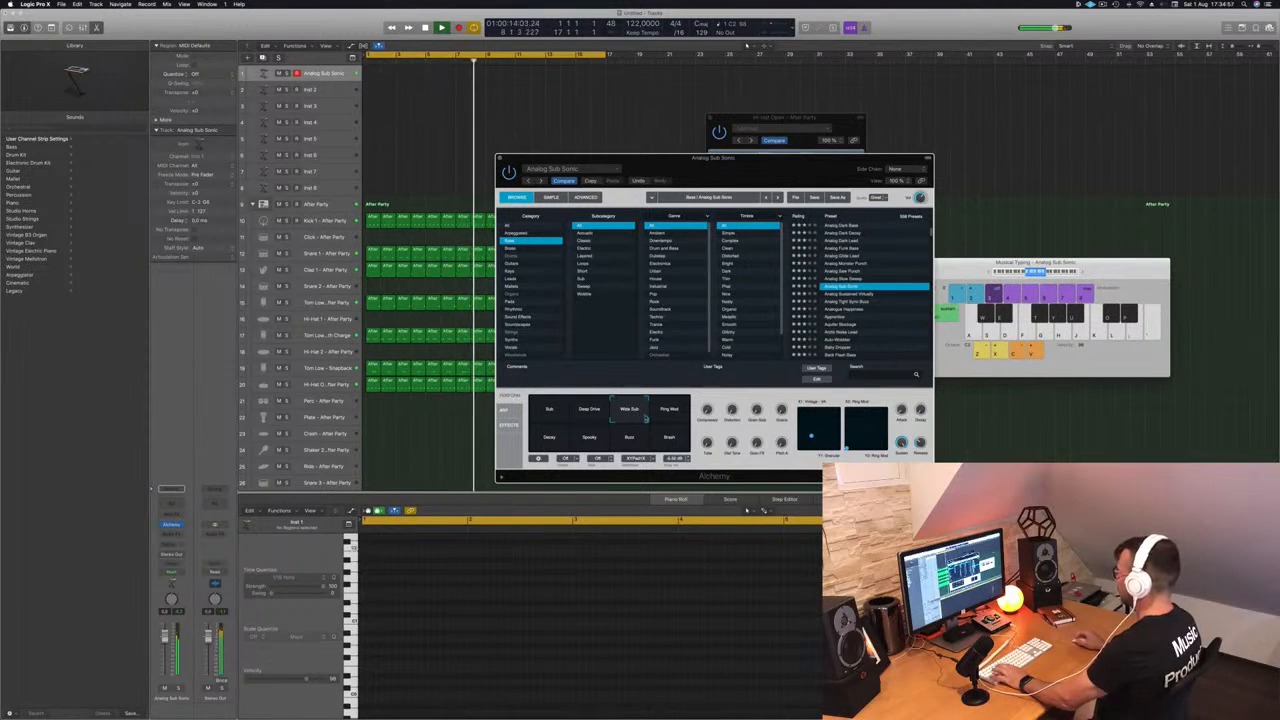
{"action": "left_click", "coordinate": [668, 410]}
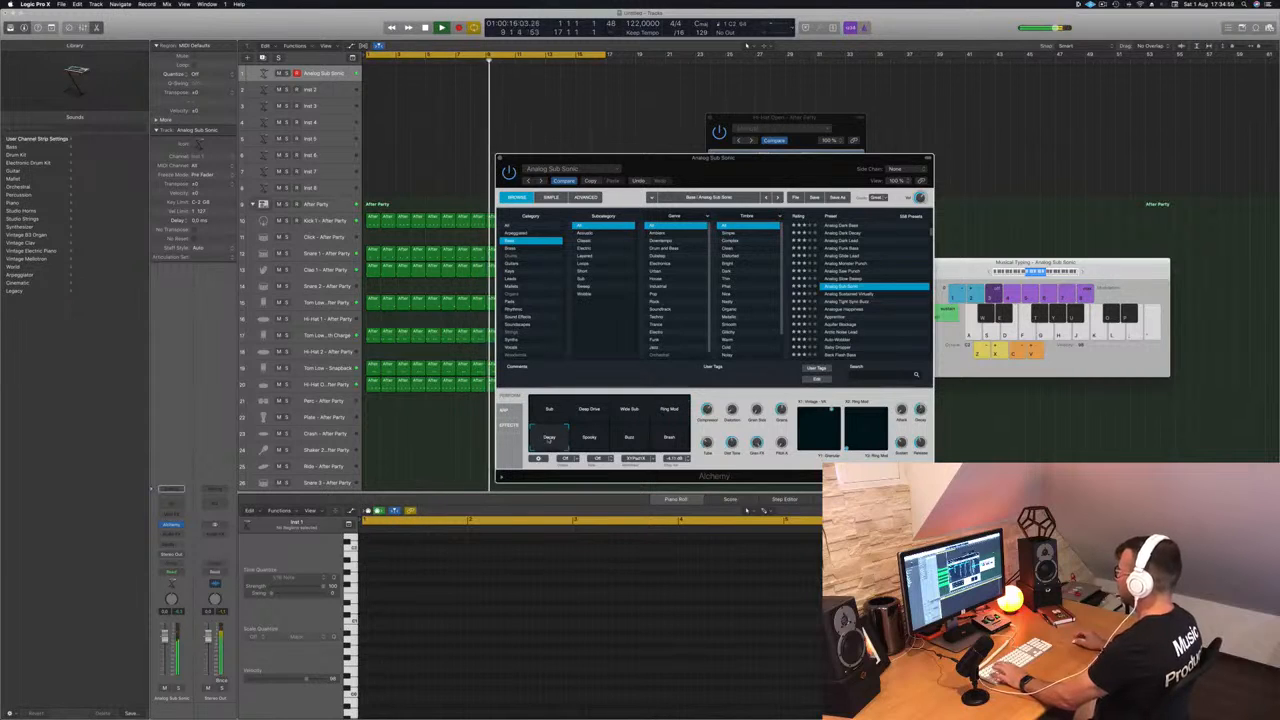
{"action": "left_click", "coordinate": [592, 440]}
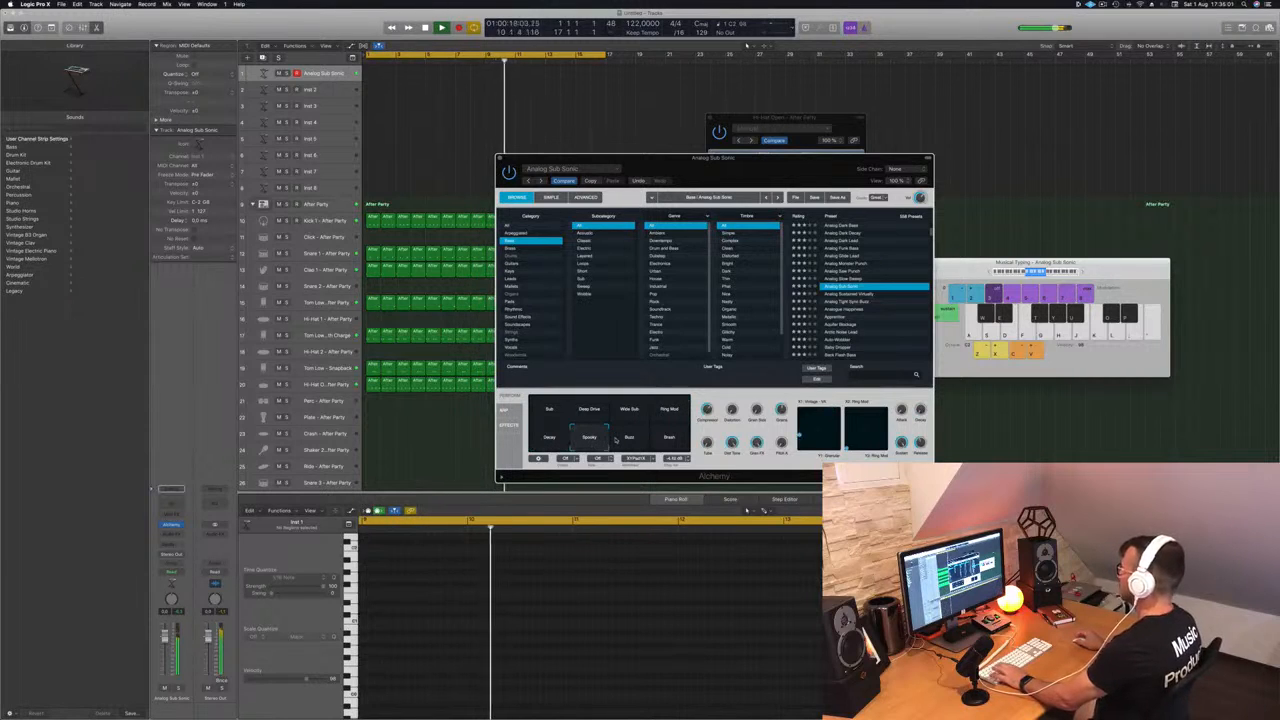
{"action": "key", "text": "f"}
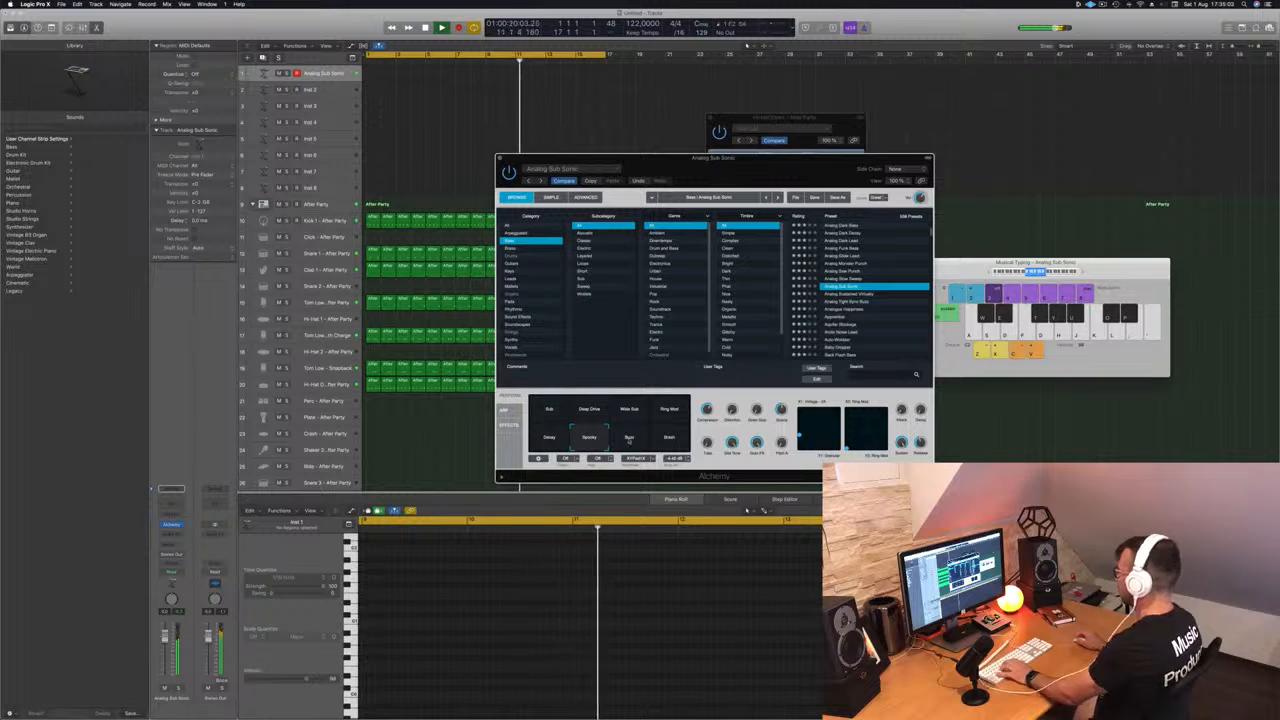
{"action": "left_click", "coordinate": [628, 438]}
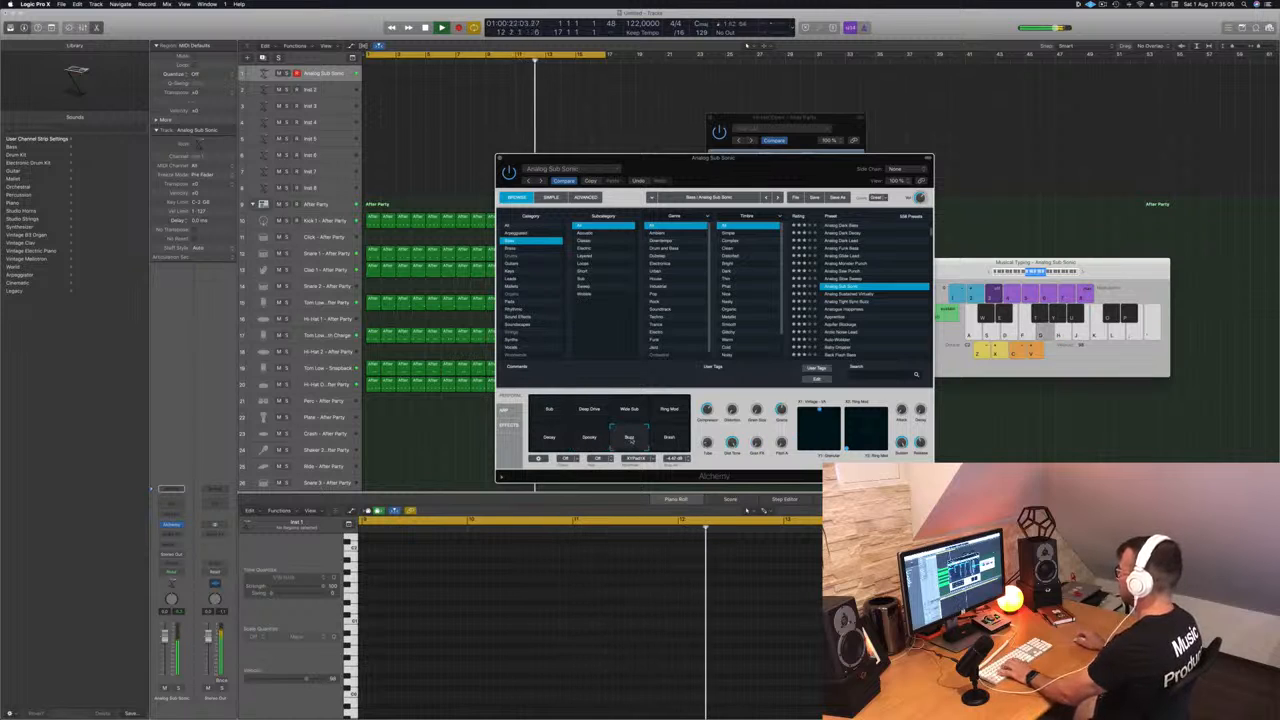
{"action": "left_click", "coordinate": [668, 438]}
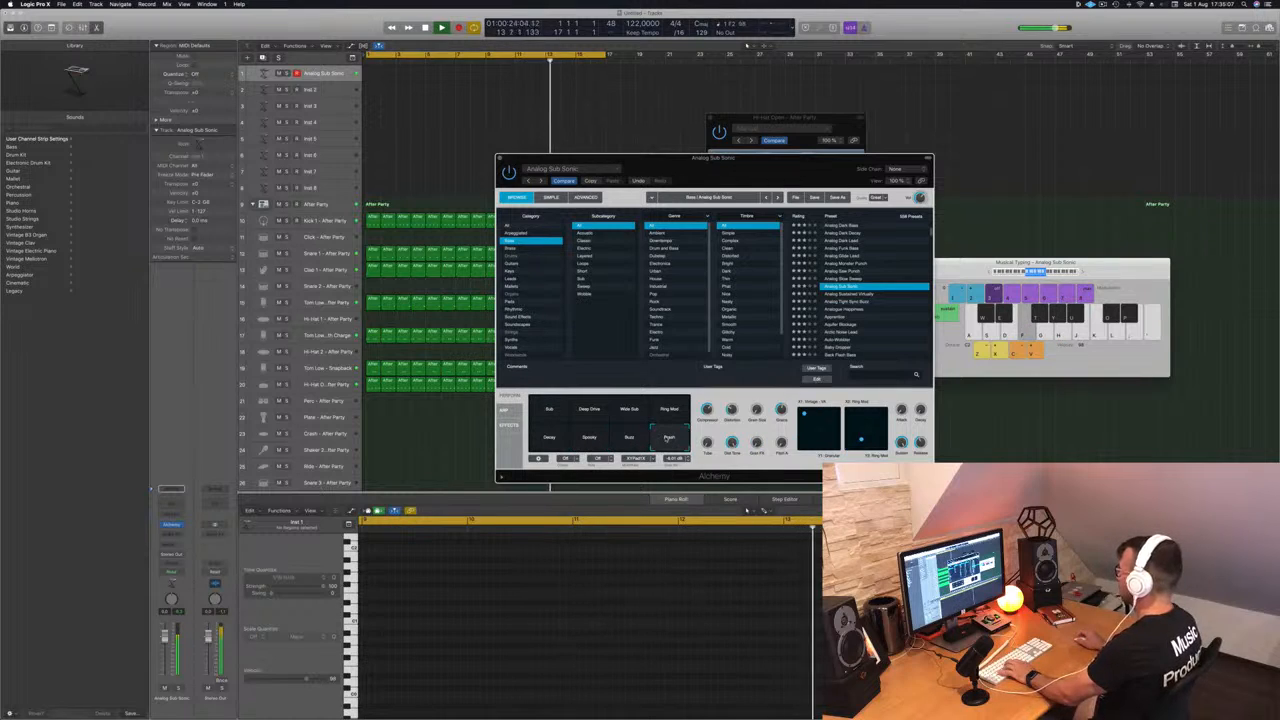
Step: Compare Analog Sub Sonic's Deep Drive variation with Sub and play a test note
{"action": "left_click", "coordinate": [592, 411]}
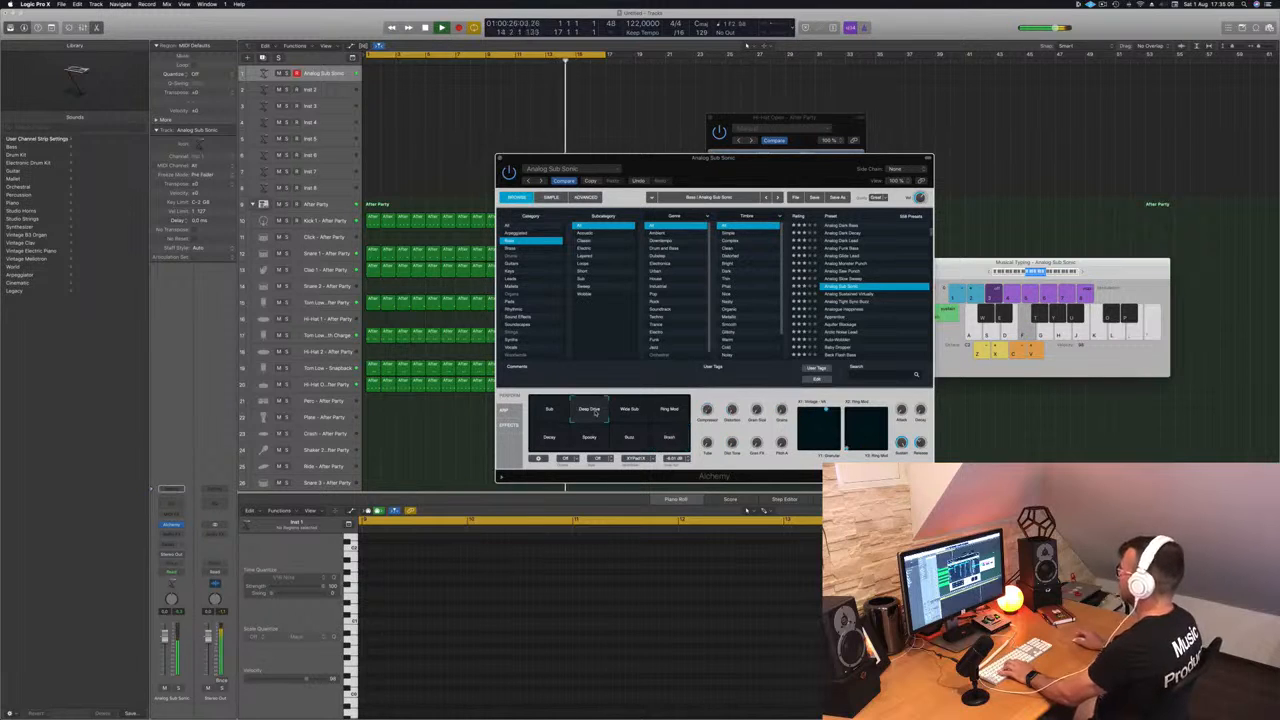
{"action": "left_click", "coordinate": [549, 411]}
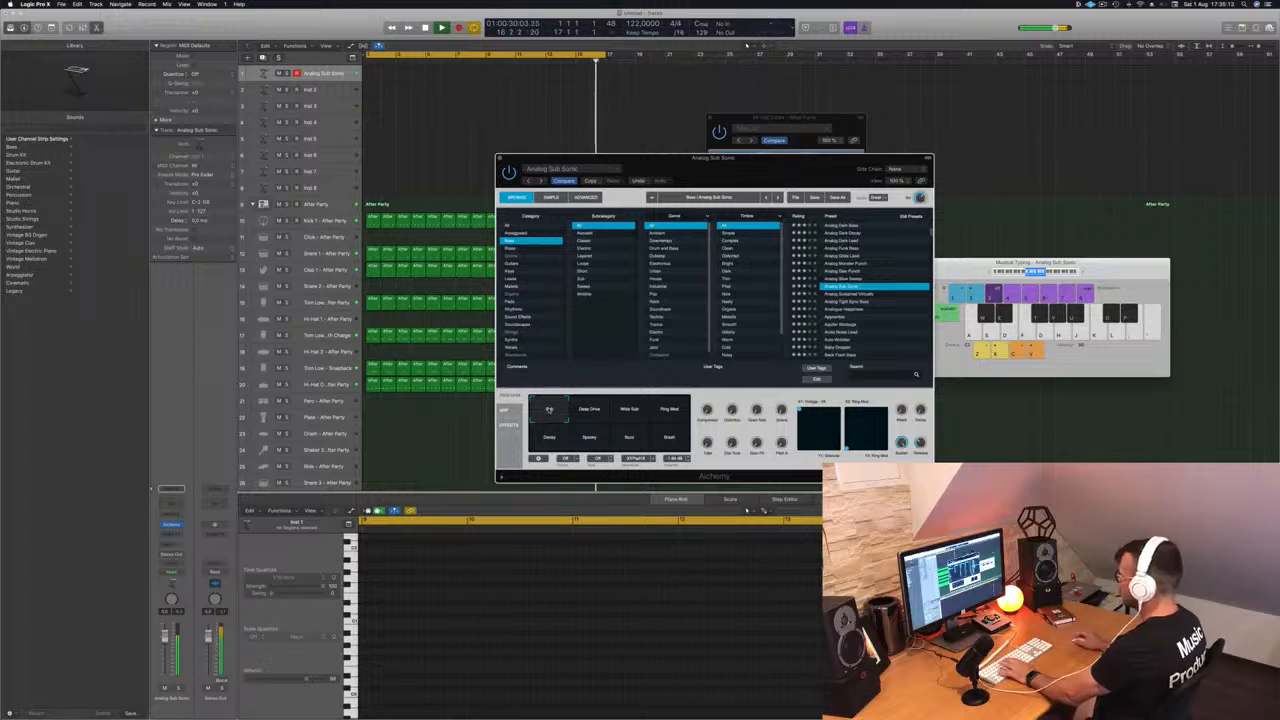
{"action": "key", "text": "f"}
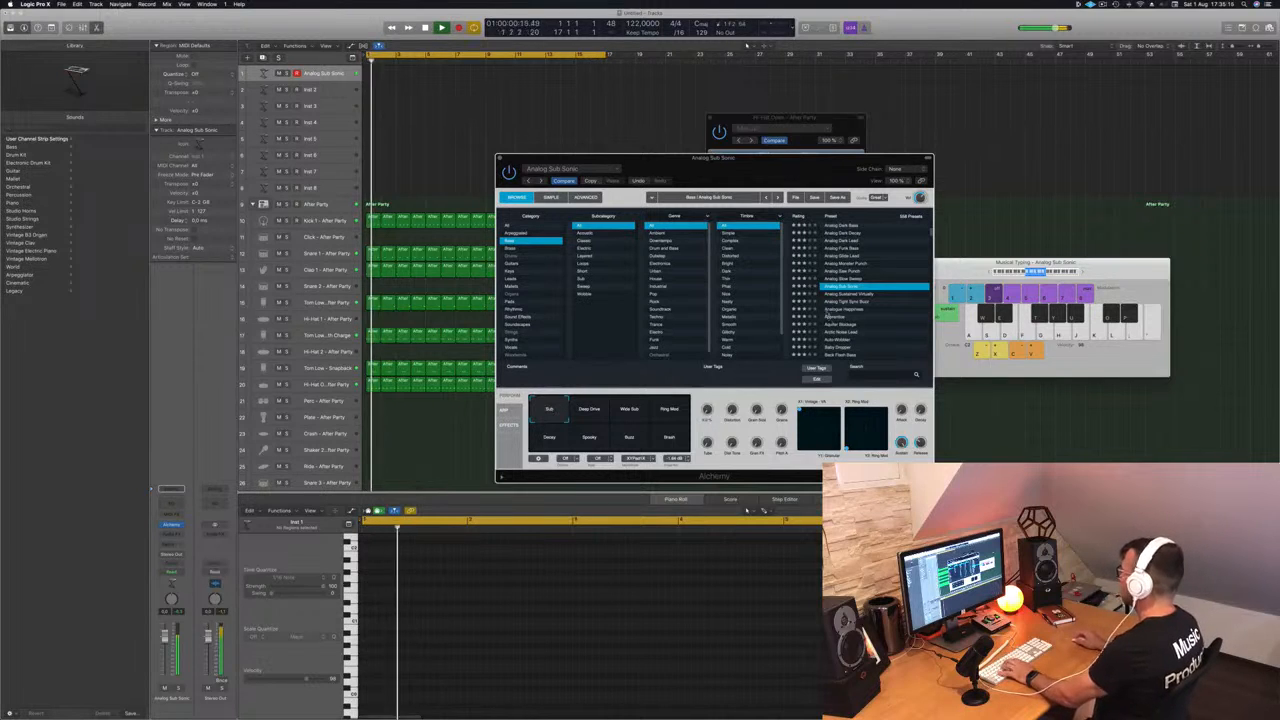
Step: Try the Analog Tight Sync Buzz and Analogue Happiness bass presets, playing a test note over the beat
{"action": "left_click", "coordinate": [849, 301]}
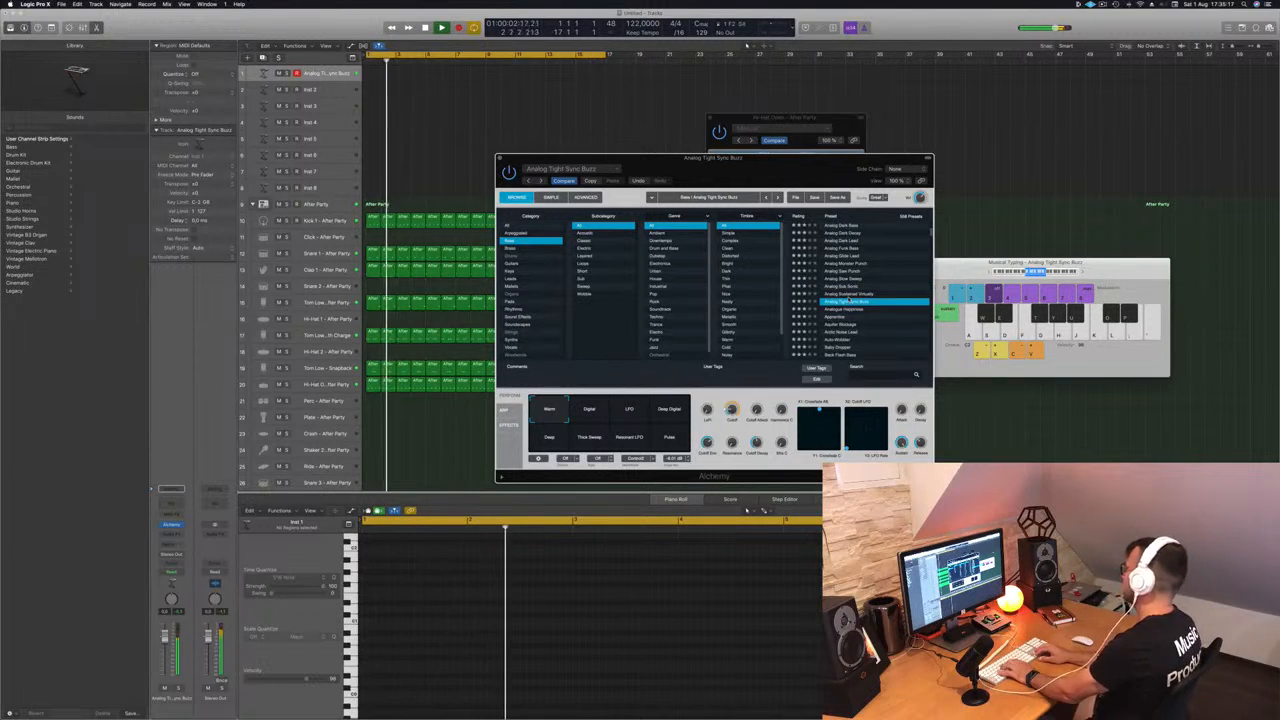
{"action": "key", "text": "Down"}
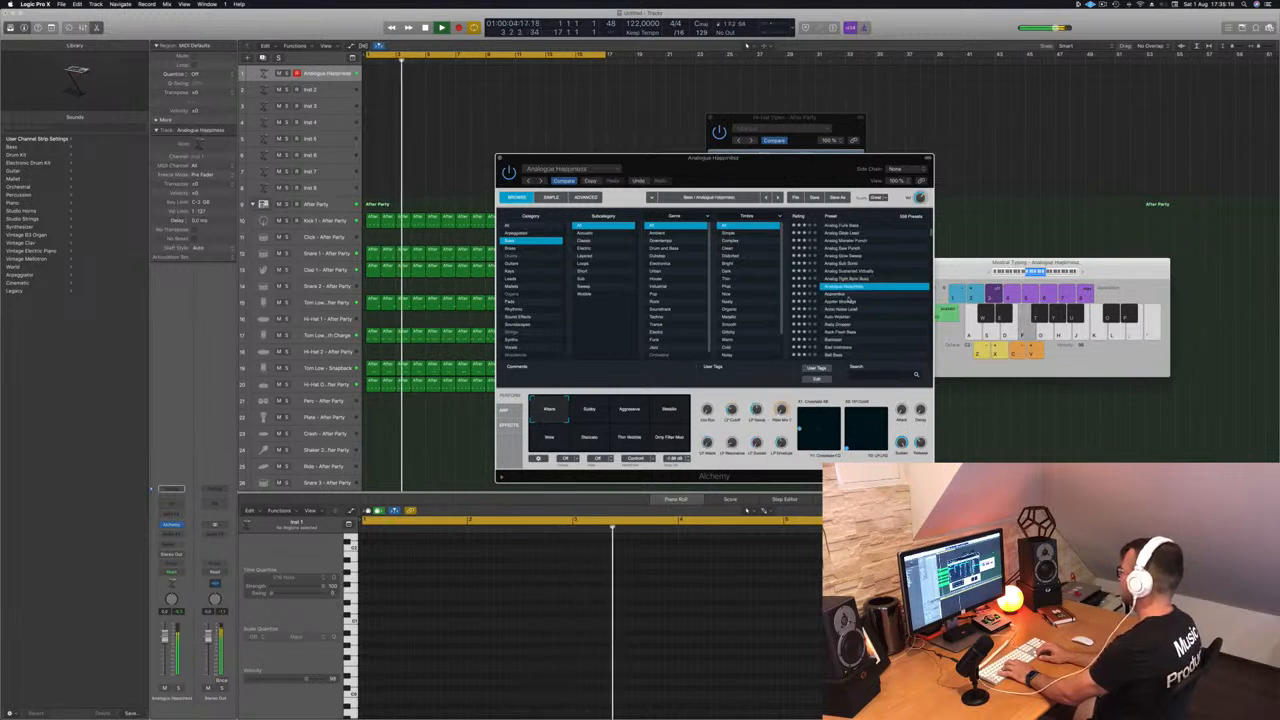
{"action": "key", "text": "f"}
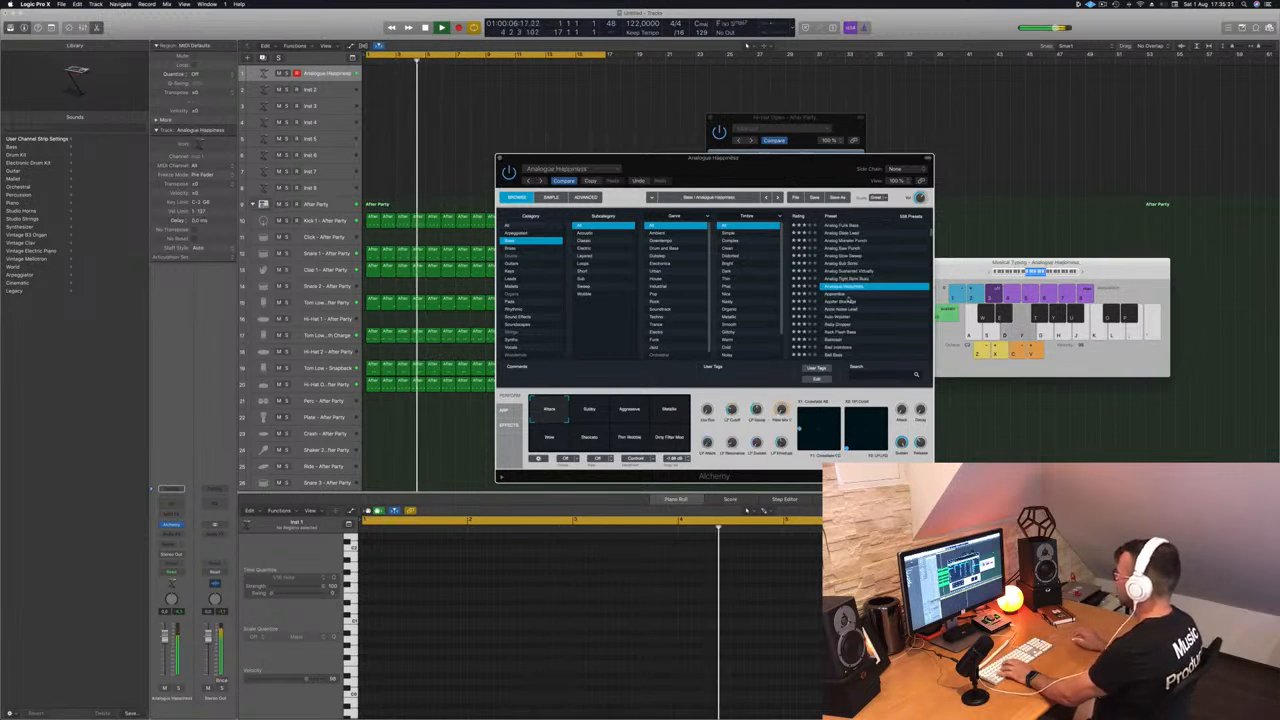
Step: Audition Analogue Happiness's Subby, Aggressive and first lower-row variations with a repeated test note
{"action": "left_click", "coordinate": [604, 411]}
{"action": "key", "text": "f"}
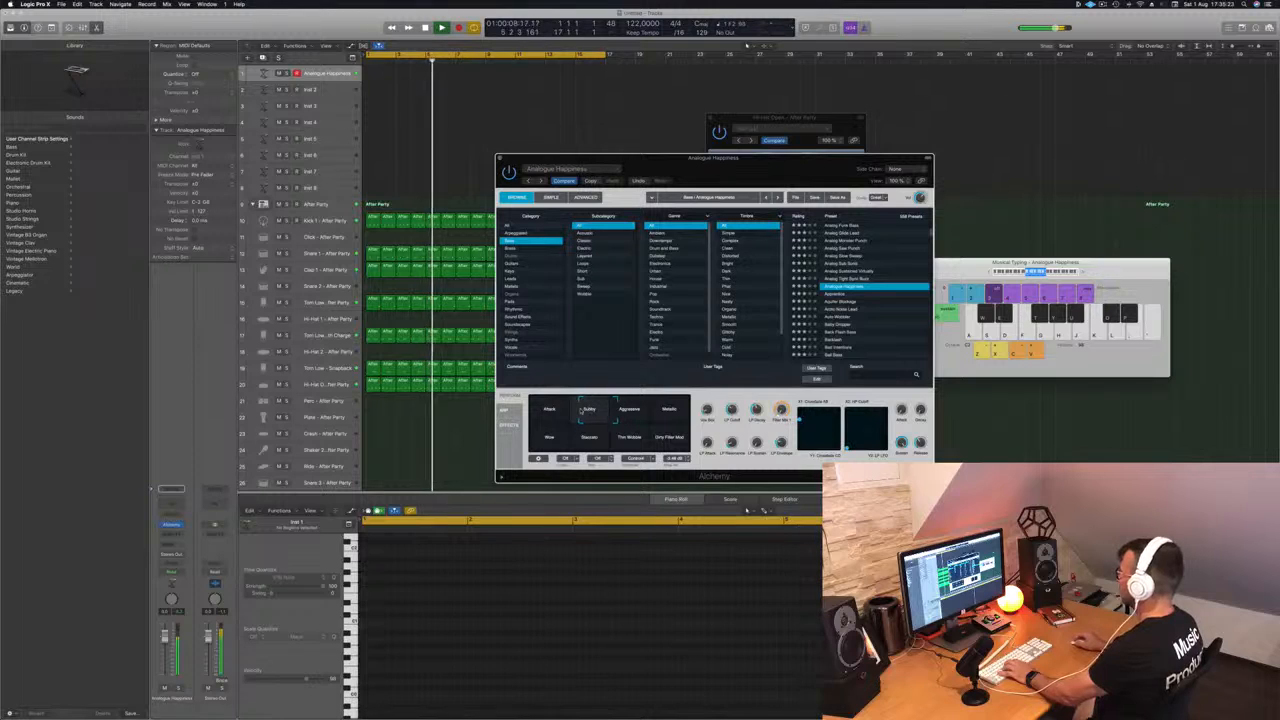
{"action": "left_click", "coordinate": [640, 412]}
{"action": "key", "text": "f"}
{"action": "left_click", "coordinate": [615, 410]}
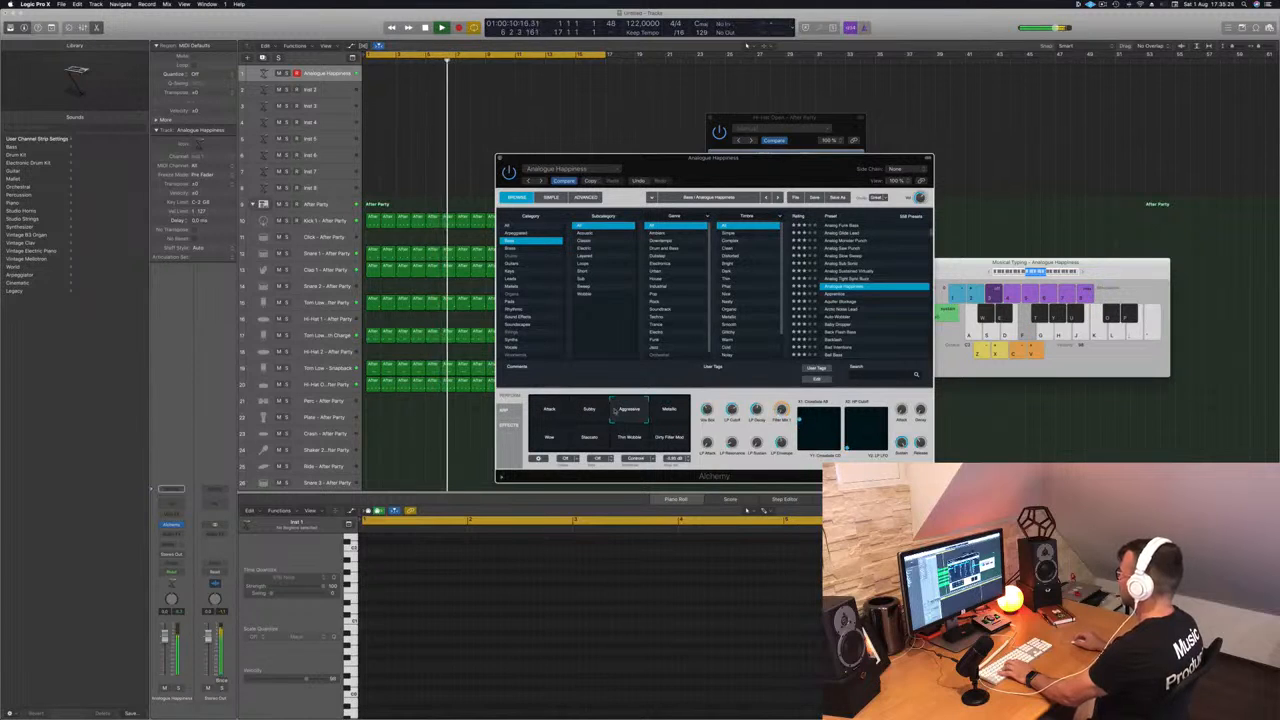
{"action": "left_click", "coordinate": [549, 437]}
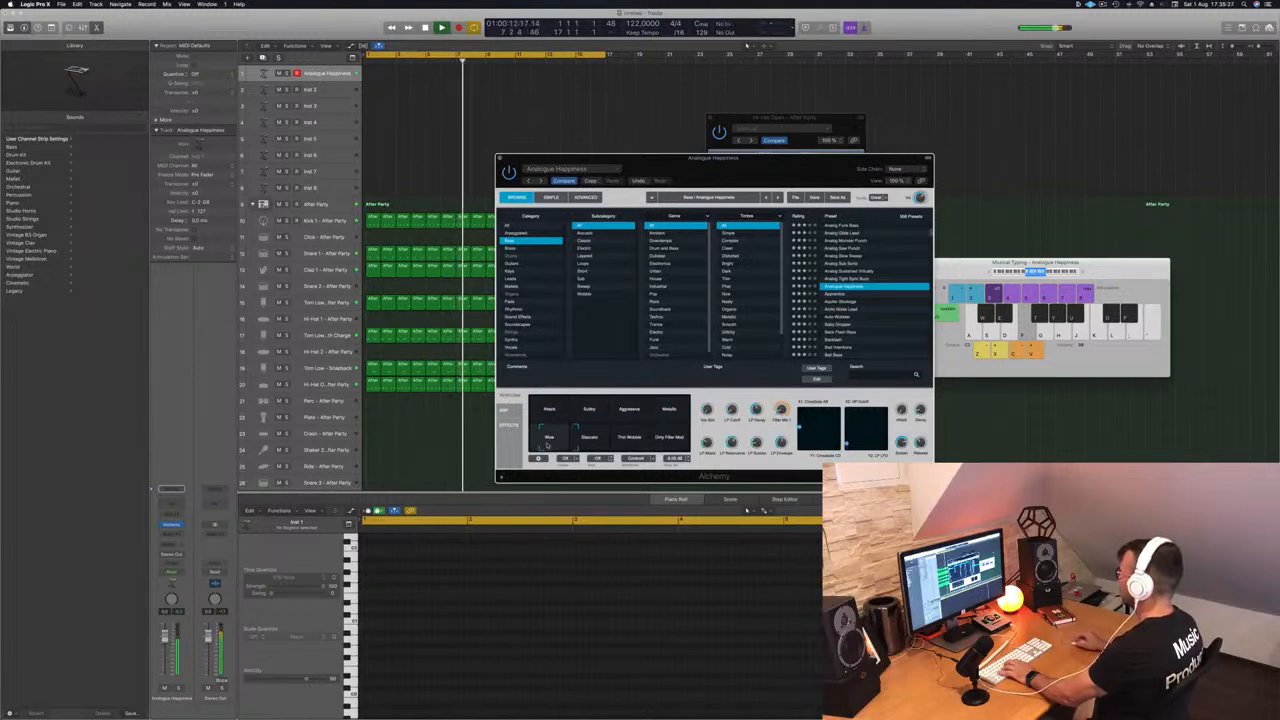
{"action": "key", "text": "f"}
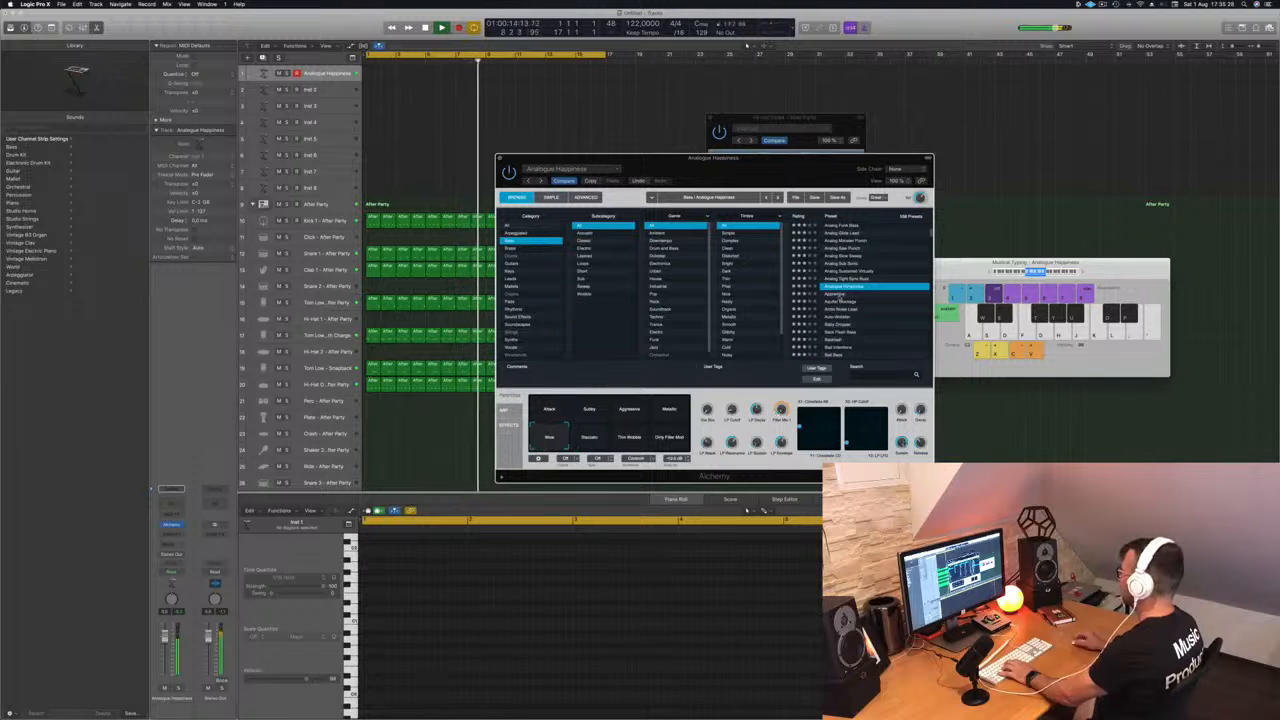
Step: Try Apprentice, Aquifer Blockage, Arctic Noise Lead, Auto-Wobbler and Baby Dropper, lowering the Musical Typing range one octave for Baby Dropper
{"action": "left_click", "coordinate": [841, 294]}
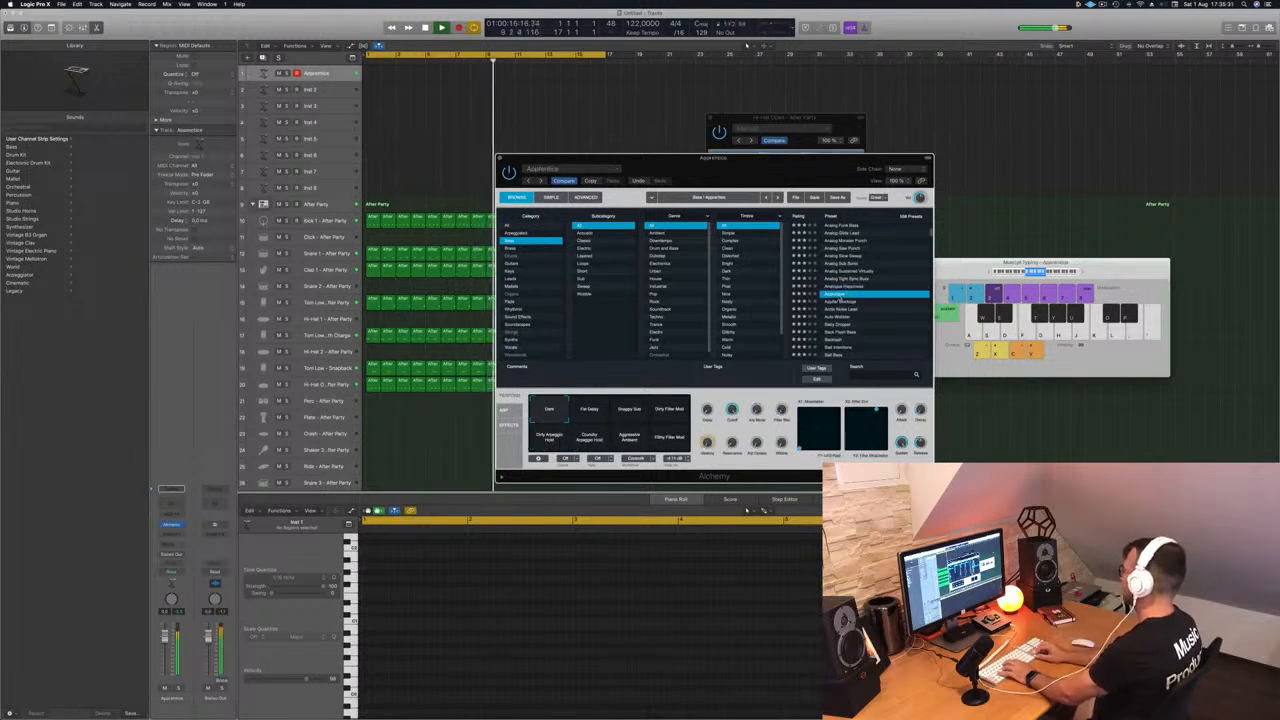
{"action": "left_click", "coordinate": [841, 301]}
{"action": "scroll", "coordinate": [838, 300], "scroll_direction": "down", "scroll_amount": 1}
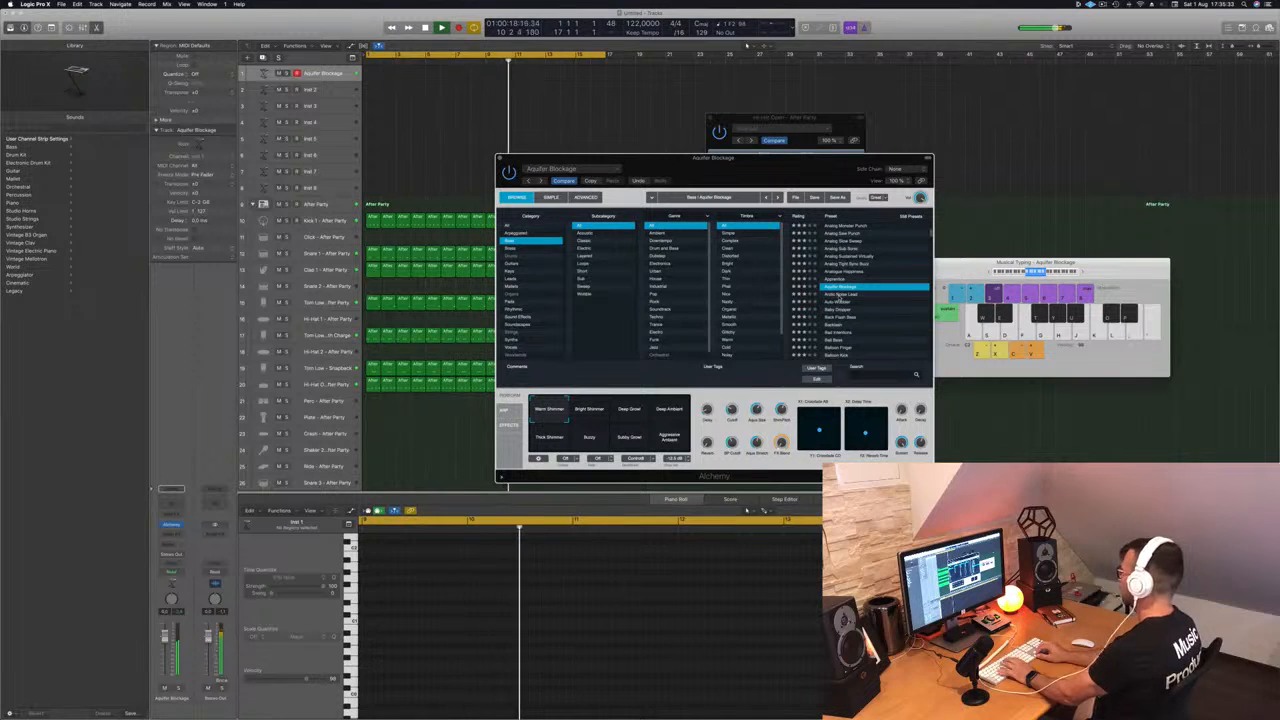
{"action": "left_click", "coordinate": [836, 294]}
{"action": "scroll", "coordinate": [834, 295], "scroll_direction": "down", "scroll_amount": 1}
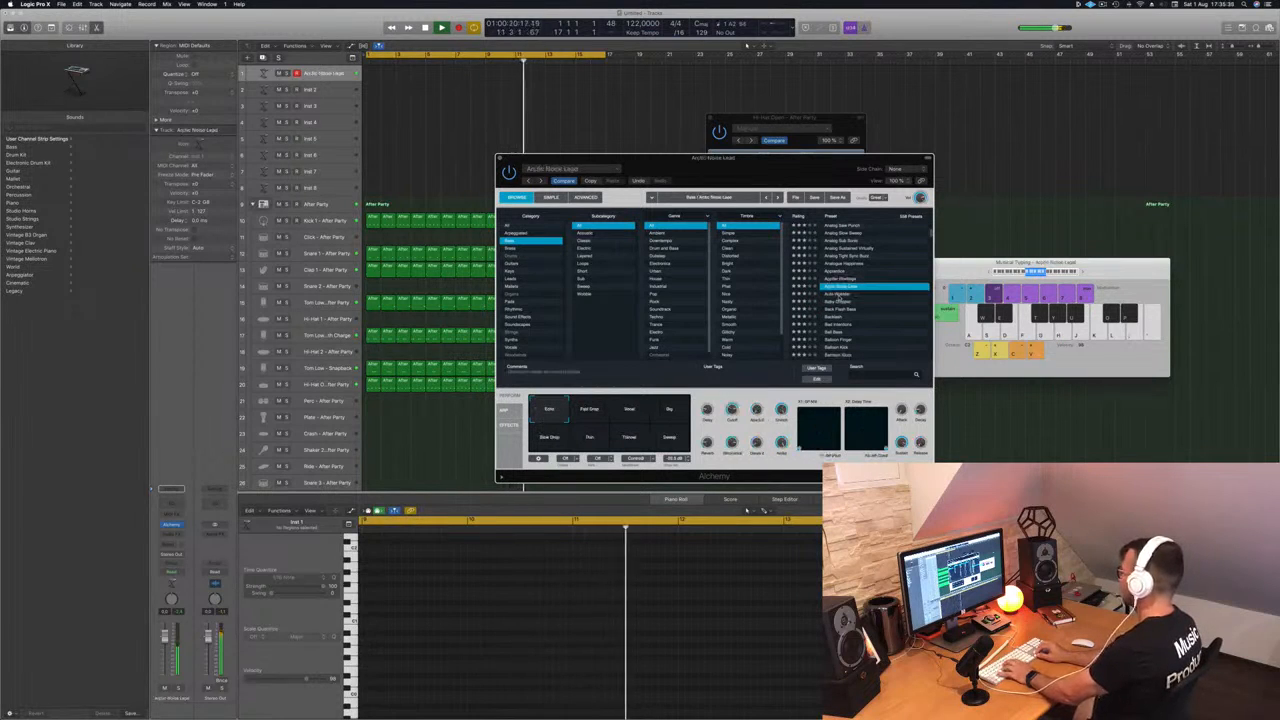
{"action": "left_click", "coordinate": [839, 295]}
{"action": "scroll", "coordinate": [840, 295], "scroll_direction": "down", "scroll_amount": 1}
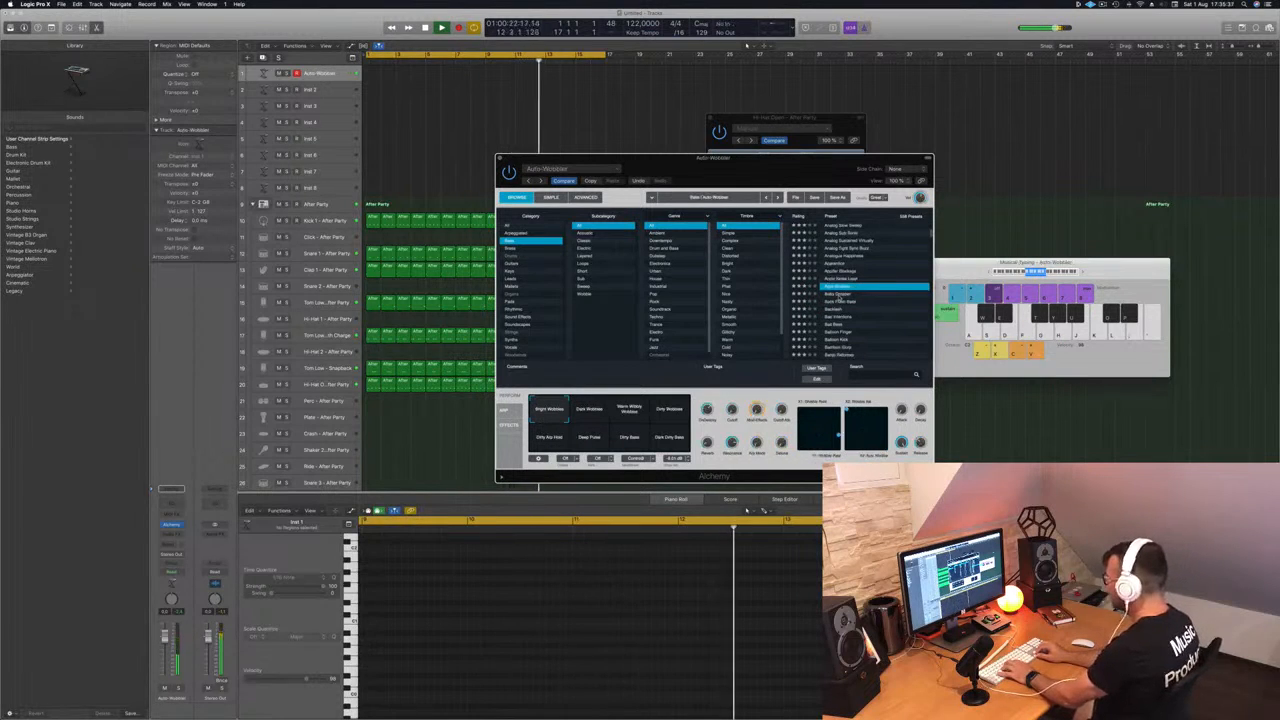
{"action": "key", "text": "Down"}
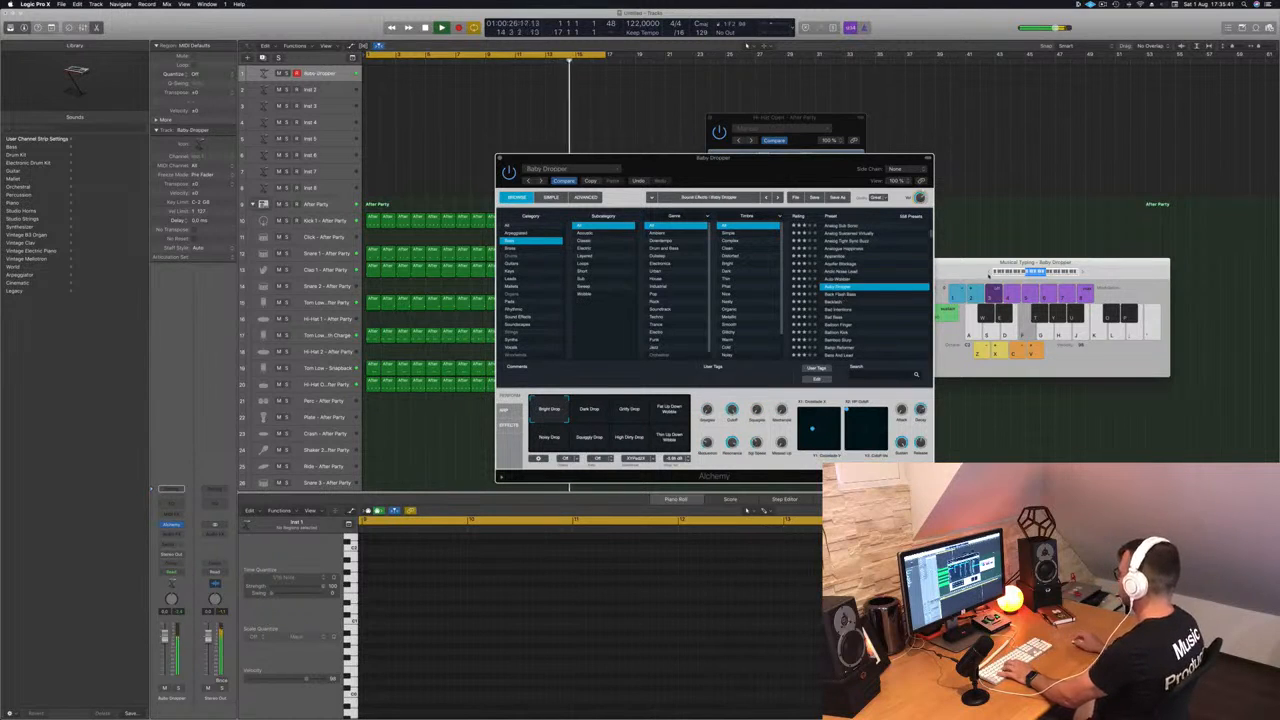
{"action": "left_click", "coordinate": [990, 274]}
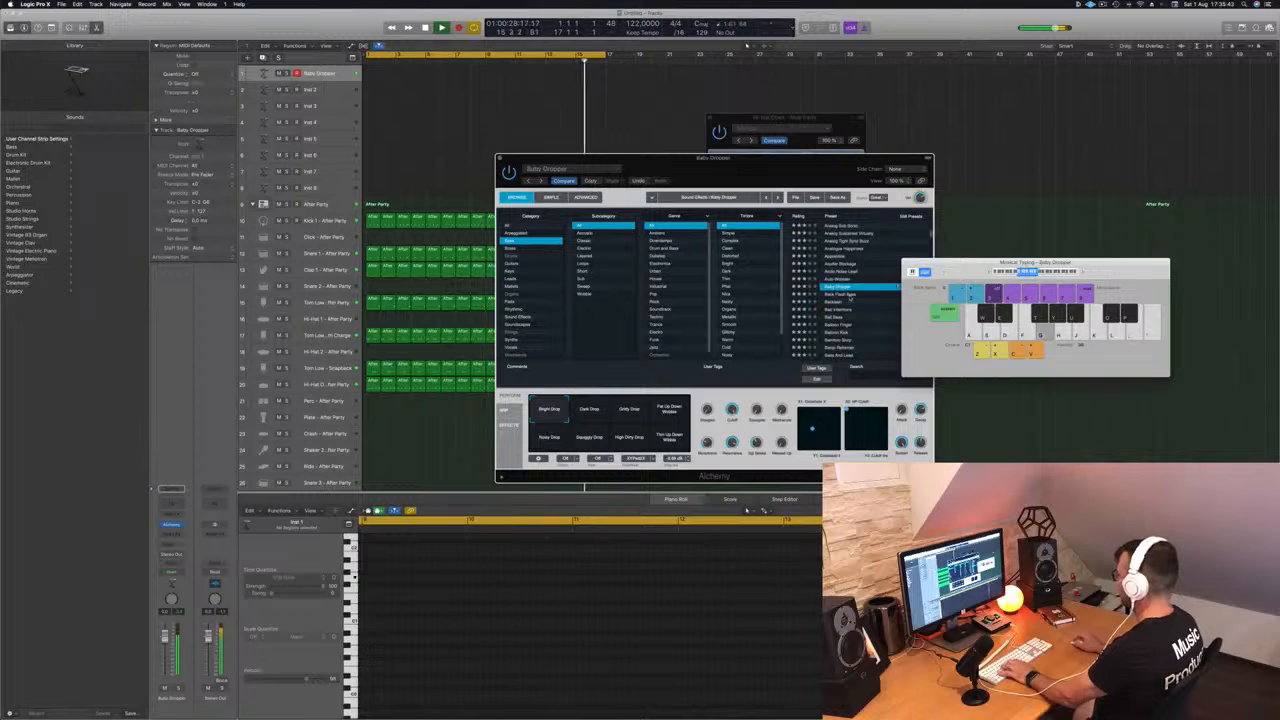
Step: Load Back Flash Bass and audition its upper-row variations, including Dark Wobble and Bright Wobble
{"action": "key", "text": "Down"}
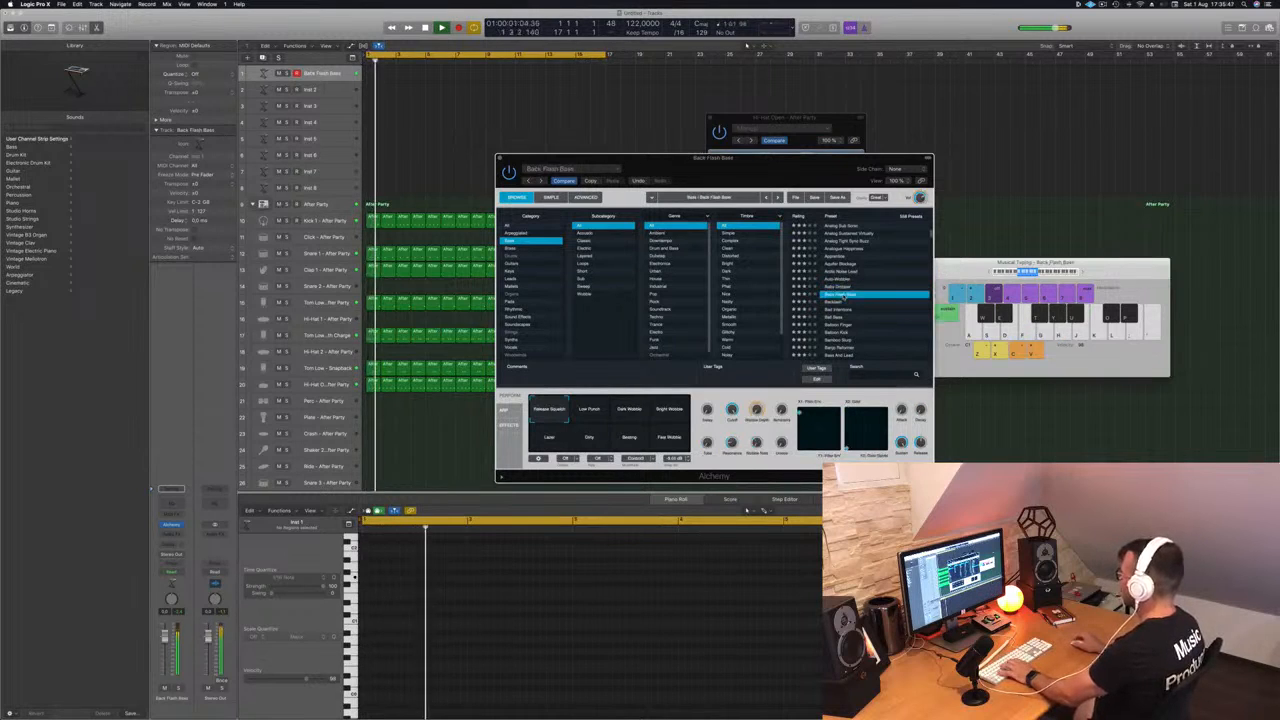
{"action": "left_click", "coordinate": [591, 409]}
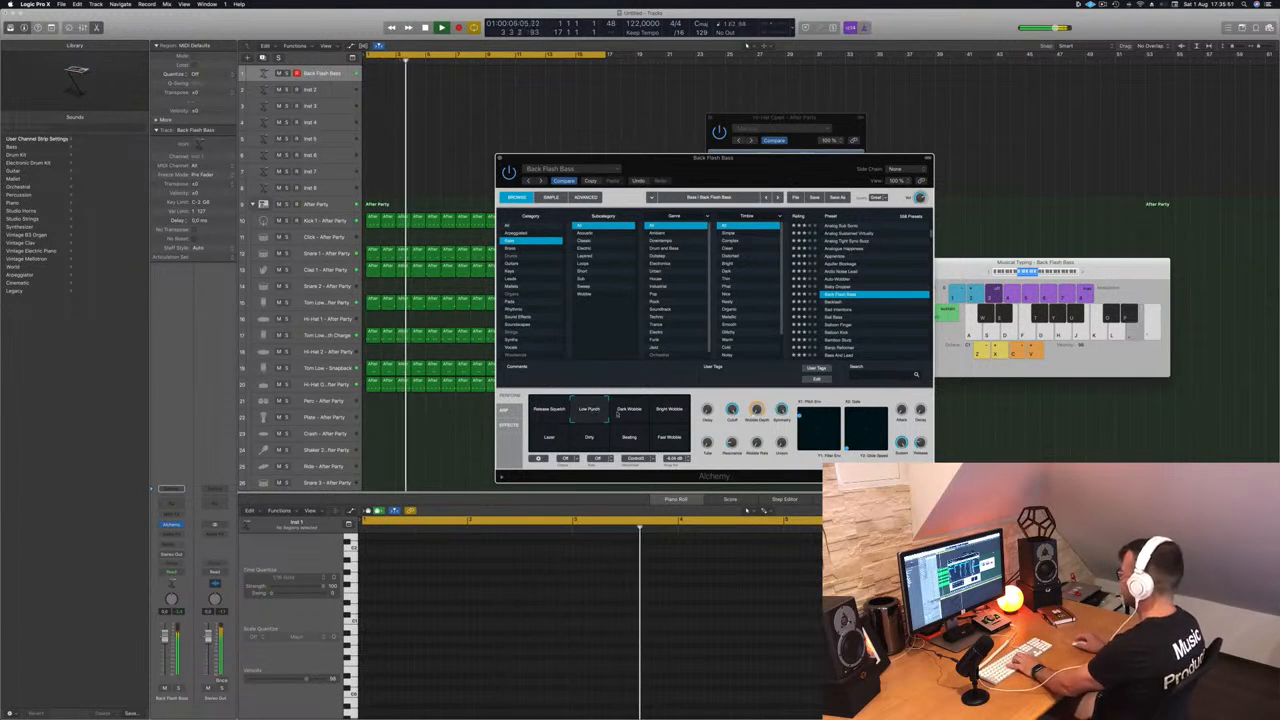
{"action": "left_click", "coordinate": [635, 414]}
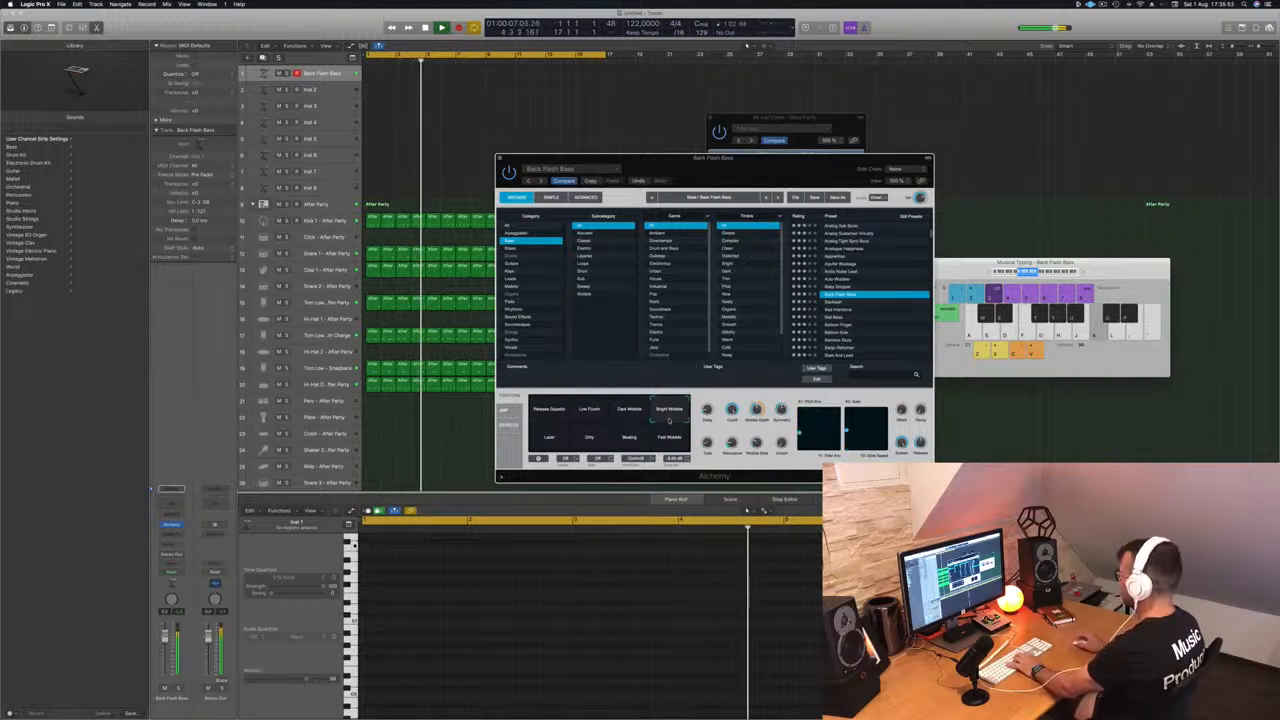
Step: Compare the Backlash and Bad Intentions bass presets over the beat, returning to Backlash
{"action": "key", "text": "Down"}
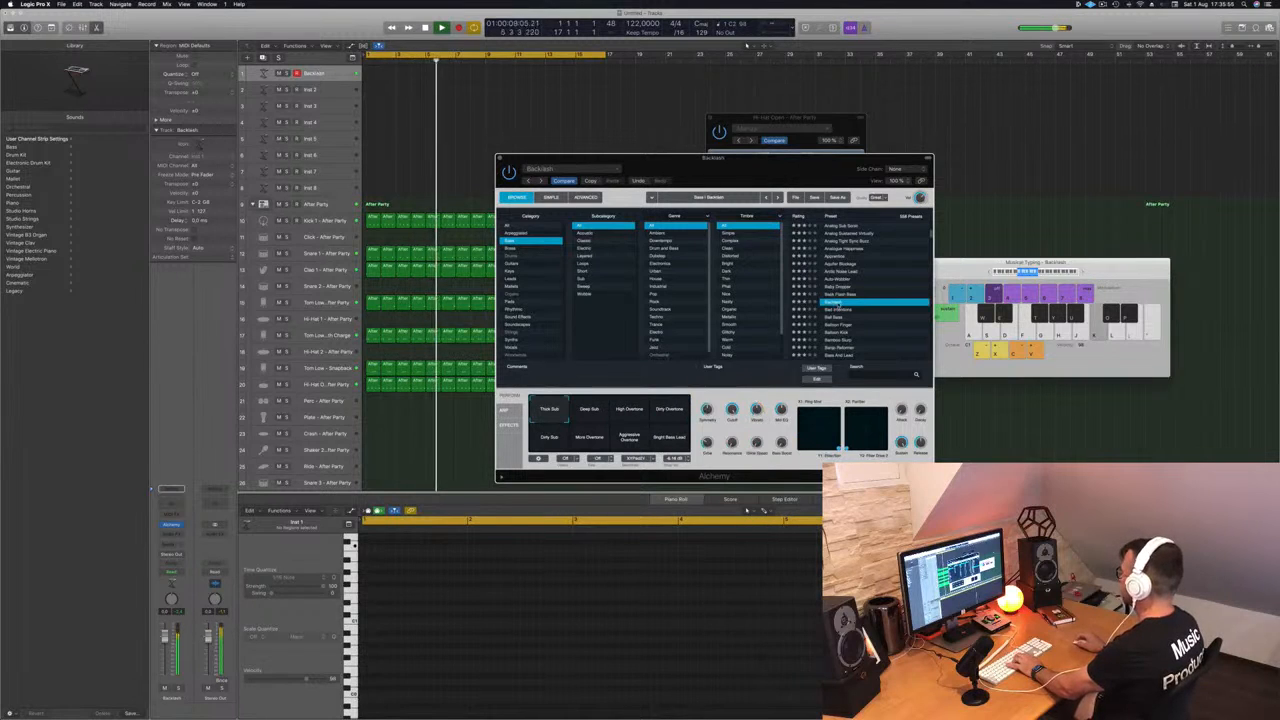
{"action": "key", "text": "Down"}
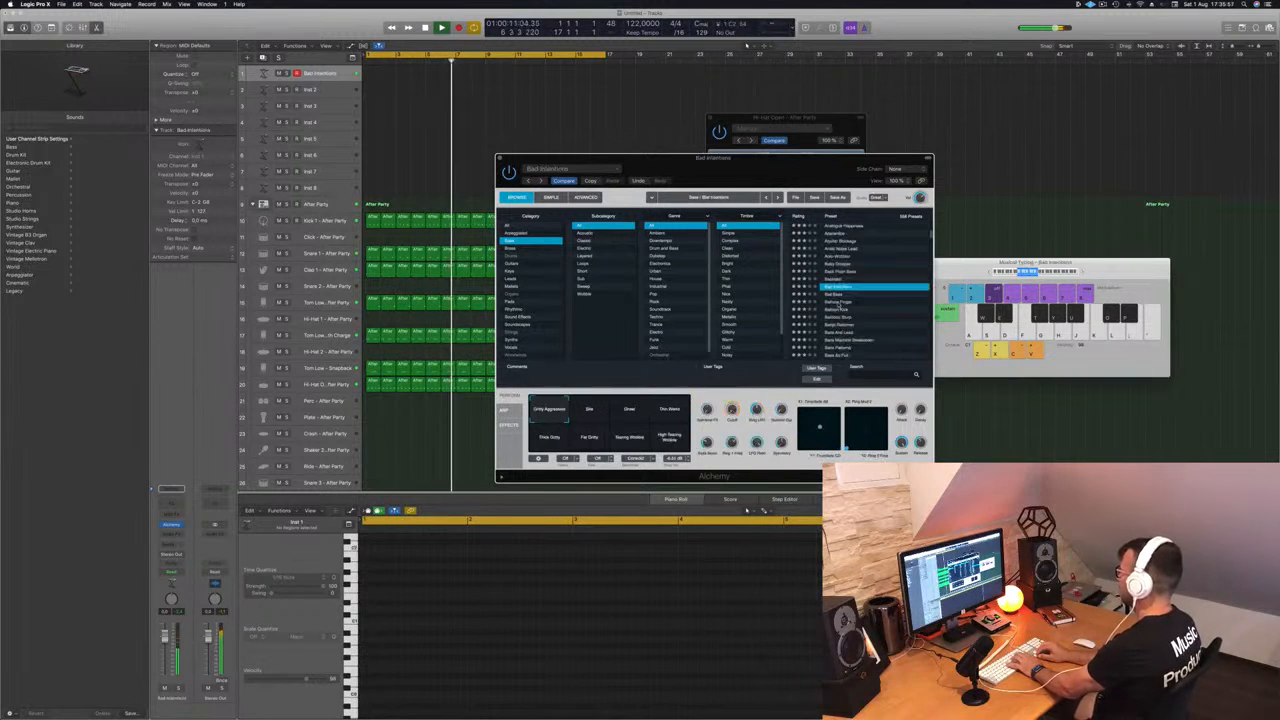
{"action": "key", "text": "Up"}
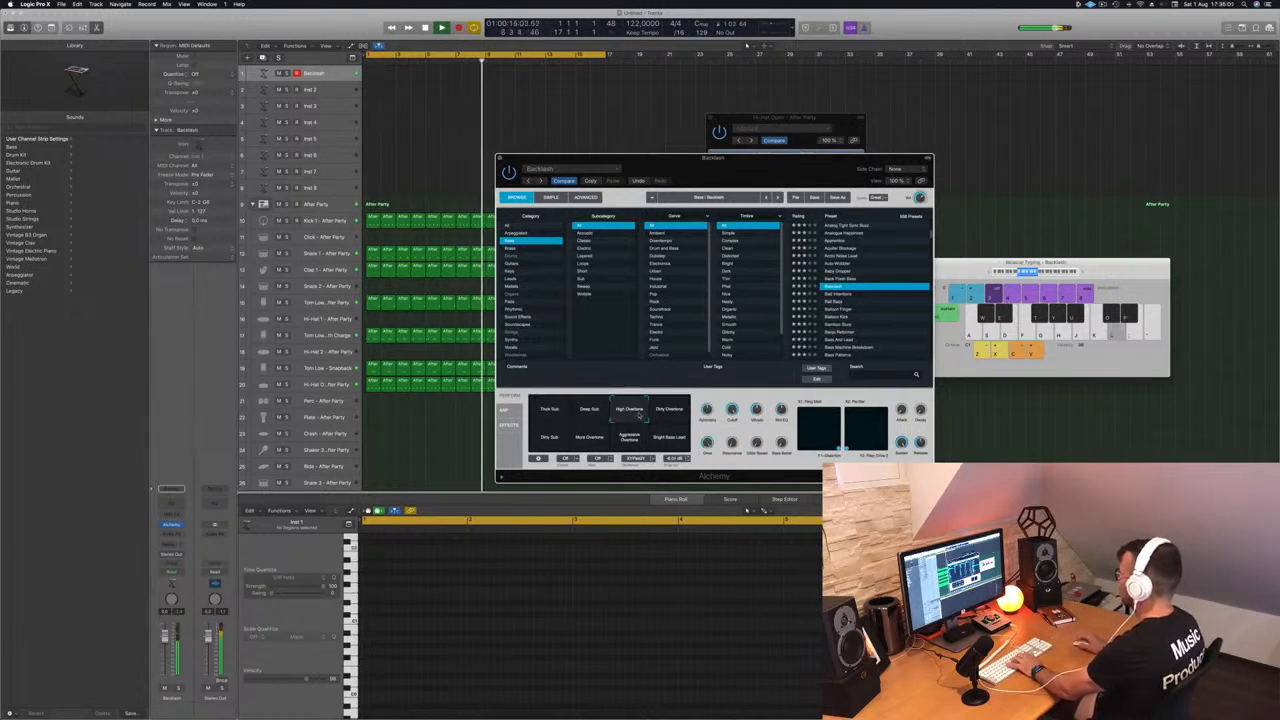
Step: Audition Backlash's Dirty Overtone, Dirty Sub, Aggressive Overtone and Bright Bass Lead variations
{"action": "left_click", "coordinate": [668, 414]}
{"action": "left_click", "coordinate": [539, 443]}
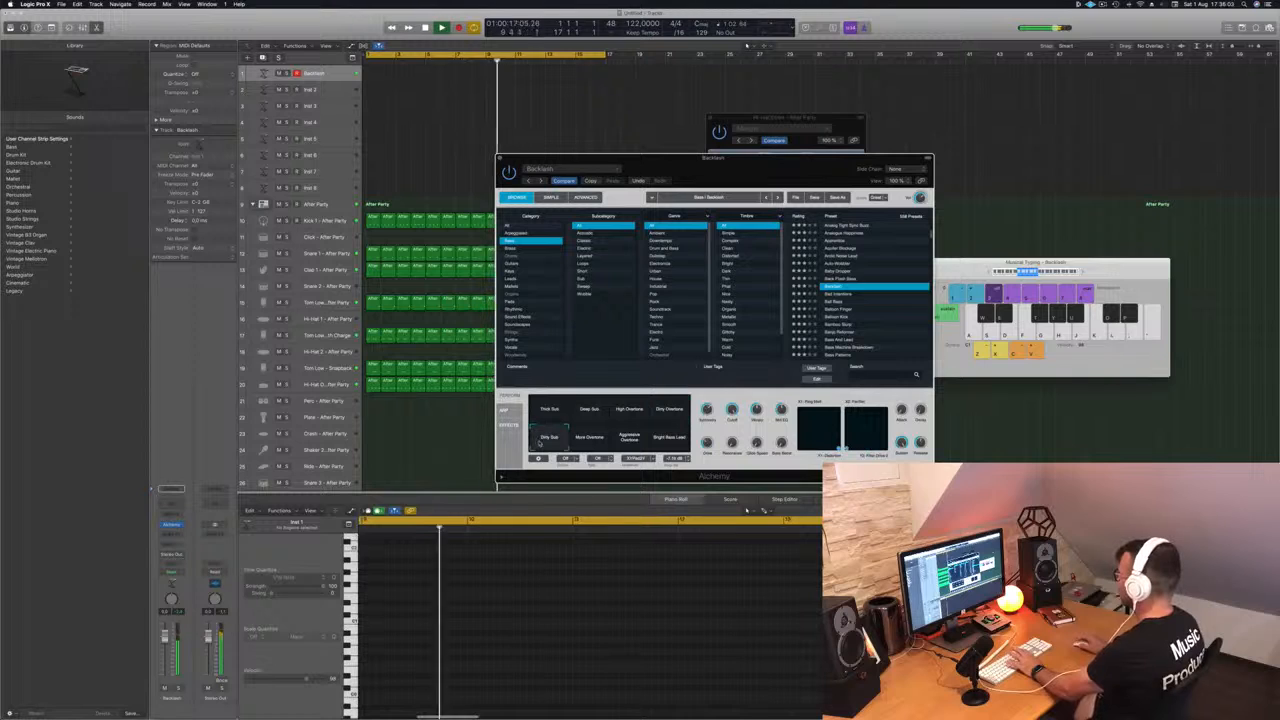
{"action": "left_click", "coordinate": [629, 438]}
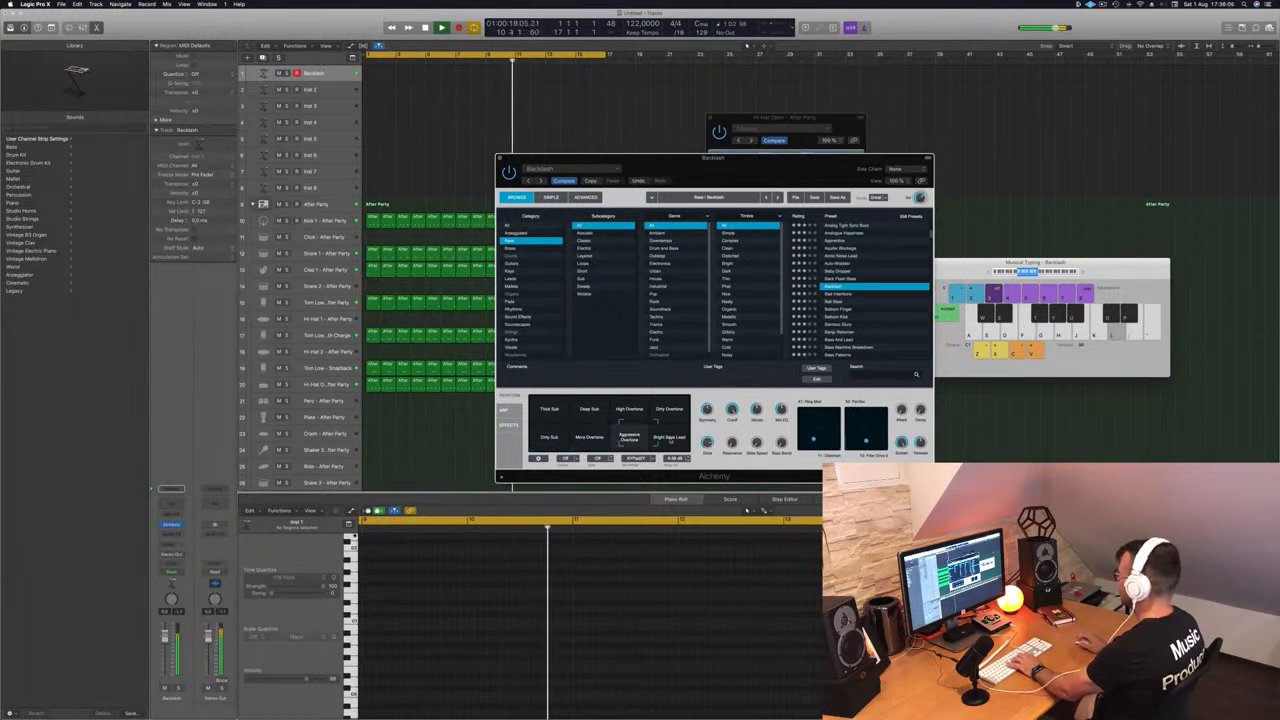
{"action": "left_click", "coordinate": [681, 440]}
Step: Try Bad Intentions and Ball Bass, and play a test note on Ball Bass one octave higher
{"action": "left_click", "coordinate": [829, 295]}
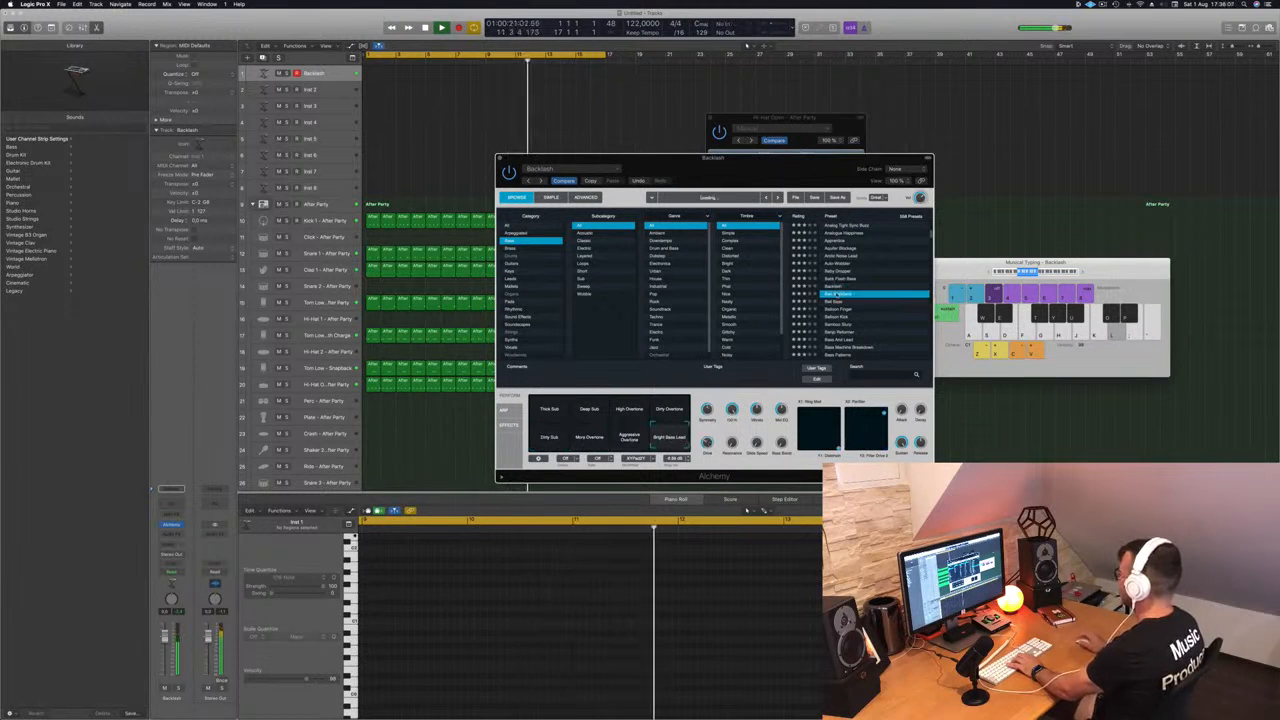
{"action": "key", "text": "Down"}
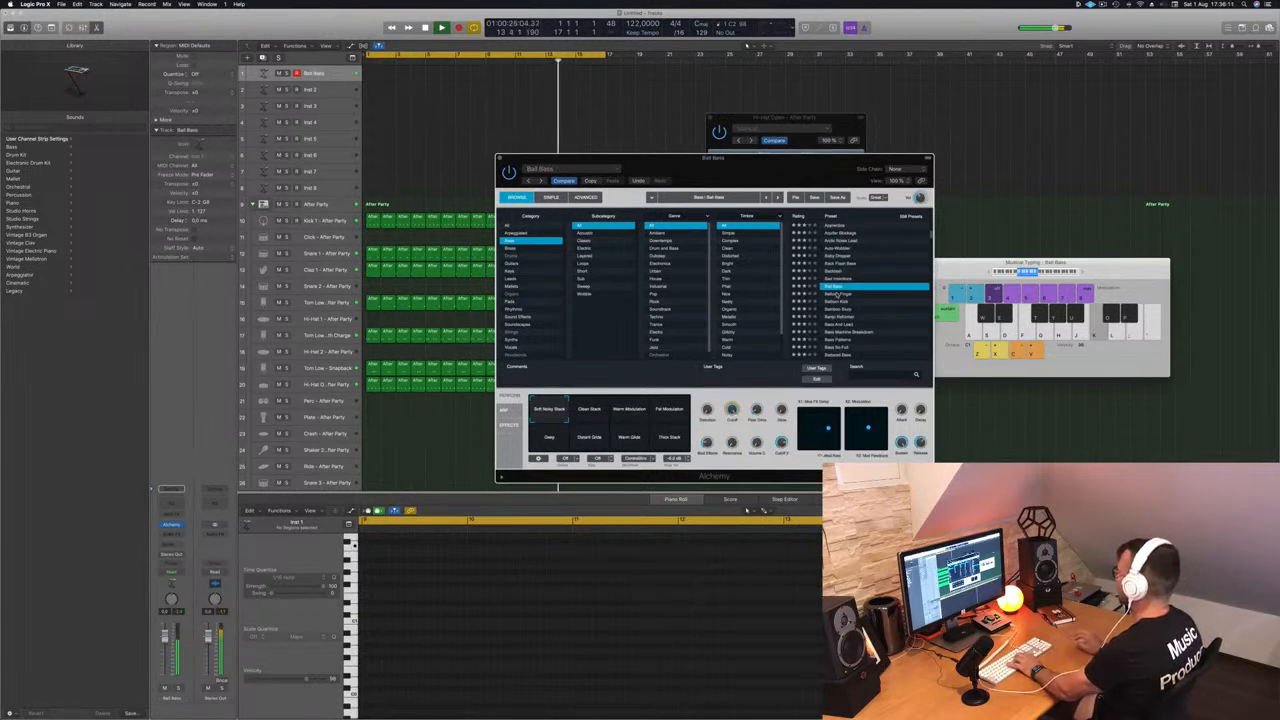
{"action": "left_click", "coordinate": [1083, 272]}
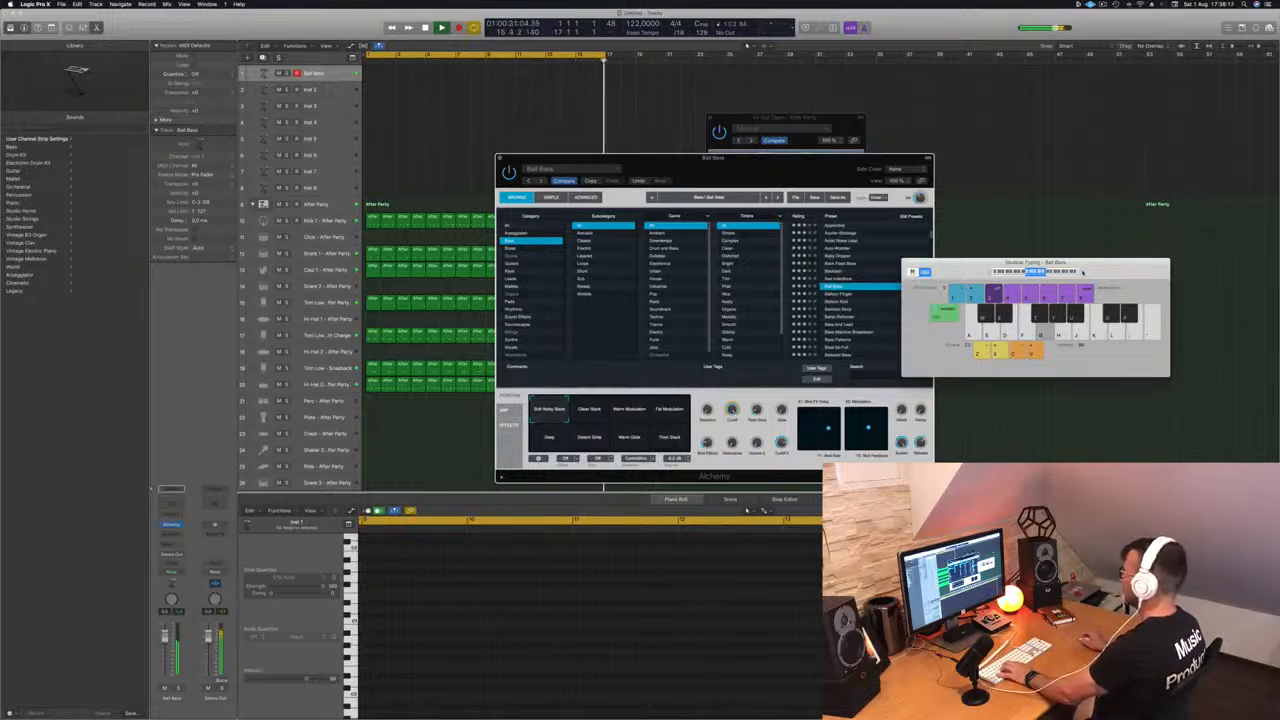
{"action": "key", "text": "f"}
Step: Audition Ball Bass's variations over the beat, including Clean Stack, Warm Modulation, Fat Modulation, Warm Glide and Thick Stack
{"action": "left_click", "coordinate": [598, 413]}
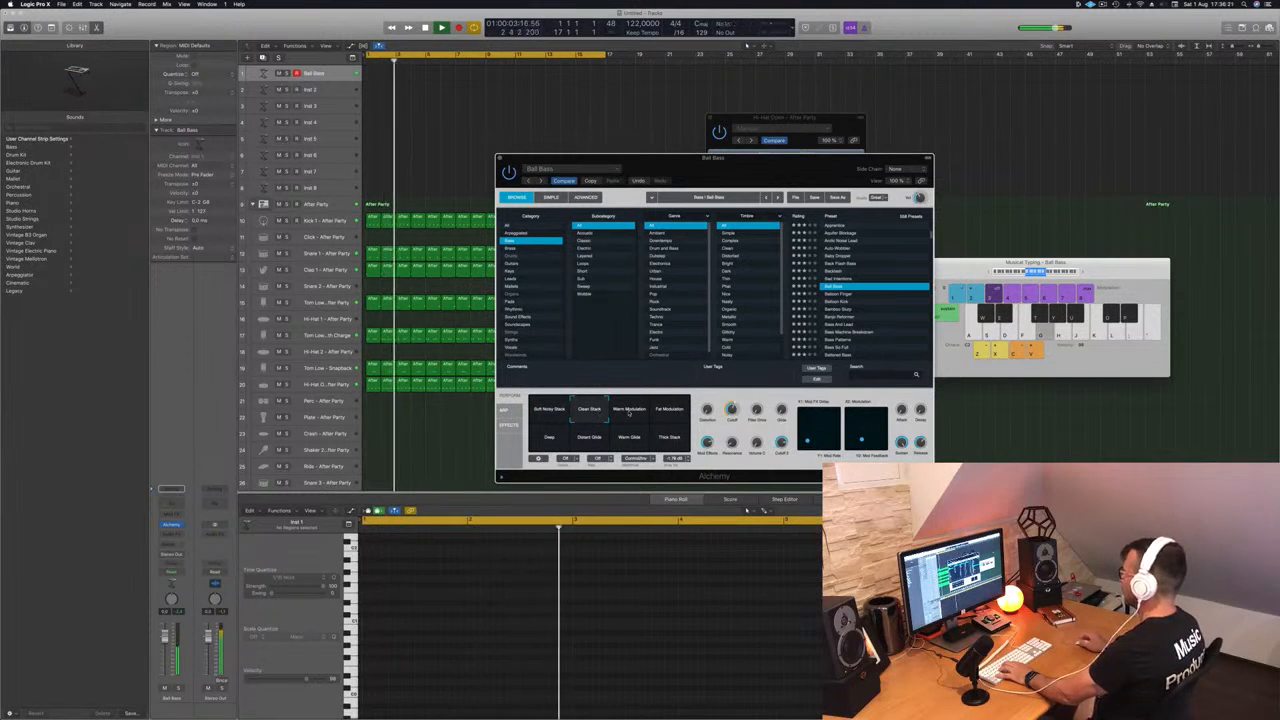
{"action": "left_click", "coordinate": [633, 413]}
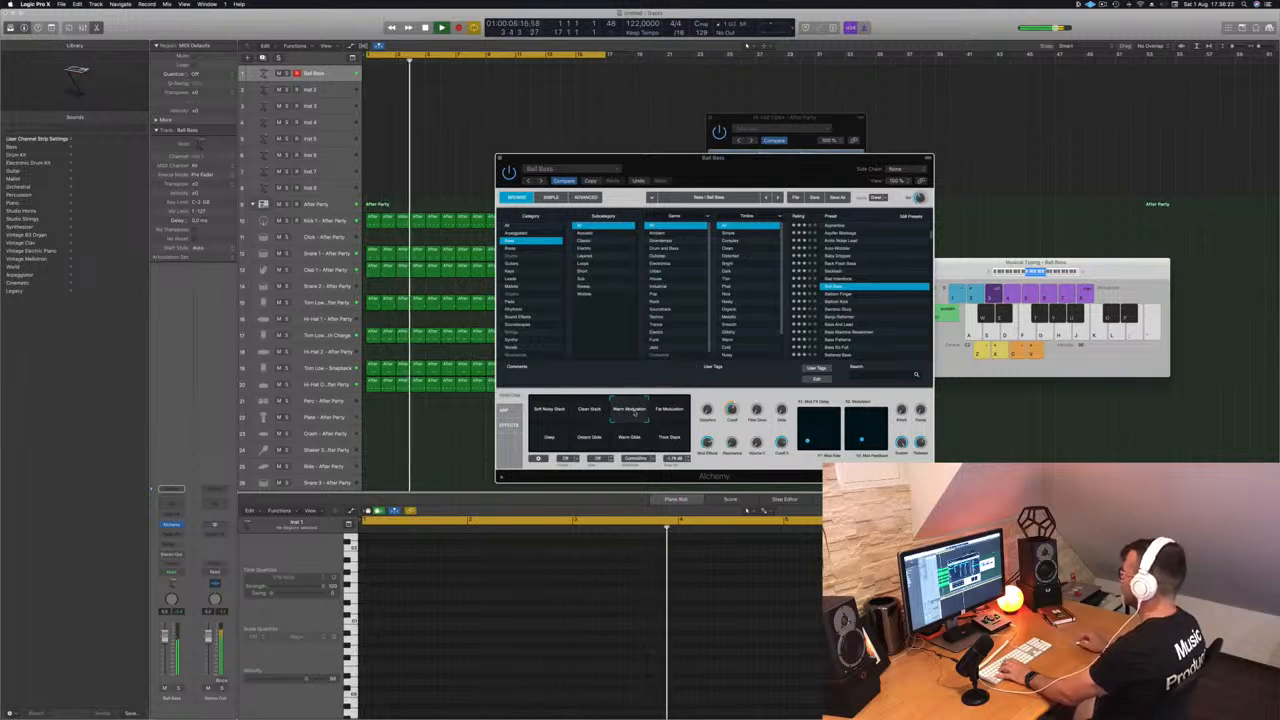
{"action": "left_click", "coordinate": [668, 413]}
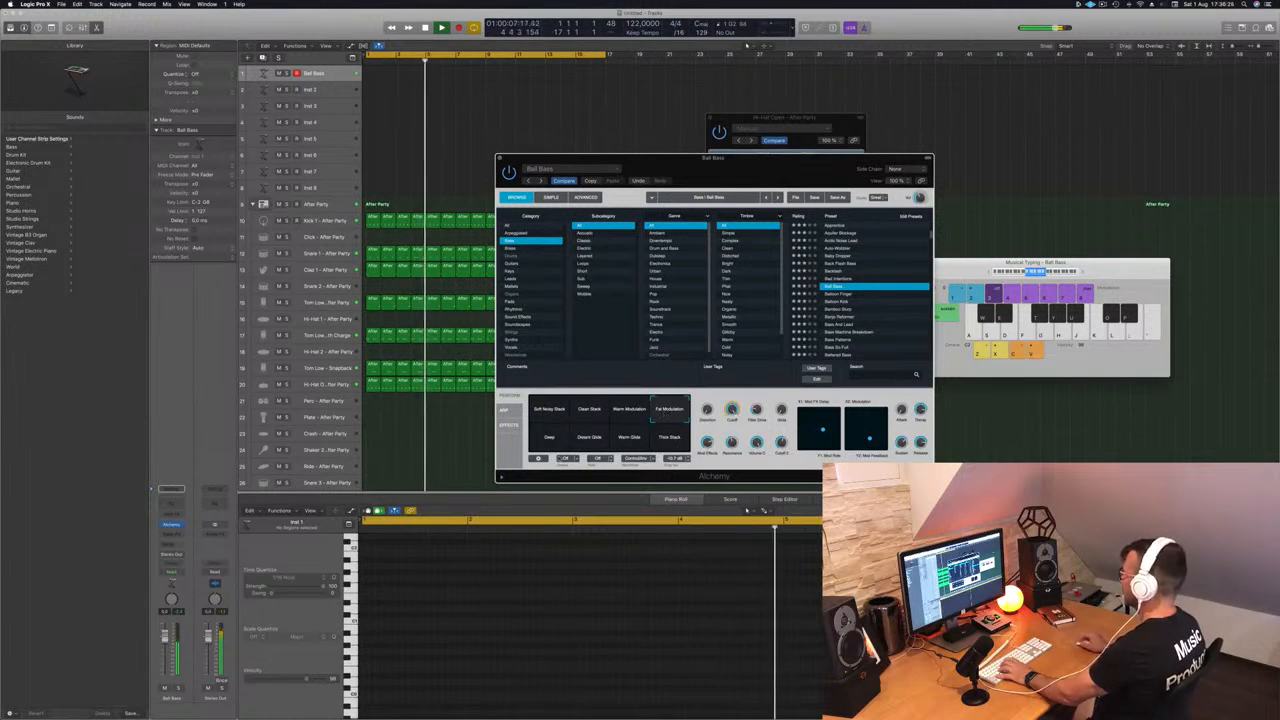
{"action": "left_click", "coordinate": [587, 439]}
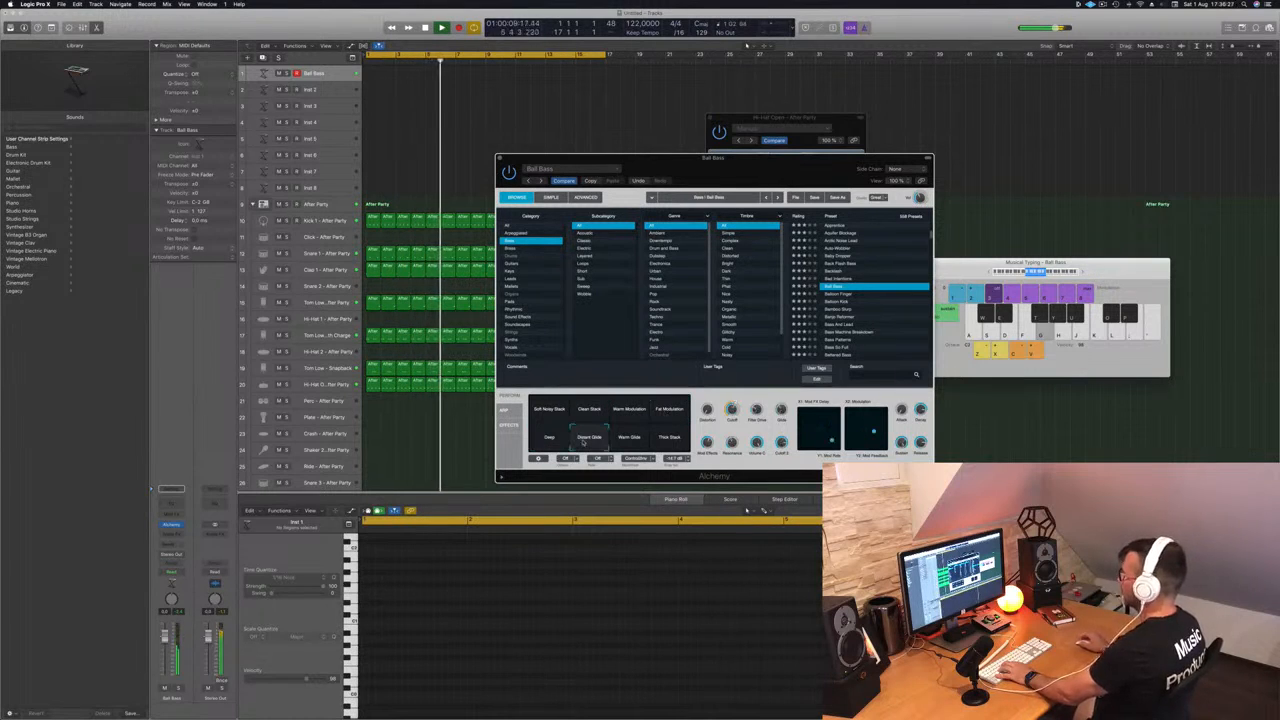
{"action": "left_click", "coordinate": [629, 437]}
{"action": "left_click", "coordinate": [672, 438]}
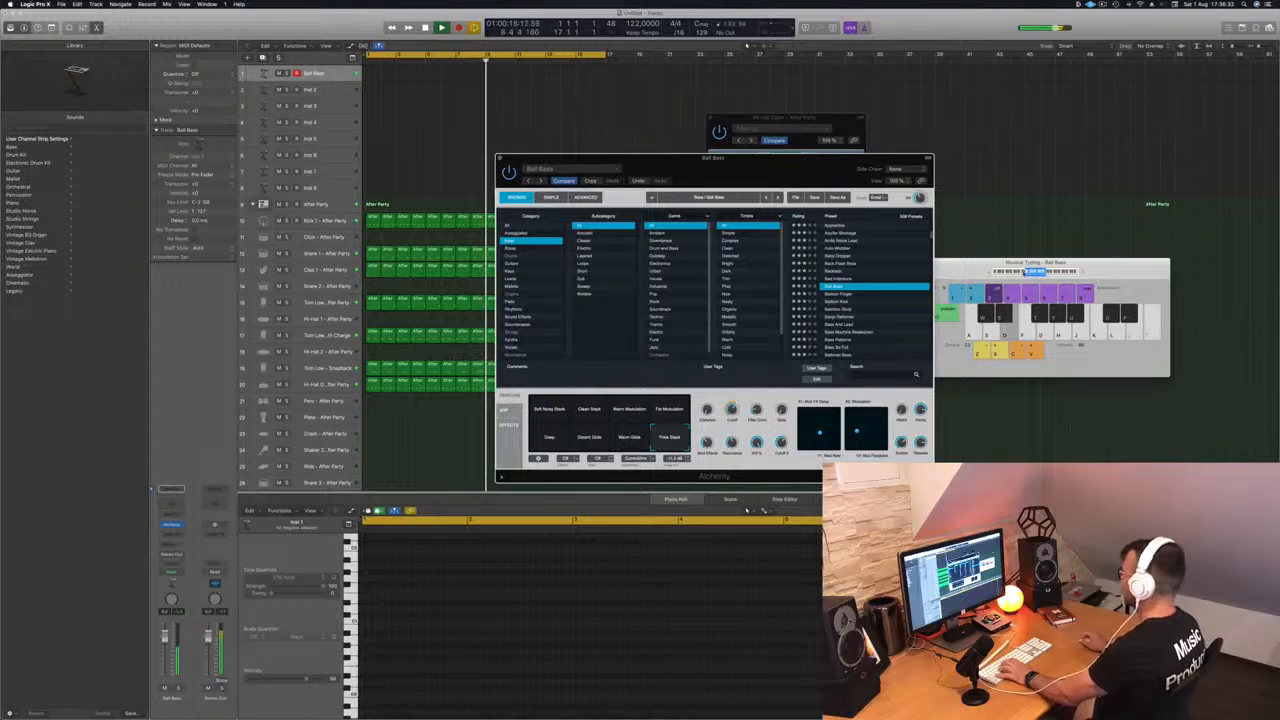
Step: Shift the Musical Typing octave range and play repeated test notes with Ball Bass's Thick Stack variation
{"action": "mouse_move", "coordinate": [1037, 274]}
{"action": "left_mouse_down"}
{"action": "mouse_move", "coordinate": [1052, 273]}
{"action": "mouse_move", "coordinate": [1014, 274]}
{"action": "left_mouse_up"}
{"action": "key", "text": "f"}
{"action": "key", "text": "f"}
{"action": "key", "text": "f"}
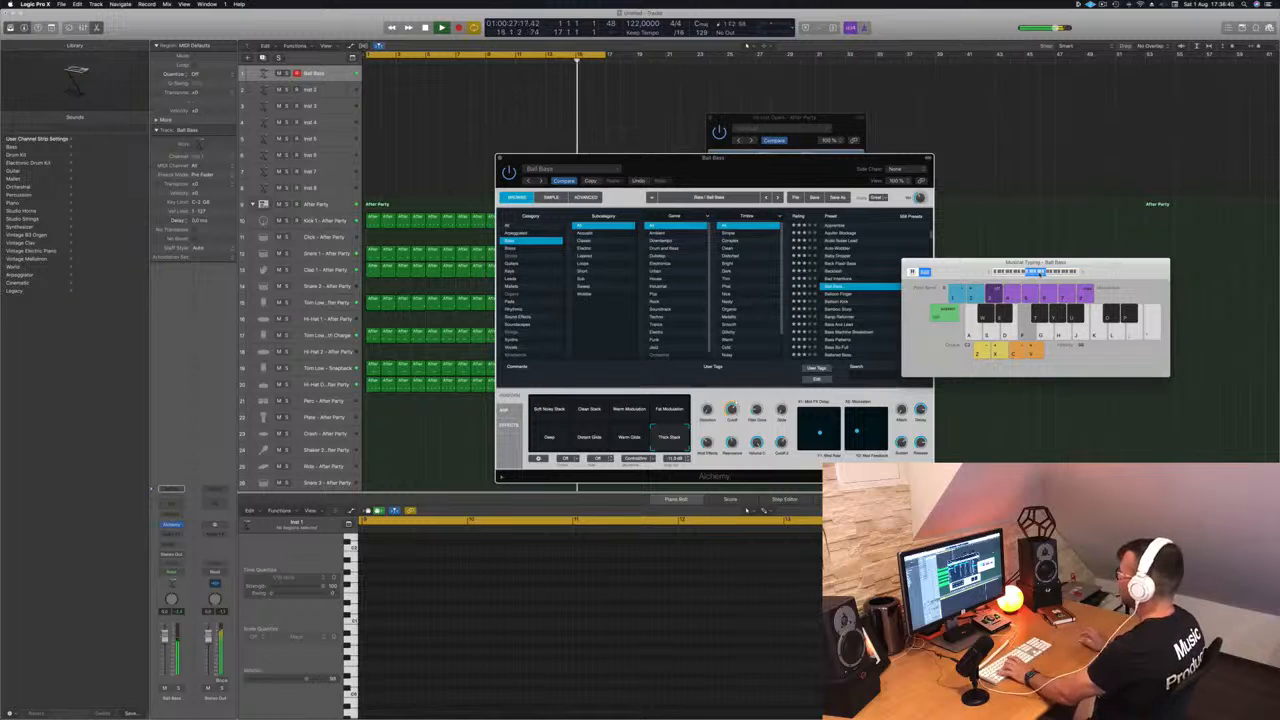
Step: Try the bass presets from Balloon Finger down to Bass Machine Breakdown, including Balloon Kick, Banjo Reformer and Bass And Lead
{"action": "left_click", "coordinate": [843, 295]}
{"action": "left_click", "coordinate": [843, 295]}
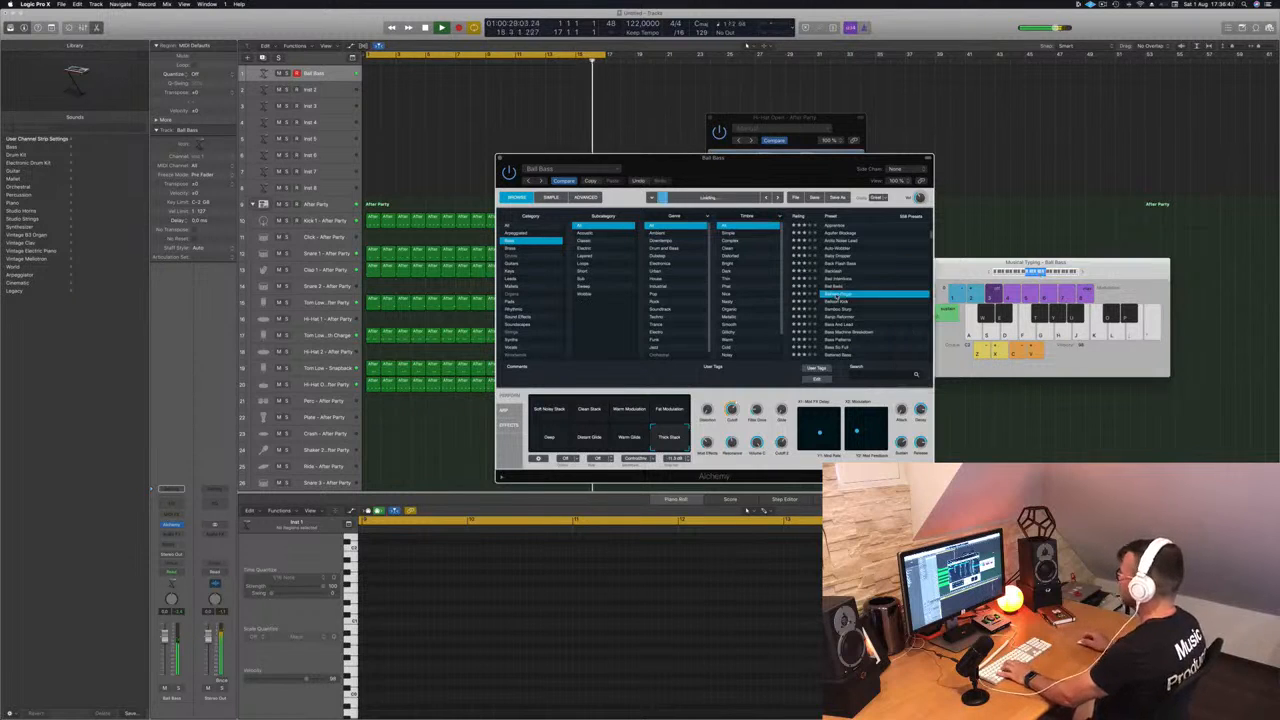
{"action": "left_click", "coordinate": [833, 302]}
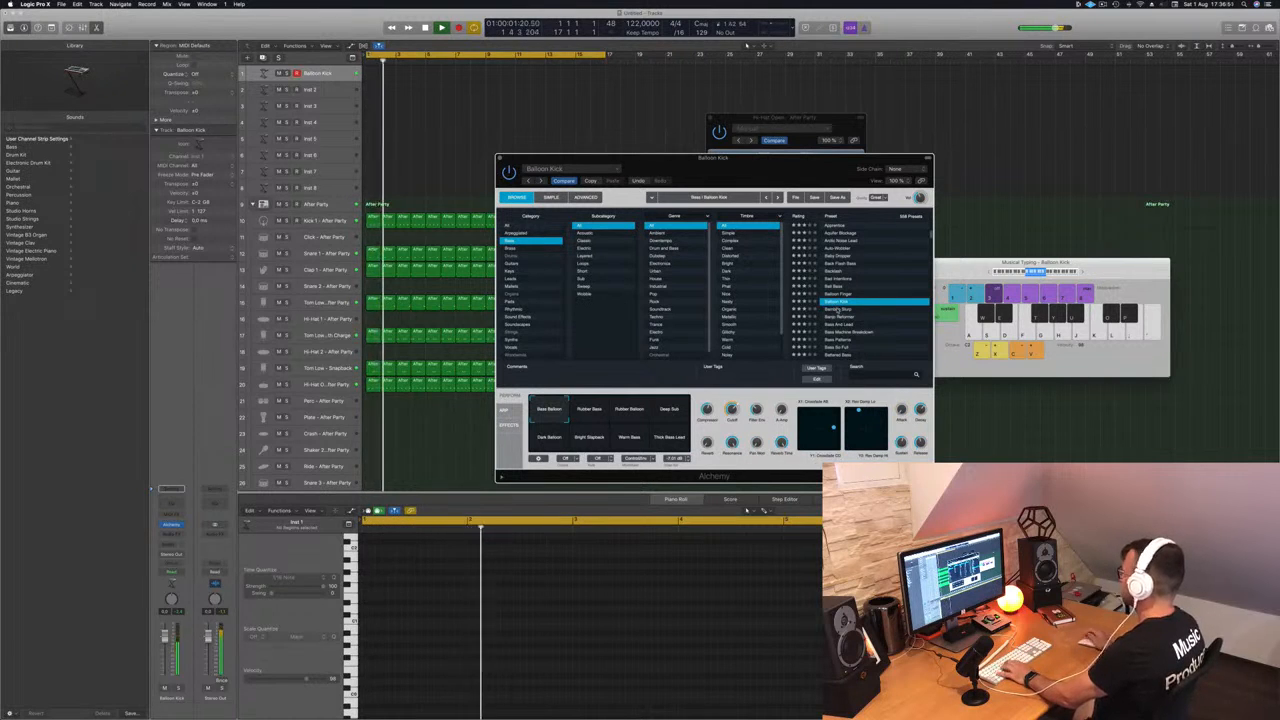
{"action": "left_click", "coordinate": [831, 310]}
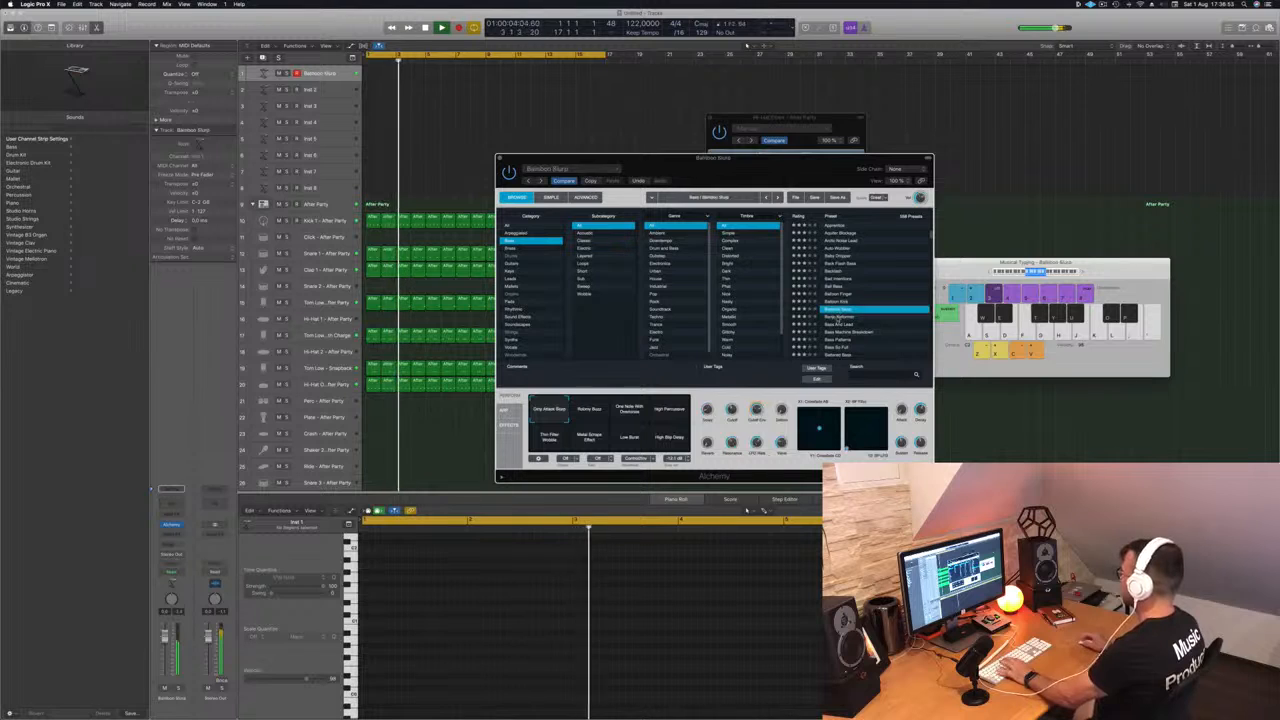
{"action": "left_click", "coordinate": [833, 317]}
{"action": "left_click", "coordinate": [845, 325]}
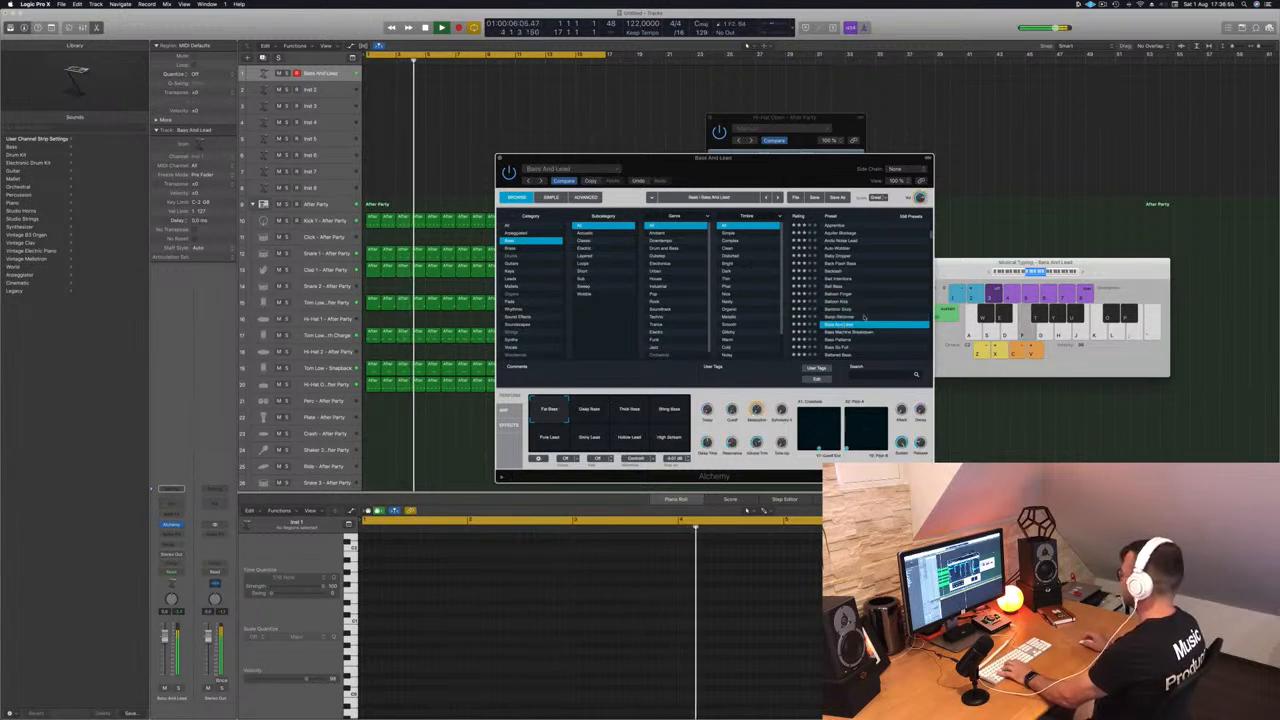
{"action": "scroll", "coordinate": [847, 303], "scroll_direction": "down", "scroll_amount": 3}
{"action": "left_click", "coordinate": [847, 297]}
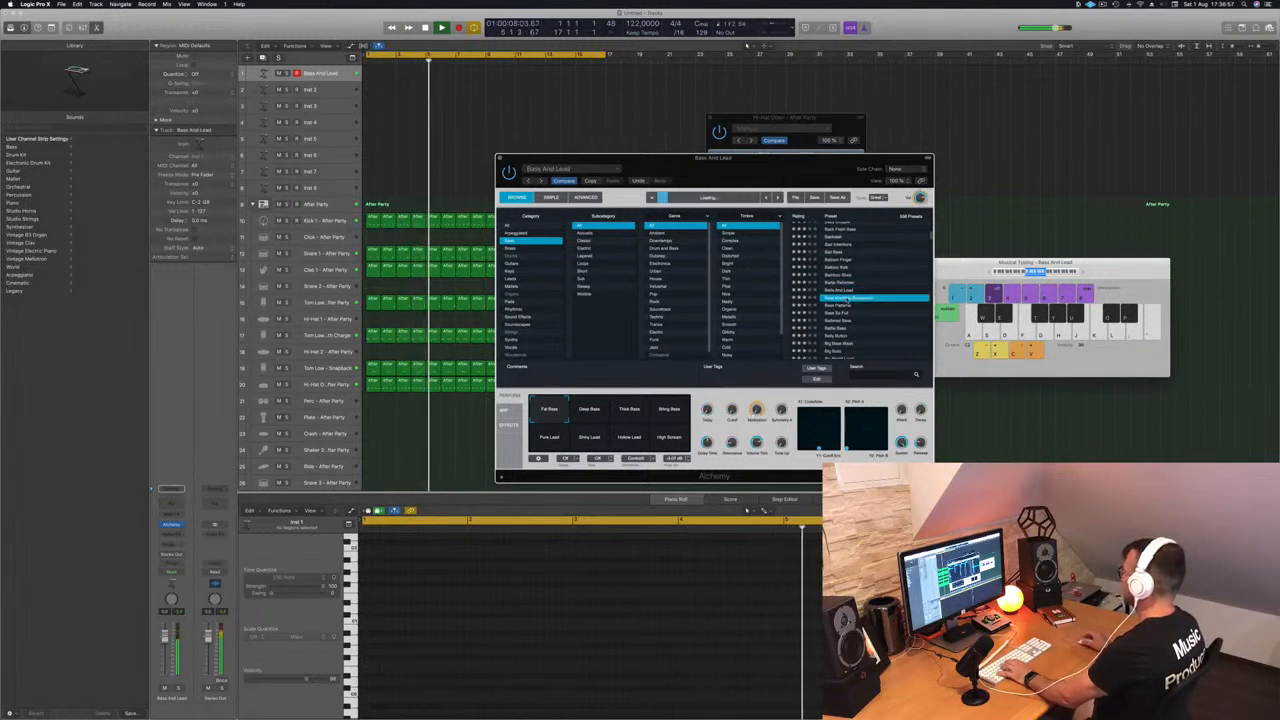
Step: Try the Bass Patterns and Bass So Full presets, moving the Musical Typing octave range down and back up with Bass So Full
{"action": "left_click", "coordinate": [845, 305]}
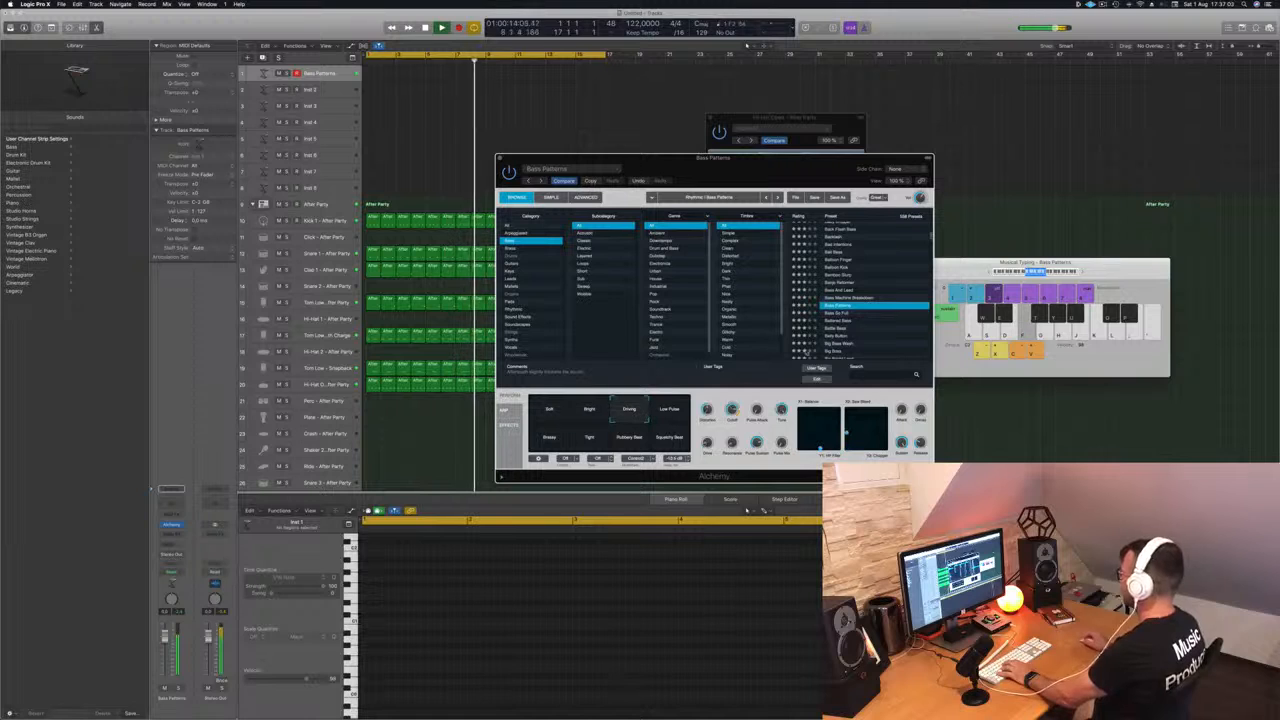
{"action": "left_click", "coordinate": [845, 314]}
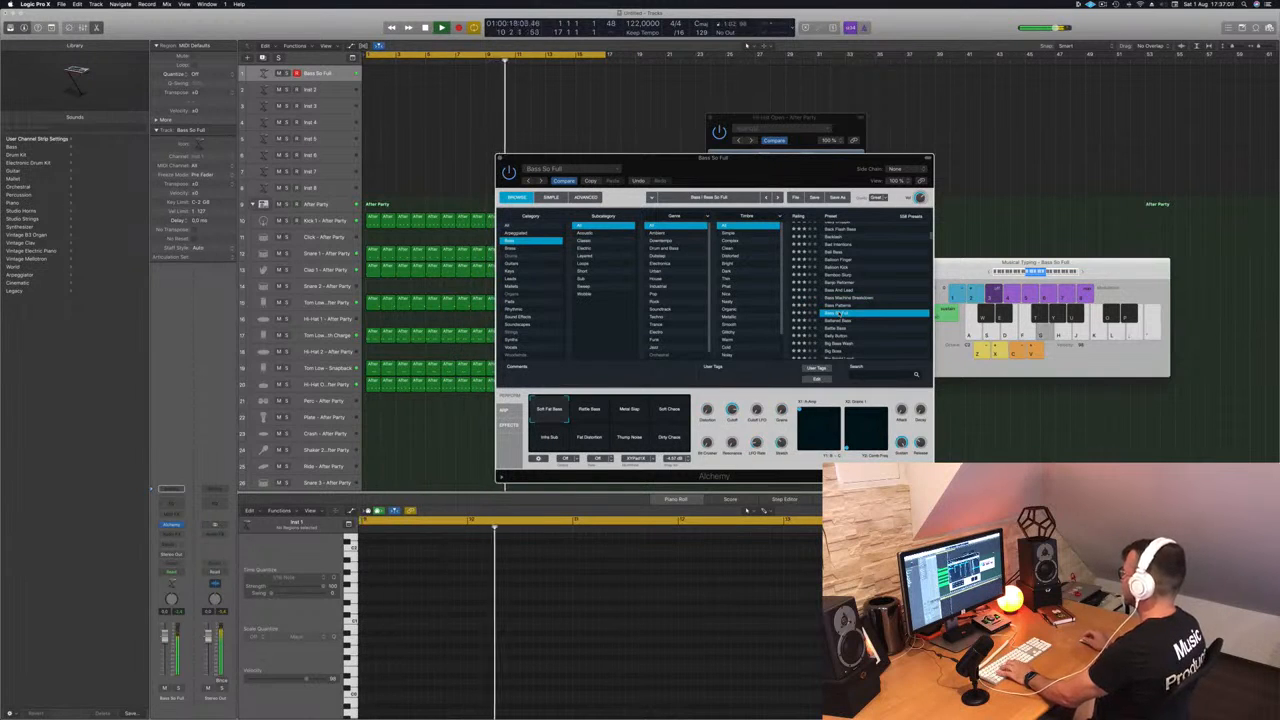
{"action": "left_click", "coordinate": [1023, 272]}
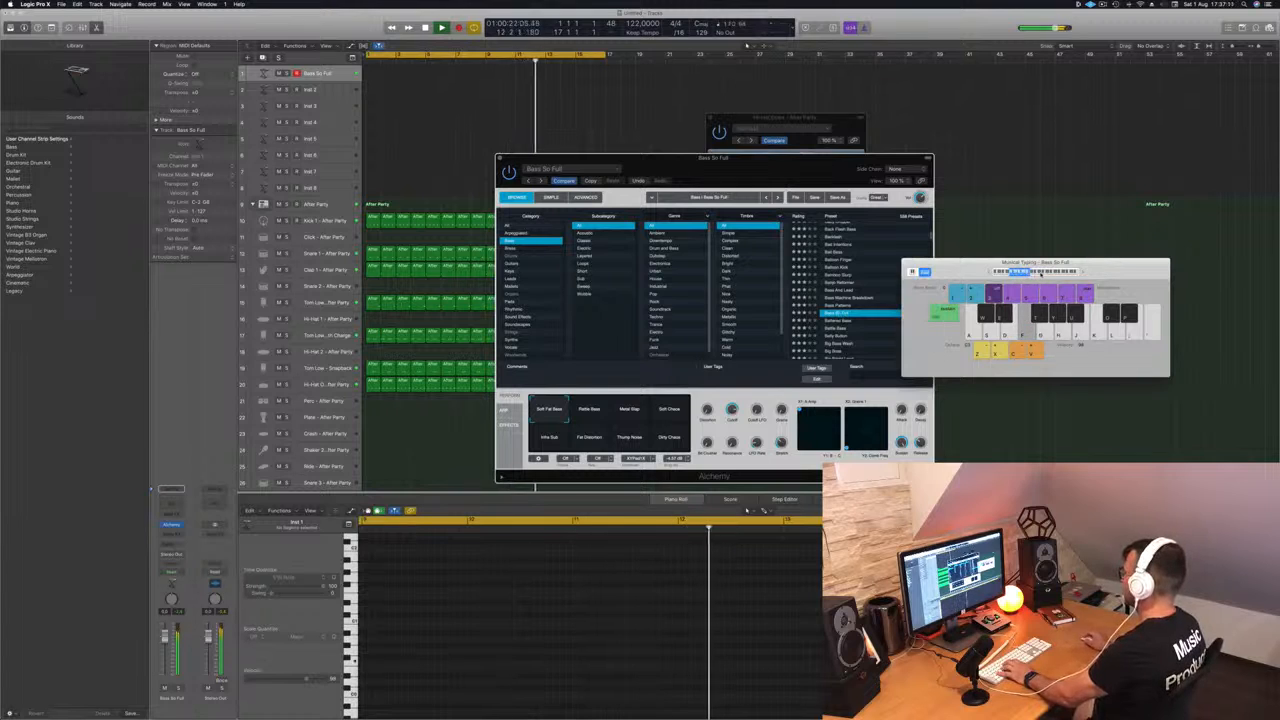
{"action": "left_click", "coordinate": [1082, 272]}
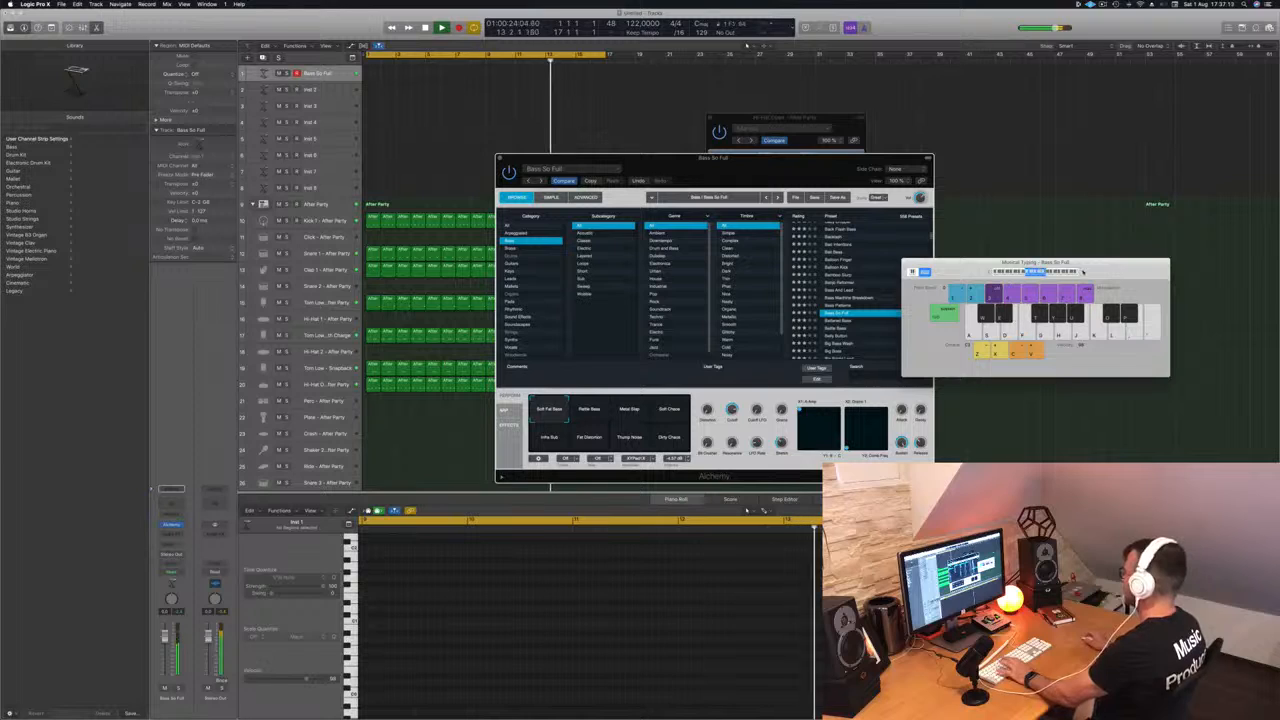
Step: Audition Bass So Full's Rattle Bass, Soft Chaos and Infra Sub variations and restart playback from the beginning
{"action": "left_click", "coordinate": [591, 410]}
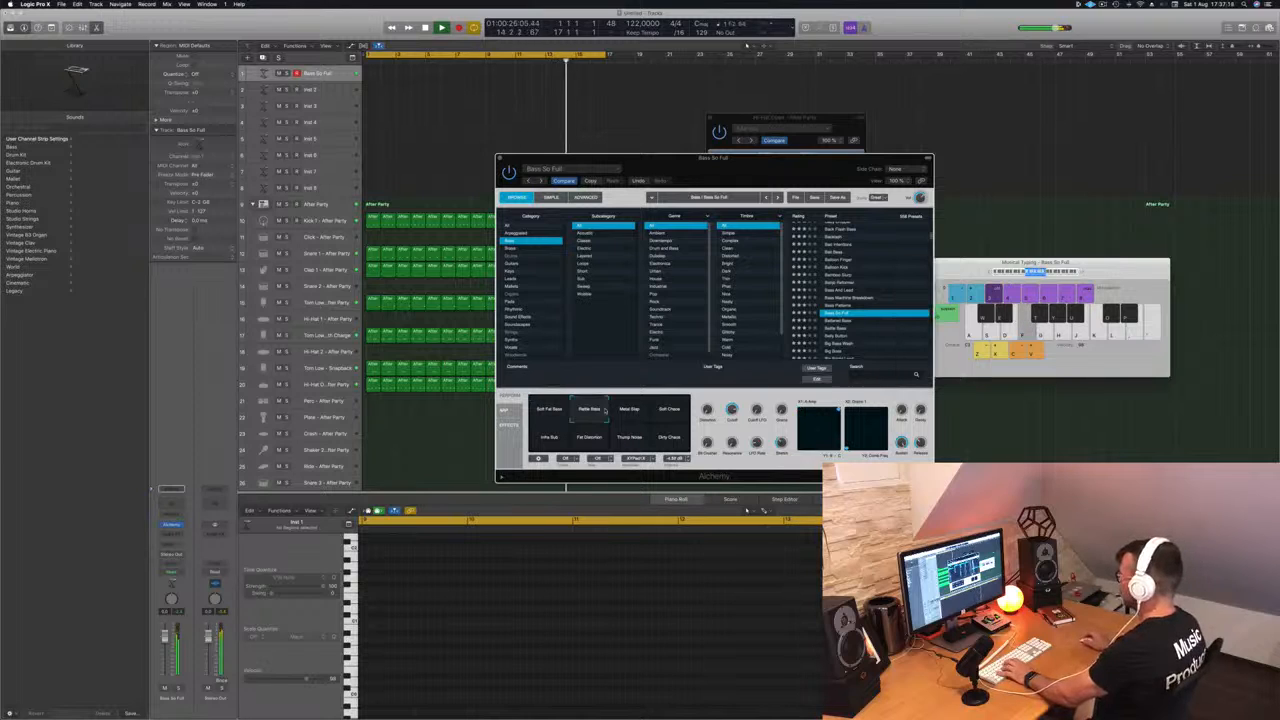
{"action": "left_click", "coordinate": [672, 412]}
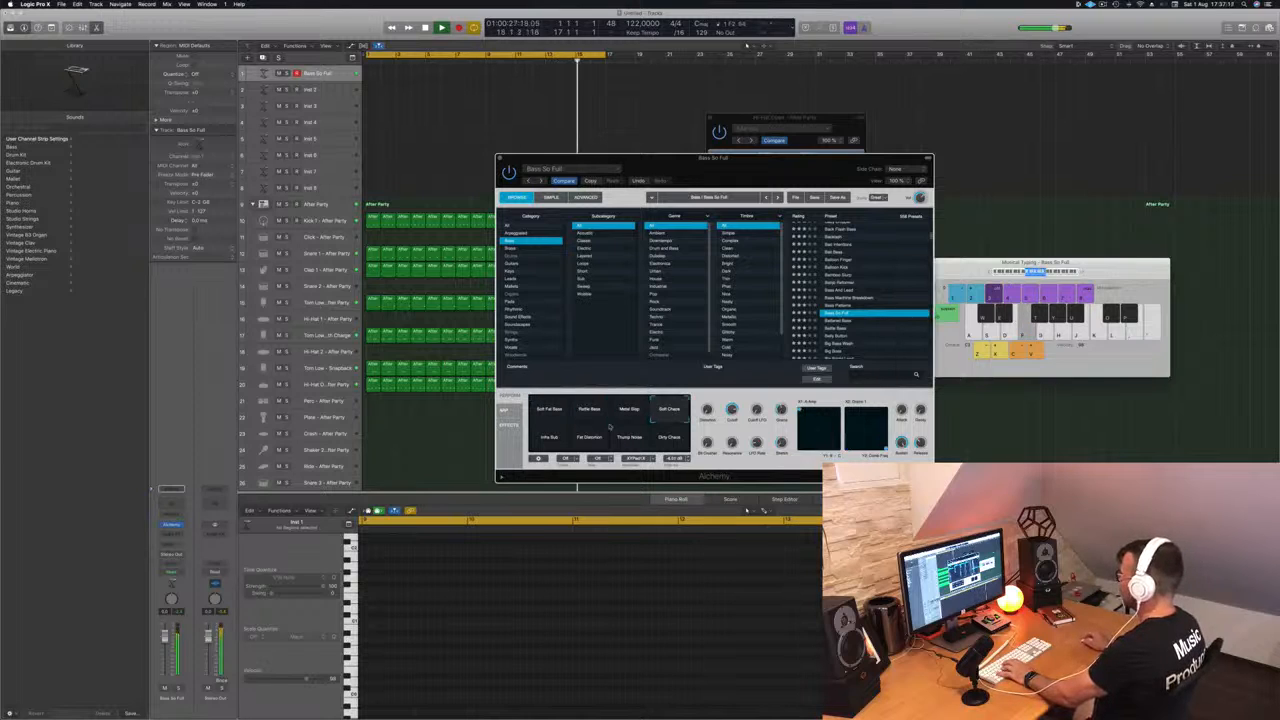
{"action": "left_click", "coordinate": [545, 439]}
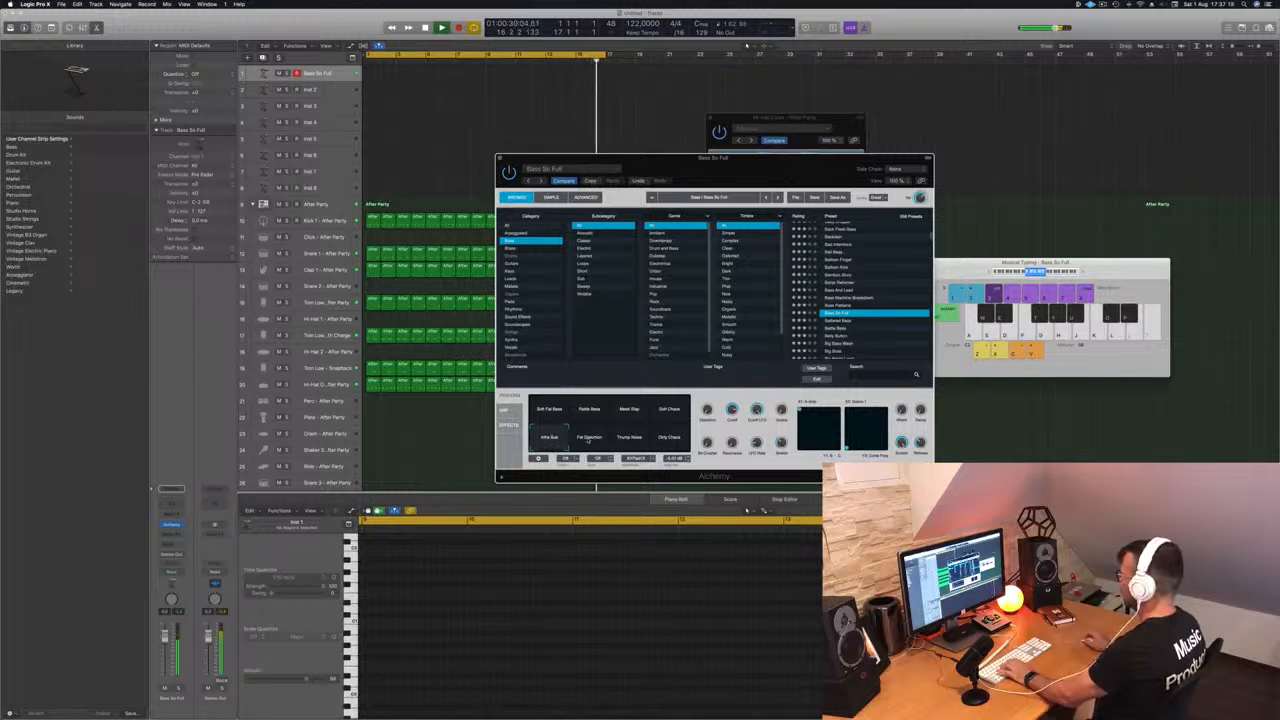
{"action": "key", "text": "Return"}
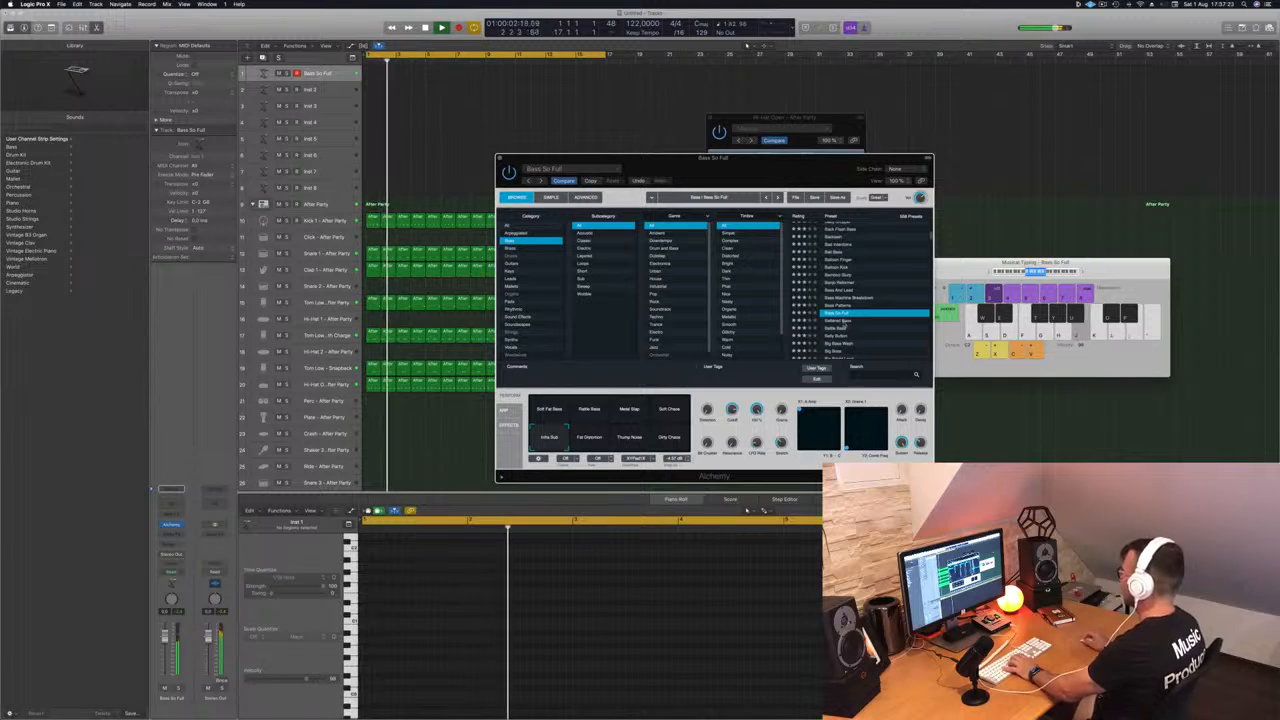
Step: Try Battered Bass with test notes in a lower octave, including its Buzzy variation
{"action": "left_click", "coordinate": [842, 321]}
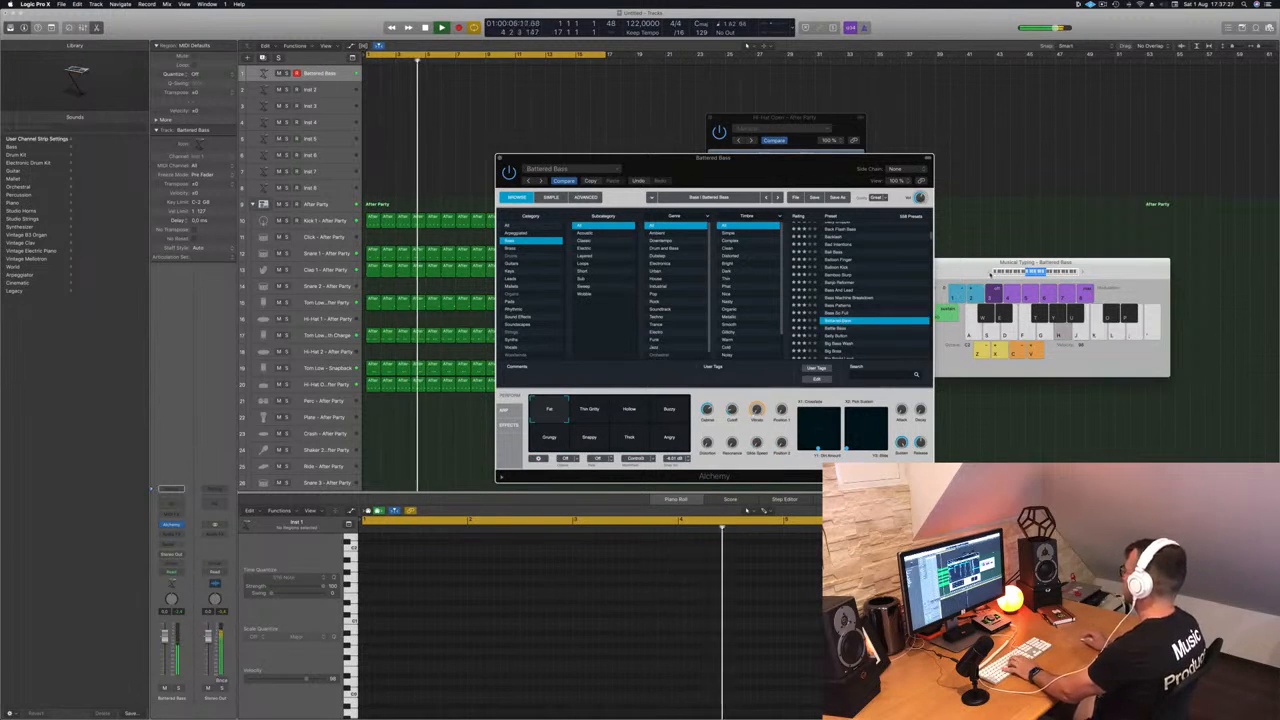
{"action": "key", "text": "z"}
{"action": "key", "text": "h"}
{"action": "left_click", "coordinate": [670, 410]}
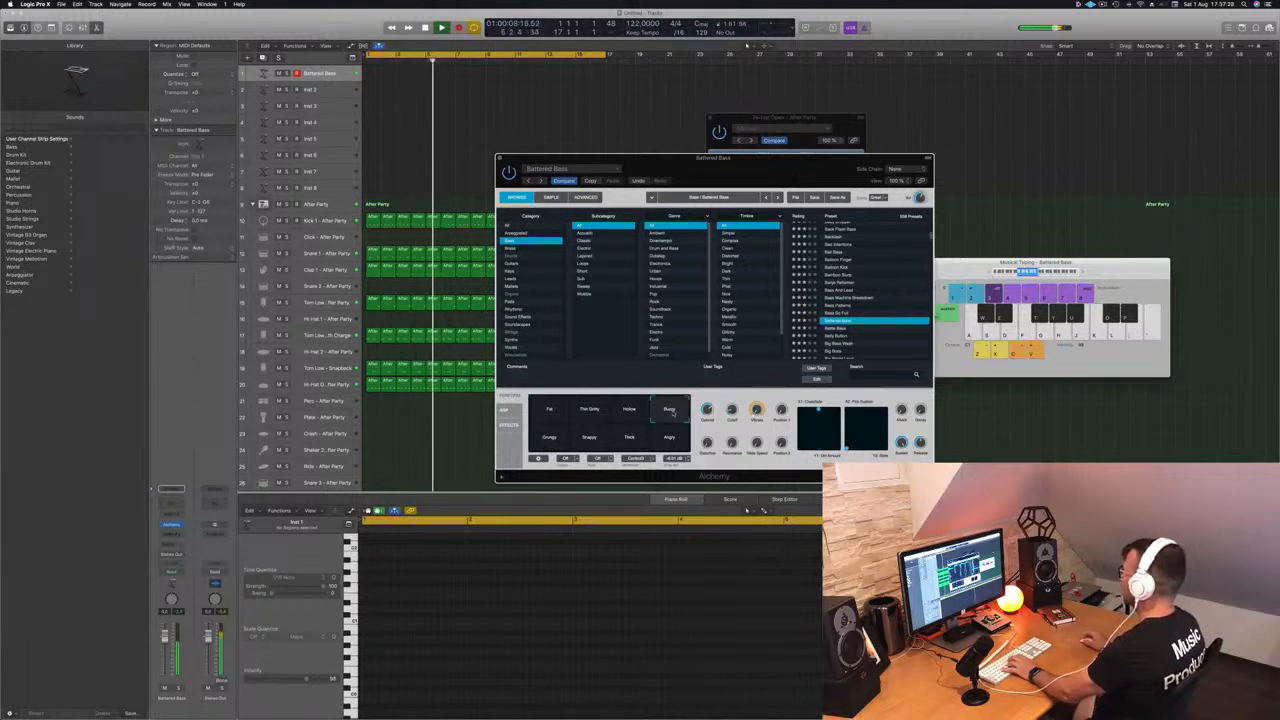
Step: Try Battle Bass and Belly Button, playing test notes with Belly Button's Bright Attack and Aggressive Attack variations
{"action": "left_click", "coordinate": [840, 329]}
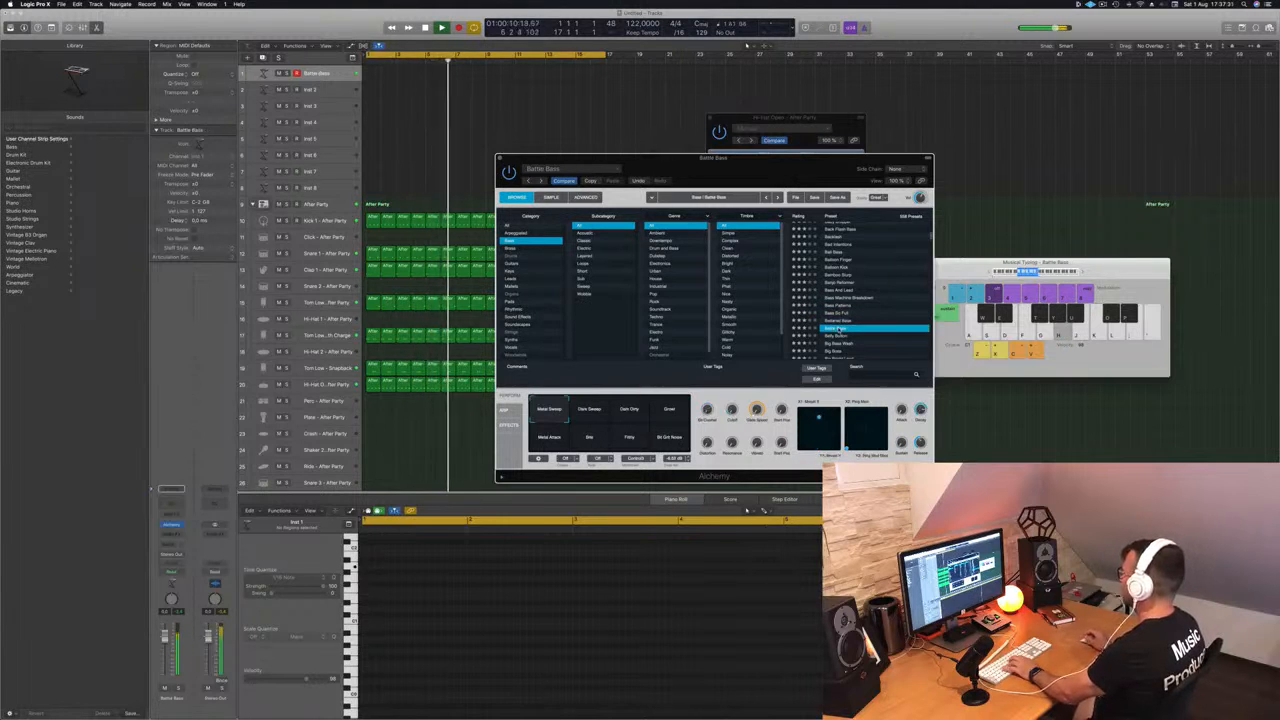
{"action": "left_click", "coordinate": [837, 337]}
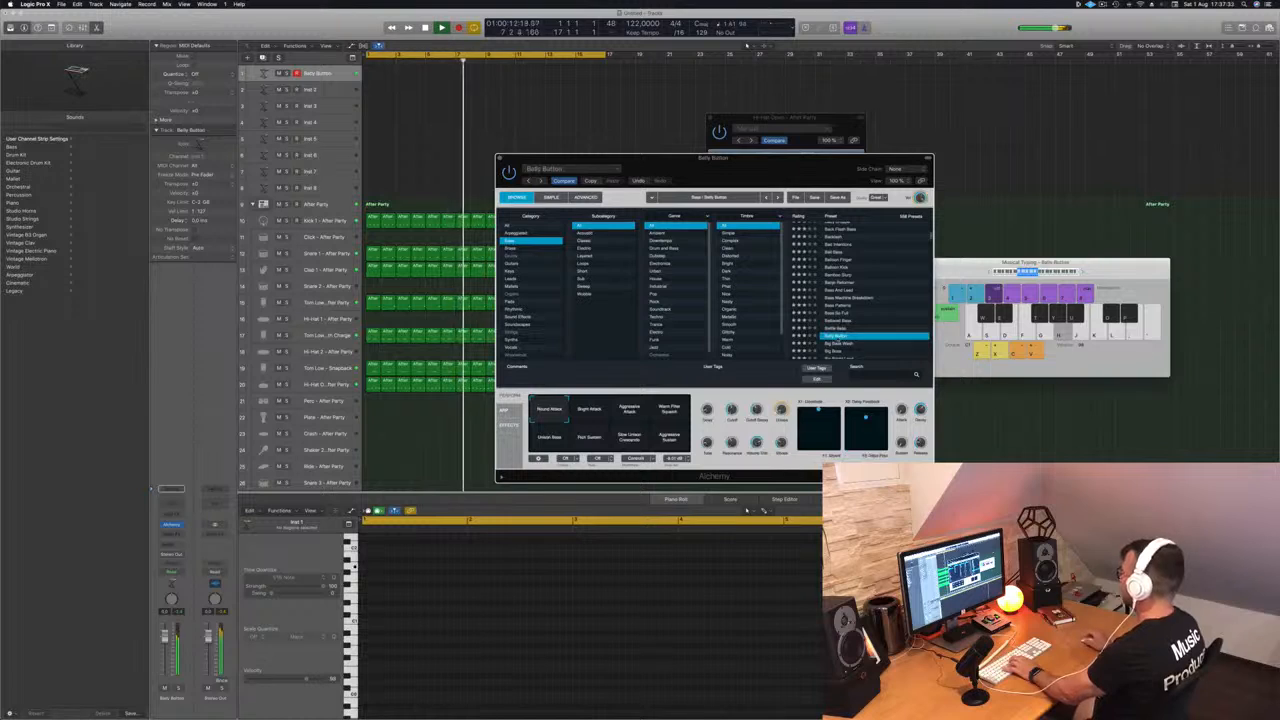
{"action": "scroll", "coordinate": [853, 306], "scroll_direction": "down", "scroll_amount": 2}
{"action": "left_click", "coordinate": [592, 406]}
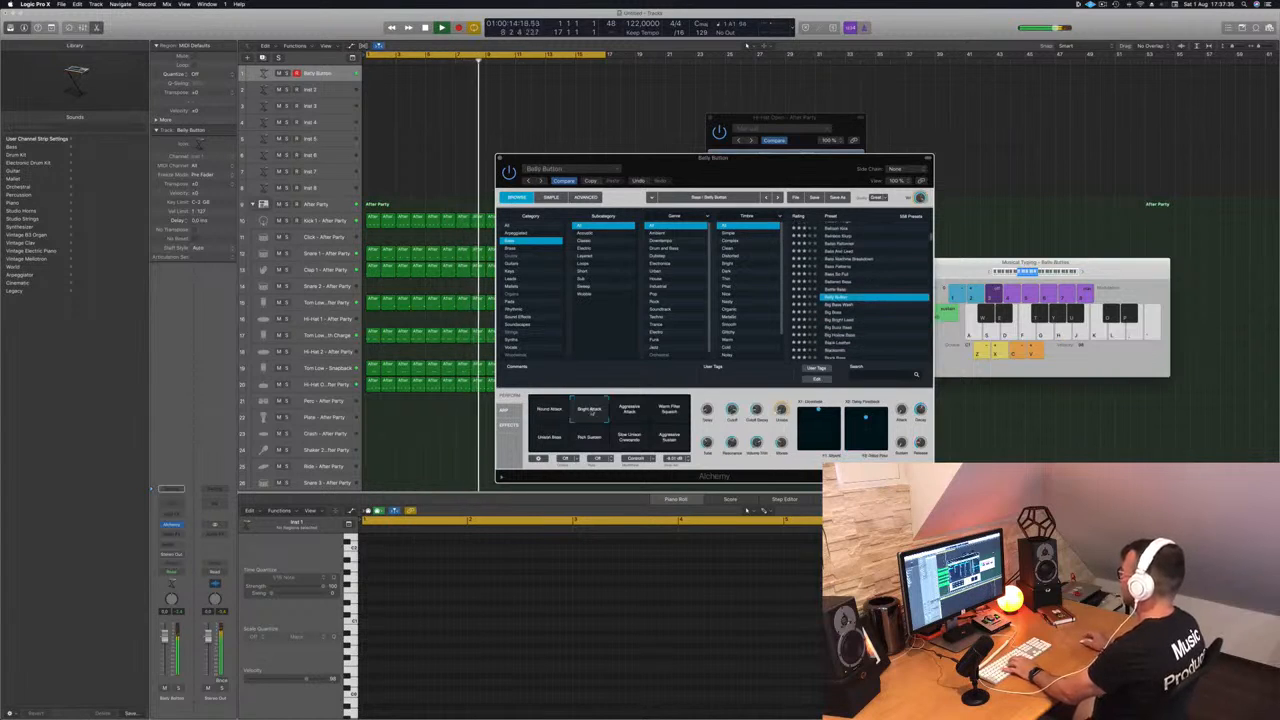
{"action": "key", "text": "h"}
{"action": "left_click", "coordinate": [629, 407]}
{"action": "key", "text": "j"}
{"action": "key", "text": "k"}
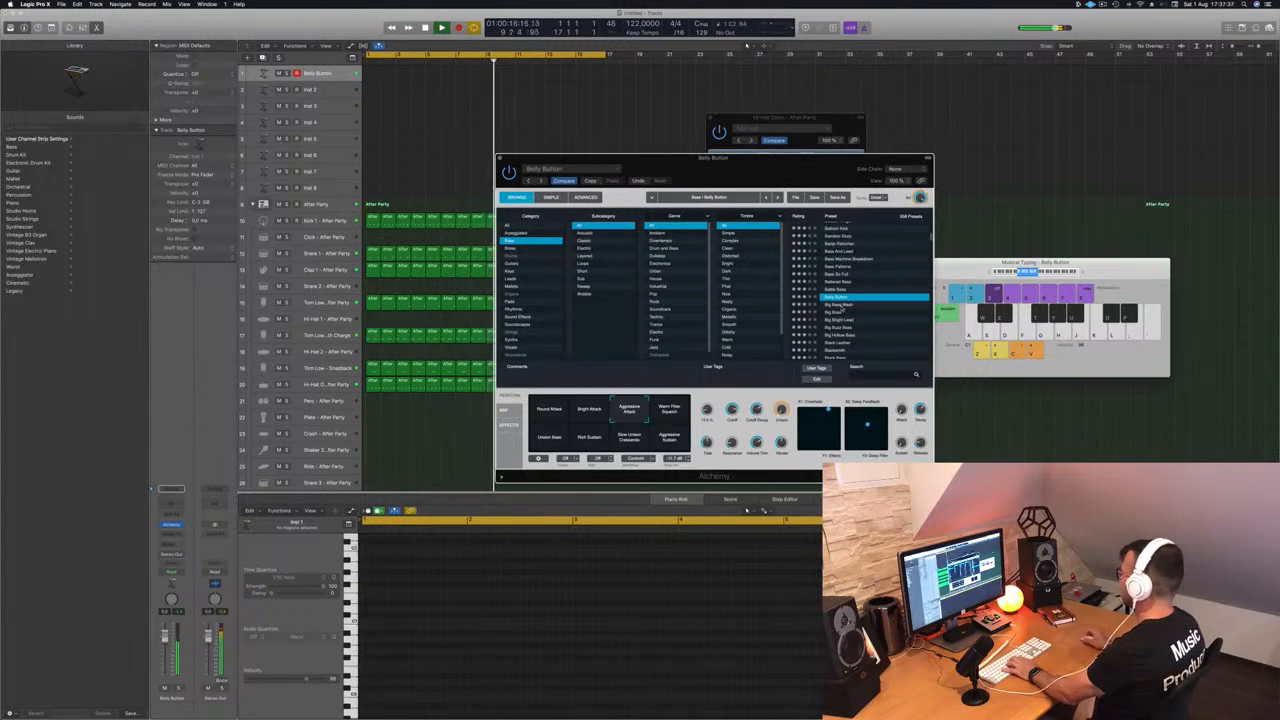
Step: Try the bass presets from Big Bass Wash down to Big Hollow Bass, including Big Bright Lead
{"action": "left_click", "coordinate": [842, 305]}
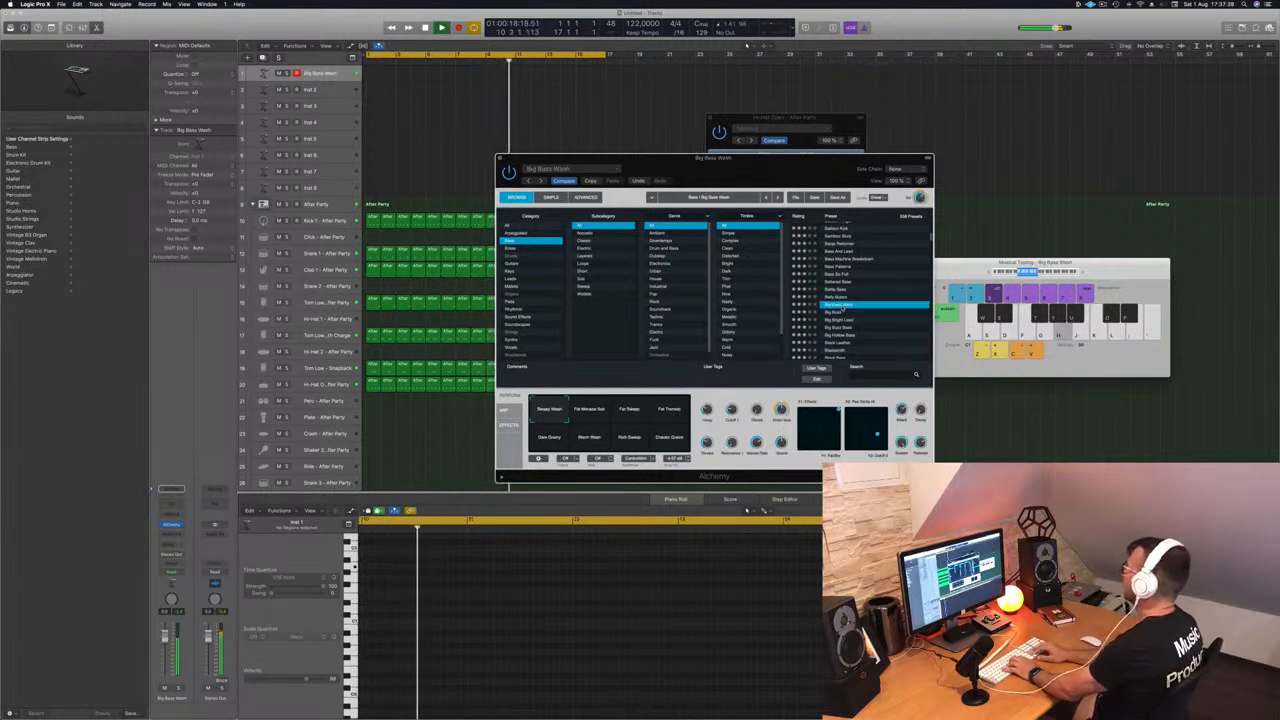
{"action": "left_click", "coordinate": [842, 311]}
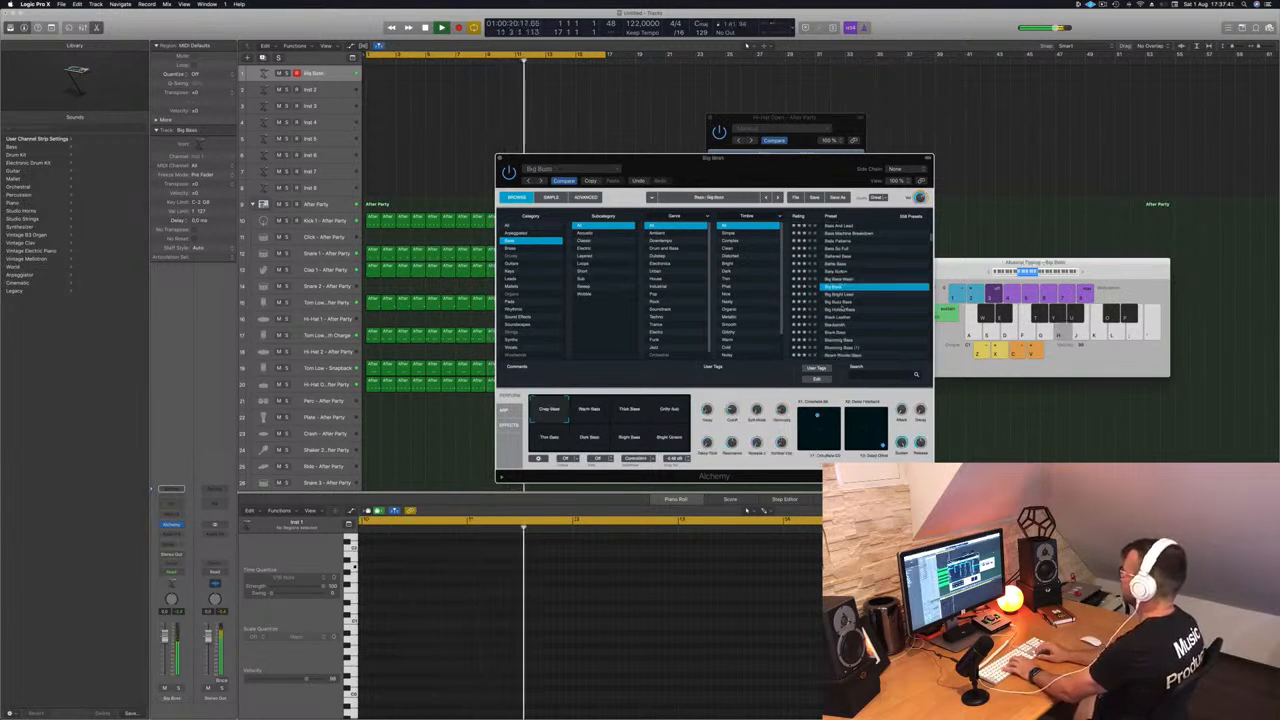
{"action": "key", "text": "Down"}
{"action": "key", "text": "Down"}
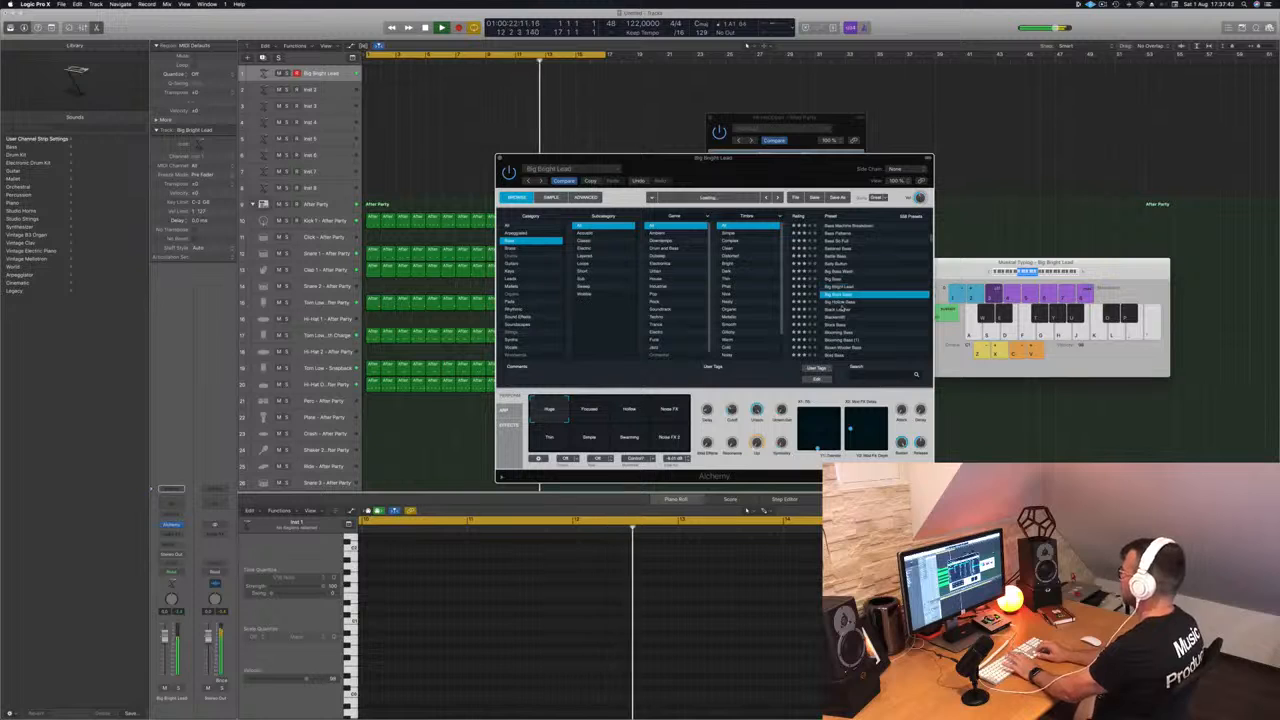
{"action": "key", "text": "Down"}
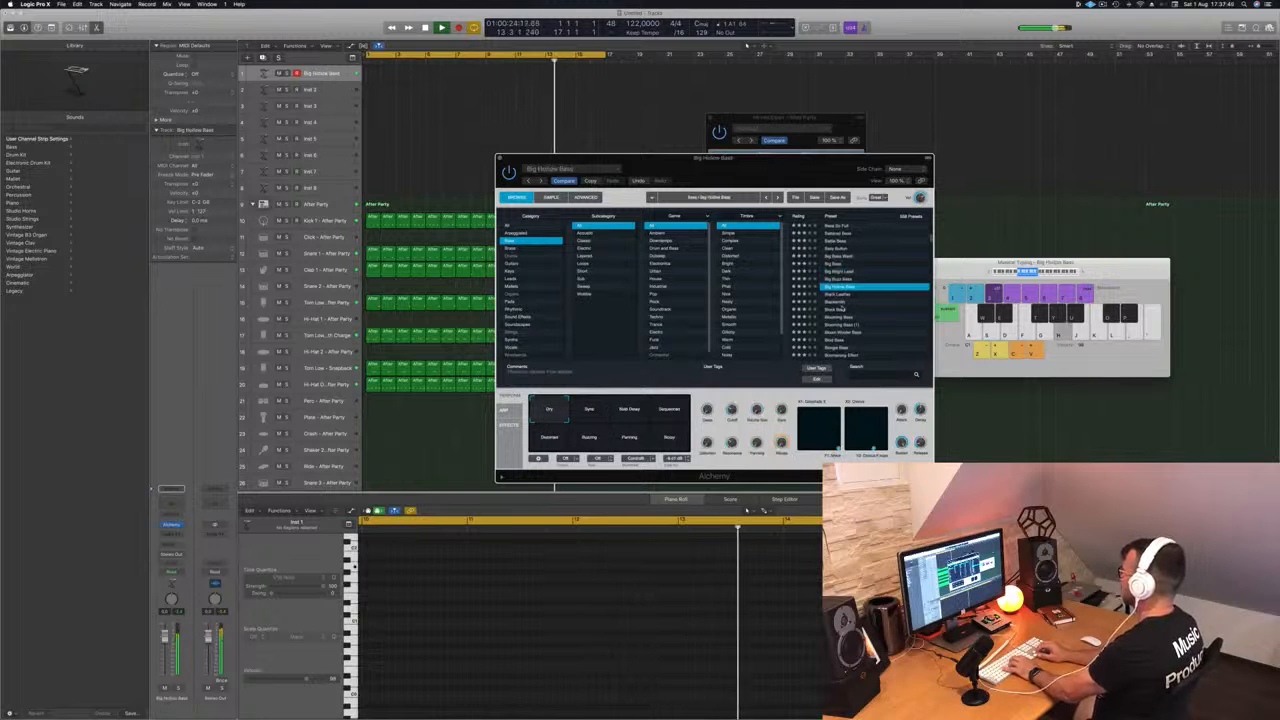
Step: Try the bass presets from Black Leather down to Blooming Bass and shift the Musical Typing octave range
{"action": "key", "text": "Down"}
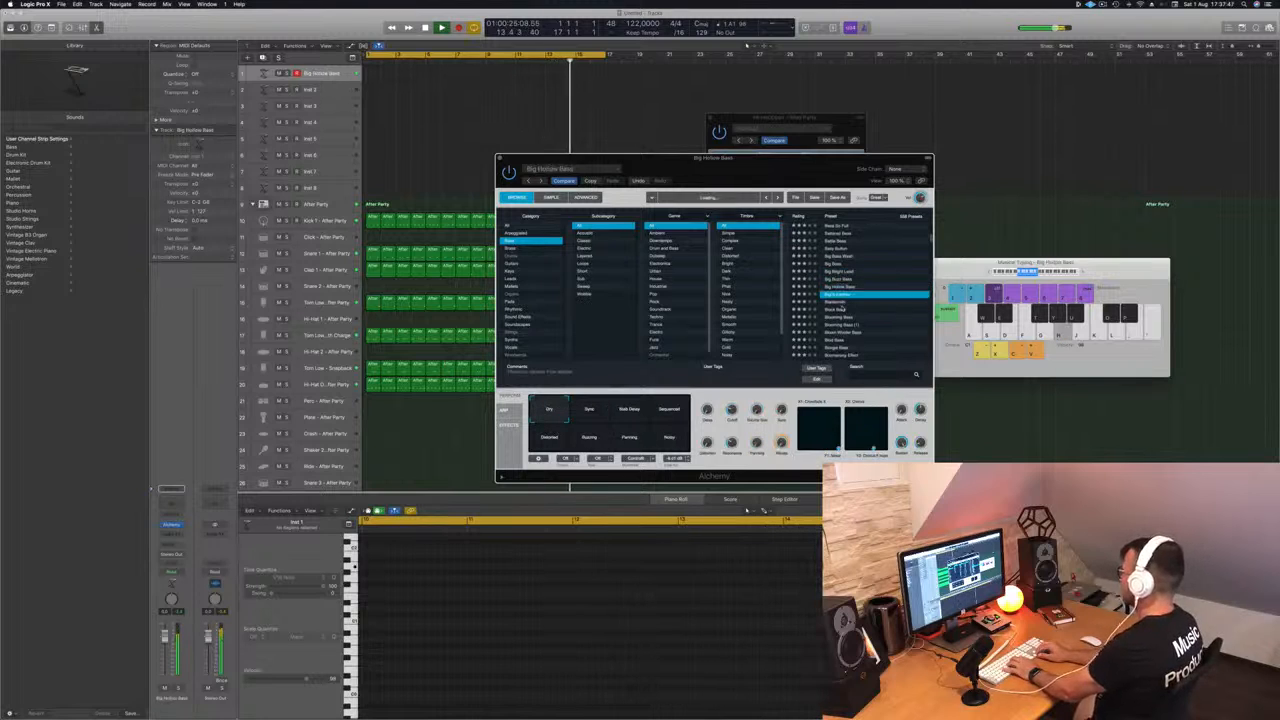
{"action": "key", "text": "Down"}
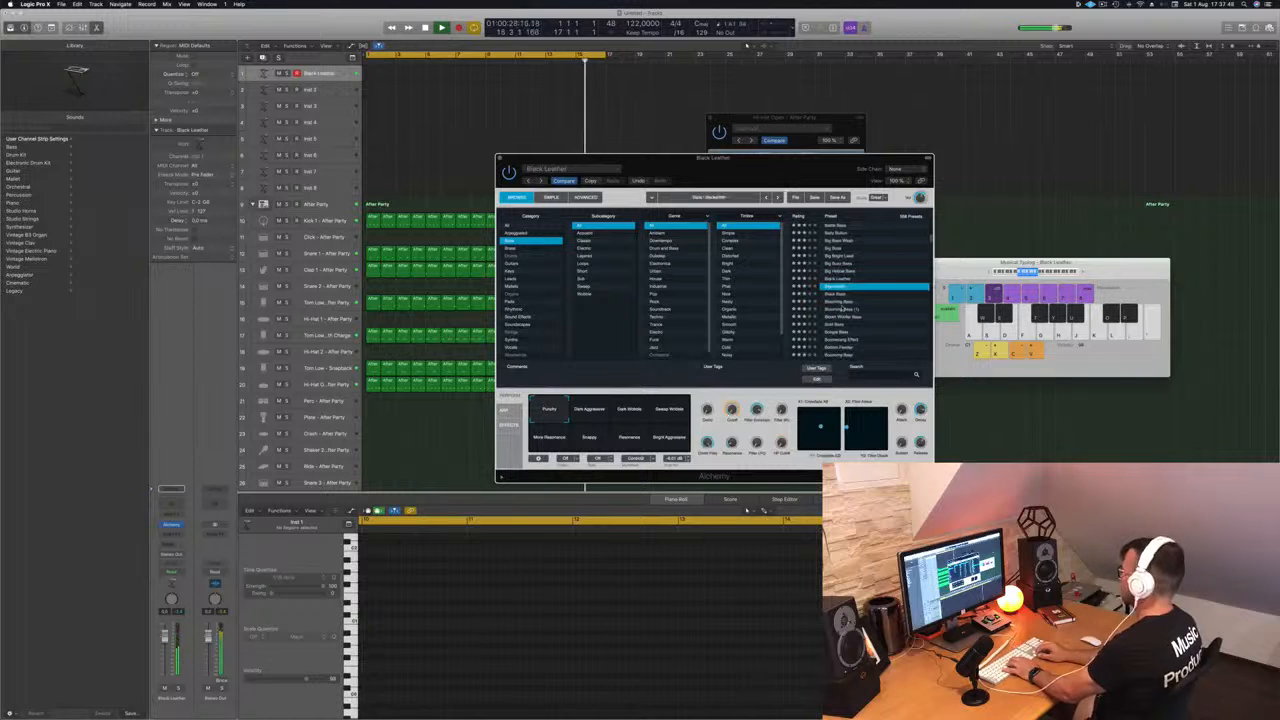
{"action": "key", "text": "Down"}
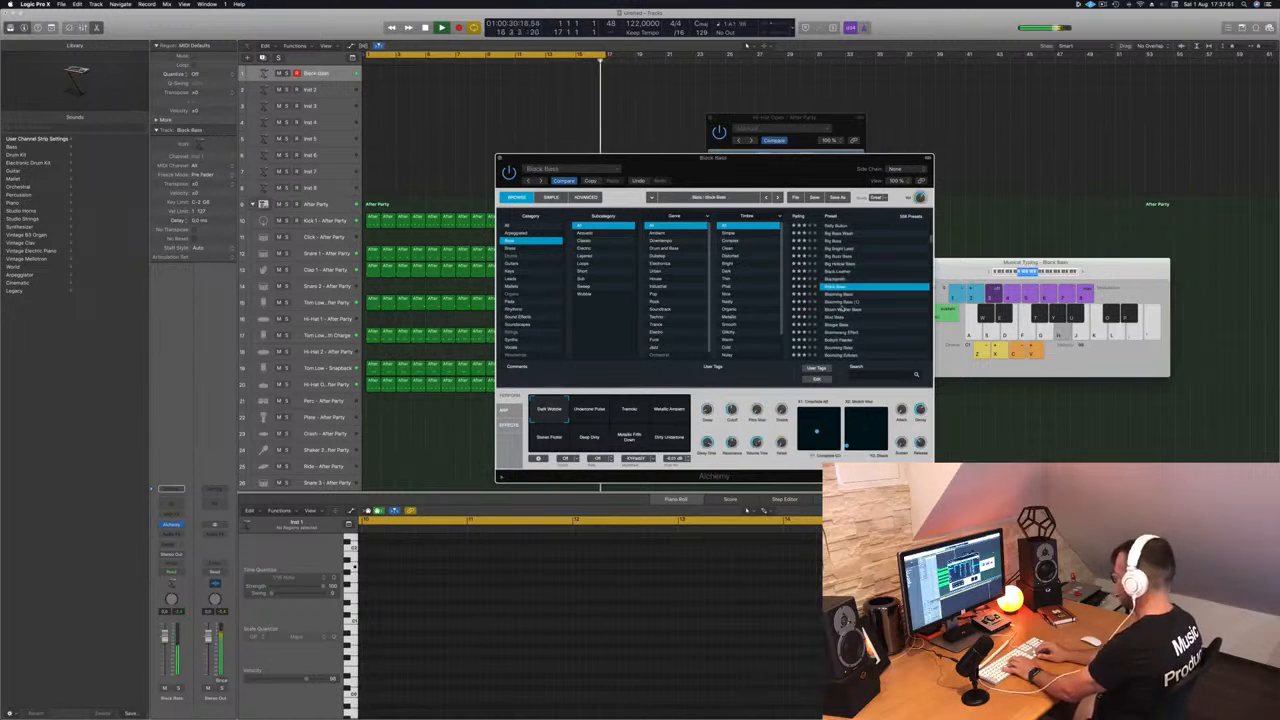
{"action": "key", "text": "Down"}
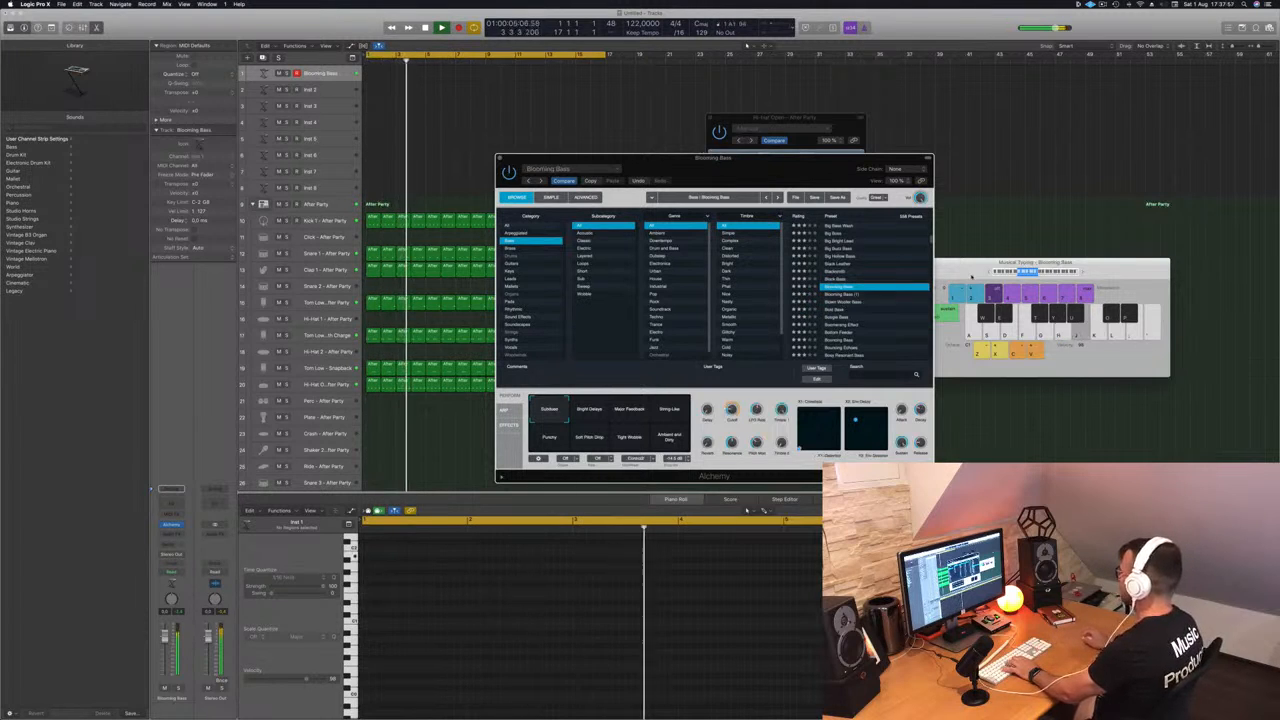
{"action": "left_click", "coordinate": [1075, 271]}
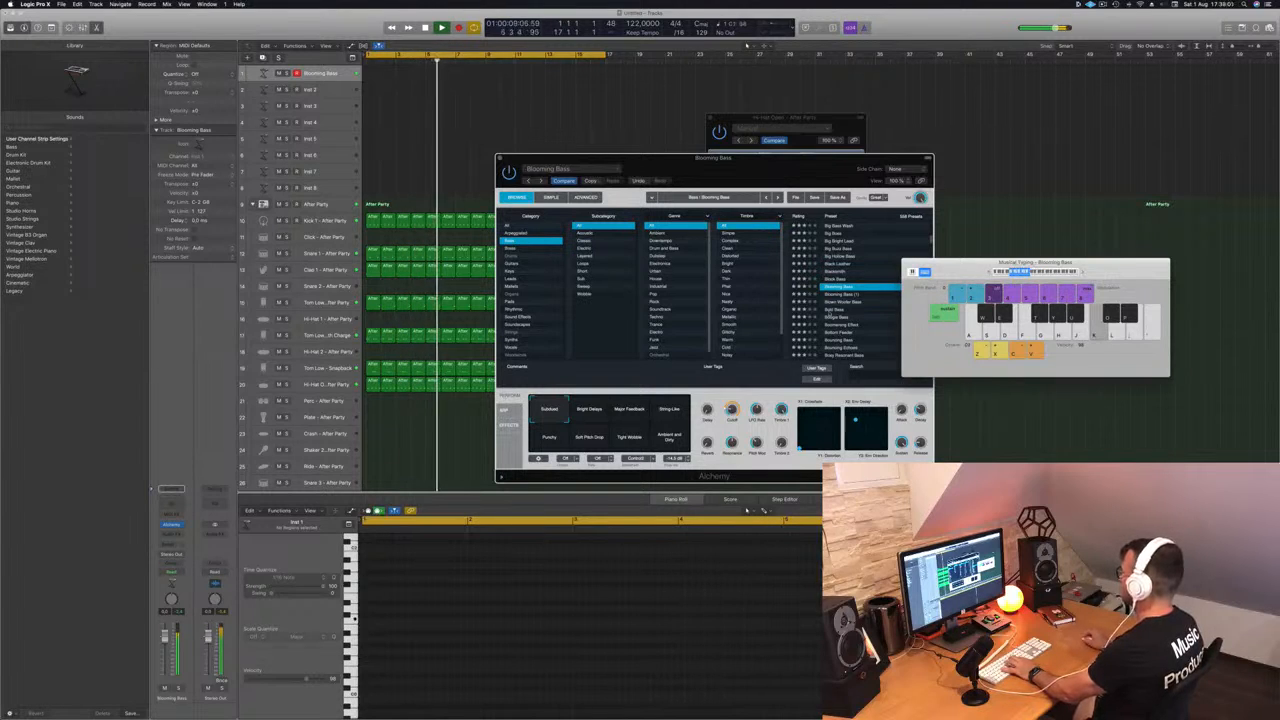
Step: Try the presets following Blooming Bass down to Bouncing Bass, including Bold Bass, Boogie Bass and Boomerang Effect
{"action": "left_click", "coordinate": [848, 295]}
{"action": "left_click", "coordinate": [843, 302]}
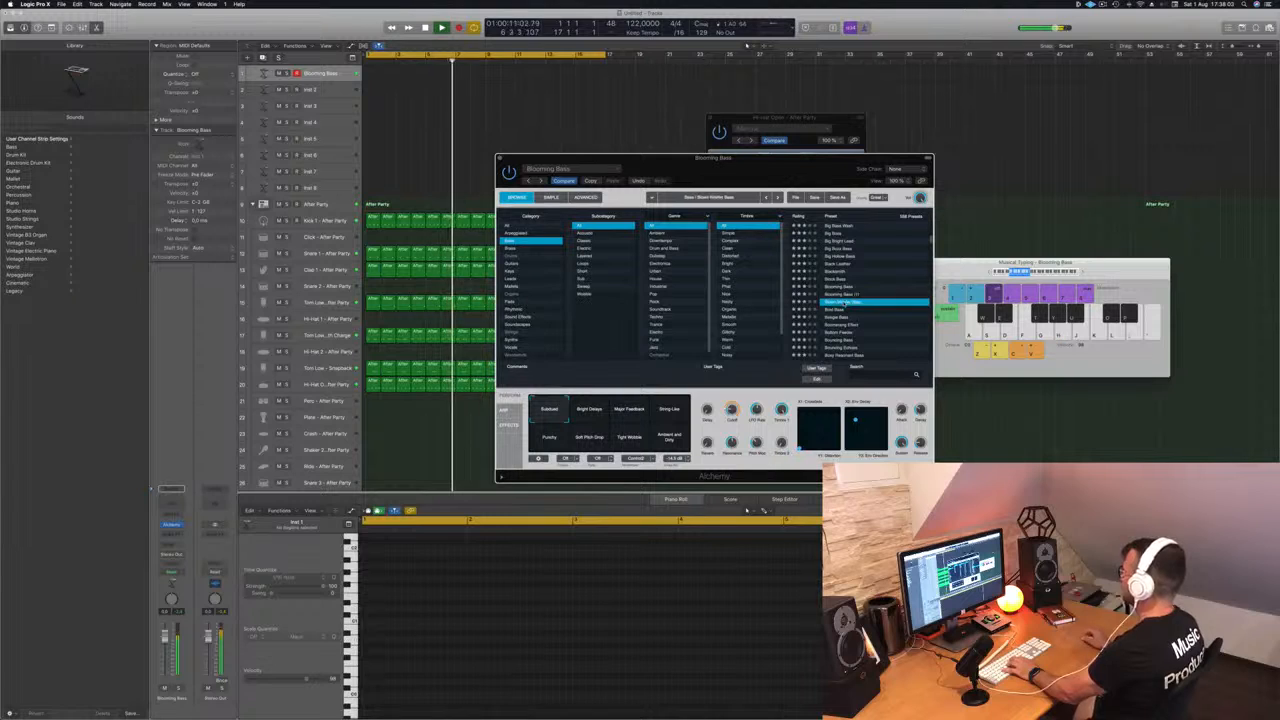
{"action": "key", "text": "Down"}
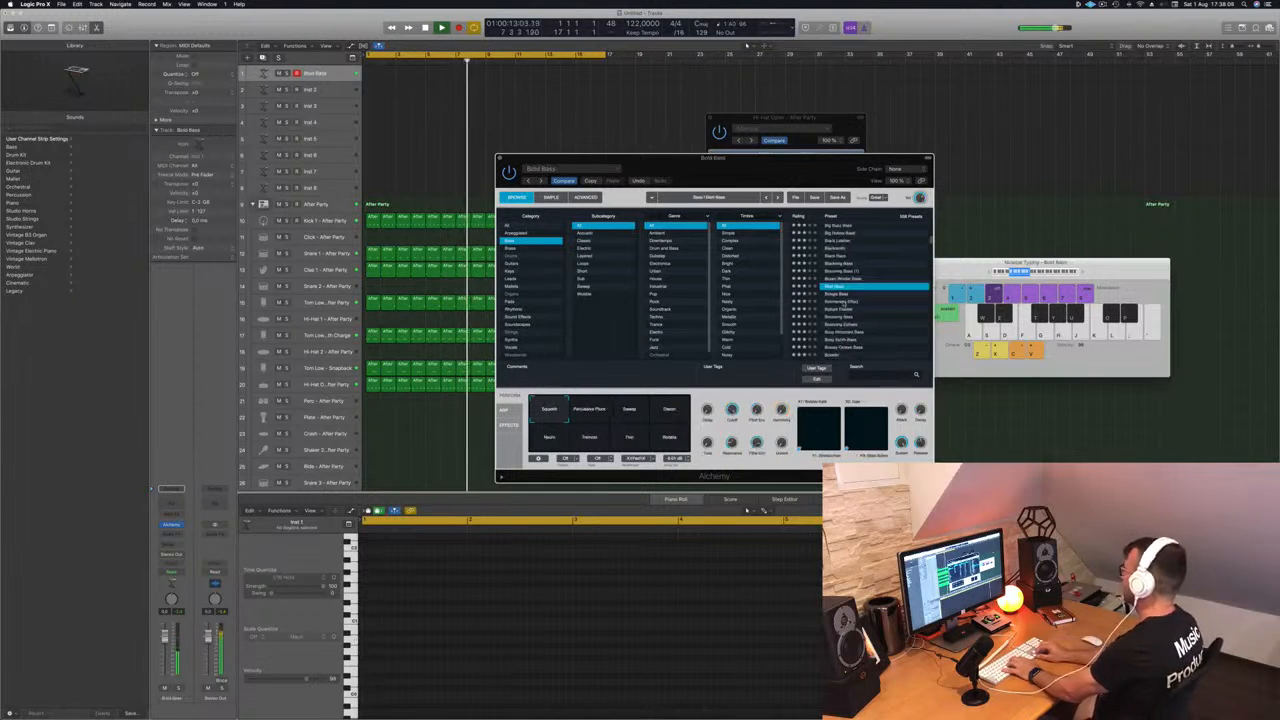
{"action": "key", "text": "Down"}
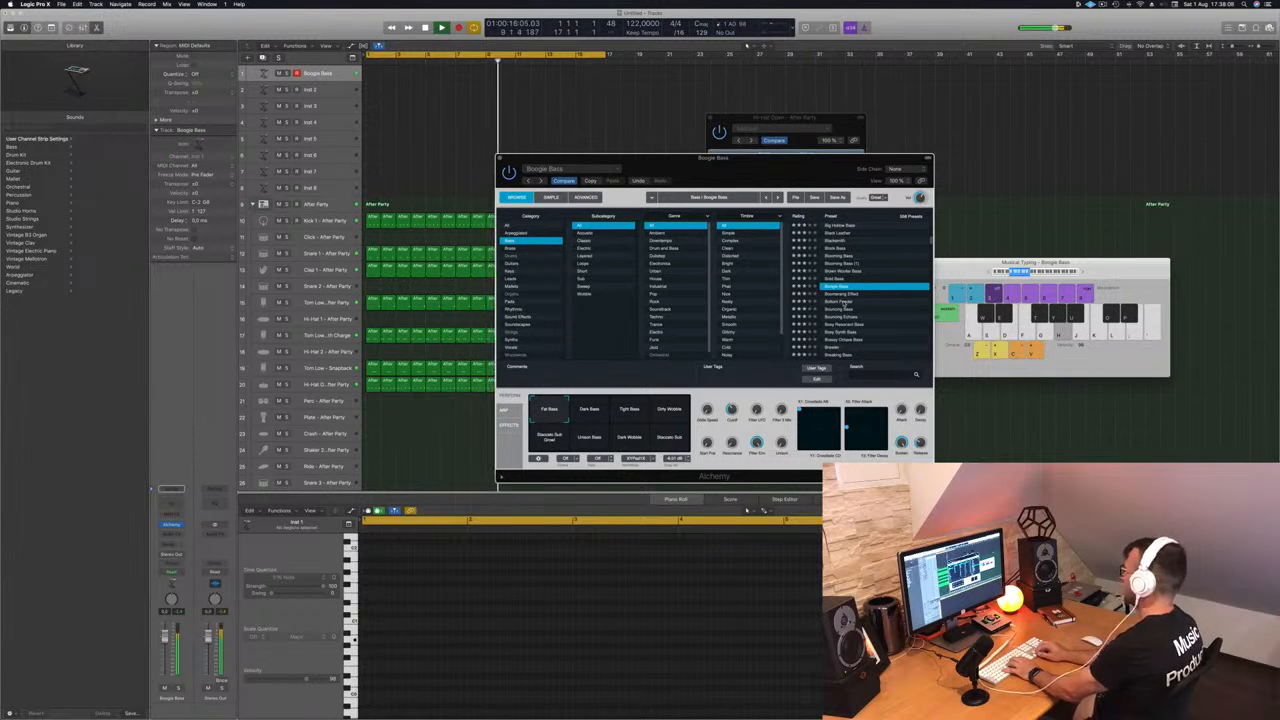
{"action": "key", "text": "Down"}
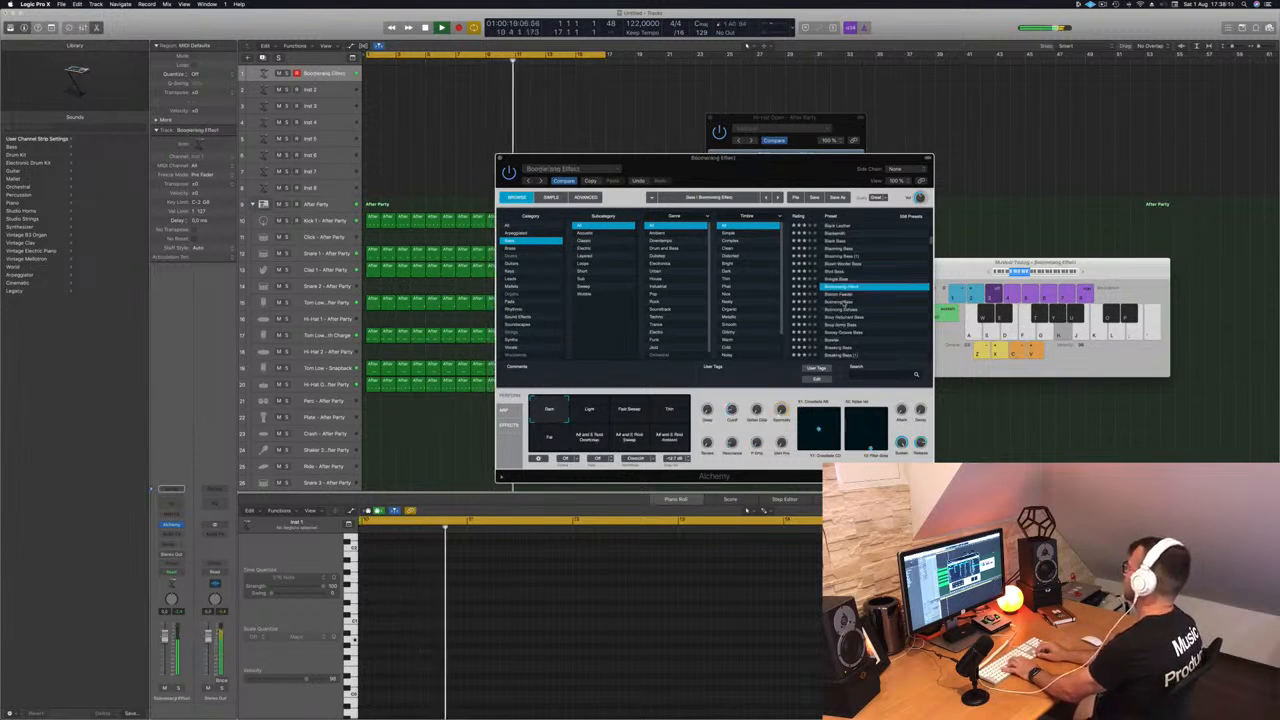
{"action": "key", "text": "Down"}
{"action": "key", "text": "Down"}
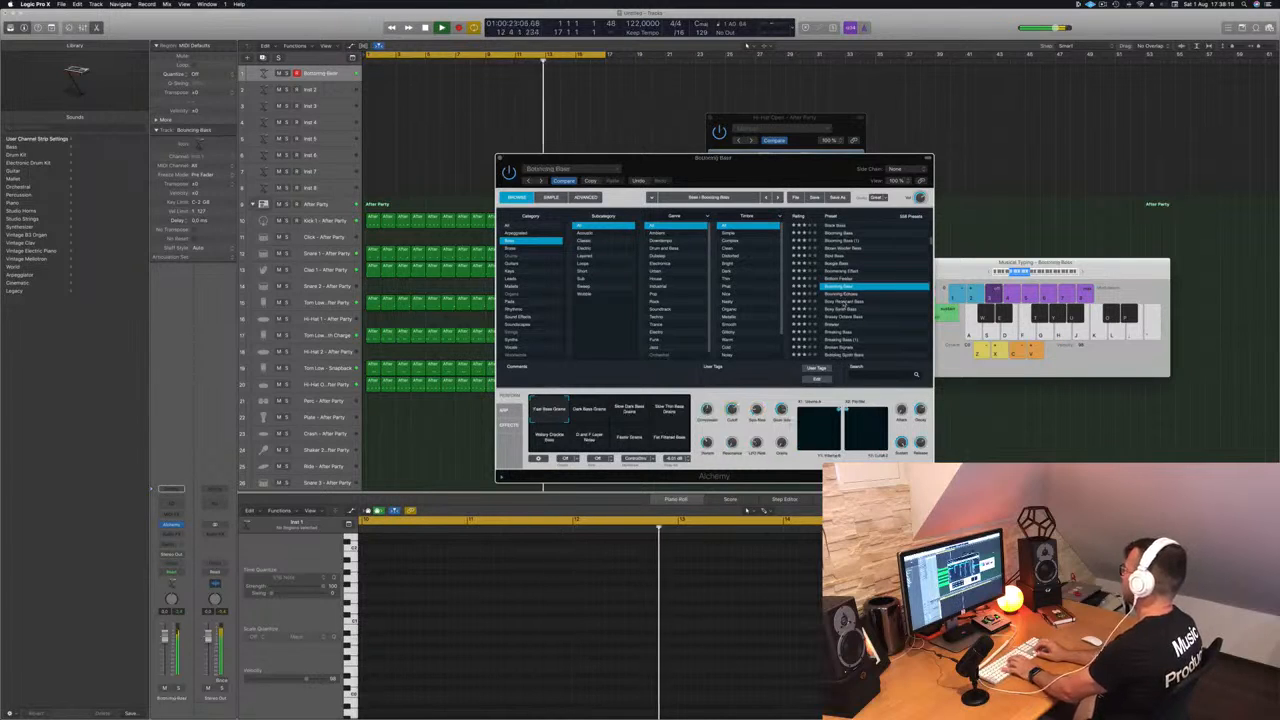
Step: Try the bass presets from Bouncing Echoes down to Brawler, including Boxy Synth Bass and Brassy Octave Bass
{"action": "key", "text": "Down"}
{"action": "key", "text": "Down"}
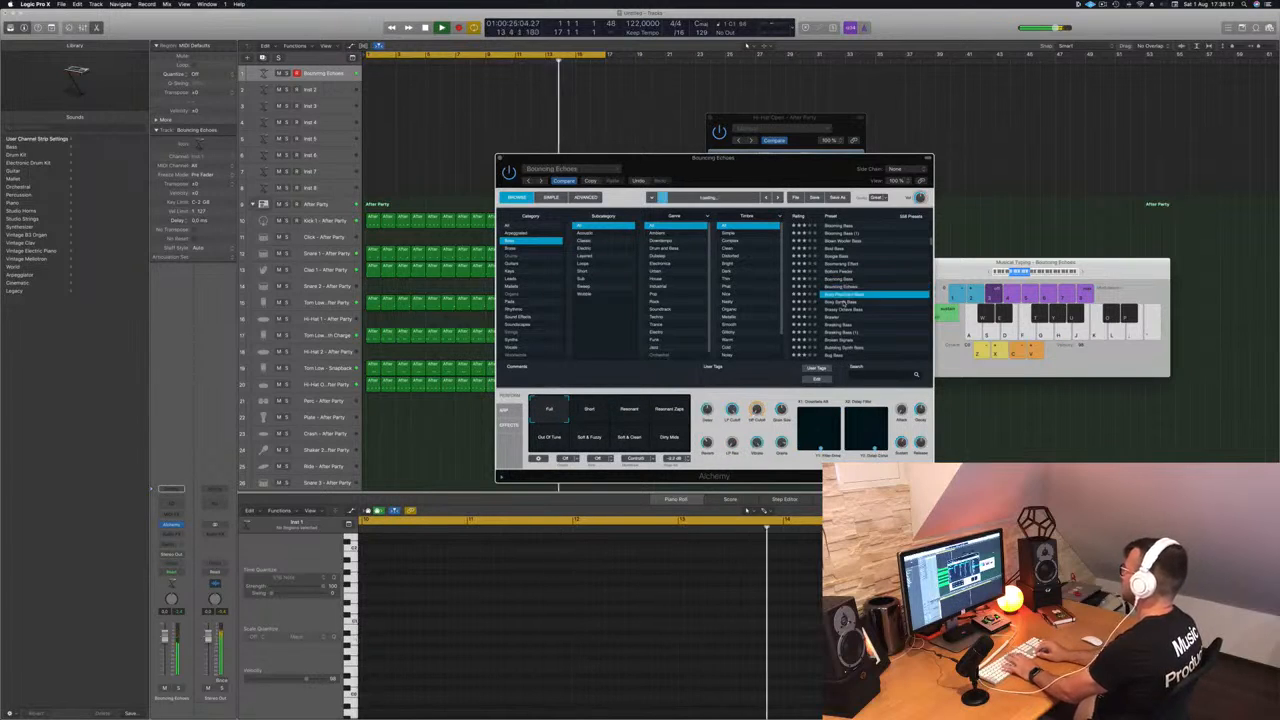
{"action": "key", "text": "Down"}
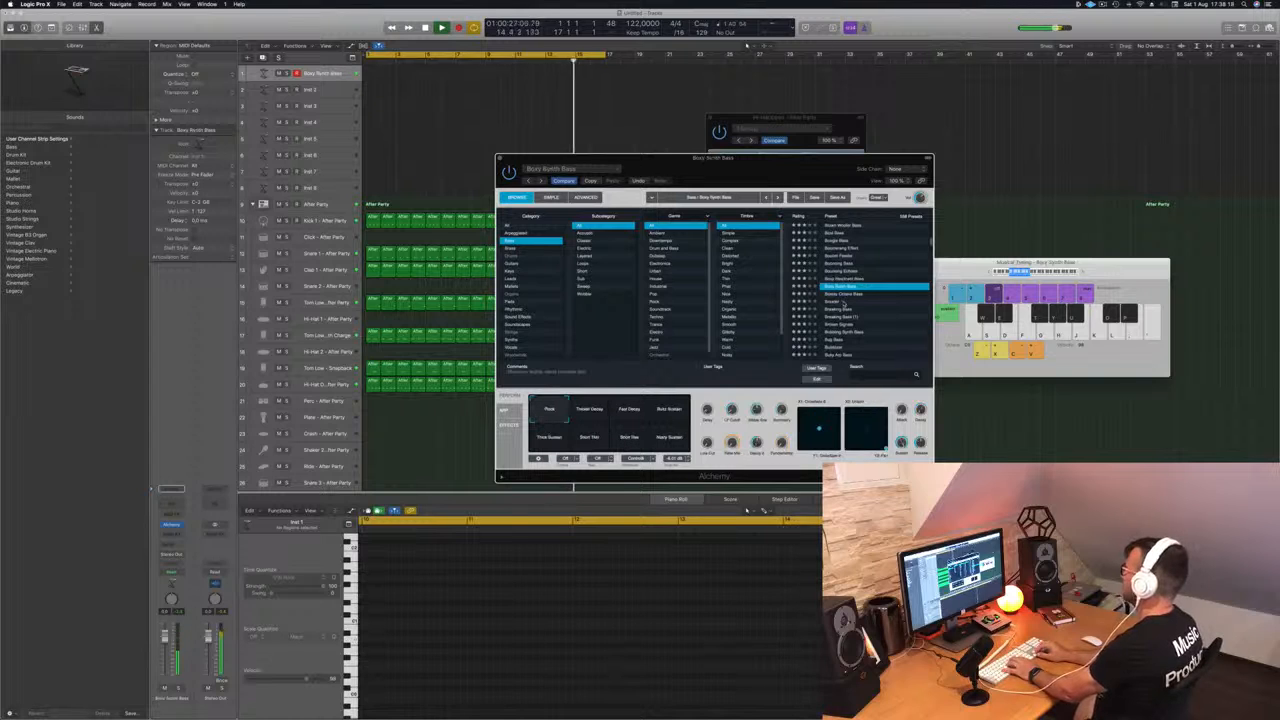
{"action": "key", "text": "Down"}
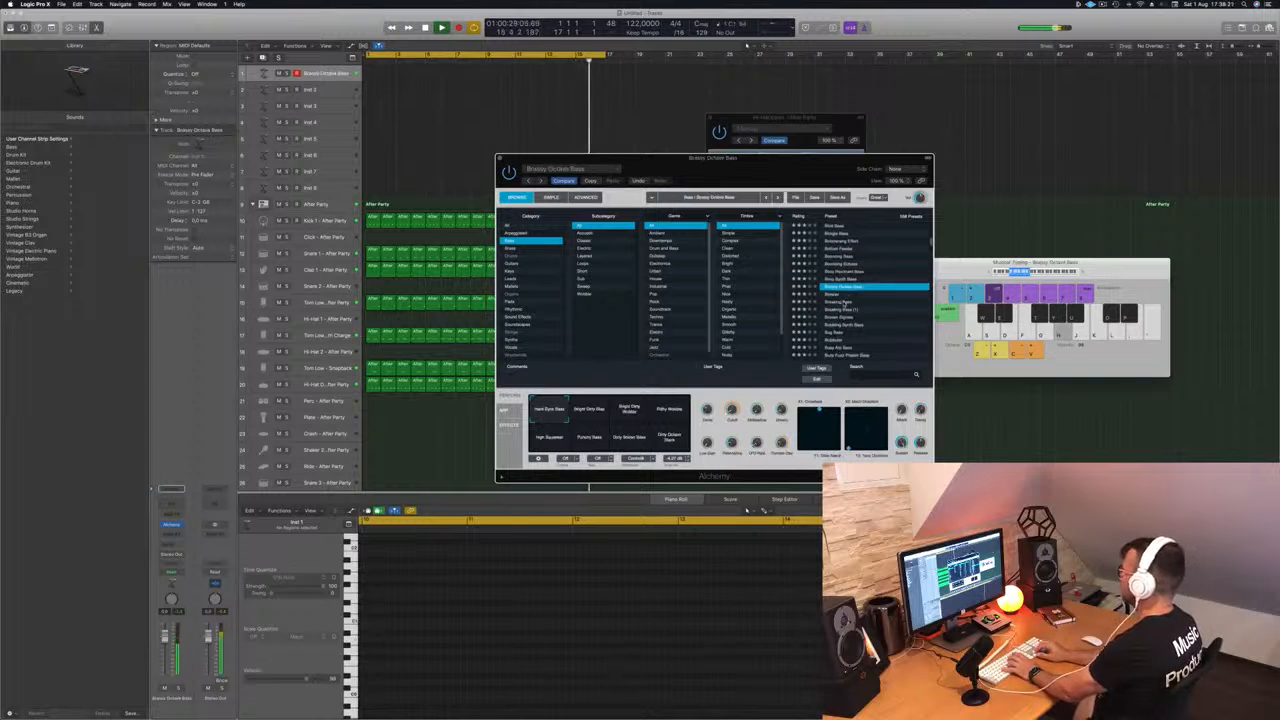
{"action": "key", "text": "Down"}
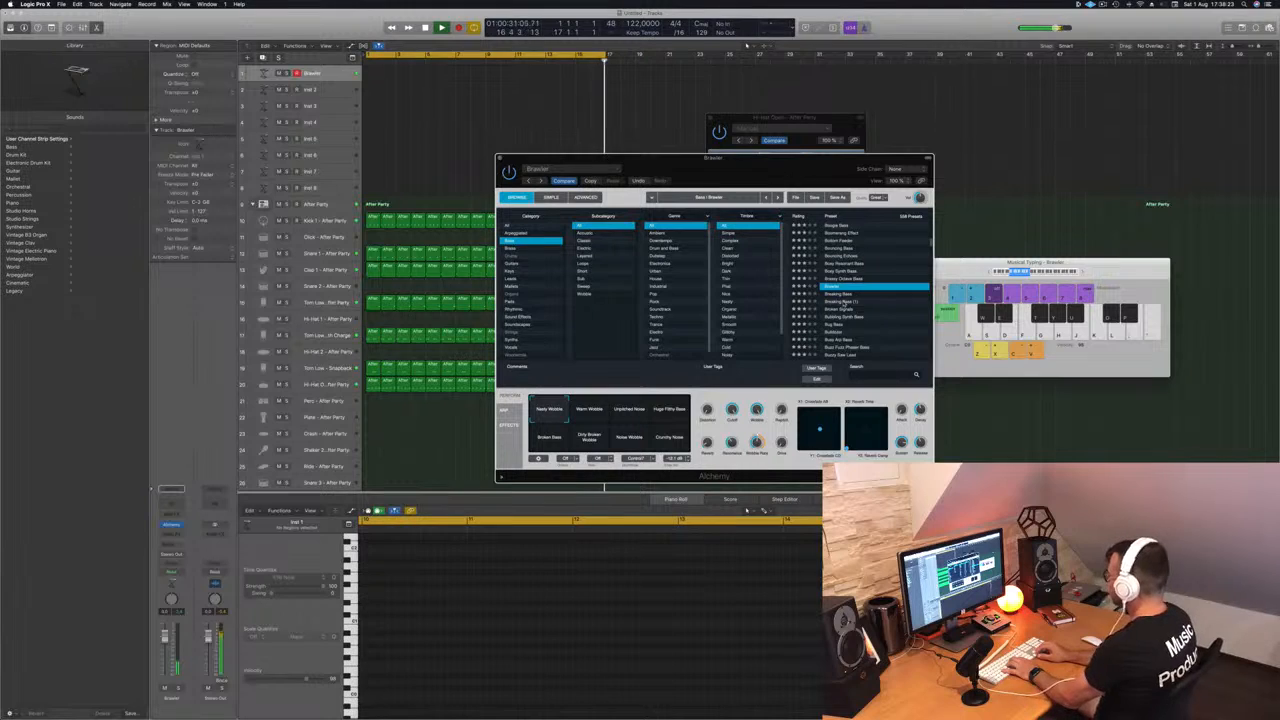
Step: Try the bass presets from Breaking Bass through Broken Signals and load Bug Bass
{"action": "key", "text": "Down"}
{"action": "key", "text": "Down"}
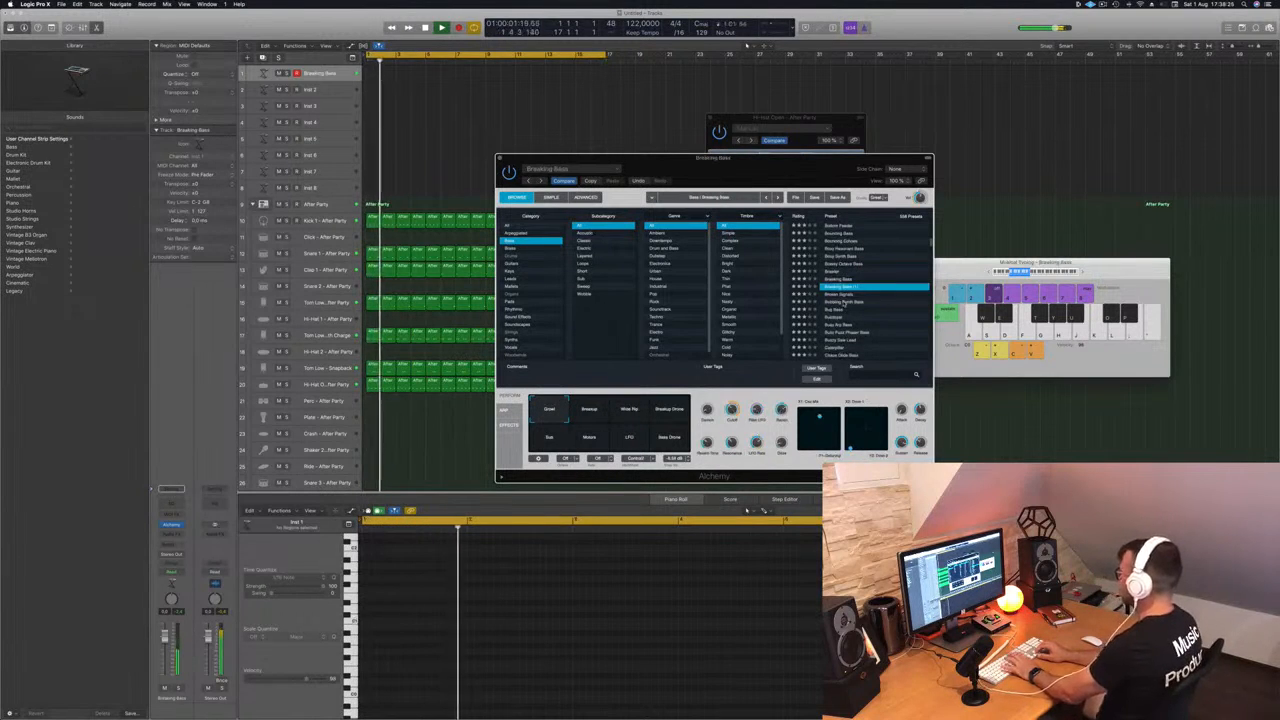
{"action": "key", "text": "Down"}
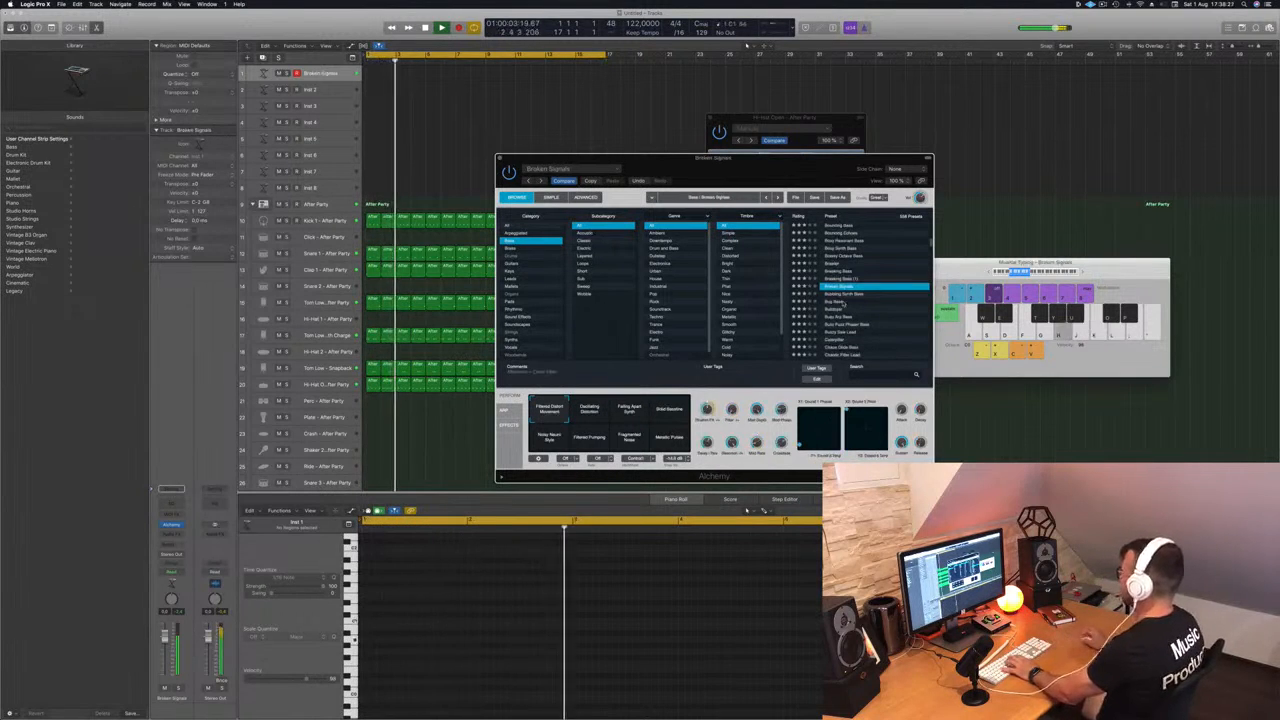
{"action": "key", "text": "Down"}
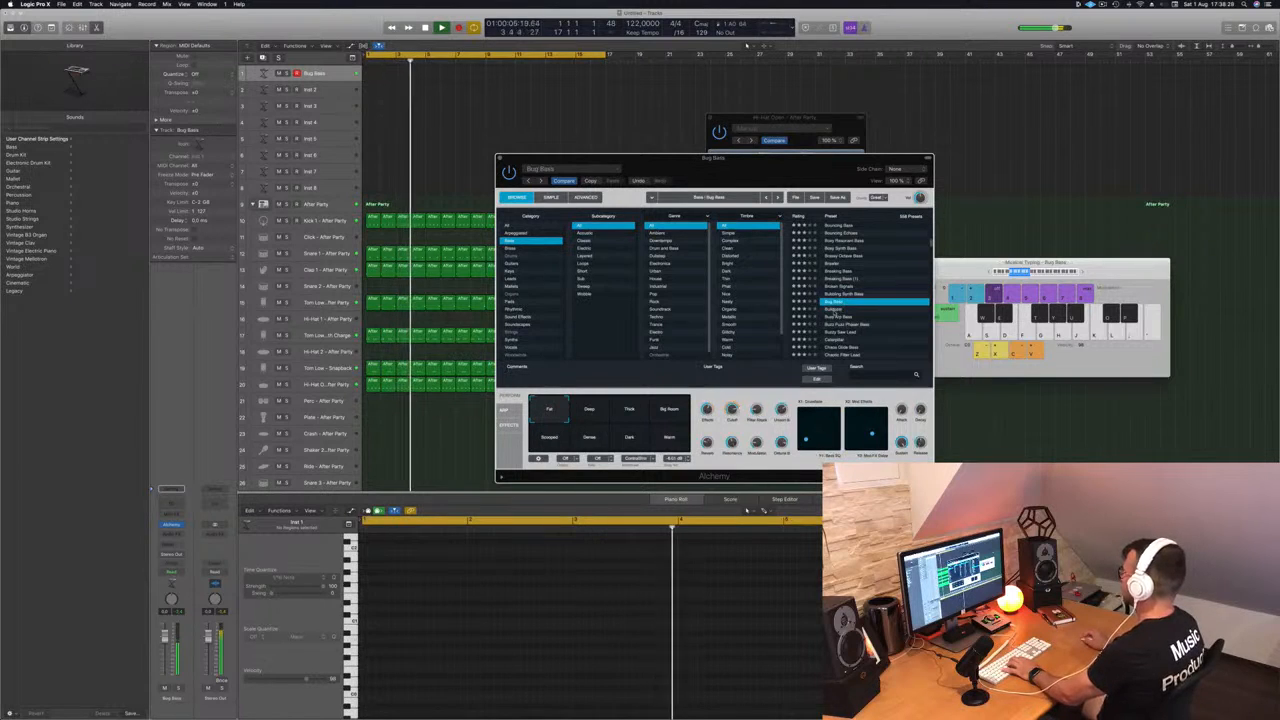
Step: Try the Bulldozer preset, shifting the Musical Typing octave range back down, and load Busy Arp Bass
{"action": "key", "text": "Down"}
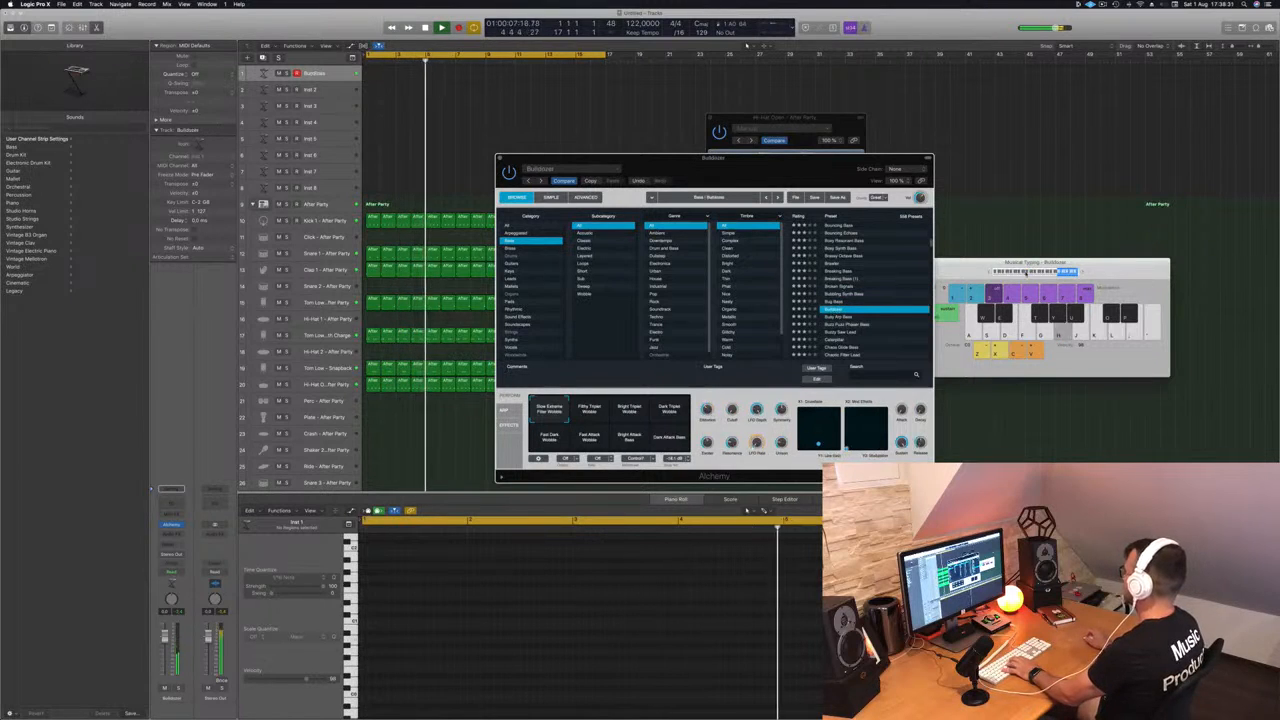
{"action": "left_click", "coordinate": [1027, 271]}
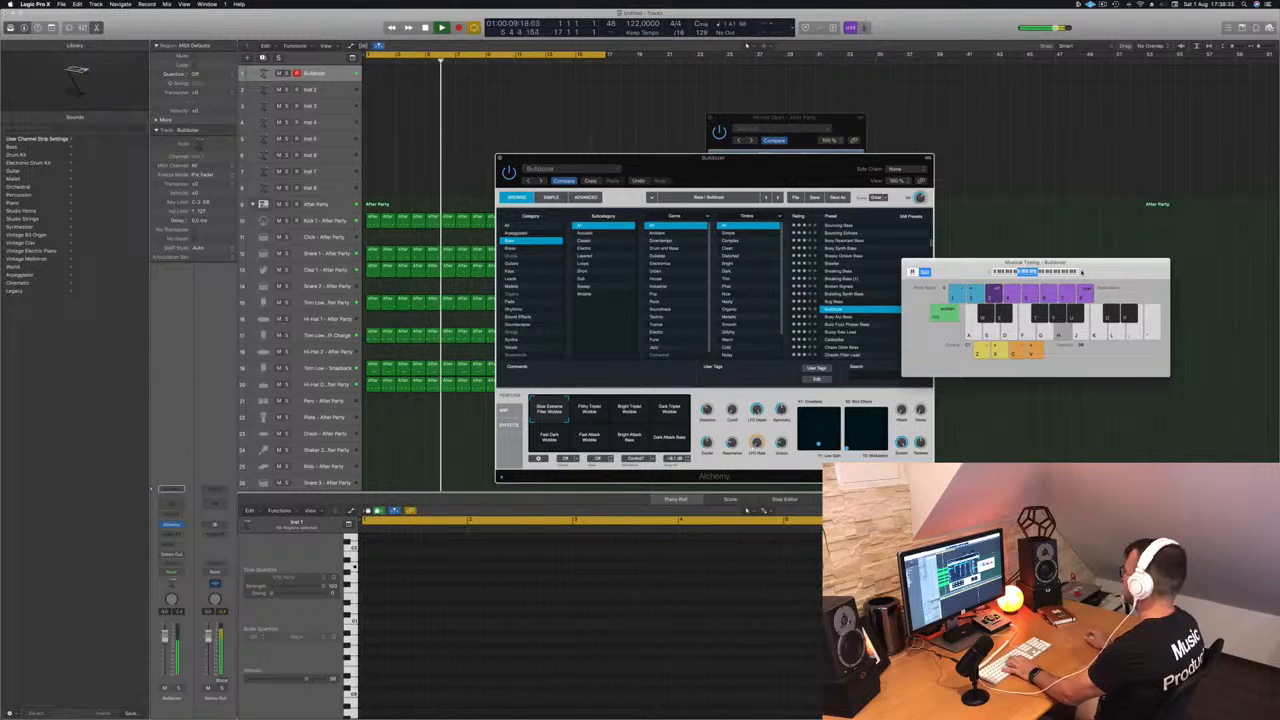
{"action": "key", "text": "h"}
{"action": "left_click", "coordinate": [1024, 272]}
{"action": "key", "text": "h"}
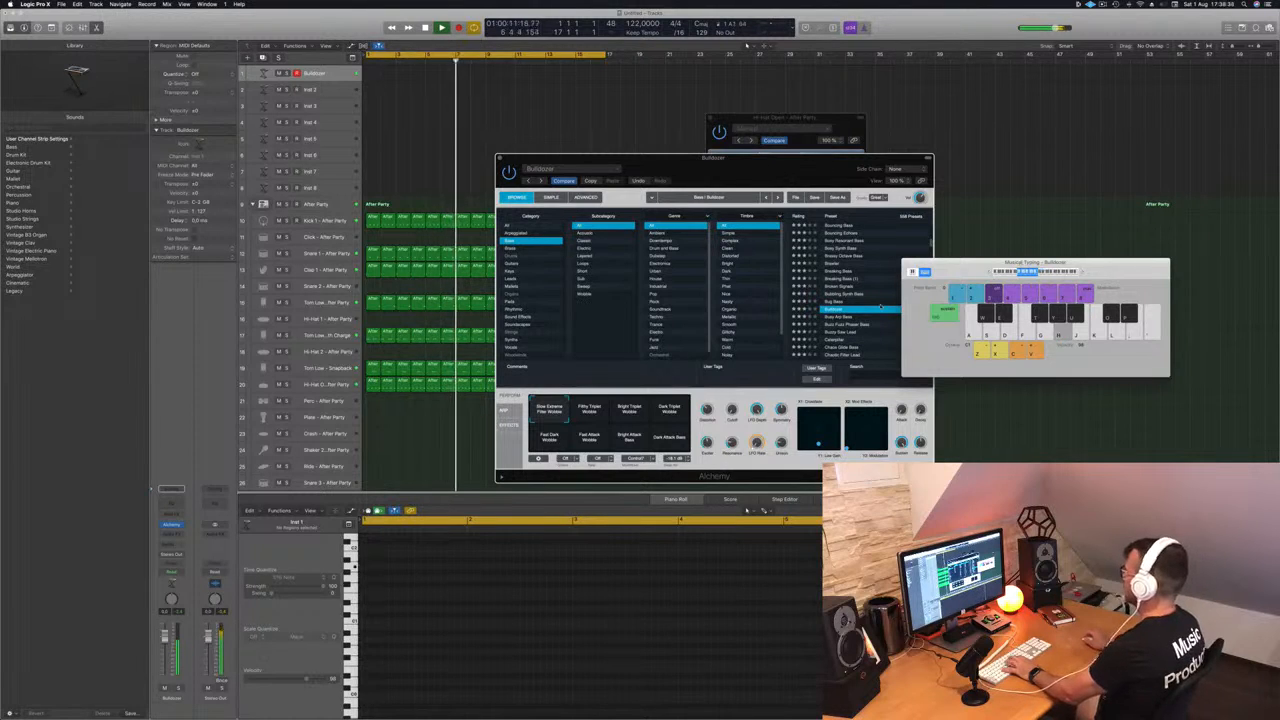
{"action": "left_click", "coordinate": [827, 317]}
{"action": "scroll", "coordinate": [858, 316], "scroll_direction": "down", "scroll_amount": 2}
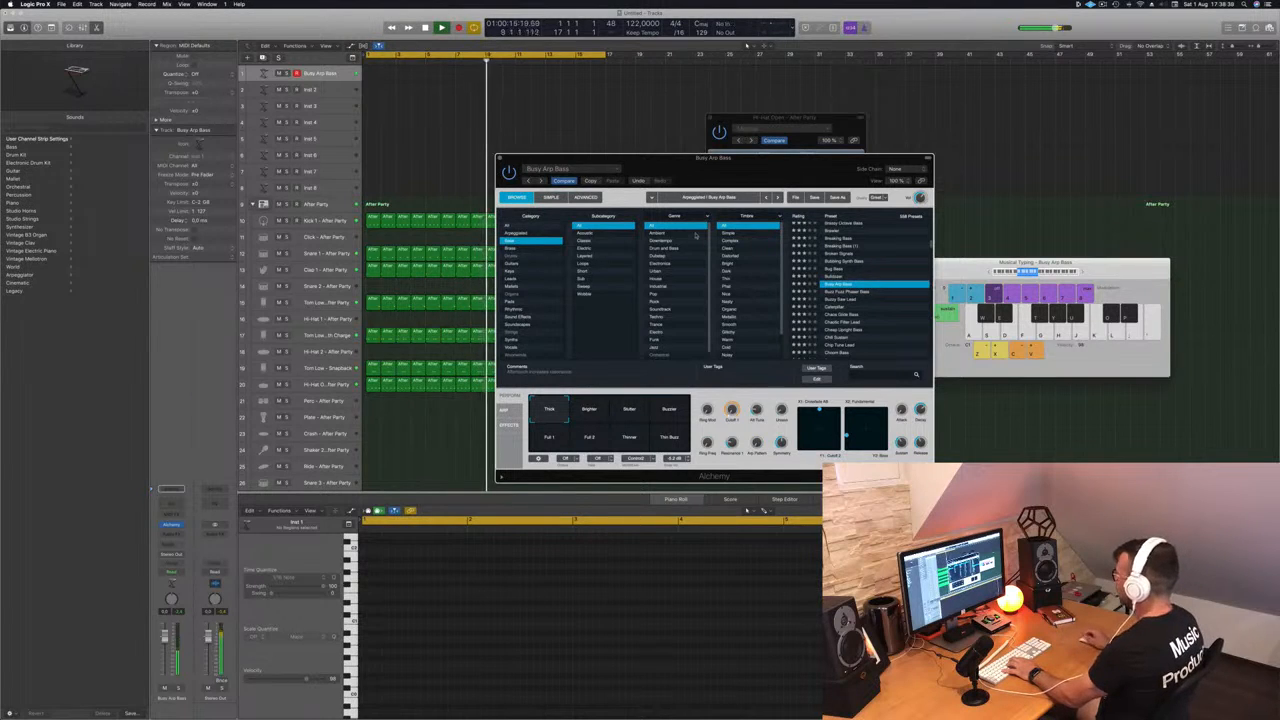
Step: Filter the bass presets by the Techno genre and the Clean timbre, and load Rumble Bass
{"action": "left_click", "coordinate": [657, 318]}
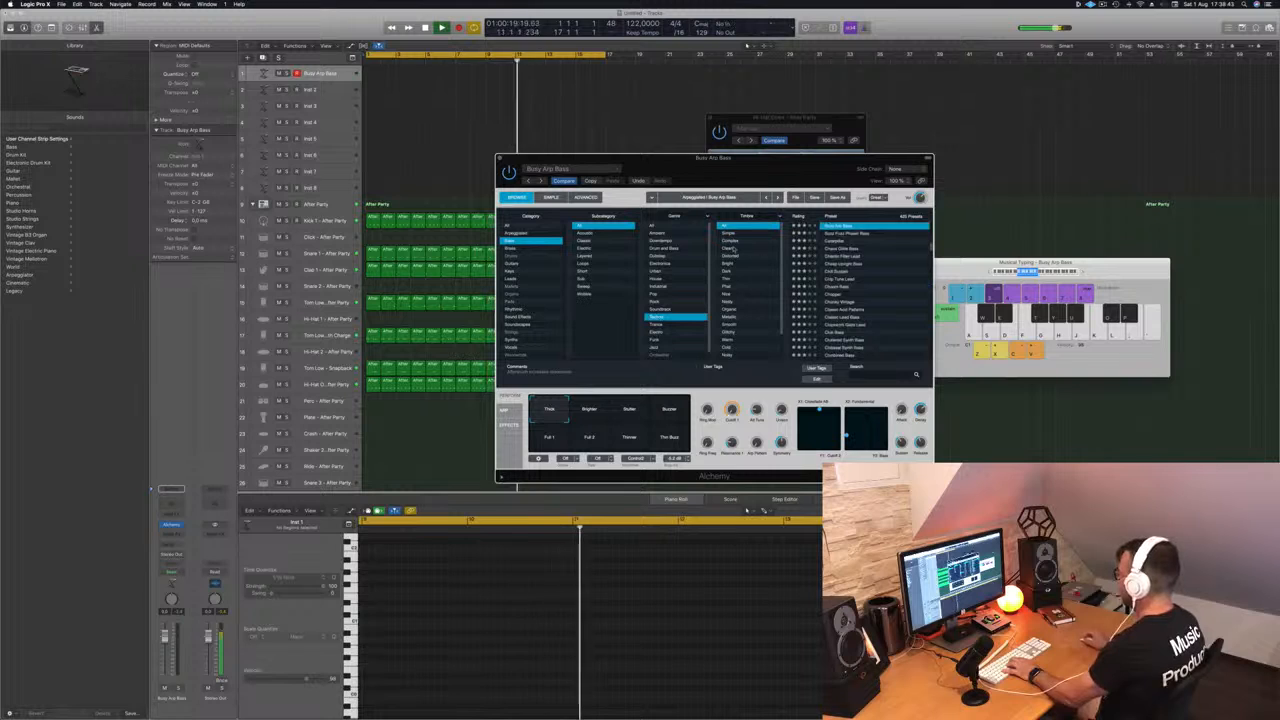
{"action": "left_click", "coordinate": [733, 248]}
{"action": "left_click", "coordinate": [852, 227]}
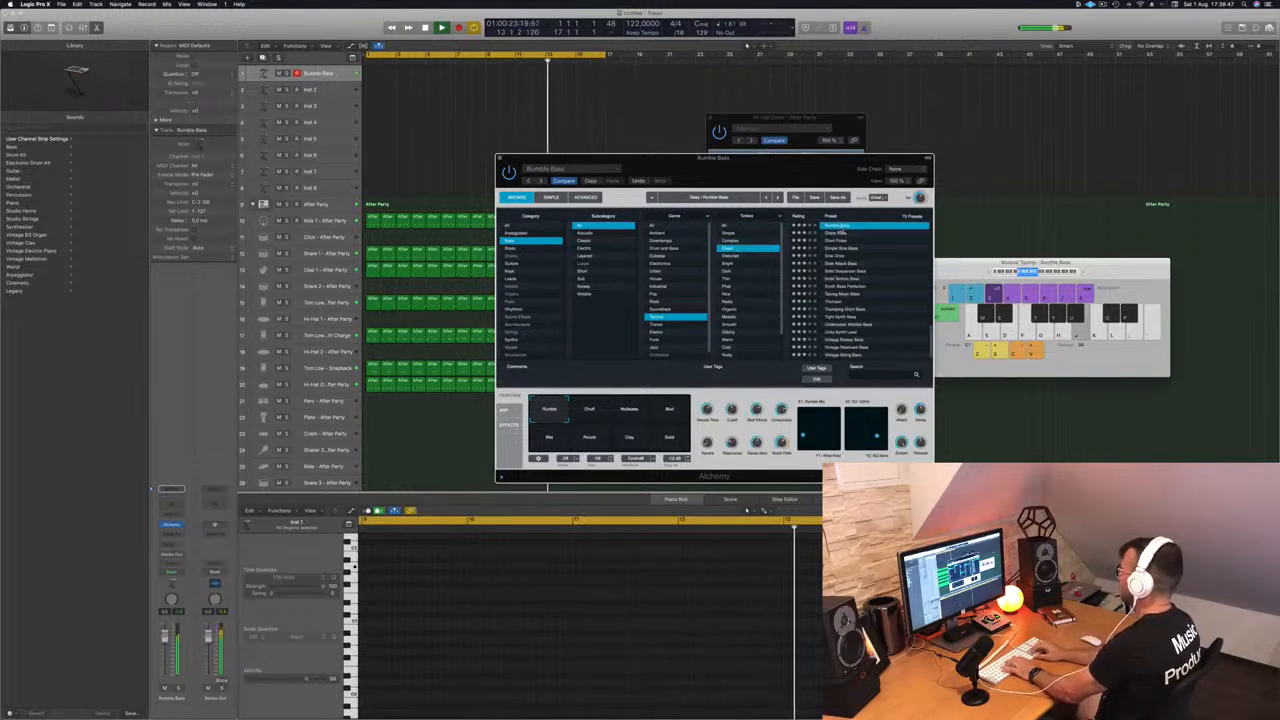
Step: Compare Rumble Bass with the preset following it and load 70s Classic Synth Bass
{"action": "left_click", "coordinate": [838, 232]}
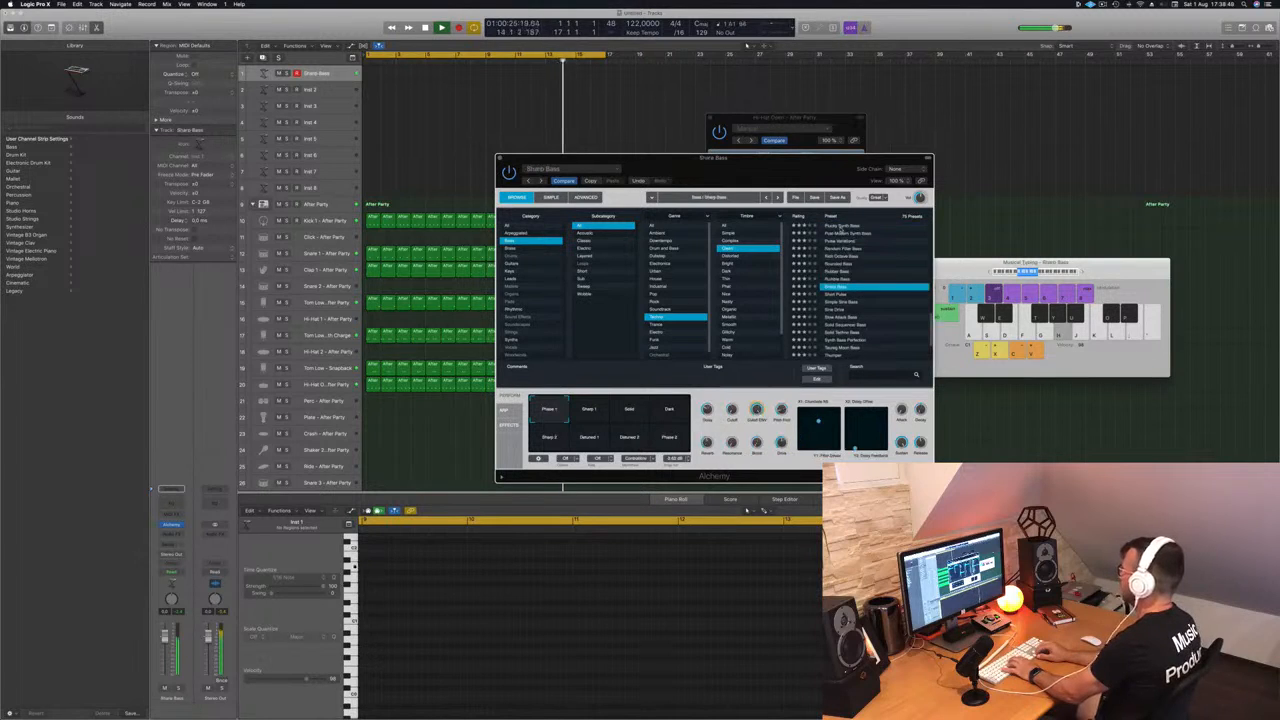
{"action": "key", "text": "Up"}
{"action": "scroll", "coordinate": [841, 228], "scroll_direction": "up", "scroll_amount": 5}
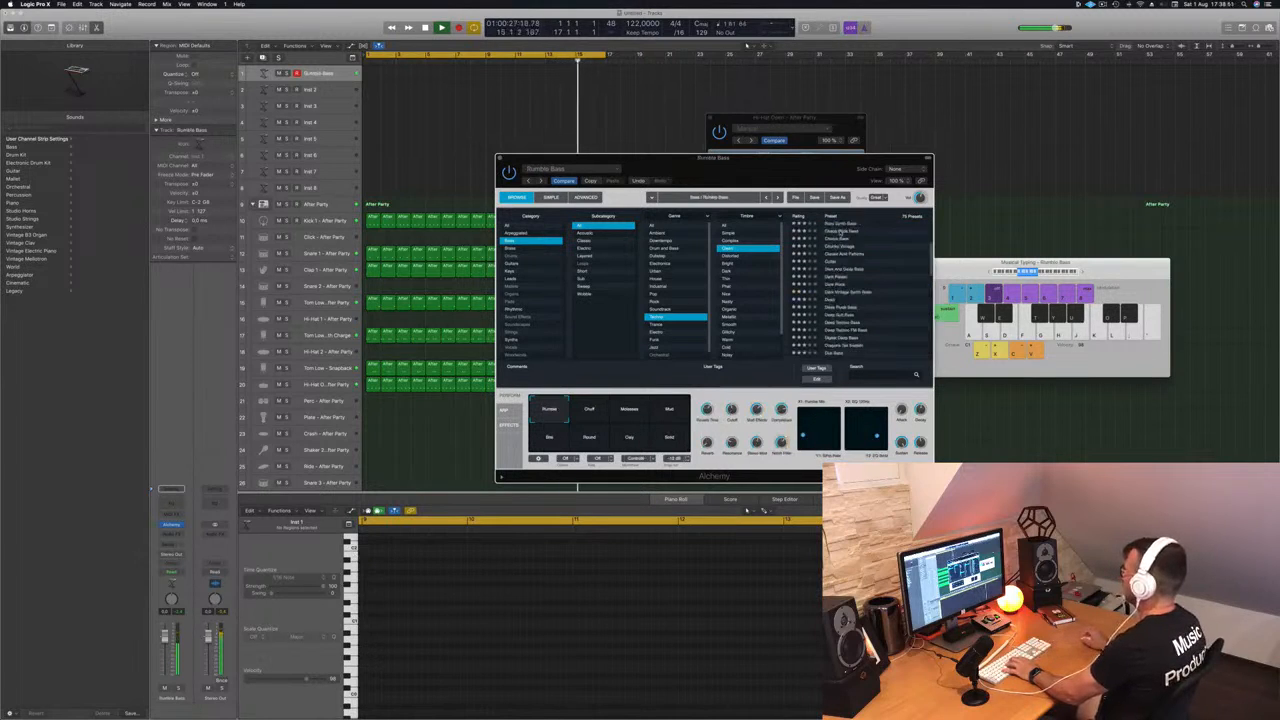
{"action": "left_click", "coordinate": [841, 227]}
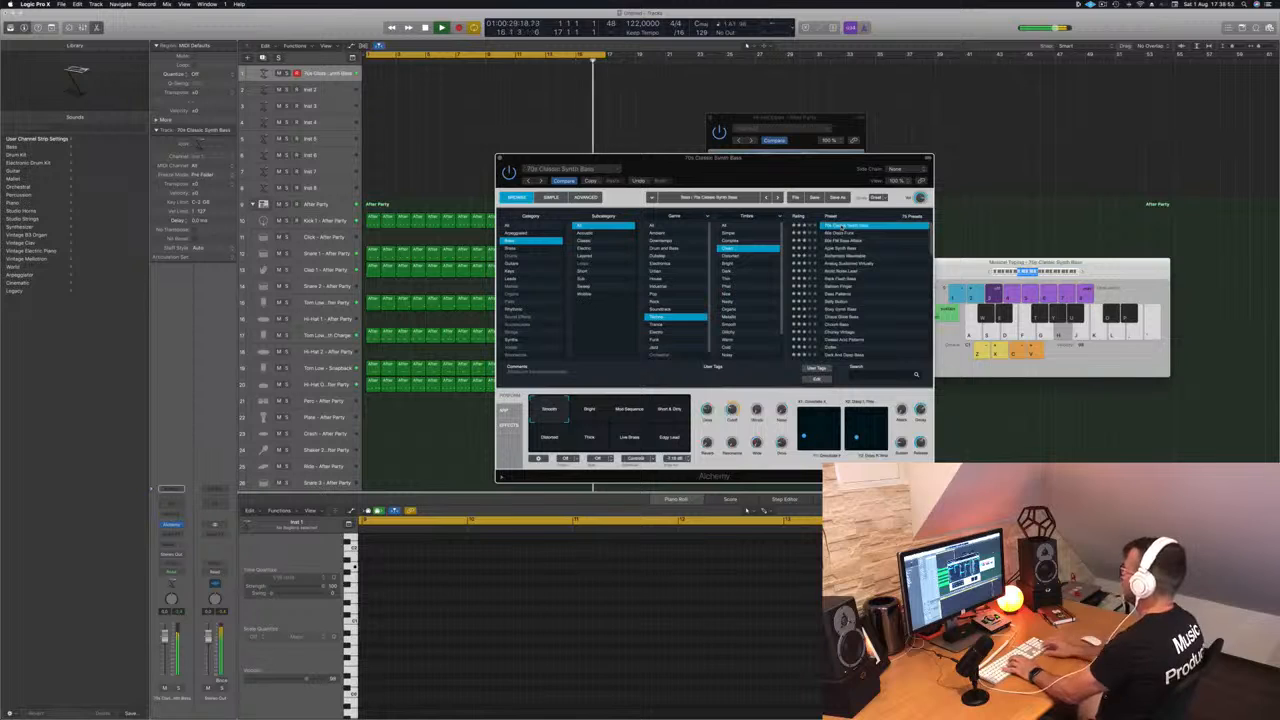
Step: Try the filtered presets from 80s Disco Funk down to Back Flash Bass, including 80s FM Bass Attack and Analog Sustained Virtually
{"action": "key", "text": "Down"}
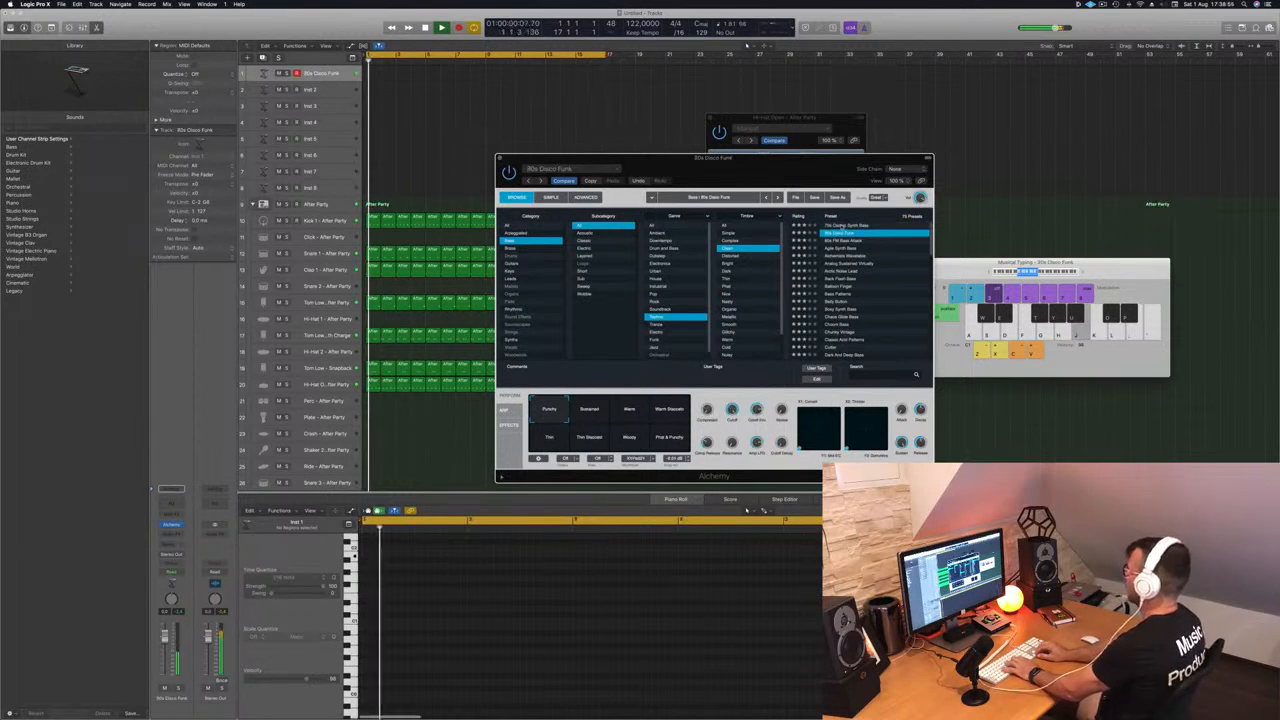
{"action": "key", "text": "Down"}
{"action": "key", "text": "Down"}
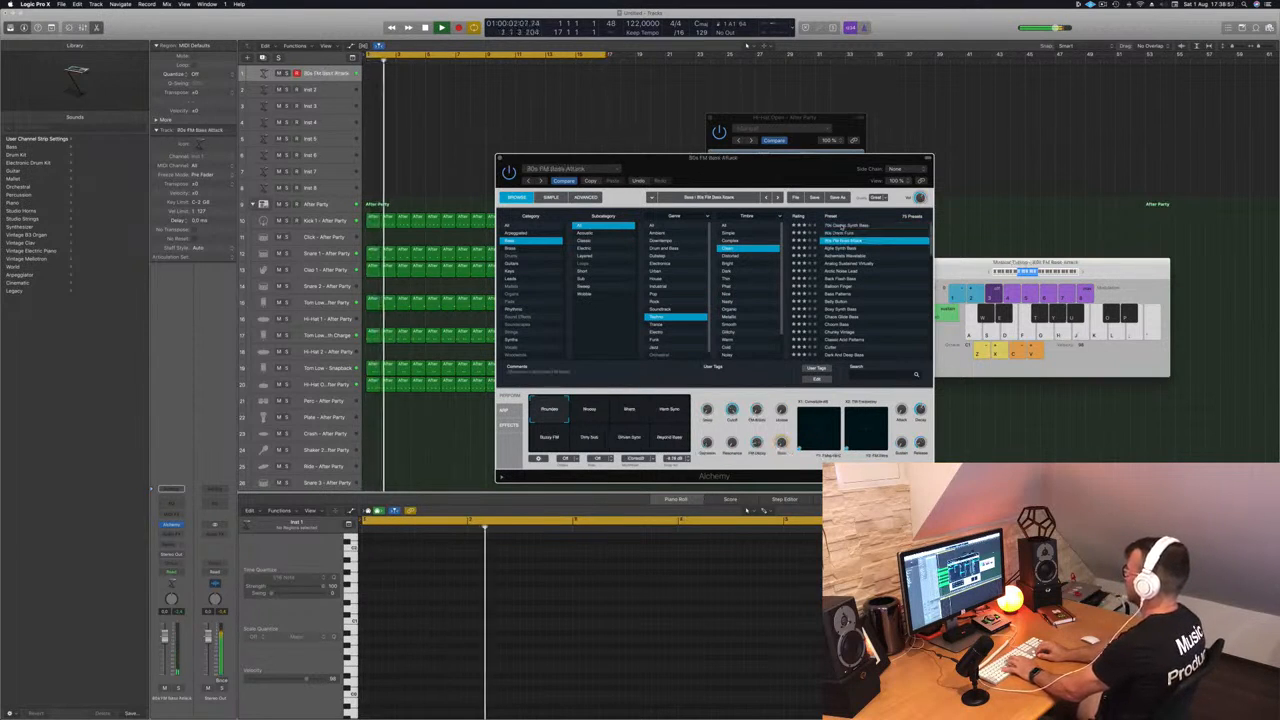
{"action": "key", "text": "Down"}
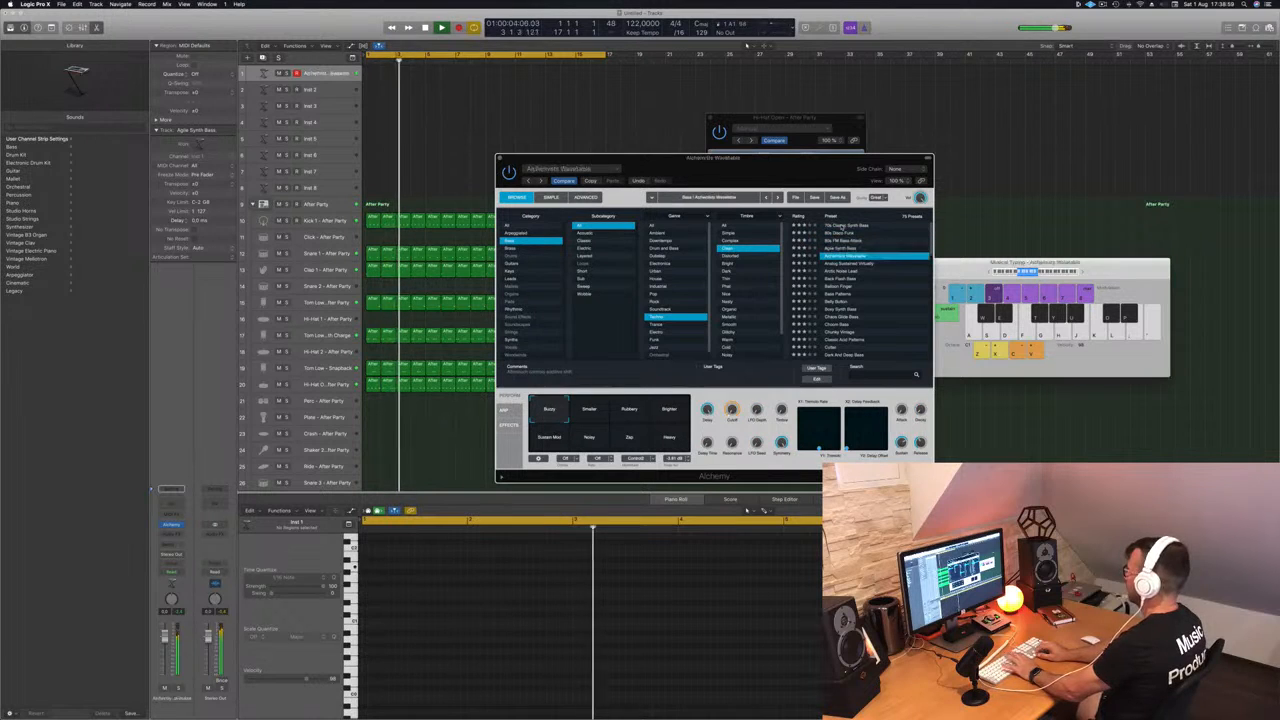
{"action": "key", "text": "Down"}
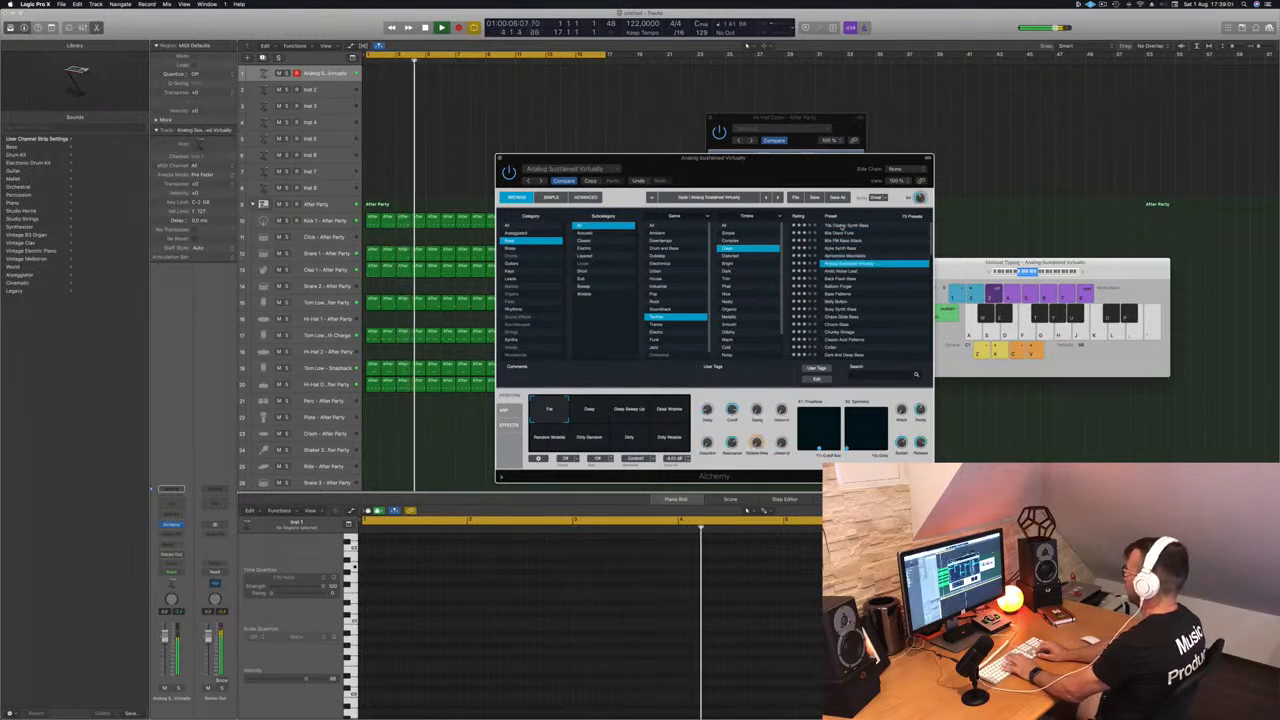
{"action": "key", "text": "Down"}
{"action": "key", "text": "Down"}
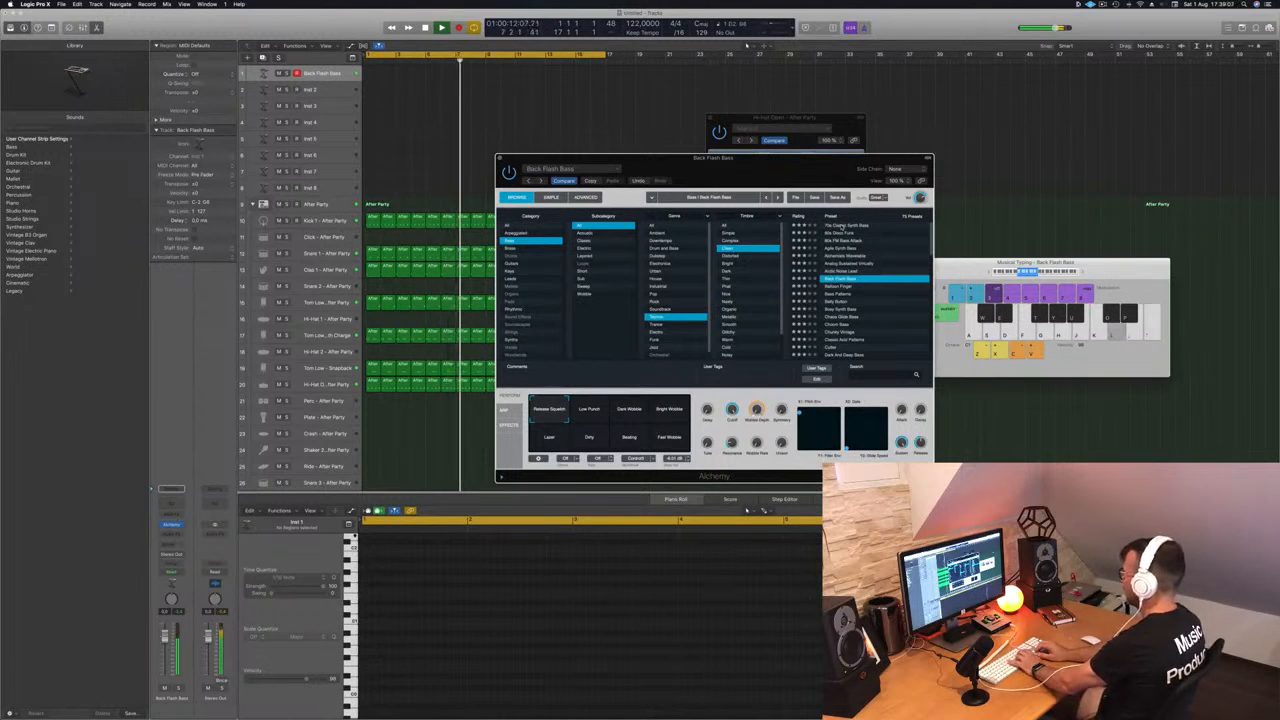
Step: Try the presets following Back Flash Bass, down to the one just after Chaos Glide Bass
{"action": "key", "text": "Down"}
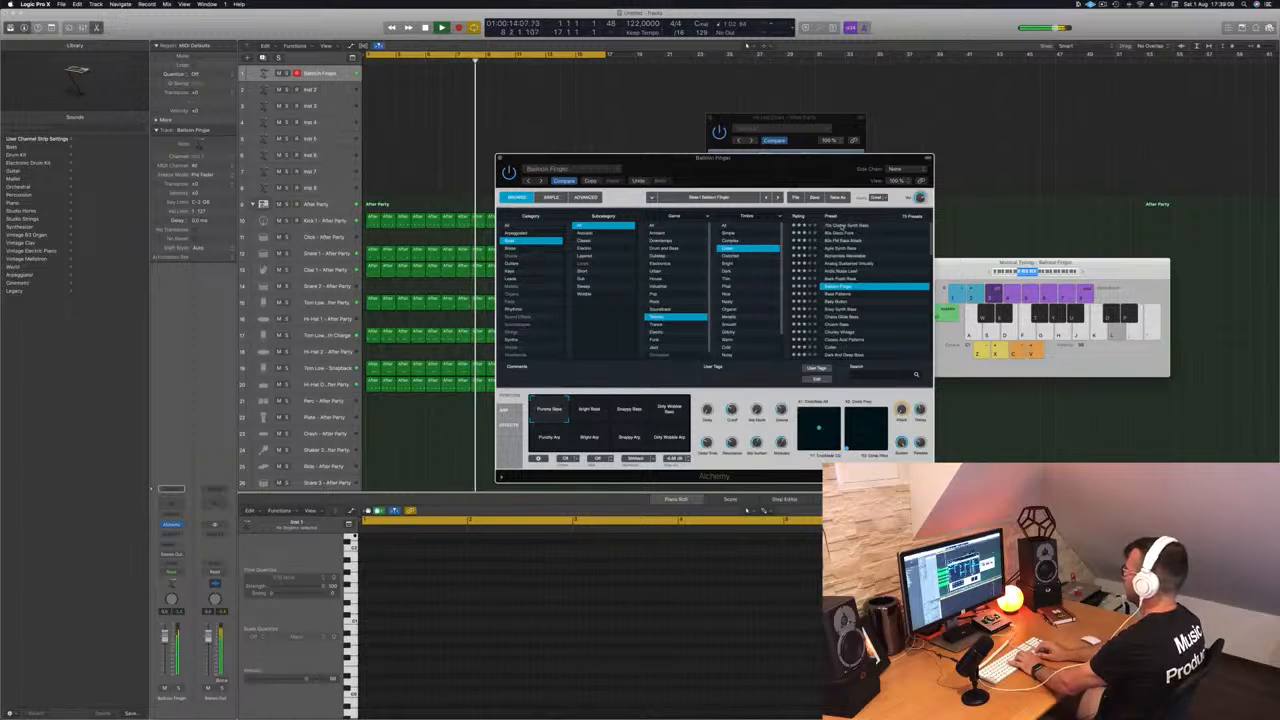
{"action": "key", "text": "Down"}
{"action": "key", "text": "Down"}
{"action": "key", "text": "Down"}
{"action": "key", "text": "Down"}
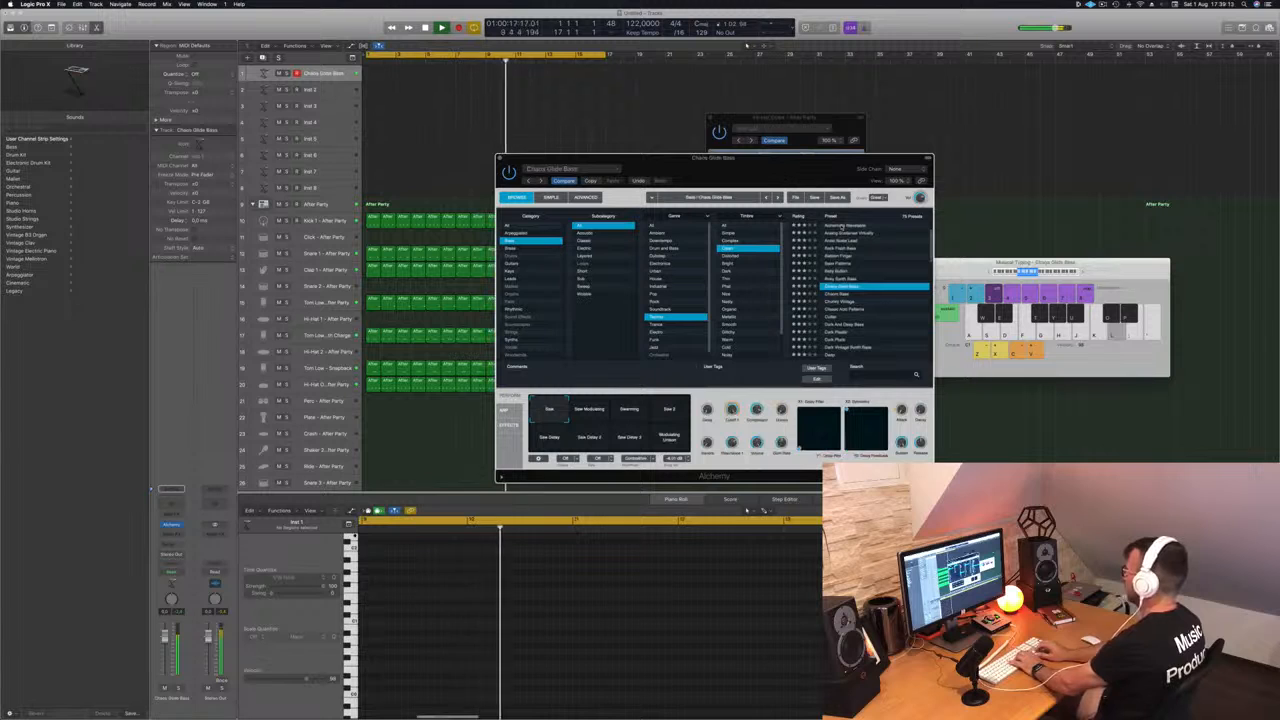
{"action": "key", "text": "Down"}
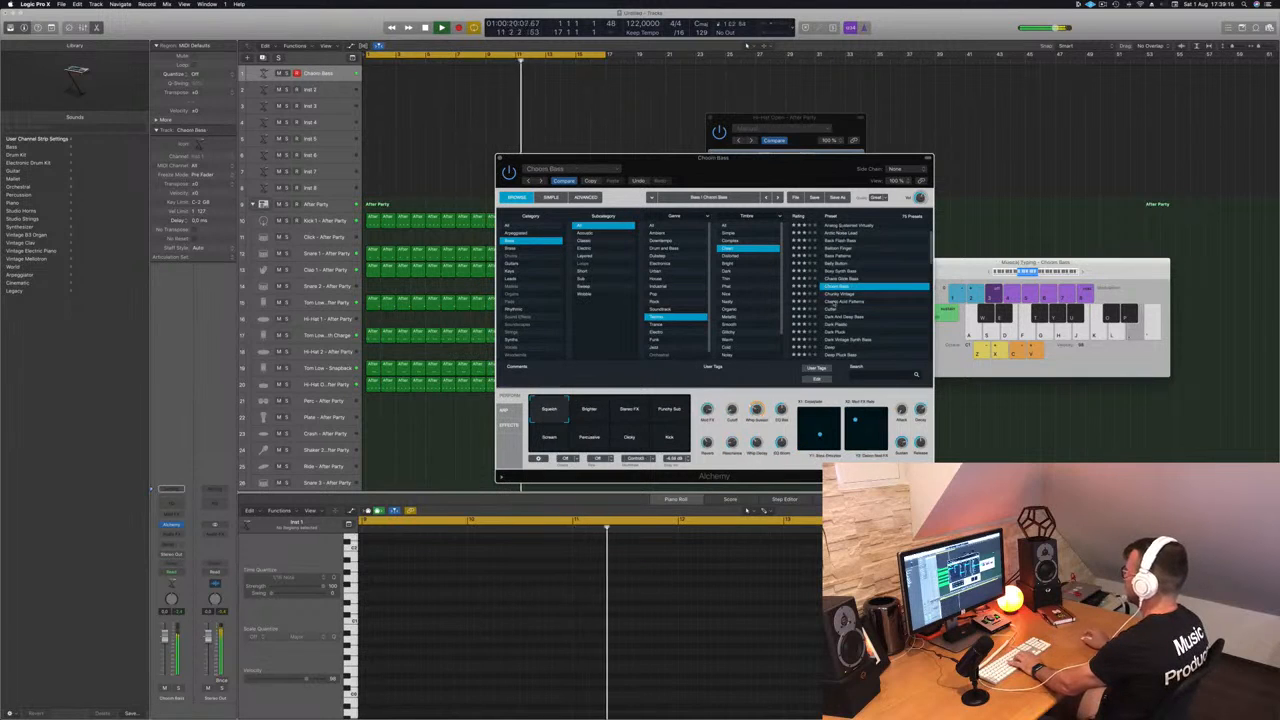
Step: Try the darker bass presets, including Dark Vintage Synth Bass and Deep, and load Deep Pluck Bass
{"action": "left_click", "coordinate": [840, 325]}
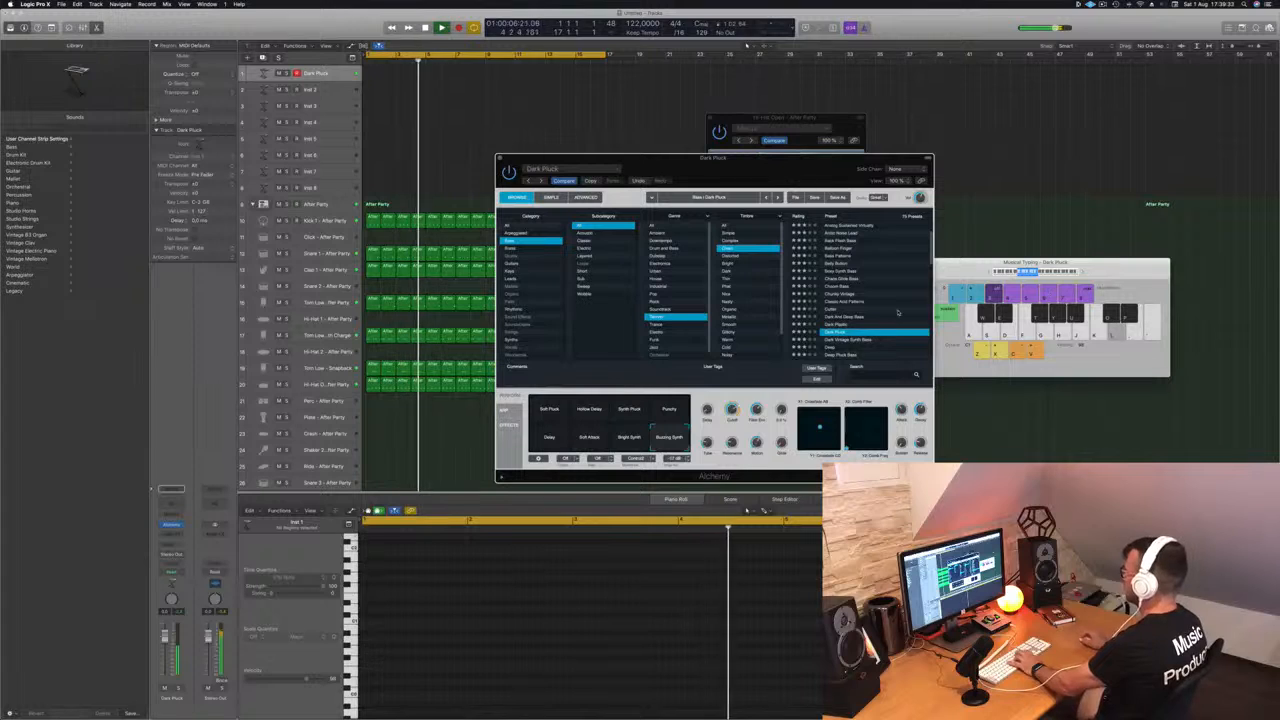
{"action": "left_click", "coordinate": [827, 341]}
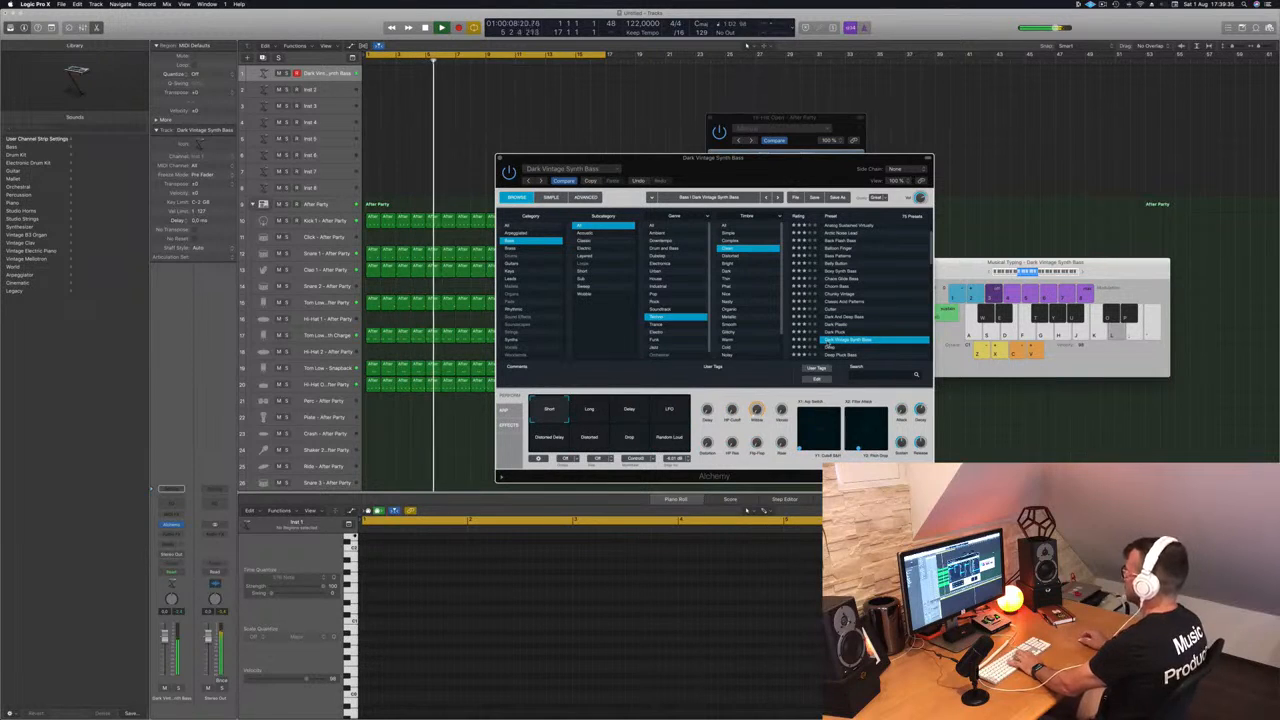
{"action": "left_click", "coordinate": [829, 348]}
{"action": "scroll", "coordinate": [850, 320], "scroll_direction": "down", "scroll_amount": 3}
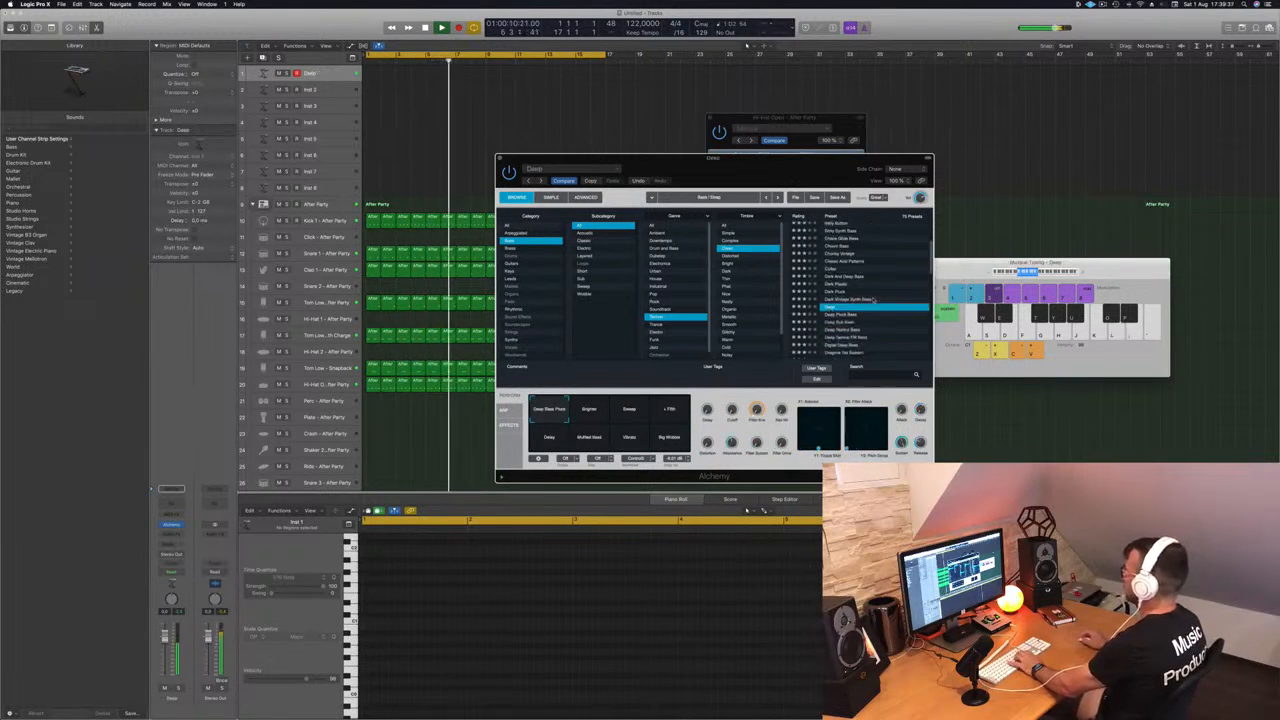
{"action": "left_click", "coordinate": [835, 303]}
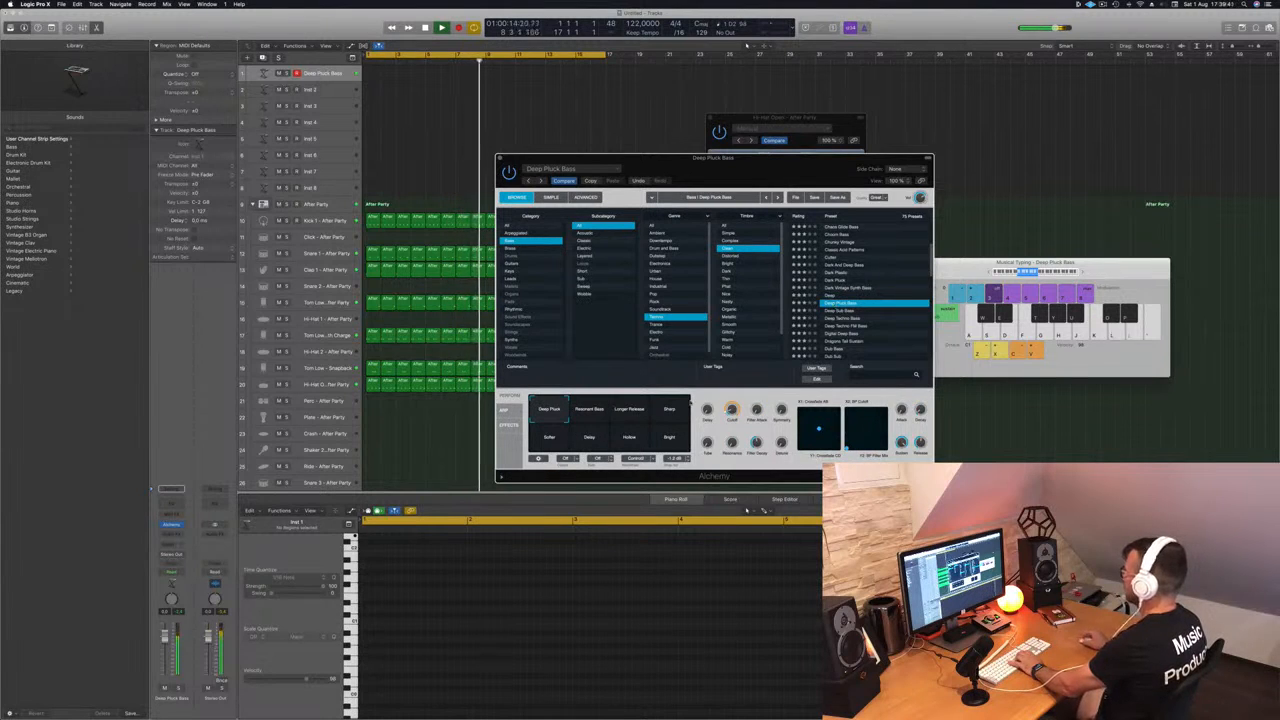
Step: Try the performance snapshots of Deep Pluck Bass, including Resonant Bass, Sharp, Softer, Delay, Hollow and Bright
{"action": "left_click", "coordinate": [624, 417]}
{"action": "left_click", "coordinate": [576, 411]}
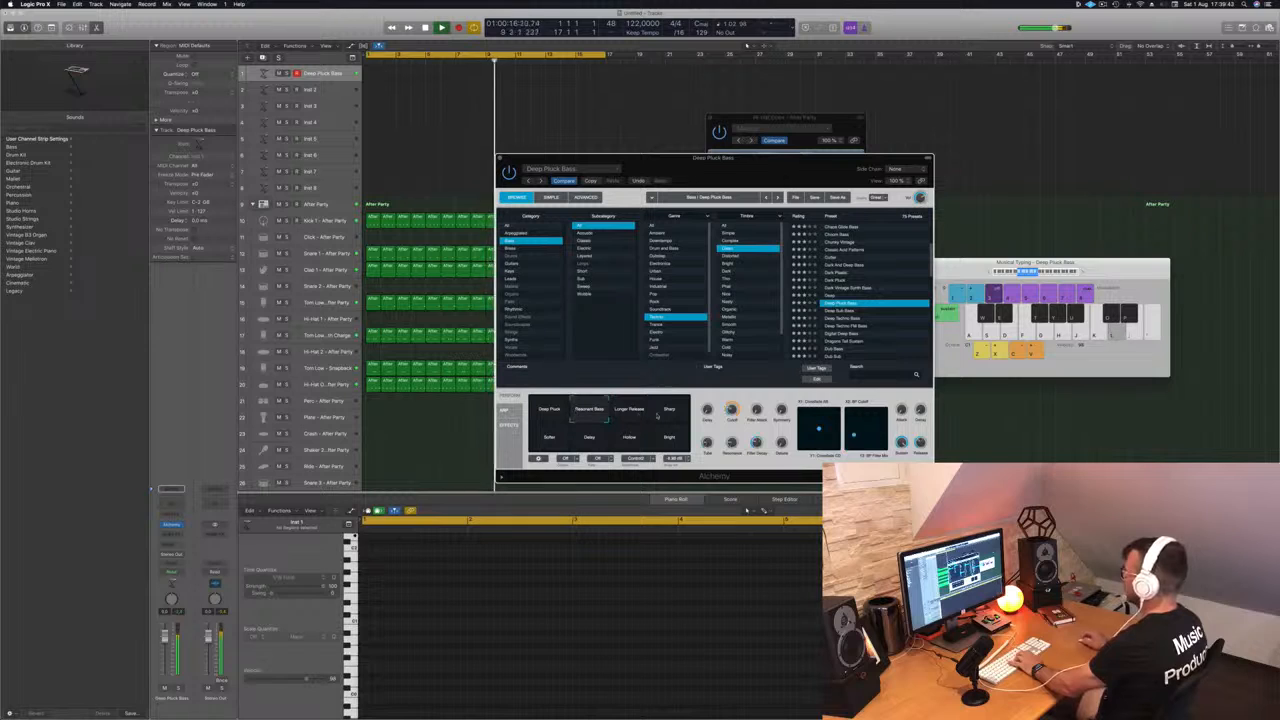
{"action": "left_click", "coordinate": [672, 414]}
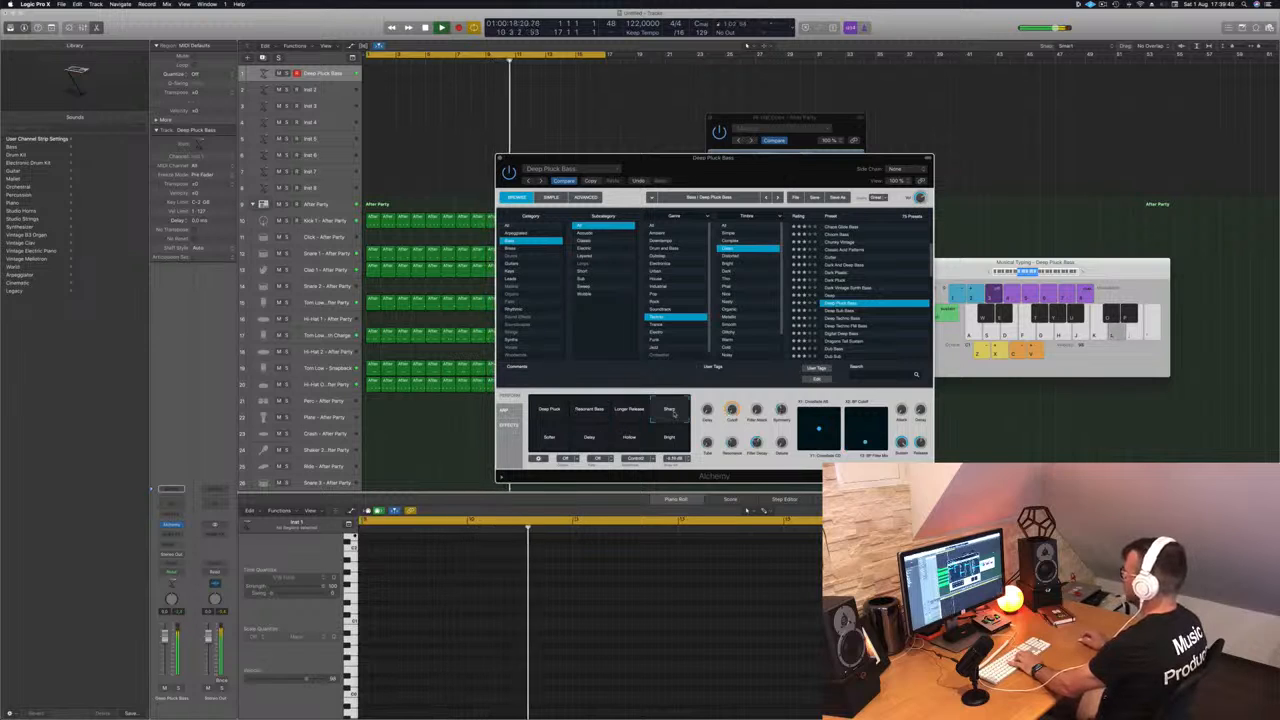
{"action": "left_click", "coordinate": [547, 437]}
{"action": "left_click", "coordinate": [588, 440]}
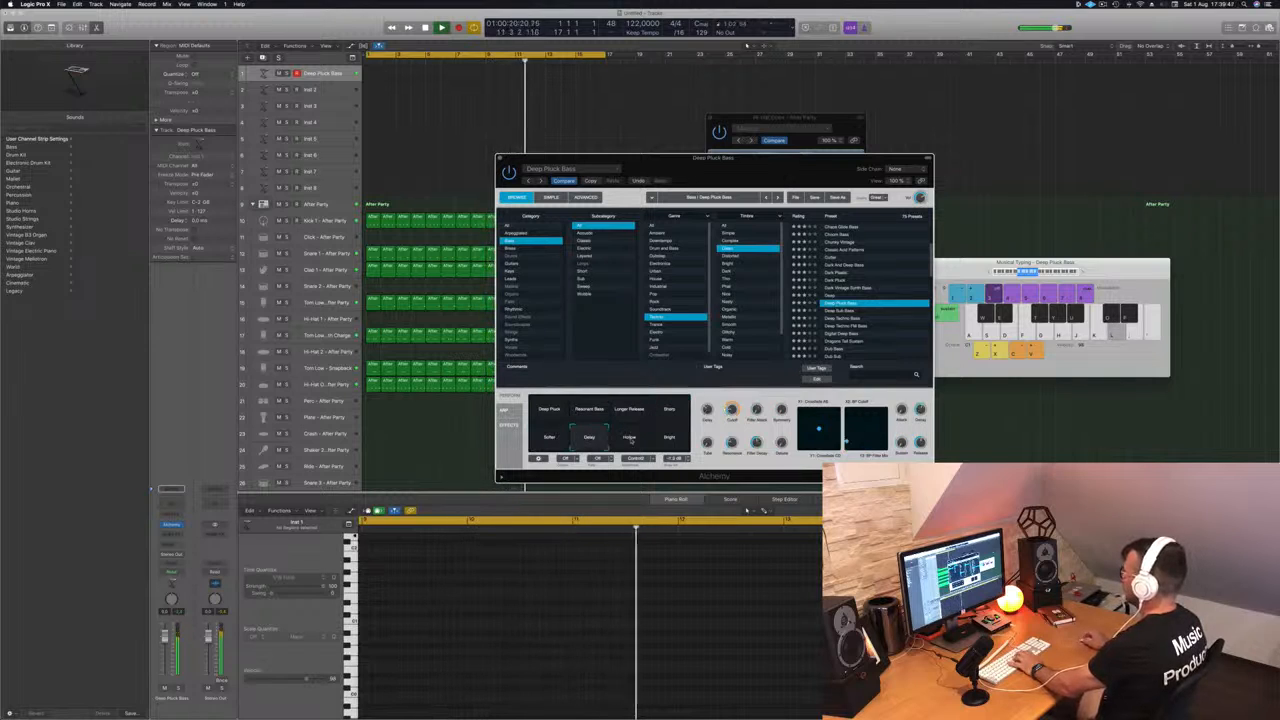
{"action": "left_click", "coordinate": [630, 439]}
{"action": "left_click", "coordinate": [669, 437]}
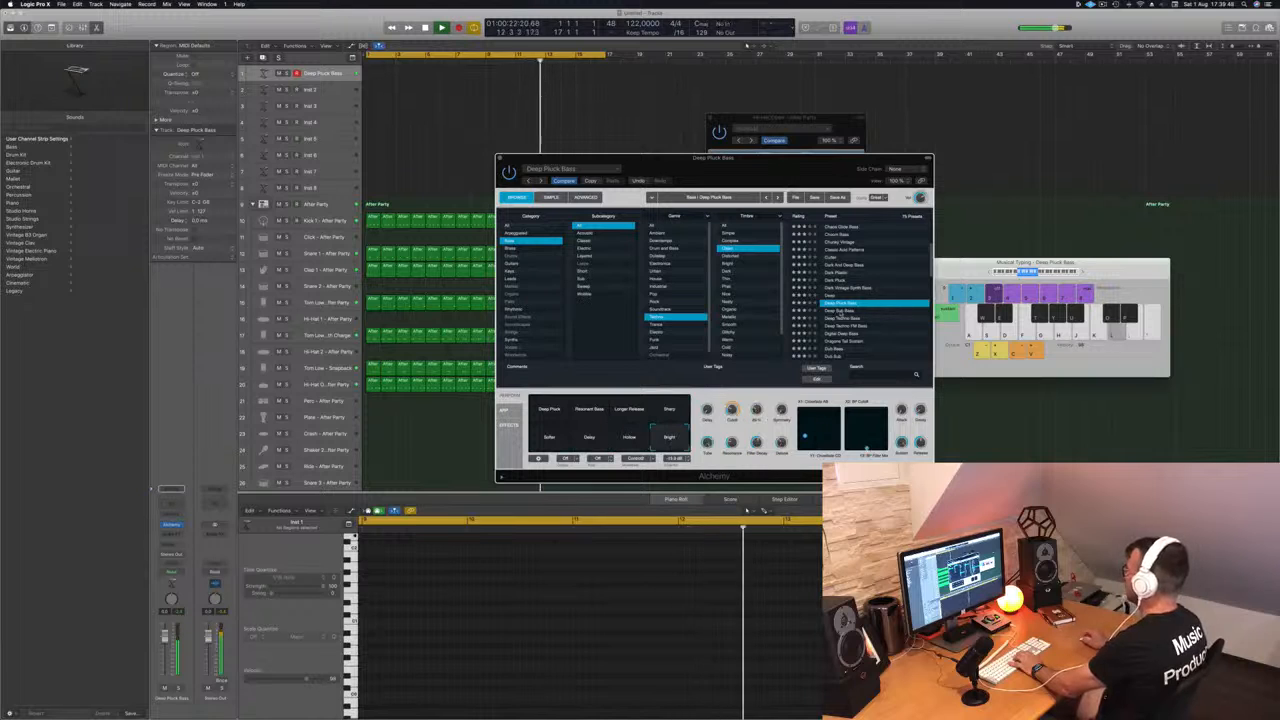
Step: Load the Deep Sub Bass preset and shift the Musical Typing octave range up
{"action": "left_click", "coordinate": [840, 312]}
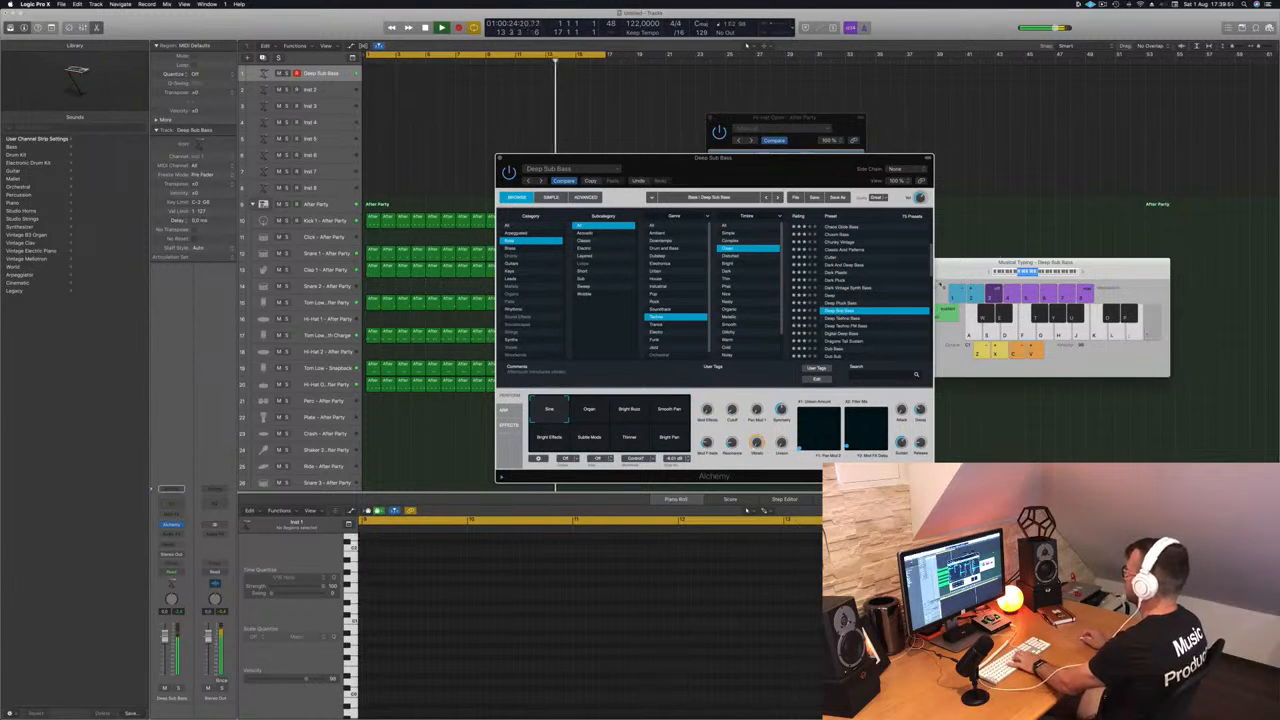
{"action": "left_click", "coordinate": [1083, 274]}
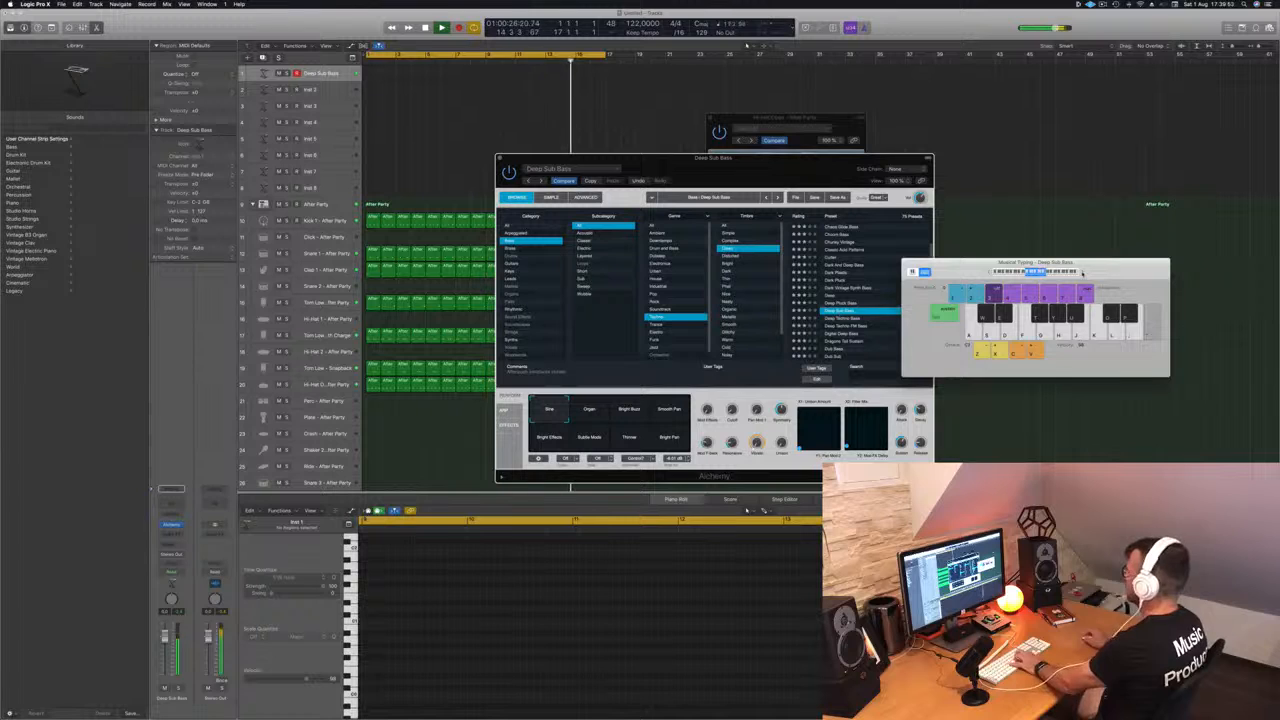
{"action": "key", "text": "n"}
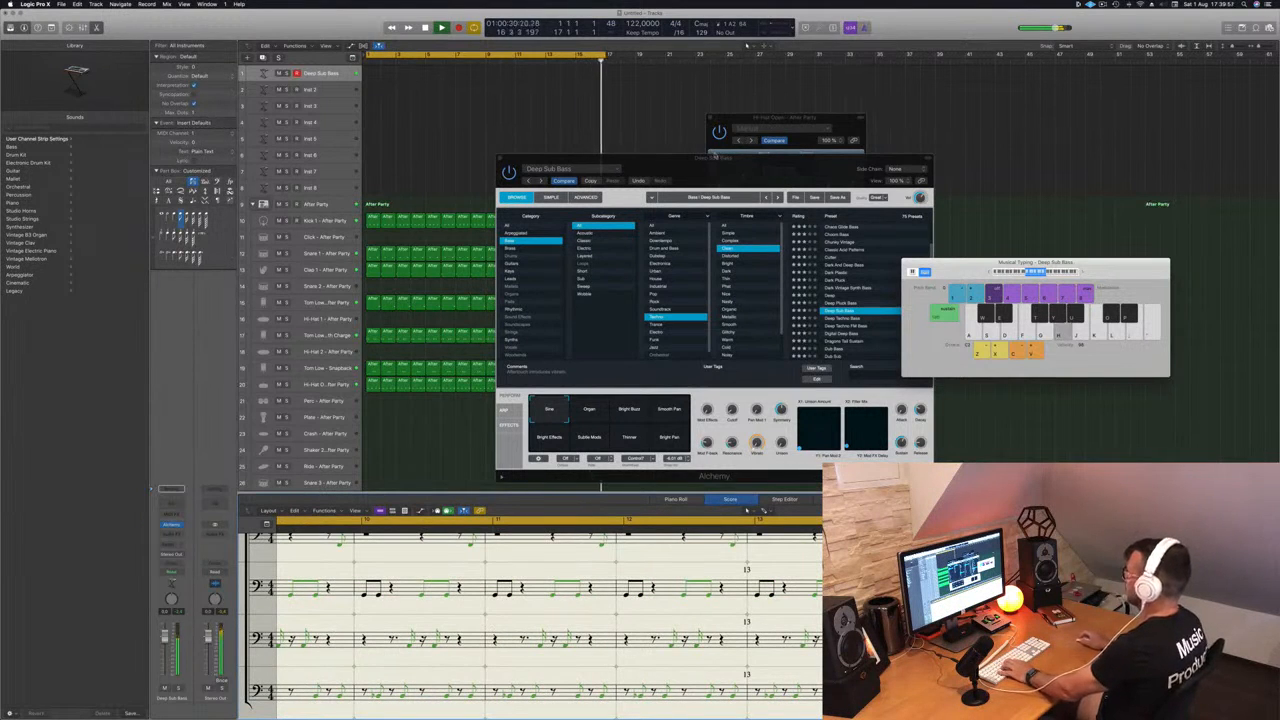
Step: Move the Alchemy window clear of the drum regions and record a Deep Sub Bass part from bar 3 to about bar 8
{"action": "left_click", "coordinate": [714, 156]}
{"action": "left_click_drag", "start_coordinate": [672, 164], "coordinate": [823, 172]}
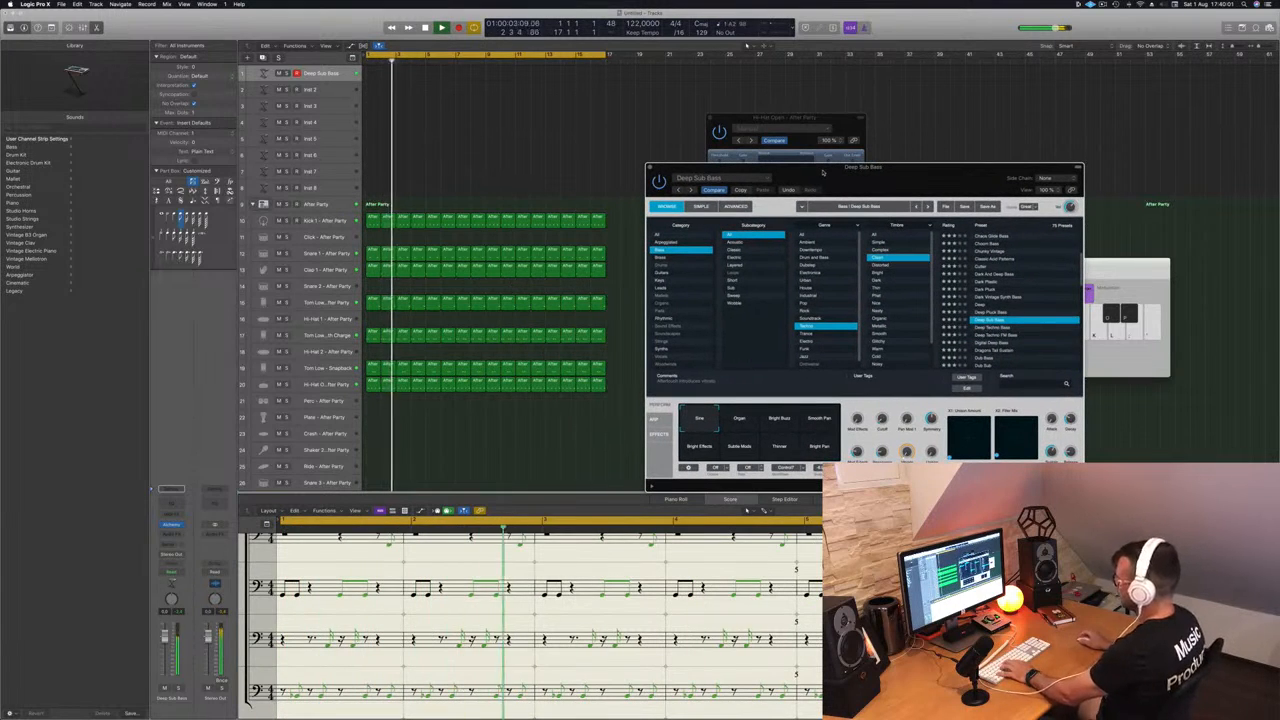
{"action": "key", "text": "r"}
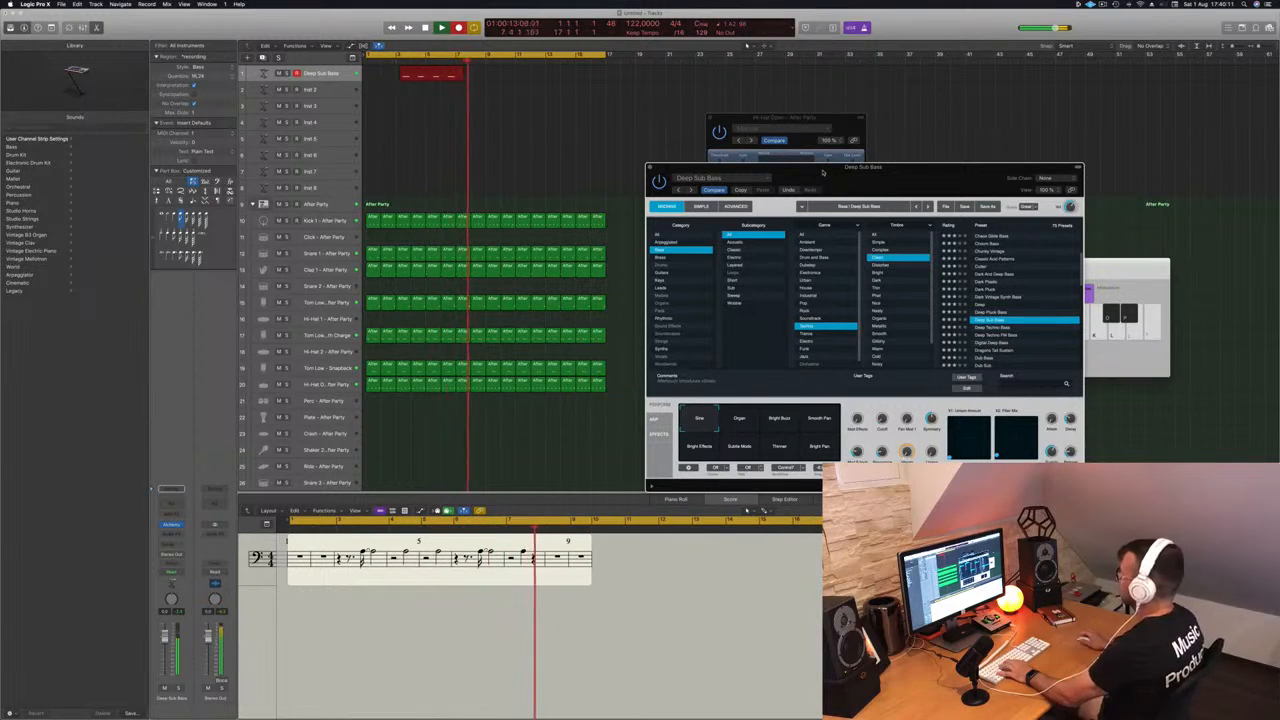
{"action": "key", "text": "space"}
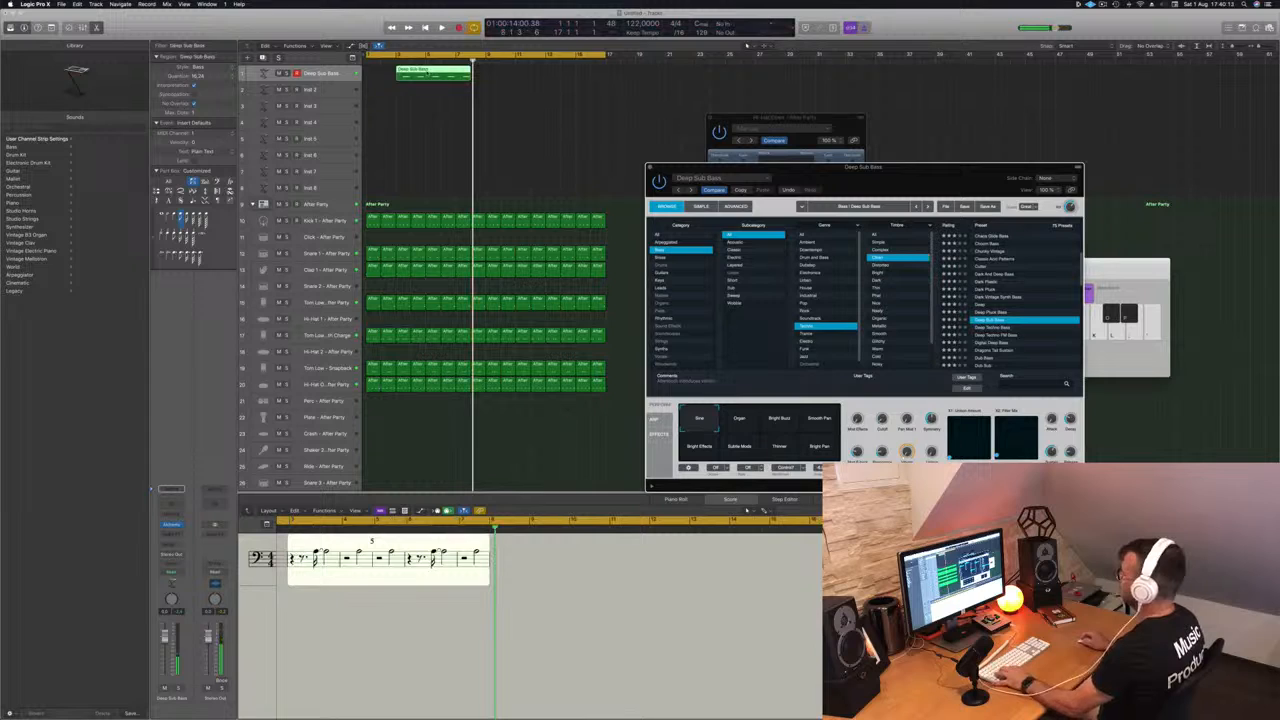
Step: Split the recorded Deep Sub Bass region at bars 5 and 7 and delete the pieces before and after the middle section
{"action": "left_click", "coordinate": [426, 74]}
{"action": "left_click", "coordinate": [426, 74]}
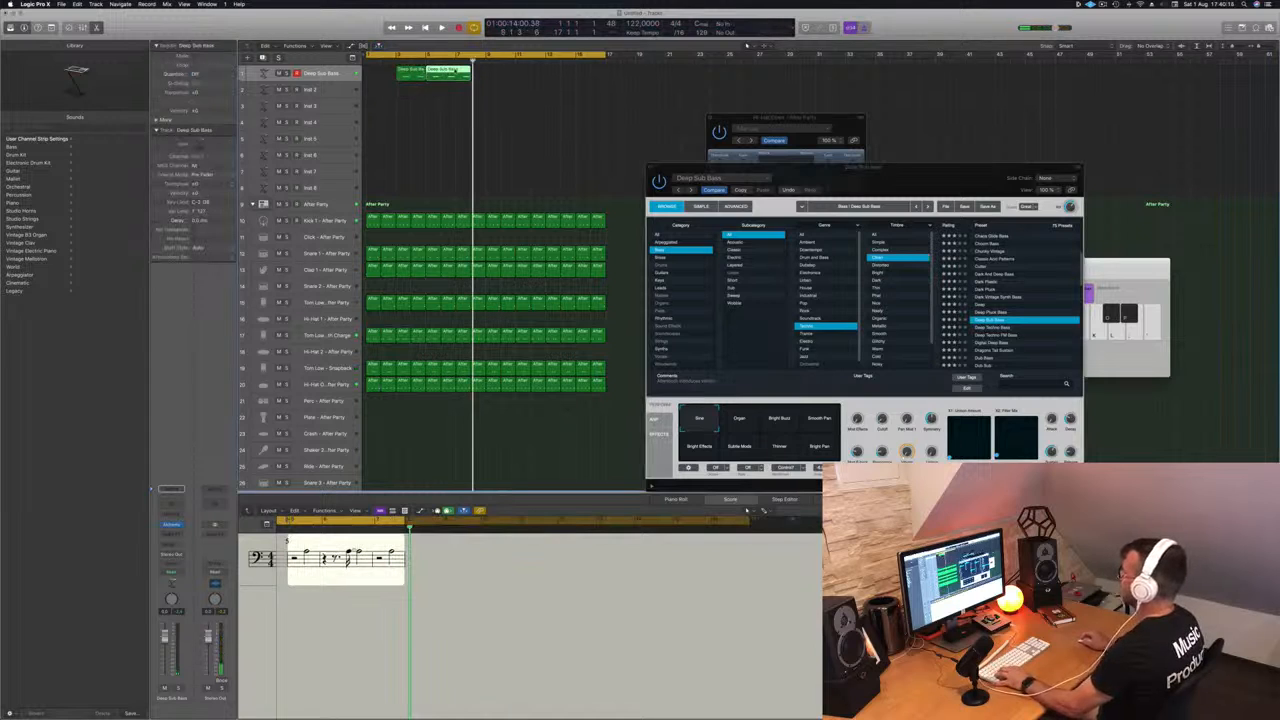
{"action": "left_click", "coordinate": [456, 74]}
{"action": "left_click", "coordinate": [403, 75]}
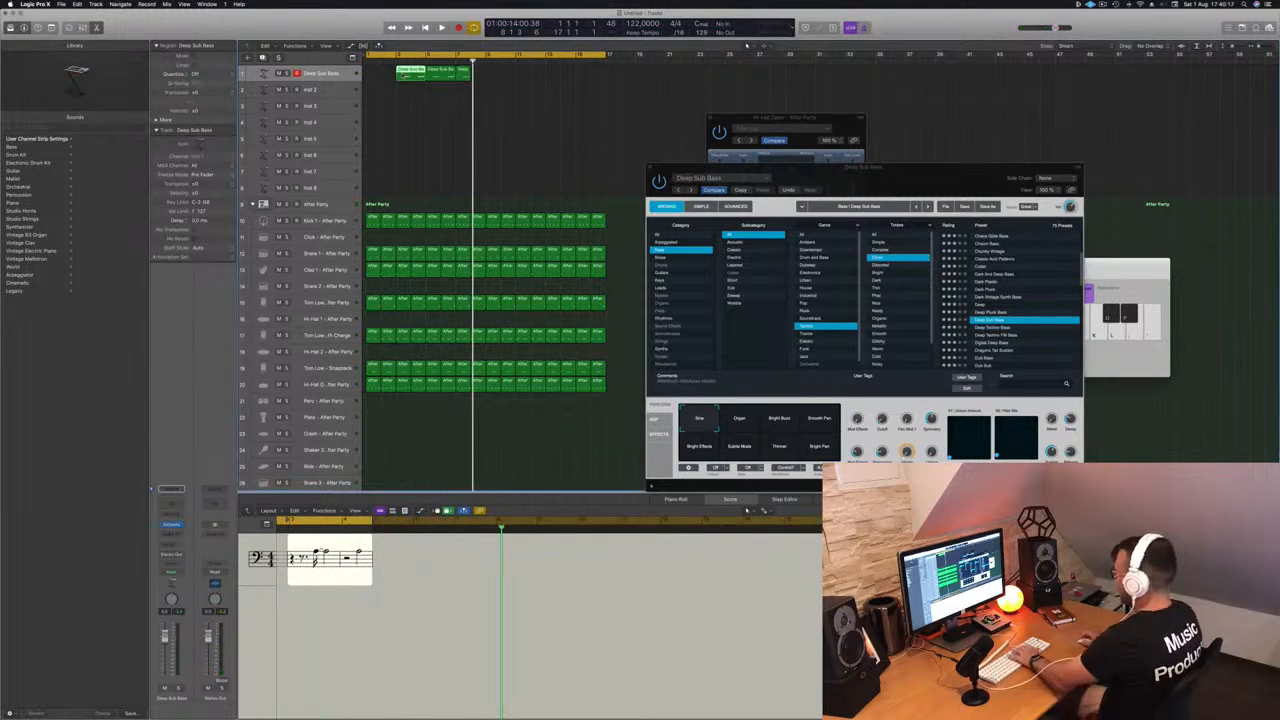
{"action": "left_click", "coordinate": [462, 72]}
{"action": "key", "text": "Delete"}
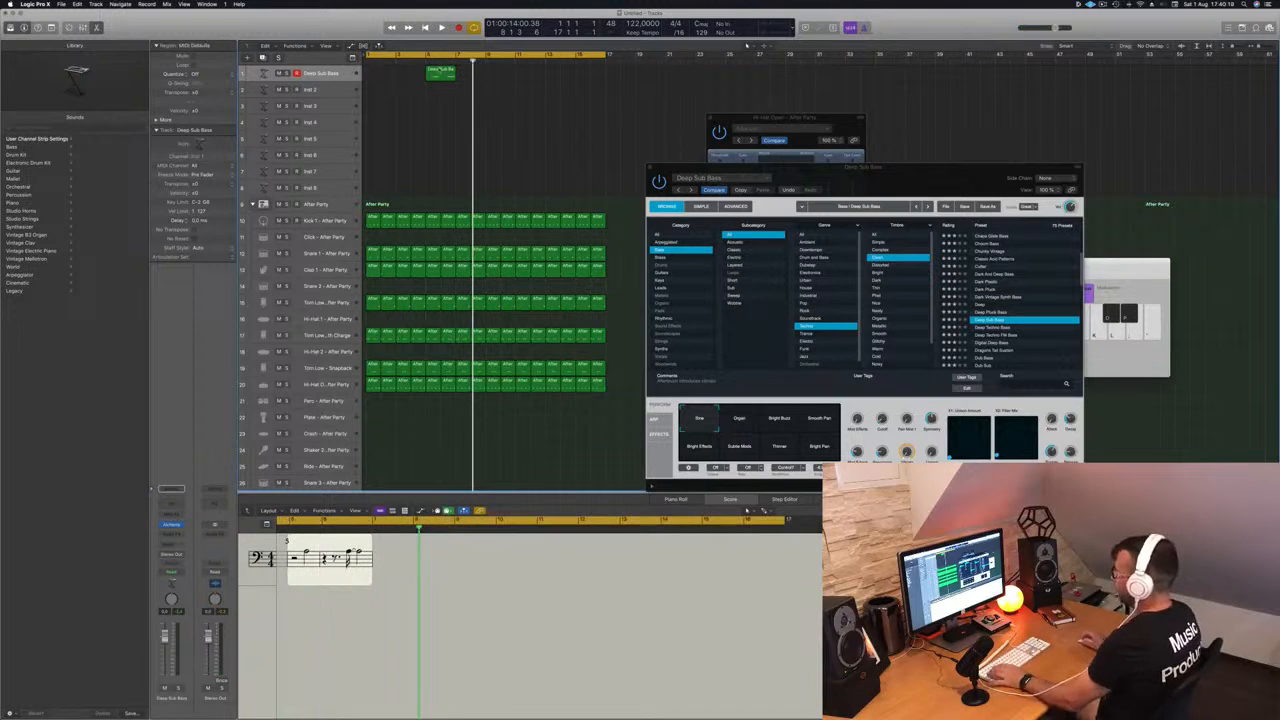
Step: Move the remaining two-bar Deep Sub Bass region to bar 1 and play it with the drums
{"action": "left_click_drag", "start_coordinate": [436, 73], "coordinate": [375, 74]}
{"action": "key", "text": "space"}
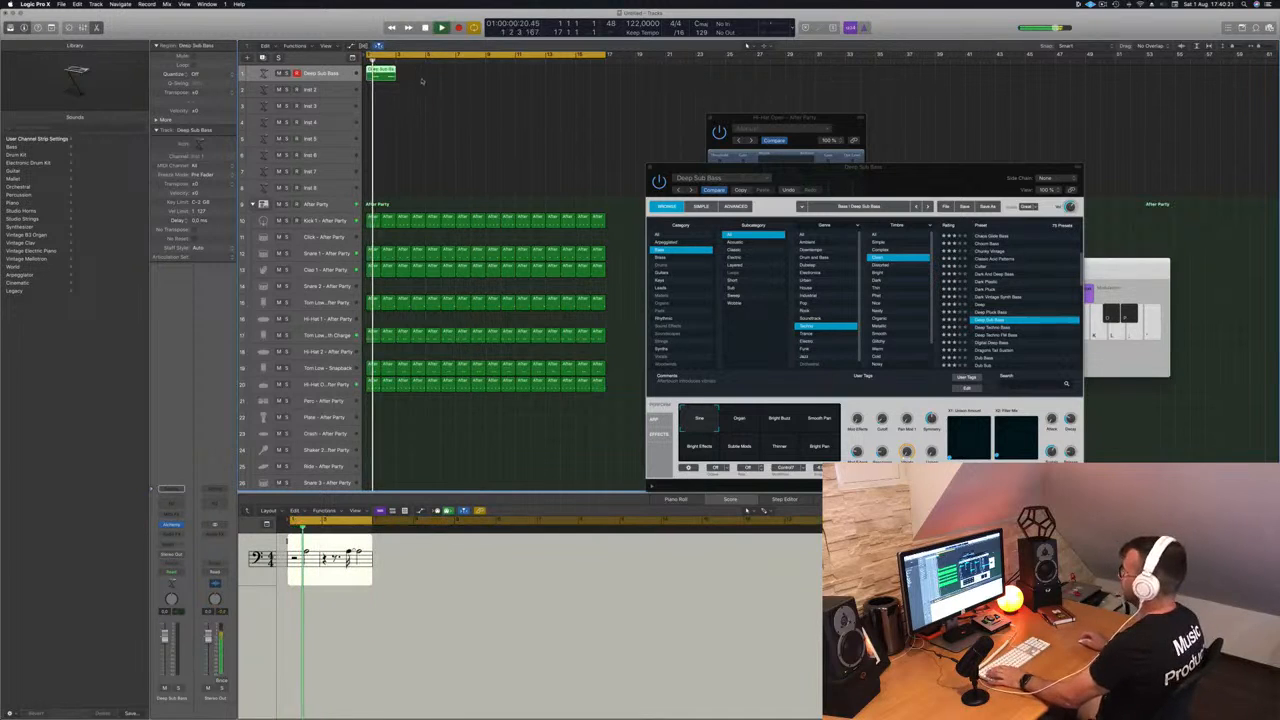
Step: Lengthen both notes of the Deep Sub Bass region to the ends of bars 1 and 2, and copy the region across all 16 bars
{"action": "key", "text": "p"}
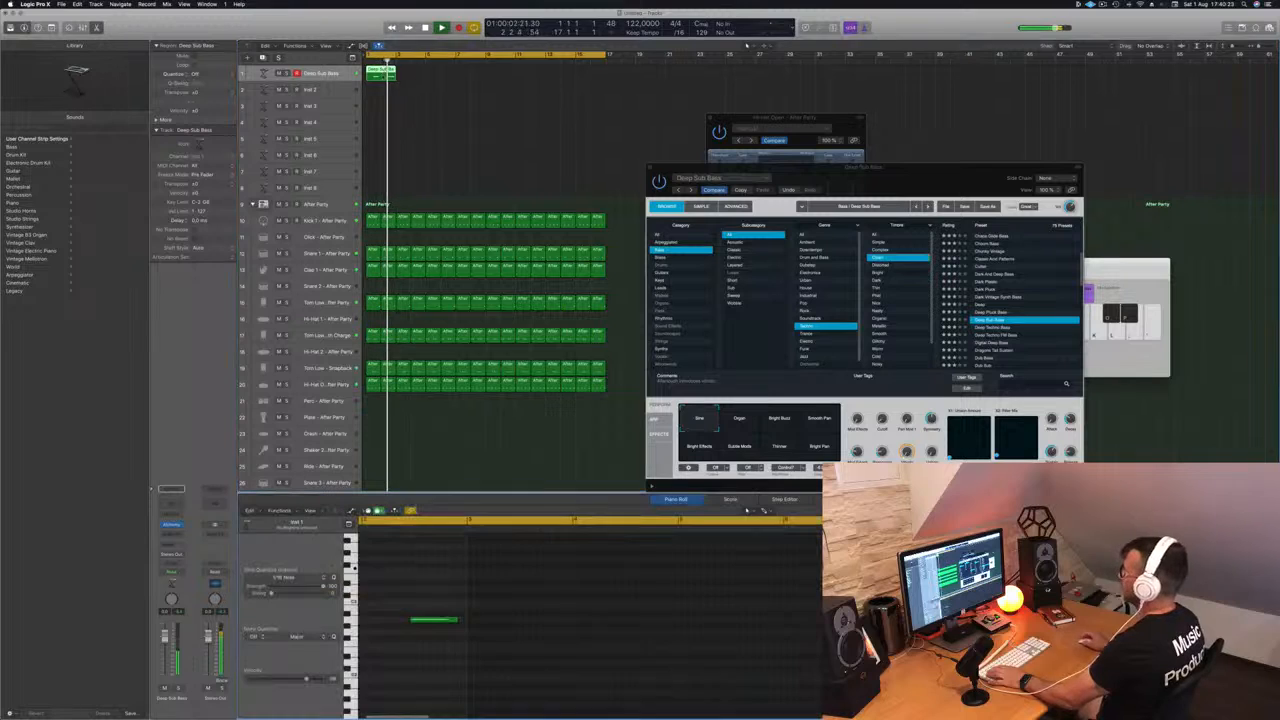
{"action": "scroll", "coordinate": [560, 636], "scroll_direction": "left", "scroll_amount": 5}
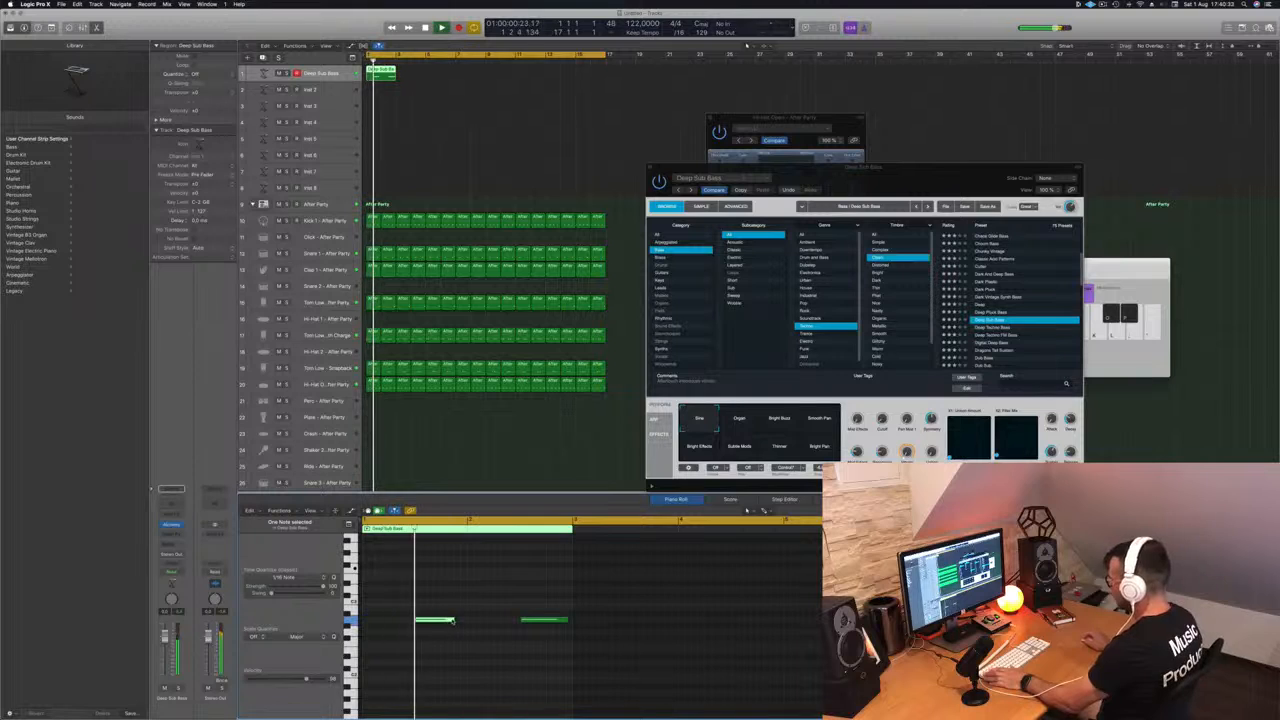
{"action": "left_click_drag", "start_coordinate": [453, 621], "coordinate": [466, 620]}
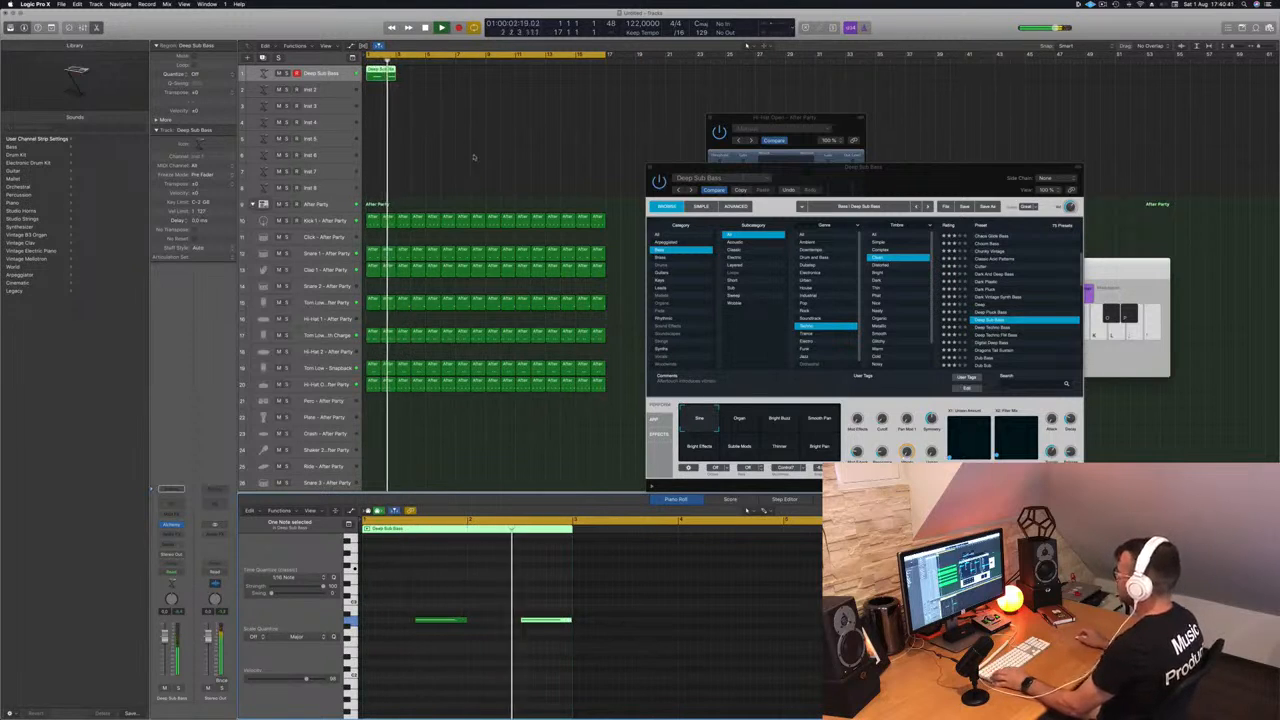
{"action": "left_click_drag", "start_coordinate": [380, 74], "coordinate": [503, 80]}
{"action": "key", "text": "Return"}
Step: Audition Alchemy's snapshots on the Deep Sub Bass track, from Organ and Bright Buzz through Smooth Pan to Thinner, and return to Sine
{"action": "left_click_drag", "start_coordinate": [866, 169], "coordinate": [716, 166]}
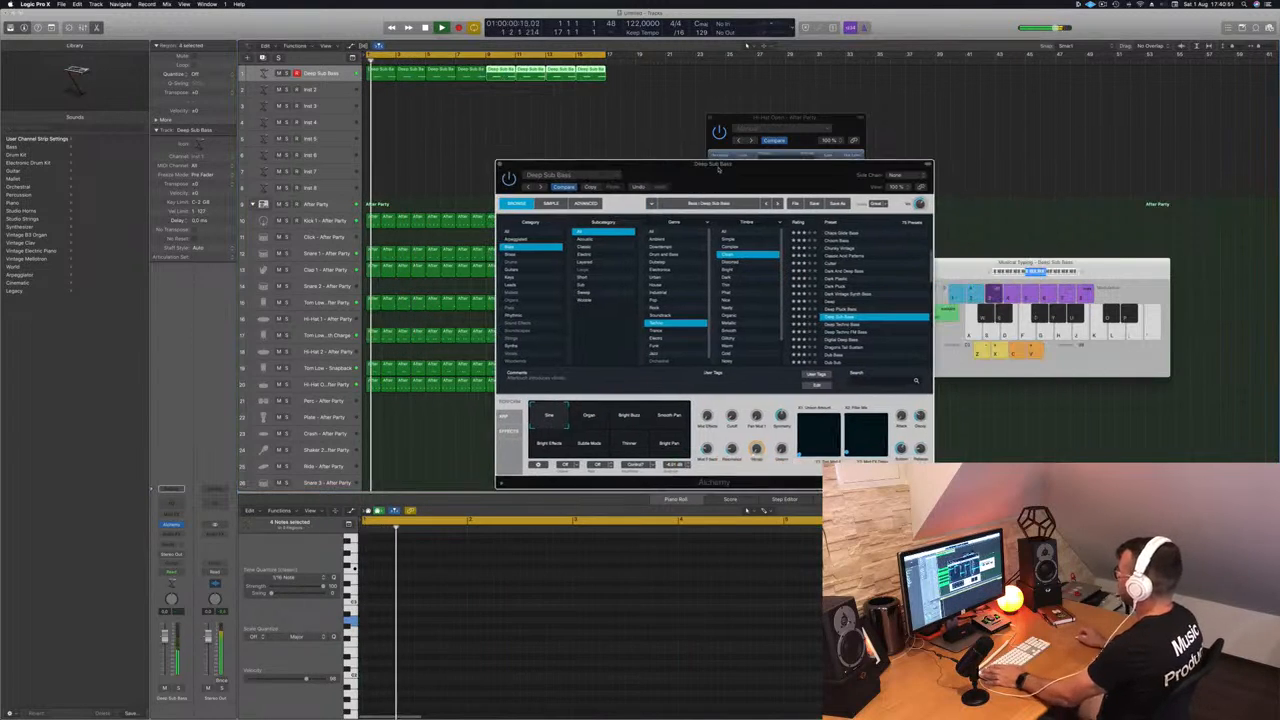
{"action": "key", "text": "Return"}
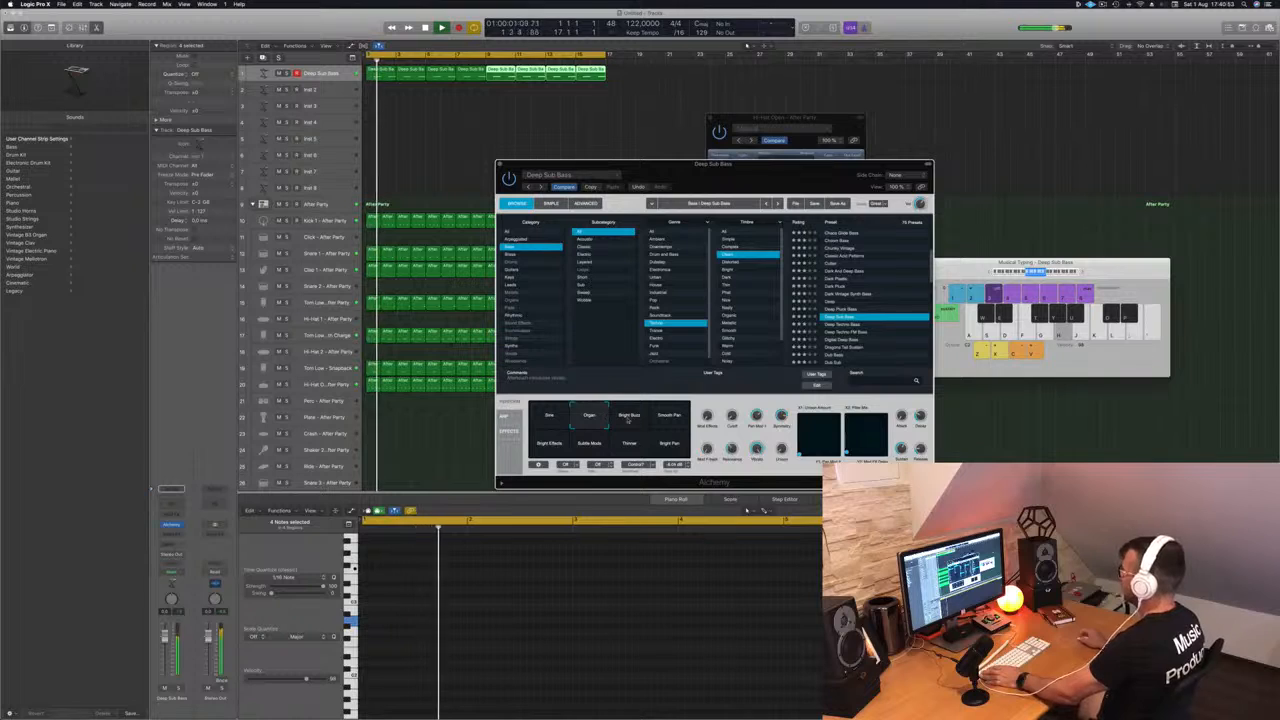
{"action": "left_click", "coordinate": [628, 417]}
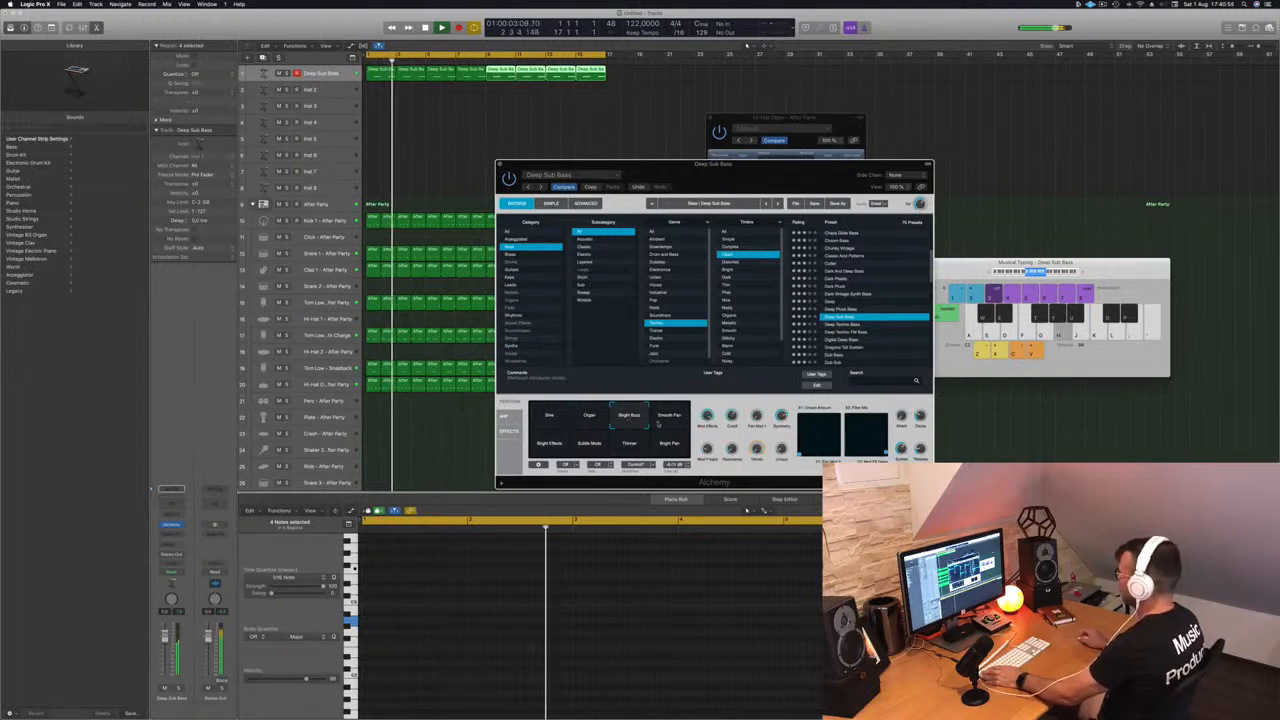
{"action": "left_click", "coordinate": [668, 417]}
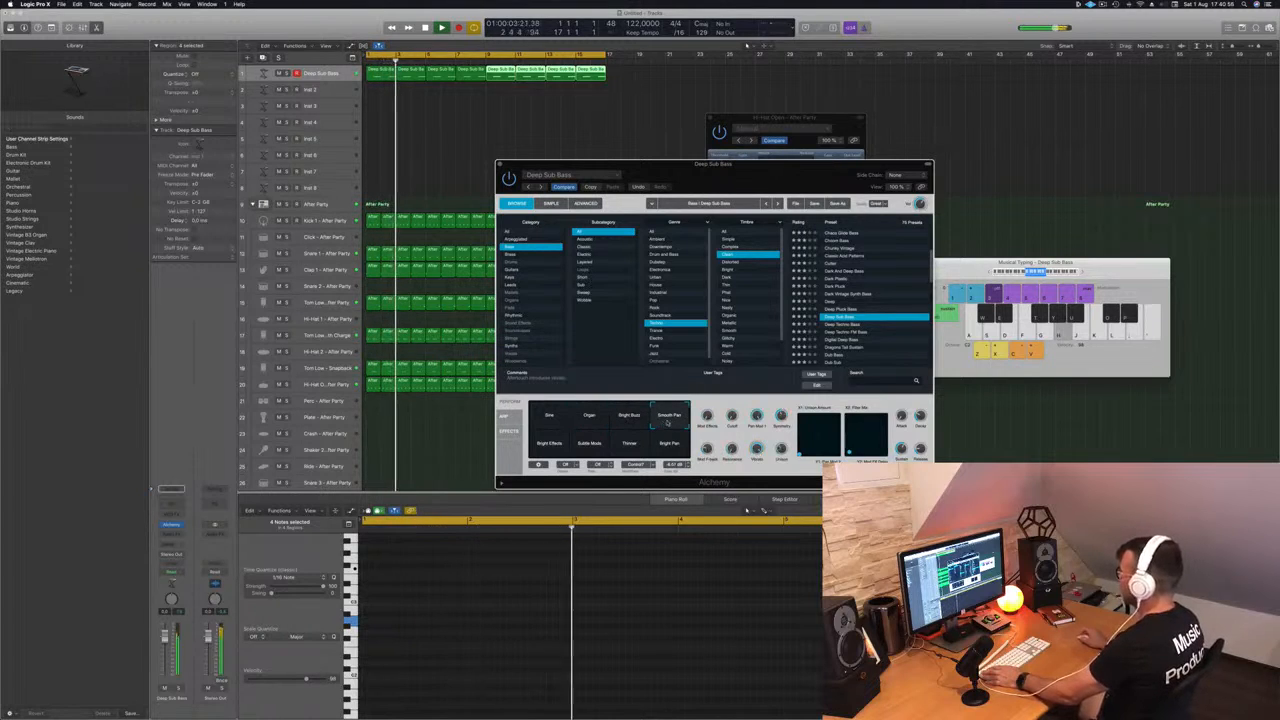
{"action": "left_click", "coordinate": [547, 445]}
{"action": "left_click", "coordinate": [589, 443]}
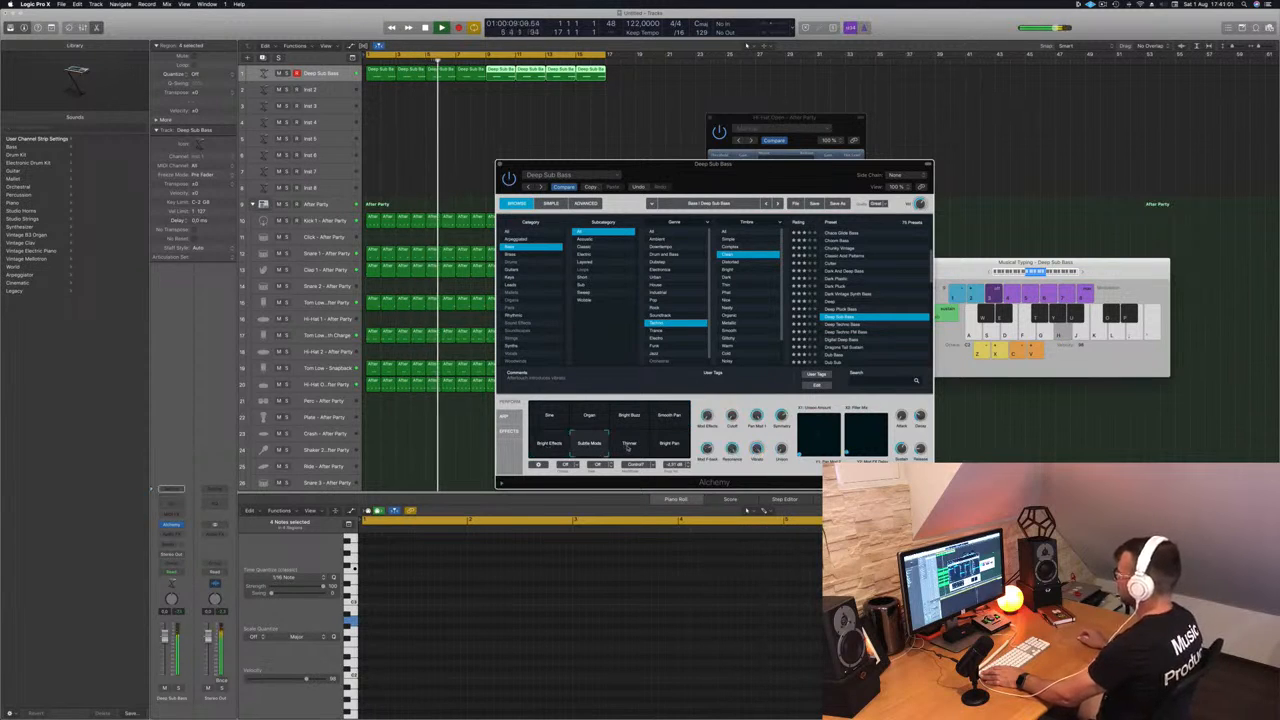
{"action": "left_click", "coordinate": [658, 447]}
{"action": "left_click", "coordinate": [547, 420]}
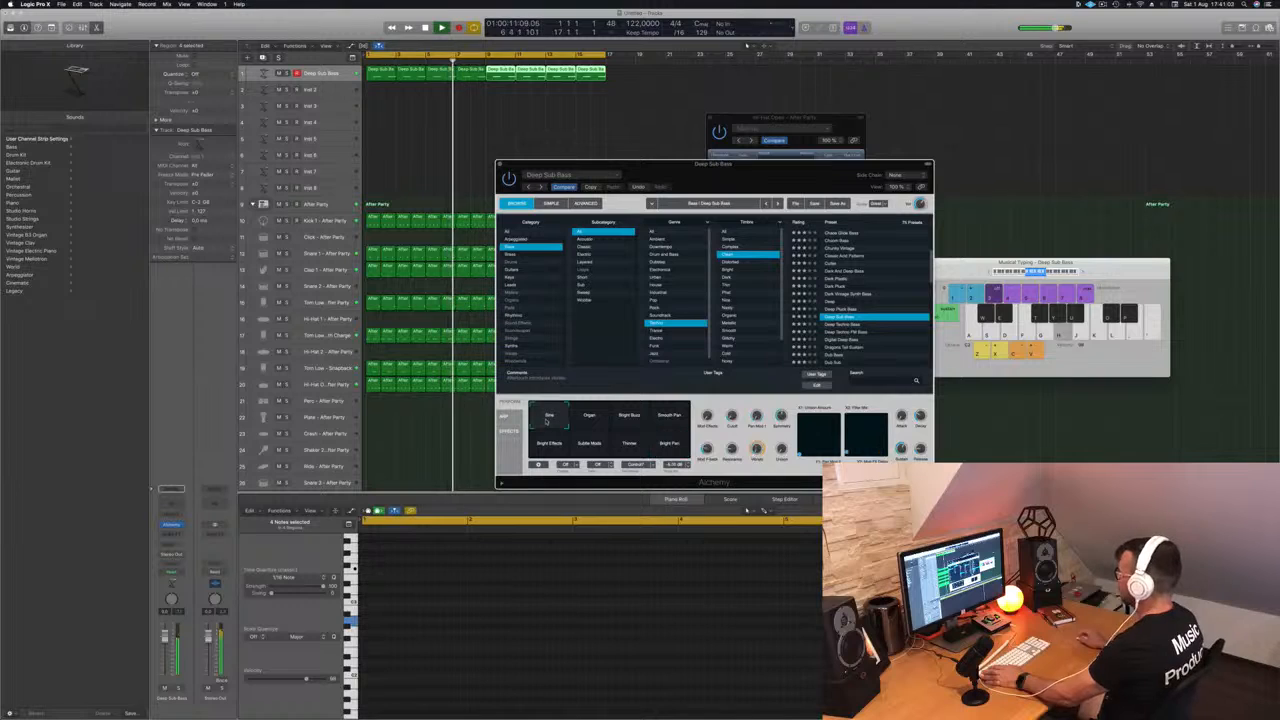
{"action": "key", "text": "space"}
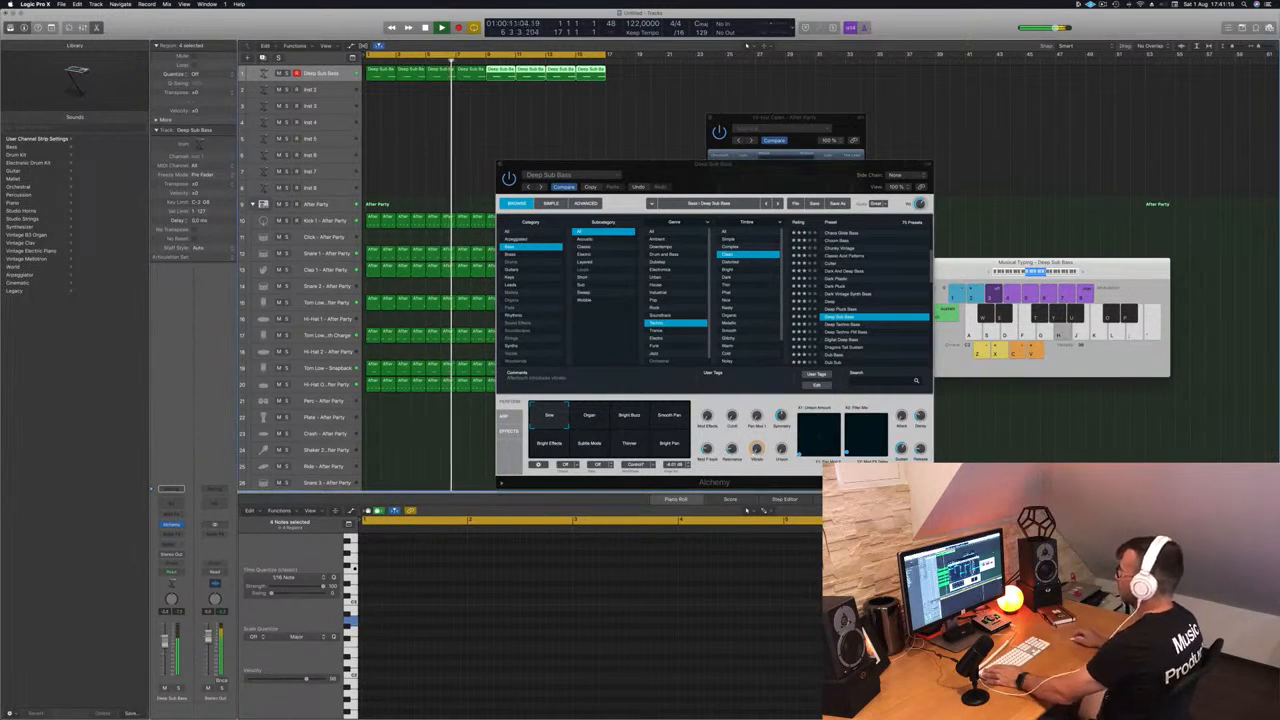
Step: Duplicate the Deep Sub Bass track with its instrument and place copies of all its regions on the duplicate over the same 16 bars
{"action": "left_click", "coordinate": [331, 75]}
{"action": "key", "text": "Return"}
{"action": "left_click_drag", "start_coordinate": [634, 88], "coordinate": [378, 74]}
{"action": "left_click", "coordinate": [322, 89]}
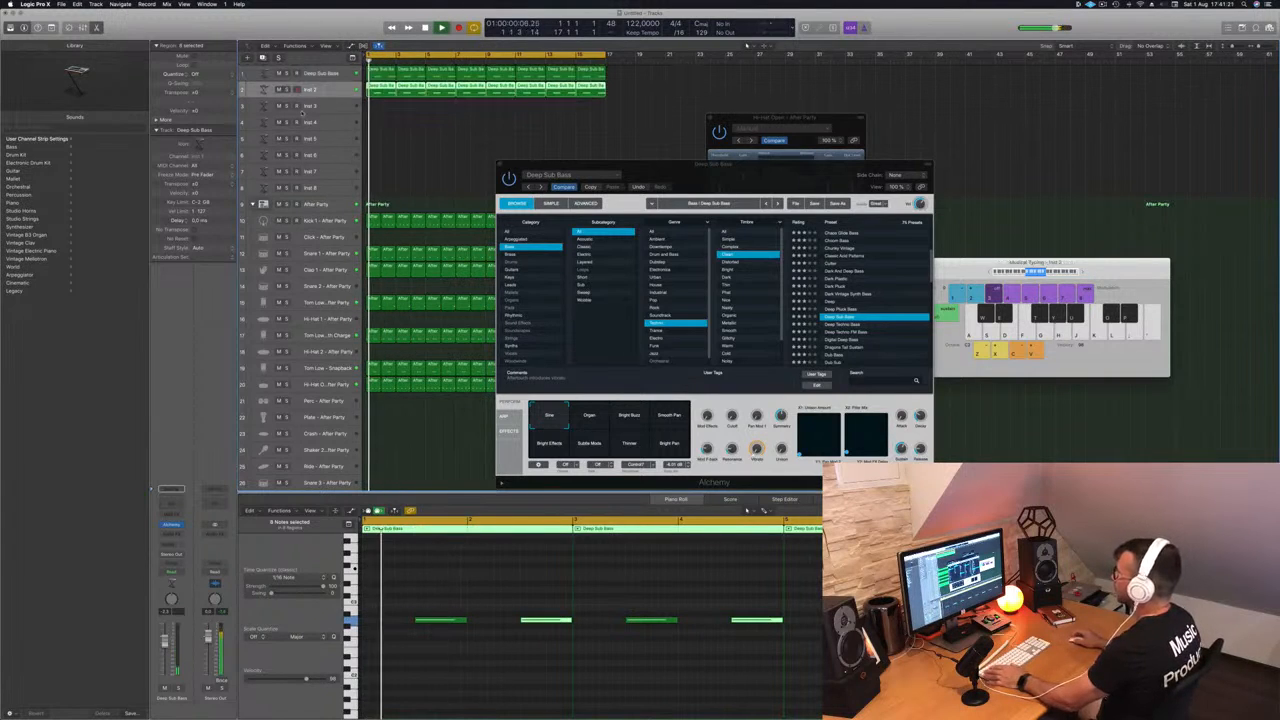
{"action": "left_click", "coordinate": [323, 75]}
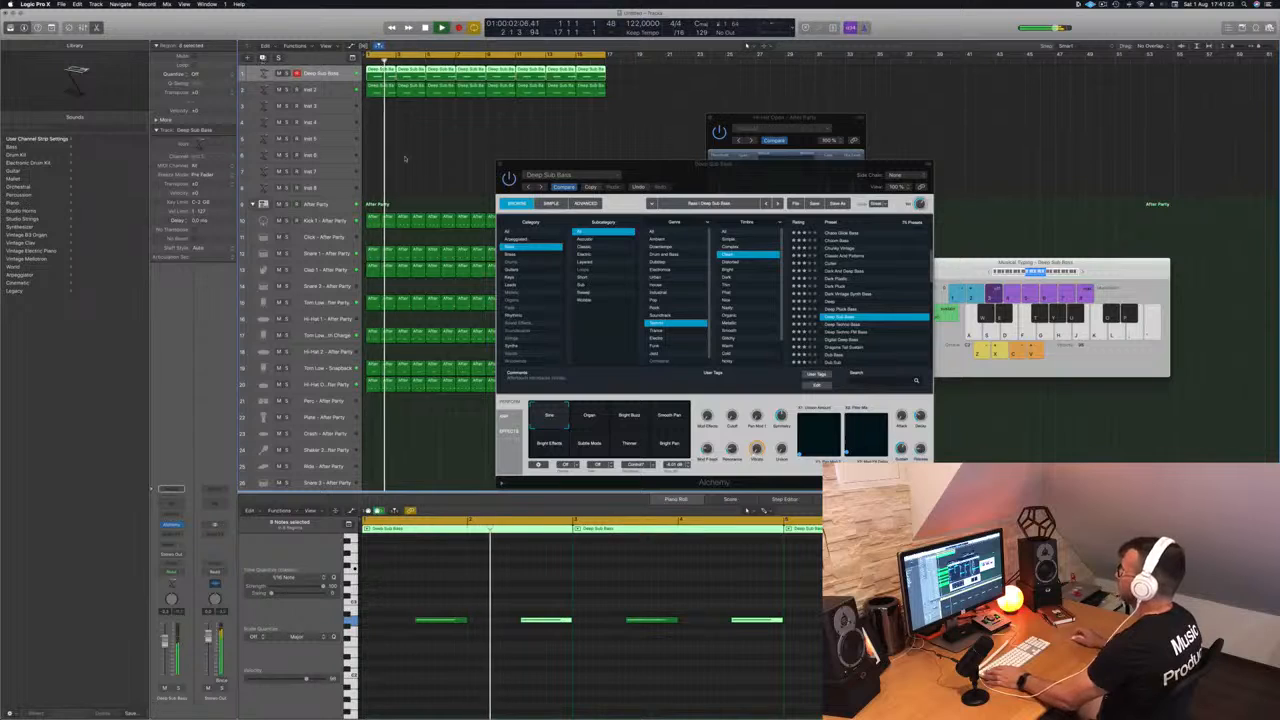
{"action": "key", "text": "super+d"}
{"action": "left_click_drag", "start_coordinate": [633, 93], "coordinate": [381, 91]}
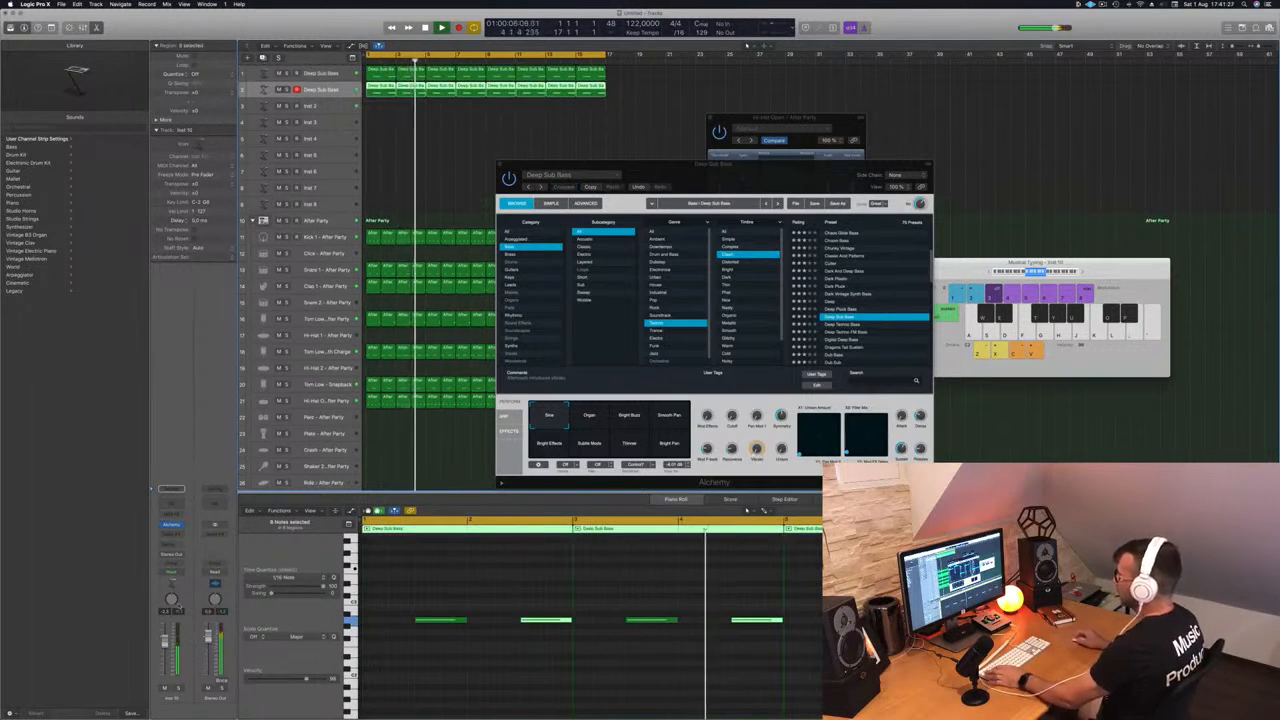
Step: Compare the snapshots in the duplicate track's Alchemy during playback, set it to Thinner, and close both Alchemy windows
{"action": "left_click", "coordinate": [171, 524]}
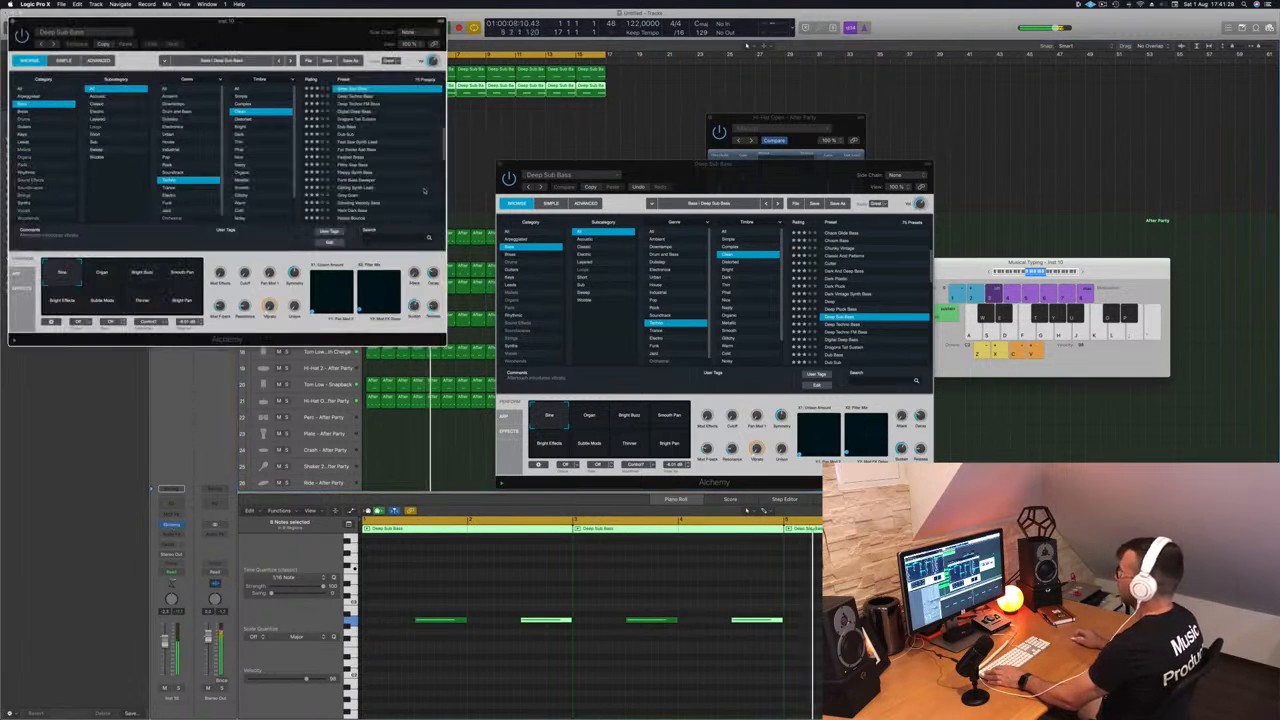
{"action": "left_click_drag", "start_coordinate": [312, 33], "coordinate": [852, 232]}
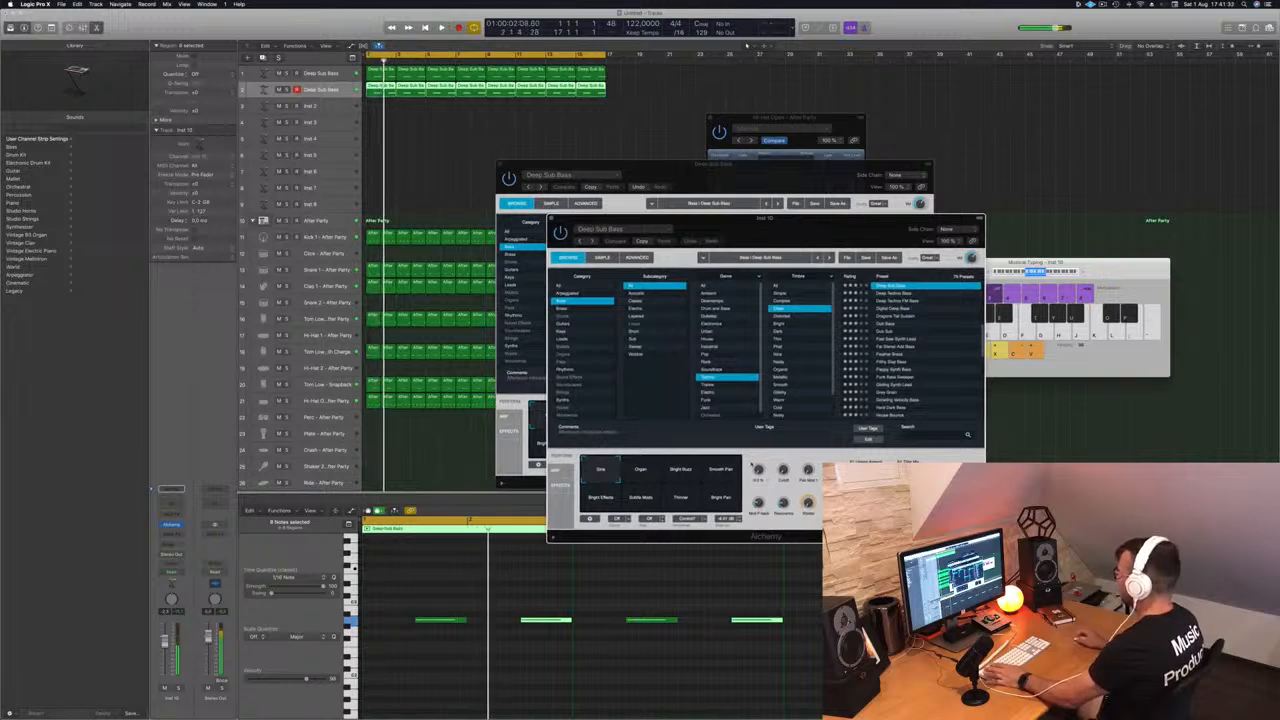
{"action": "left_click", "coordinate": [679, 498]}
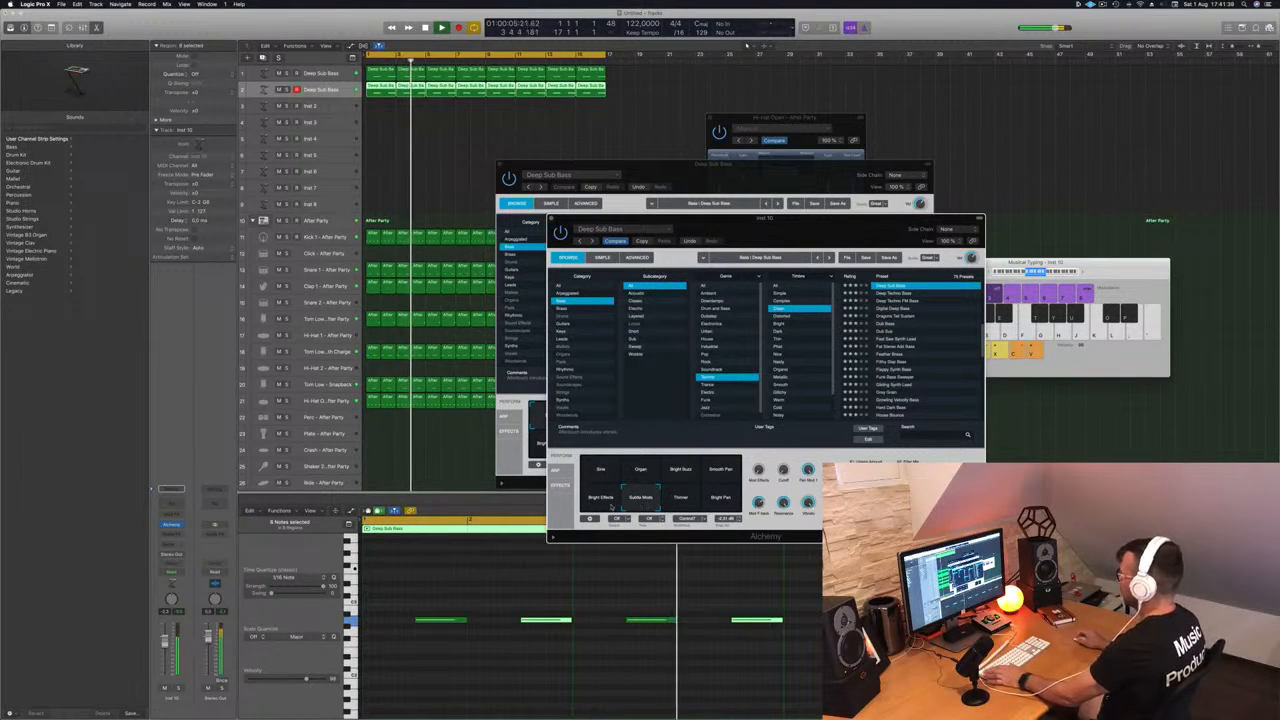
{"action": "left_click", "coordinate": [601, 500]}
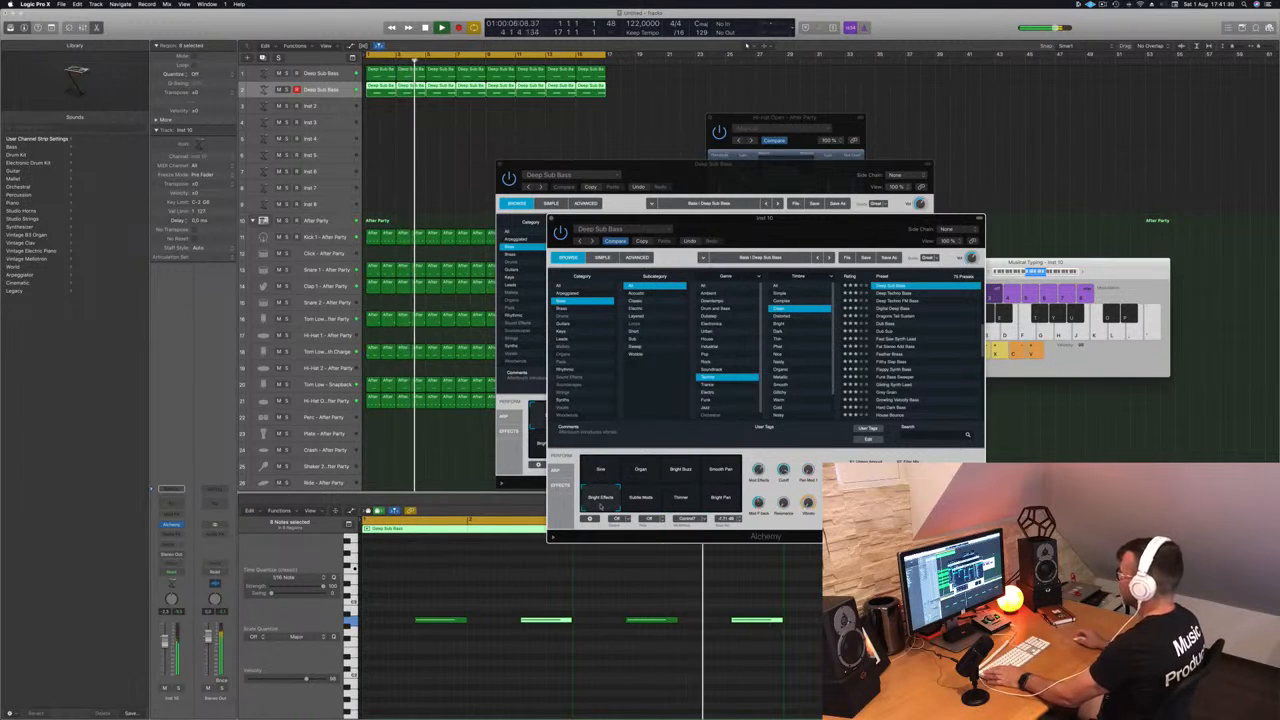
{"action": "left_click", "coordinate": [681, 474]}
{"action": "left_click", "coordinate": [721, 474]}
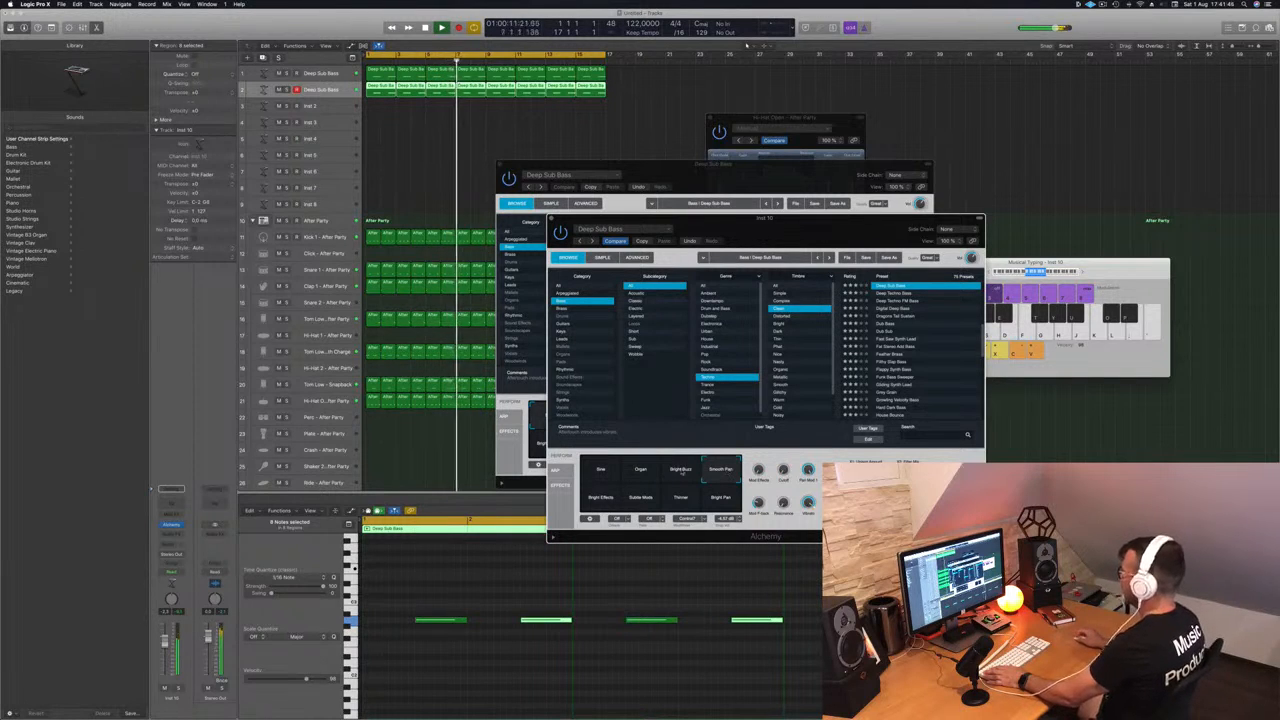
{"action": "left_click", "coordinate": [630, 470]}
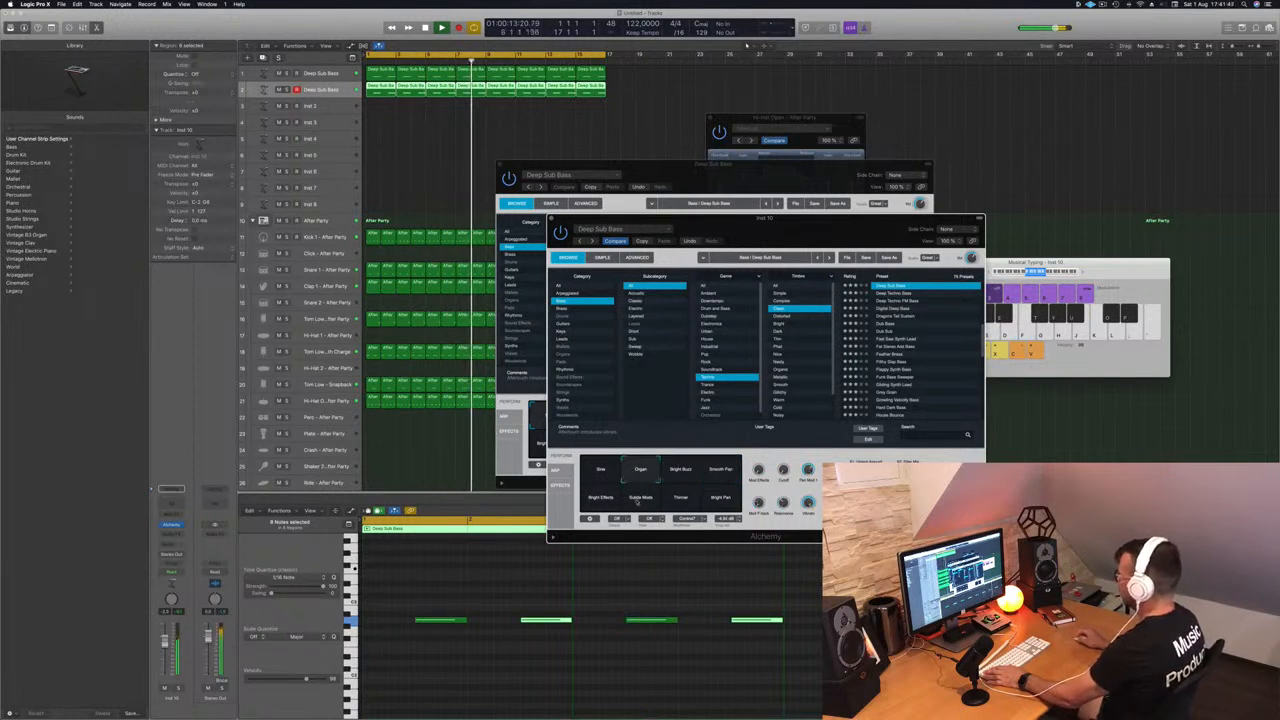
{"action": "left_click", "coordinate": [638, 500]}
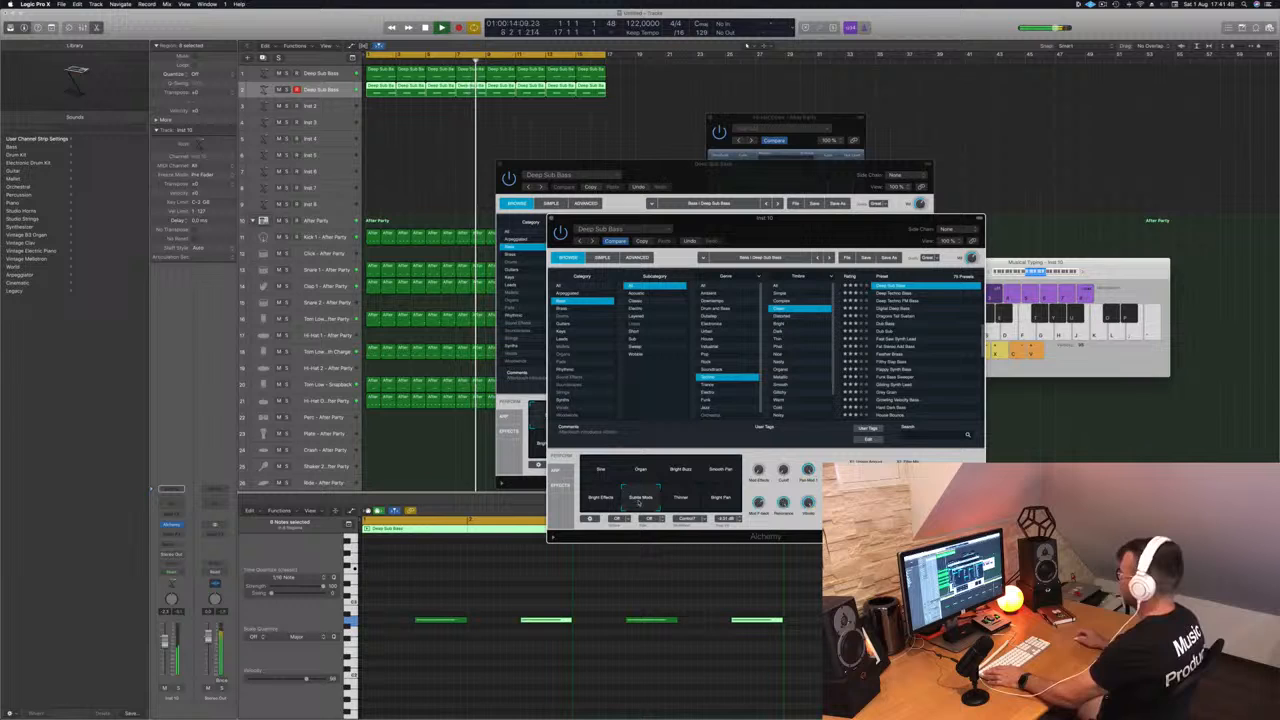
{"action": "left_click", "coordinate": [678, 502]}
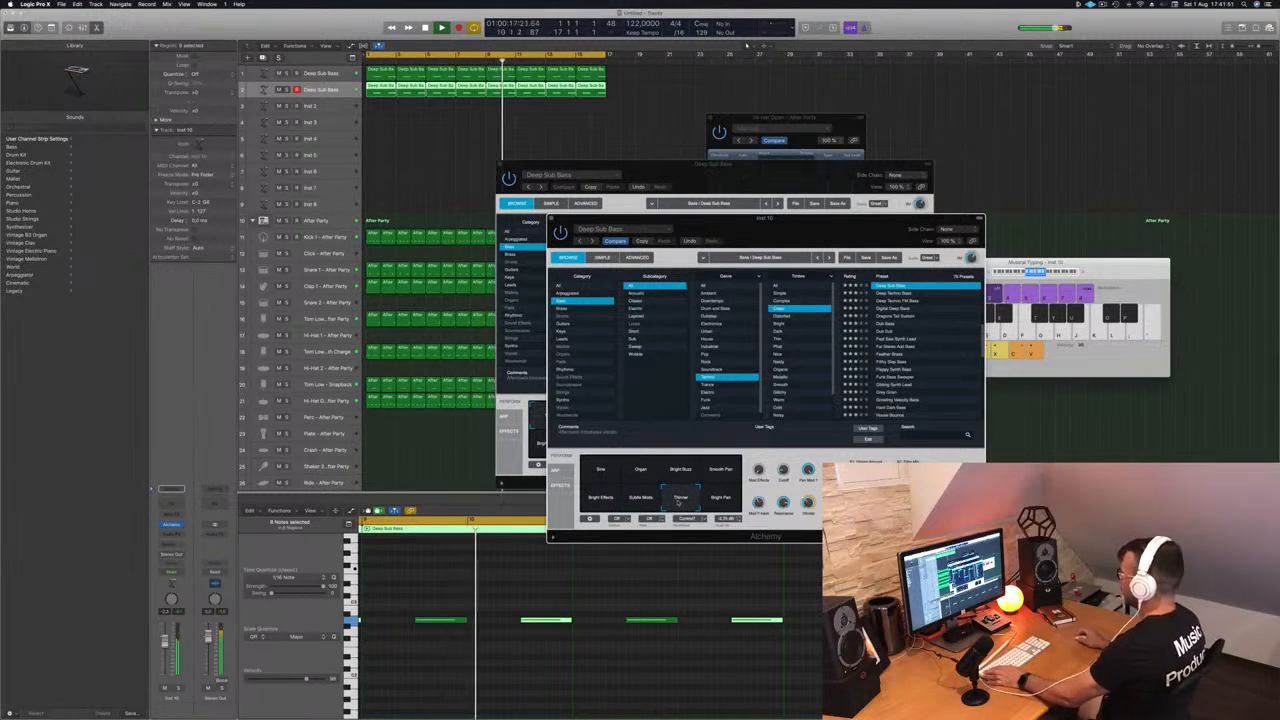
{"action": "left_click", "coordinate": [719, 502]}
{"action": "left_click", "coordinate": [681, 500]}
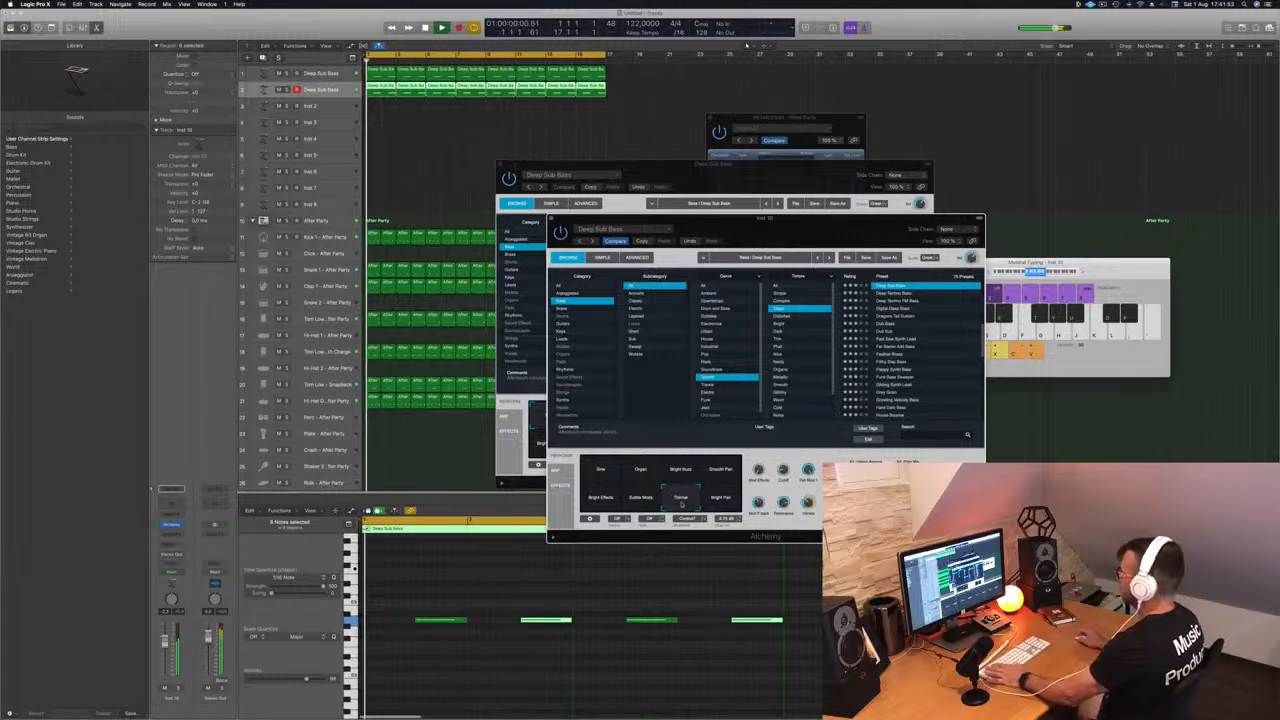
{"action": "left_click", "coordinate": [551, 219]}
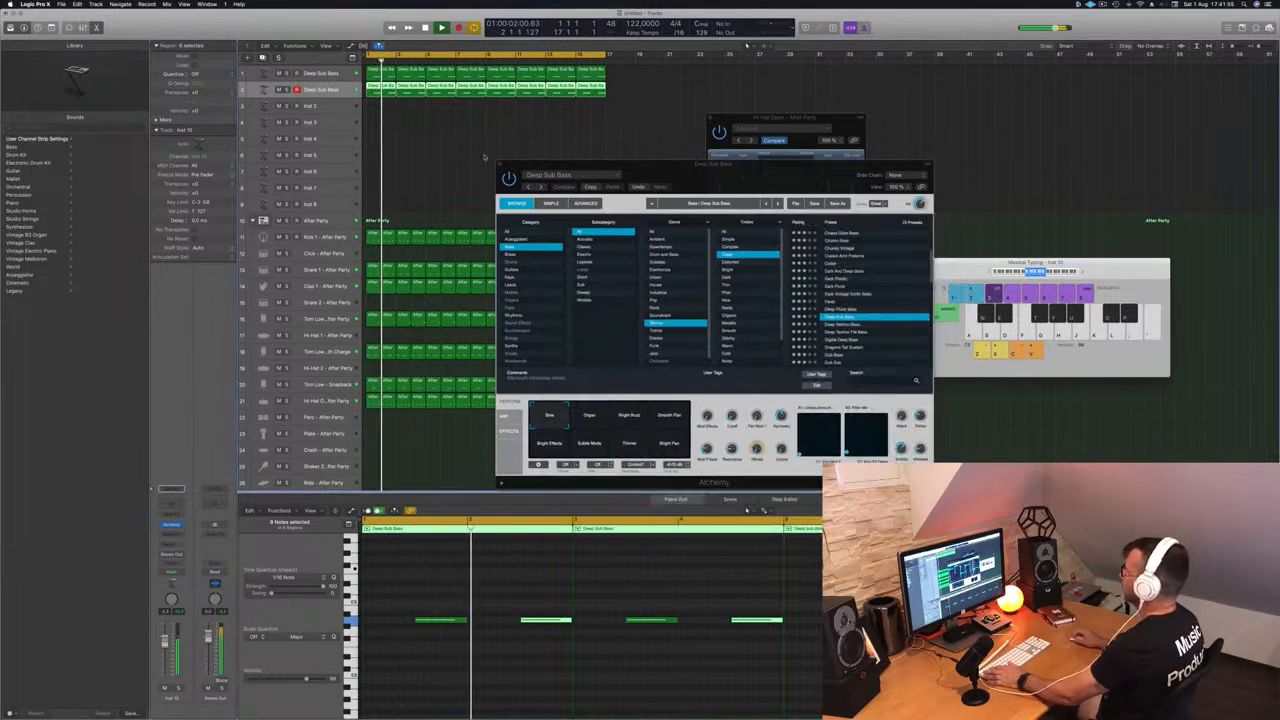
{"action": "left_click", "coordinate": [500, 164]}
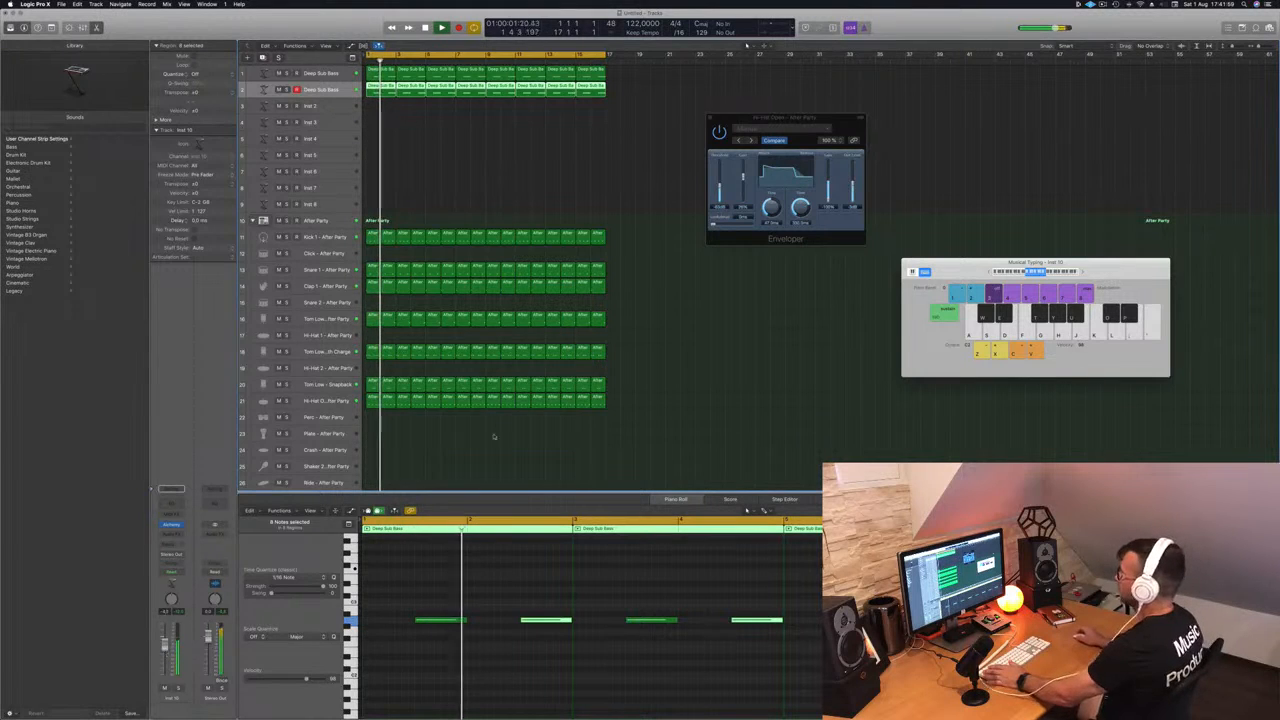
Step: Copy the bar 1 open hi-hat region to the Ride track, transpose its four notes to the ride sound and shift them onto the beats
{"action": "scroll", "coordinate": [451, 413], "scroll_direction": "down", "scroll_amount": 3}
{"action": "scroll", "coordinate": [451, 413], "scroll_direction": "down", "scroll_amount": 1}
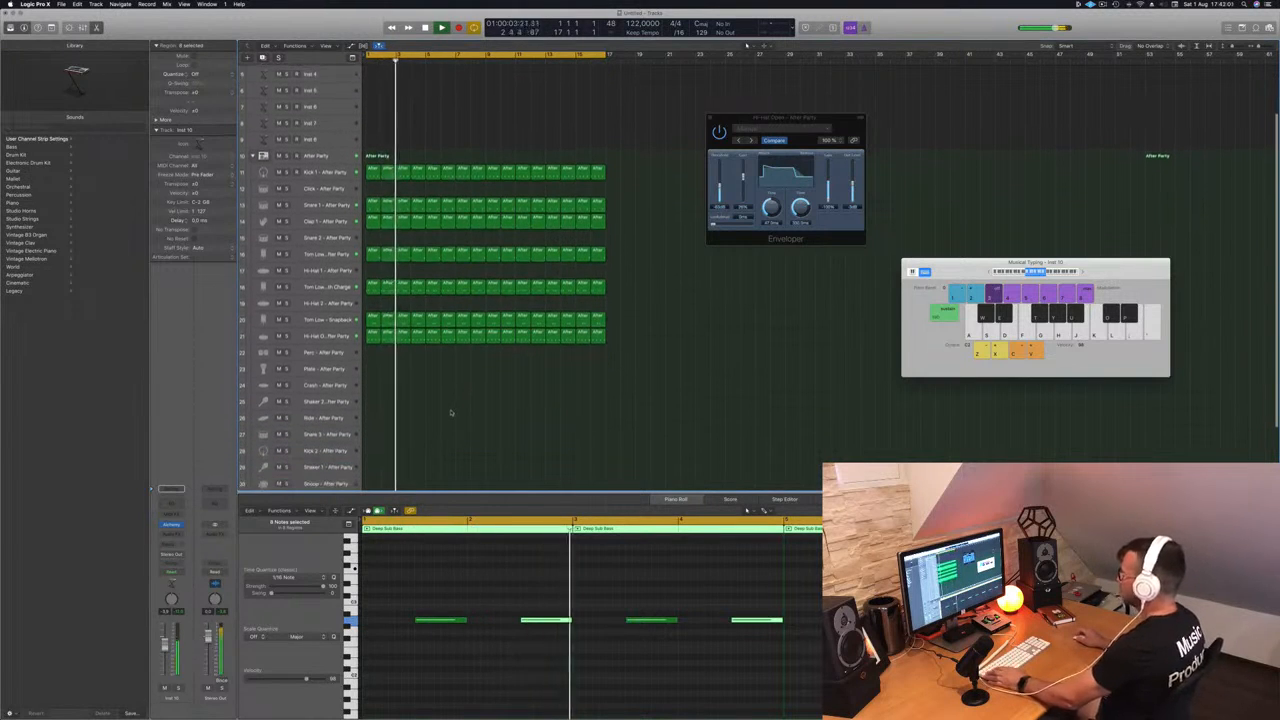
{"action": "left_click", "coordinate": [372, 327]}
{"action": "left_click_drag", "start_coordinate": [373, 332], "coordinate": [373, 414]}
{"action": "left_click_drag", "start_coordinate": [376, 676], "coordinate": [464, 699]}
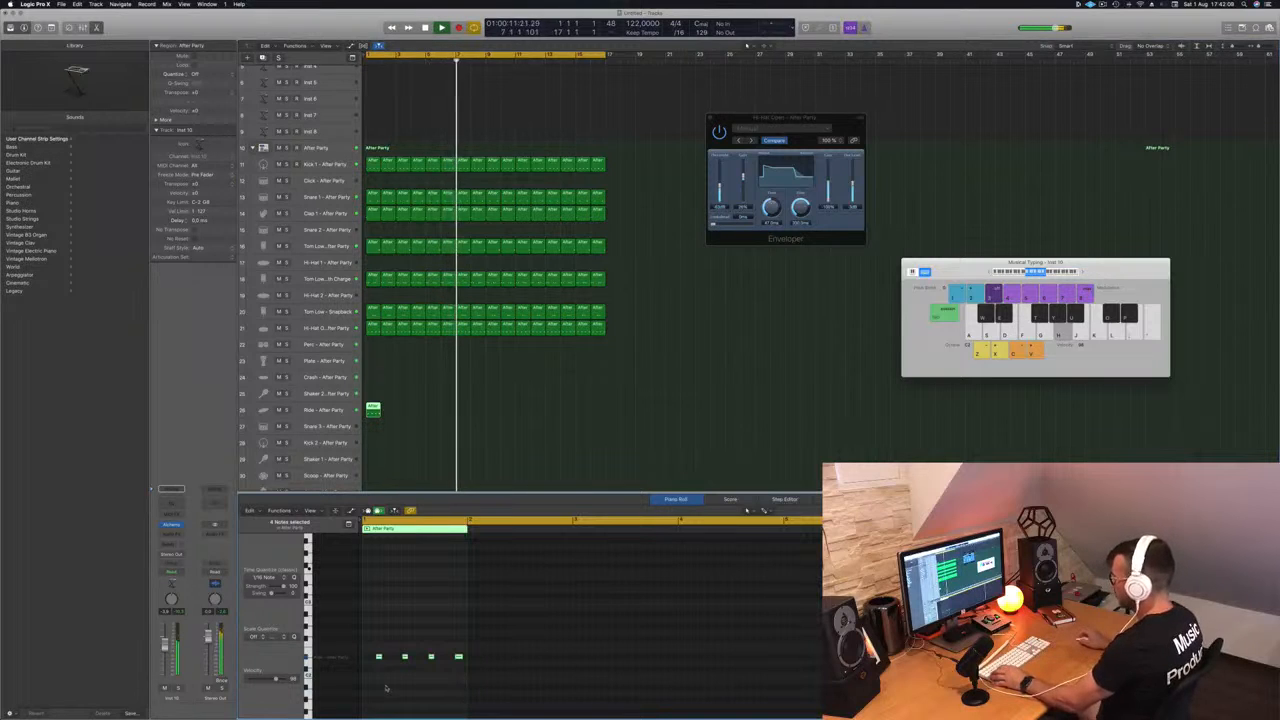
{"action": "left_click_drag", "start_coordinate": [378, 657], "coordinate": [365, 657]}
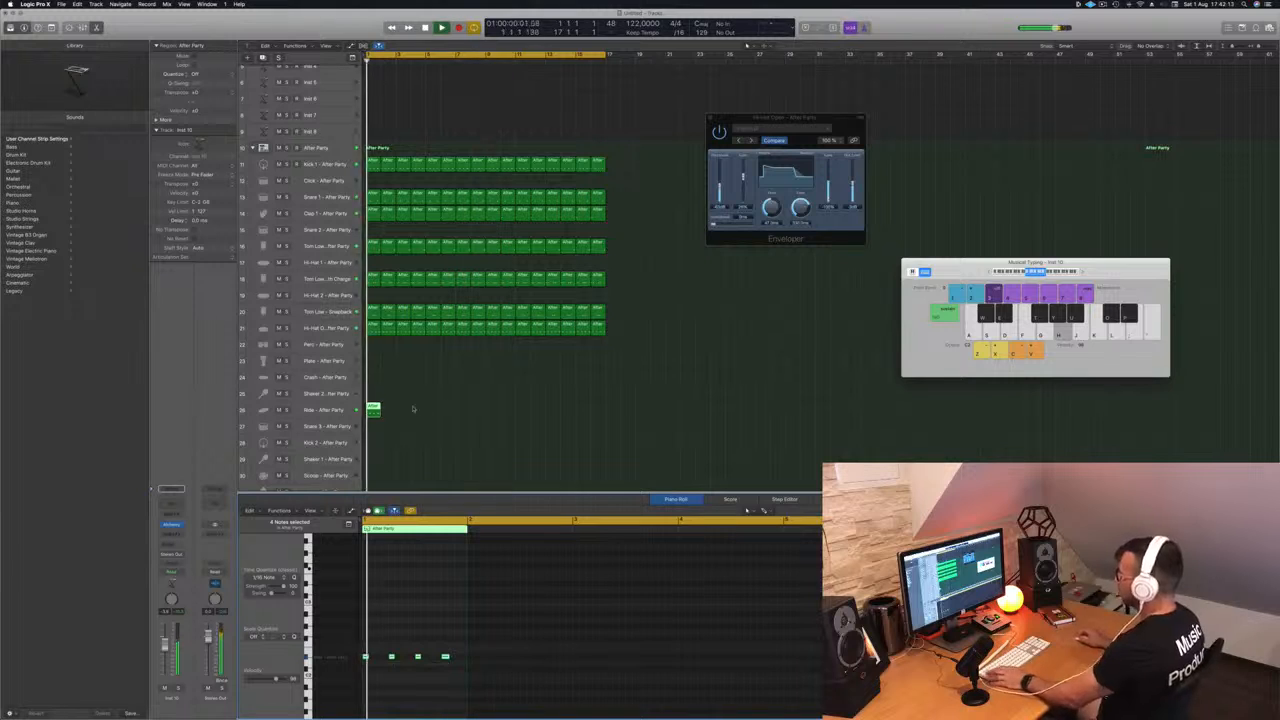
Step: Copy the one-bar Ride region across all 16 bars, select the Ride track and play the groove from the start
{"action": "left_click_drag", "start_coordinate": [382, 410], "coordinate": [399, 412]}
{"action": "left_click_drag", "start_coordinate": [403, 414], "coordinate": [465, 413]}
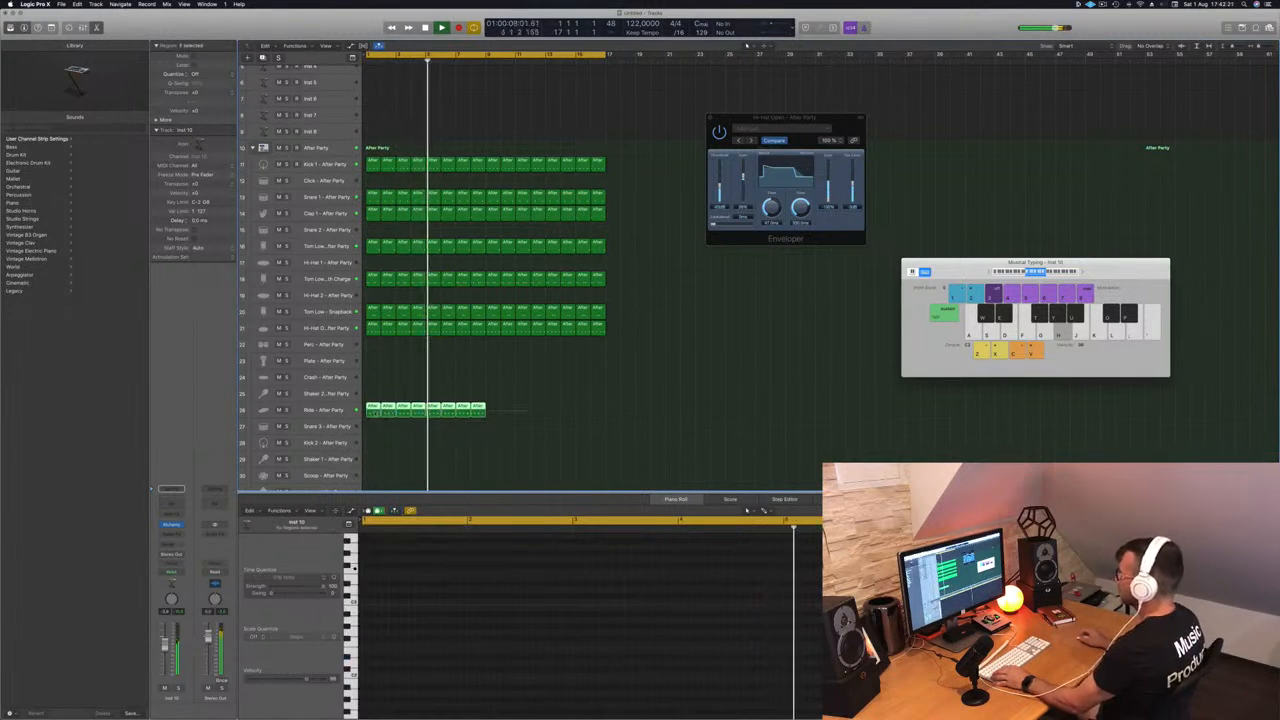
{"action": "left_click_drag", "start_coordinate": [375, 413], "coordinate": [494, 413]}
{"action": "left_click", "coordinate": [298, 407]}
{"action": "key", "text": "Return"}
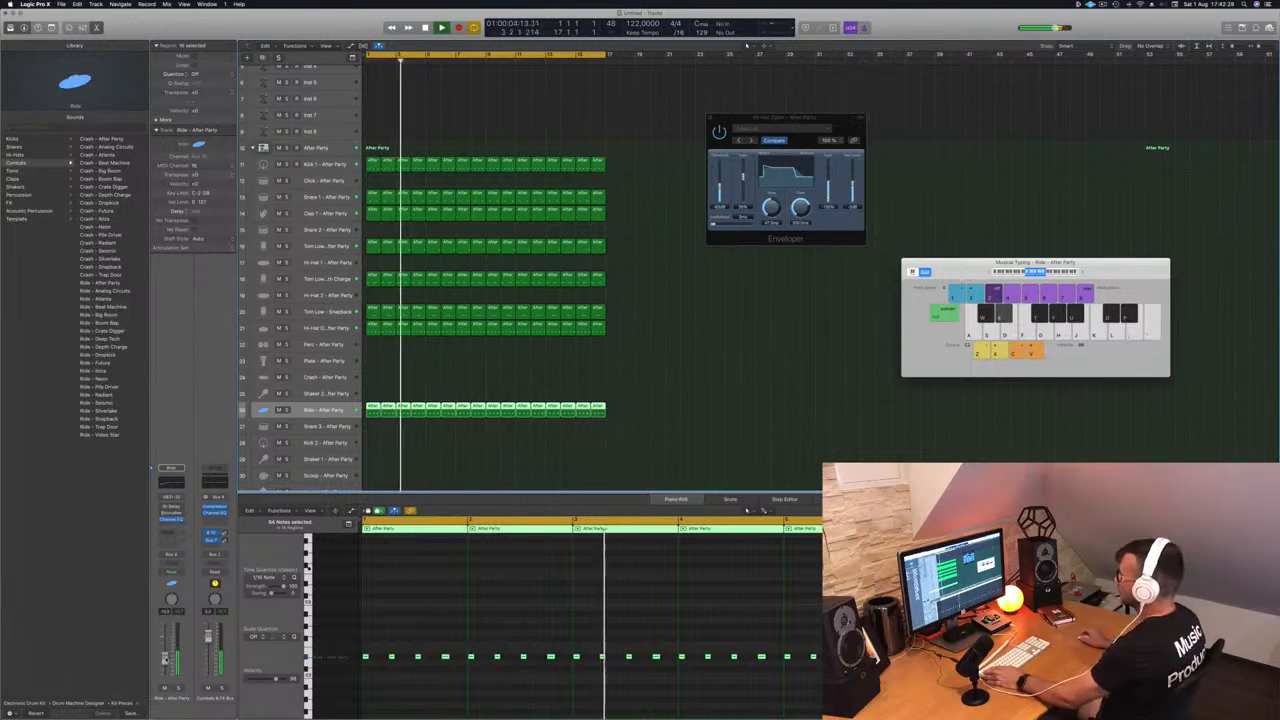
Step: Copy the bar 1 open hi-hat region to drum track 23, transpose its four notes up to that track's sound and play from the start
{"action": "scroll", "coordinate": [512, 380], "scroll_direction": "up", "scroll_amount": 2}
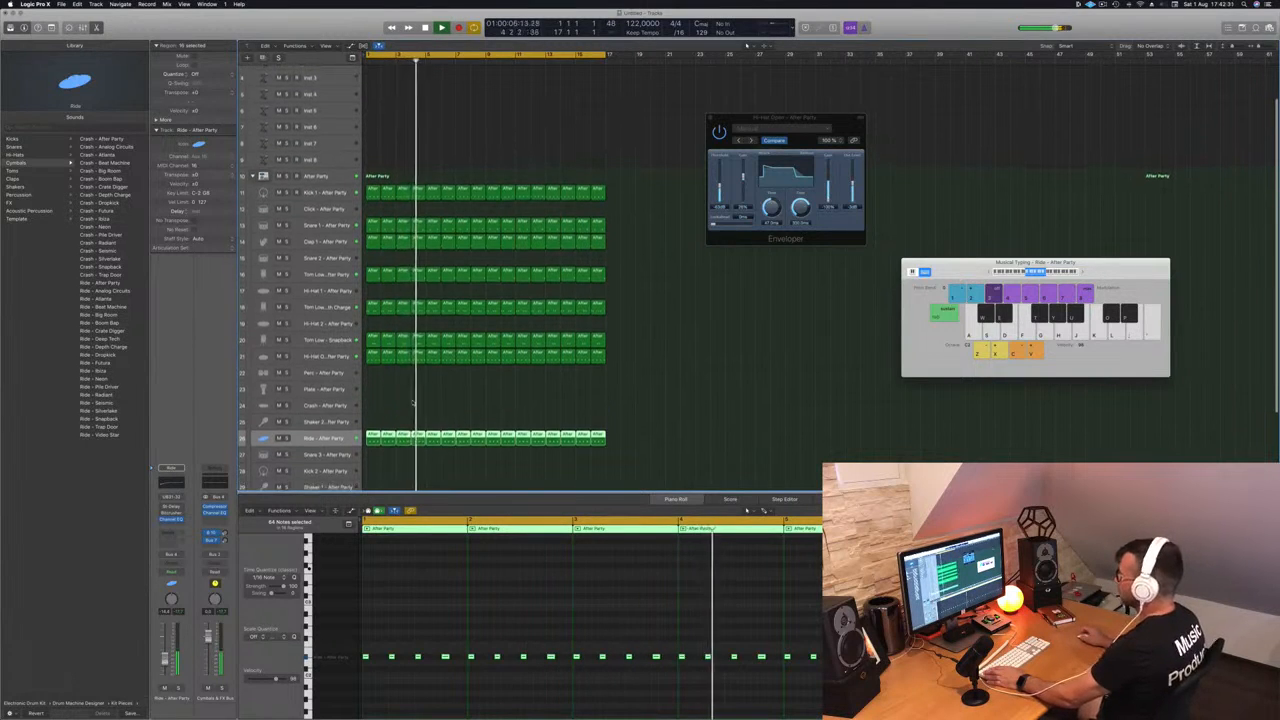
{"action": "scroll", "coordinate": [421, 403], "scroll_direction": "down", "scroll_amount": 1}
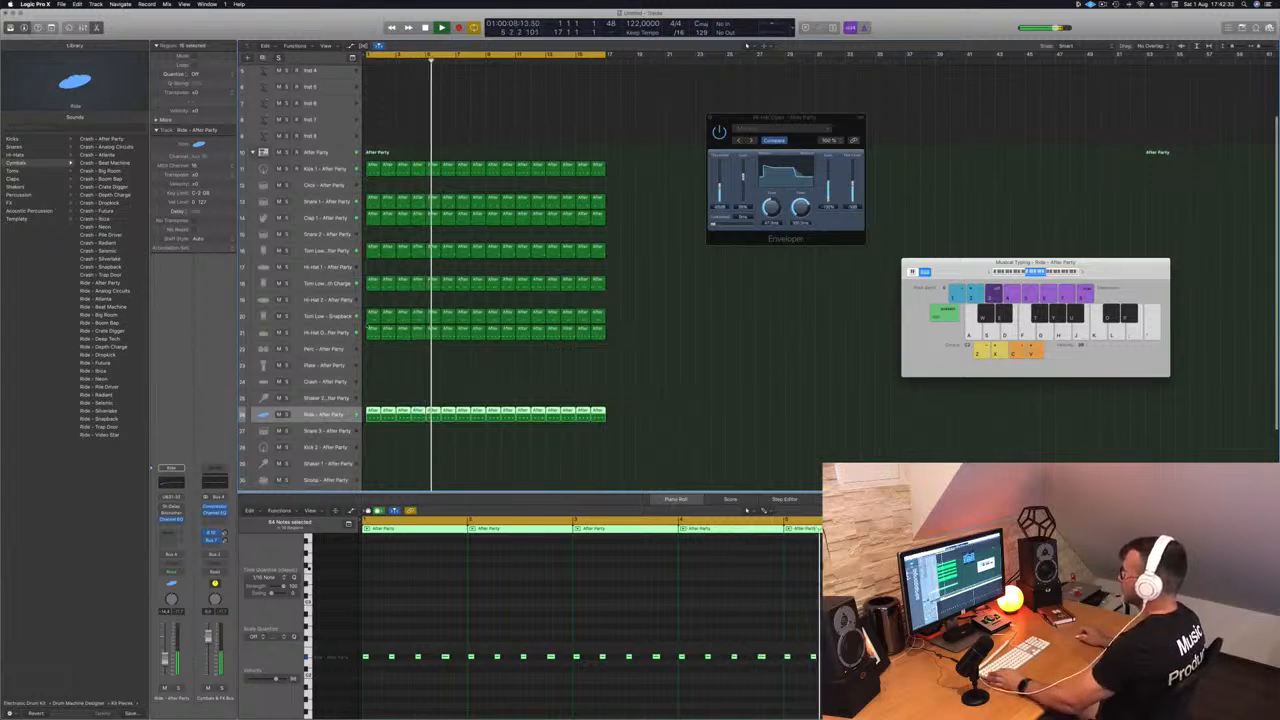
{"action": "left_click_drag", "start_coordinate": [375, 412], "coordinate": [373, 366]}
{"action": "left_click_drag", "start_coordinate": [376, 675], "coordinate": [486, 700]}
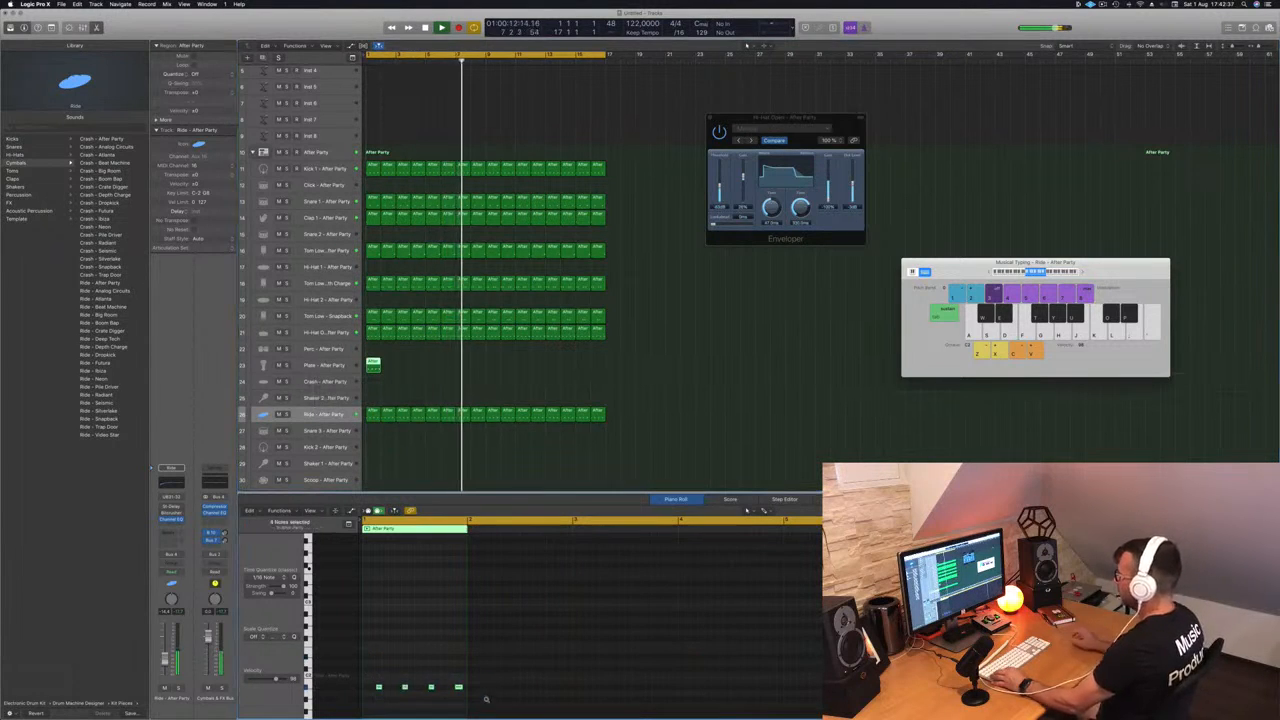
{"action": "key", "text": "alt+Up"}
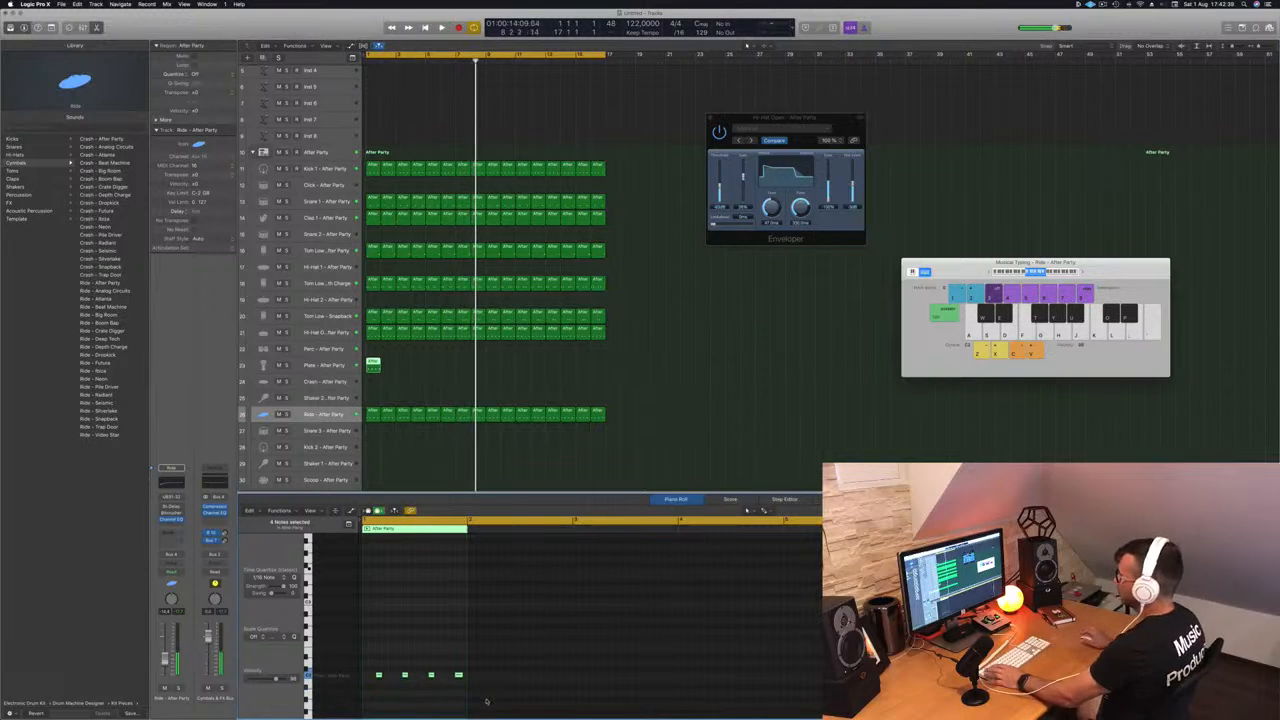
{"action": "key", "text": "Return"}
{"action": "key", "text": "super+Right"}
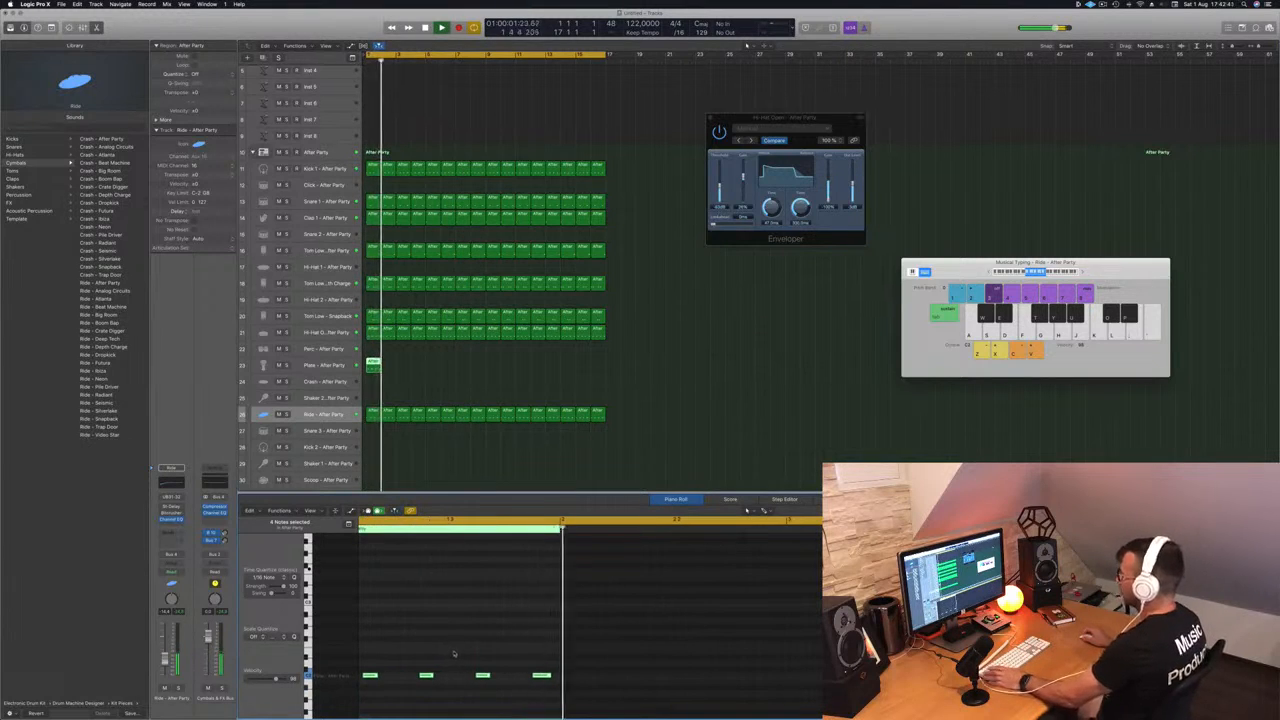
{"action": "key", "text": "Return"}
{"action": "key", "text": "Return"}
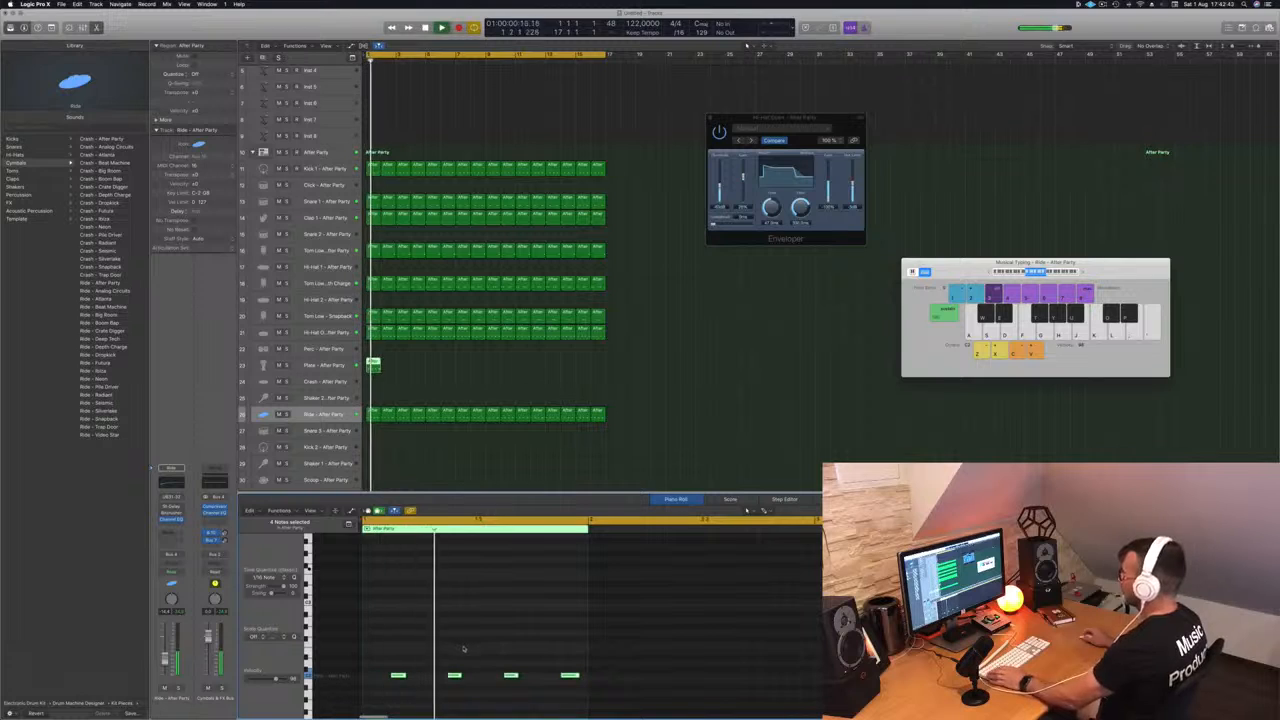
Step: Retime individual notes in the Plate track's bar 1 region off their even spacing while playing the groove
{"action": "key", "text": "space"}
{"action": "key", "text": "space"}
{"action": "key", "text": "alt+Left"}
{"action": "key", "text": "space"}
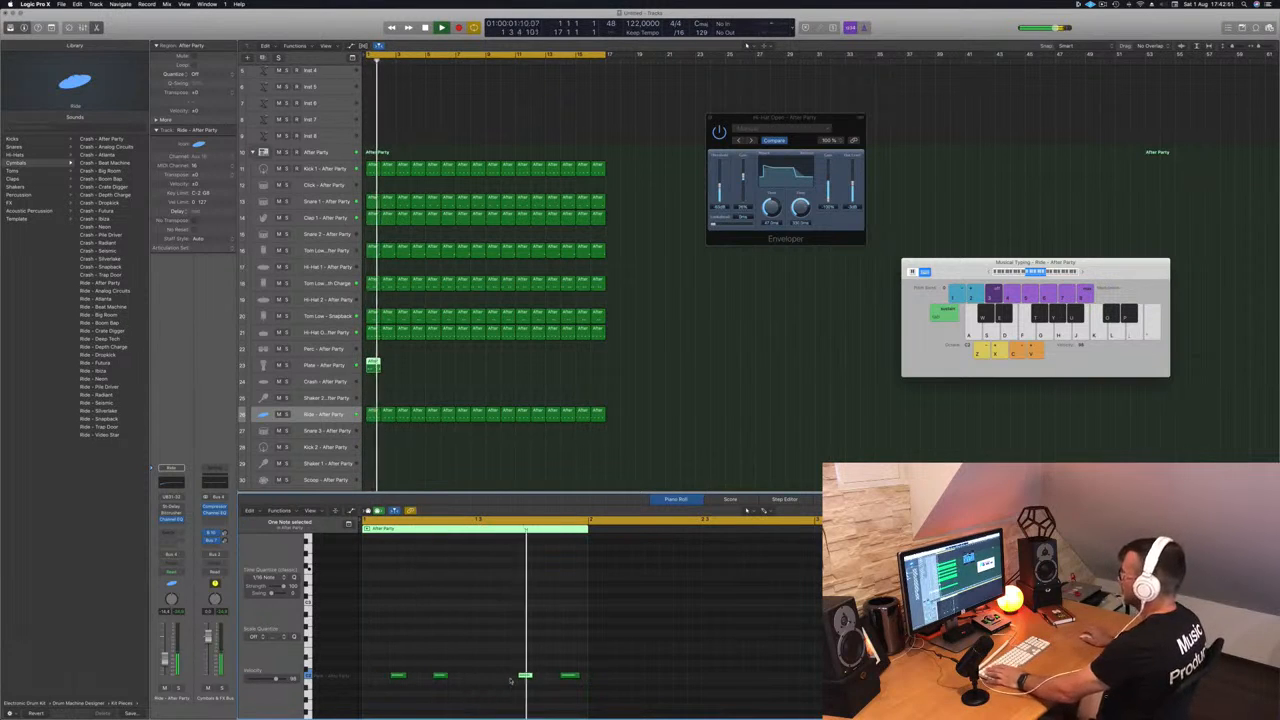
Step: Copy the one-bar Plate region across all 16 bars and select the Plate track
{"action": "key", "text": "Up"}
{"action": "key", "text": "Up"}
{"action": "key", "text": "Up"}
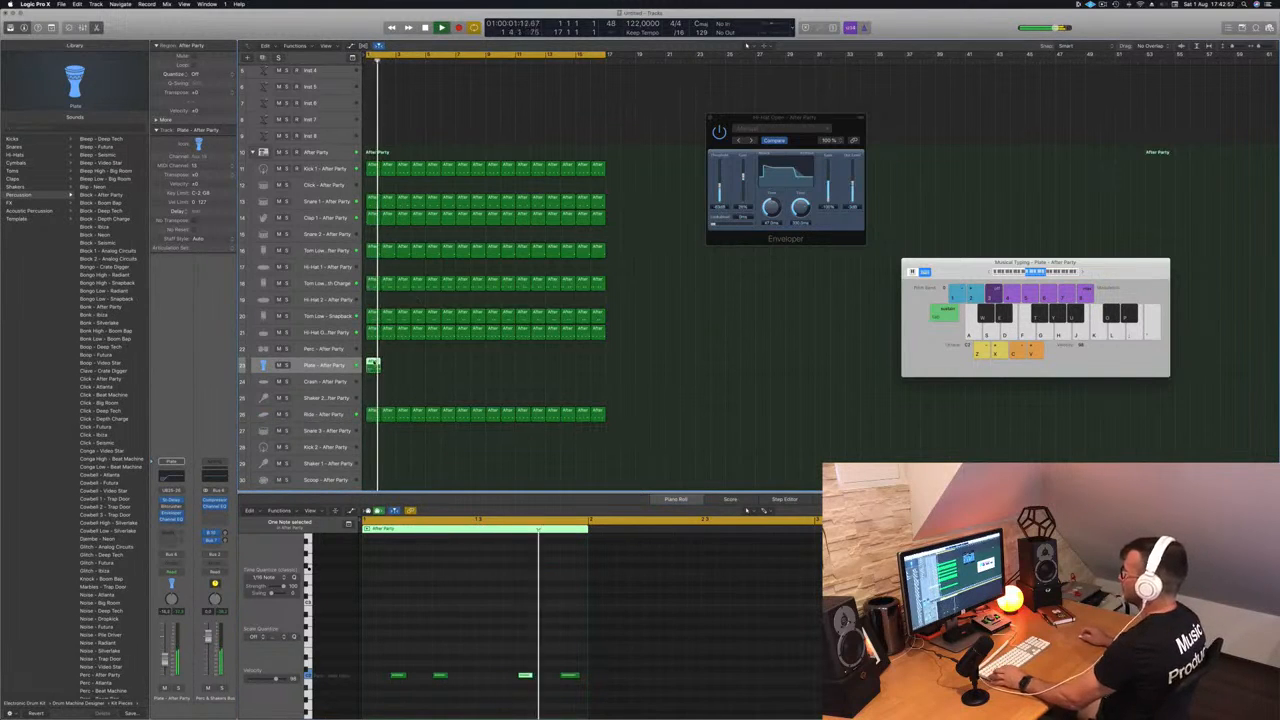
{"action": "left_click_drag", "start_coordinate": [389, 368], "coordinate": [393, 369]}
{"action": "left_click_drag", "start_coordinate": [406, 372], "coordinate": [467, 369]}
{"action": "left_click_drag", "start_coordinate": [492, 373], "coordinate": [372, 368]}
{"action": "left_click_drag", "start_coordinate": [372, 370], "coordinate": [492, 375]}
{"action": "left_click", "coordinate": [322, 365]}
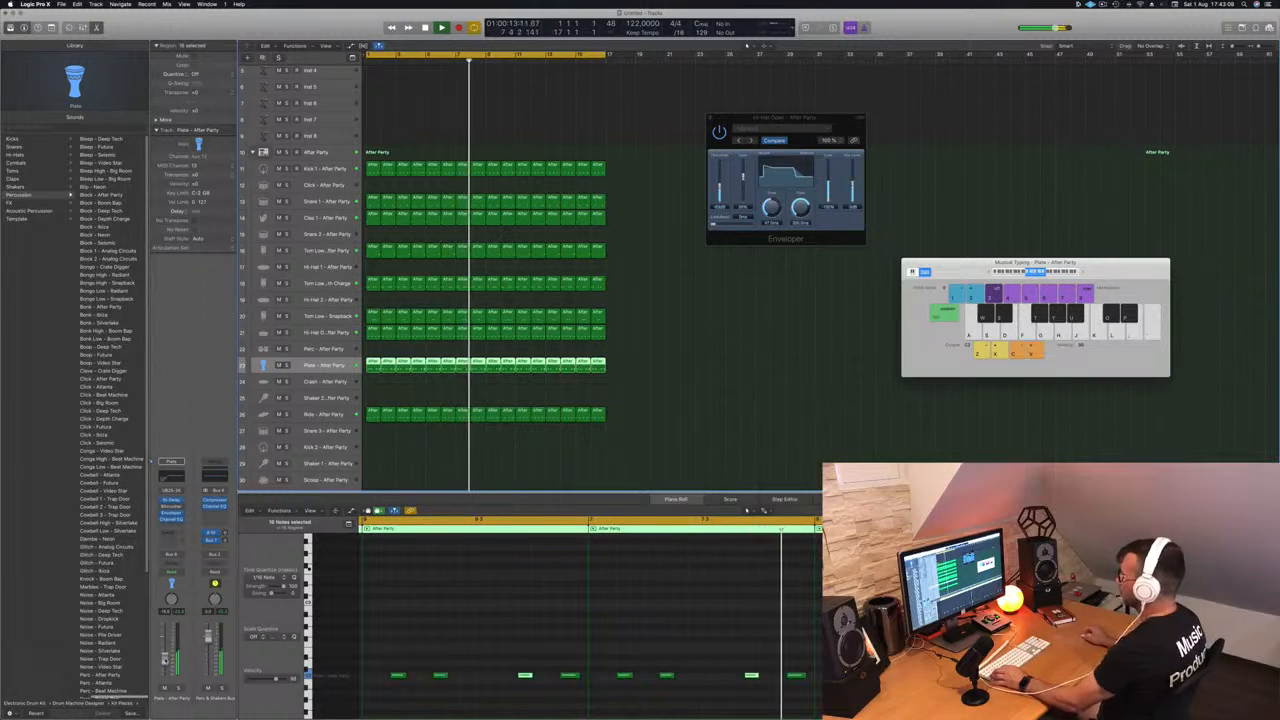
Step: Duplicate the Ride track's notes onto the offbeats in all its regions and play the groove from the start
{"action": "scroll", "coordinate": [452, 143], "scroll_direction": "up", "scroll_amount": 3}
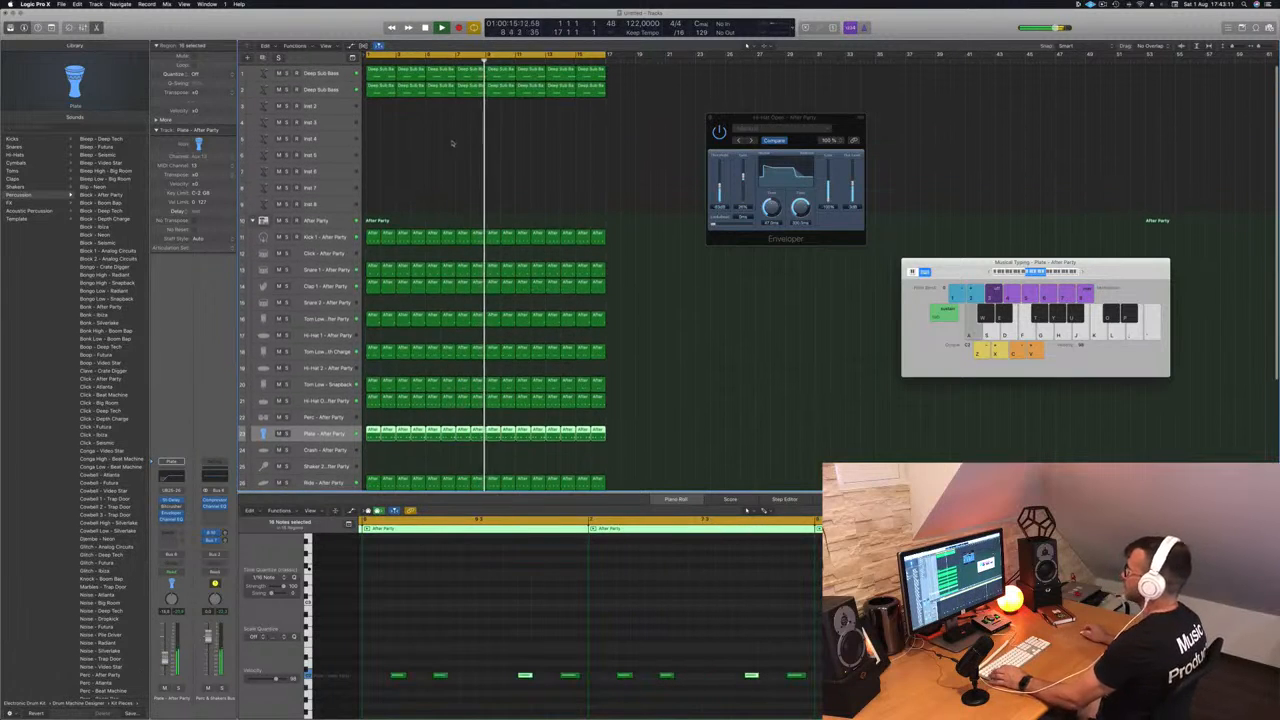
{"action": "scroll", "coordinate": [508, 472], "scroll_direction": "down", "scroll_amount": 5}
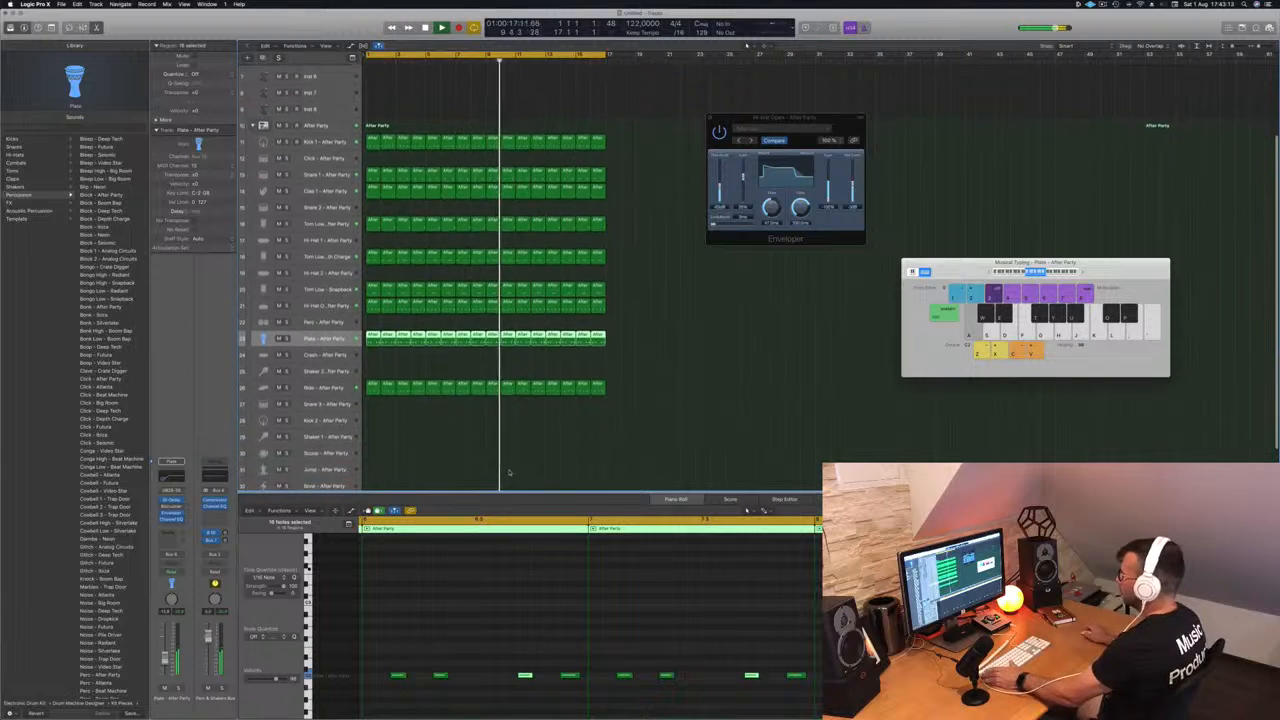
{"action": "scroll", "coordinate": [508, 472], "scroll_direction": "down", "scroll_amount": 3}
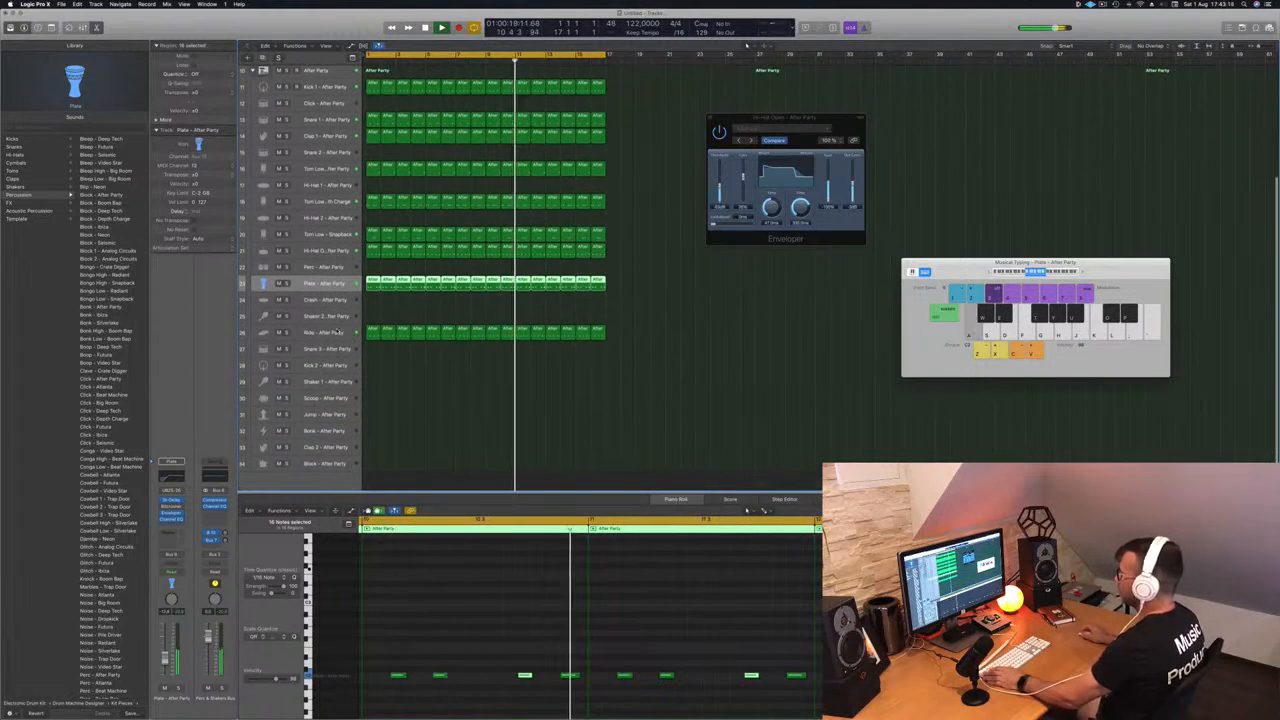
{"action": "left_click", "coordinate": [337, 331]}
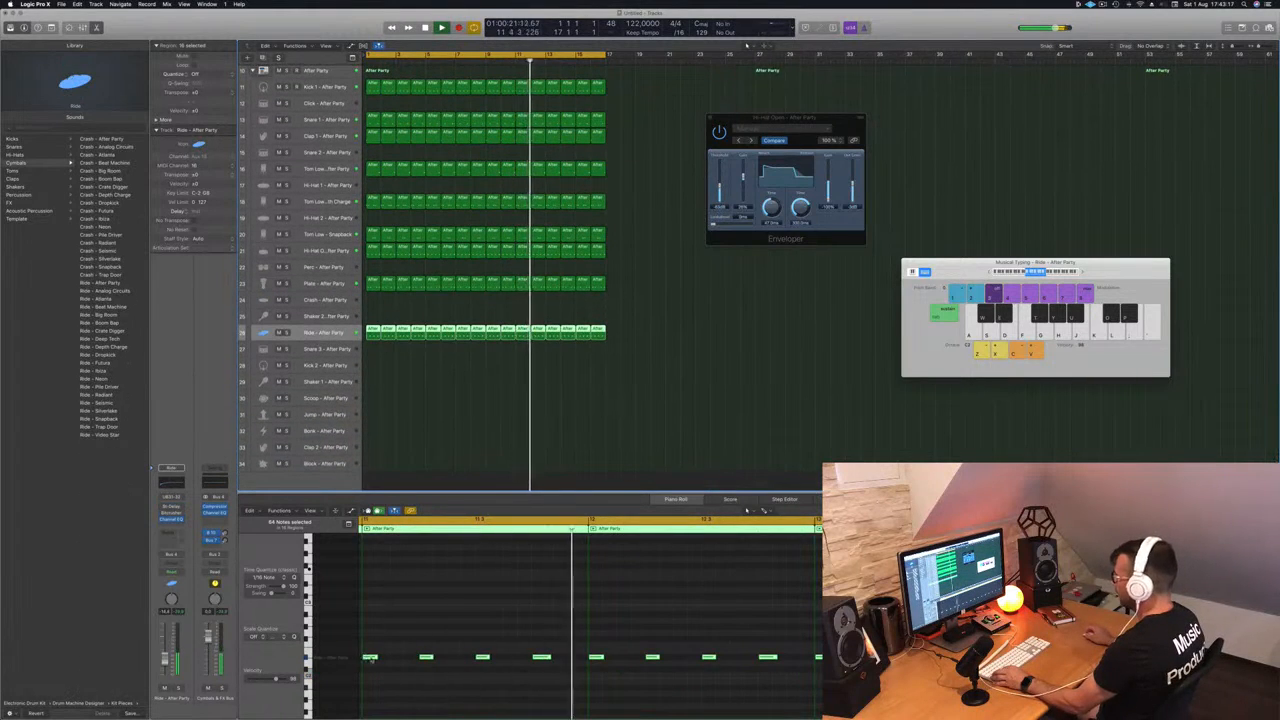
{"action": "left_click_drag", "start_coordinate": [372, 659], "coordinate": [408, 662]}
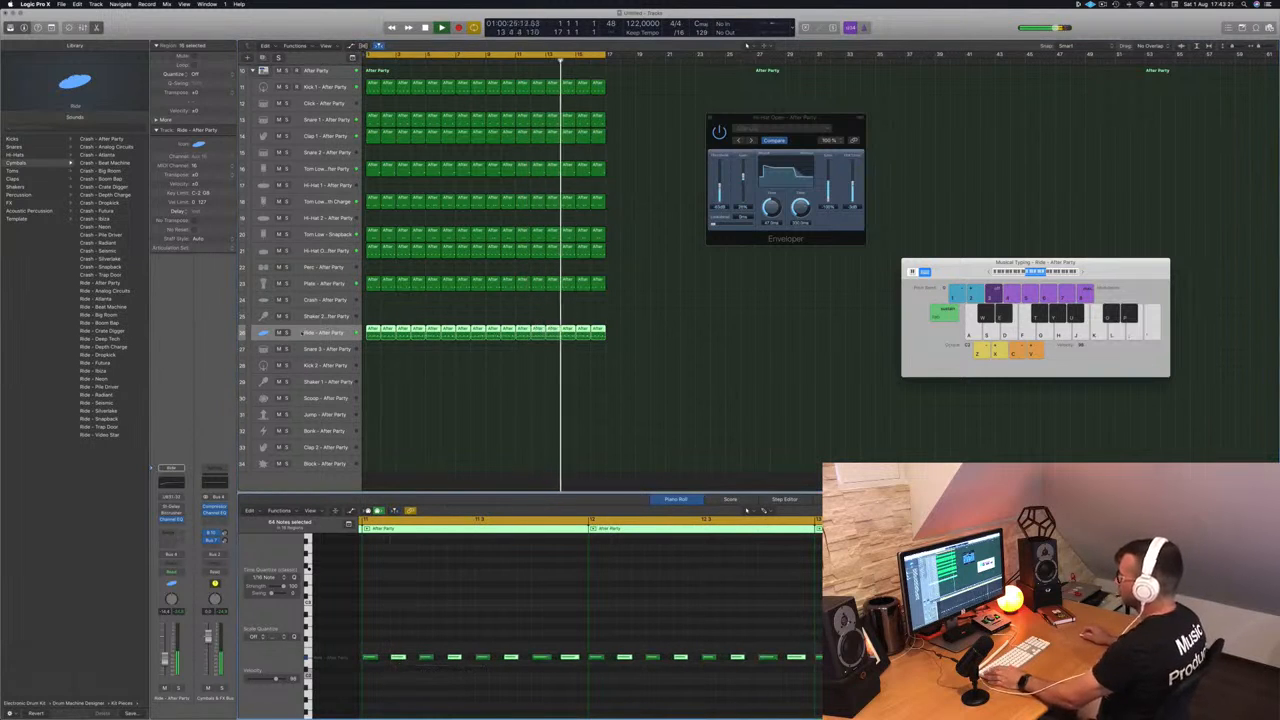
{"action": "key", "text": "Return"}
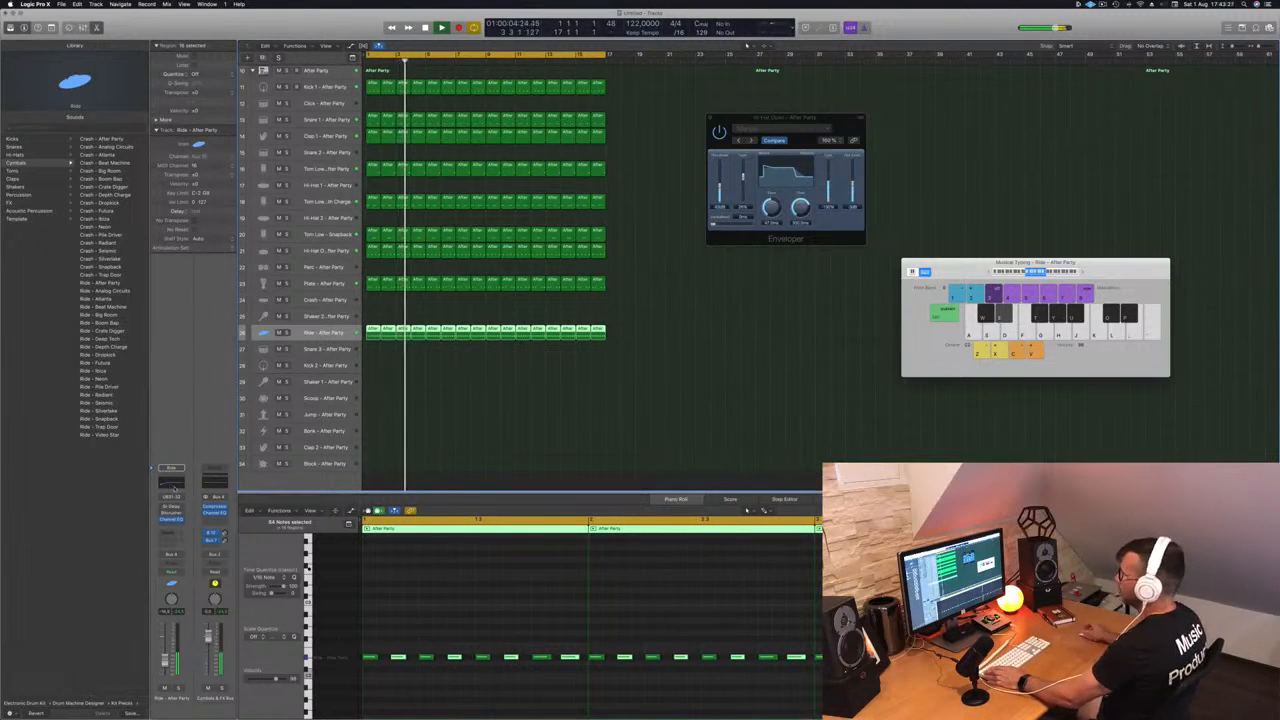
Step: Adjust the low-cut band in the Ride track's Channel EQ and close the EQ window
{"action": "left_click", "coordinate": [169, 486]}
{"action": "left_click_drag", "start_coordinate": [68, 271], "coordinate": [50, 209]}
{"action": "left_click", "coordinate": [14, 21]}
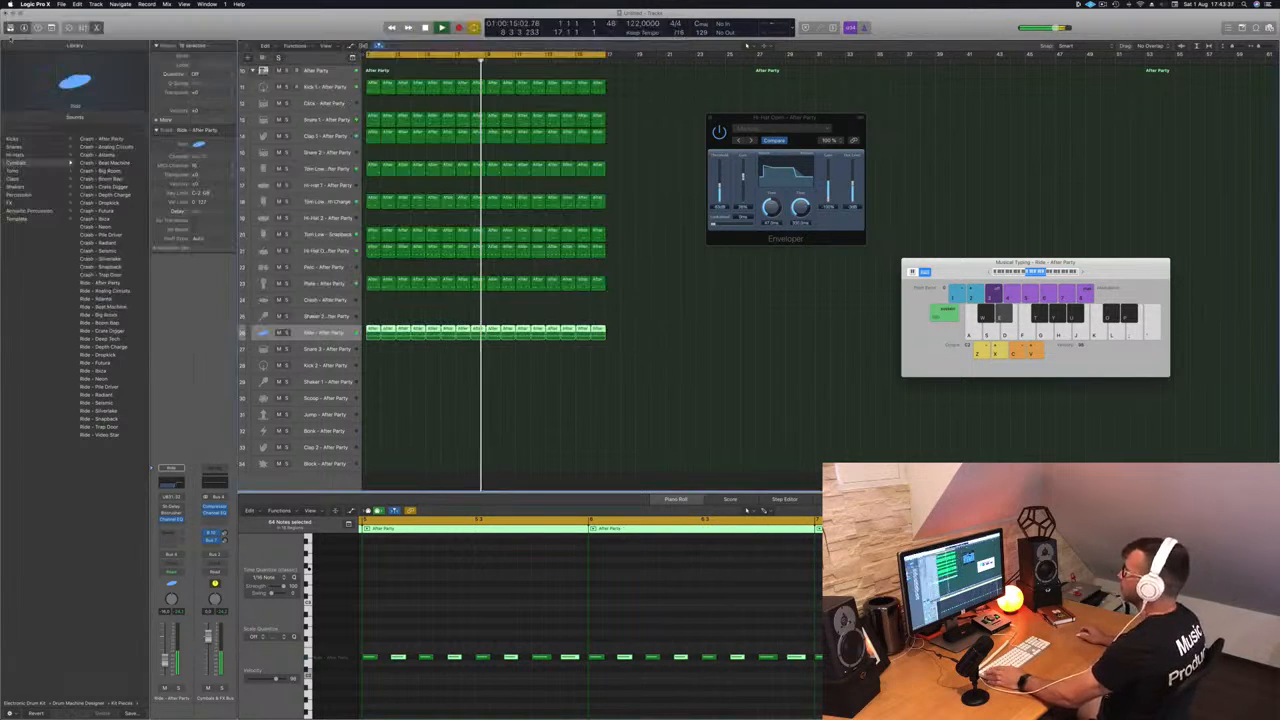
Step: Add a Channel EQ to the second Deep Sub Bass track and set its low cut to 180 Hz
{"action": "scroll", "coordinate": [384, 83], "scroll_direction": "up", "scroll_amount": 3}
{"action": "scroll", "coordinate": [384, 86], "scroll_direction": "up", "scroll_amount": 5}
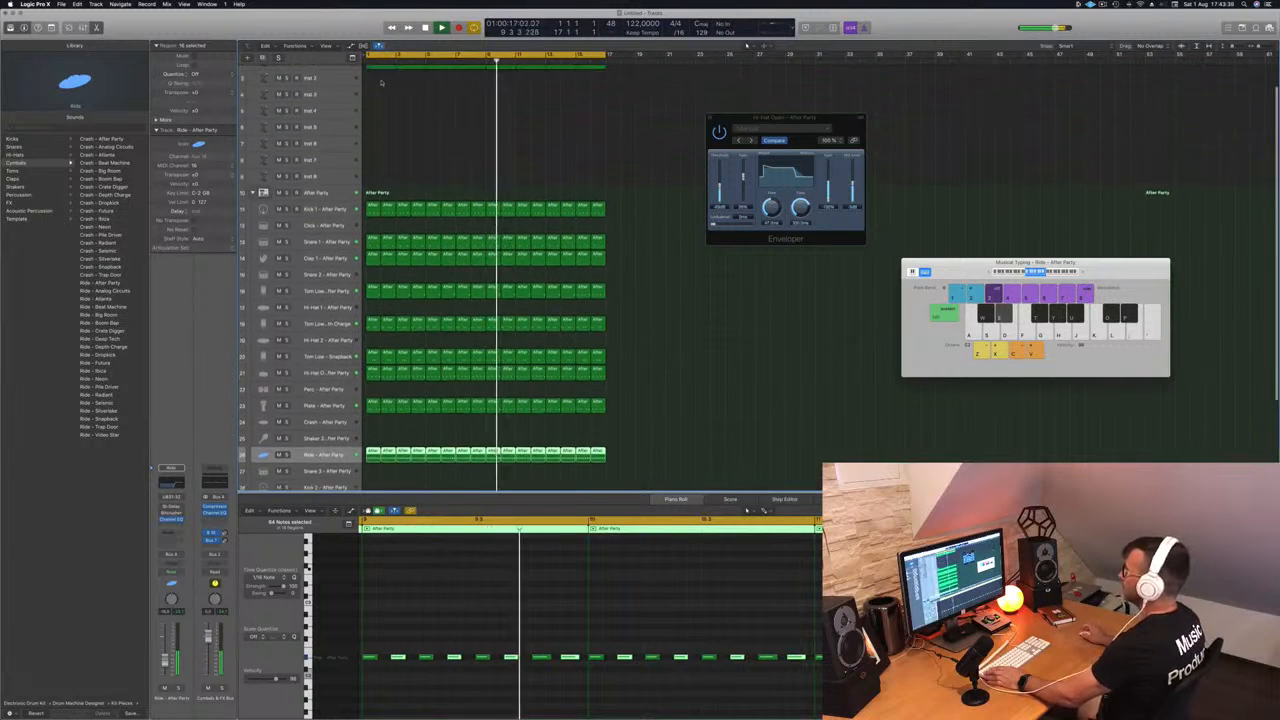
{"action": "left_click", "coordinate": [283, 90]}
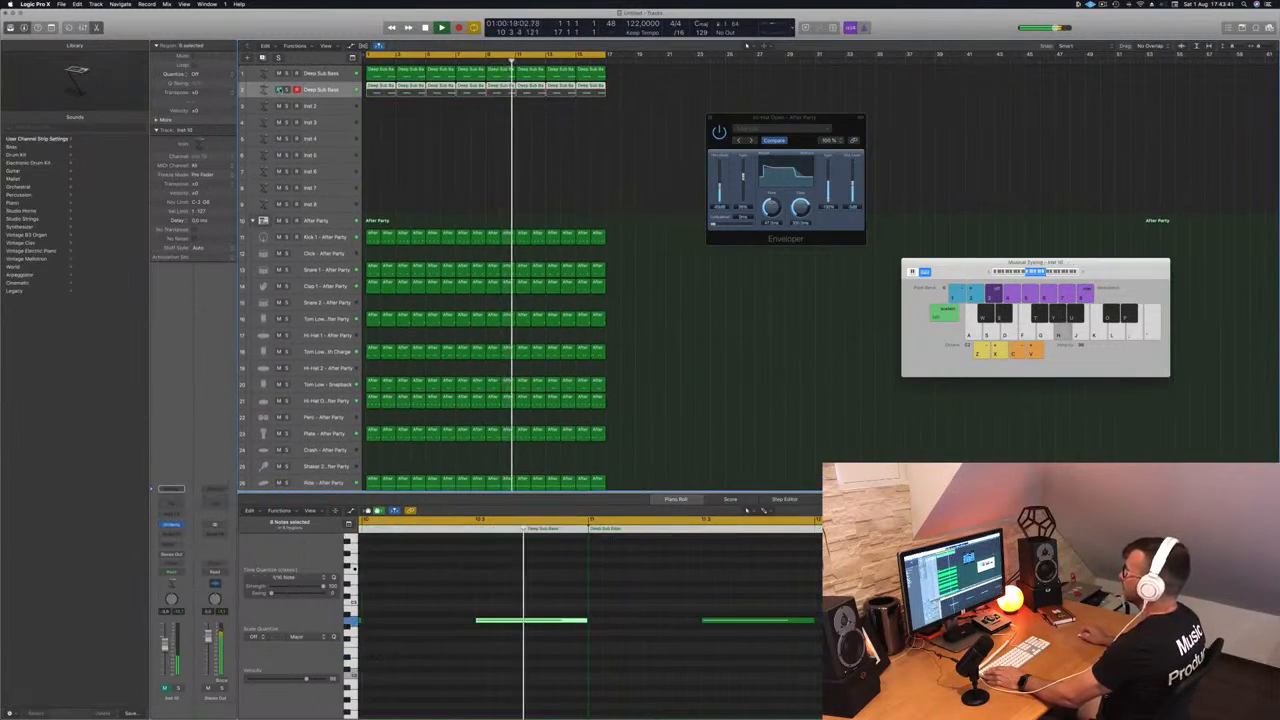
{"action": "left_click", "coordinate": [173, 504]}
{"action": "left_click", "coordinate": [57, 67]}
{"action": "left_click_drag", "start_coordinate": [77, 145], "coordinate": [259, 138]}
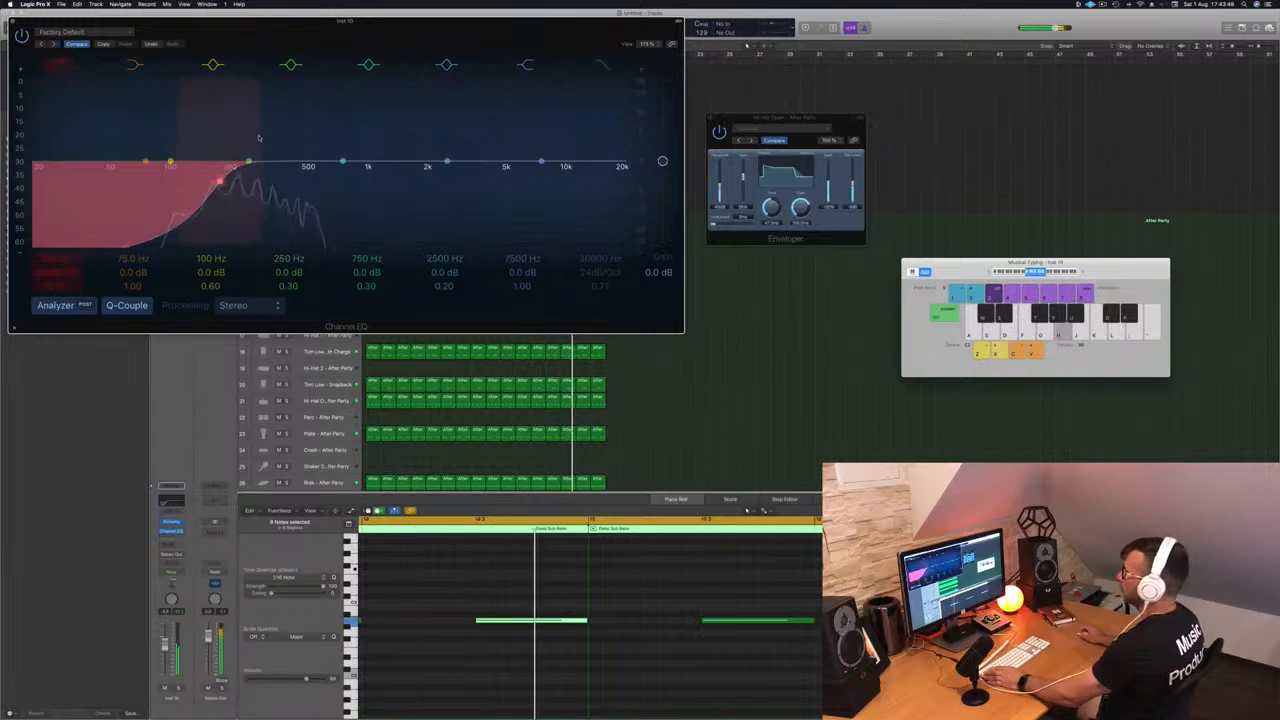
Step: Adjust the second Deep Sub Bass track's volume, and close its Channel EQ and Alchemy windows
{"action": "left_click", "coordinate": [166, 643]}
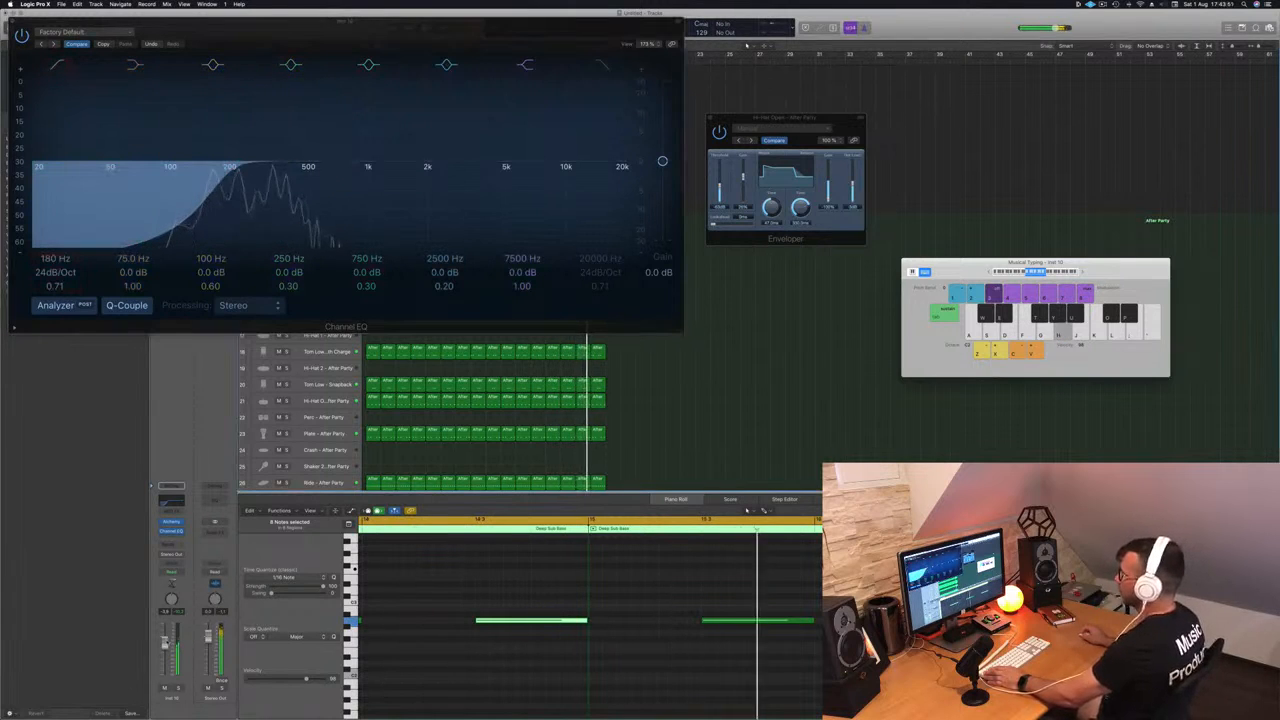
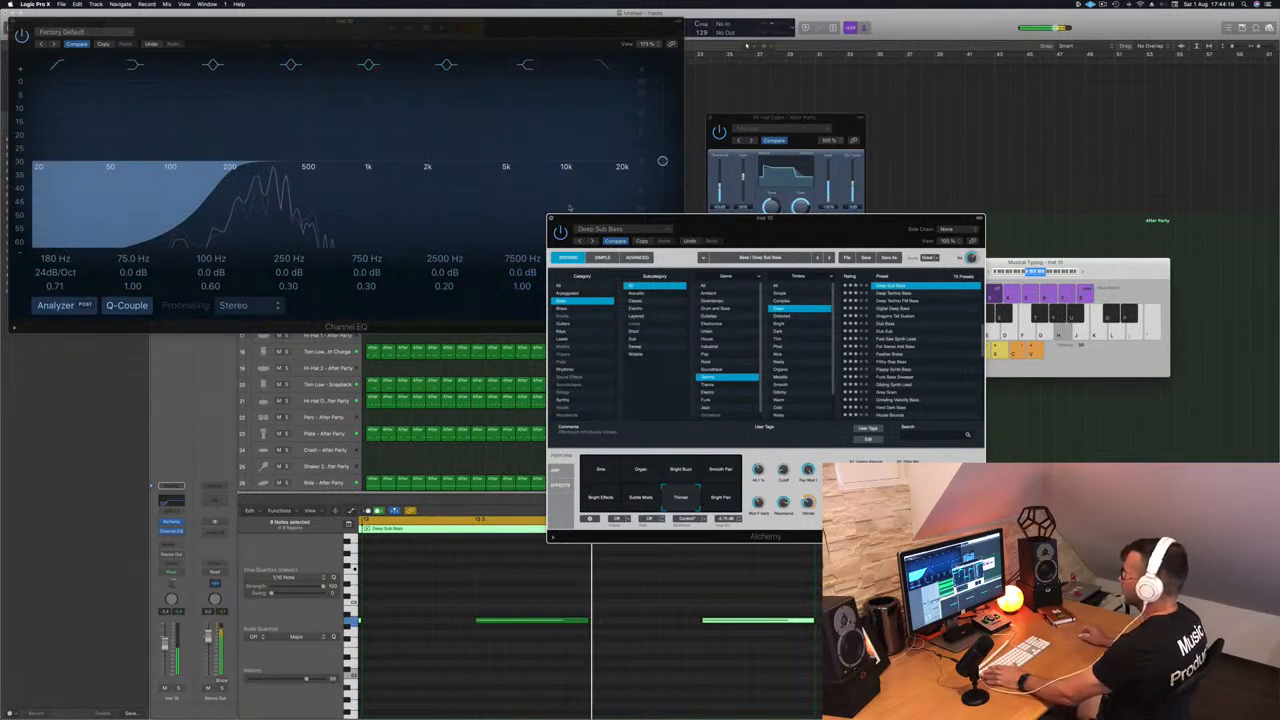
{"action": "key", "text": "super+w"}
{"action": "left_click", "coordinate": [576, 167]}
{"action": "key", "text": "super+w"}
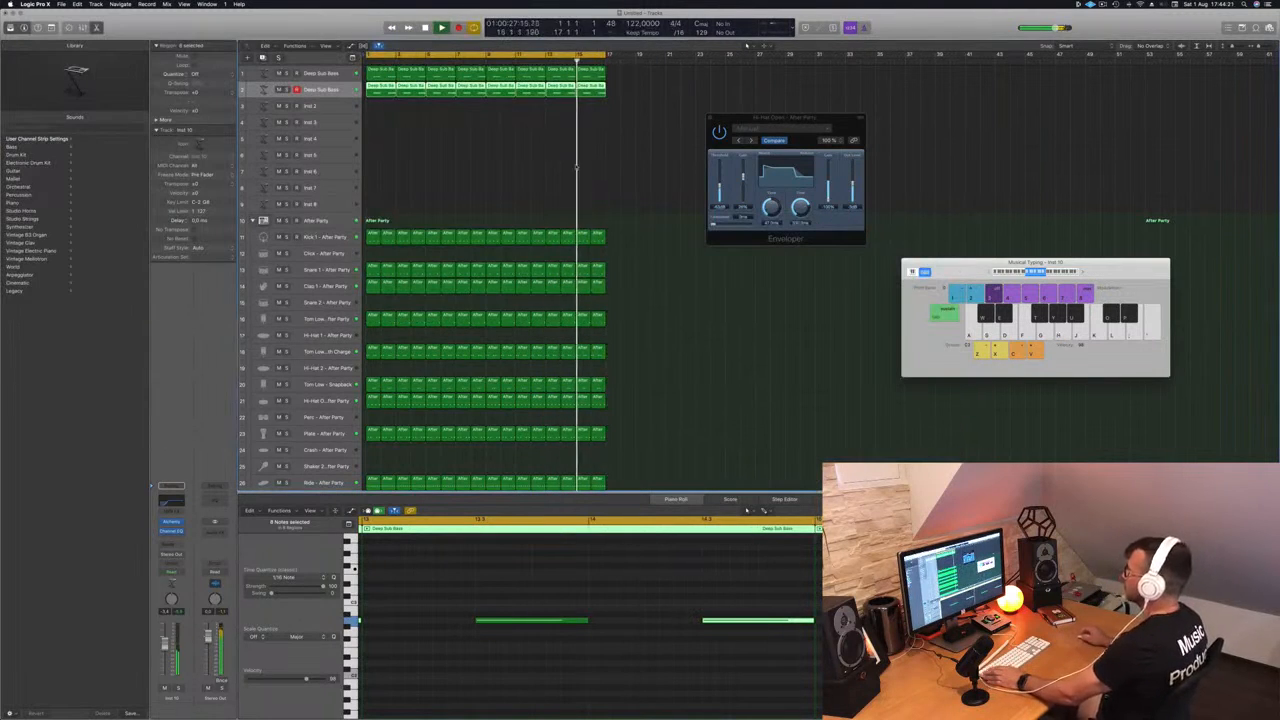
Step: Open Alchemy on the Inst 2 track and filter its presets to the Brass category
{"action": "left_click", "coordinate": [331, 105]}
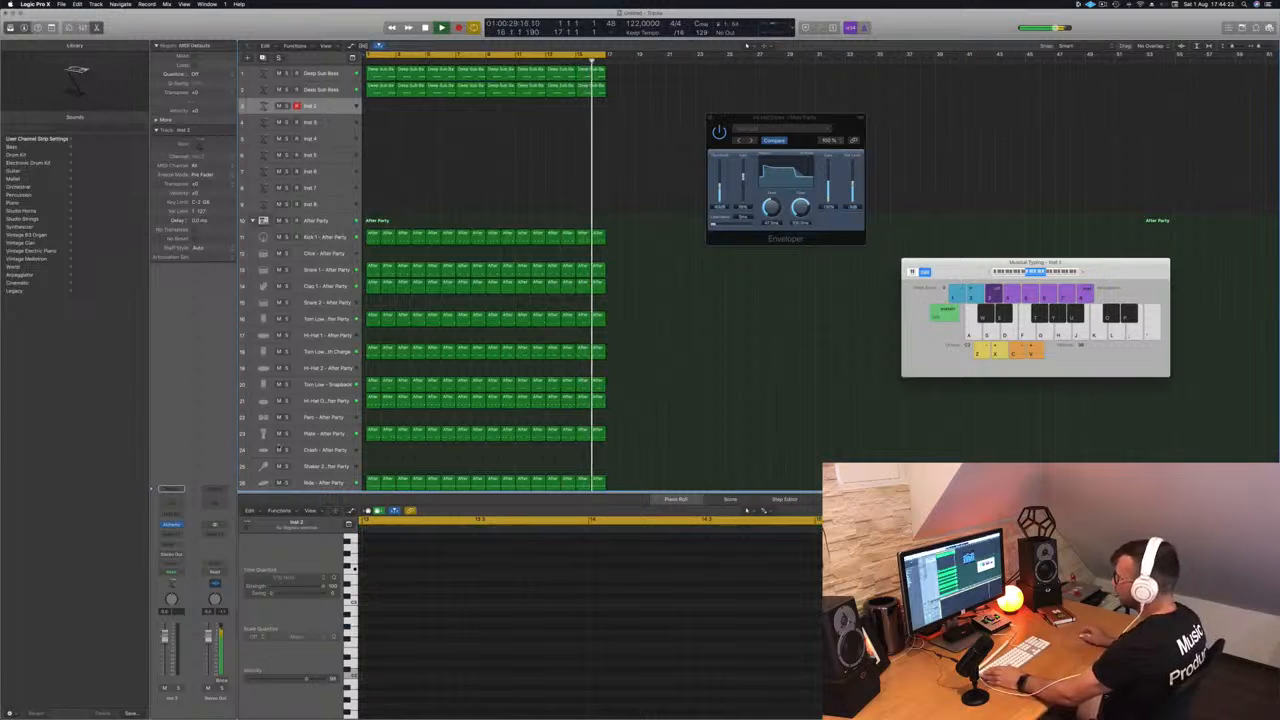
{"action": "left_click", "coordinate": [173, 524]}
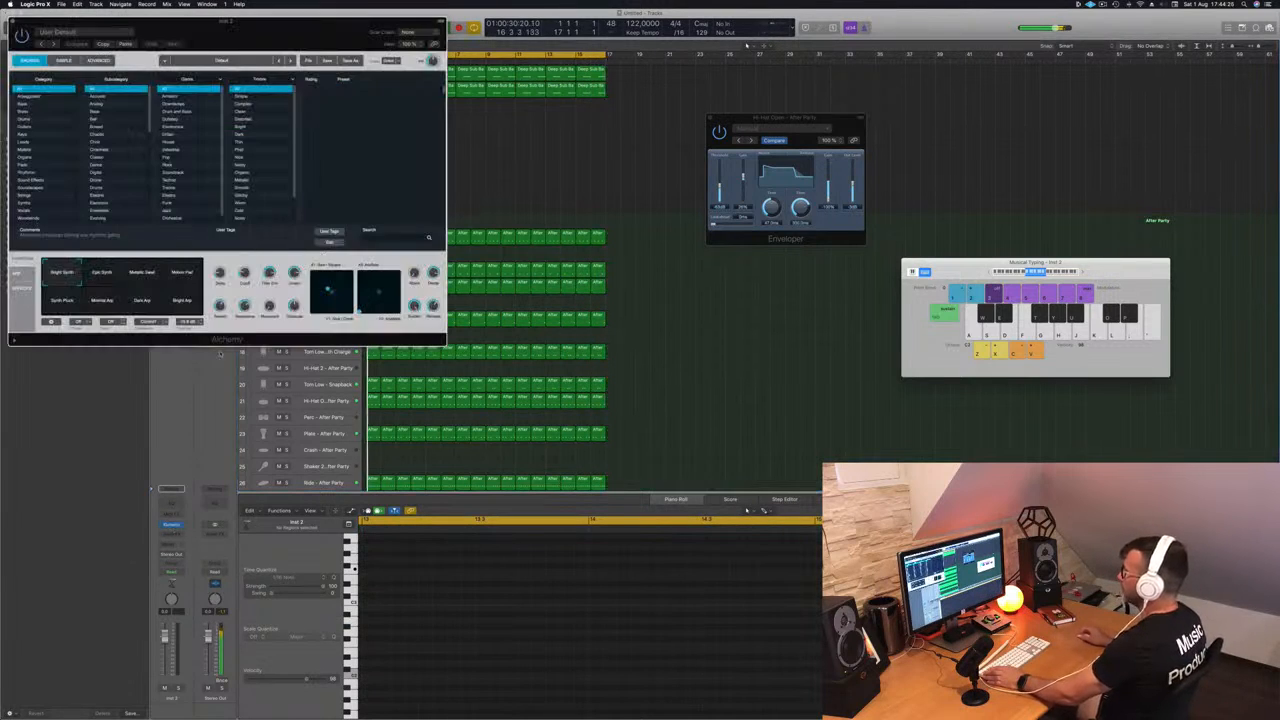
{"action": "left_click_drag", "start_coordinate": [269, 39], "coordinate": [705, 146]}
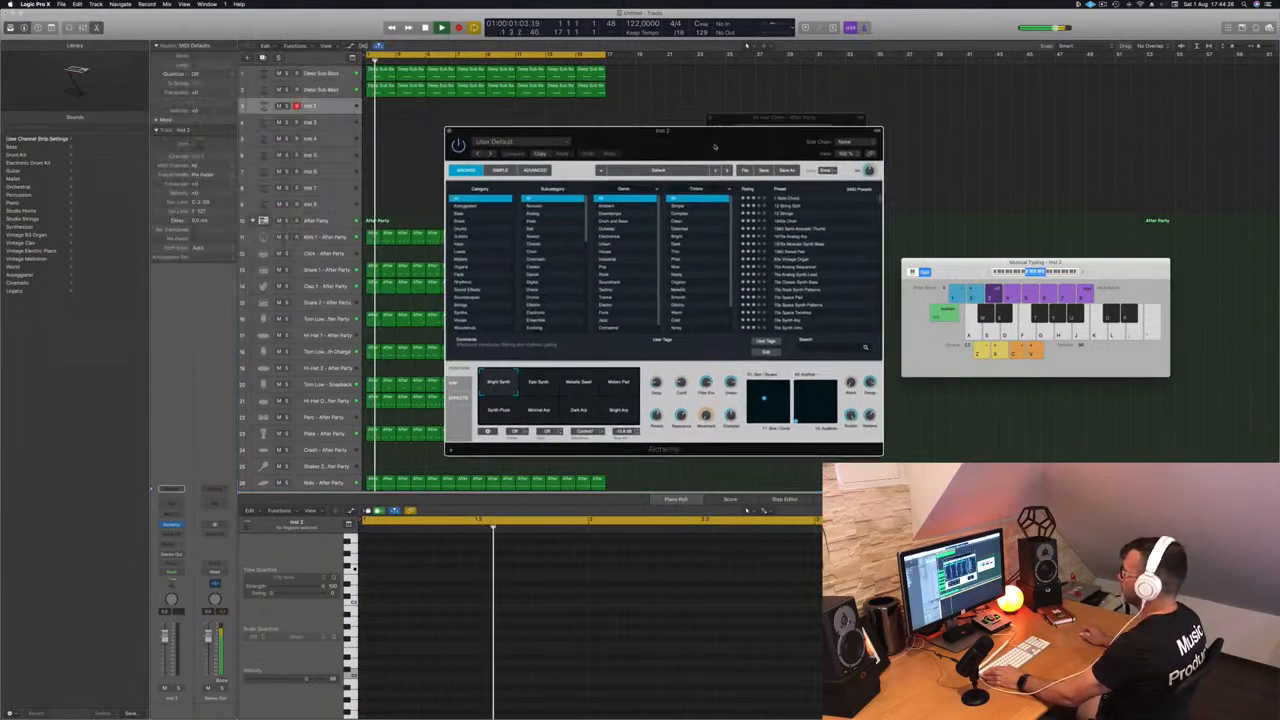
{"action": "left_click", "coordinate": [460, 214]}
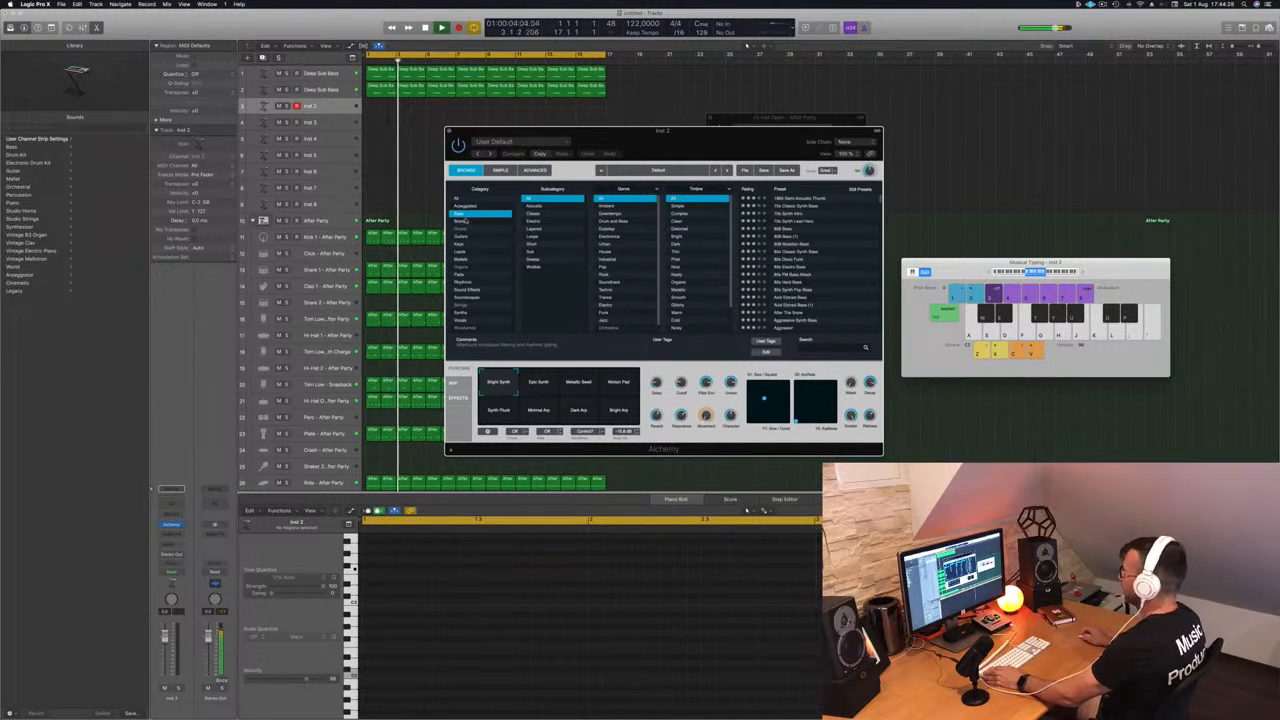
{"action": "left_click", "coordinate": [461, 222]}
Step: Copy the first Deep Sub Bass region to the Inst 2 track, delete its second note and shift the first to the region start
{"action": "left_click", "coordinate": [380, 90]}
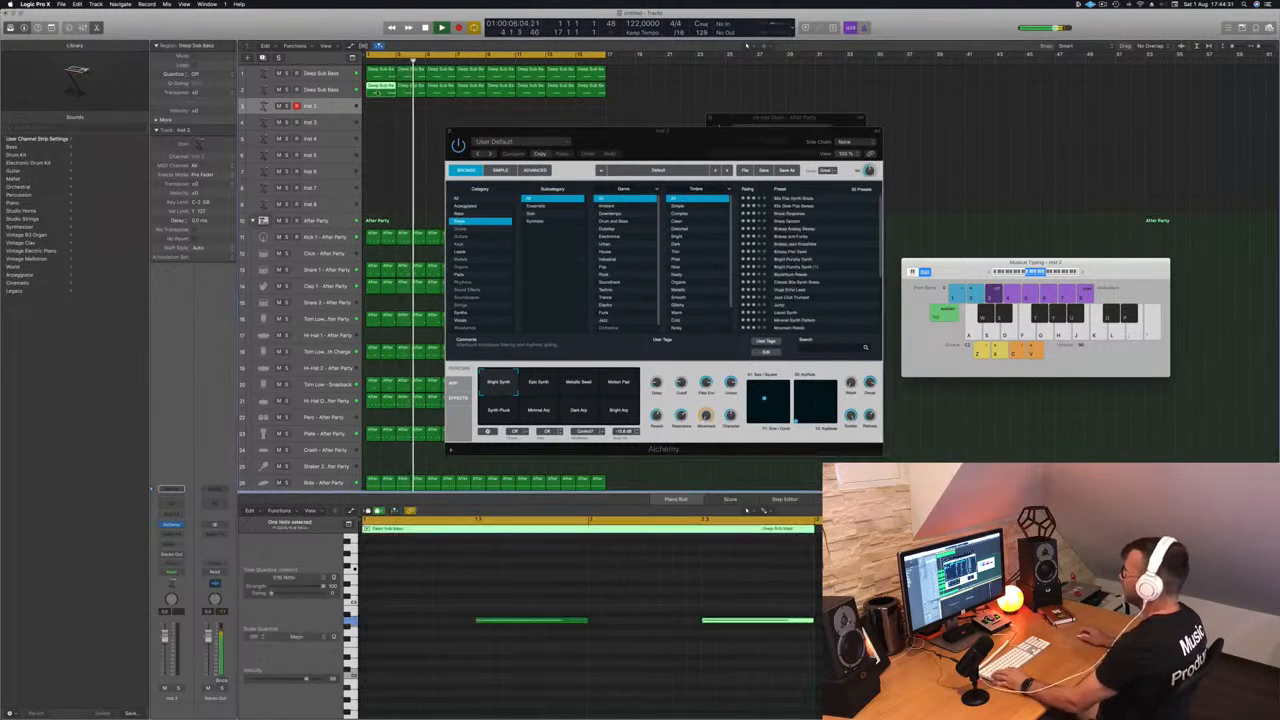
{"action": "left_click_drag", "start_coordinate": [376, 110], "coordinate": [377, 106]}
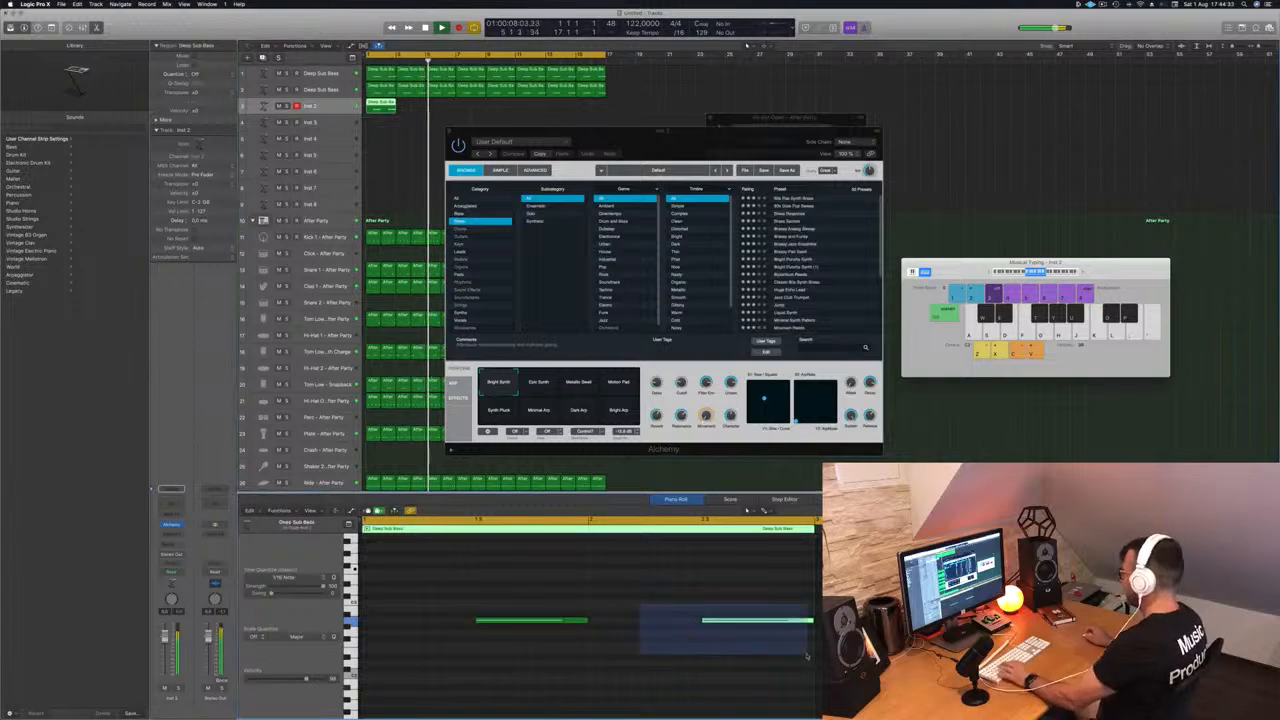
{"action": "key", "text": "Delete"}
{"action": "left_click_drag", "start_coordinate": [646, 594], "coordinate": [560, 638]}
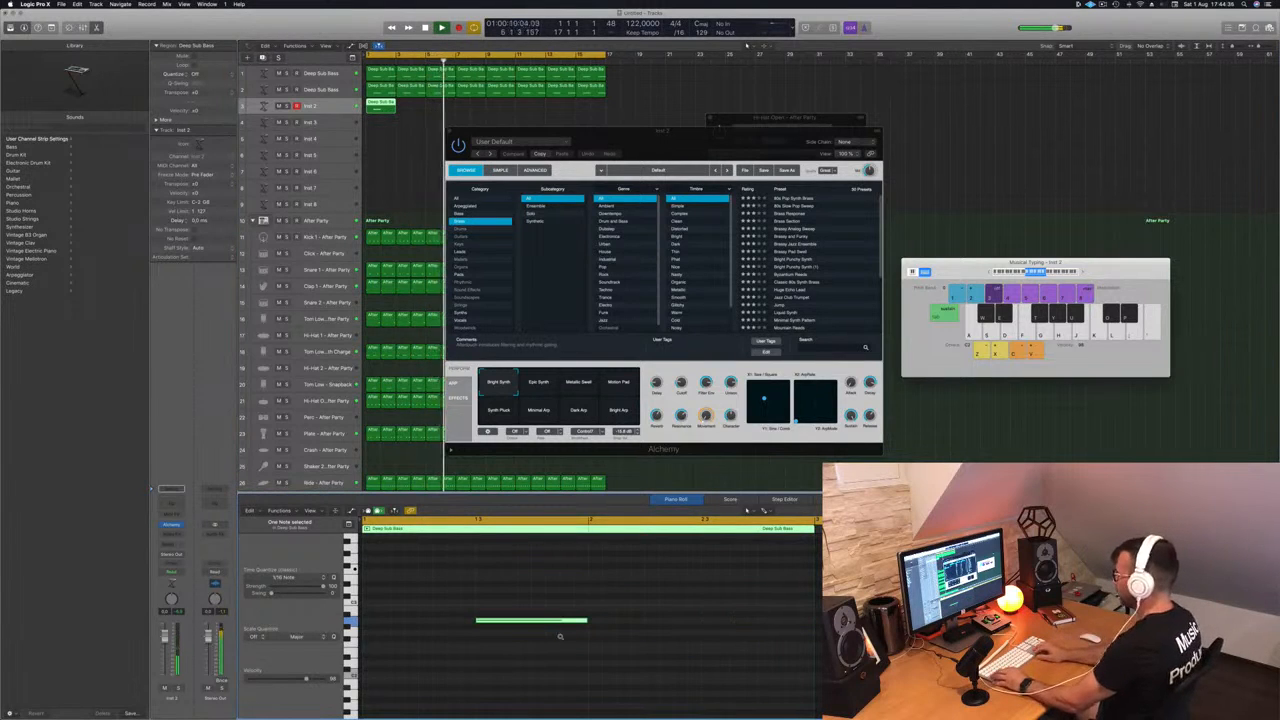
{"action": "key", "text": "alt+Left"}
{"action": "key", "text": "alt+Left"}
{"action": "key", "text": "alt+Left"}
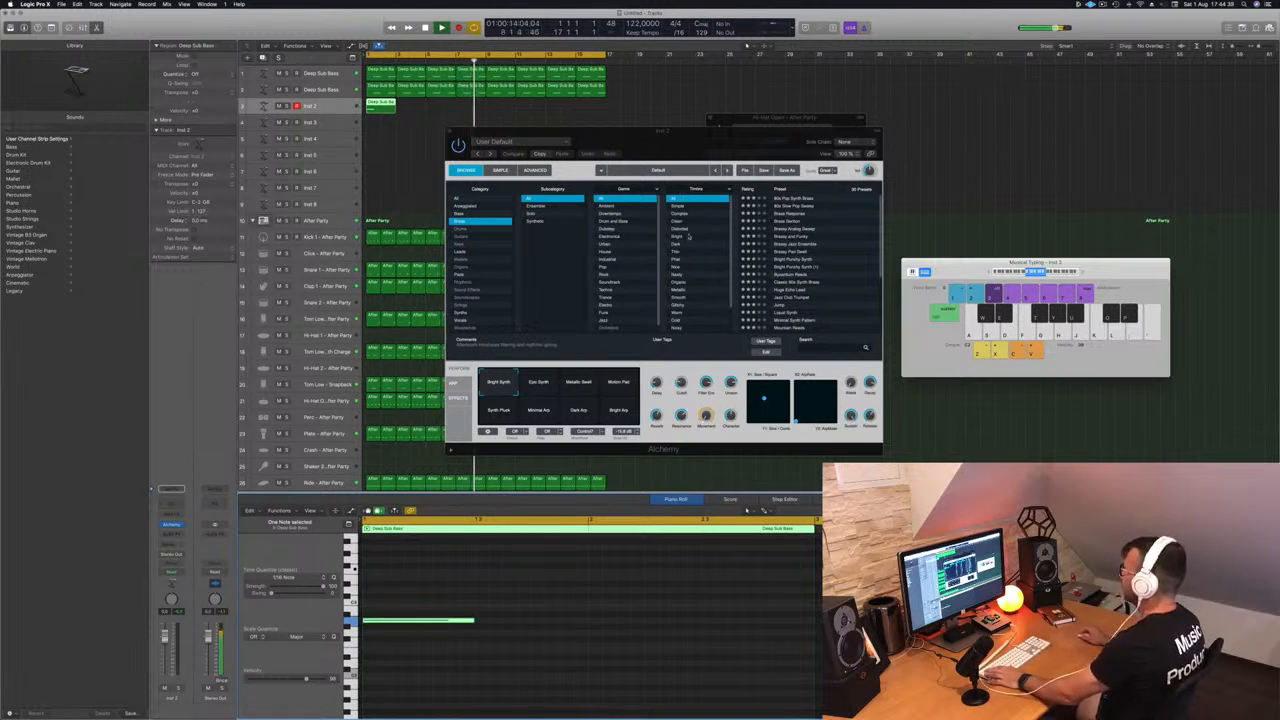
Step: Audition Brassy and Funky, load the Vintage Brassy Pad preset during playback and shift the region's note to another octave
{"action": "left_click", "coordinate": [800, 236]}
{"action": "scroll", "coordinate": [815, 290], "scroll_direction": "down", "scroll_amount": 1}
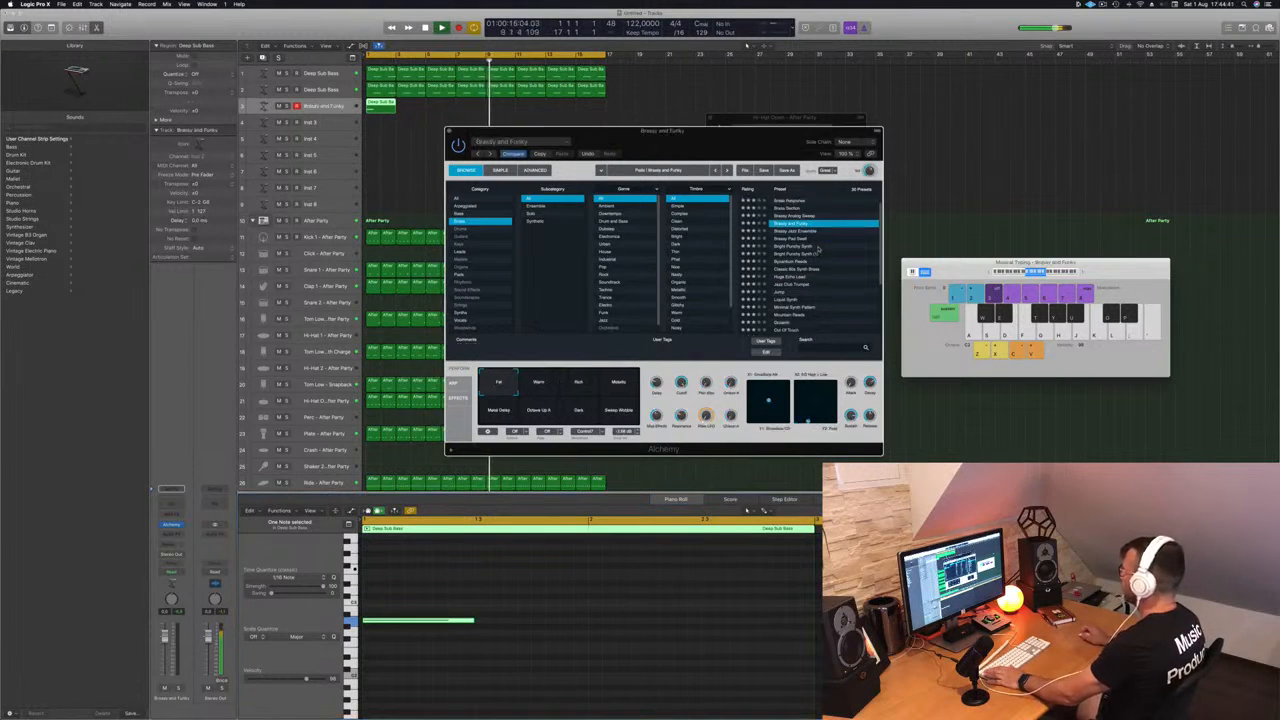
{"action": "scroll", "coordinate": [820, 320], "scroll_direction": "down", "scroll_amount": 4}
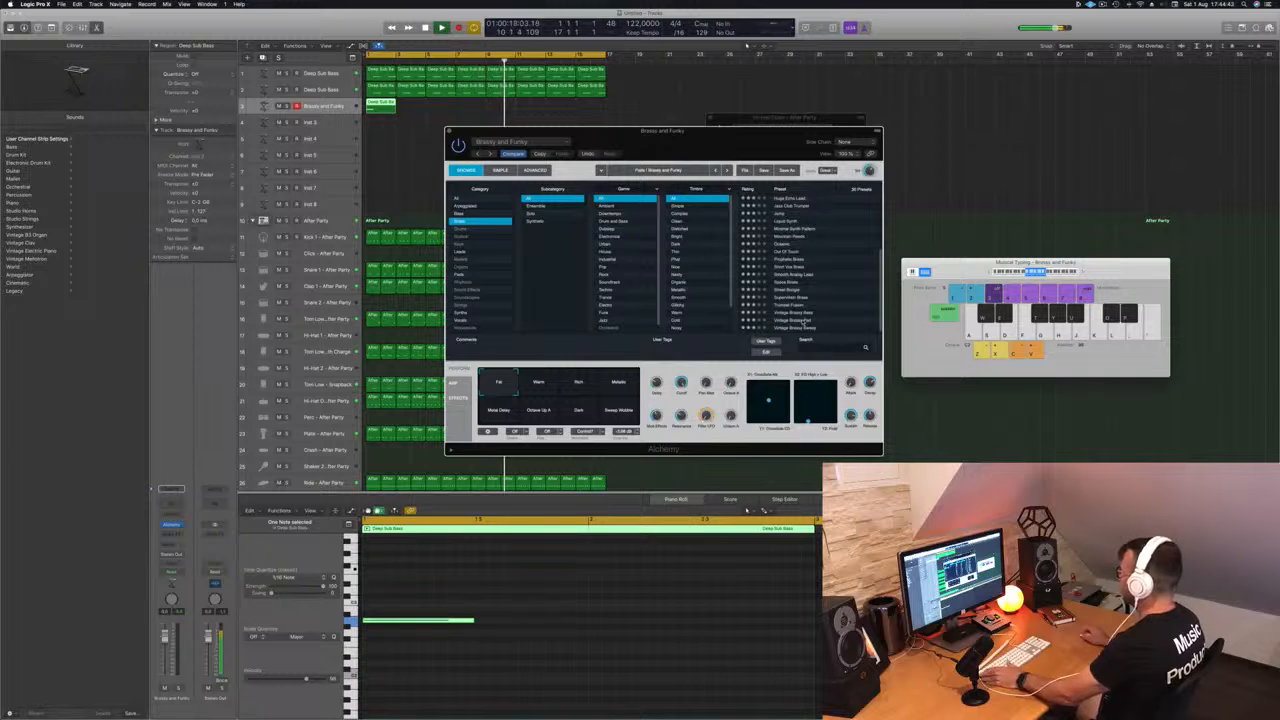
{"action": "key", "text": "space"}
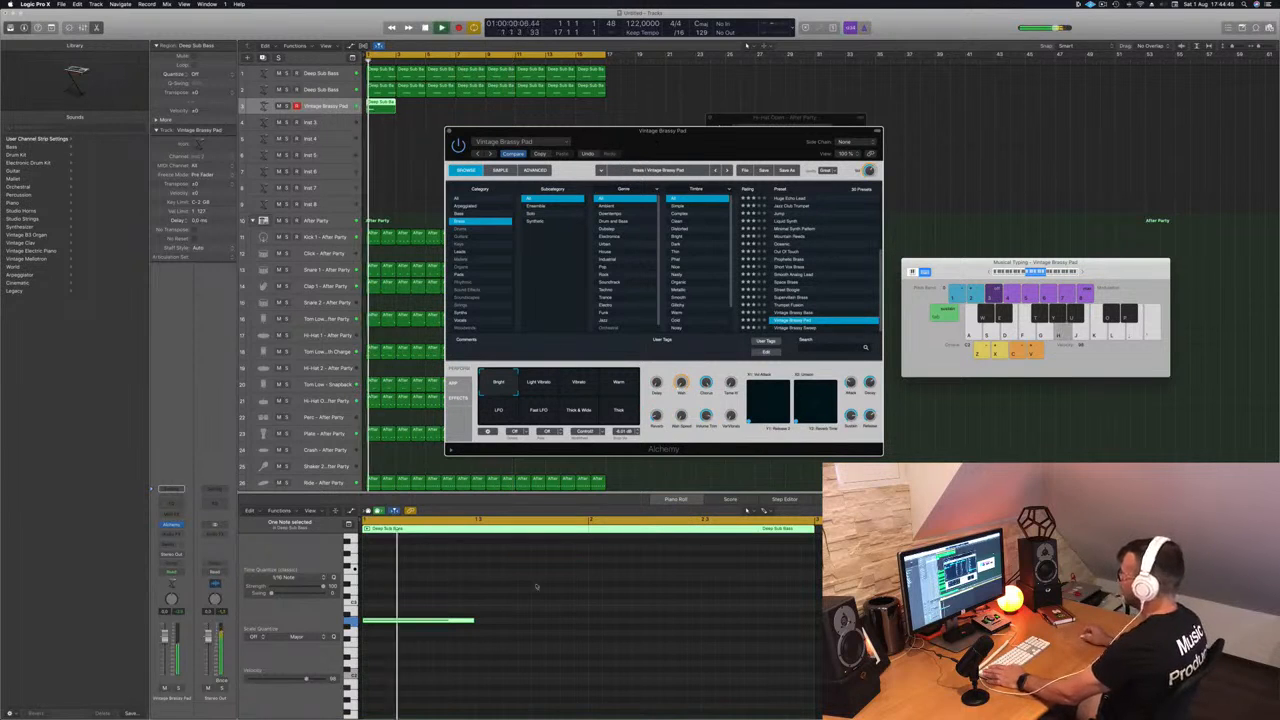
{"action": "key", "text": "space"}
{"action": "left_click_drag", "start_coordinate": [555, 596], "coordinate": [450, 642]}
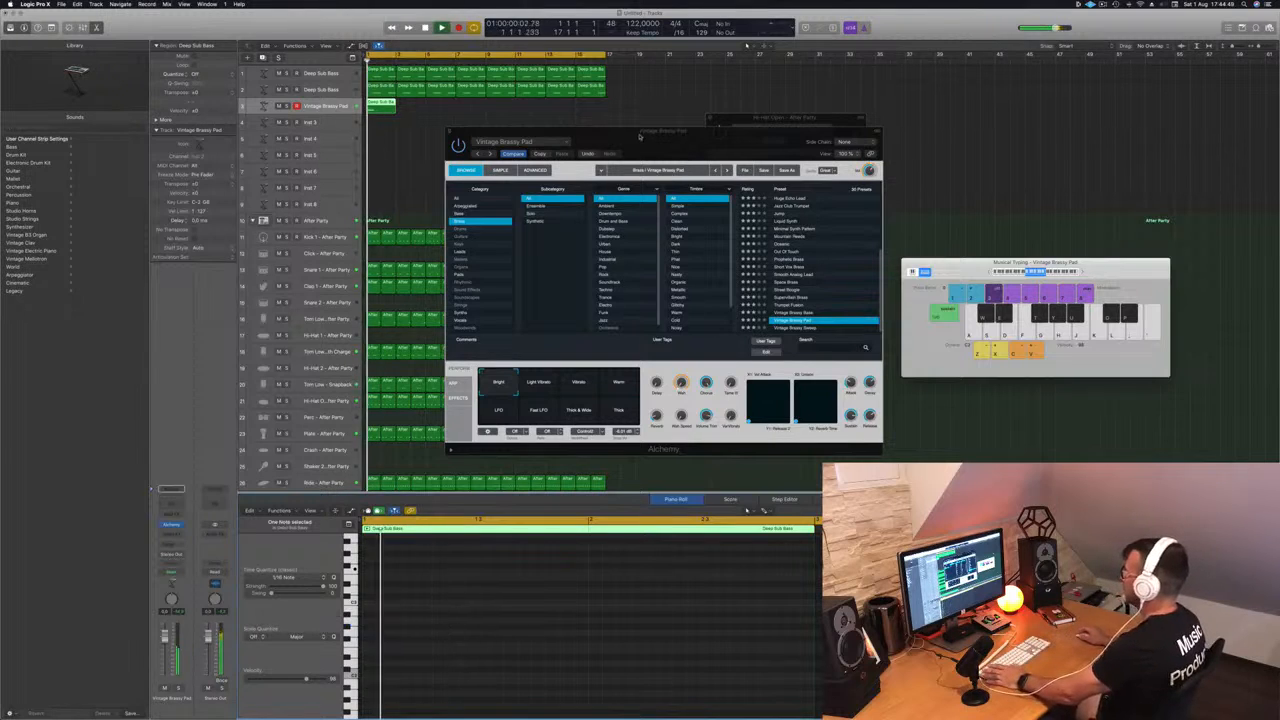
{"action": "left_click_drag", "start_coordinate": [641, 137], "coordinate": [725, 97]}
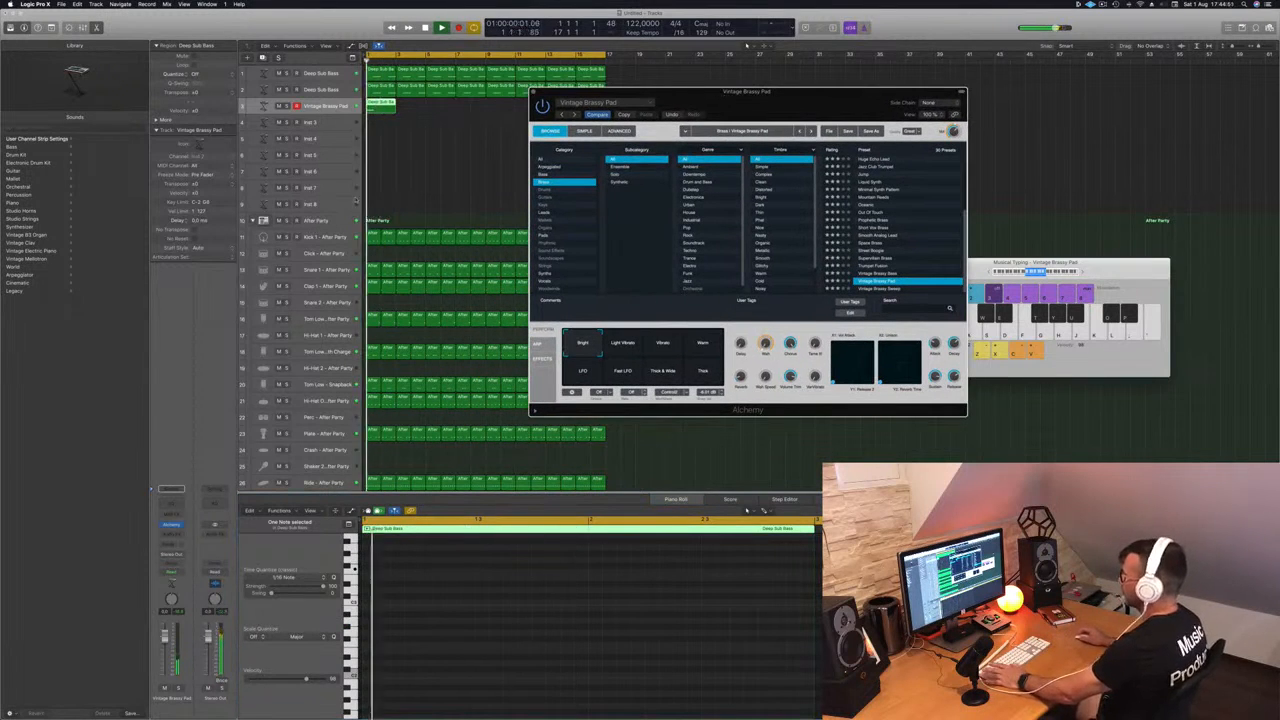
Step: Add a Bus 3 send to the Vintage Brassy Pad track and turn up its level
{"action": "left_click", "coordinate": [171, 545]}
{"action": "mouse_move", "coordinate": [175, 559]}
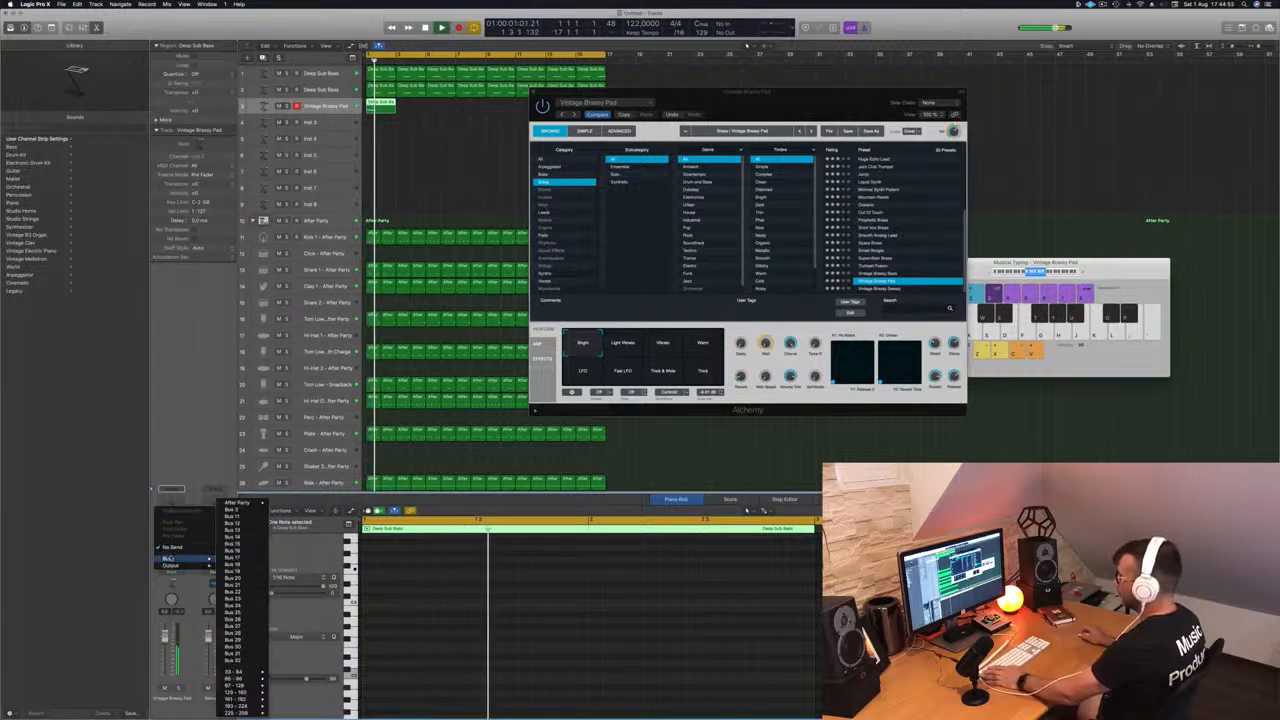
{"action": "left_click", "coordinate": [232, 509]}
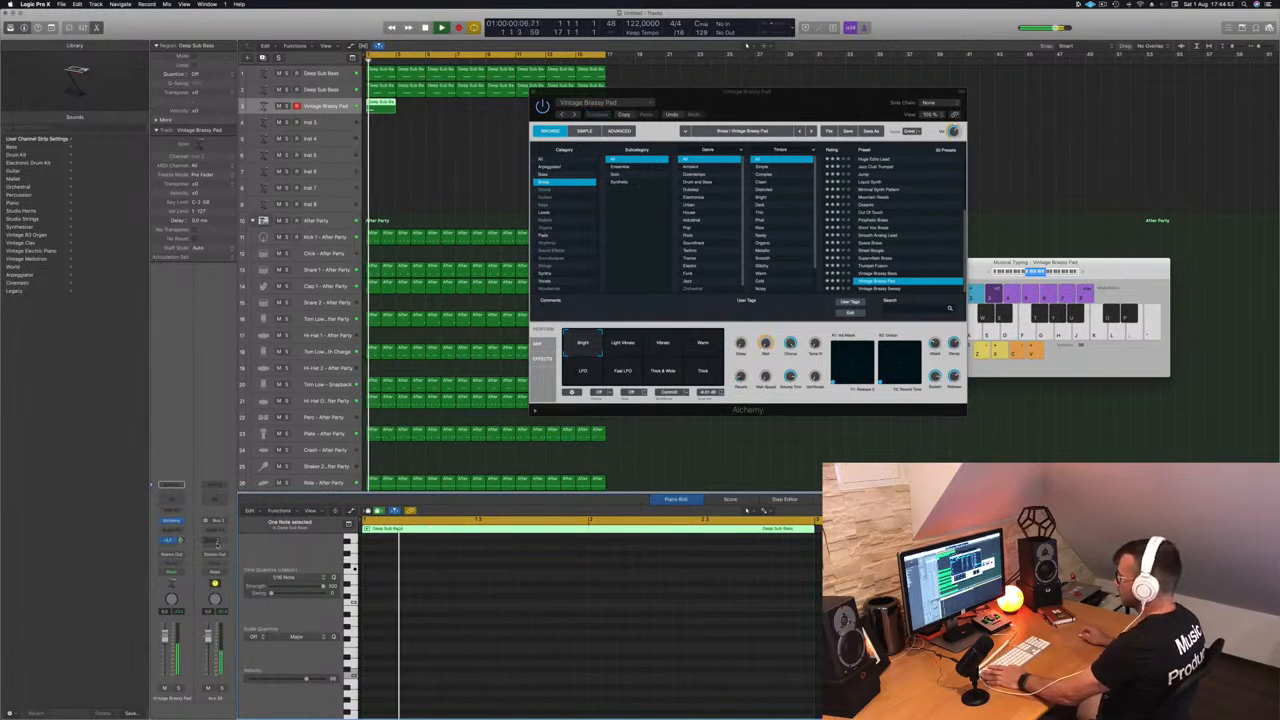
{"action": "left_click", "coordinate": [213, 542]}
{"action": "left_click", "coordinate": [215, 543]}
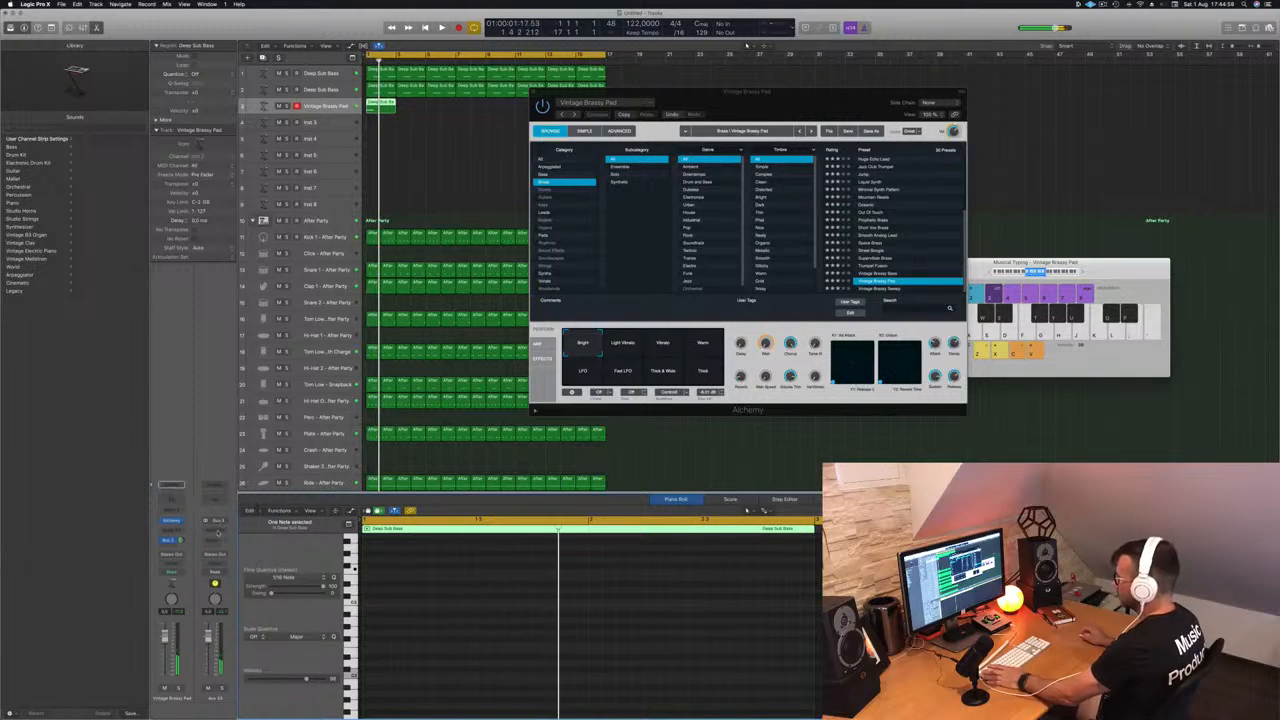
Step: Insert a stereo SilverVerb on the Bus 3 aux channel and load the saved user preset with 100% wet output
{"action": "left_click", "coordinate": [215, 531]}
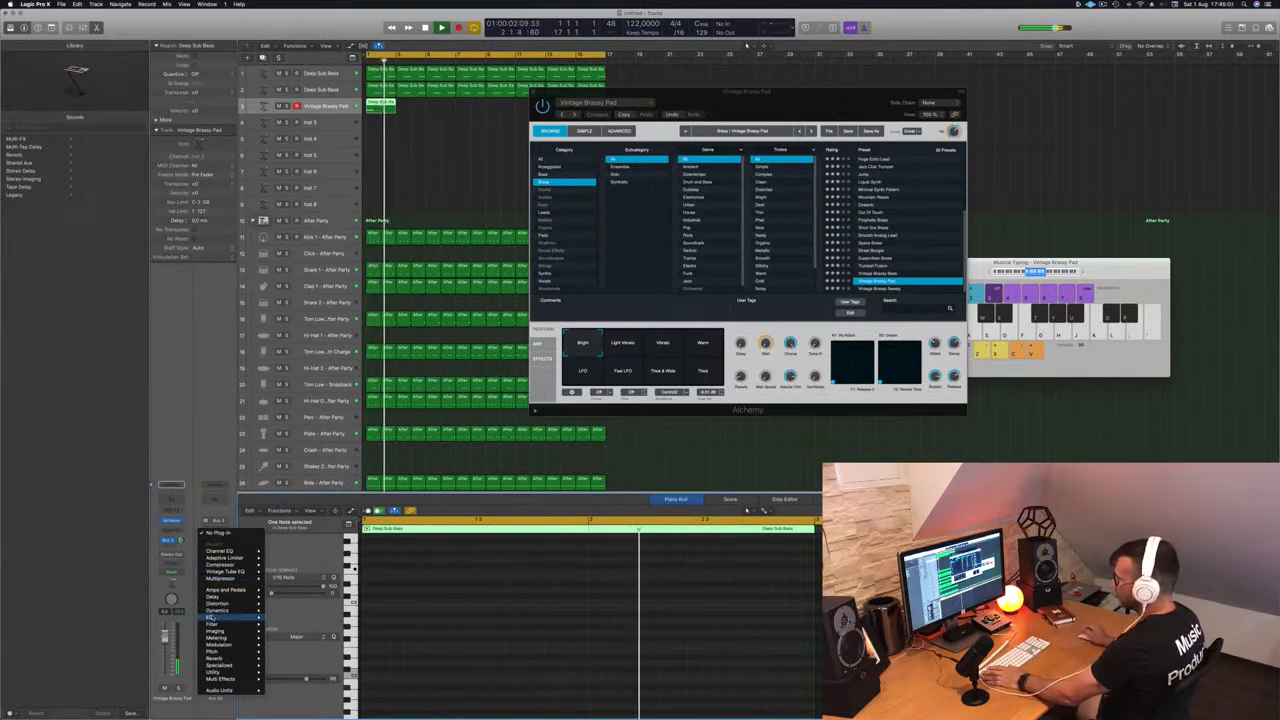
{"action": "mouse_move", "coordinate": [210, 618]}
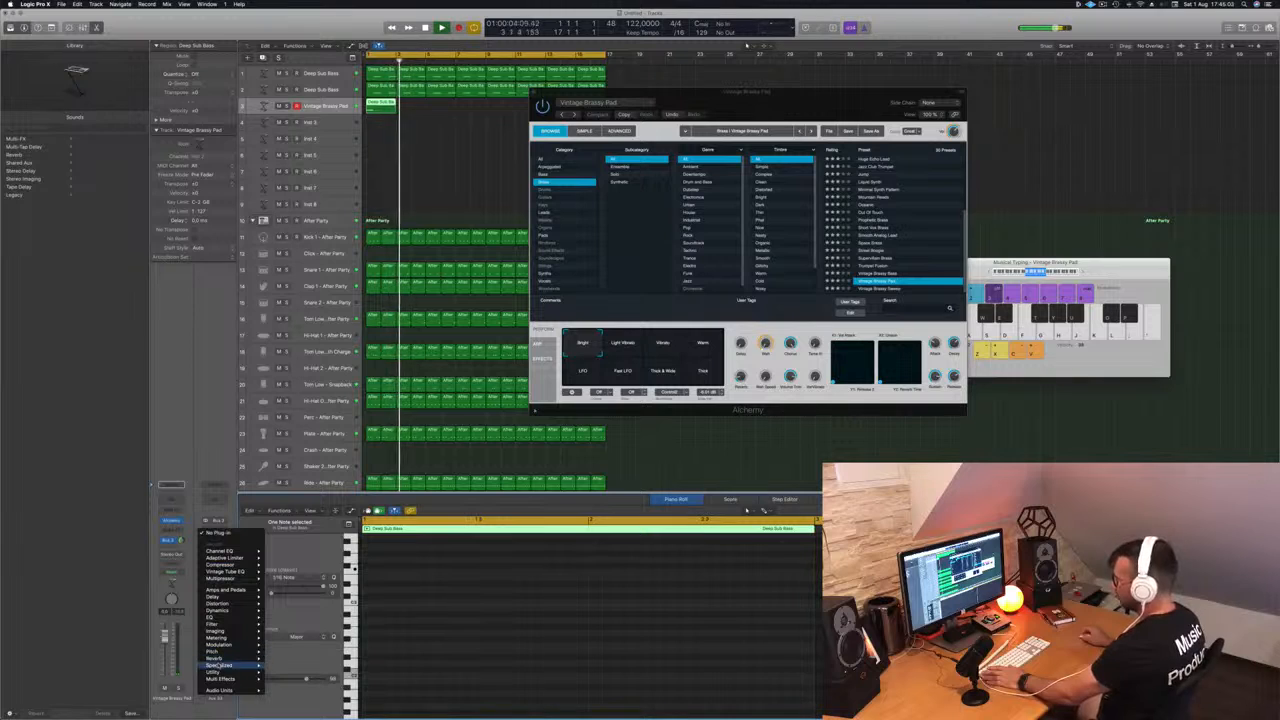
{"action": "mouse_move", "coordinate": [212, 658]}
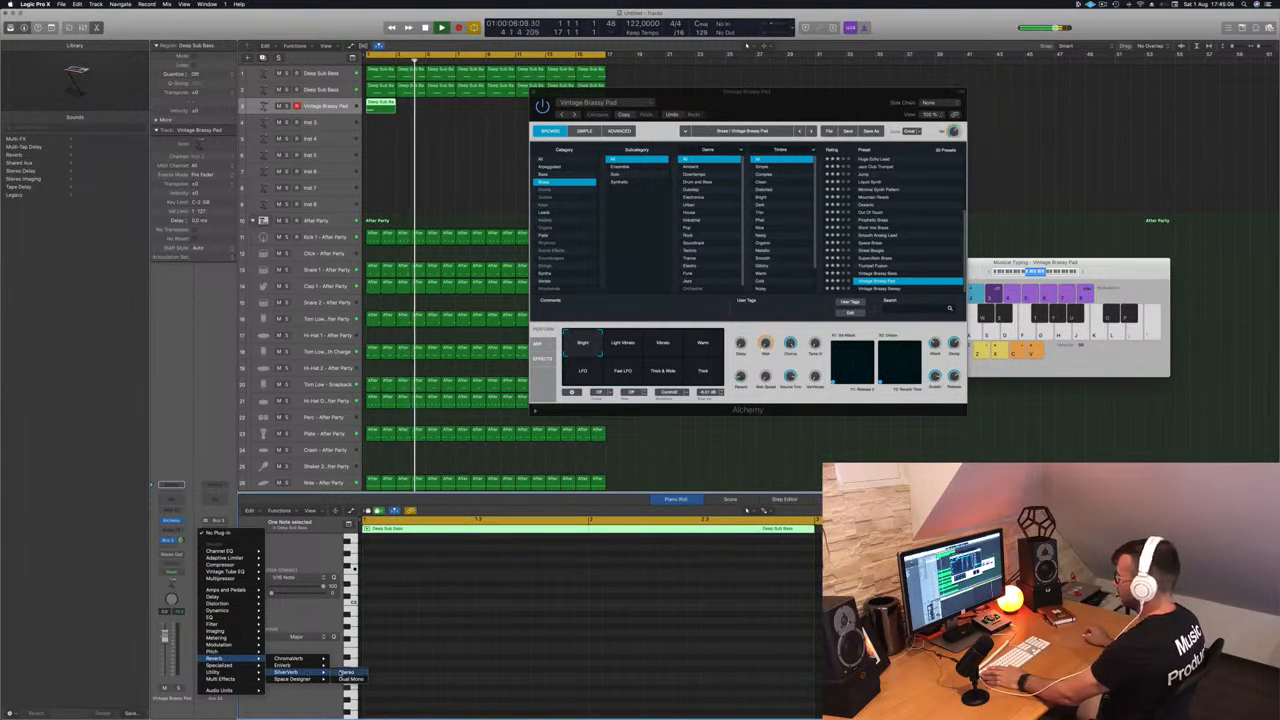
{"action": "left_click", "coordinate": [345, 672]}
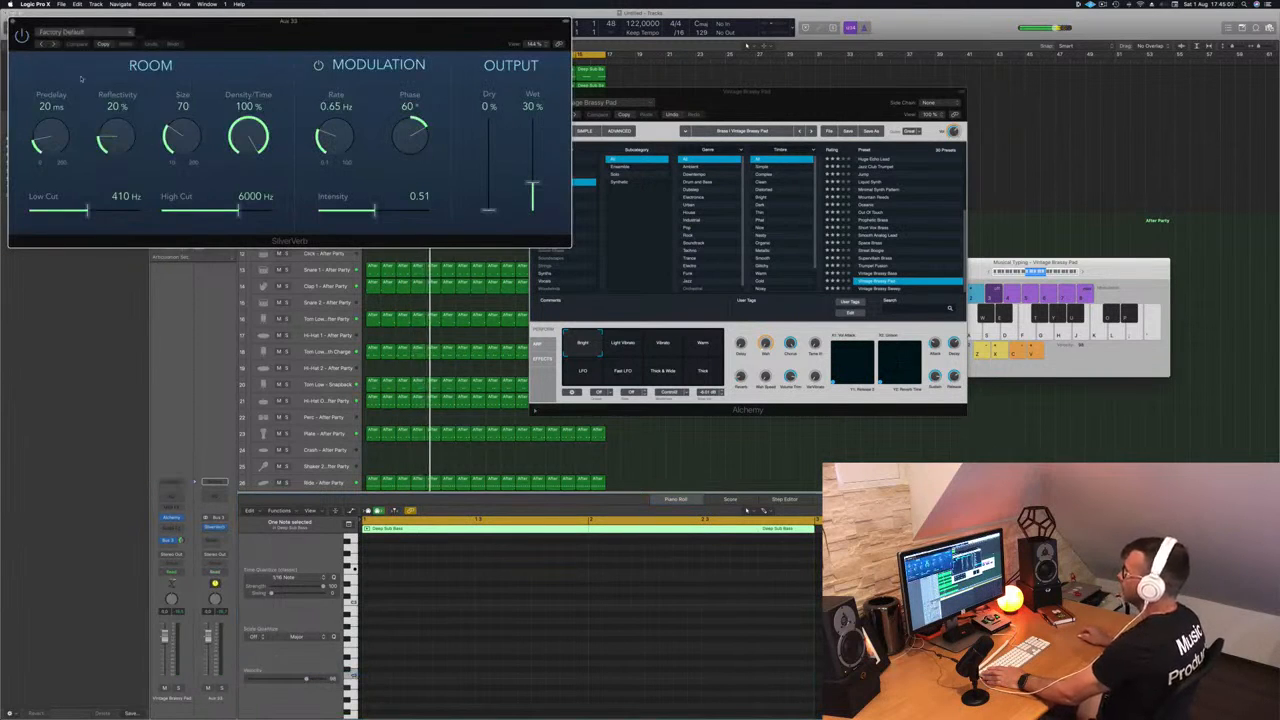
{"action": "left_click", "coordinate": [65, 32]}
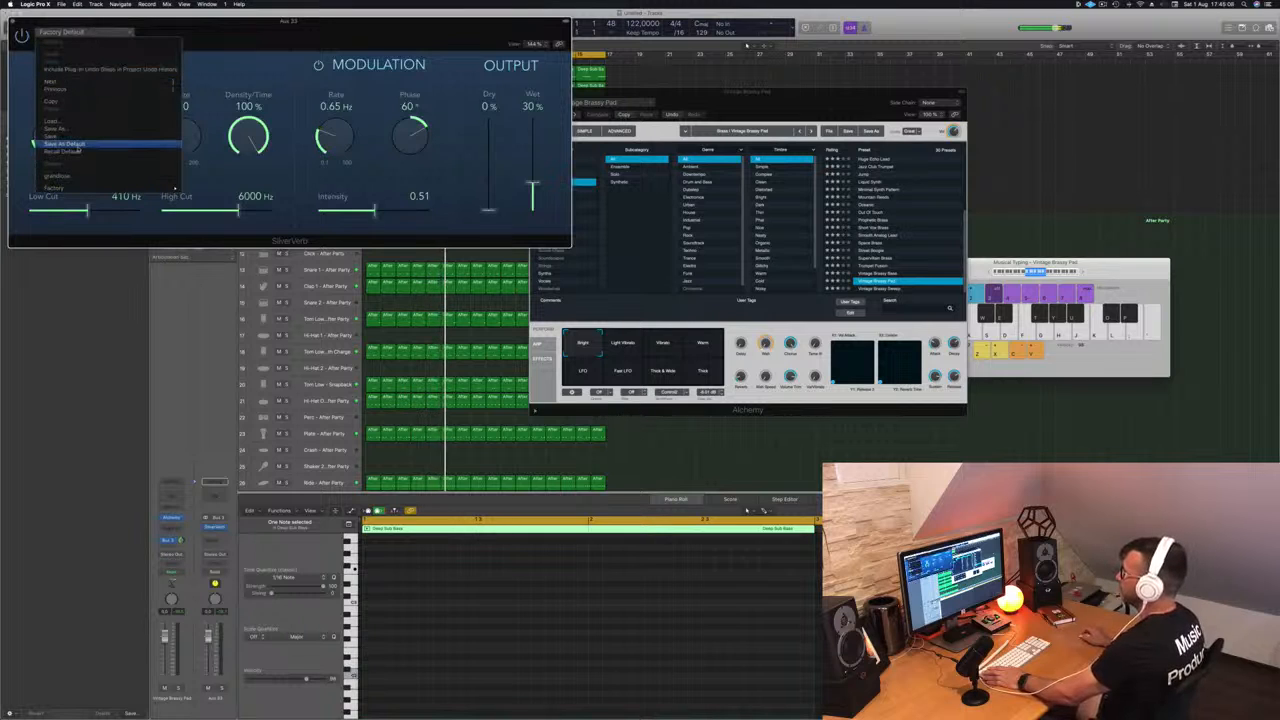
{"action": "left_click", "coordinate": [57, 176]}
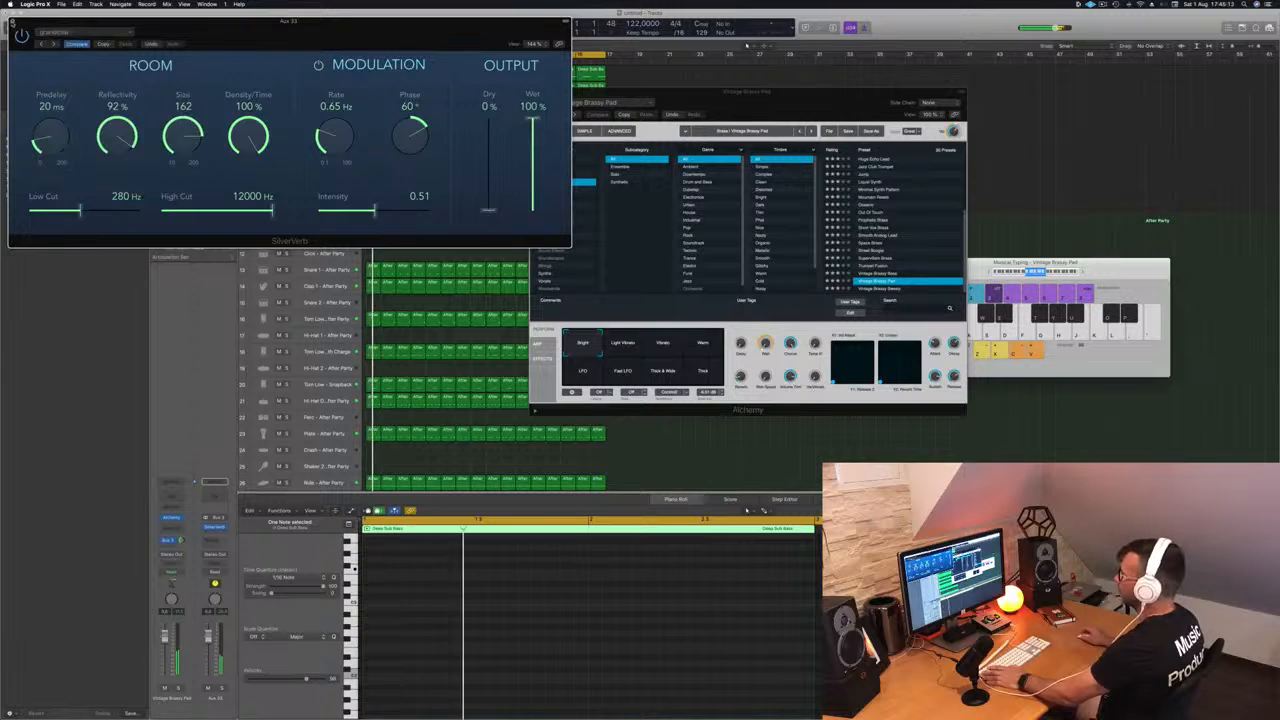
{"action": "left_click", "coordinate": [12, 22]}
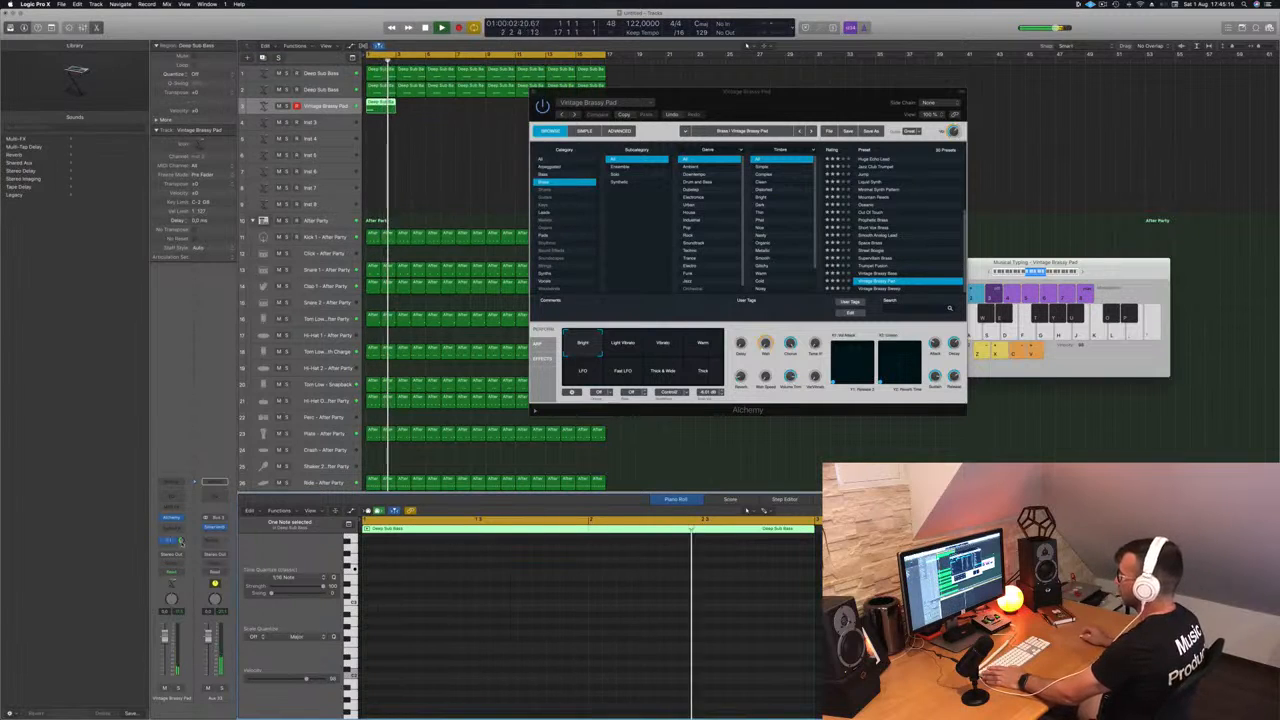
Step: Raise the Bus 3 send level on the Vintage Brassy Pad track slightly and restart playback
{"action": "left_click_drag", "start_coordinate": [181, 542], "coordinate": [181, 537]}
{"action": "key", "text": "space"}
{"action": "key", "text": "space"}
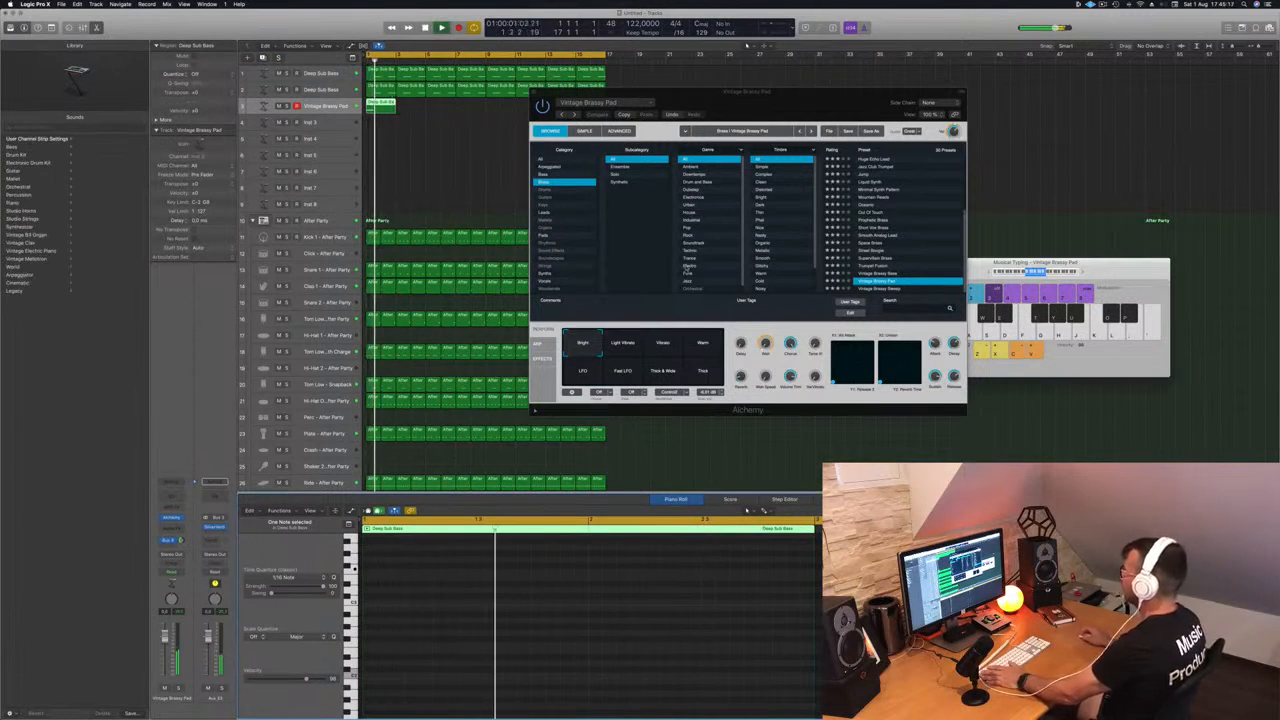
Step: Audition the other Vintage Brassy Pad performance snapshots during playback, including Warm, LFO, Fast LFO, Thick & Wide and Thick
{"action": "left_click", "coordinate": [624, 345]}
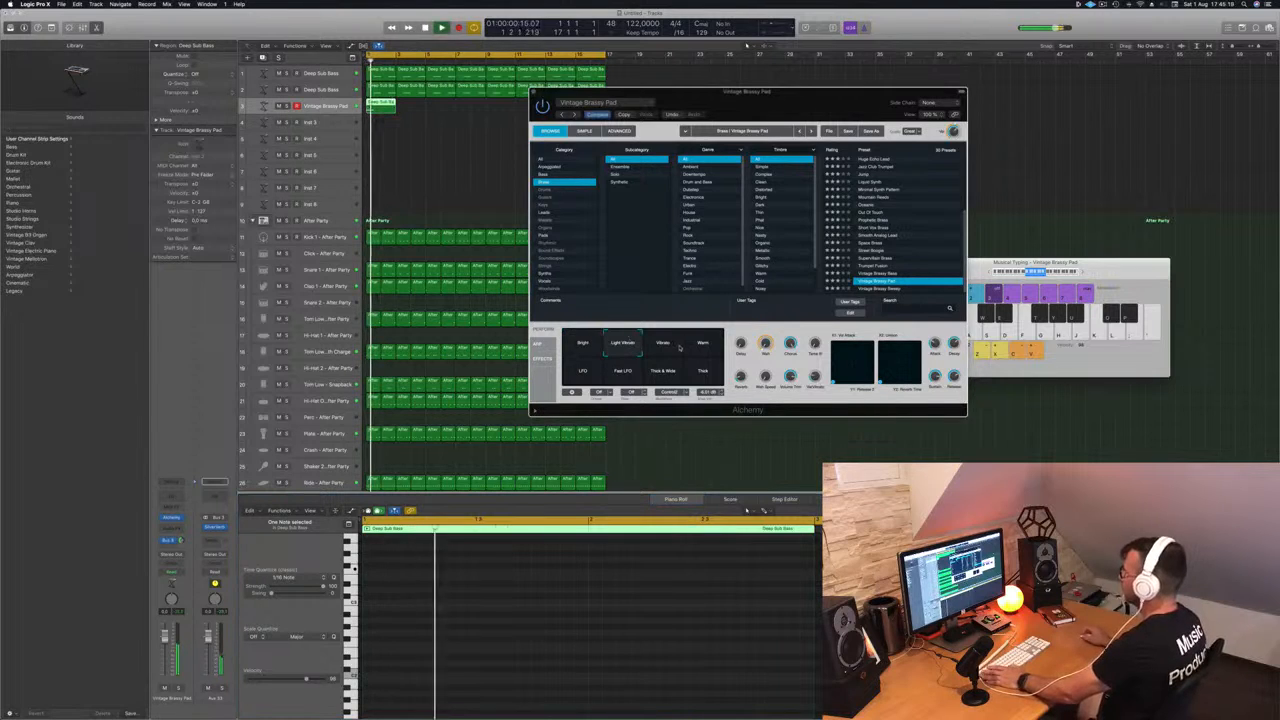
{"action": "left_click", "coordinate": [678, 348]}
{"action": "left_click", "coordinate": [710, 344]}
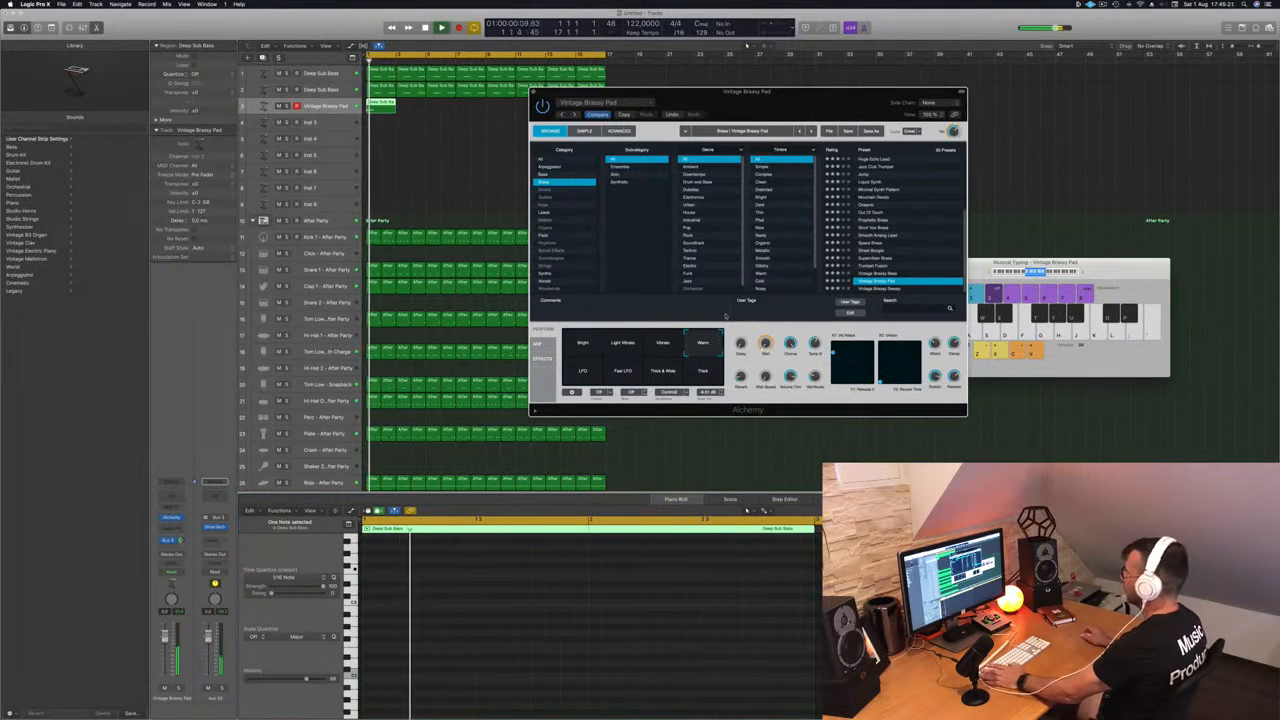
{"action": "left_click", "coordinate": [582, 372]}
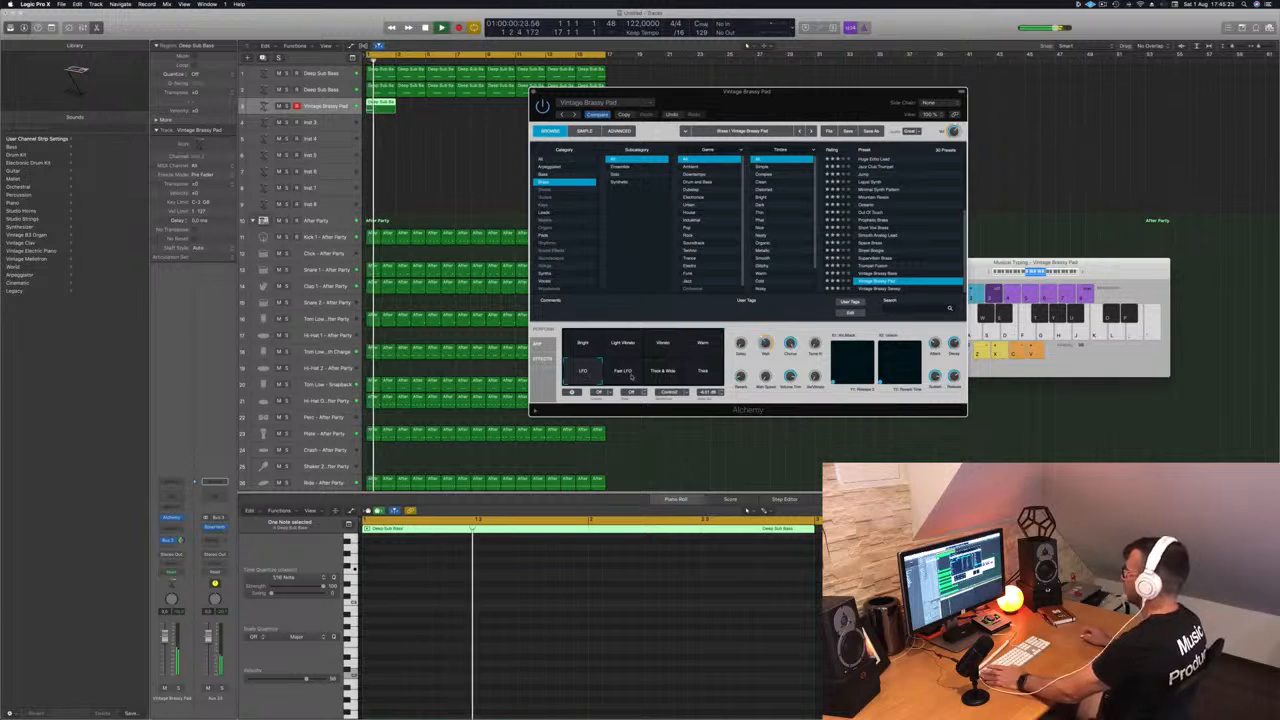
{"action": "left_click", "coordinate": [631, 377]}
{"action": "left_click", "coordinate": [666, 375]}
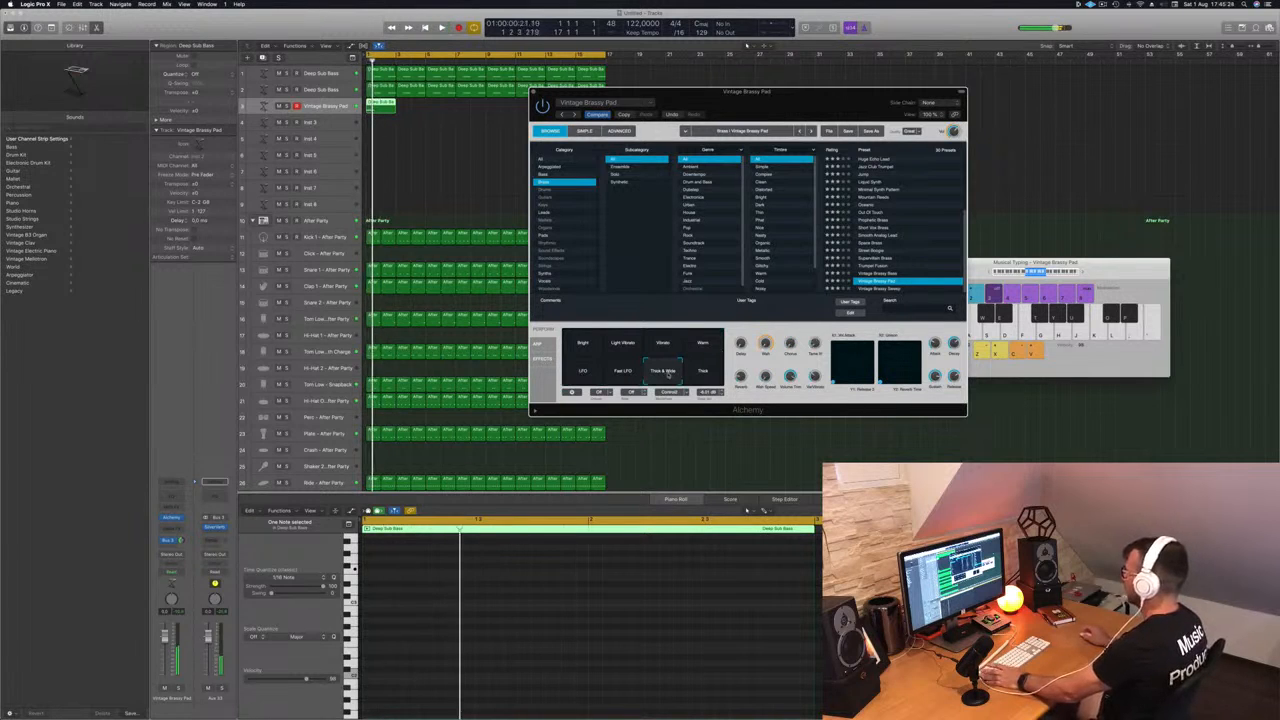
{"action": "left_click", "coordinate": [704, 376]}
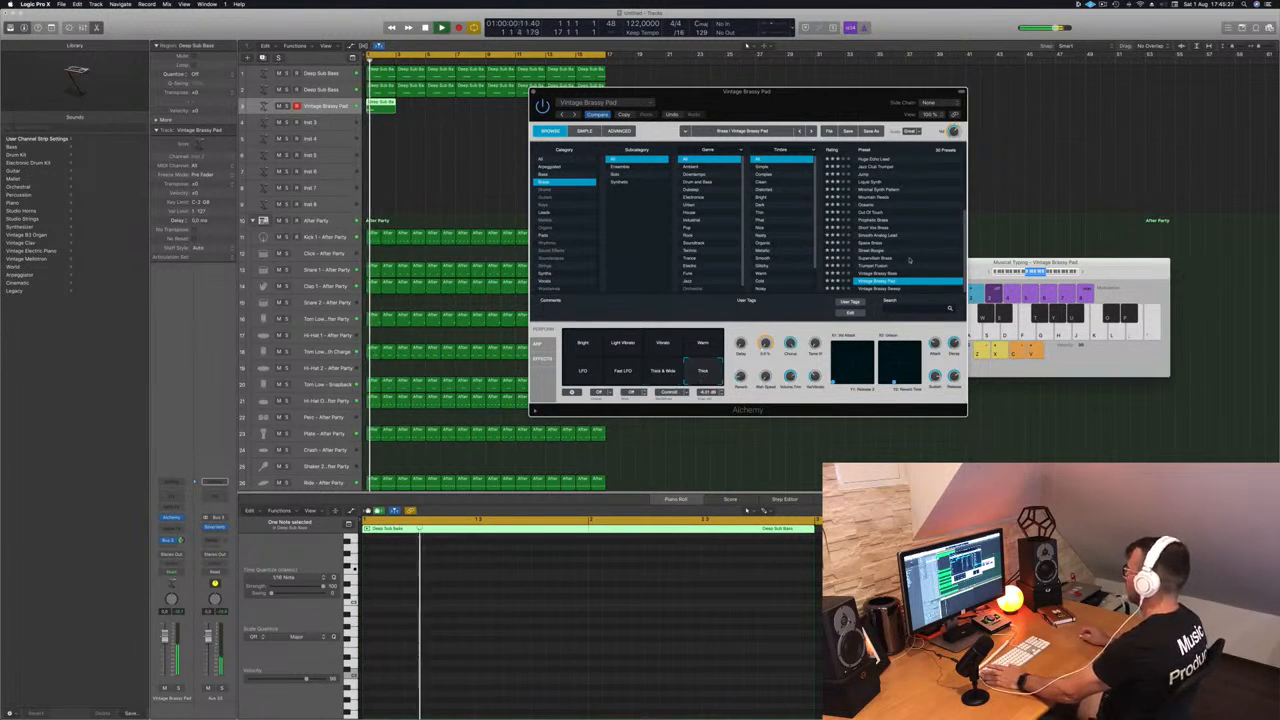
Step: Try the Vintage Brassy Sweep preset, load Vintage Brassy Bass instead and compare its second snapshot with Pad, returning to the second
{"action": "left_click", "coordinate": [886, 289]}
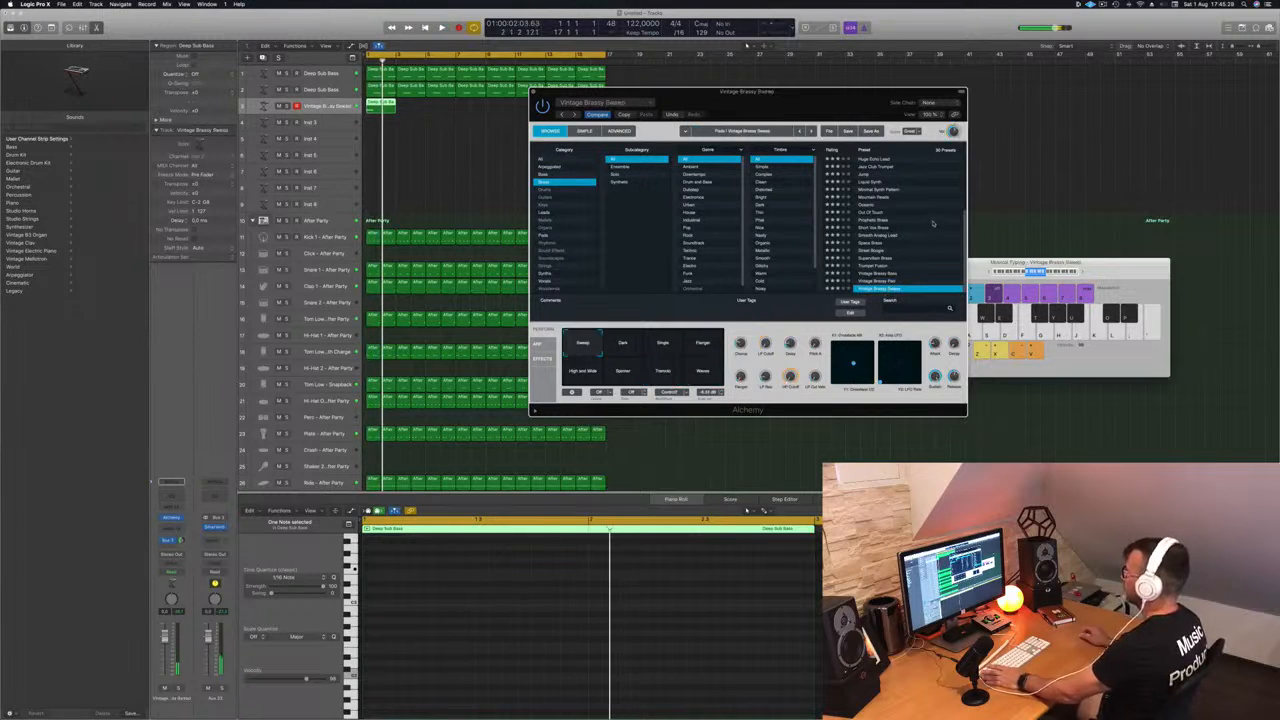
{"action": "left_click", "coordinate": [887, 273]}
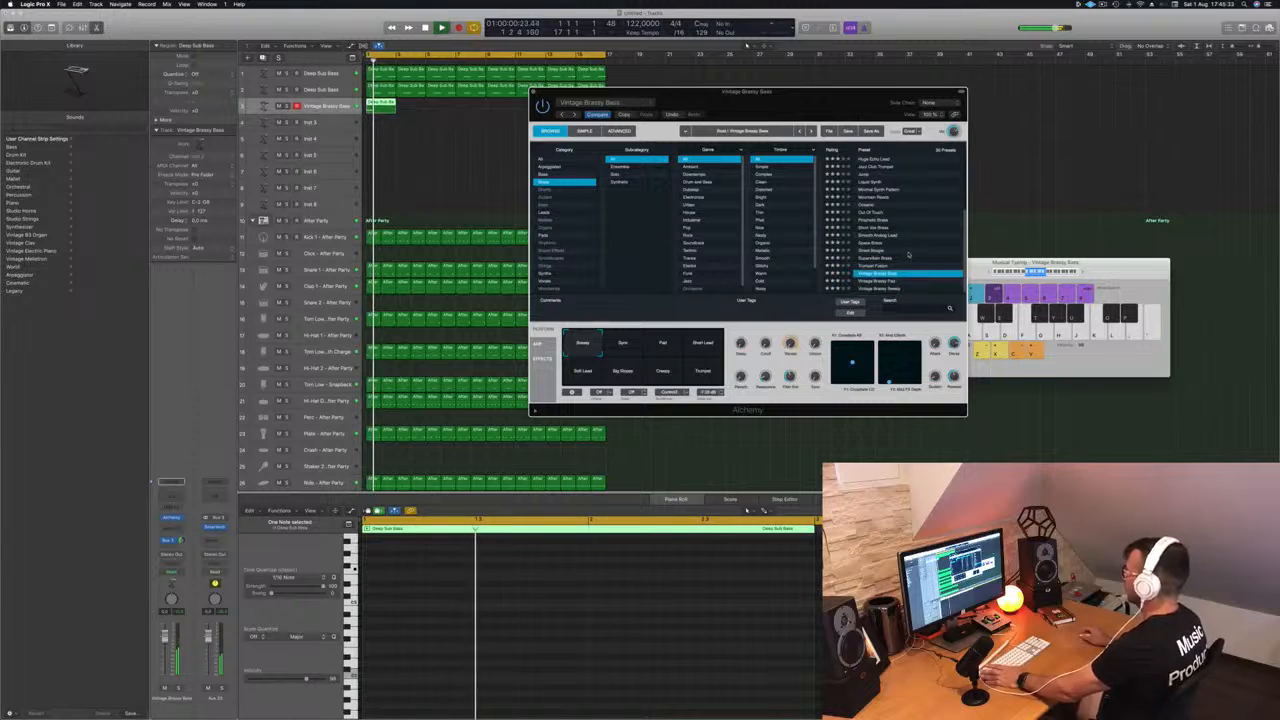
{"action": "left_click", "coordinate": [624, 345]}
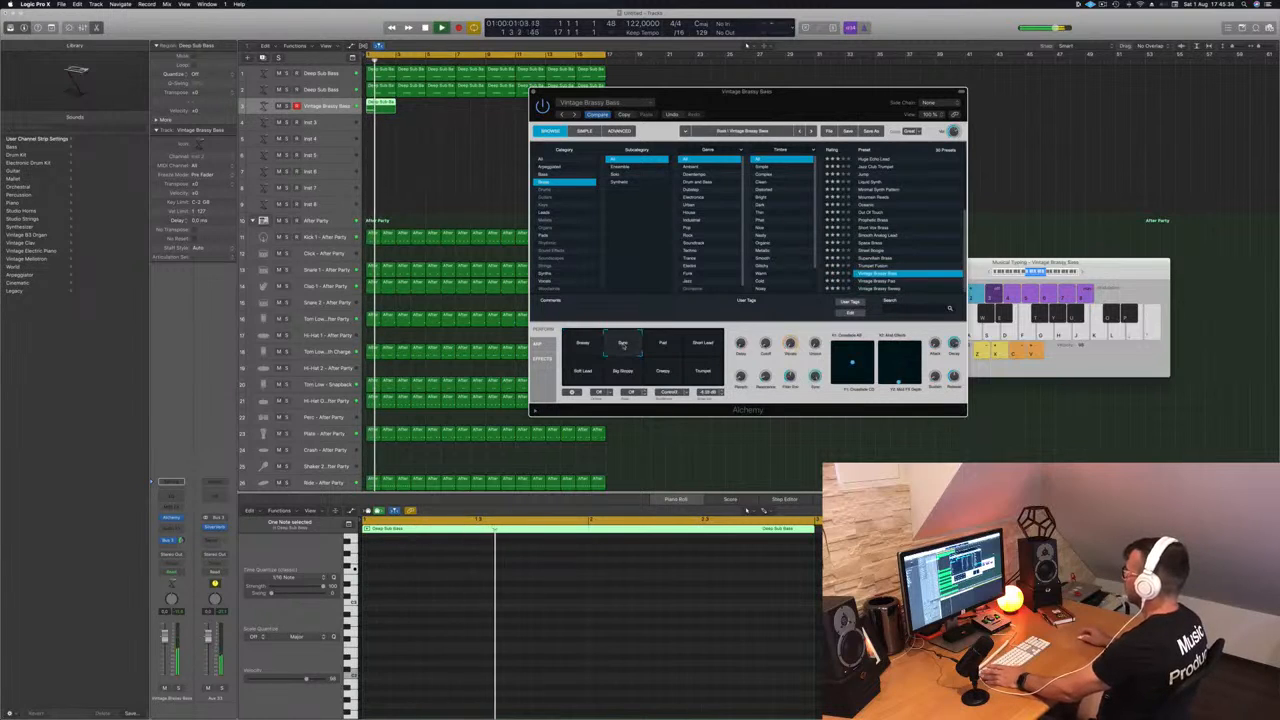
{"action": "left_click", "coordinate": [666, 347]}
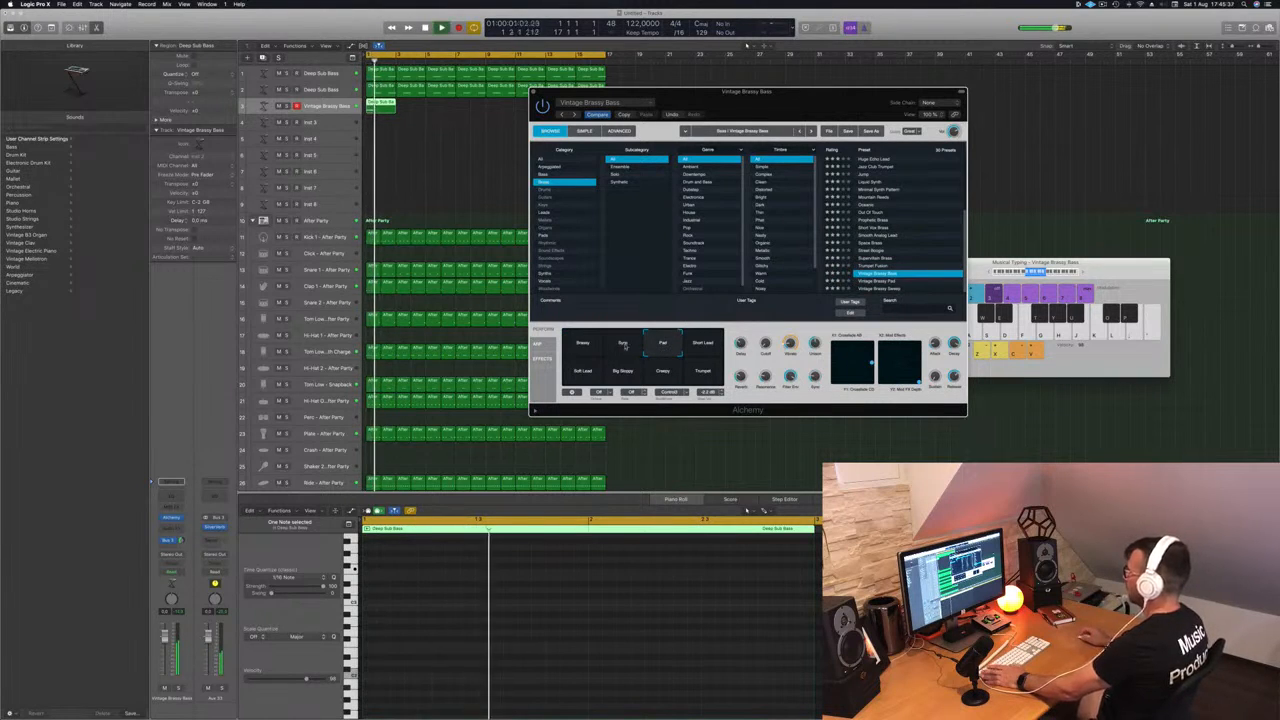
{"action": "left_click", "coordinate": [623, 345]}
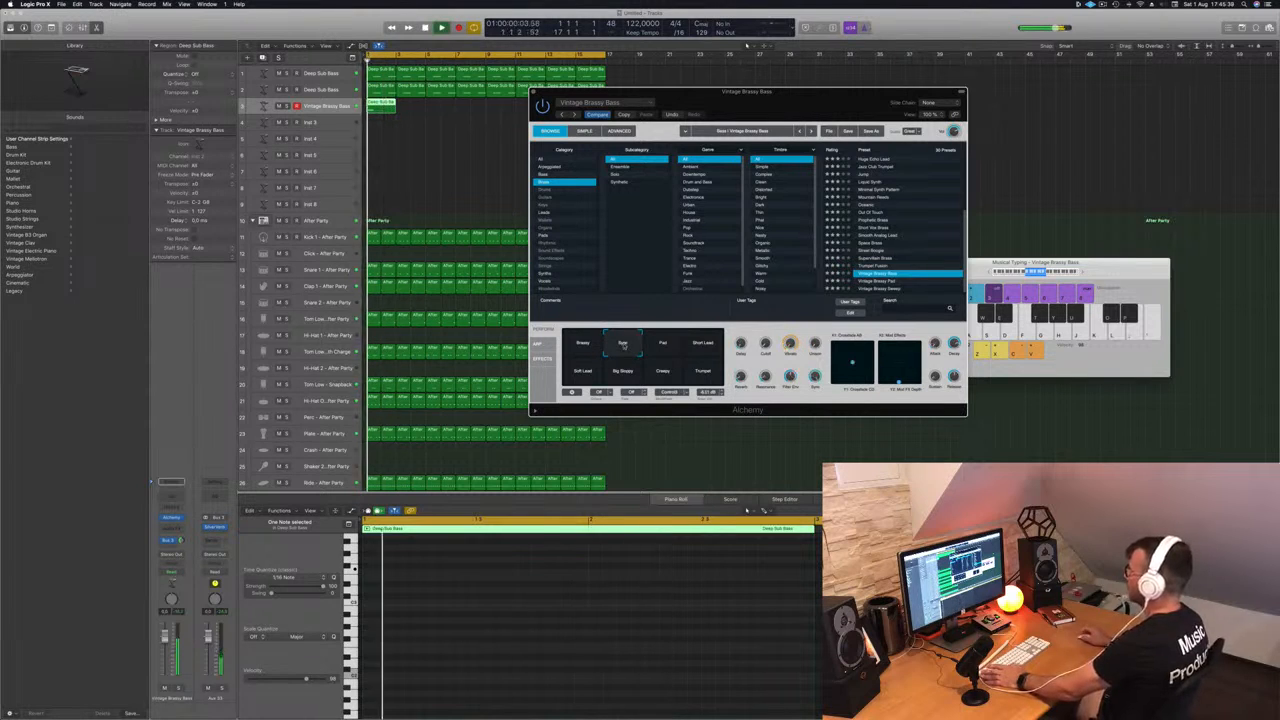
Step: Choose the Pad variation of the Vintage Brassy Bass sound and repeat its region at bars 5, 9 and 13
{"action": "left_click", "coordinate": [662, 346]}
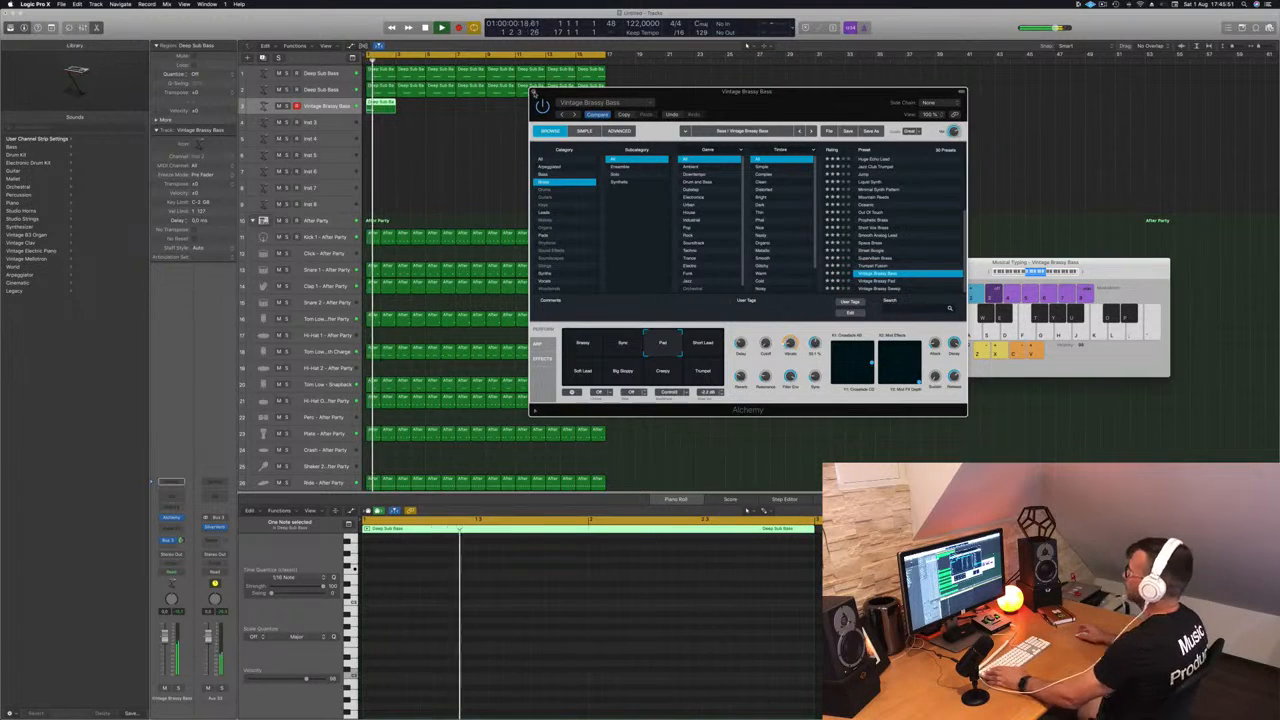
{"action": "key", "text": "super+w"}
{"action": "left_click_drag", "start_coordinate": [391, 108], "coordinate": [498, 109]}
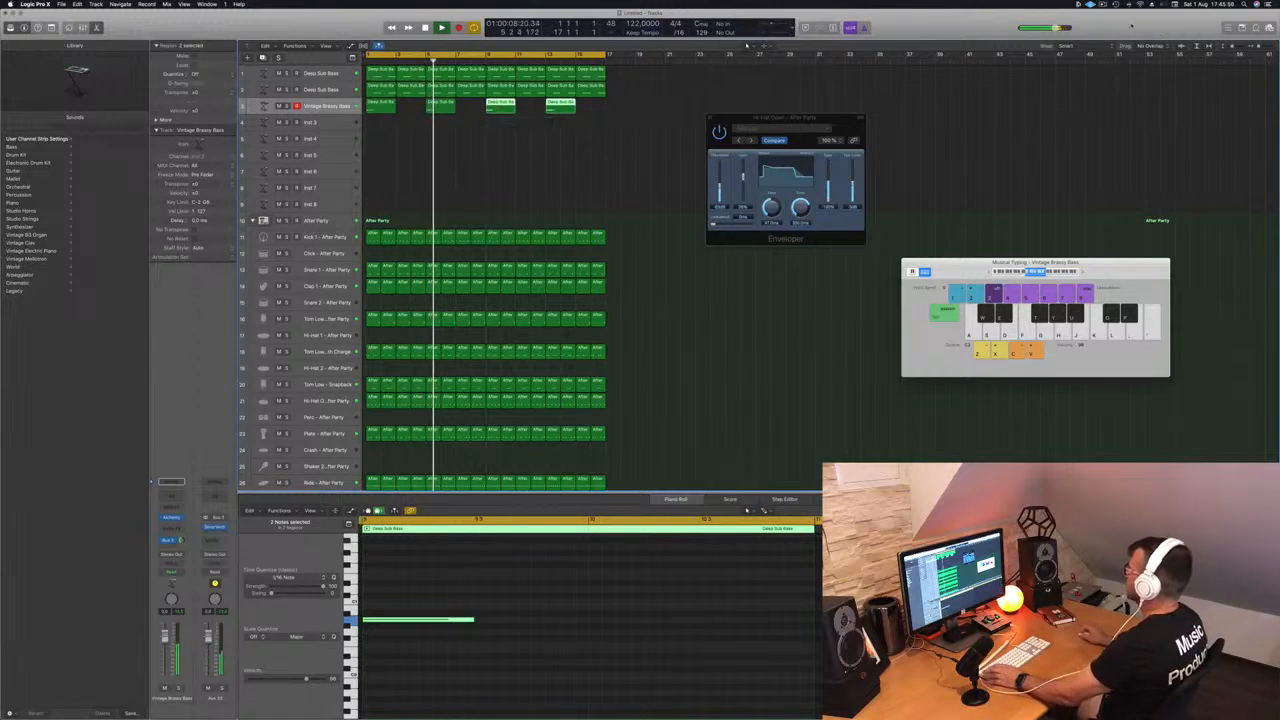
{"action": "left_click", "coordinate": [1103, 4]}
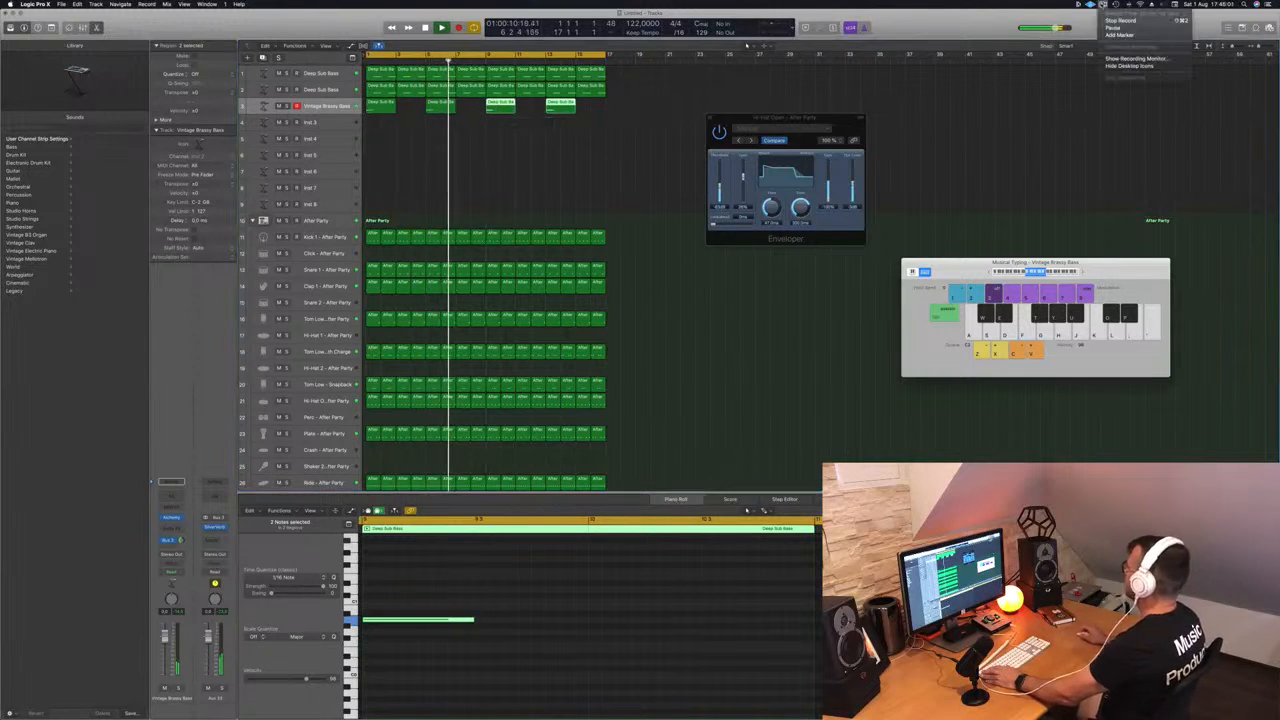
{"action": "left_click", "coordinate": [975, 25]}
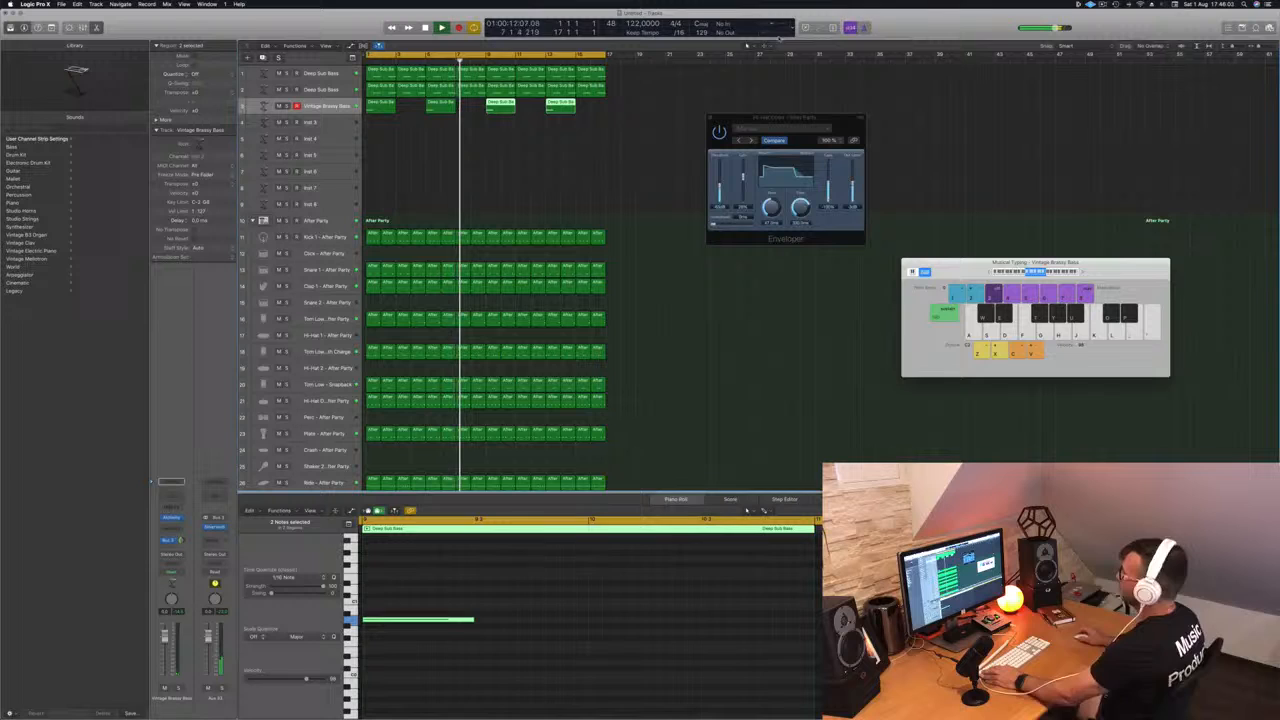
Step: Duplicate the Vintage Brassy Bass track and copy its four regions onto it, starting at bars 3, 7, 11 and 15
{"action": "left_click", "coordinate": [573, 165]}
{"action": "left_click_drag", "start_coordinate": [594, 107], "coordinate": [352, 107]}
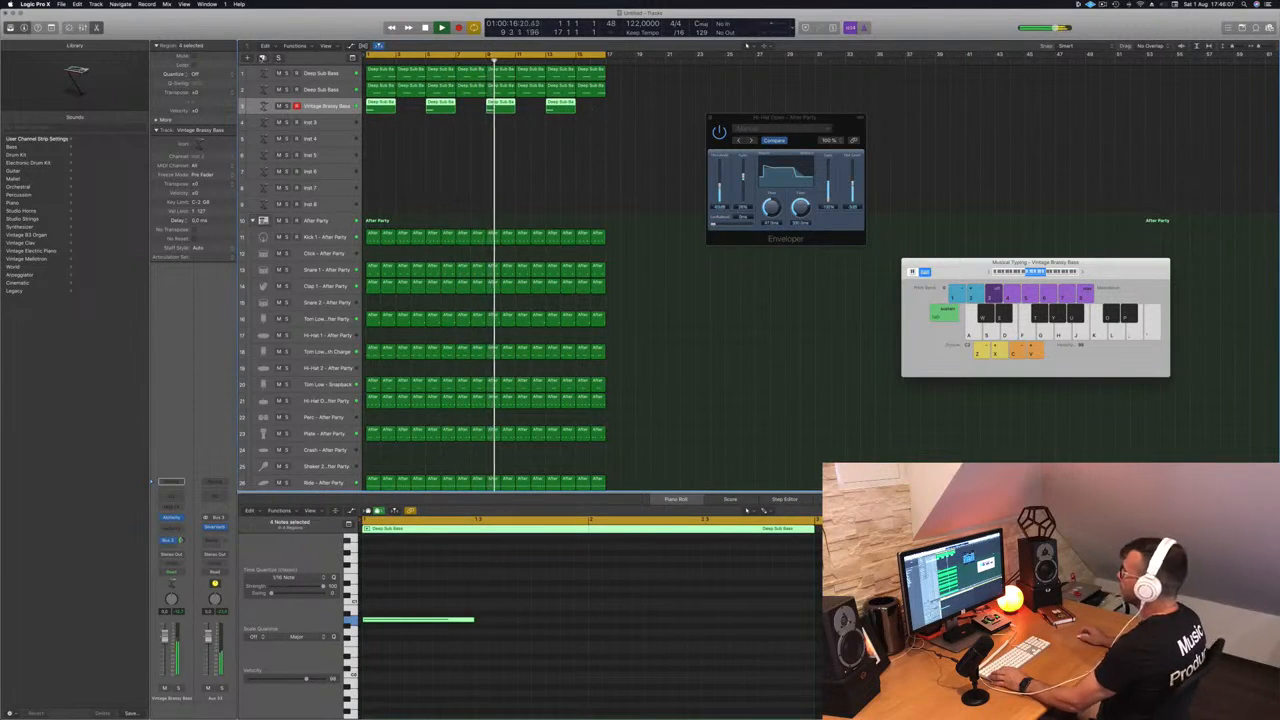
{"action": "key", "text": "super+d"}
{"action": "left_click_drag", "start_coordinate": [605, 110], "coordinate": [407, 125]}
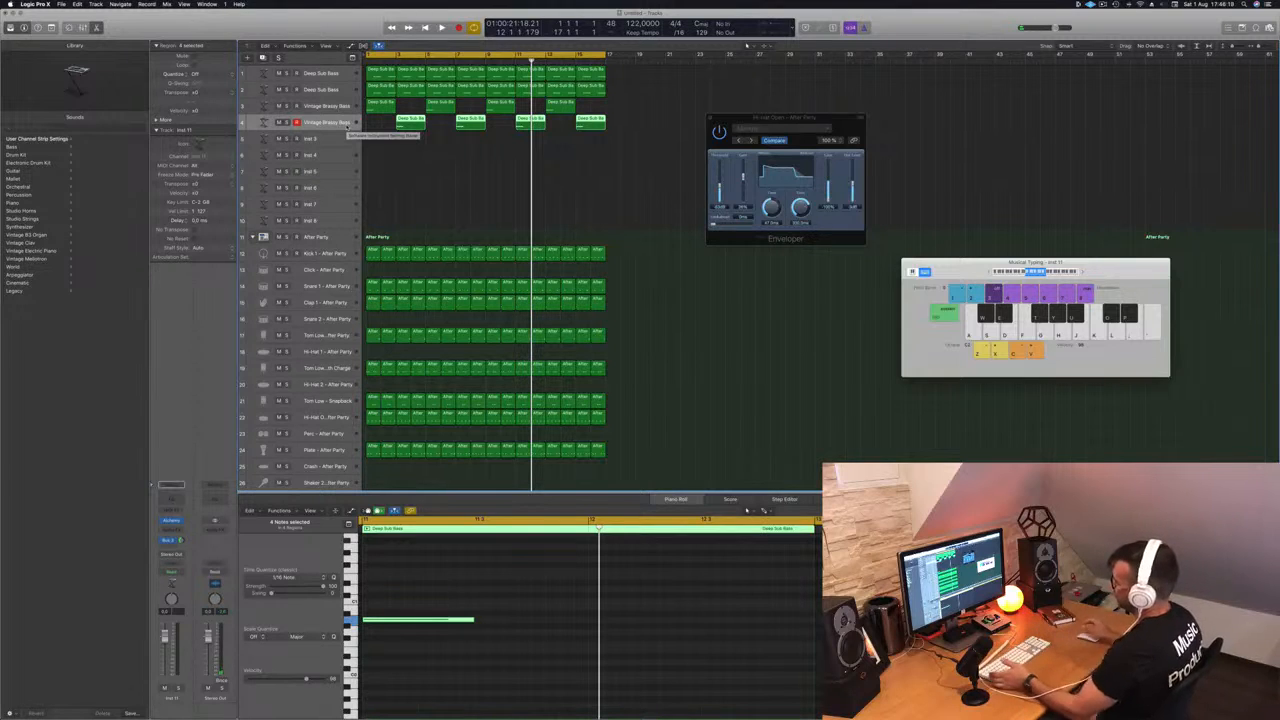
Step: Open the duplicated track's Alchemy instrument during playback and audition the Trumpet Fusion and Street Boogie presets
{"action": "key", "text": "Return"}
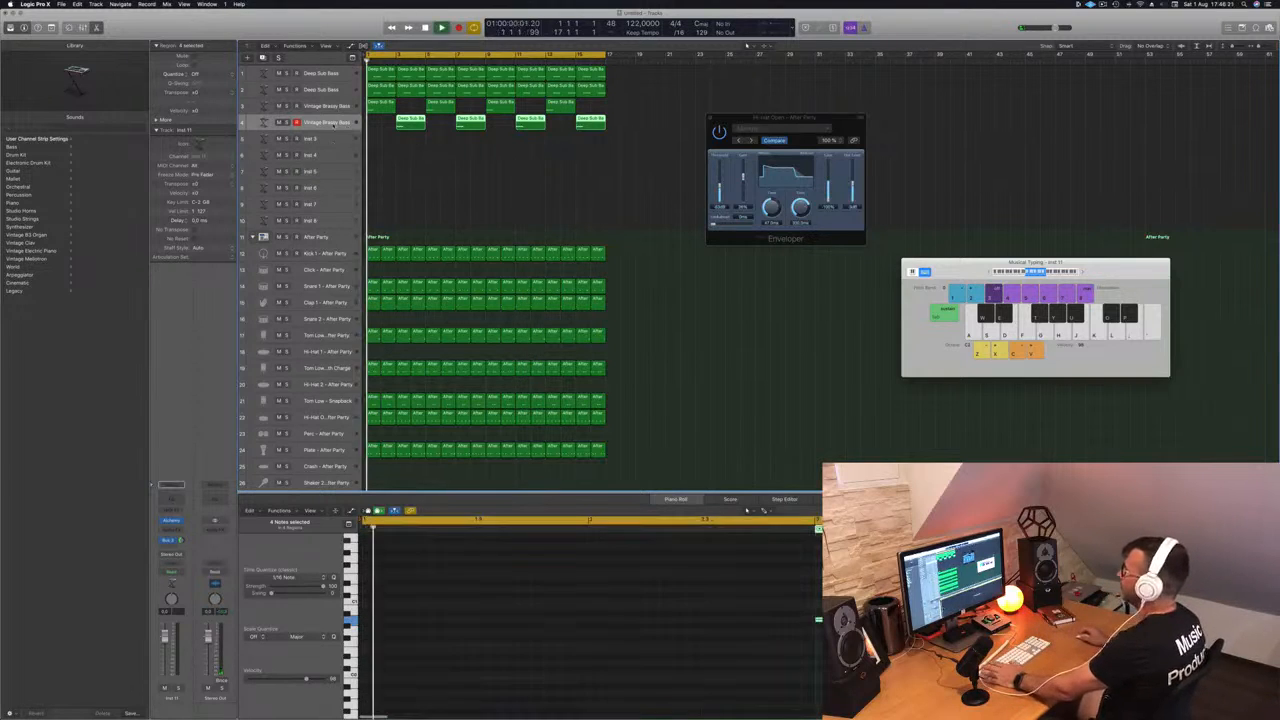
{"action": "left_click", "coordinate": [171, 521]}
{"action": "left_click_drag", "start_coordinate": [367, 83], "coordinate": [928, 211]}
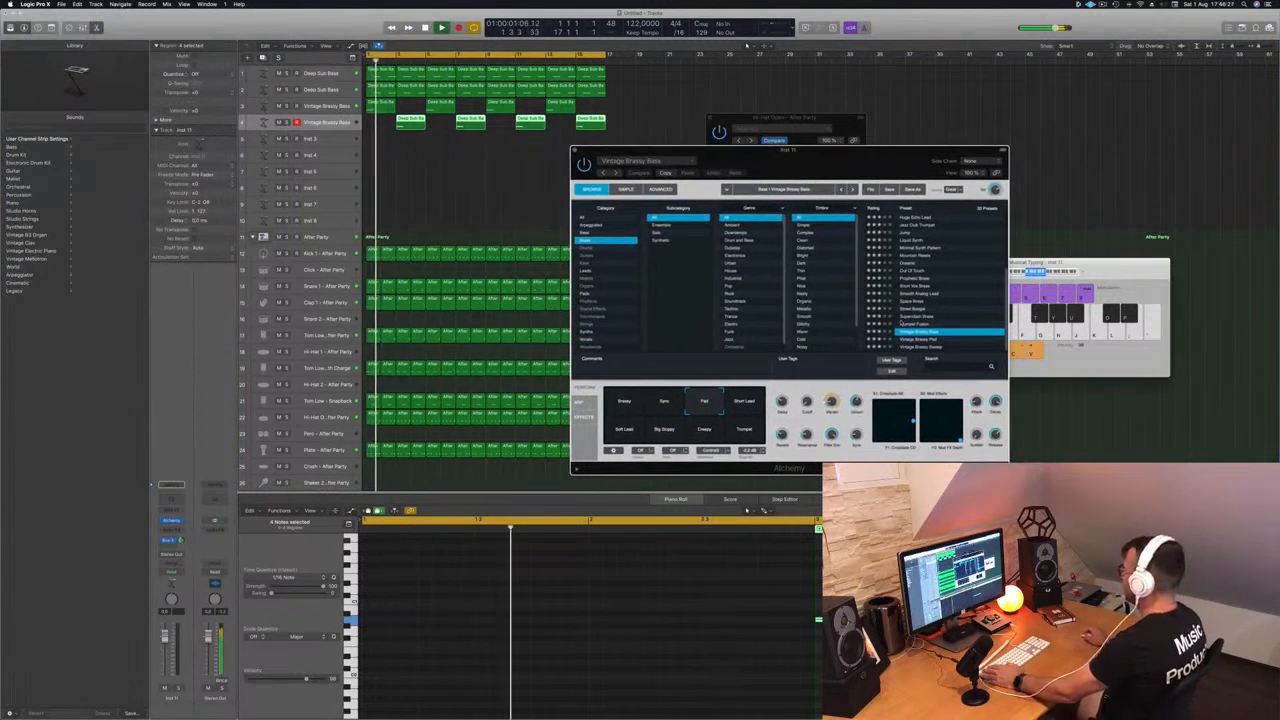
{"action": "left_click", "coordinate": [930, 324]}
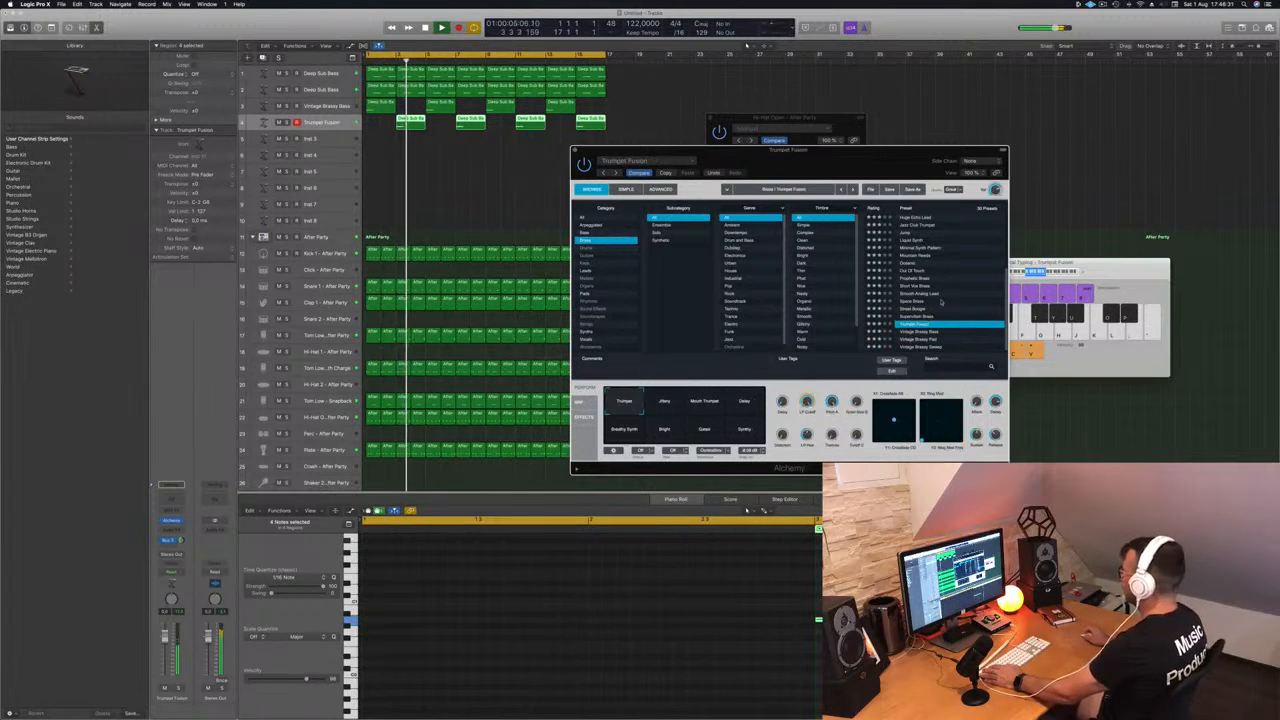
{"action": "left_click", "coordinate": [937, 308]}
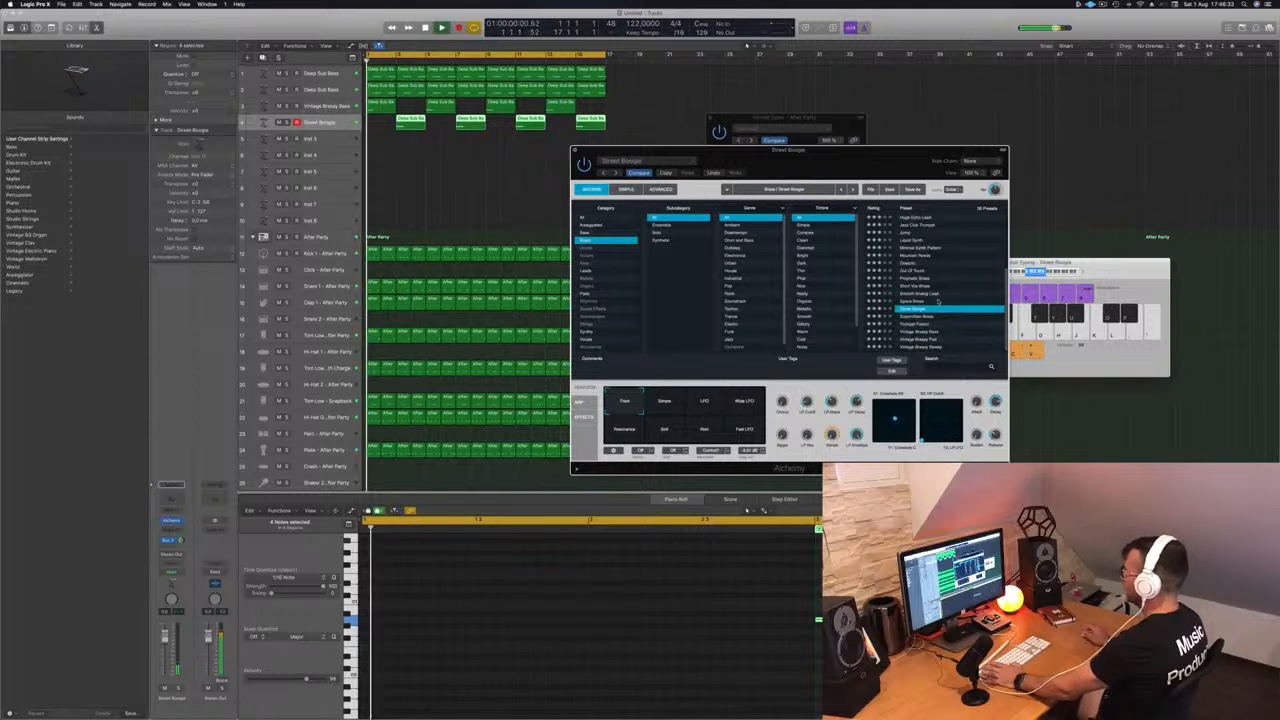
{"action": "left_click_drag", "start_coordinate": [887, 173], "coordinate": [791, 175]}
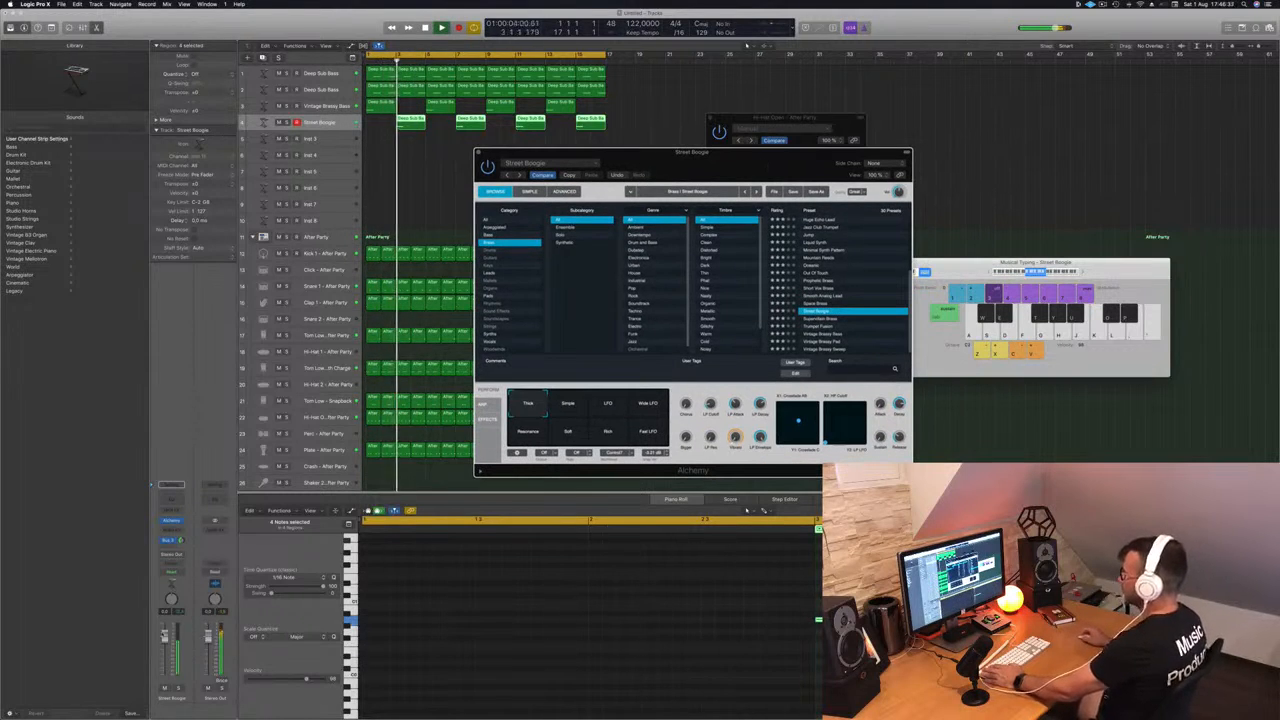
Step: Audition the Space Brass and Short Vox Brass presets on the duplicated track and load Out Of Touch
{"action": "left_click", "coordinate": [840, 303]}
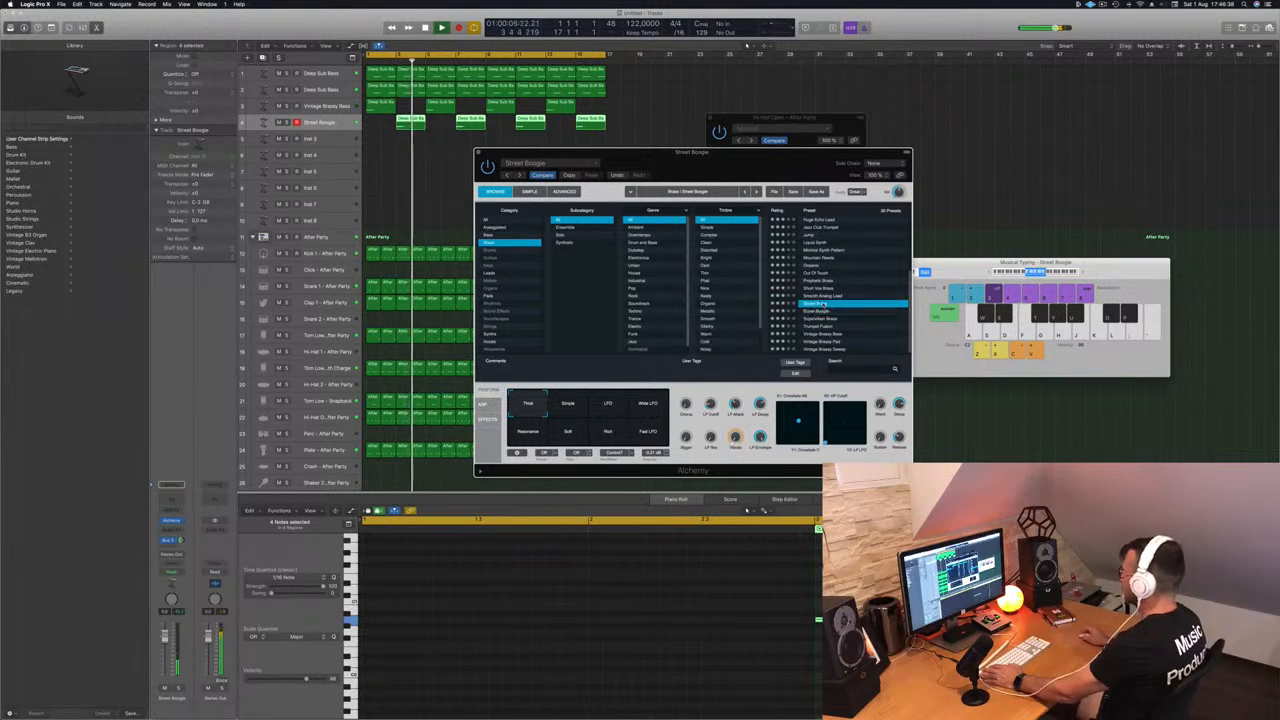
{"action": "left_click_drag", "start_coordinate": [754, 169], "coordinate": [817, 175]}
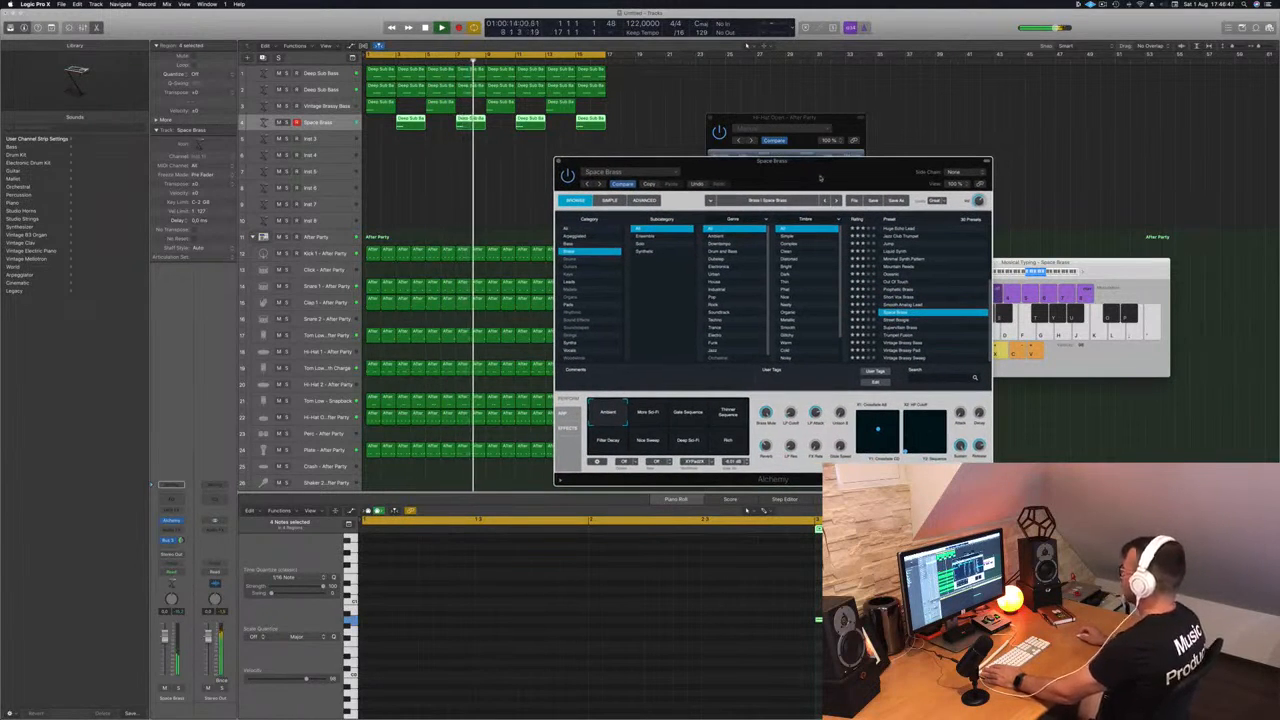
{"action": "key", "text": "space"}
{"action": "key", "text": "space"}
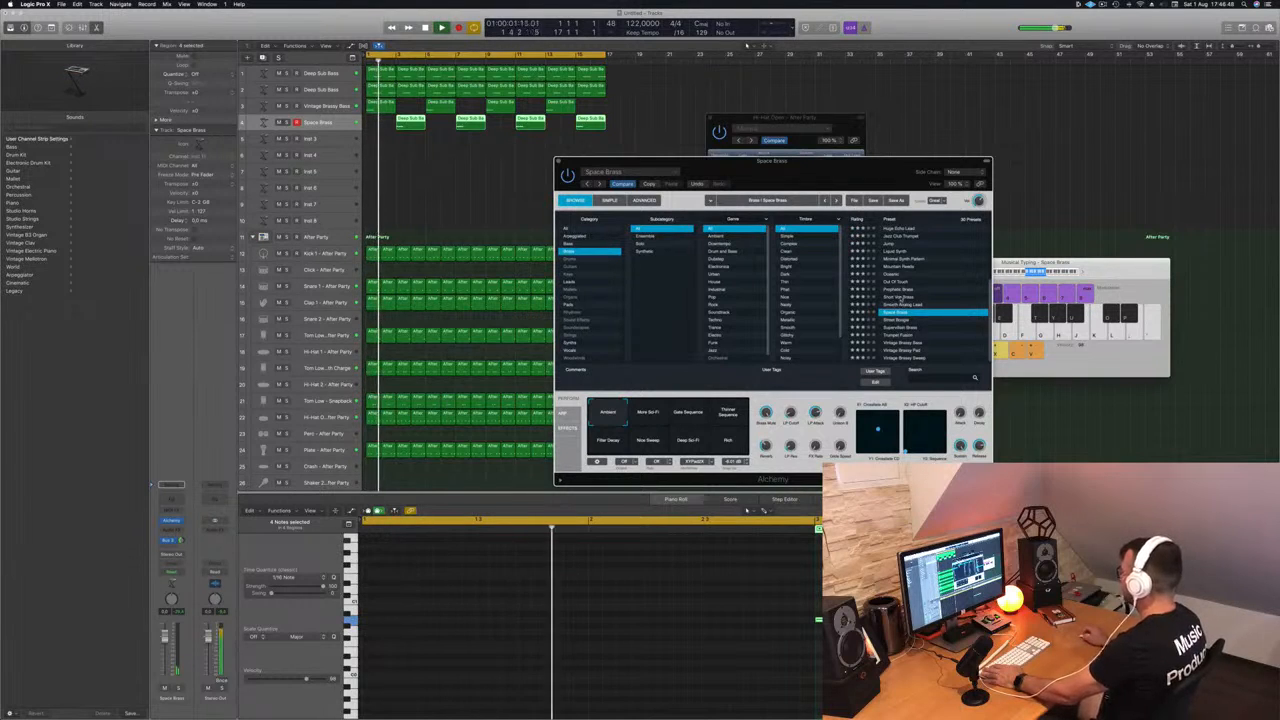
{"action": "left_click", "coordinate": [900, 297]}
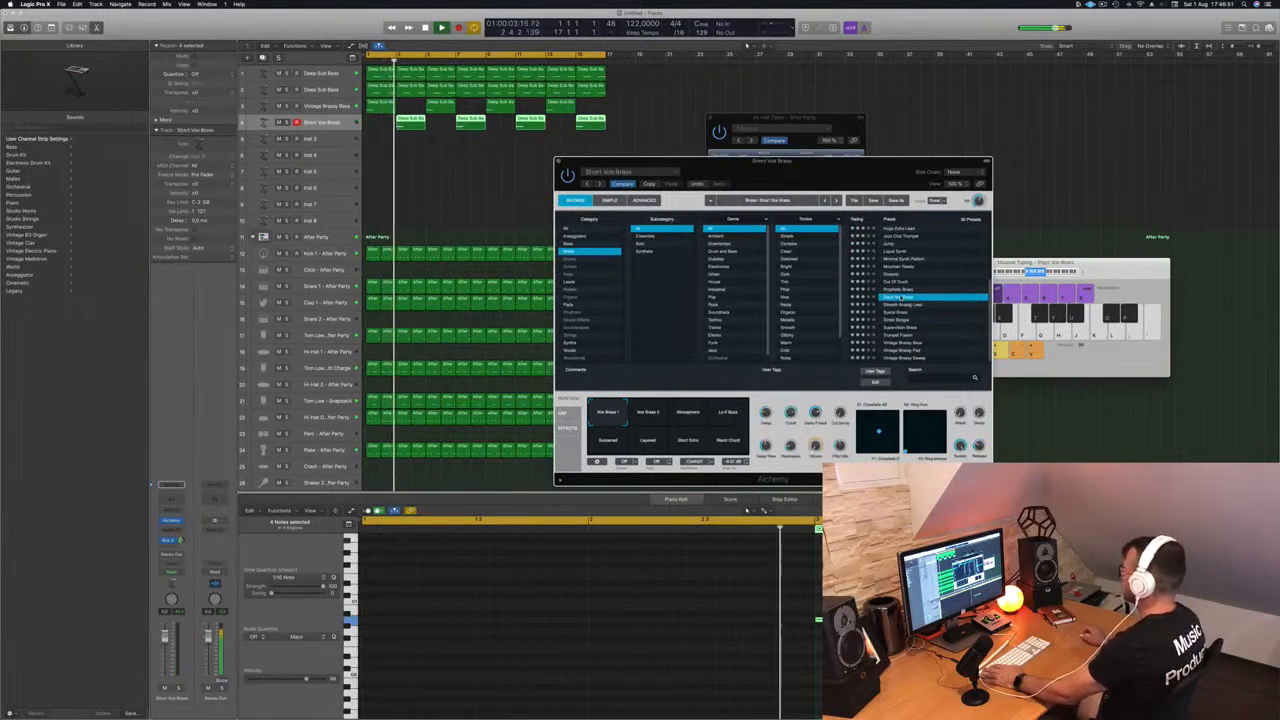
{"action": "left_click", "coordinate": [900, 282]}
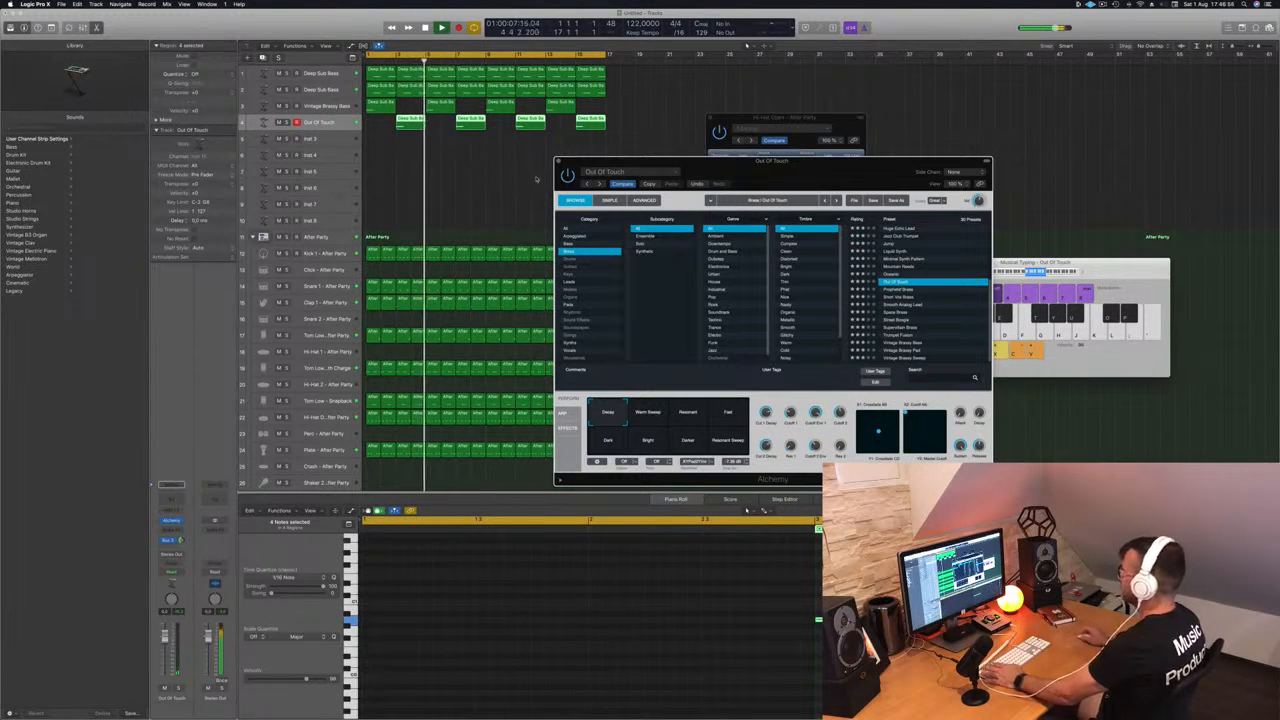
Step: Add a Channel EQ to the Vintage Brassy Bass track with a low cut at 174 Hz
{"action": "left_click", "coordinate": [322, 106]}
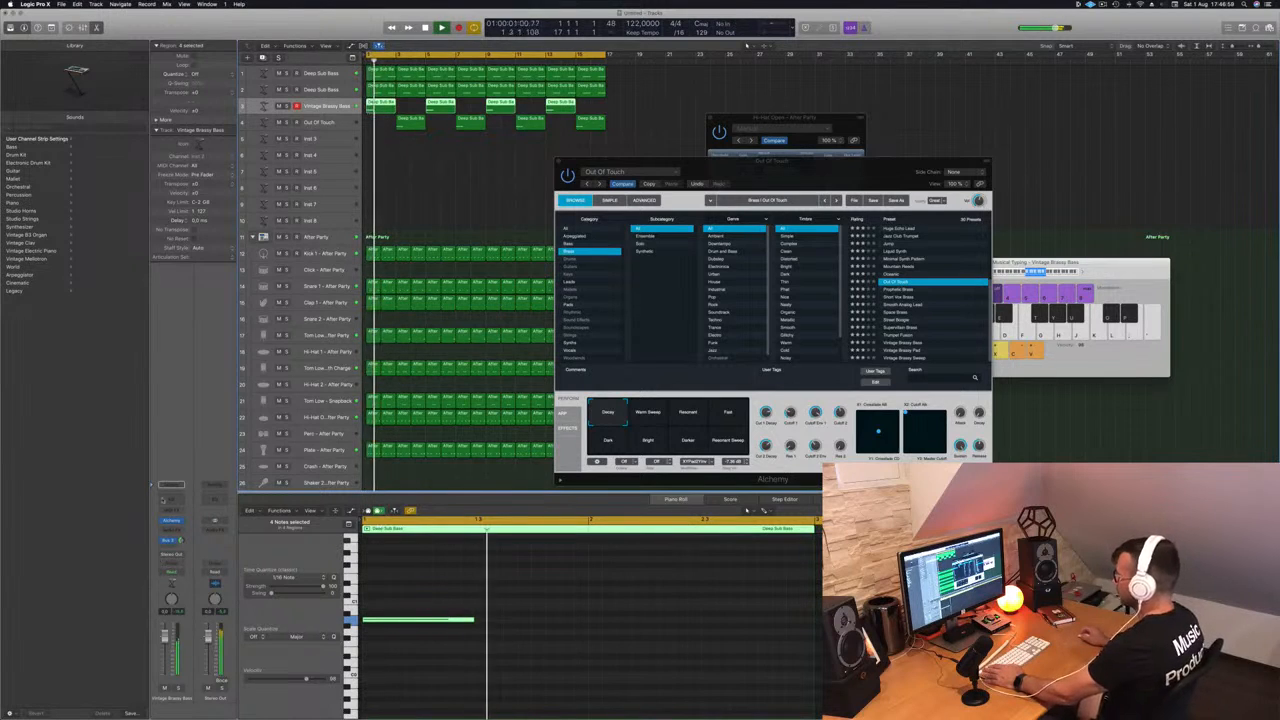
{"action": "left_click", "coordinate": [172, 486]}
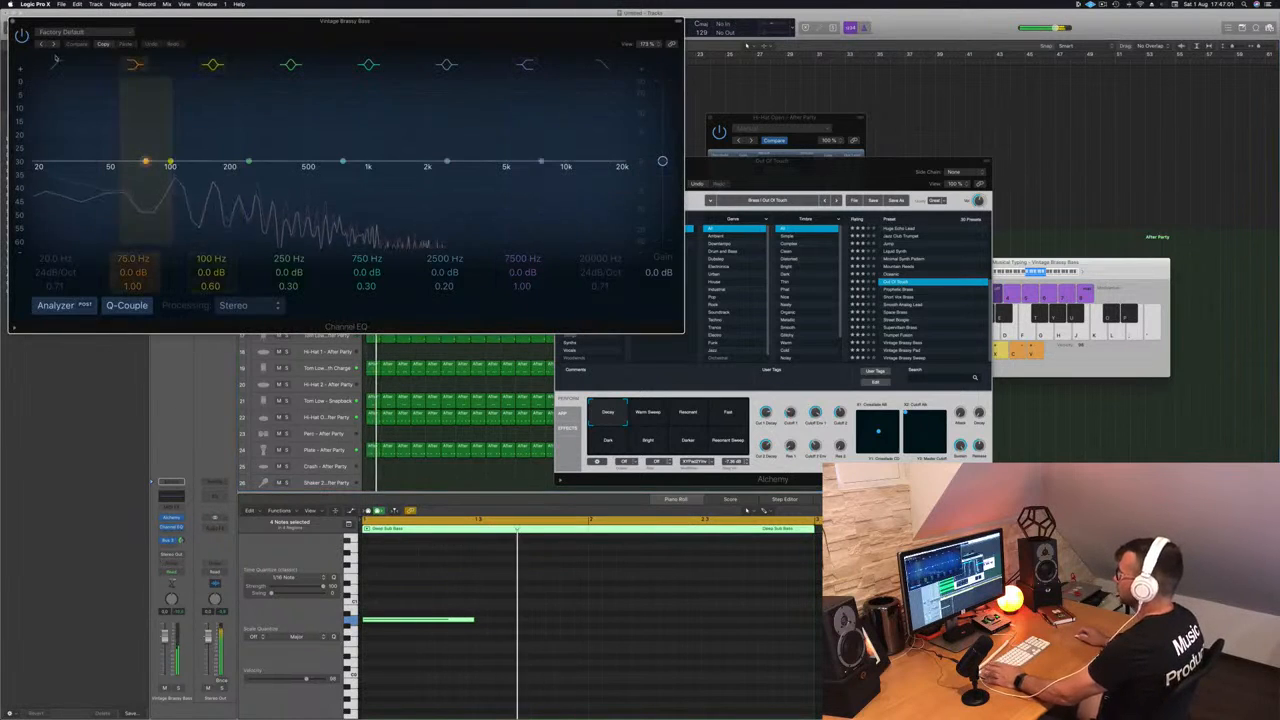
{"action": "left_click_drag", "start_coordinate": [53, 84], "coordinate": [241, 143]}
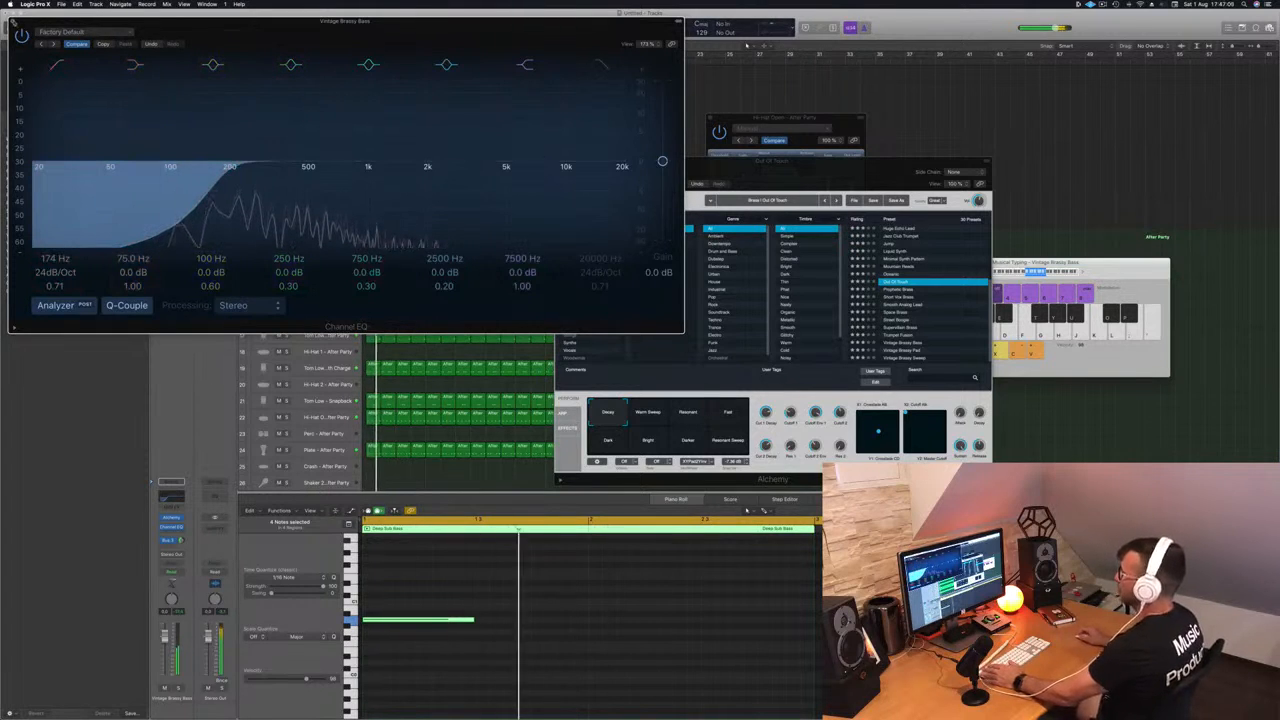
{"action": "left_click", "coordinate": [13, 21]}
Step: Add a Channel EQ with a low cut at 186 Hz to the Out Of Touch track and close its Alchemy instrument
{"action": "left_click_drag", "start_coordinate": [708, 161], "coordinate": [760, 155]}
{"action": "key", "text": "Down"}
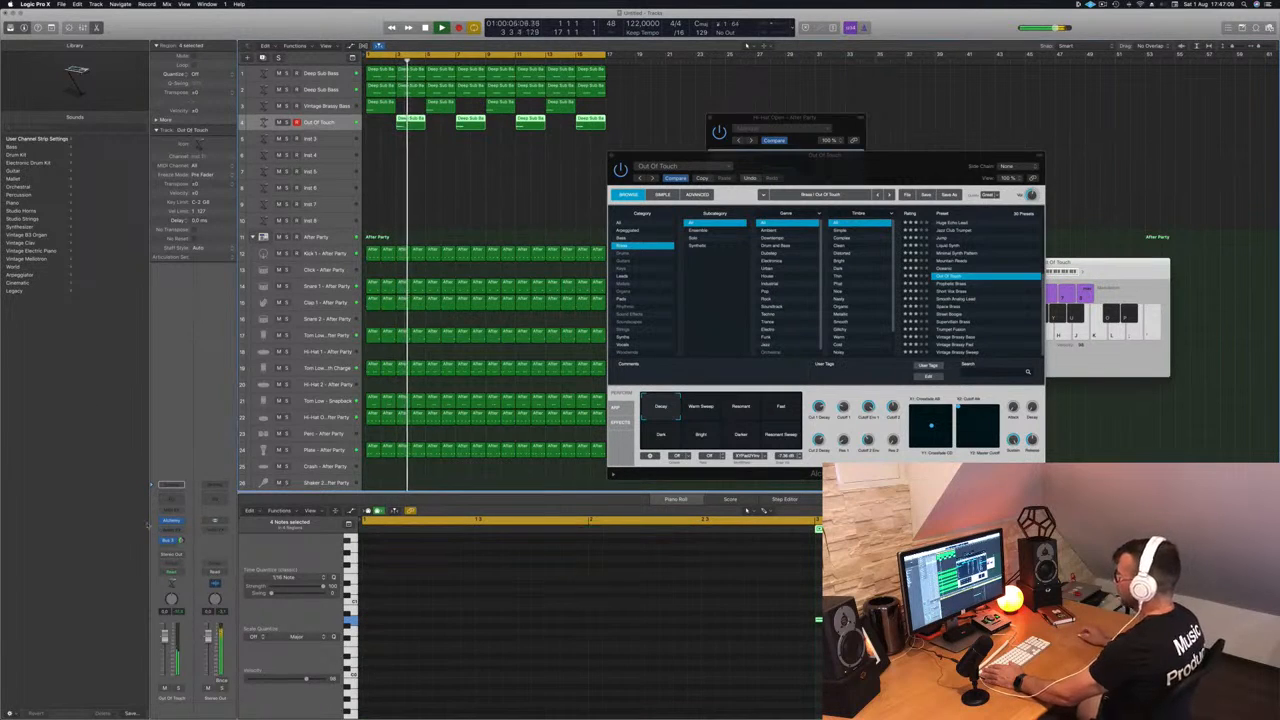
{"action": "key", "text": "Return"}
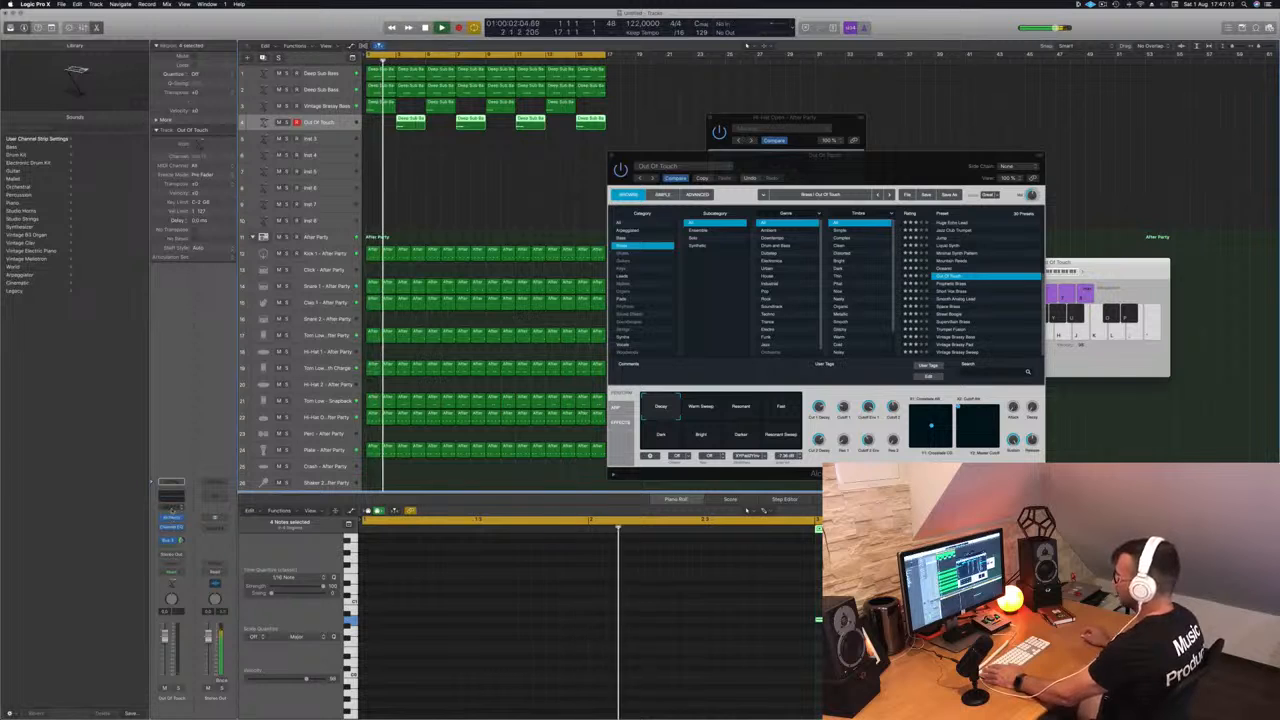
{"action": "left_click", "coordinate": [171, 485]}
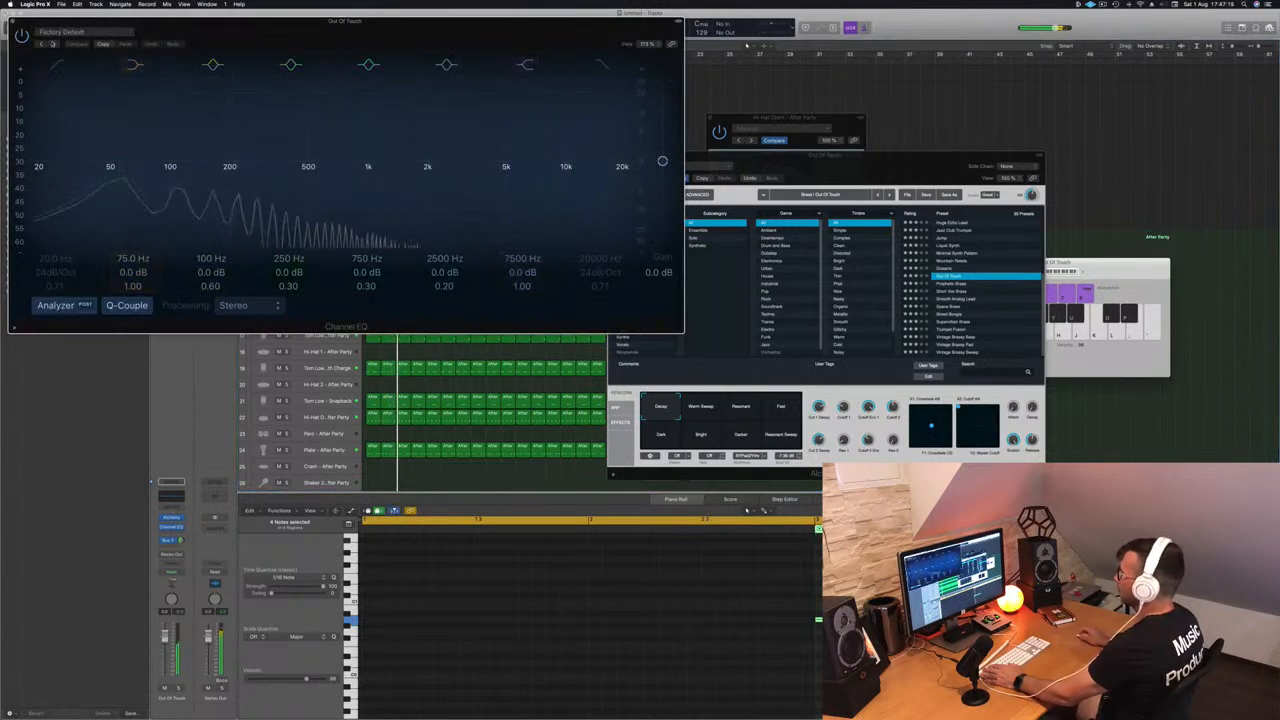
{"action": "left_click_drag", "start_coordinate": [173, 172], "coordinate": [224, 180]}
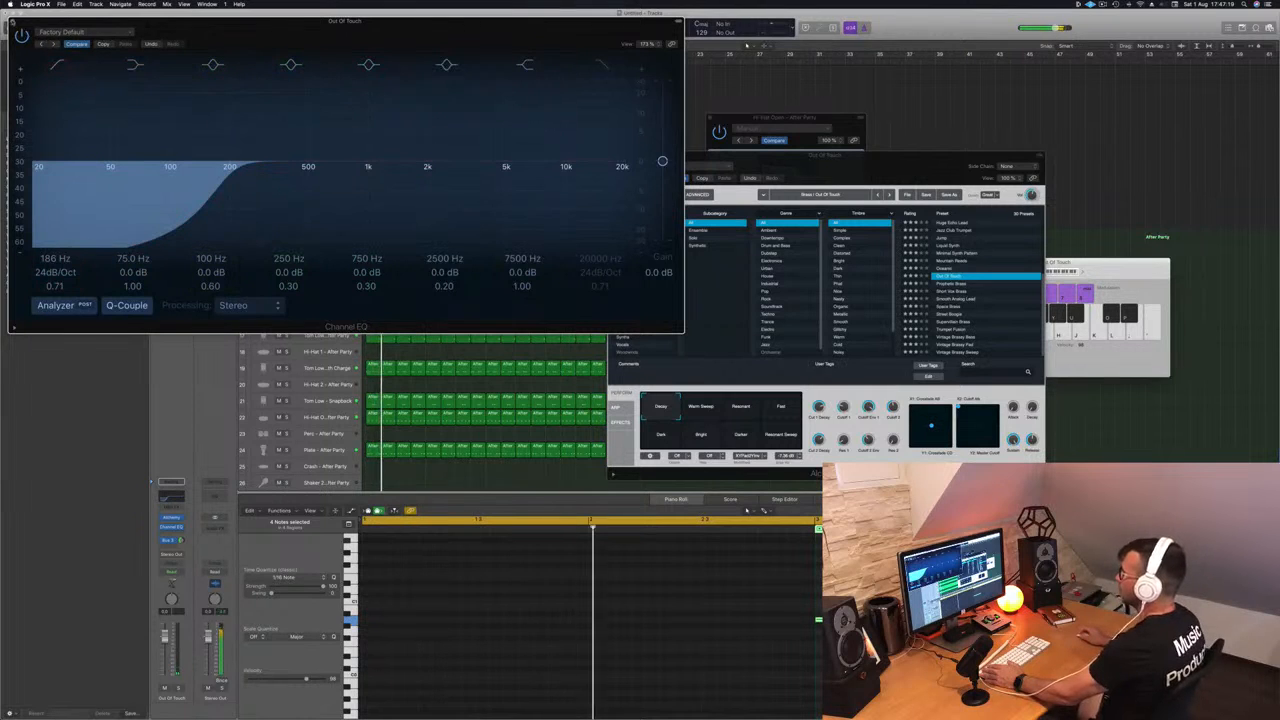
{"action": "left_click", "coordinate": [12, 21]}
{"action": "left_click_drag", "start_coordinate": [845, 161], "coordinate": [546, 180]}
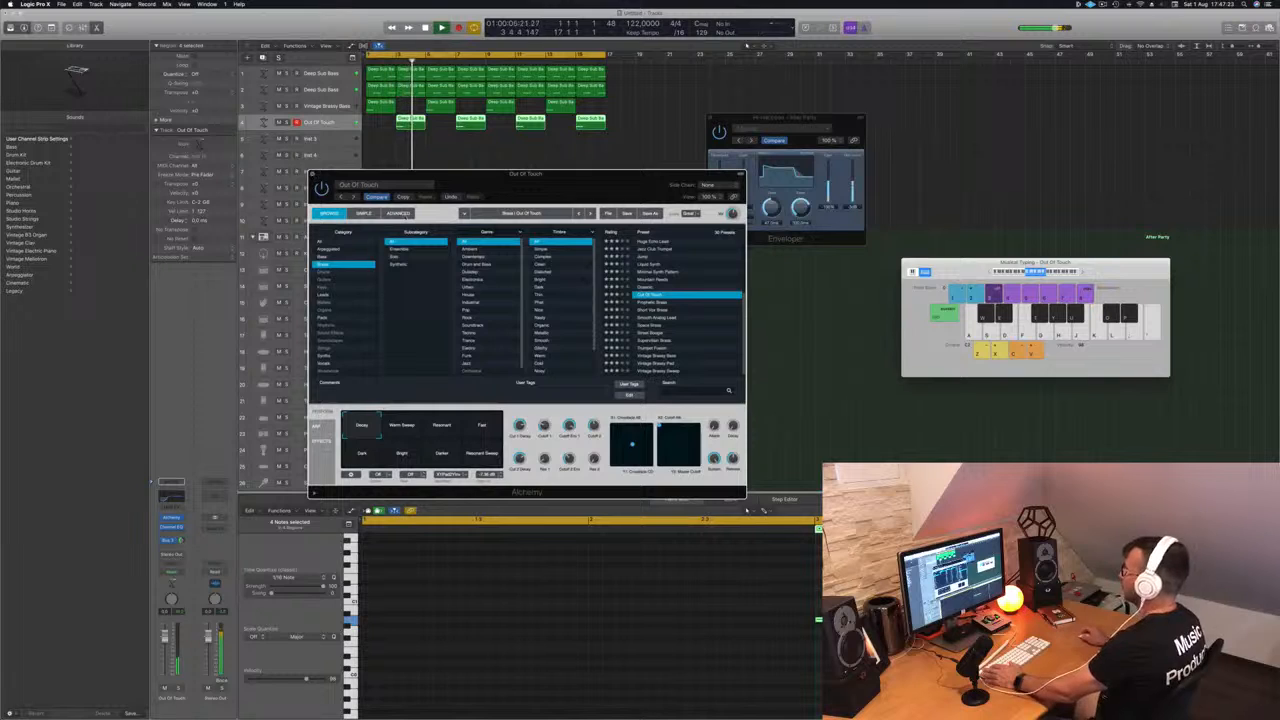
{"action": "left_click", "coordinate": [312, 174]}
{"action": "left_click", "coordinate": [489, 180]}
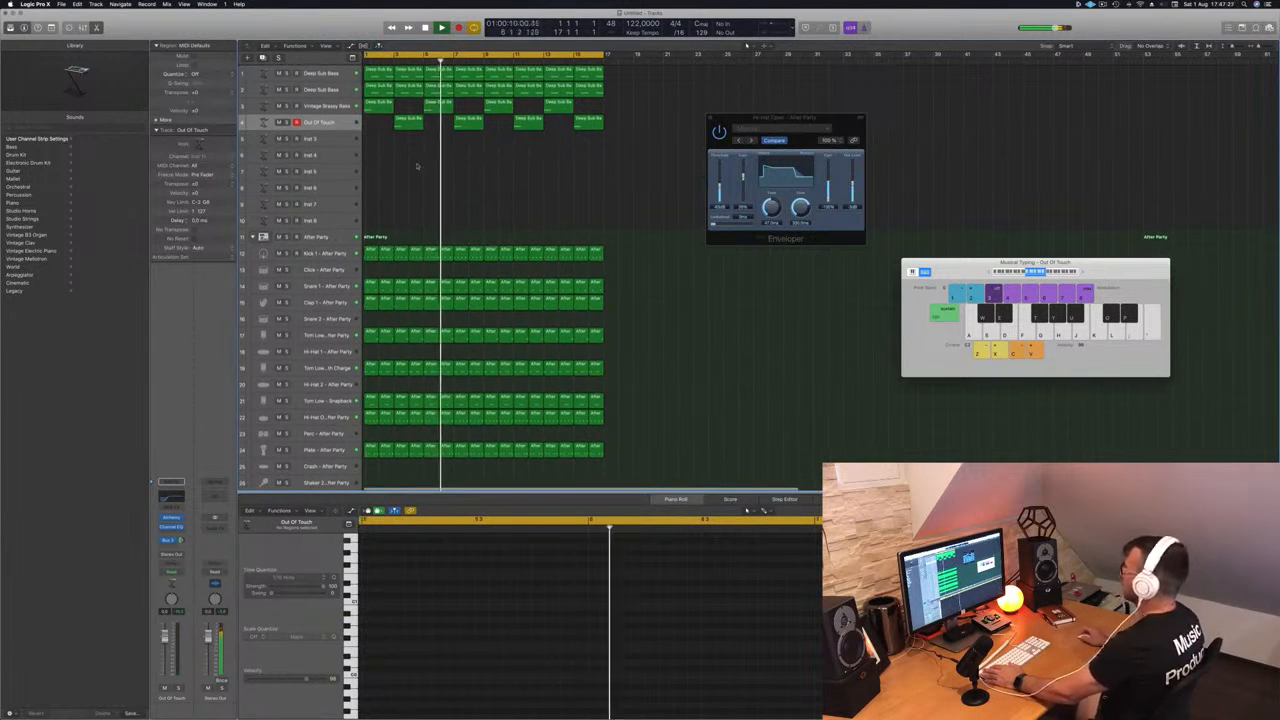
Step: Copy the first region of the second Deep Sub Bass track to the start of the Inst 3 track
{"action": "left_click", "coordinate": [334, 139]}
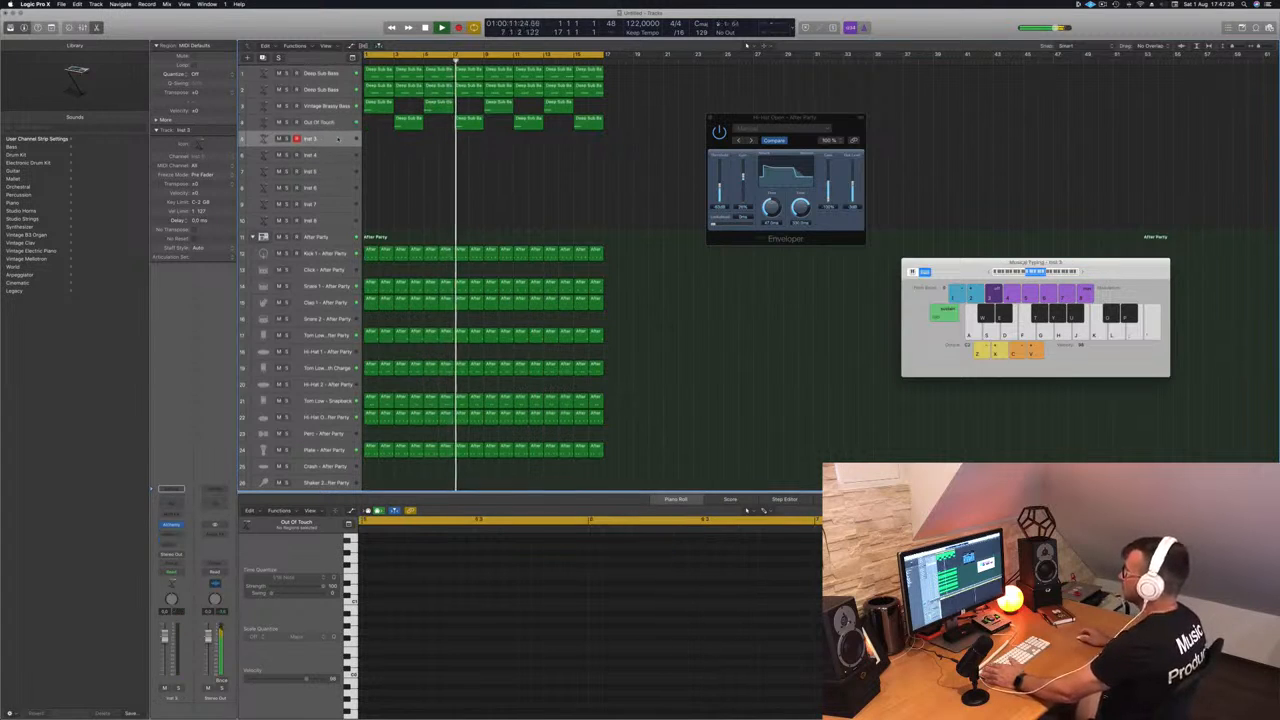
{"action": "key", "text": "Return"}
{"action": "left_click", "coordinate": [381, 104]}
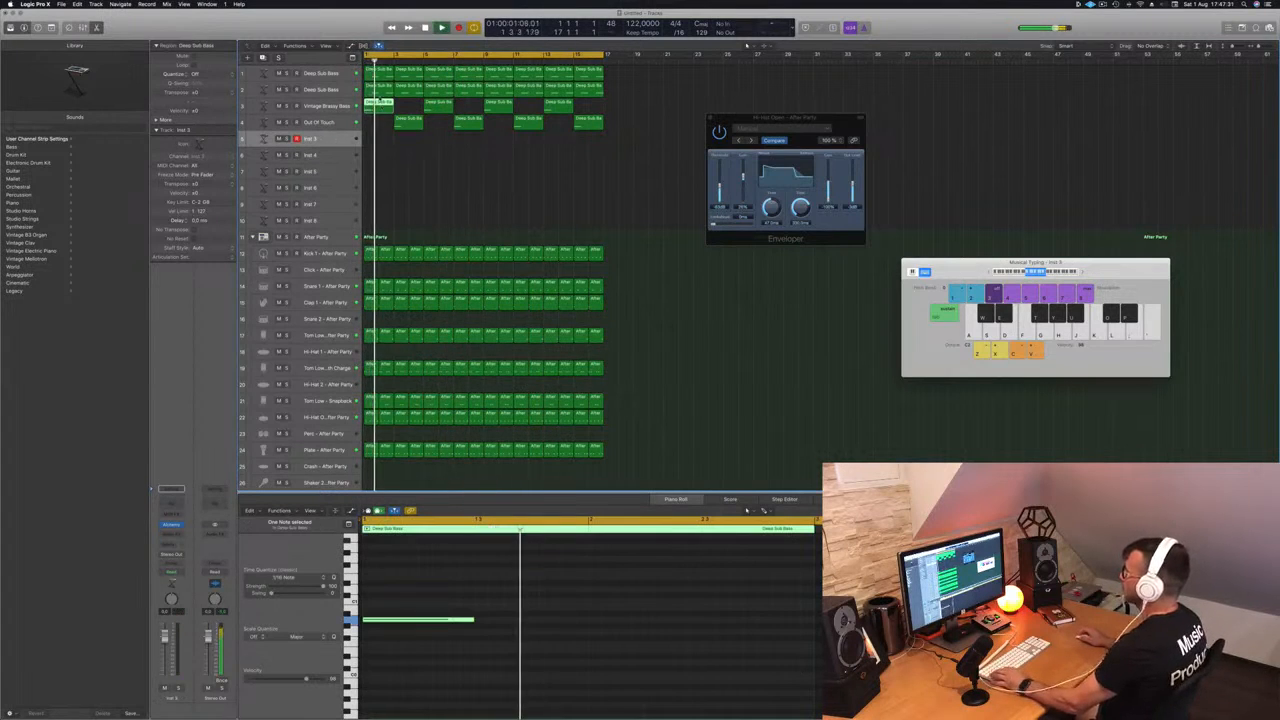
{"action": "left_click_drag", "start_coordinate": [379, 89], "coordinate": [377, 141]}
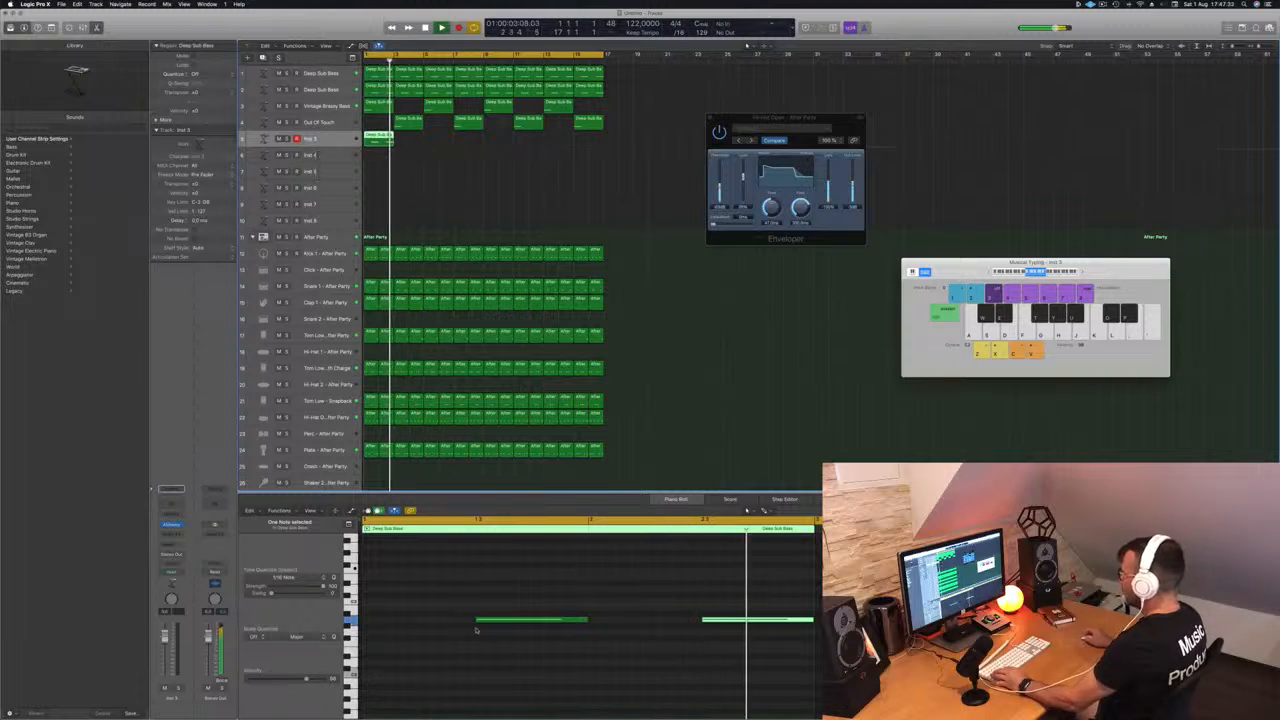
Step: Shift both notes of the Inst 3 region to the bar starts and duplicate them at a higher pitch
{"action": "left_click_drag", "start_coordinate": [444, 588], "coordinate": [679, 668]}
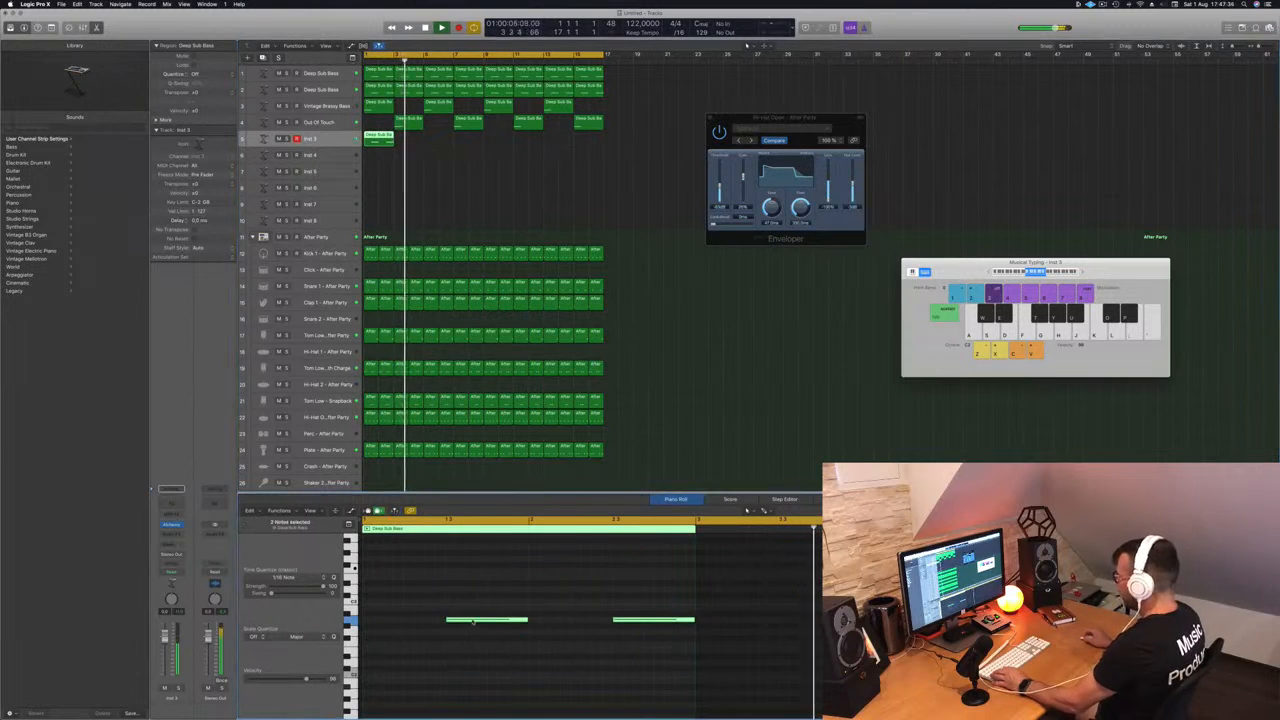
{"action": "left_click_drag", "start_coordinate": [467, 620], "coordinate": [393, 551]}
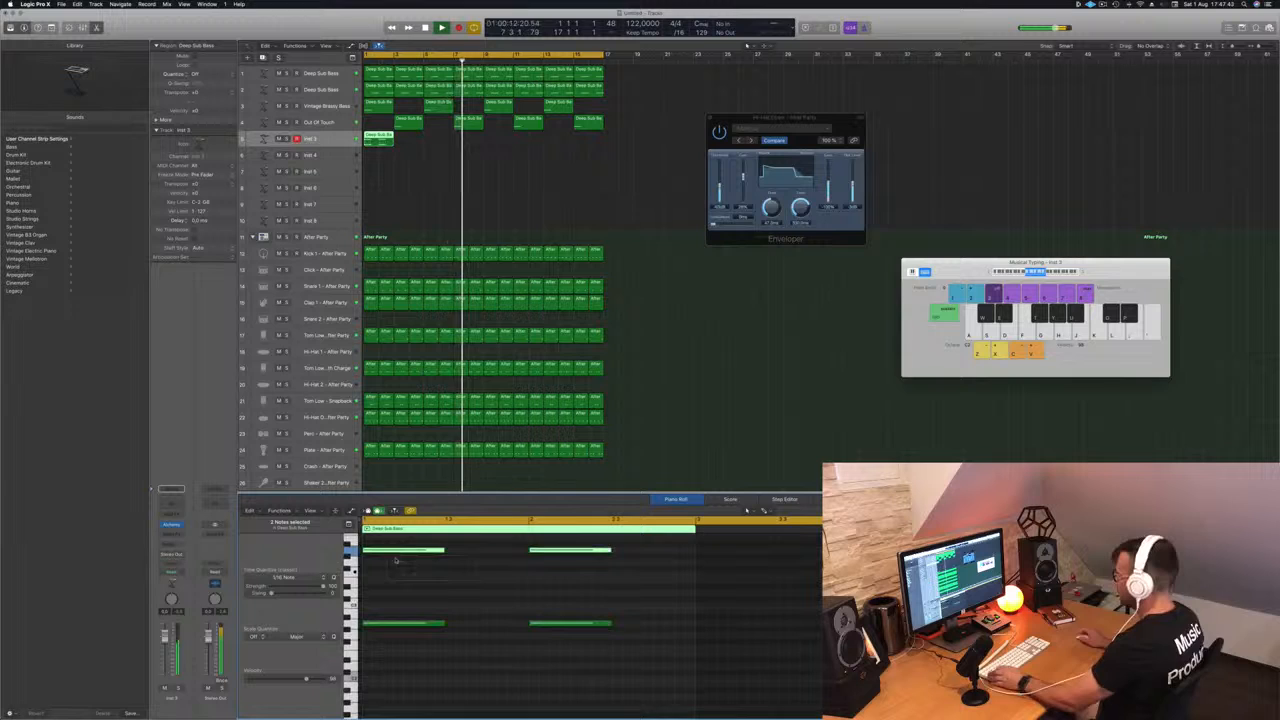
Step: Lengthen all four notes in the Inst 3 region to one full bar each
{"action": "left_click", "coordinate": [474, 602]}
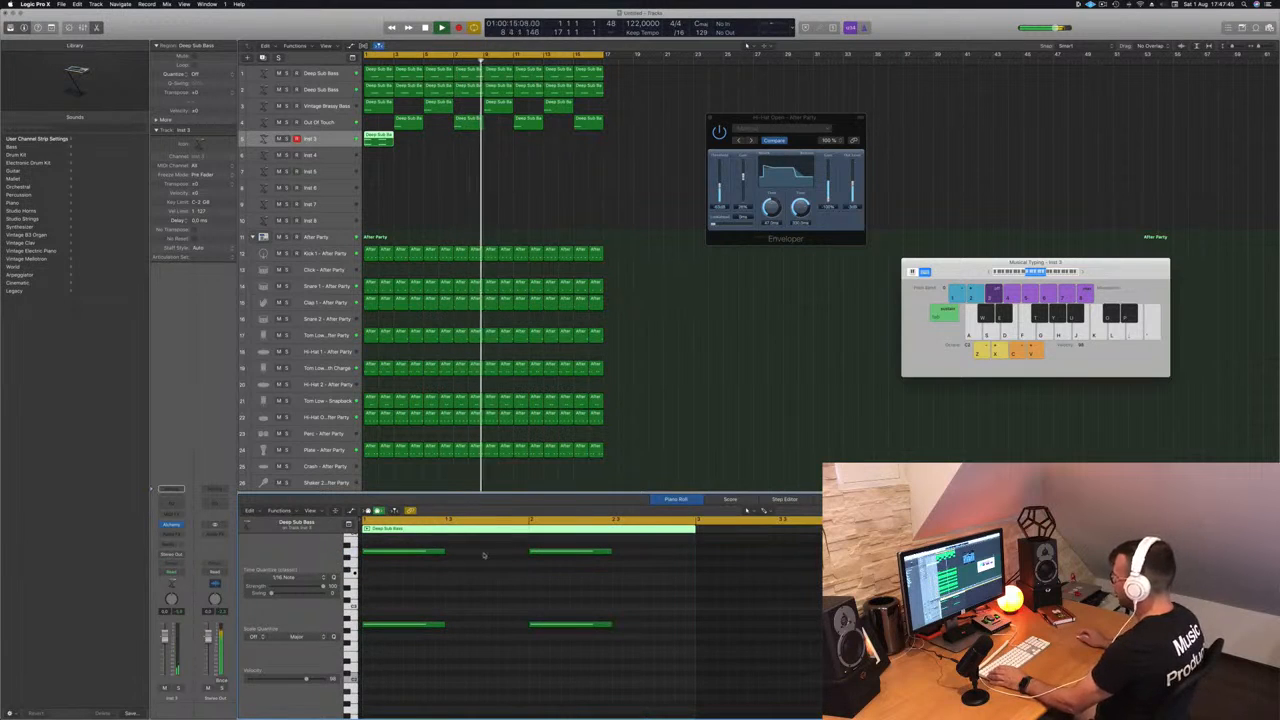
{"action": "key", "text": "super+a"}
{"action": "left_click_drag", "start_coordinate": [445, 553], "coordinate": [528, 552]}
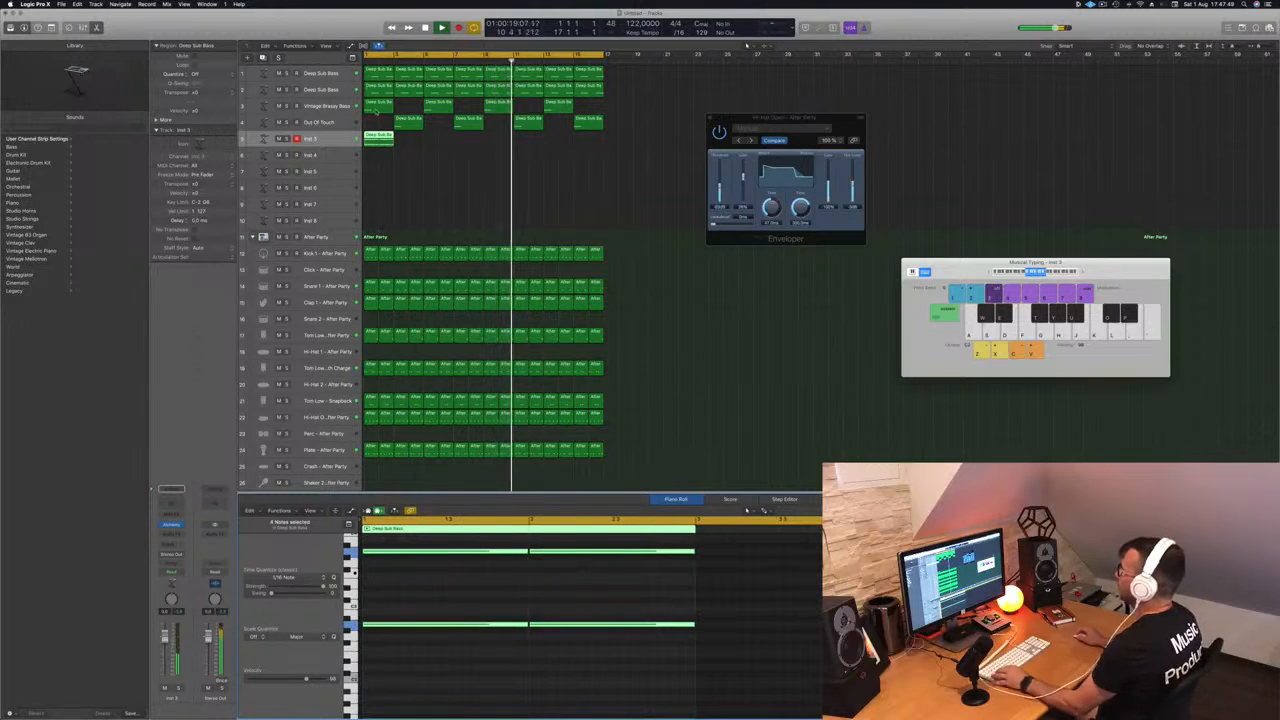
Step: Open the Inst 3 track's Alchemy instrument and load the 1970s Analog Arp preset from the Arpeggiated category
{"action": "key", "text": "Return"}
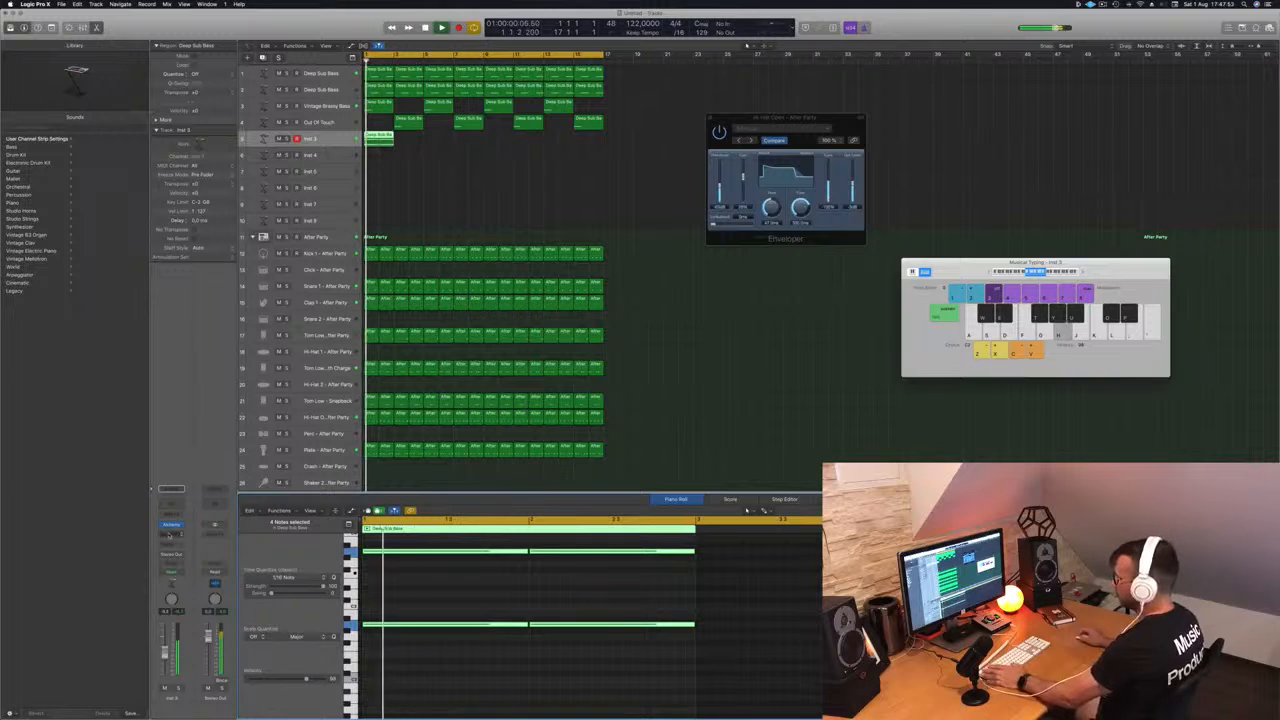
{"action": "left_click", "coordinate": [171, 525]}
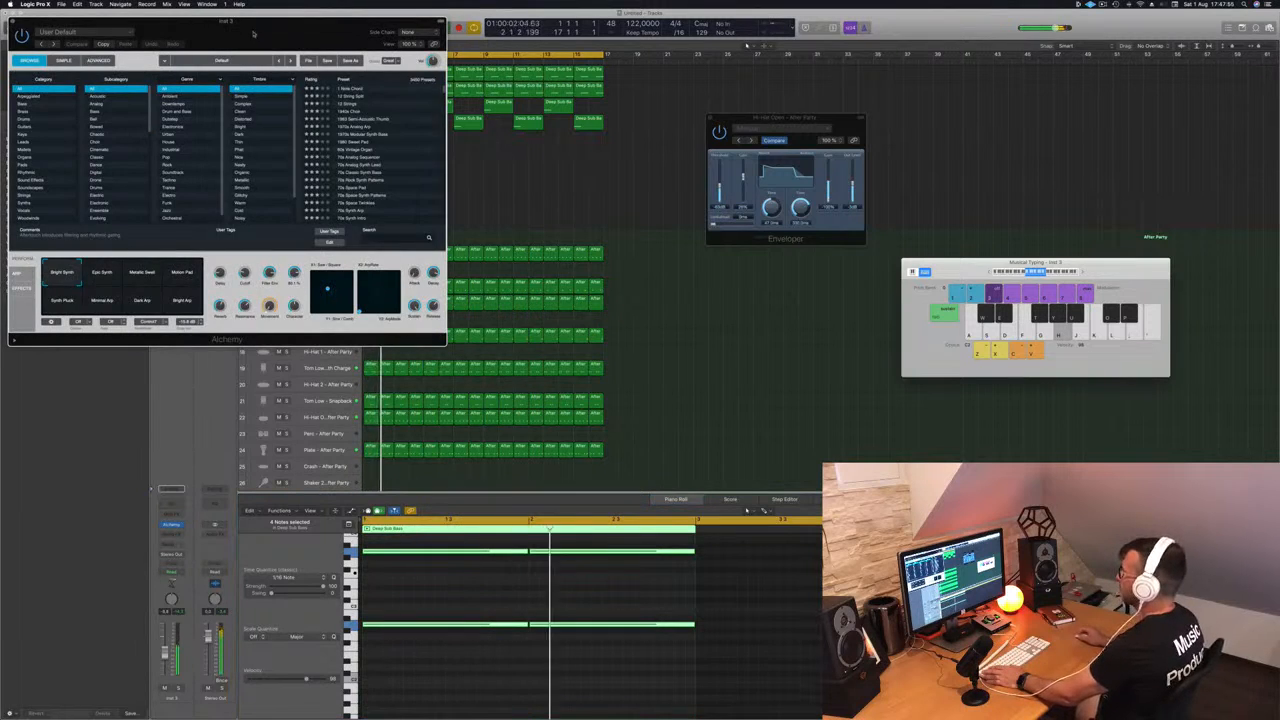
{"action": "left_click_drag", "start_coordinate": [253, 33], "coordinate": [363, 148]}
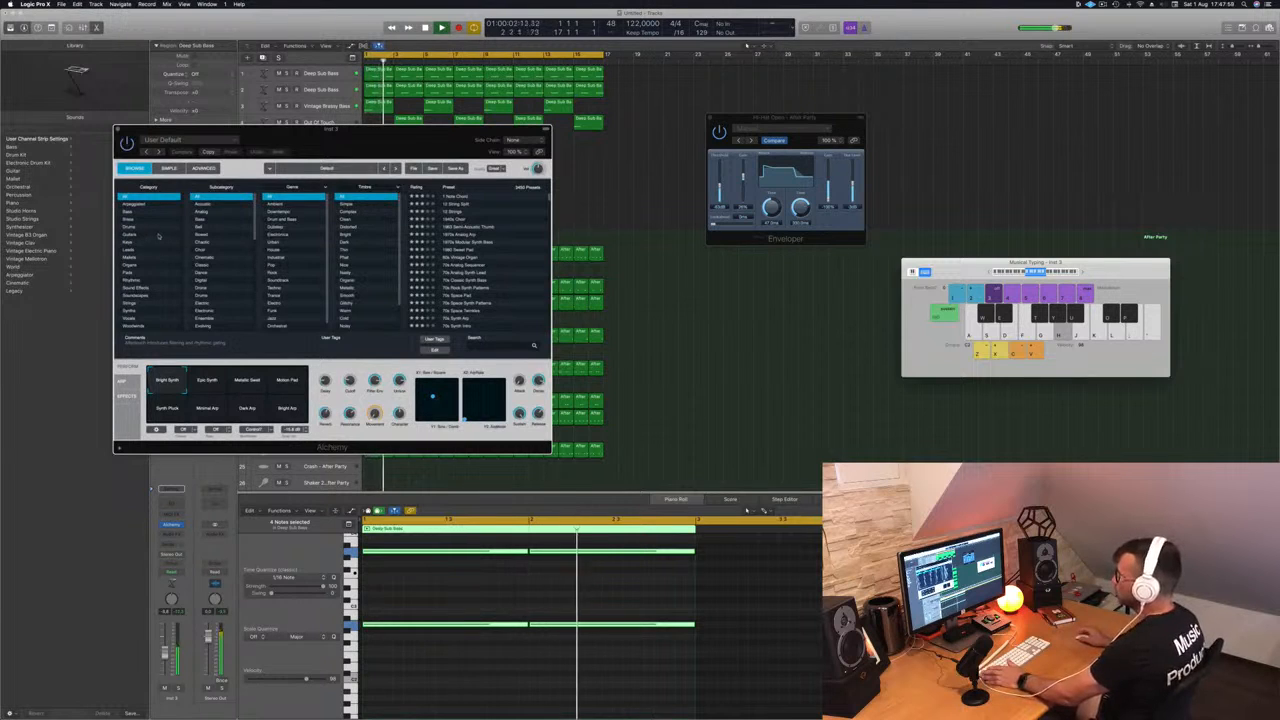
{"action": "left_click", "coordinate": [137, 205]}
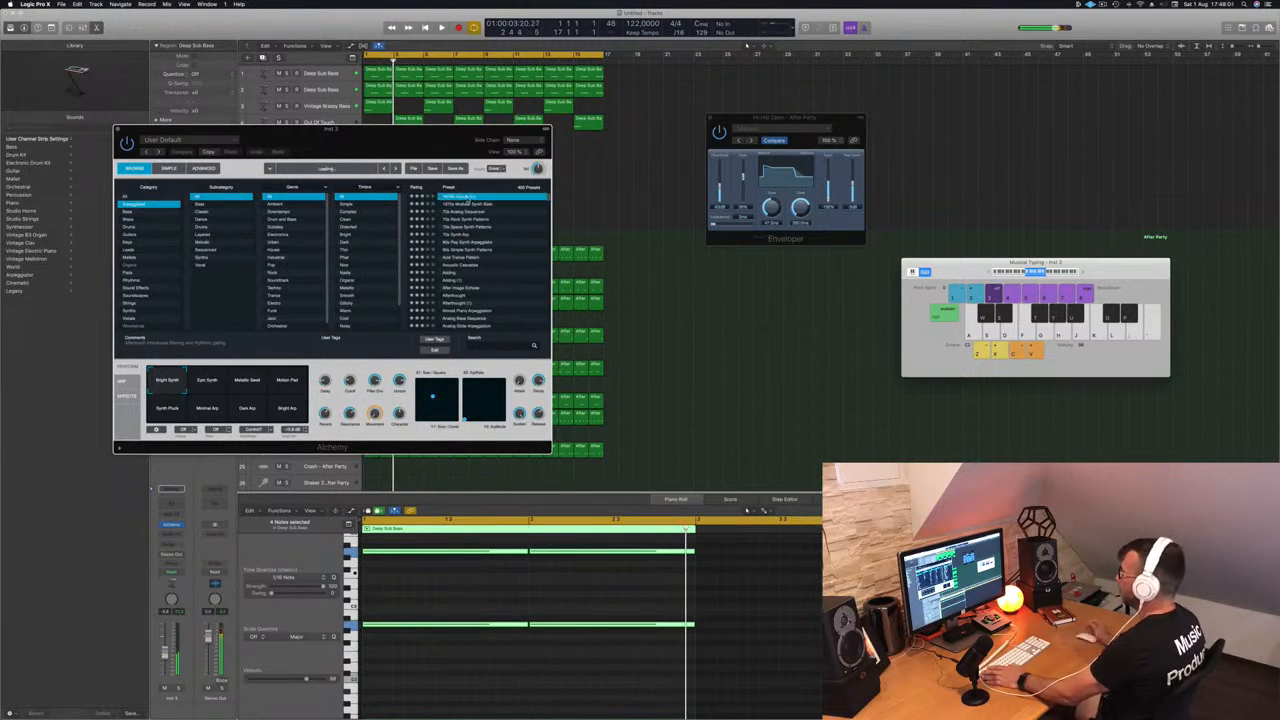
{"action": "left_click_drag", "start_coordinate": [410, 136], "coordinate": [808, 195]}
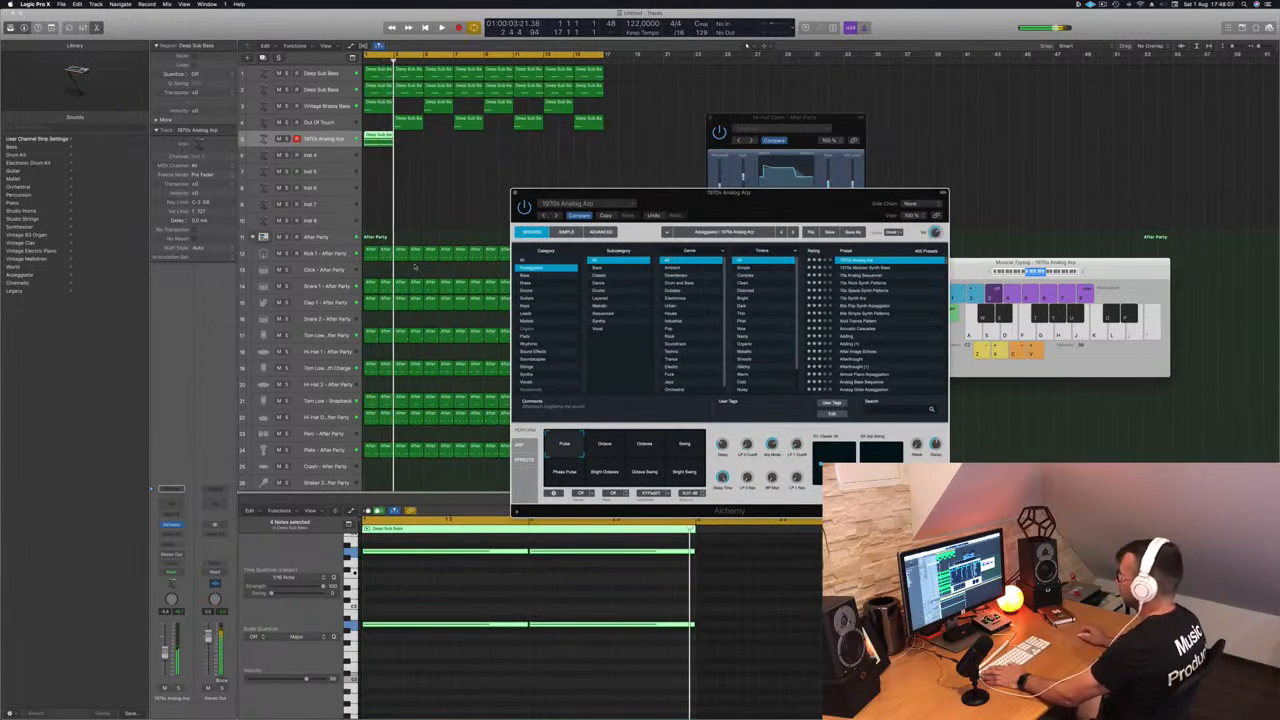
Step: Duplicate the two-bar arp region along its track until it fills the whole cycle range, and play it back
{"action": "left_click_drag", "start_coordinate": [375, 137], "coordinate": [404, 141]}
{"action": "left_click_drag", "start_coordinate": [436, 147], "coordinate": [505, 150]}
{"action": "key", "text": "space"}
{"action": "key", "text": "space"}
{"action": "left_click_drag", "start_coordinate": [845, 197], "coordinate": [809, 198]}
{"action": "key", "text": "space"}
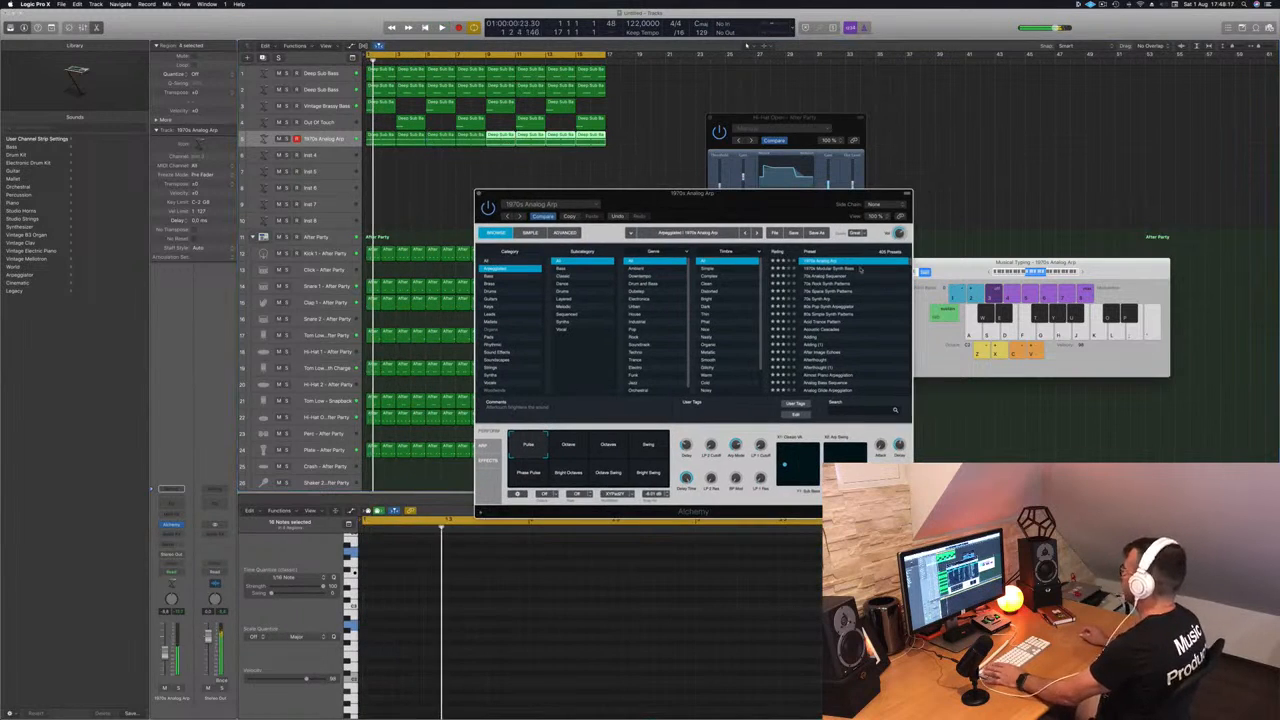
Step: Audition the arpeggiated presets from 1970s Modular Synth Bass through 70s Space Synth Patterns during playback
{"action": "key", "text": "space"}
{"action": "left_click", "coordinate": [828, 268]}
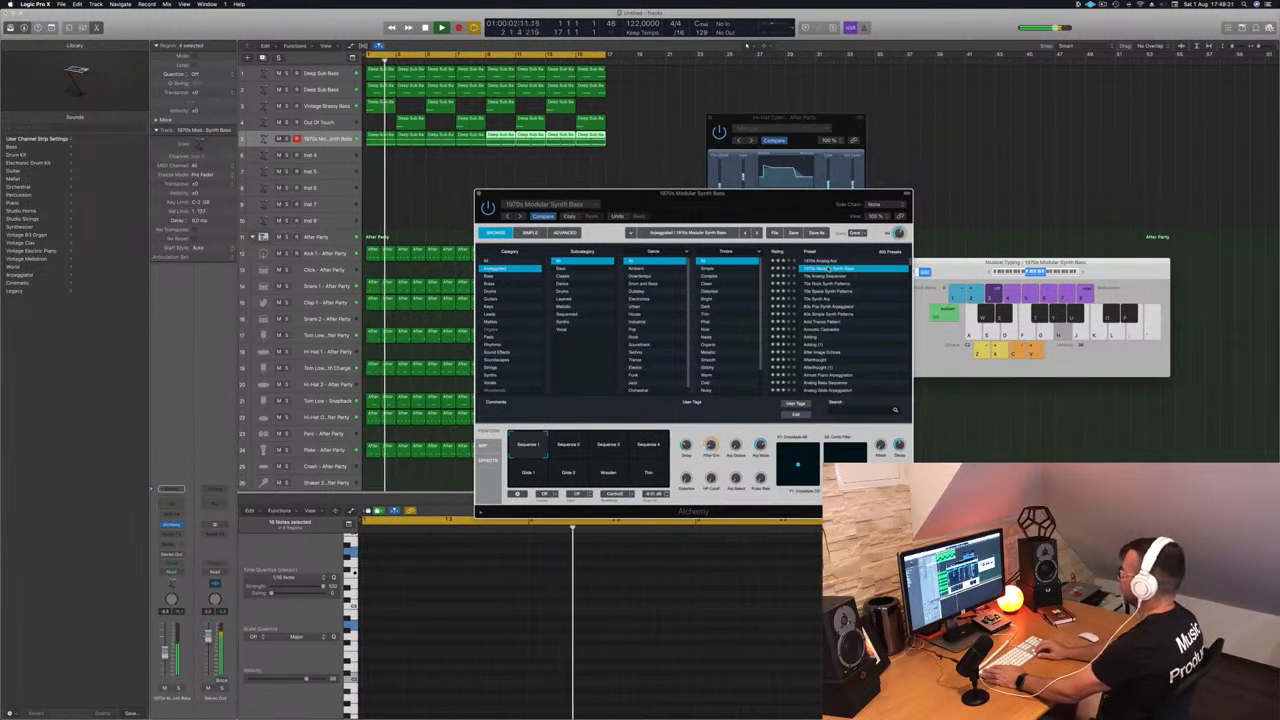
{"action": "key", "text": "Down"}
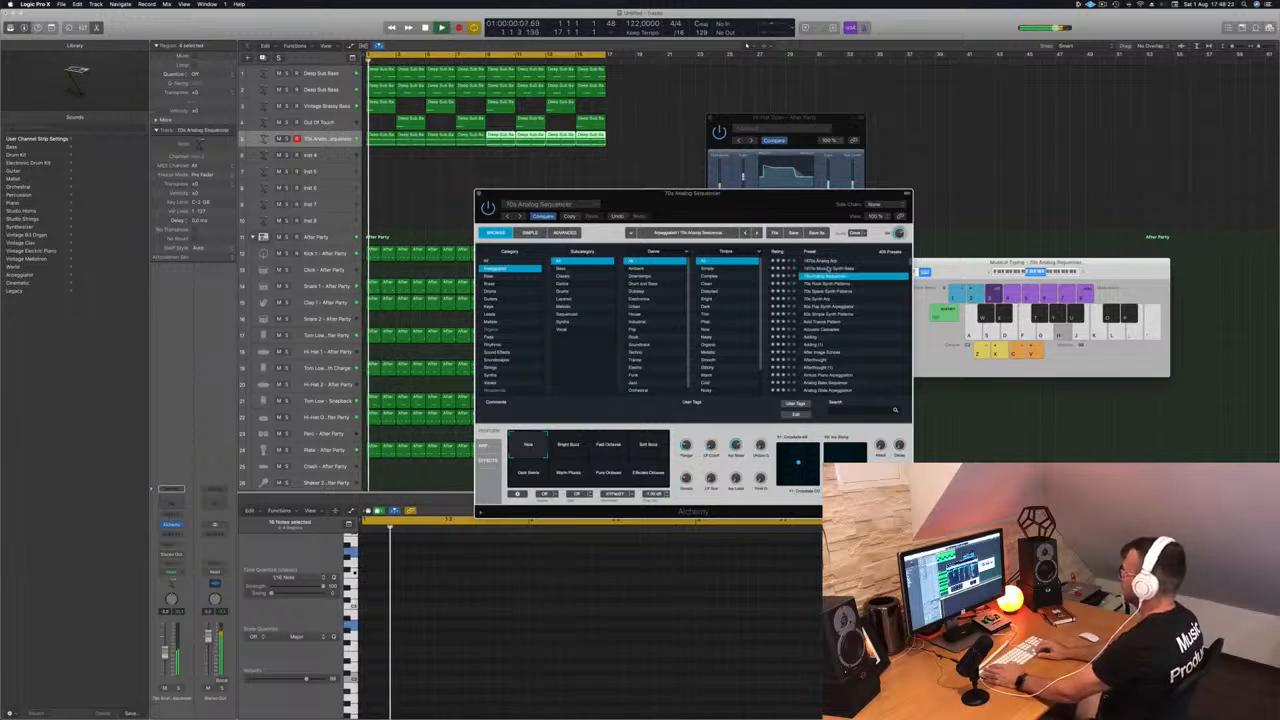
{"action": "key", "text": "Down"}
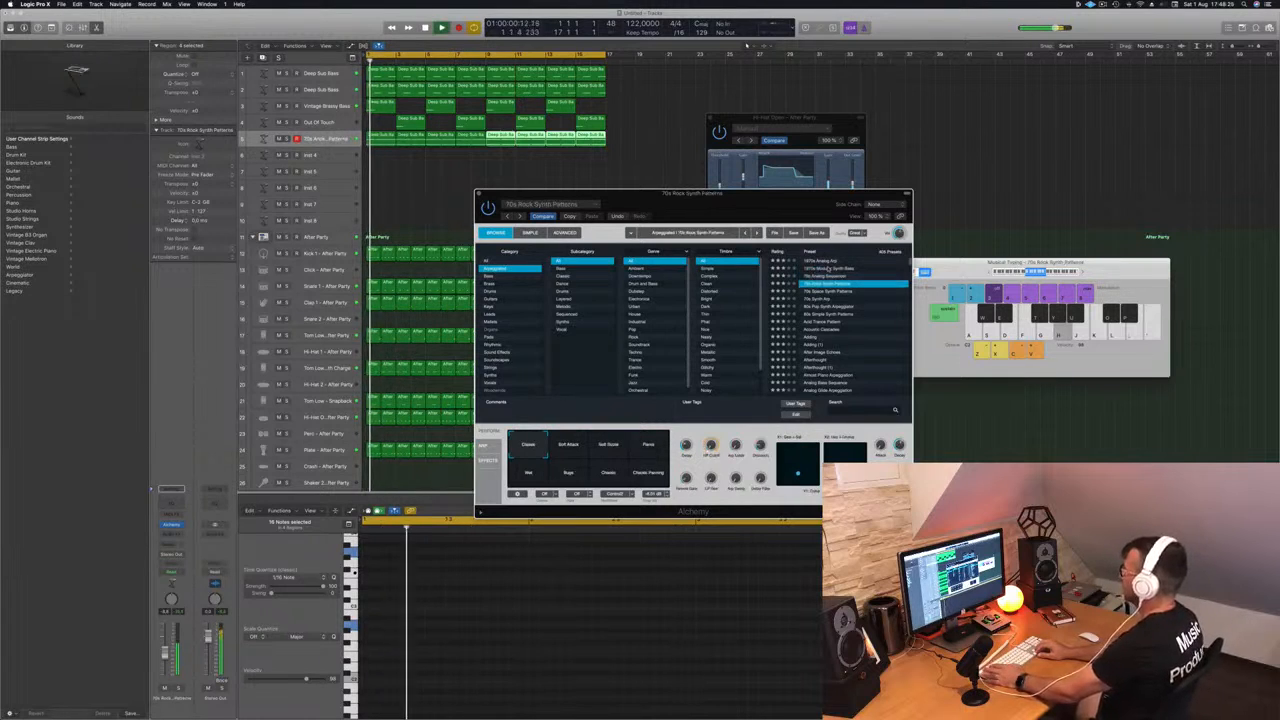
{"action": "key", "text": "Down"}
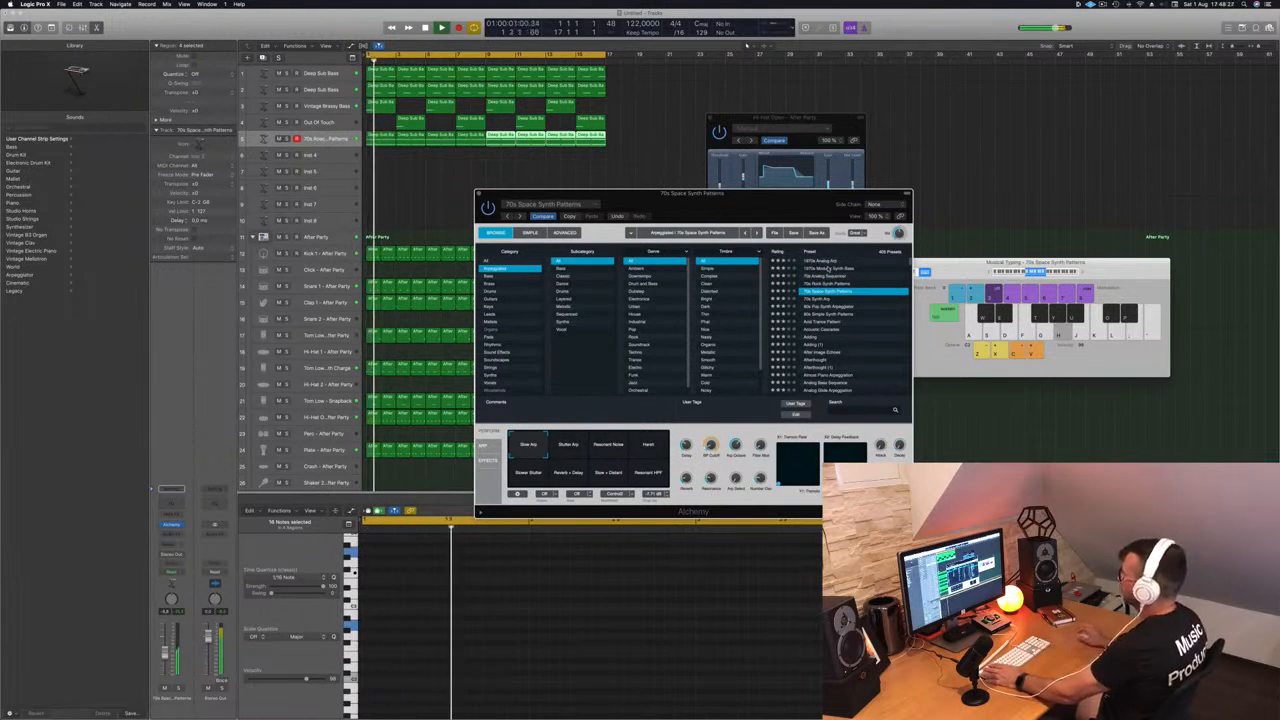
Step: Select all regions on the arp track and transpose their notes down one octave
{"action": "left_click", "coordinate": [381, 140]}
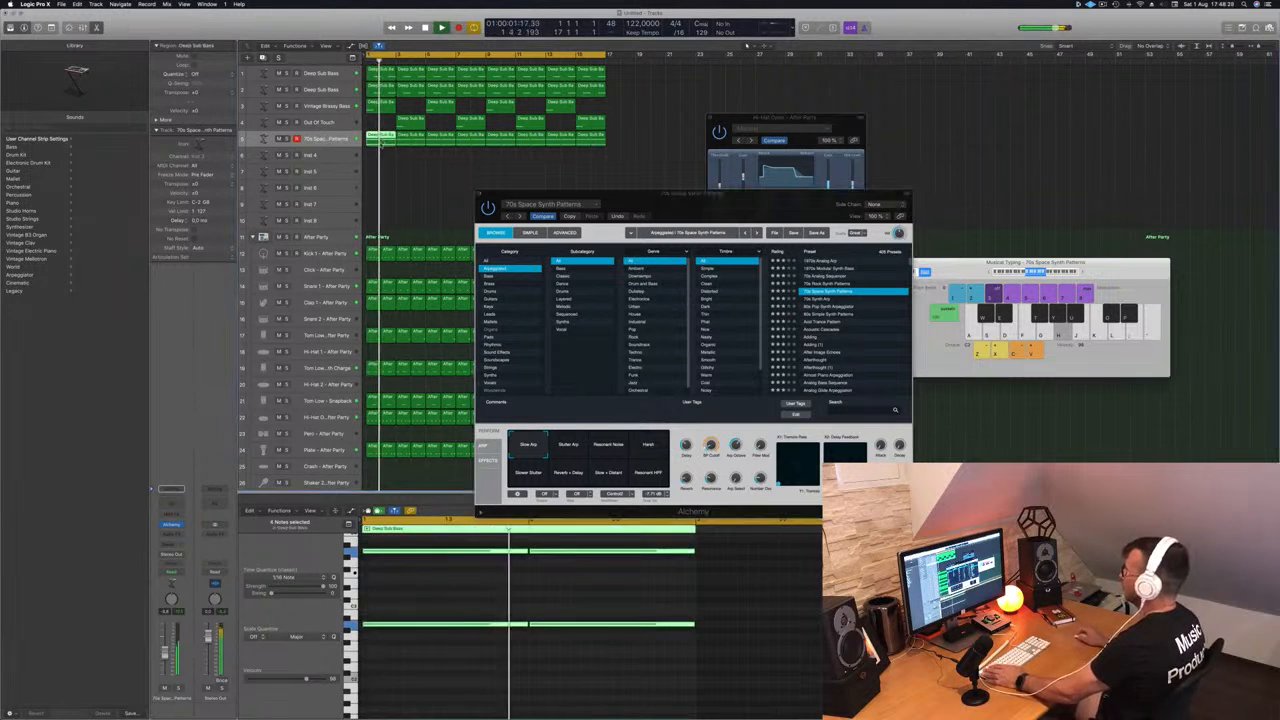
{"action": "left_click", "coordinate": [342, 139]}
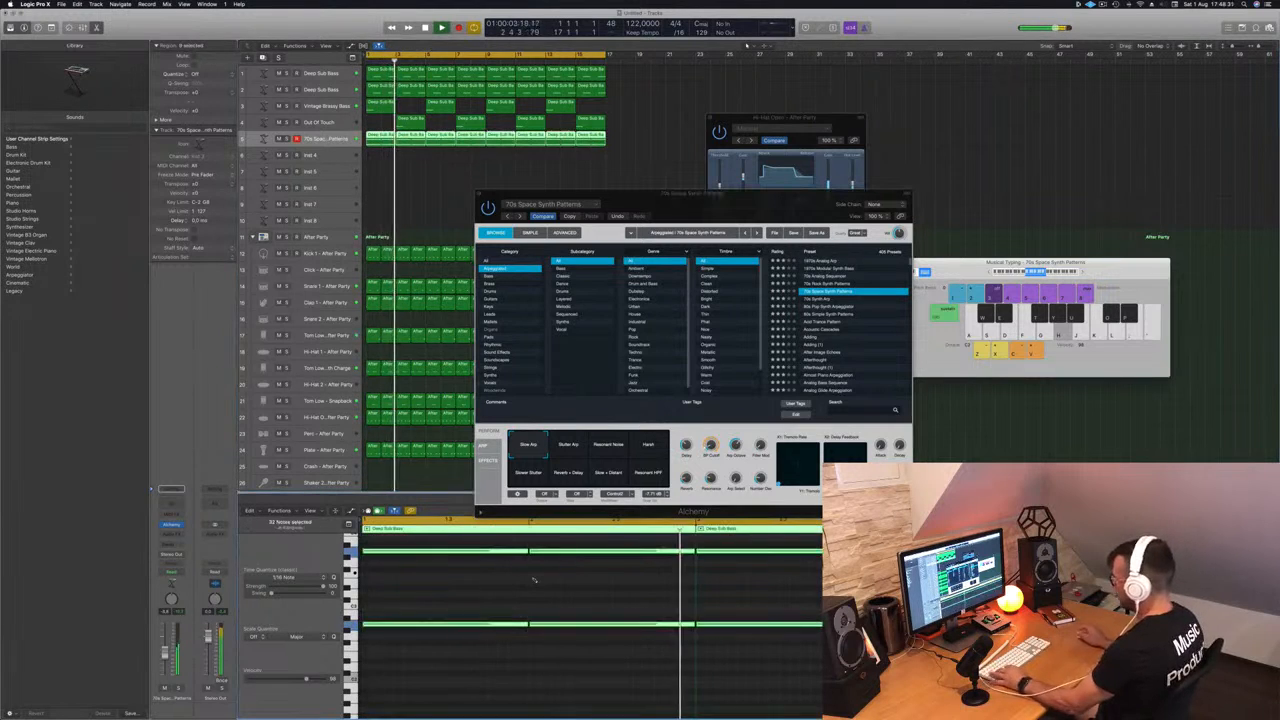
{"action": "key", "text": "alt+shift+Down"}
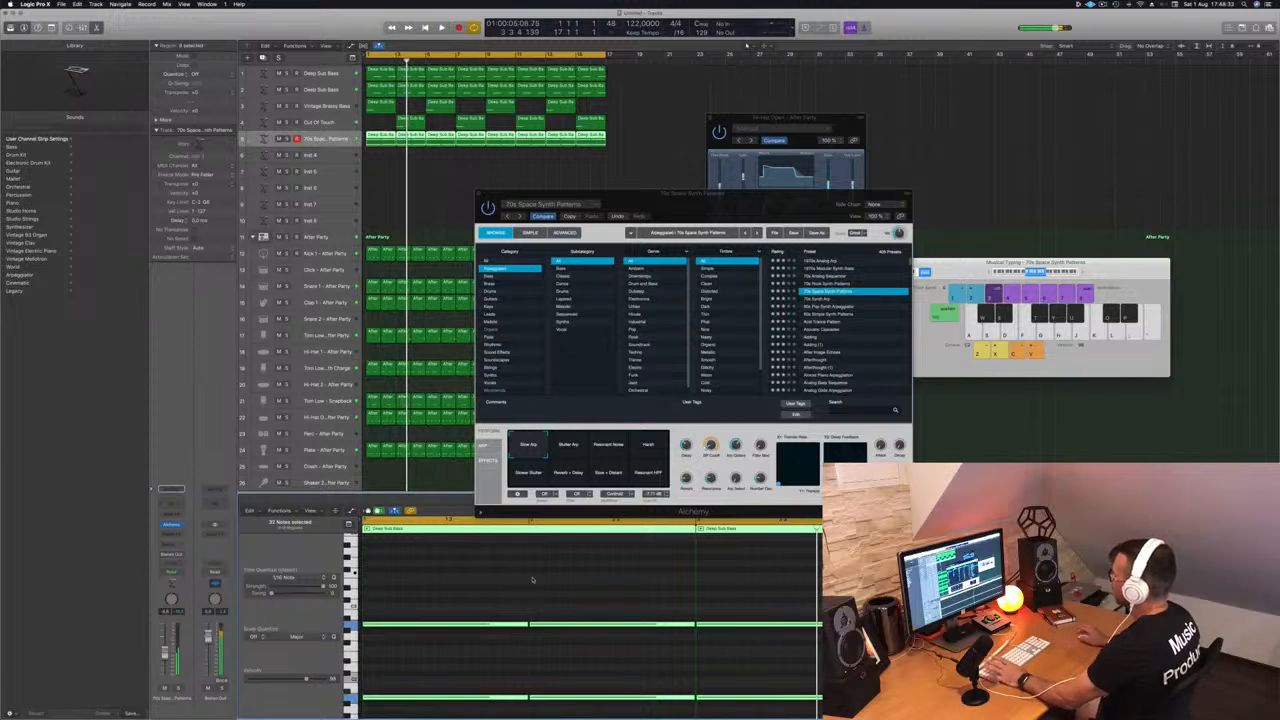
Step: Try the 70s Synth Arp preset, and load Classic Acid Patterns from the arpeggiated presets filtered to the Techno genre
{"action": "left_click_drag", "start_coordinate": [718, 219], "coordinate": [771, 181]}
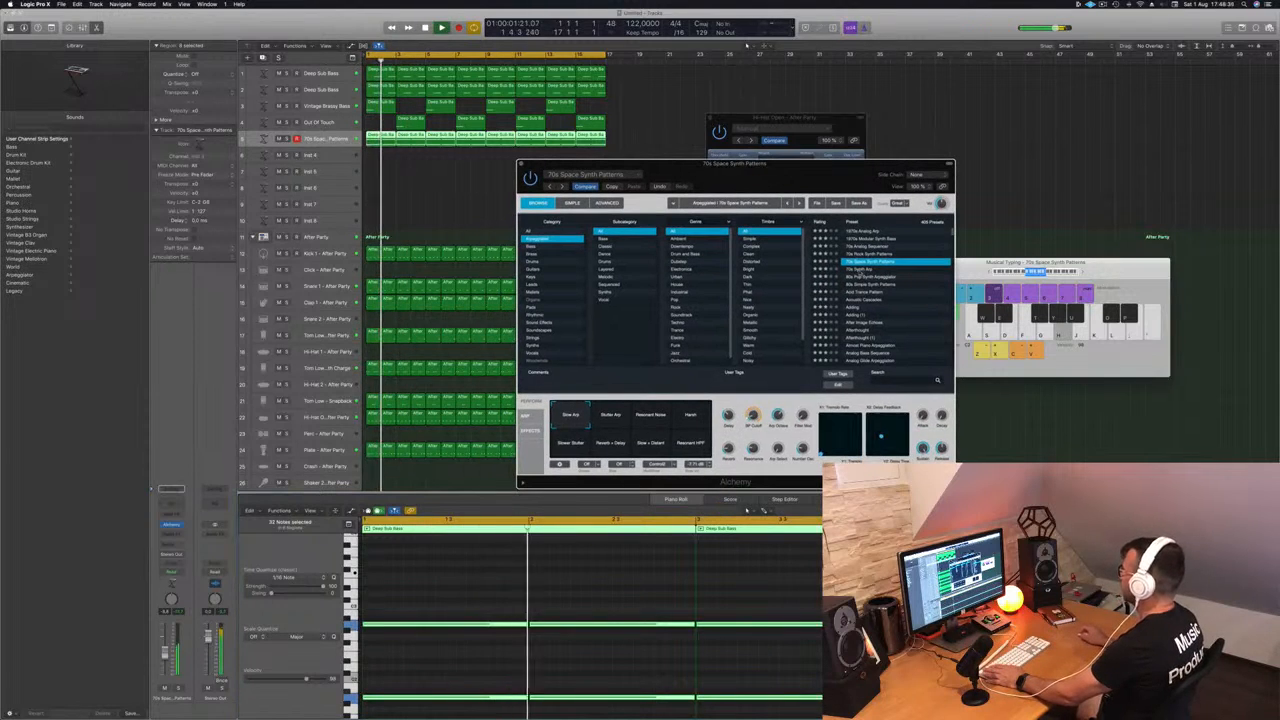
{"action": "left_click", "coordinate": [858, 270]}
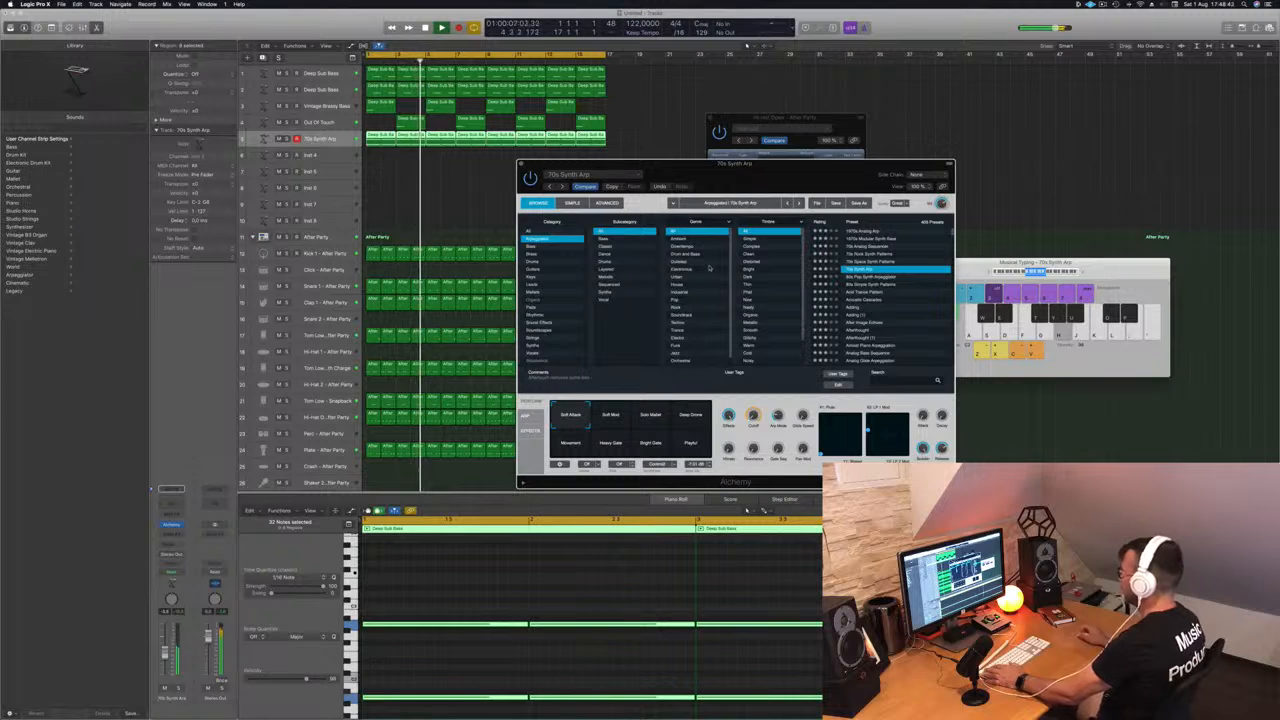
{"action": "left_click", "coordinate": [675, 323]}
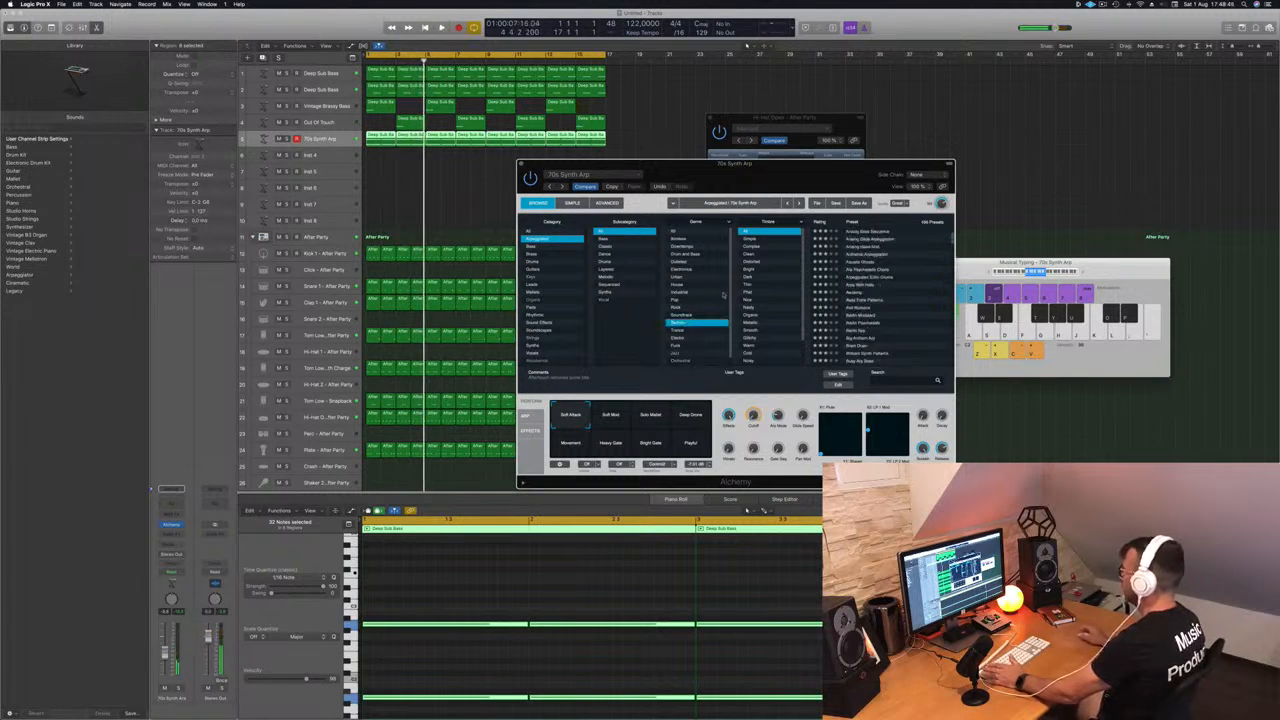
{"action": "scroll", "coordinate": [872, 238], "scroll_direction": "up", "scroll_amount": 2}
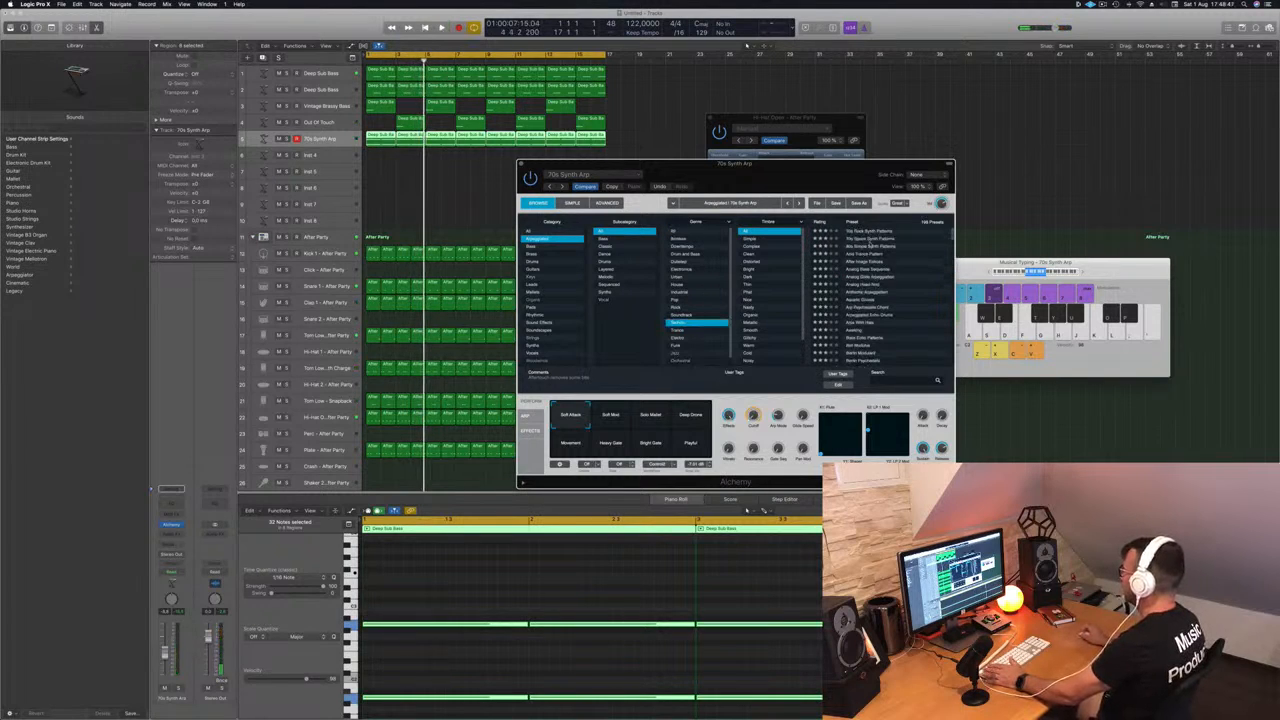
{"action": "scroll", "coordinate": [868, 260], "scroll_direction": "down", "scroll_amount": 5}
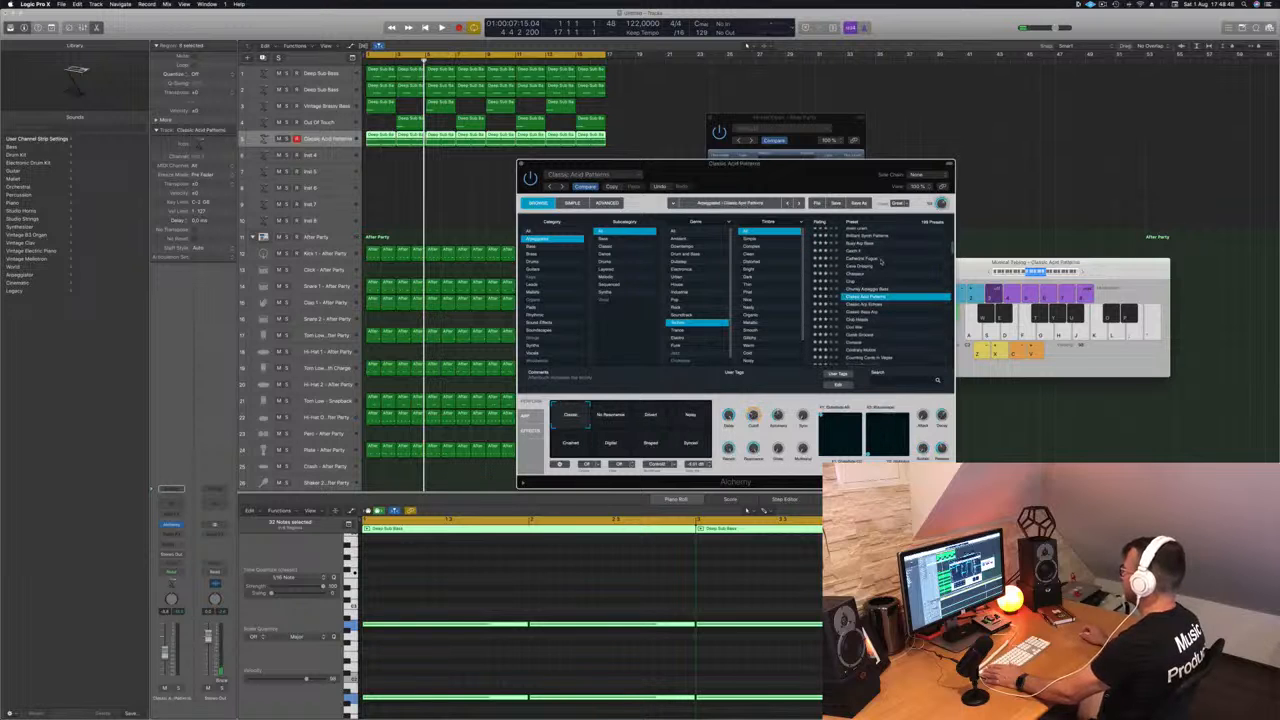
{"action": "key", "text": "space"}
{"action": "left_click_drag", "start_coordinate": [783, 173], "coordinate": [786, 212]}
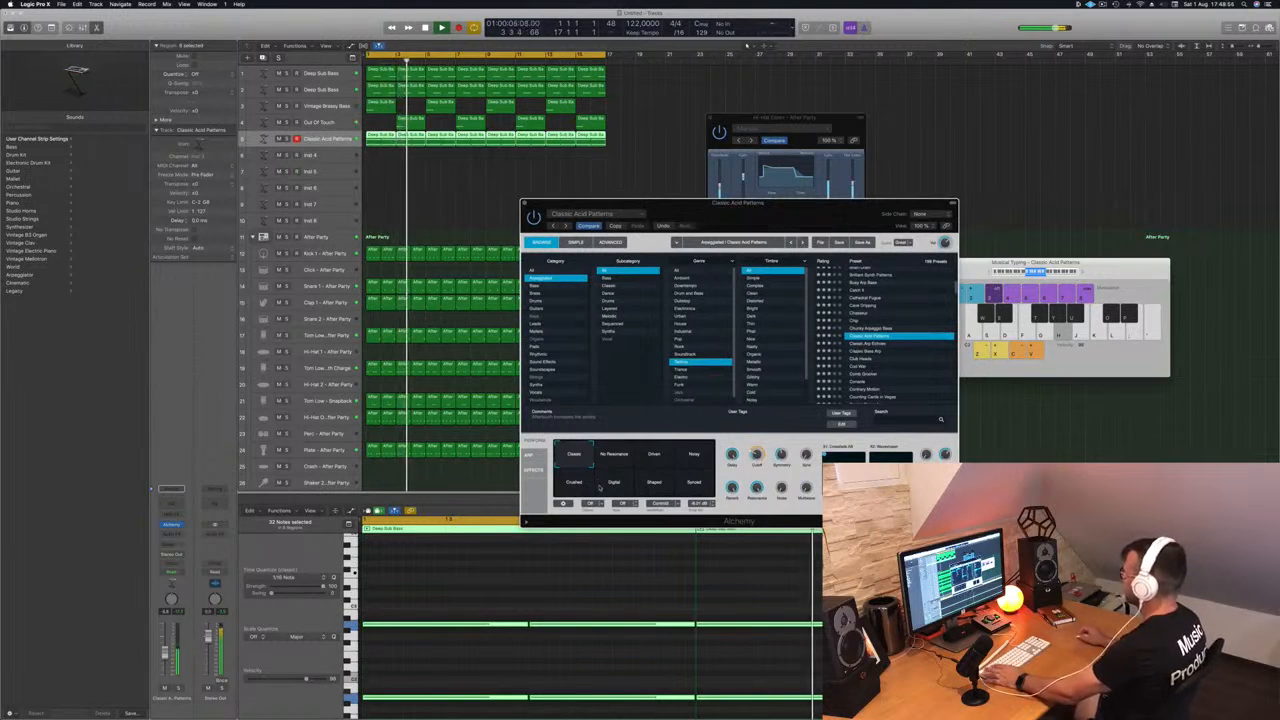
Step: Audition the Classic Acid Patterns variations from No Resonance through Synced and set the sound to Crushed
{"action": "left_click", "coordinate": [614, 455]}
{"action": "left_click", "coordinate": [658, 457]}
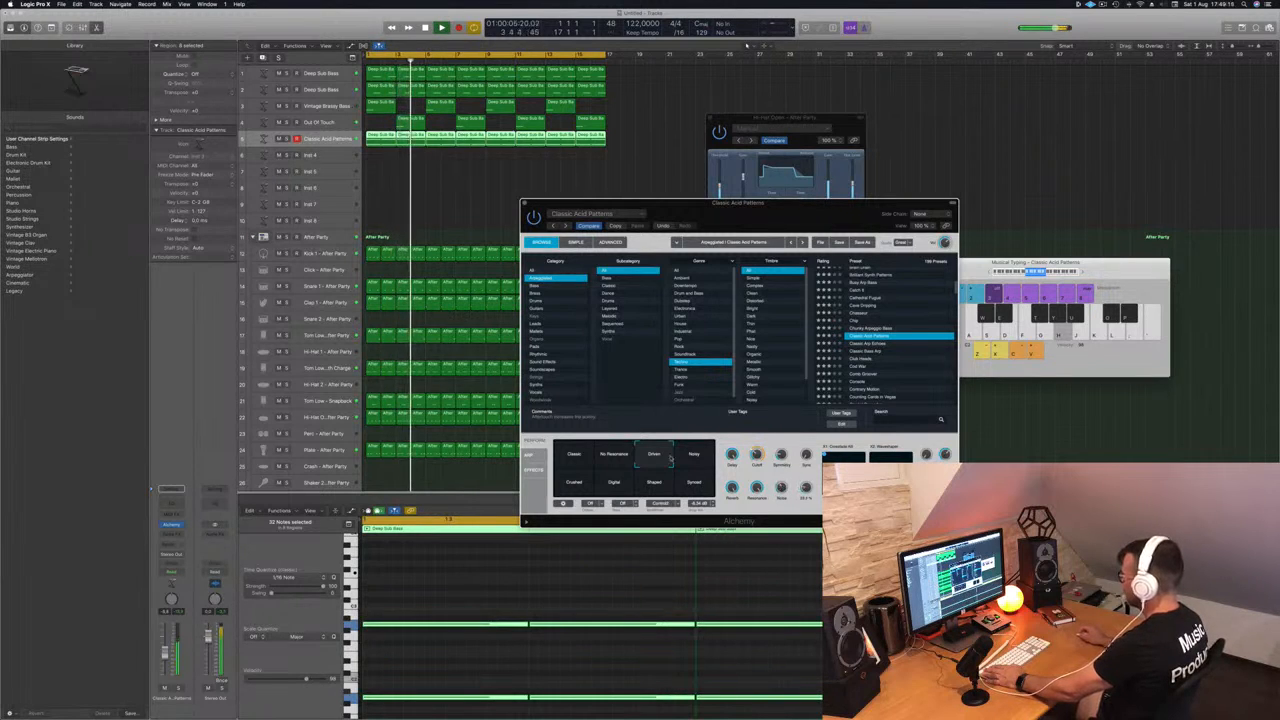
{"action": "left_click", "coordinate": [700, 456]}
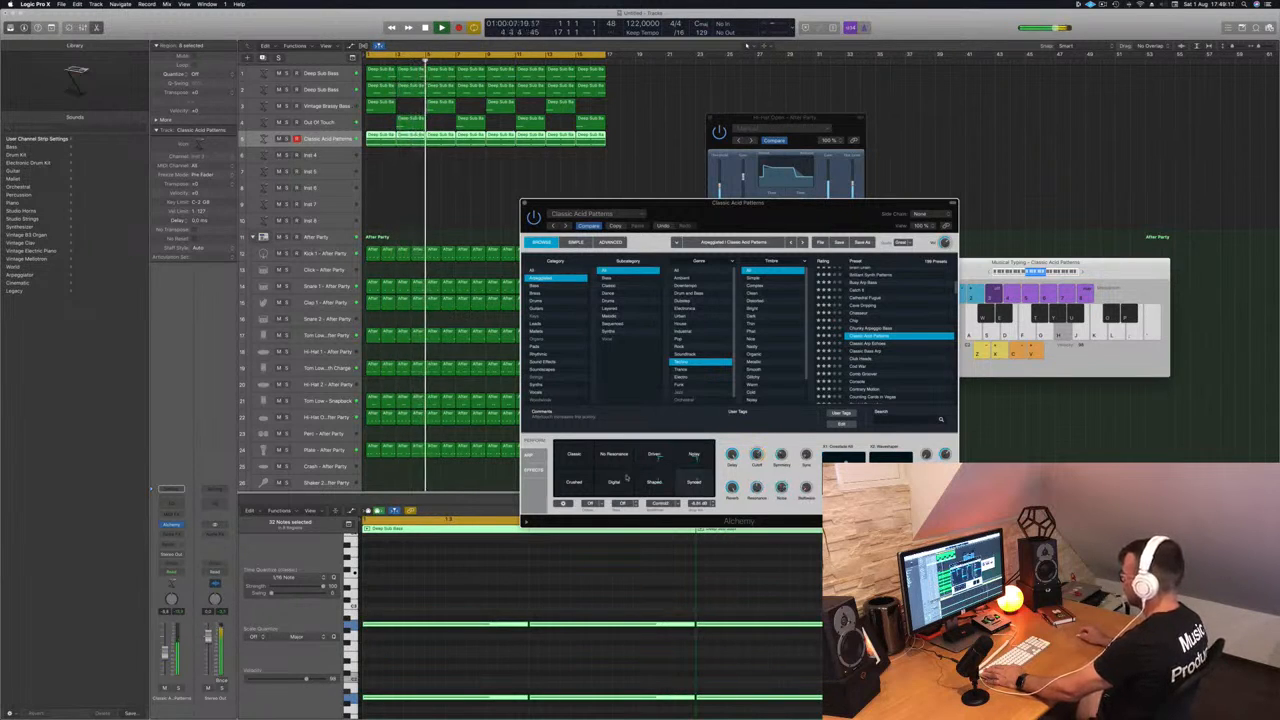
{"action": "left_click", "coordinate": [574, 482]}
{"action": "left_click", "coordinate": [618, 484]}
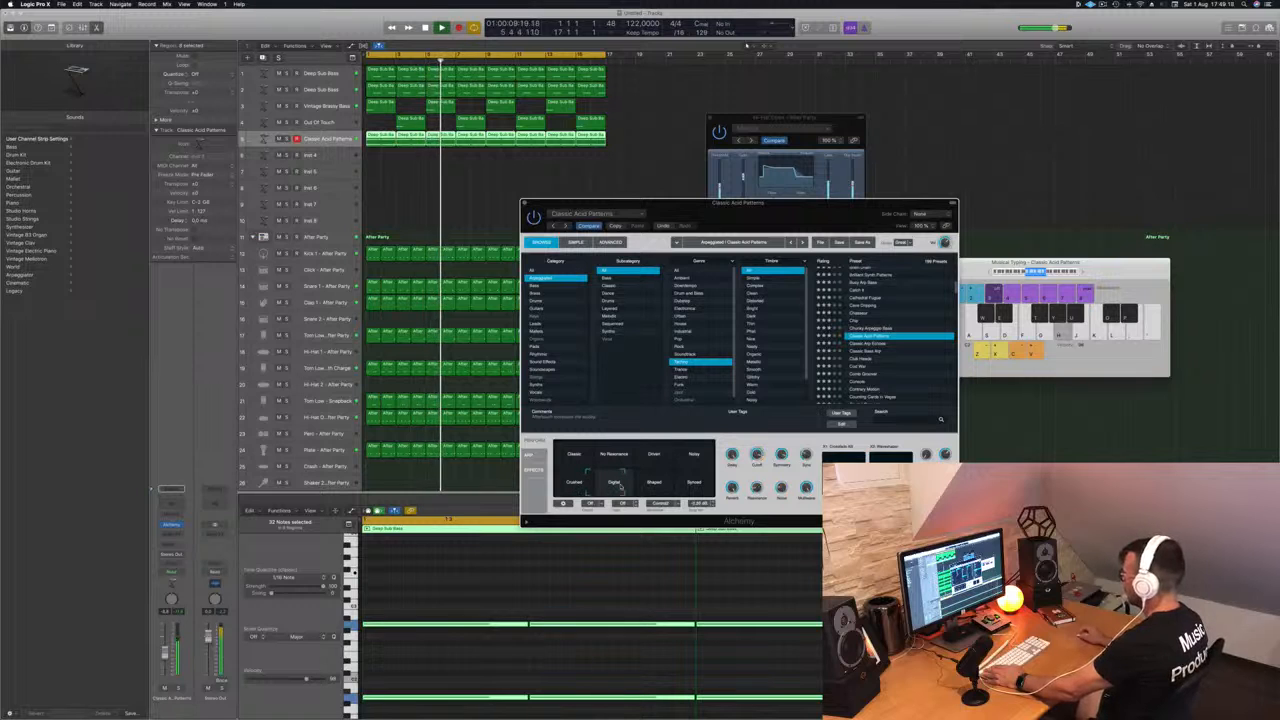
{"action": "left_click", "coordinate": [654, 484]}
{"action": "left_click", "coordinate": [700, 488]}
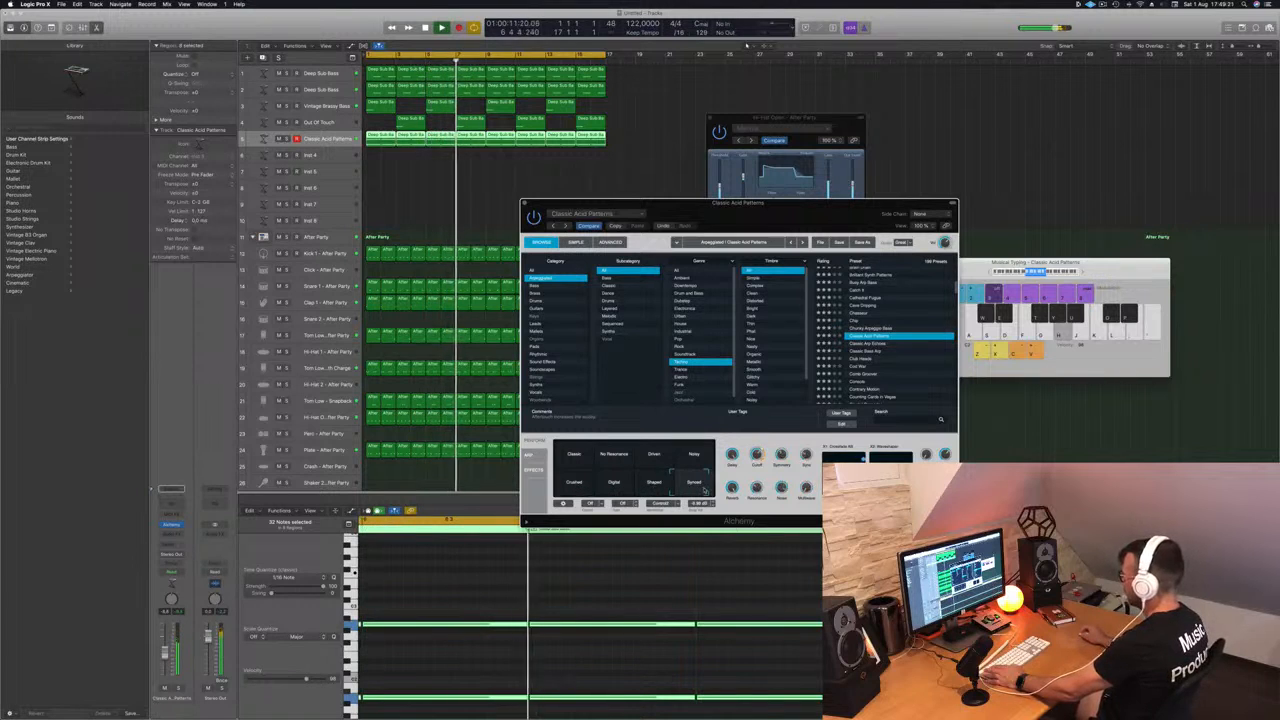
{"action": "left_click", "coordinate": [574, 484]}
{"action": "key", "text": "Return"}
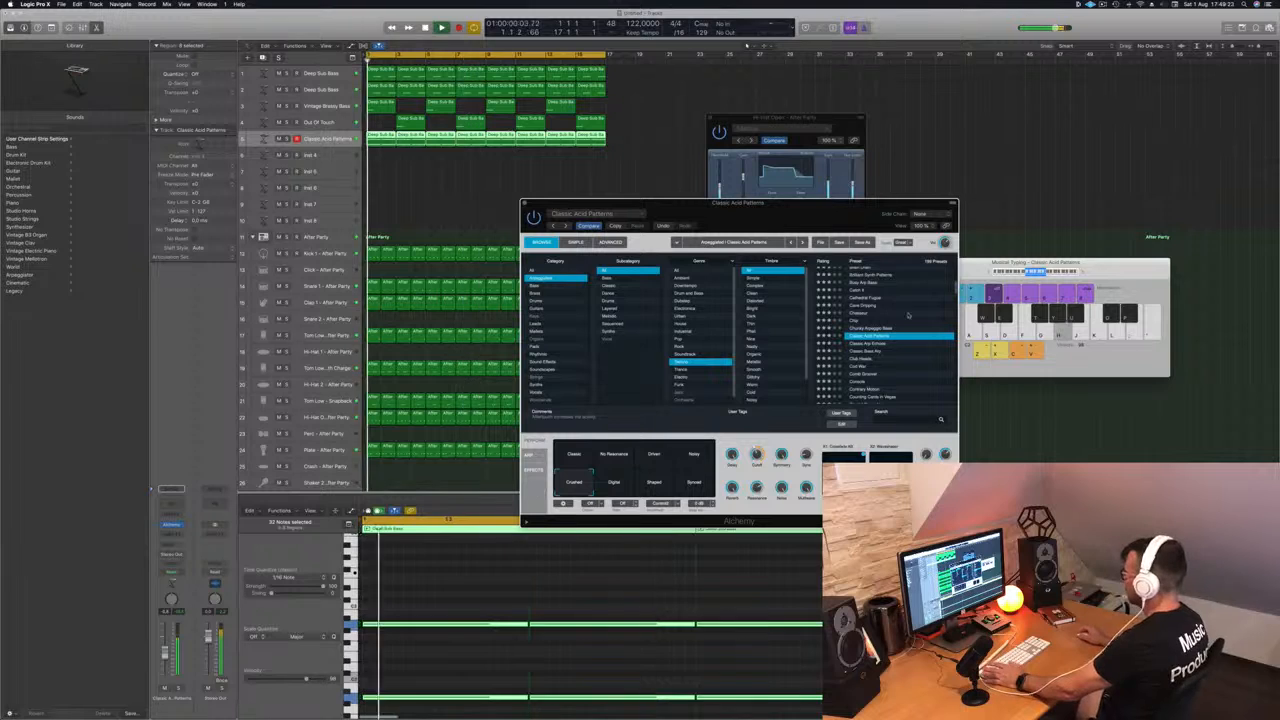
Step: Audition the Techno arpeggiated presets one after another from Classic Arp Echoes to Comb Groover
{"action": "left_click", "coordinate": [873, 343]}
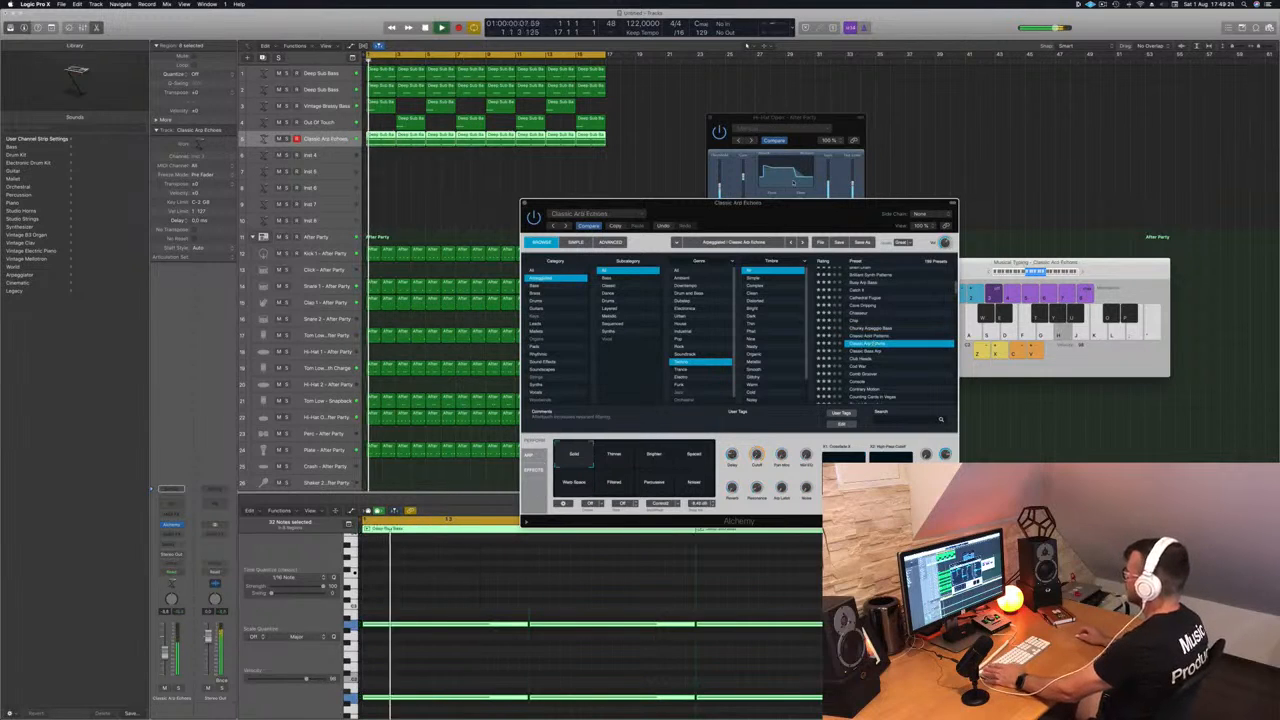
{"action": "left_click_drag", "start_coordinate": [792, 203], "coordinate": [859, 160]}
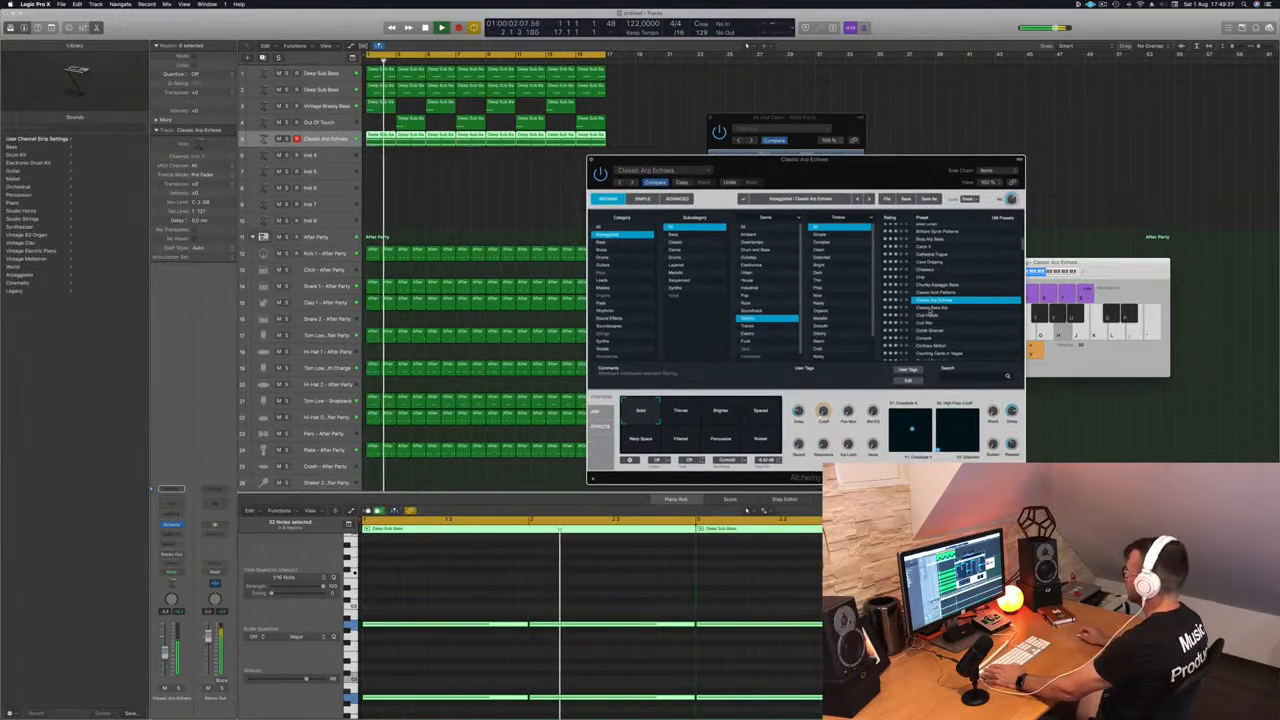
{"action": "left_click", "coordinate": [940, 307]}
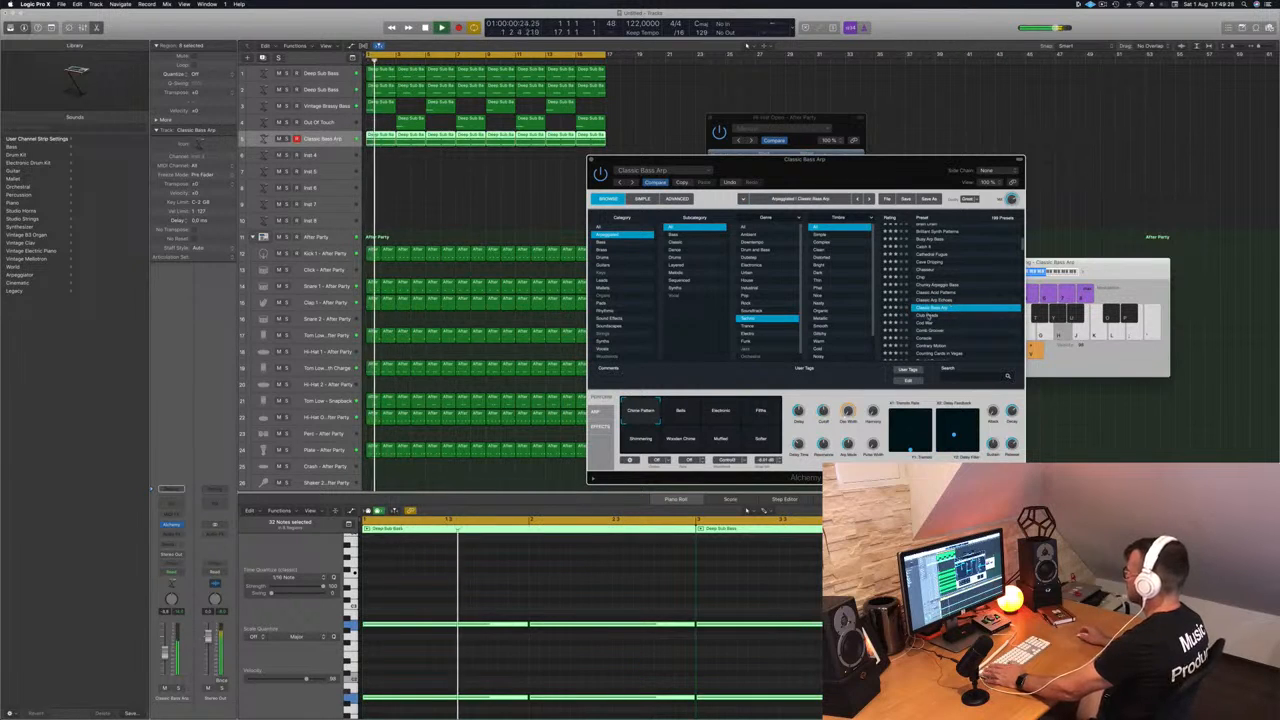
{"action": "left_click", "coordinate": [930, 315]}
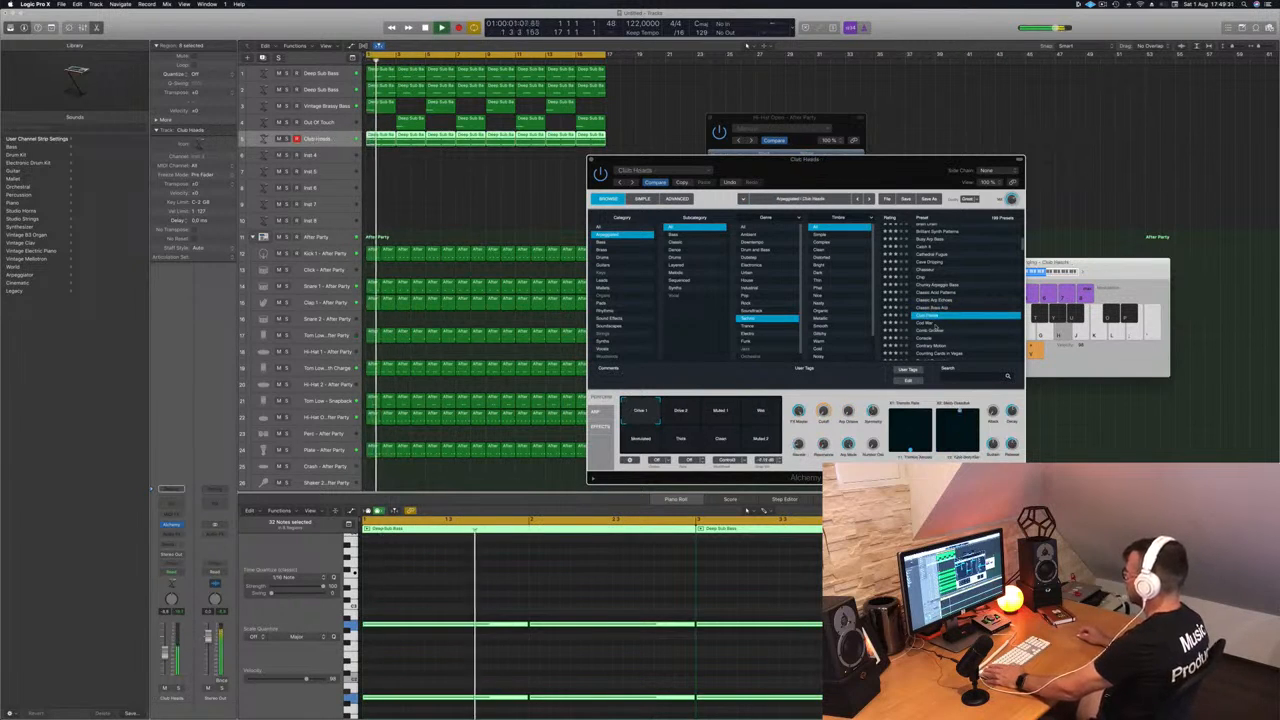
{"action": "left_click", "coordinate": [928, 323]}
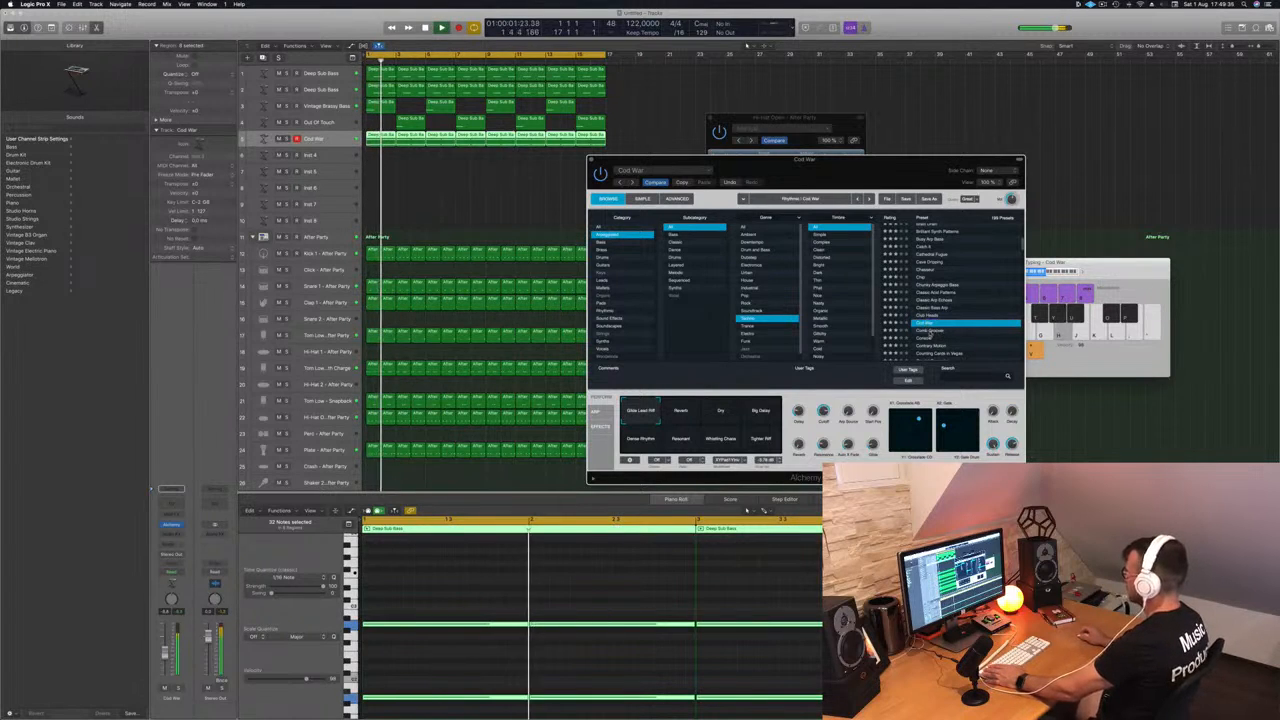
{"action": "left_click", "coordinate": [929, 331]}
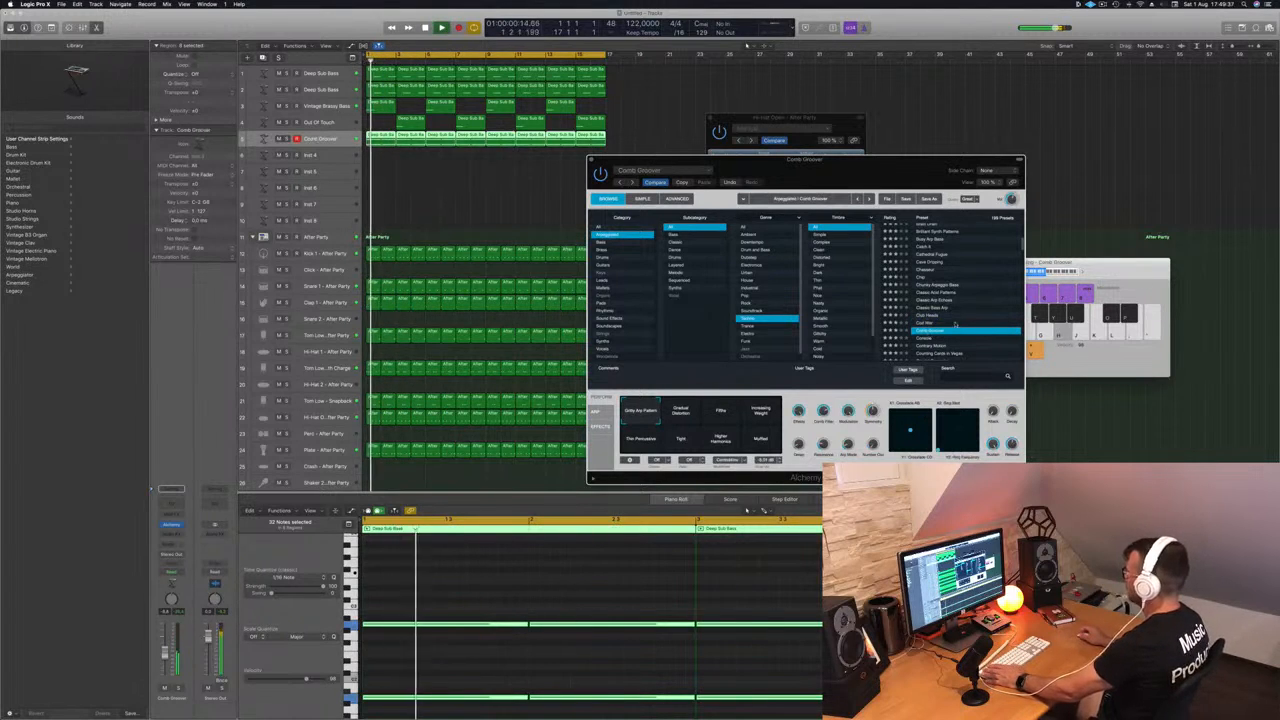
Step: Try the Console, Dance Ticks and Dancing Architecture presets, and load Dark Deep Pulsations on the arp track
{"action": "scroll", "coordinate": [955, 323], "scroll_direction": "down", "scroll_amount": 2}
{"action": "left_click", "coordinate": [928, 303]}
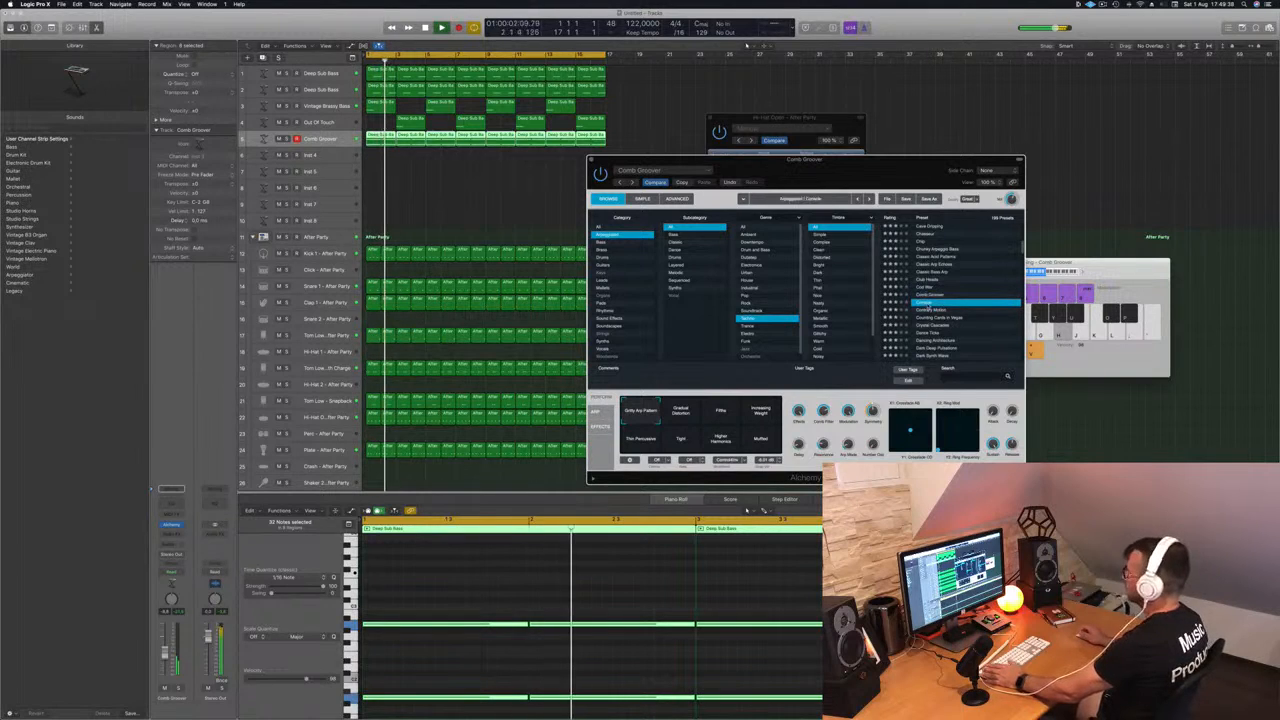
{"action": "scroll", "coordinate": [950, 310], "scroll_direction": "down", "scroll_amount": 2}
{"action": "left_click", "coordinate": [938, 306]}
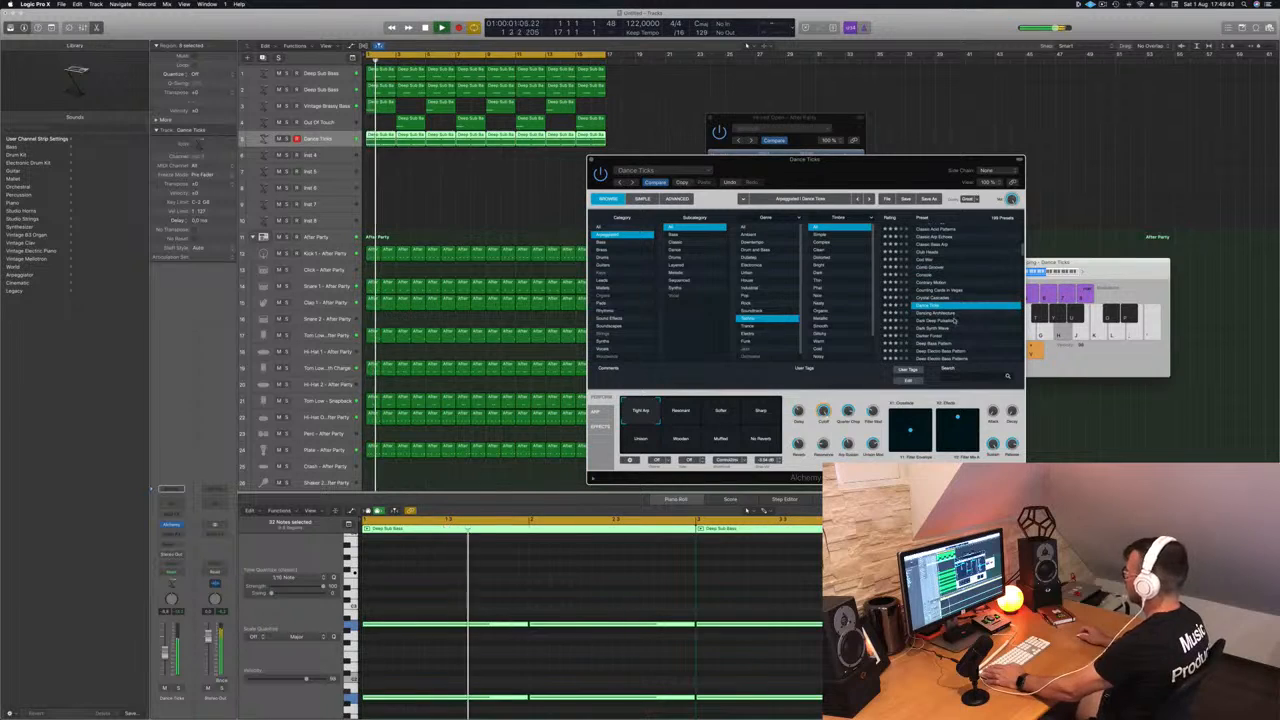
{"action": "scroll", "coordinate": [955, 321], "scroll_direction": "down", "scroll_amount": 2}
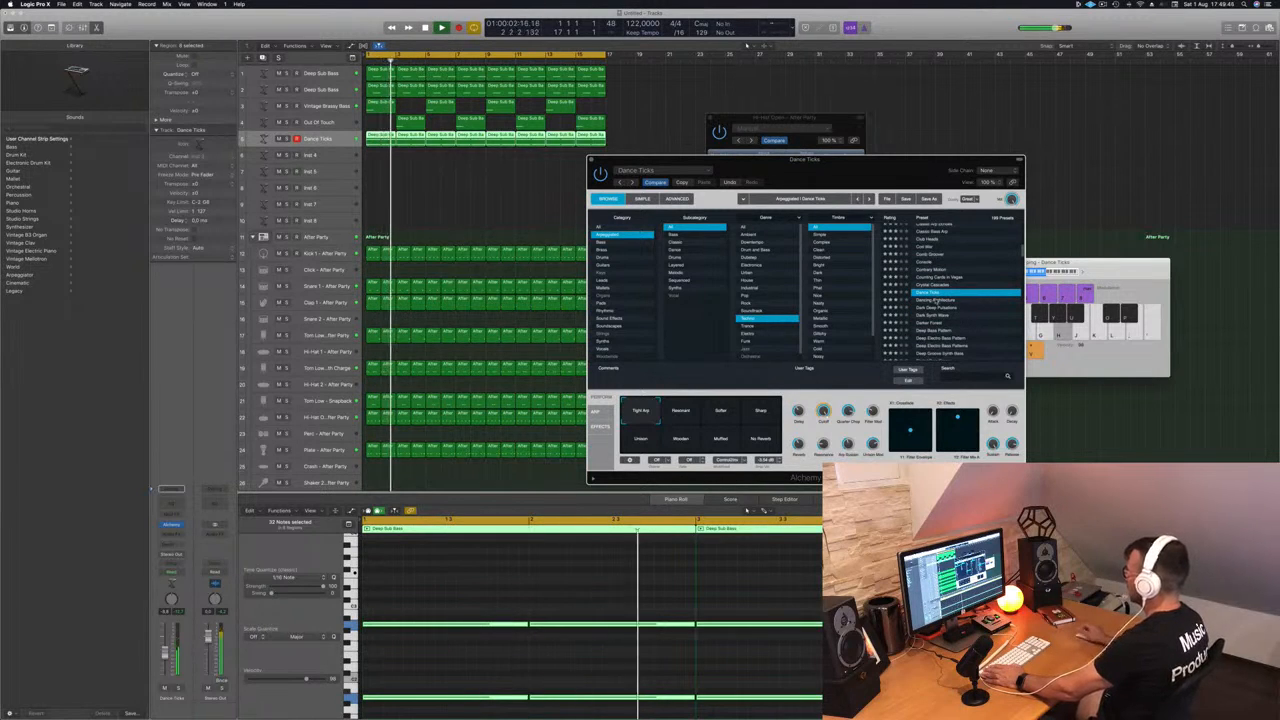
{"action": "left_click", "coordinate": [936, 301]}
{"action": "scroll", "coordinate": [968, 308], "scroll_direction": "down", "scroll_amount": 2}
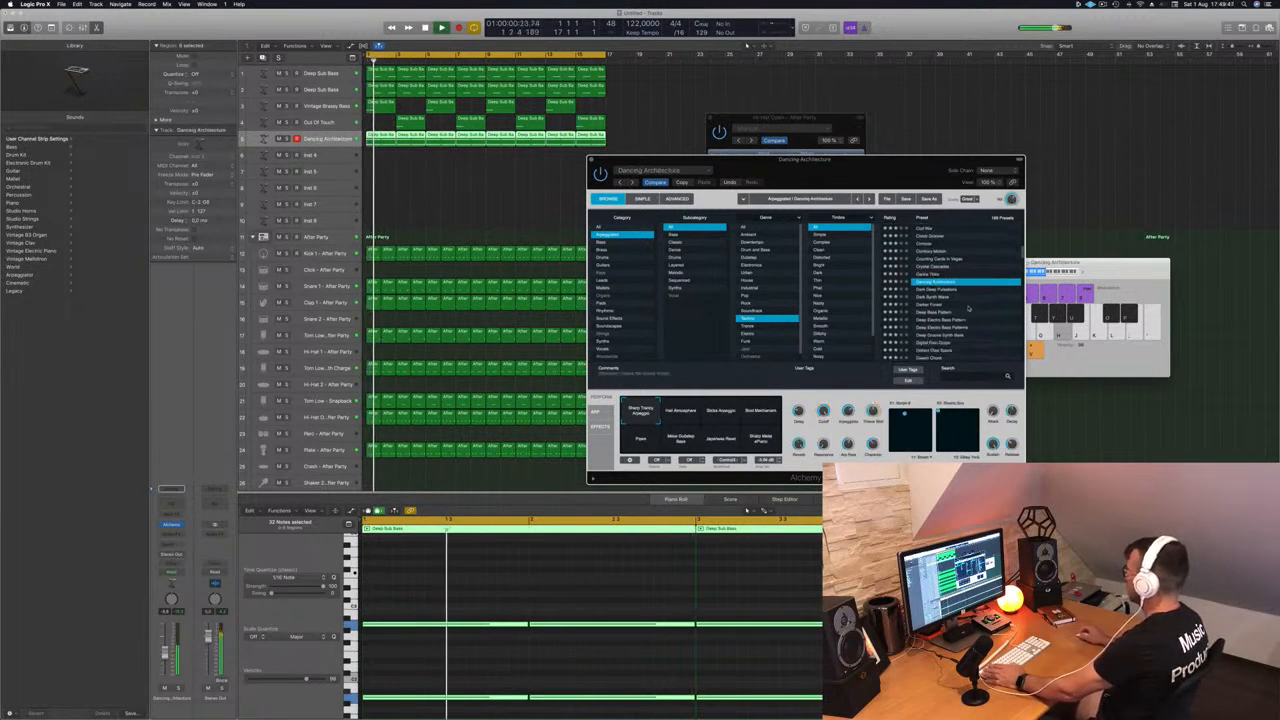
{"action": "left_click", "coordinate": [938, 290]}
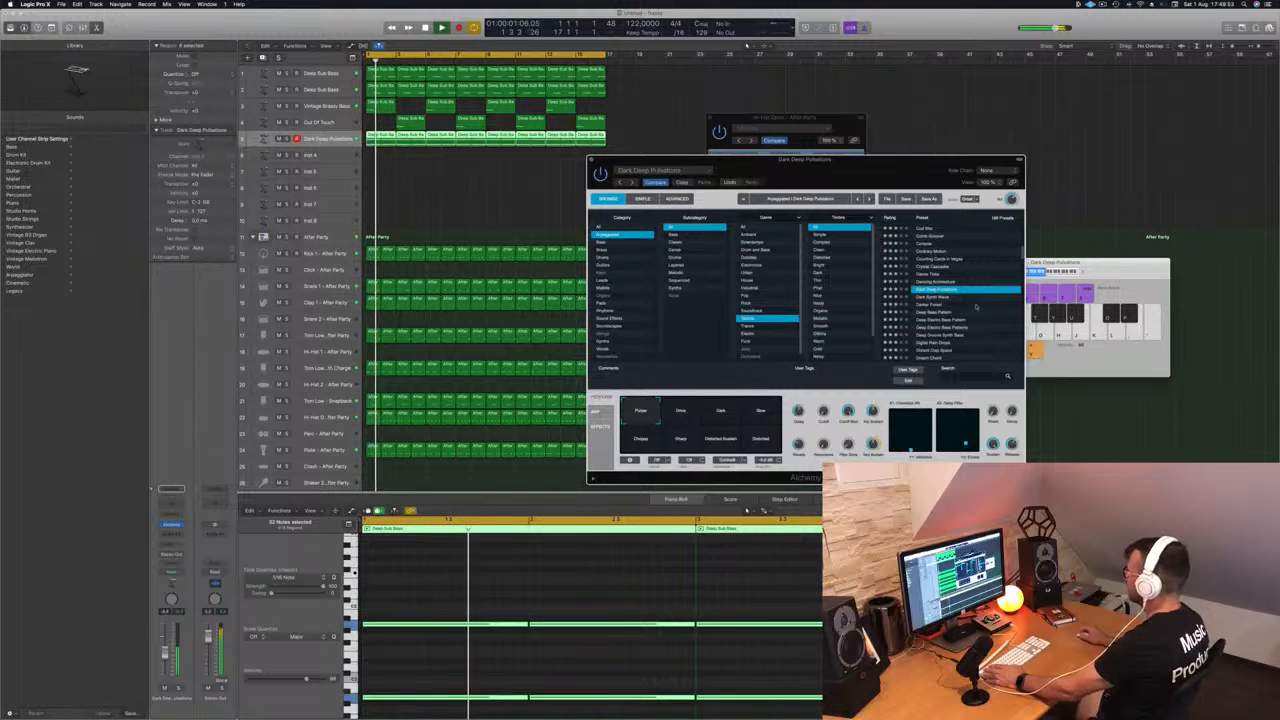
Step: Try the Slow sound of Dark Deep Pulsations and the Dark Synth Wave preset, and load Darker Forest on the arp track
{"action": "key", "text": "space"}
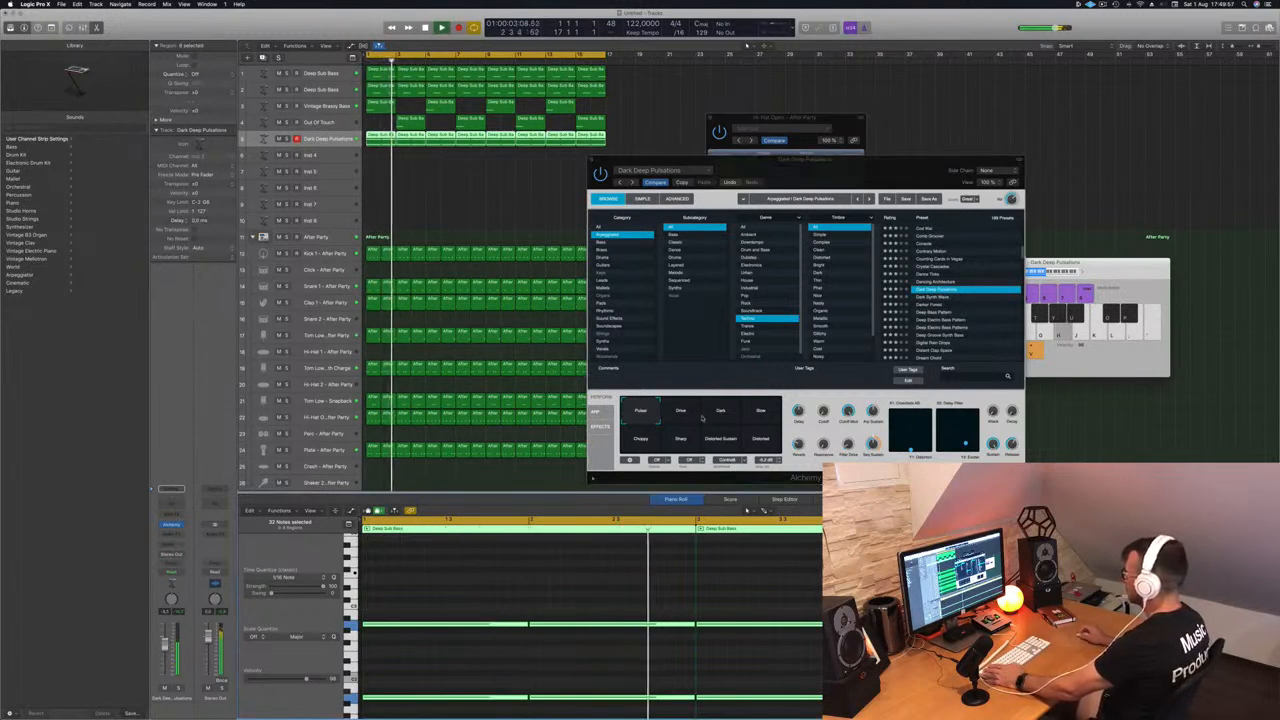
{"action": "left_click", "coordinate": [760, 410]}
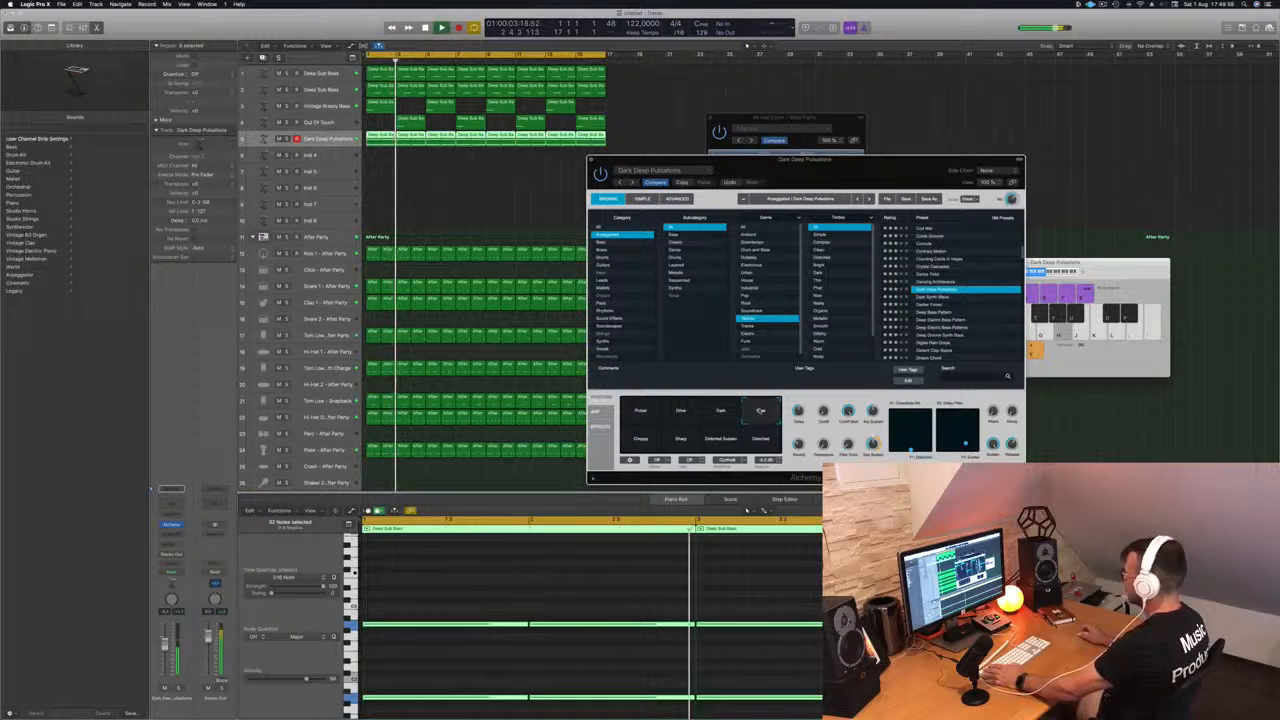
{"action": "left_click", "coordinate": [938, 298]}
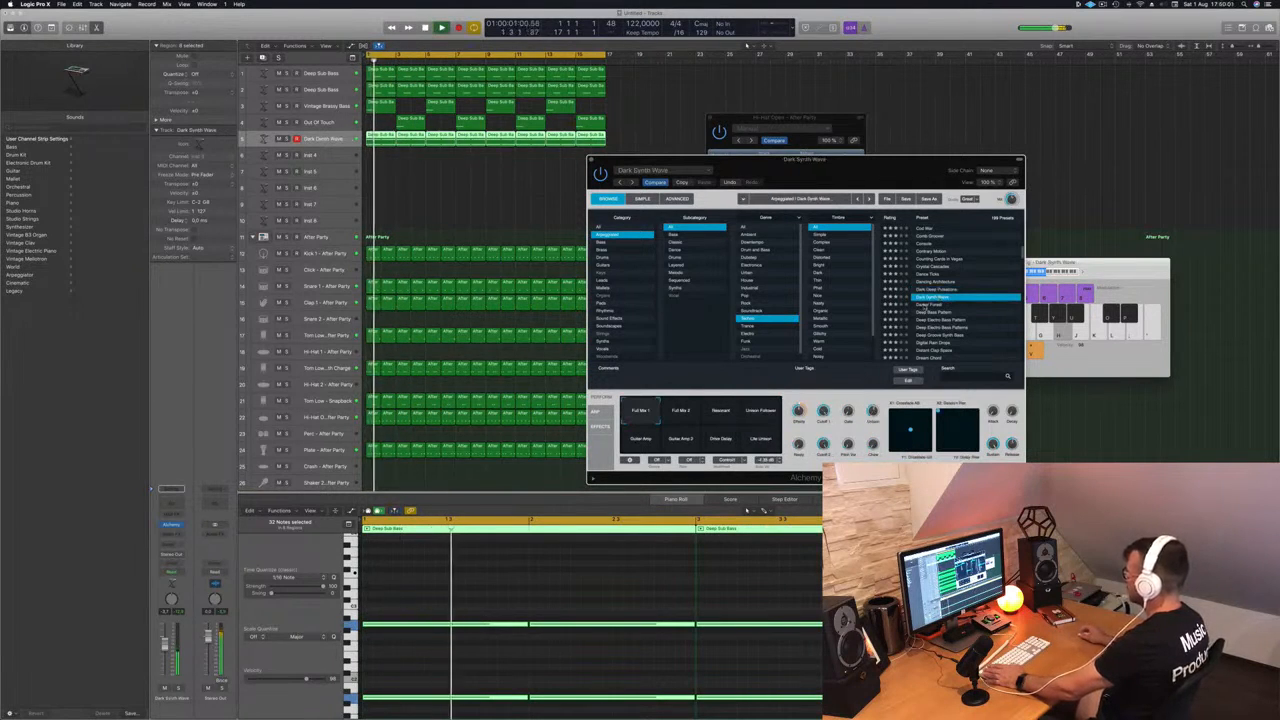
{"action": "left_click", "coordinate": [928, 305]}
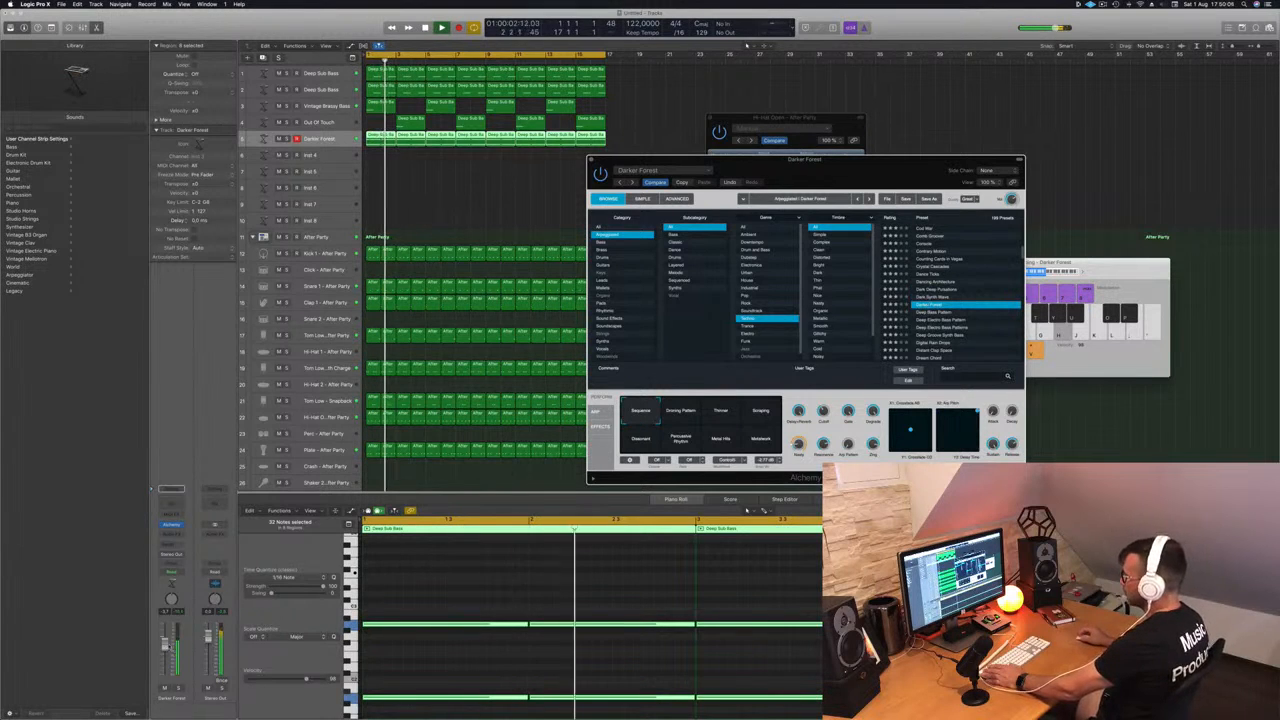
Step: Adjust the Darker Forest track's volume slightly and cut its low frequencies with a Channel EQ low-cut band
{"action": "left_click_drag", "start_coordinate": [165, 644], "coordinate": [165, 640]}
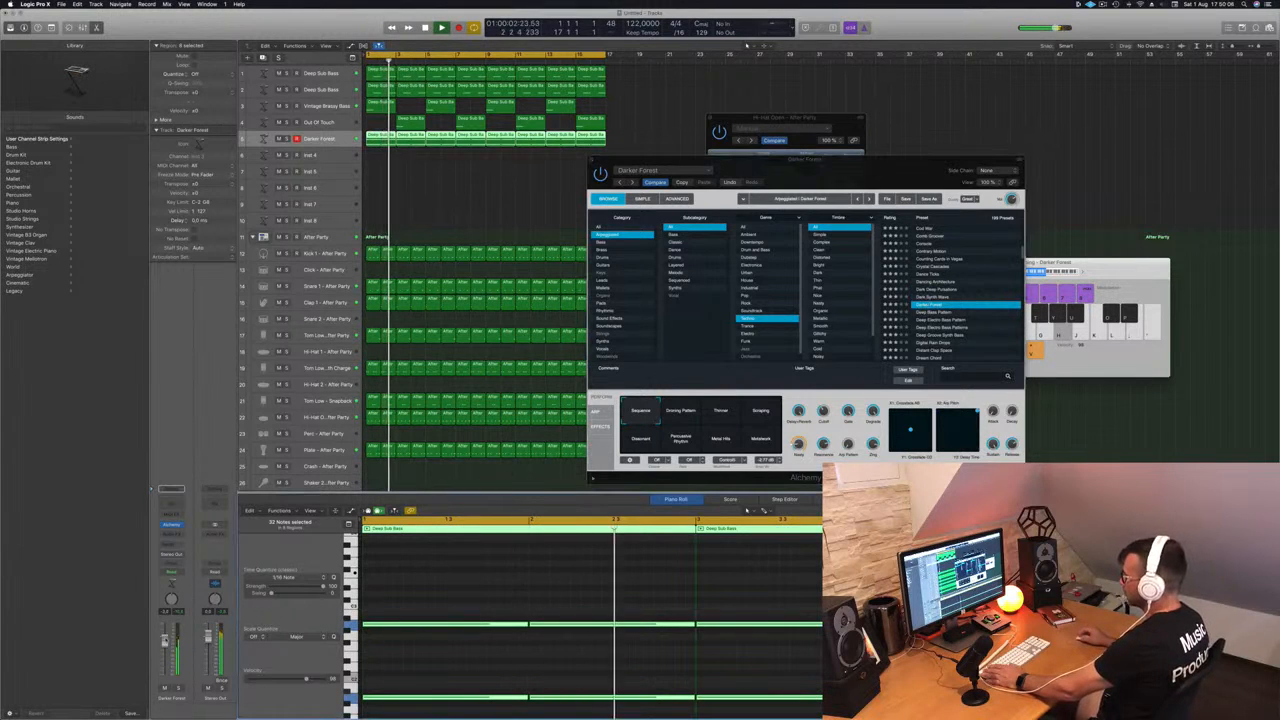
{"action": "left_click", "coordinate": [172, 509]}
{"action": "left_click", "coordinate": [57, 66]}
{"action": "left_click_drag", "start_coordinate": [56, 98], "coordinate": [248, 145]}
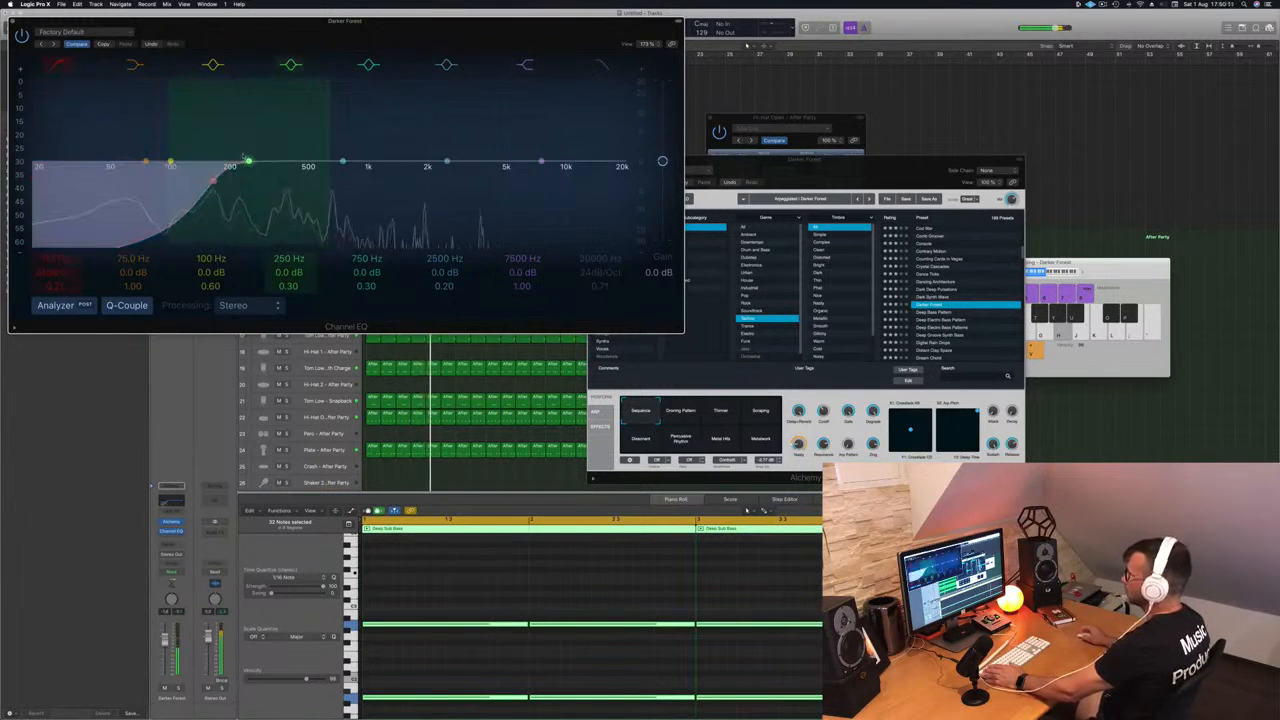
{"action": "left_click", "coordinate": [12, 20]}
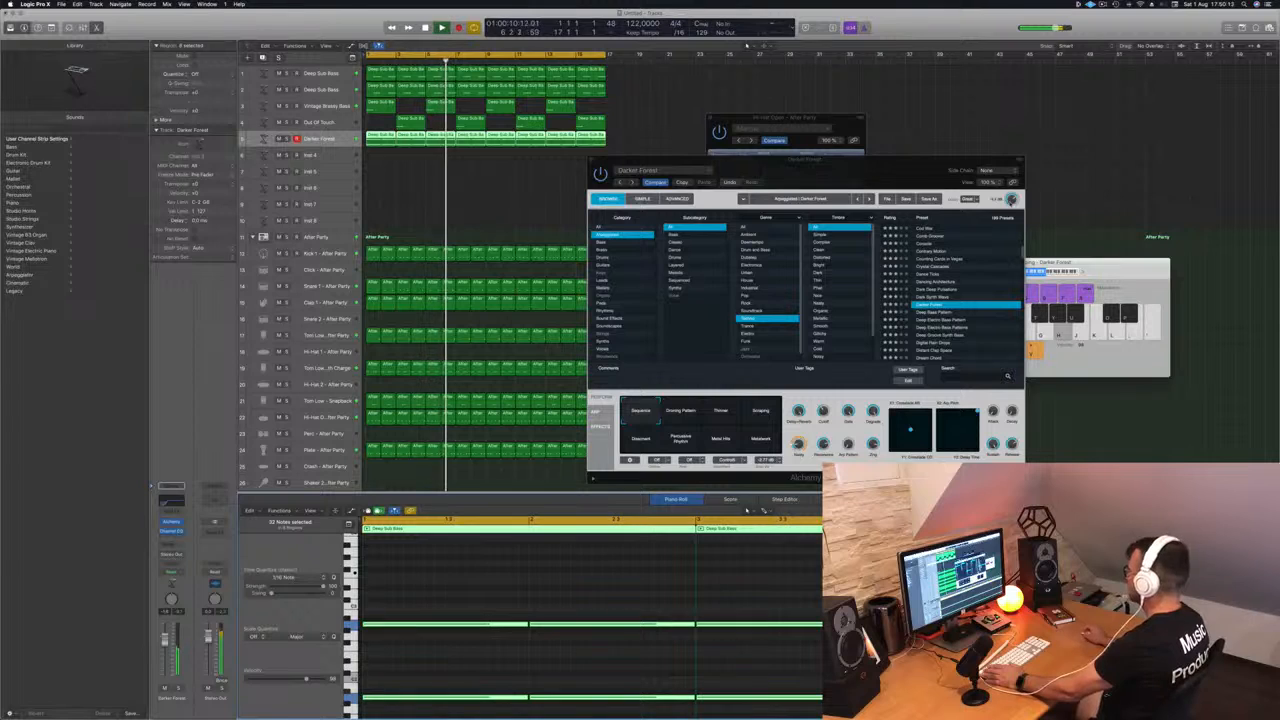
{"action": "left_click", "coordinate": [1012, 198]}
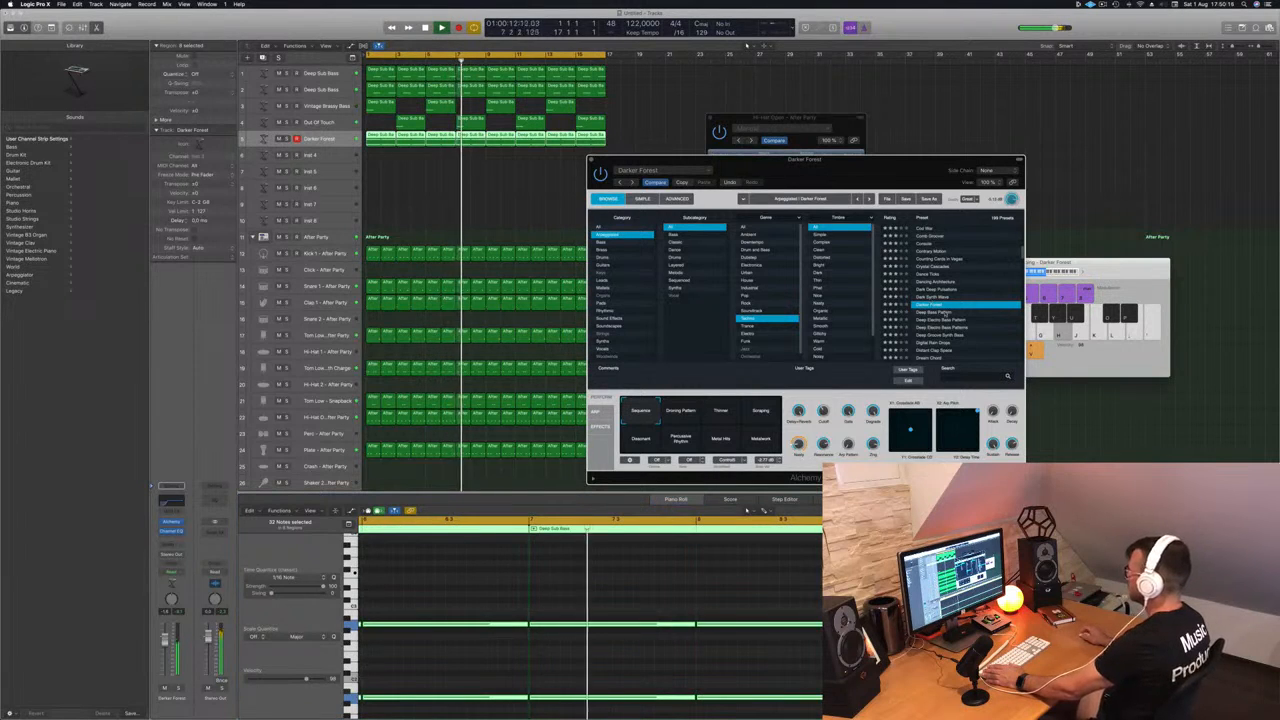
Step: Audition Deep Bass Pattern, Deep Electro Bass Pattern and Deep Electro Bass Patterns, and load Deep Groove Synth Bass
{"action": "left_click", "coordinate": [940, 312]}
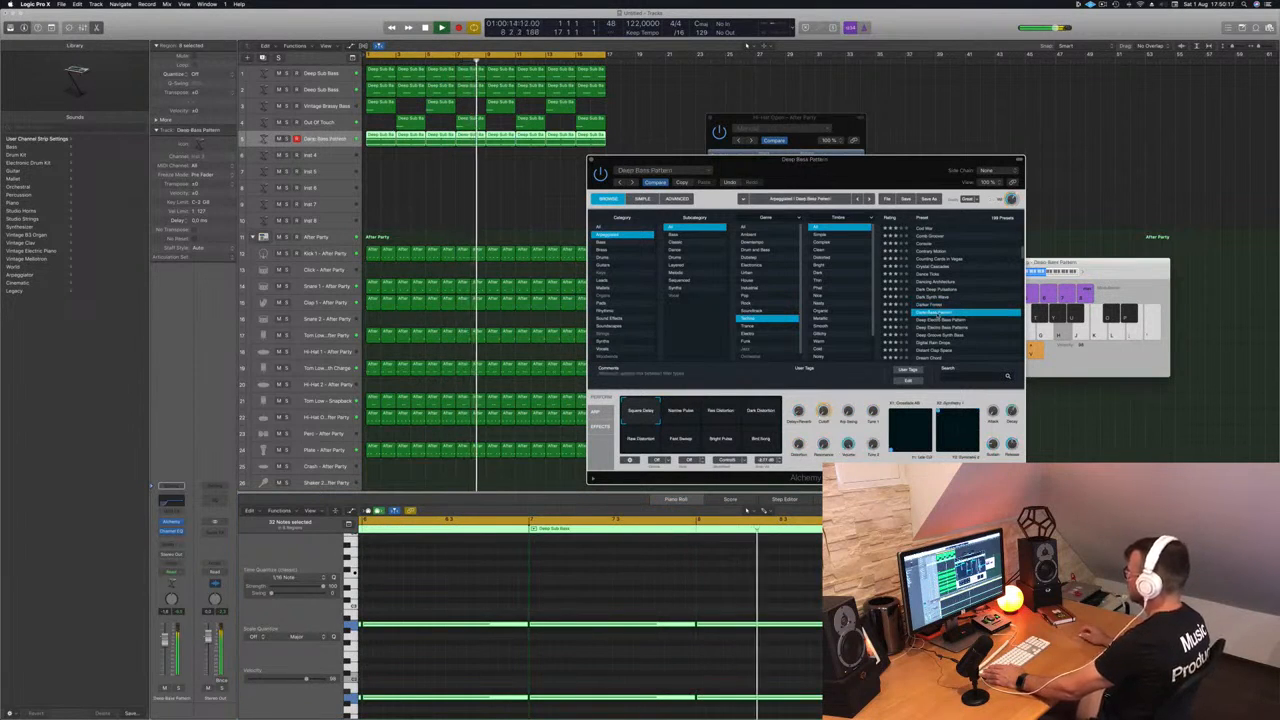
{"action": "left_click", "coordinate": [942, 320]}
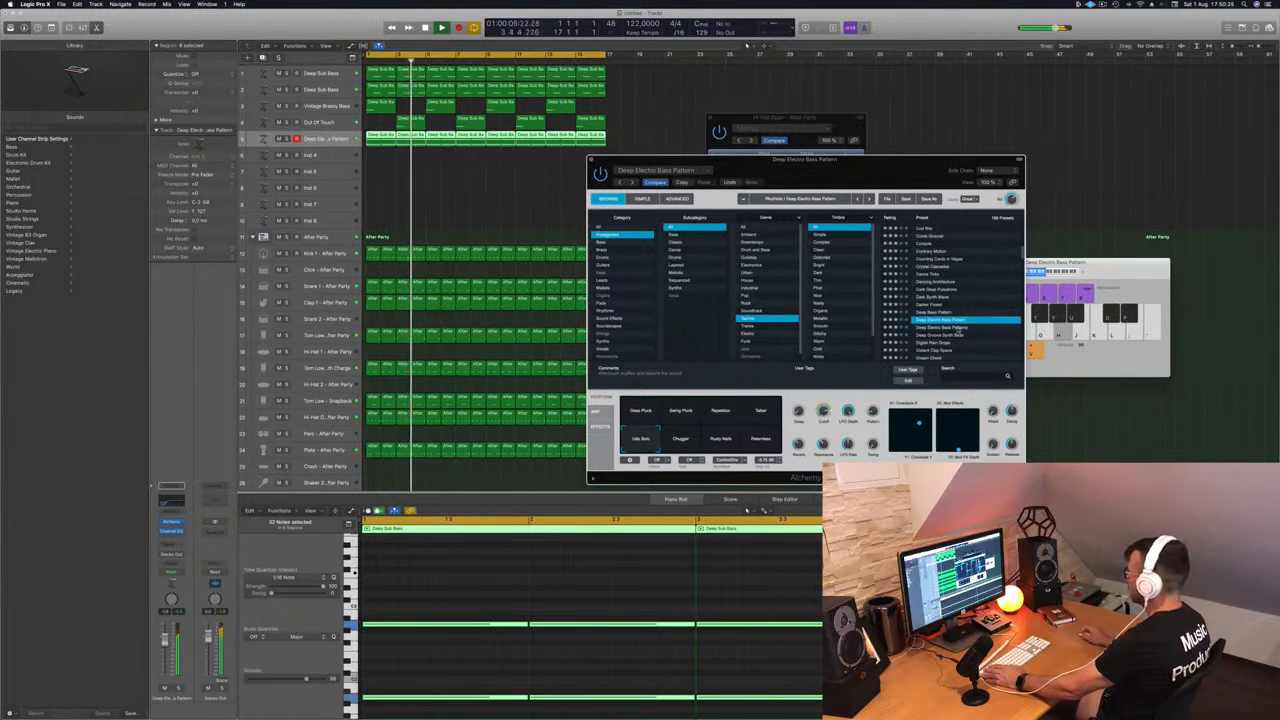
{"action": "left_click", "coordinate": [955, 328]}
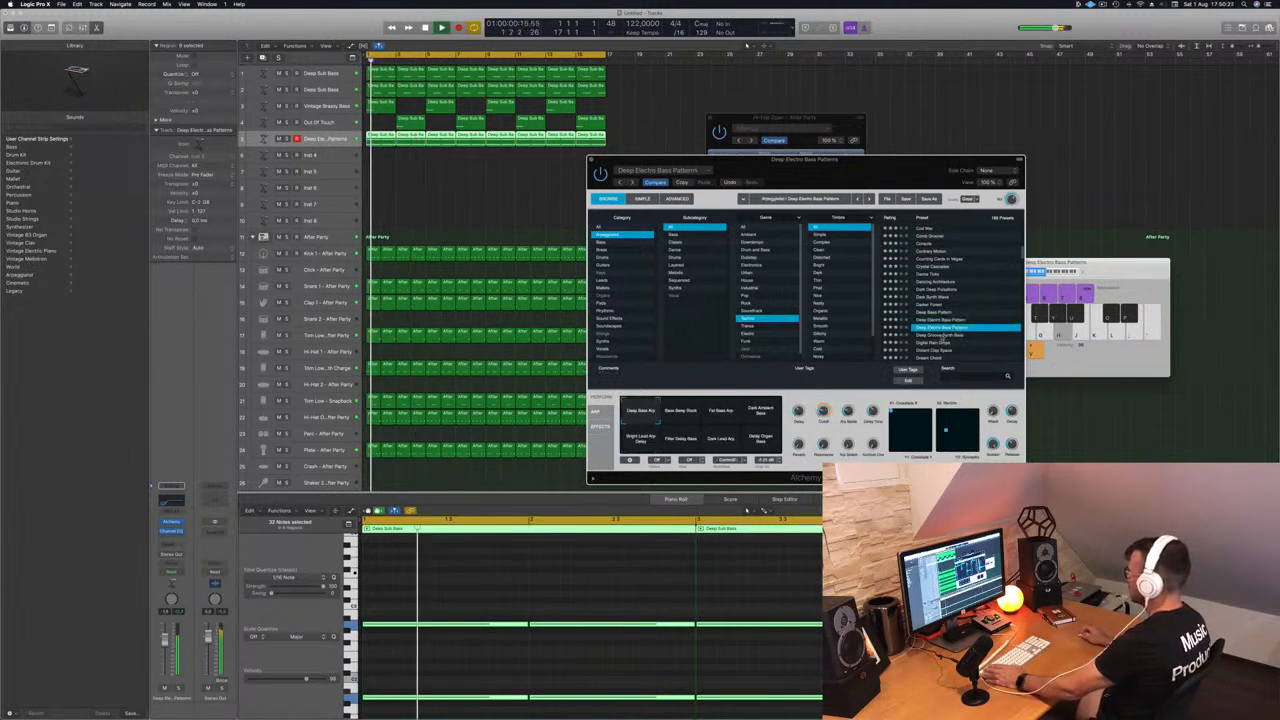
{"action": "left_click", "coordinate": [943, 336]}
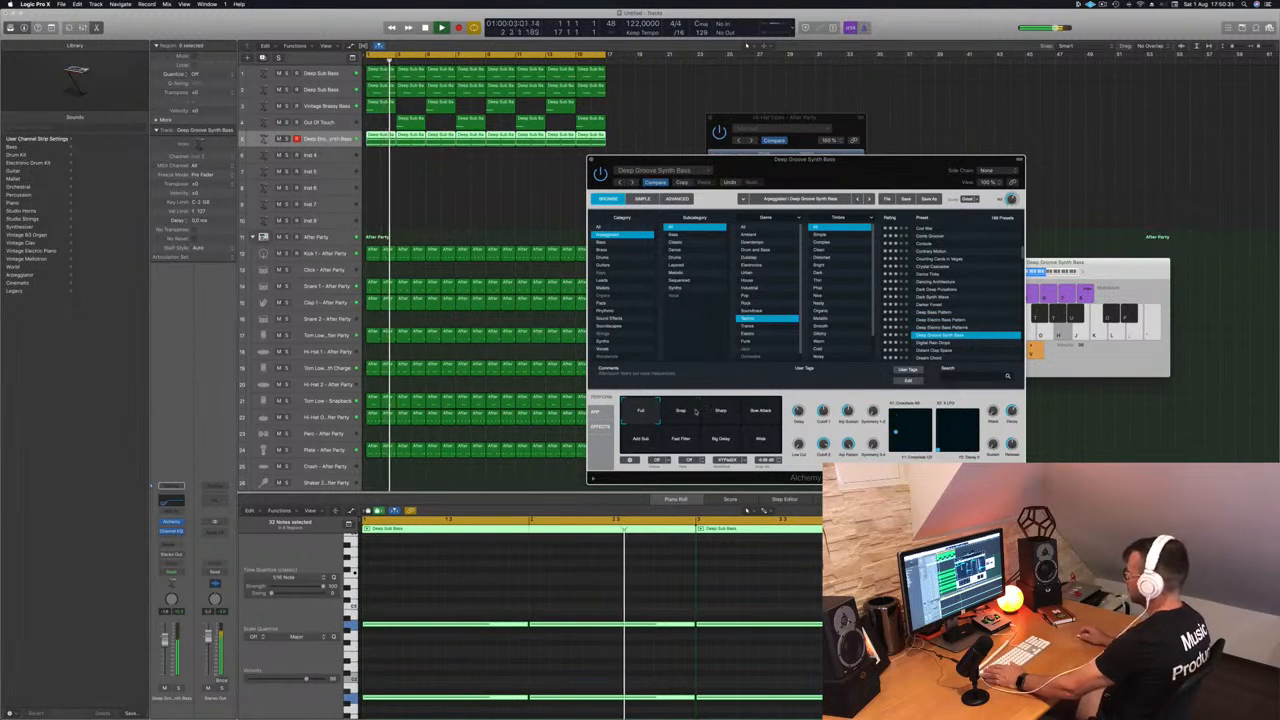
Step: Audition the Deep Groove Synth Bass variations from Snap through Fast Filter
{"action": "left_click", "coordinate": [695, 411]}
{"action": "left_click", "coordinate": [725, 411]}
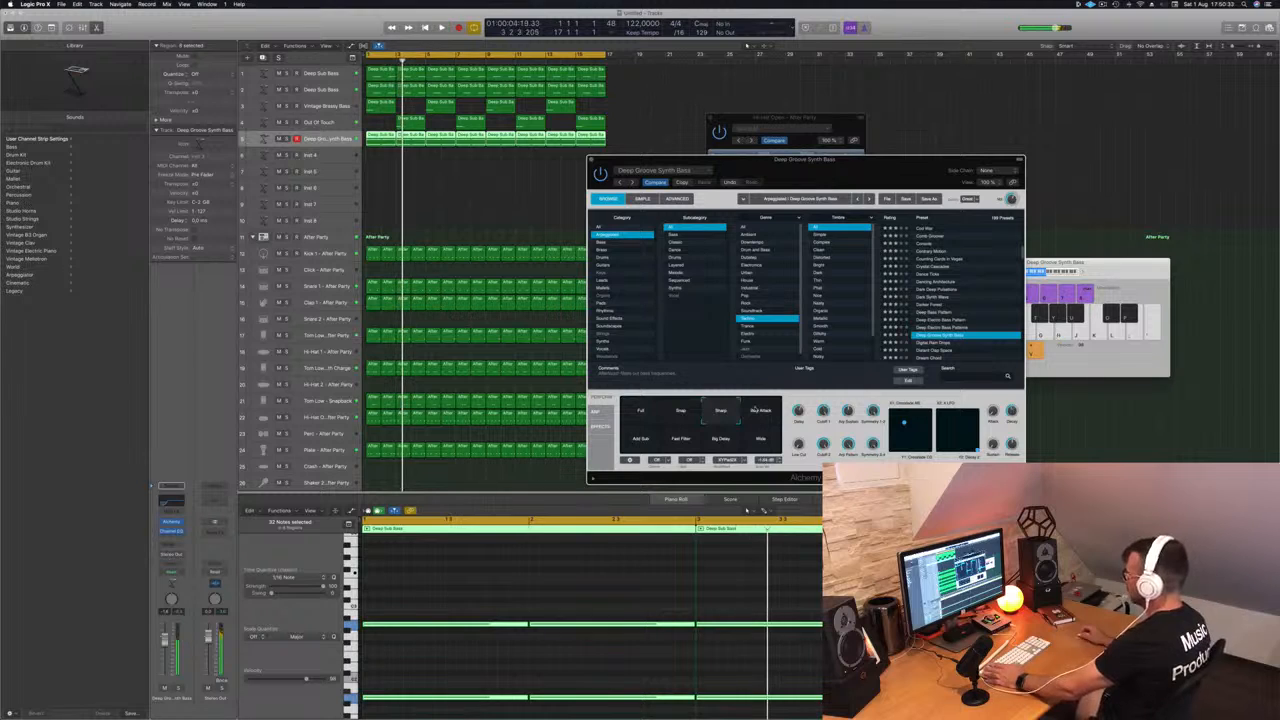
{"action": "left_click", "coordinate": [766, 411]}
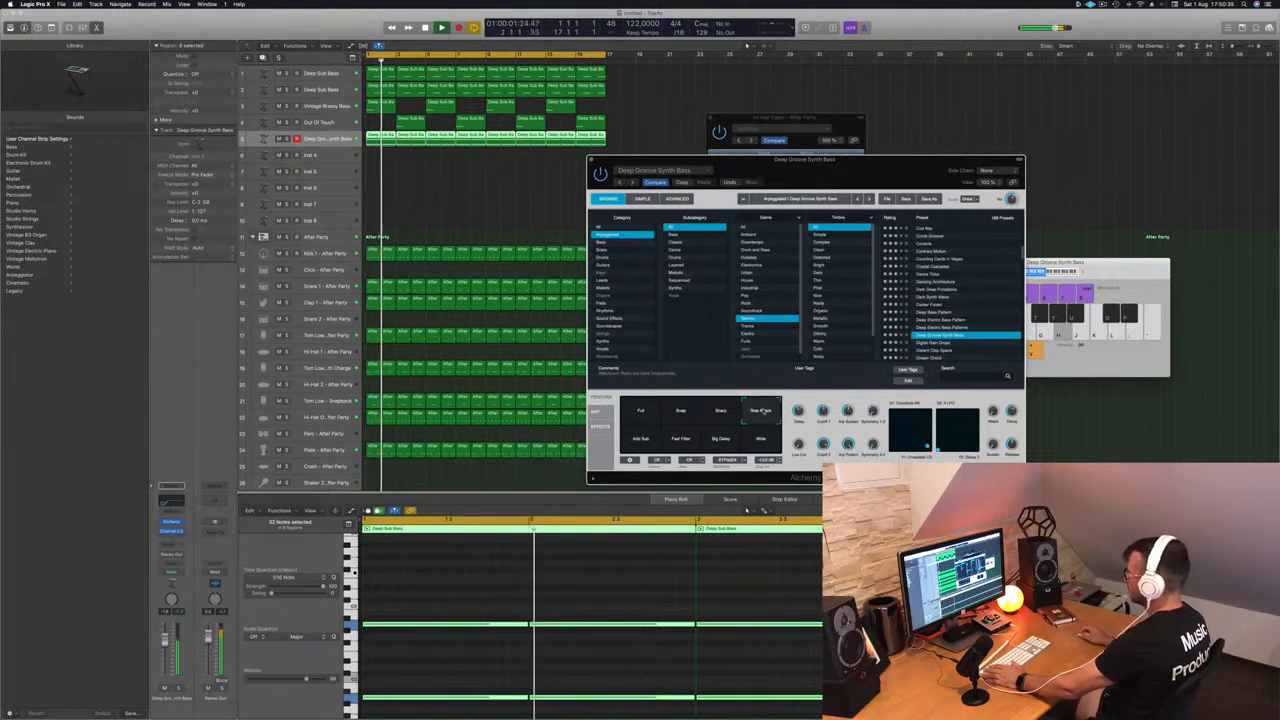
{"action": "left_click", "coordinate": [641, 439]}
{"action": "left_click", "coordinate": [680, 439]}
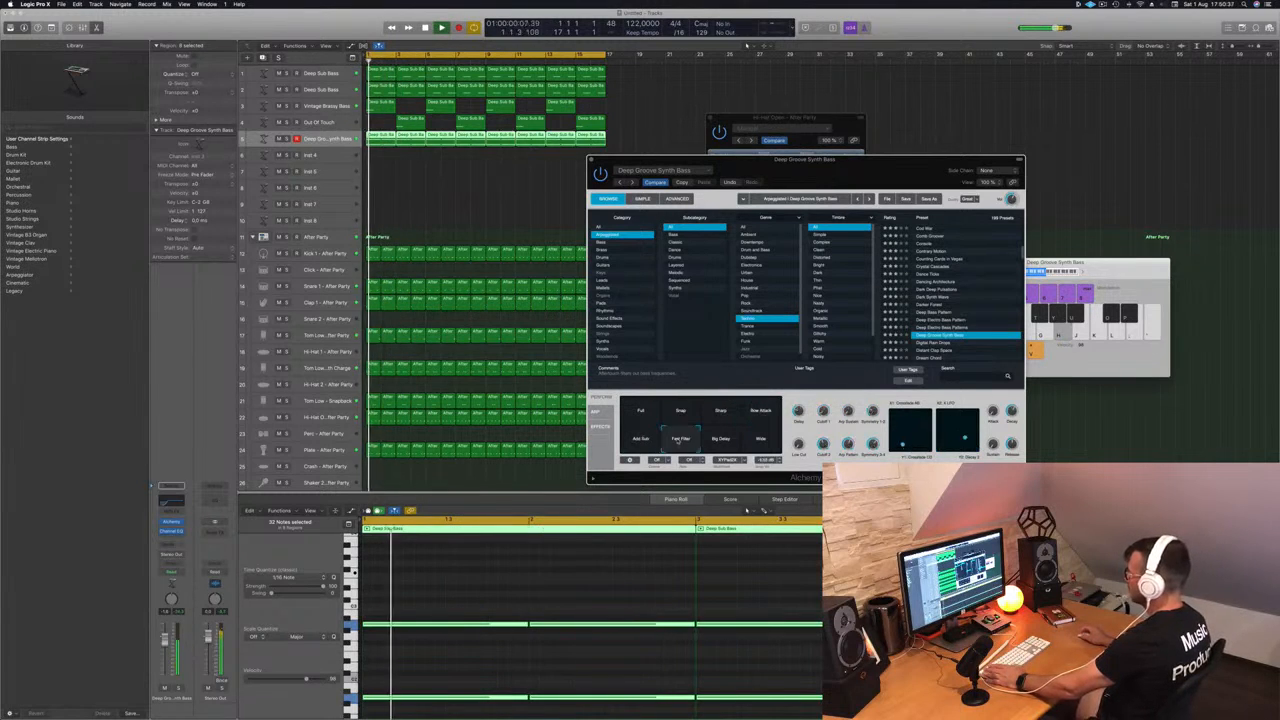
Step: Audition the arpeggiated presets Digital Rain Drops, Distant Clap Space and Dream Chord on the arp track
{"action": "scroll", "coordinate": [998, 344], "scroll_direction": "down", "scroll_amount": 2}
{"action": "left_click", "coordinate": [942, 313]}
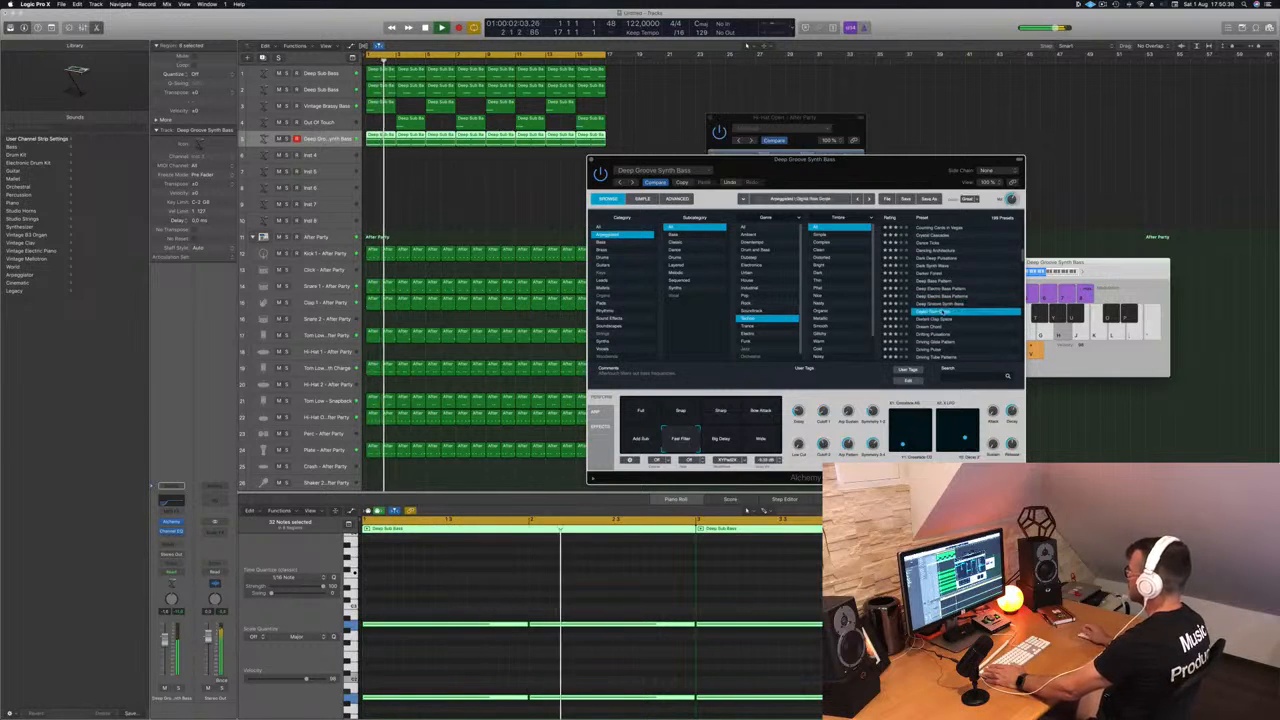
{"action": "left_click", "coordinate": [933, 319]}
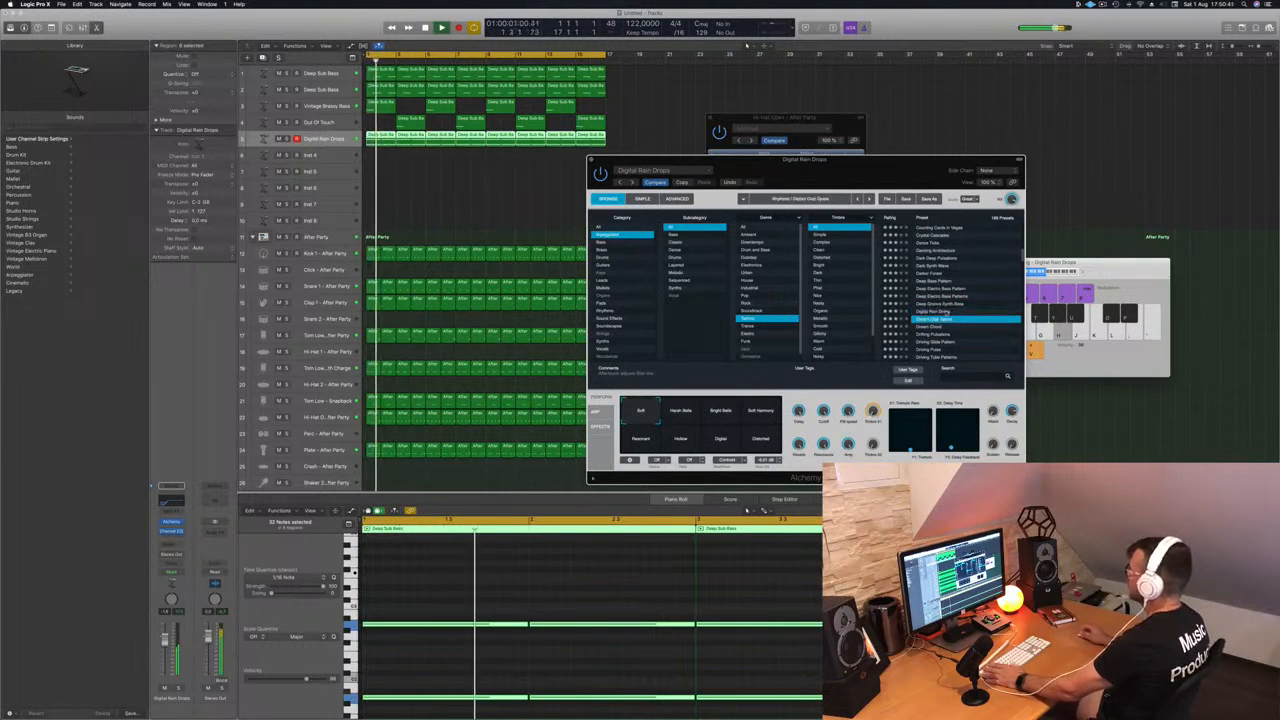
{"action": "key", "text": "Down"}
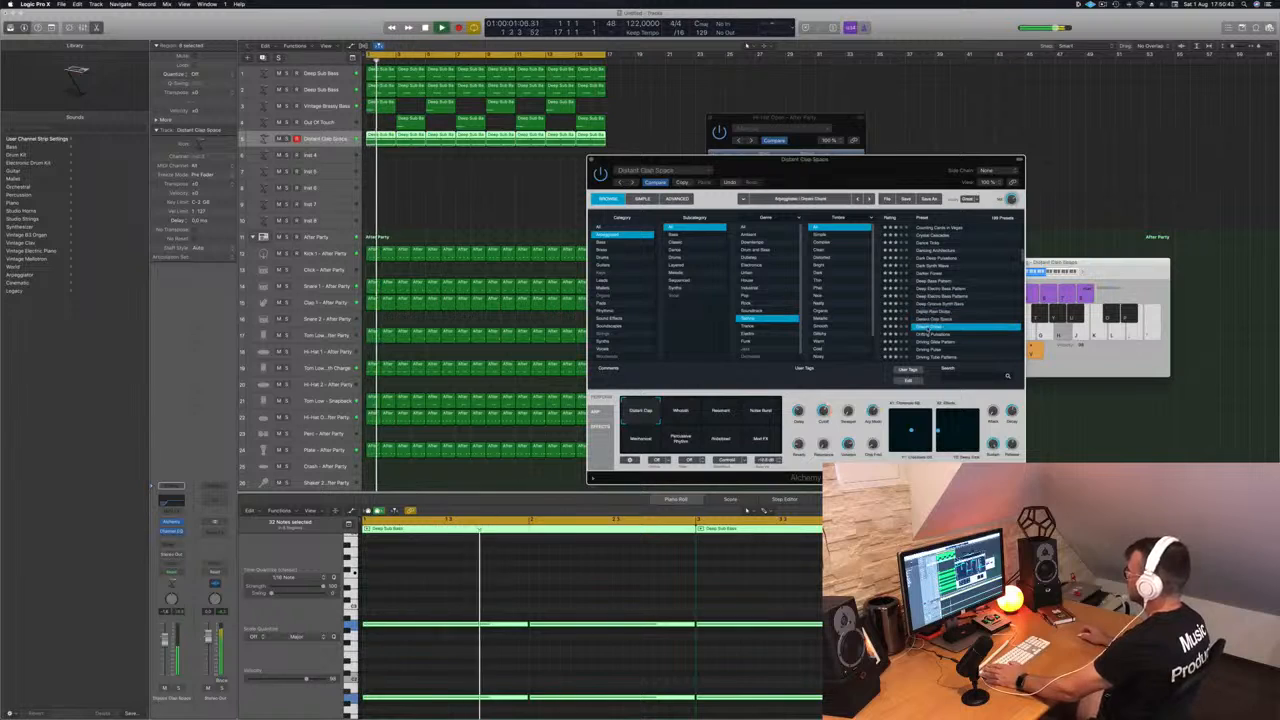
{"action": "scroll", "coordinate": [969, 290], "scroll_direction": "down", "scroll_amount": 3}
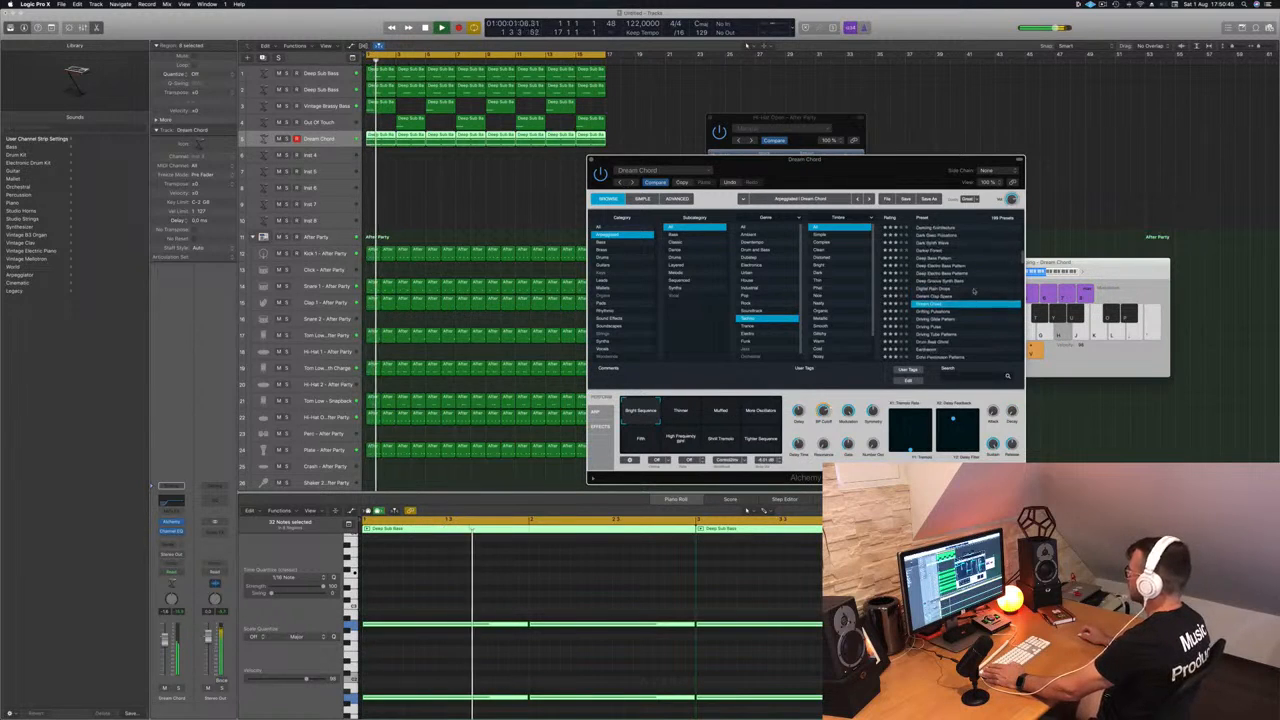
{"action": "scroll", "coordinate": [966, 302], "scroll_direction": "down", "scroll_amount": 1}
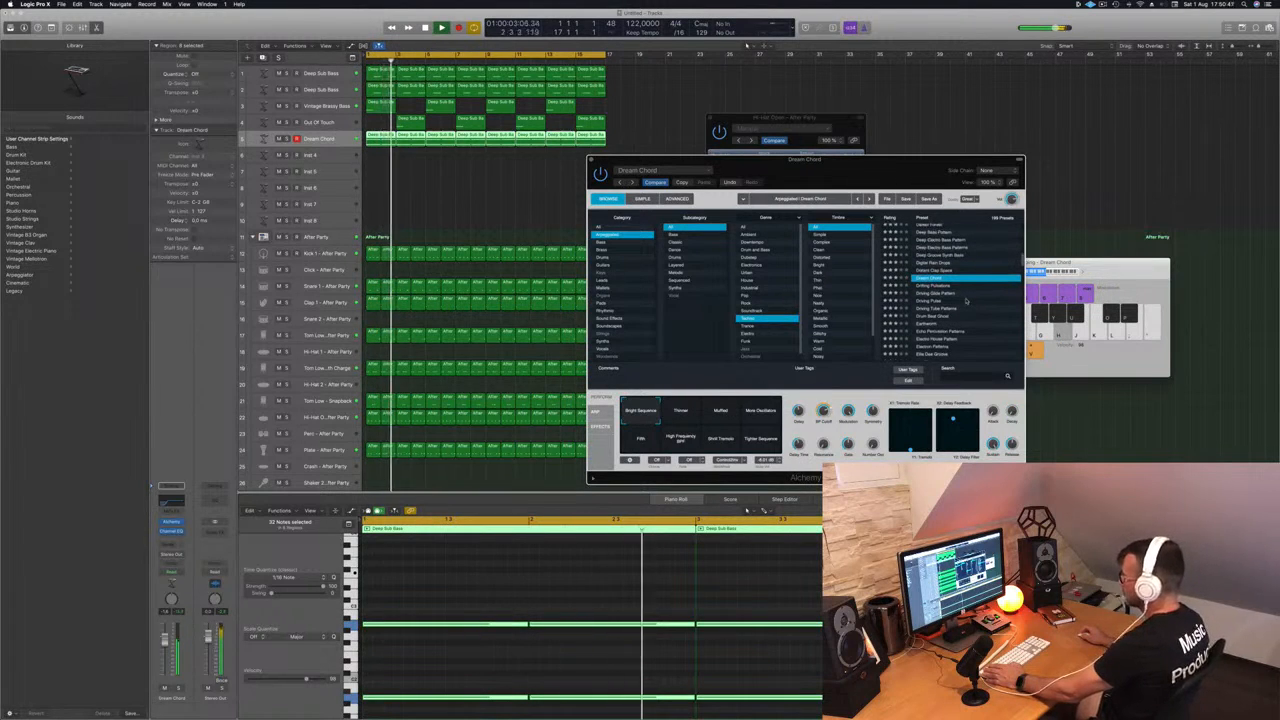
Step: Try the Driving Glide Pattern, Earthworm and Exit The Void presets against the arrangement
{"action": "left_click", "coordinate": [935, 294]}
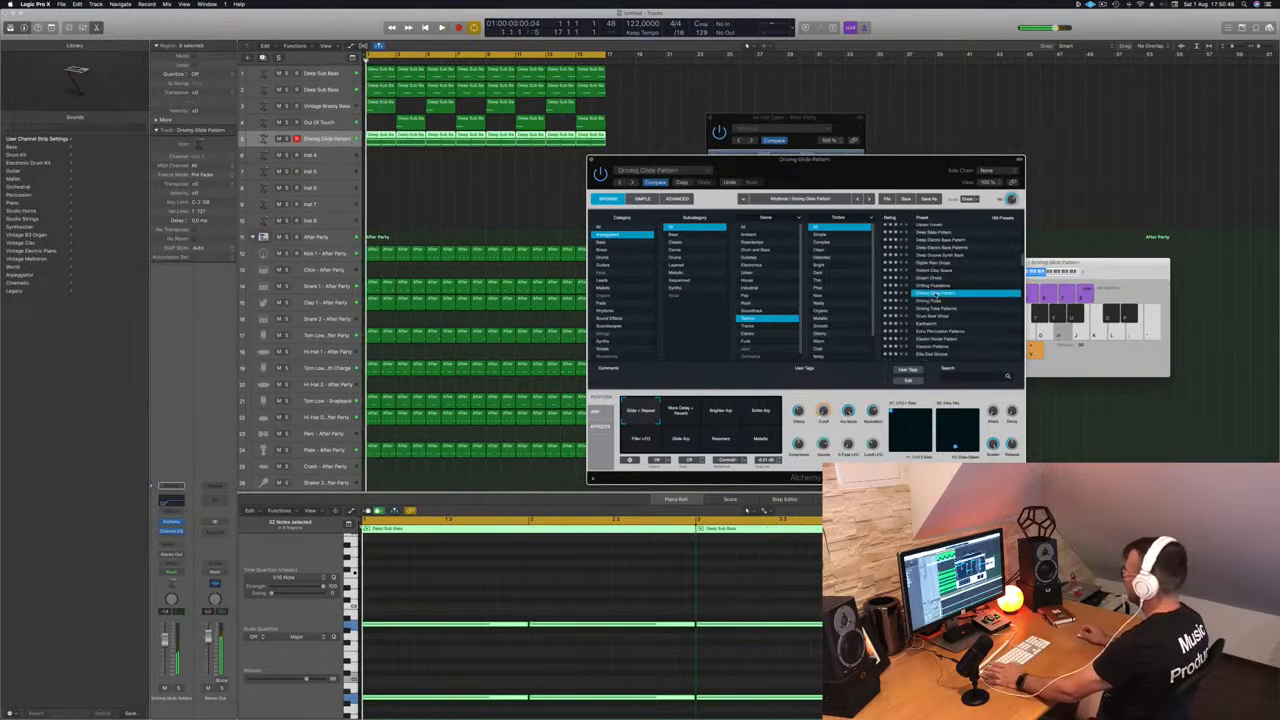
{"action": "scroll", "coordinate": [969, 295], "scroll_direction": "down", "scroll_amount": 1}
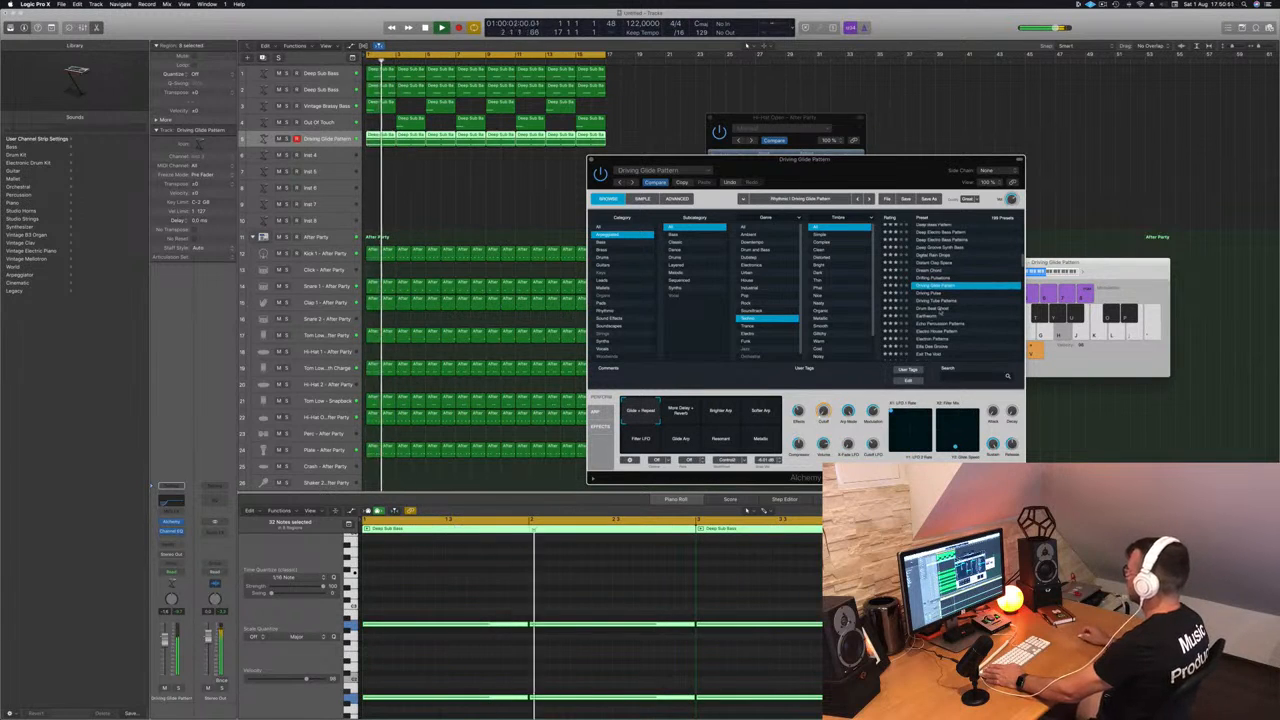
{"action": "left_click", "coordinate": [935, 316]}
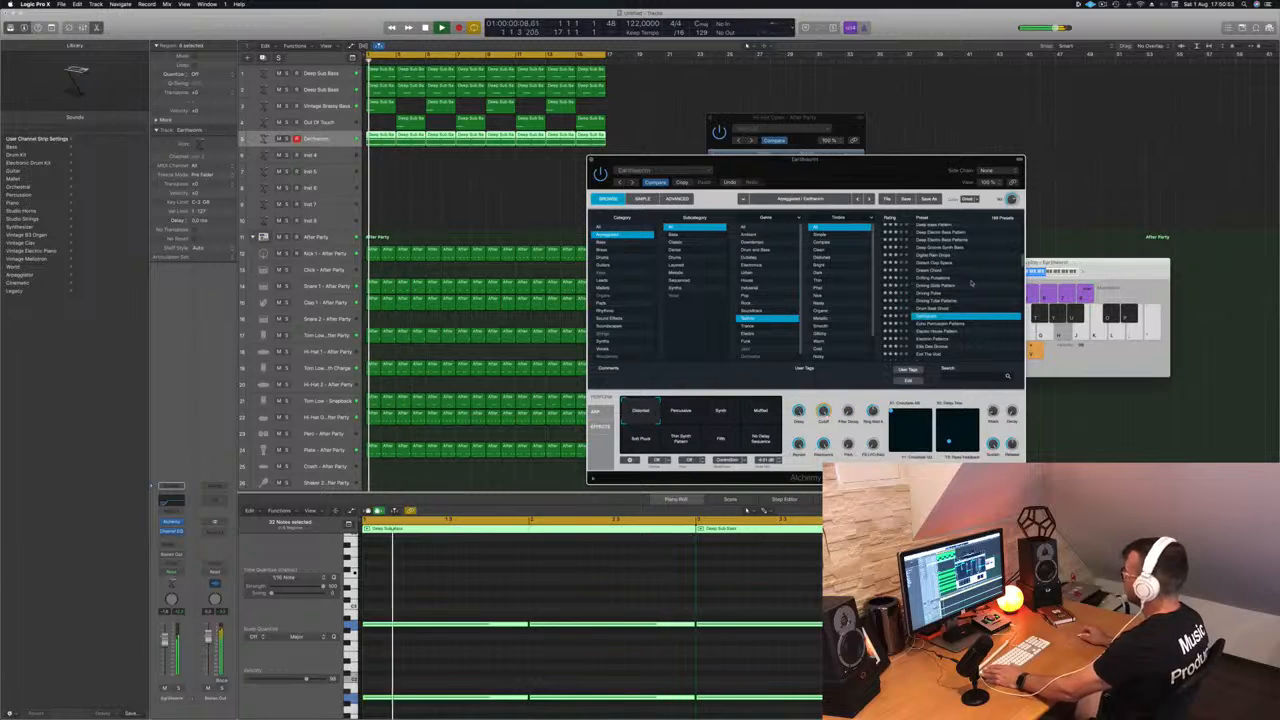
{"action": "scroll", "coordinate": [970, 290], "scroll_direction": "down", "scroll_amount": 5}
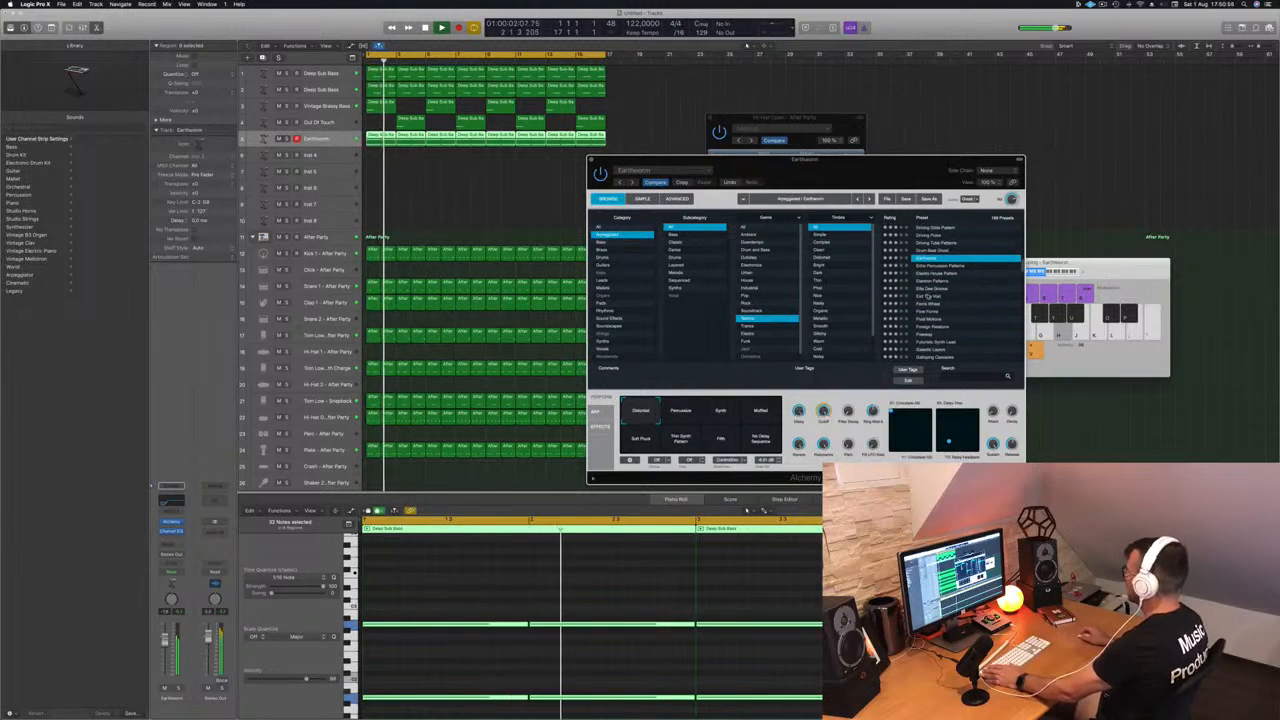
{"action": "left_click", "coordinate": [928, 296]}
{"action": "key", "text": "space"}
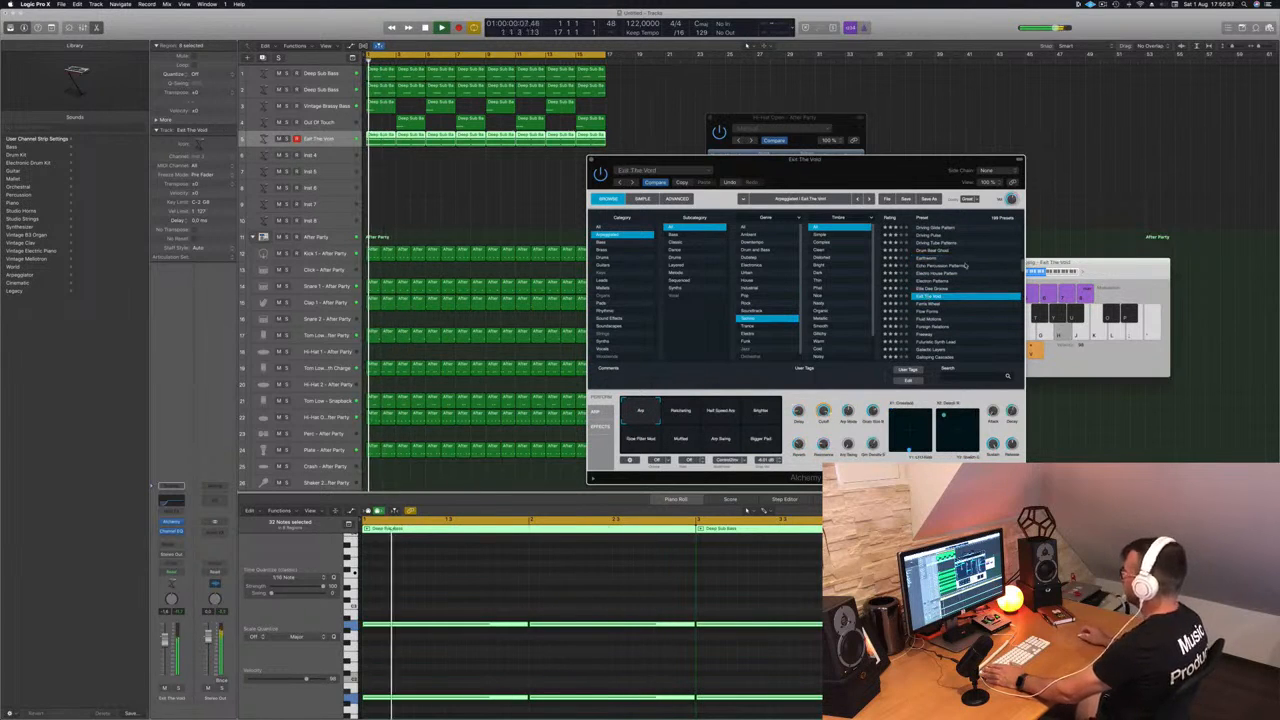
Step: Load the Ferris Wheel preset on the arp track, audition its variations, and blend the sound between Tight Synth and Lo-Fi
{"action": "left_click", "coordinate": [930, 304]}
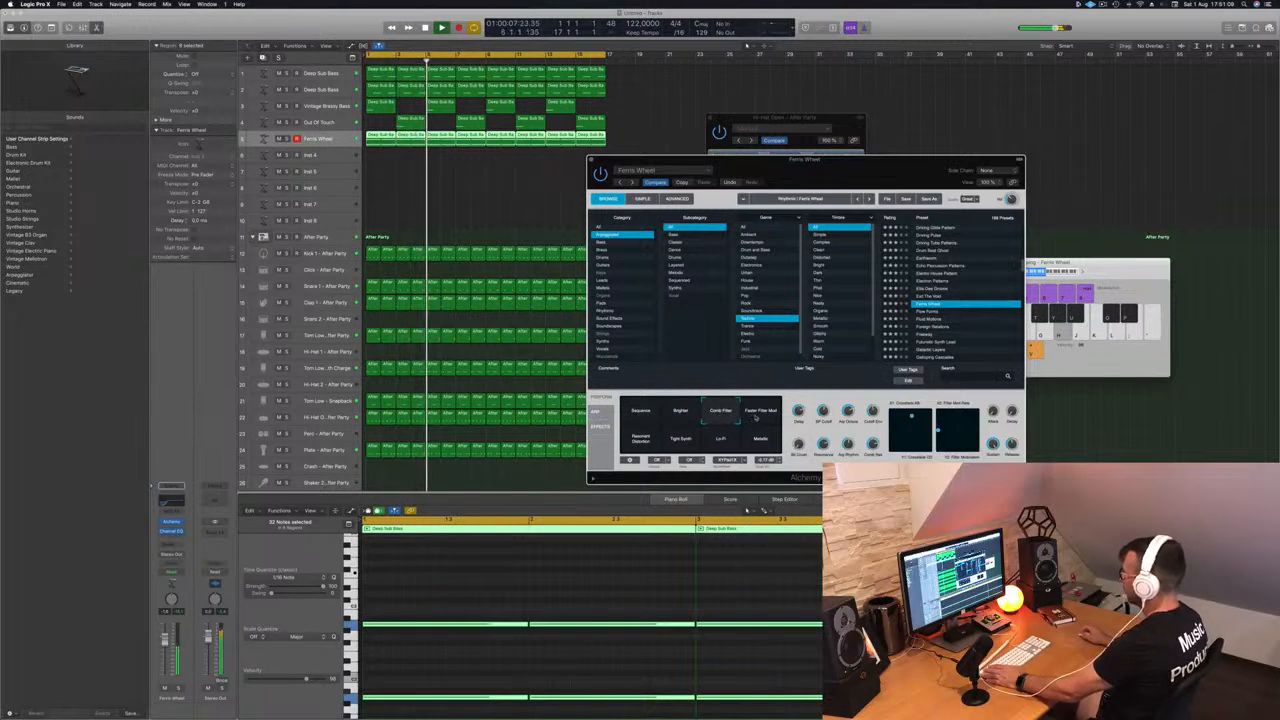
{"action": "left_click", "coordinate": [638, 440]}
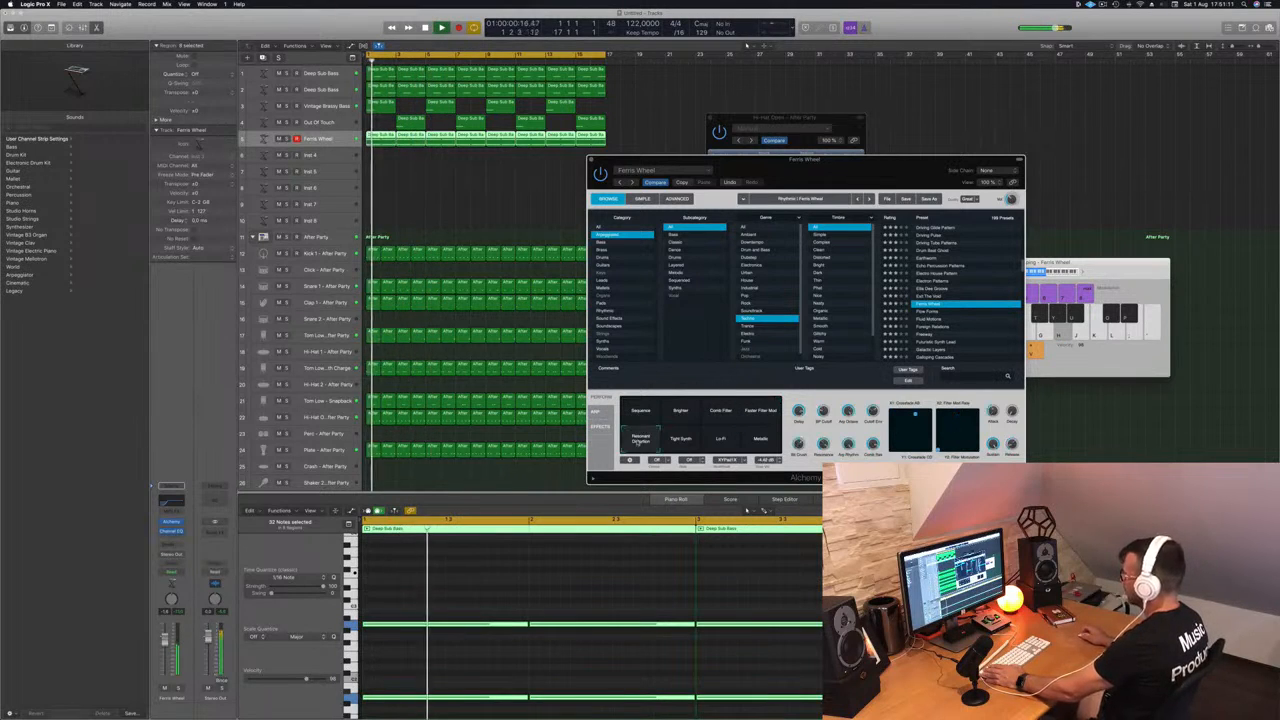
{"action": "left_click", "coordinate": [668, 444]}
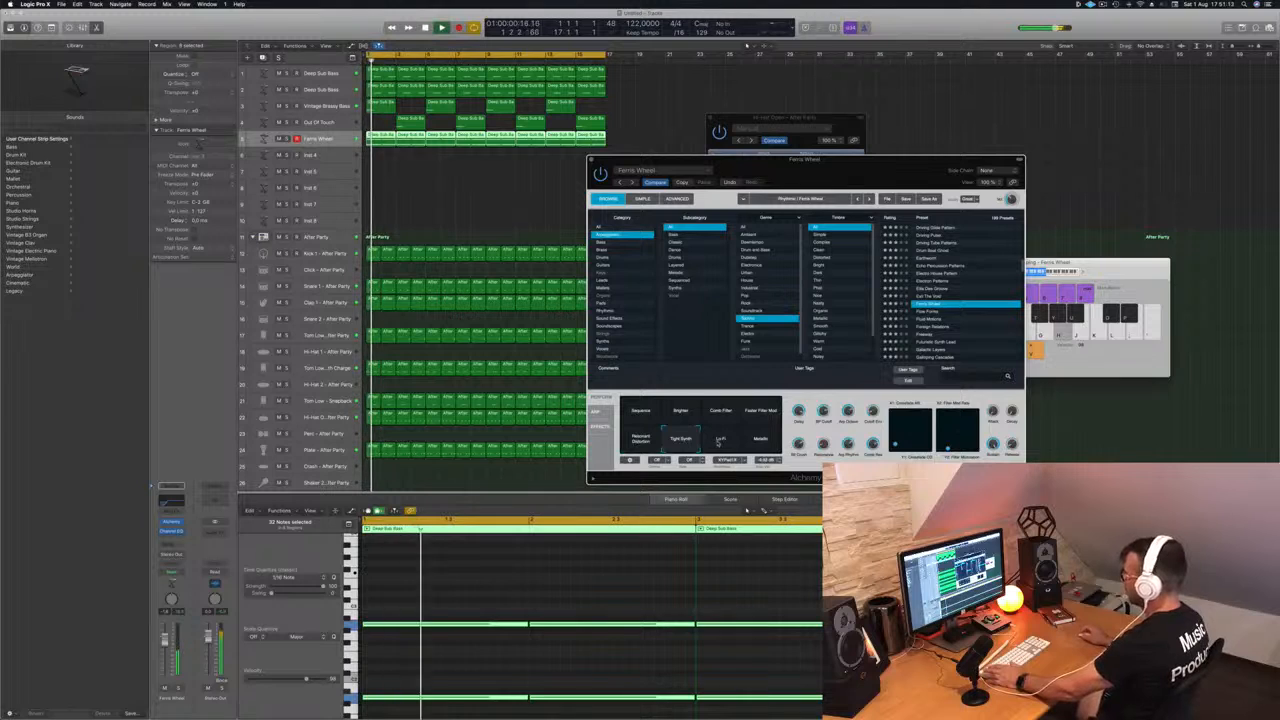
{"action": "left_click", "coordinate": [720, 440]}
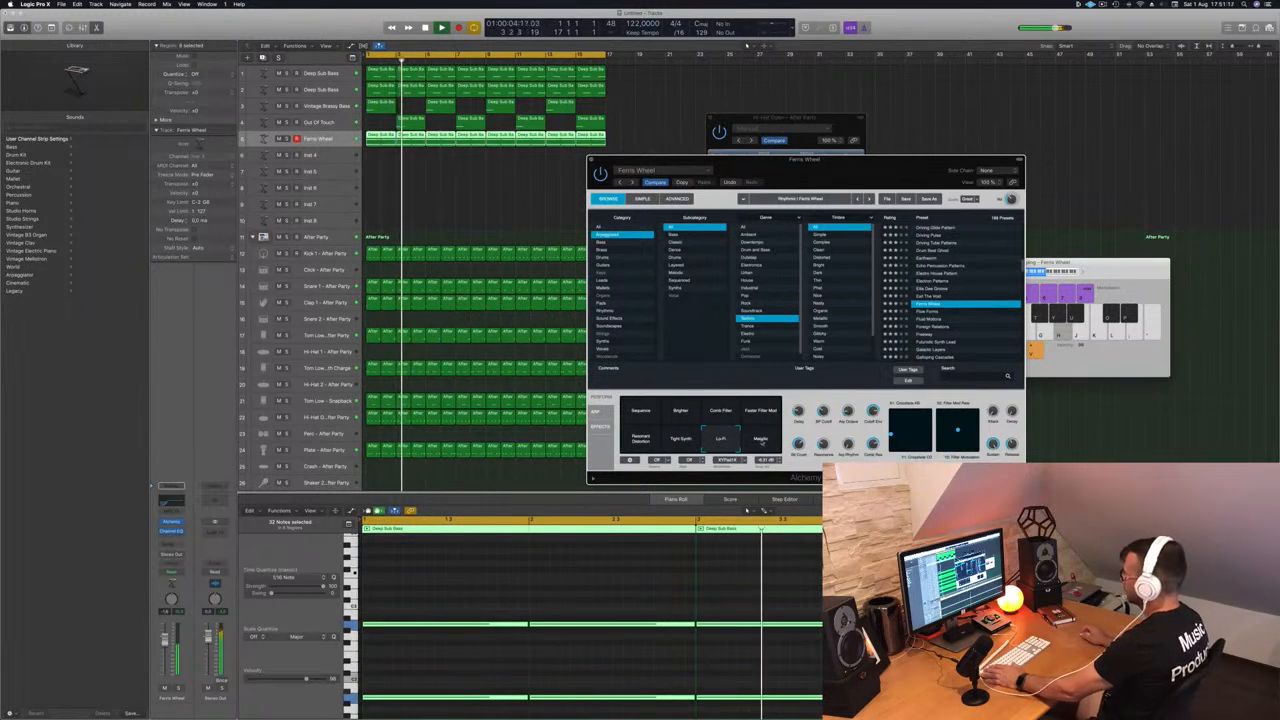
{"action": "left_click", "coordinate": [760, 440]}
{"action": "left_click", "coordinate": [733, 446]}
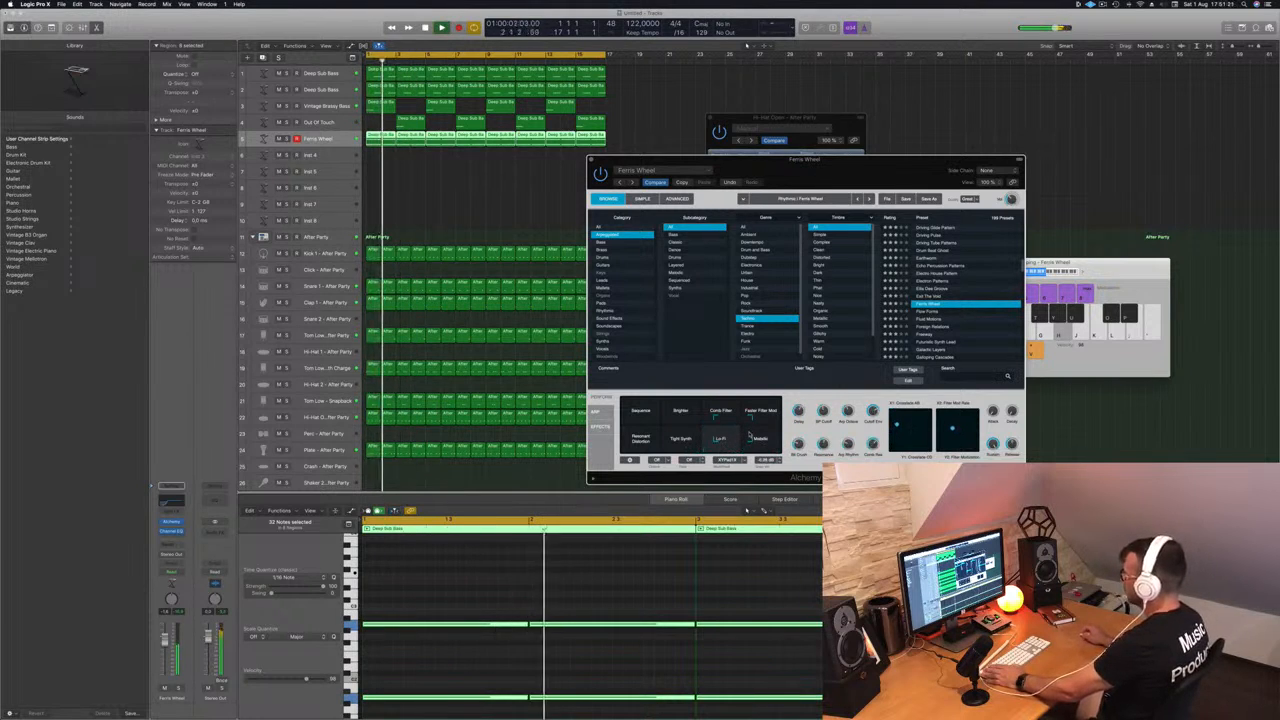
{"action": "left_click_drag", "start_coordinate": [750, 434], "coordinate": [726, 450]}
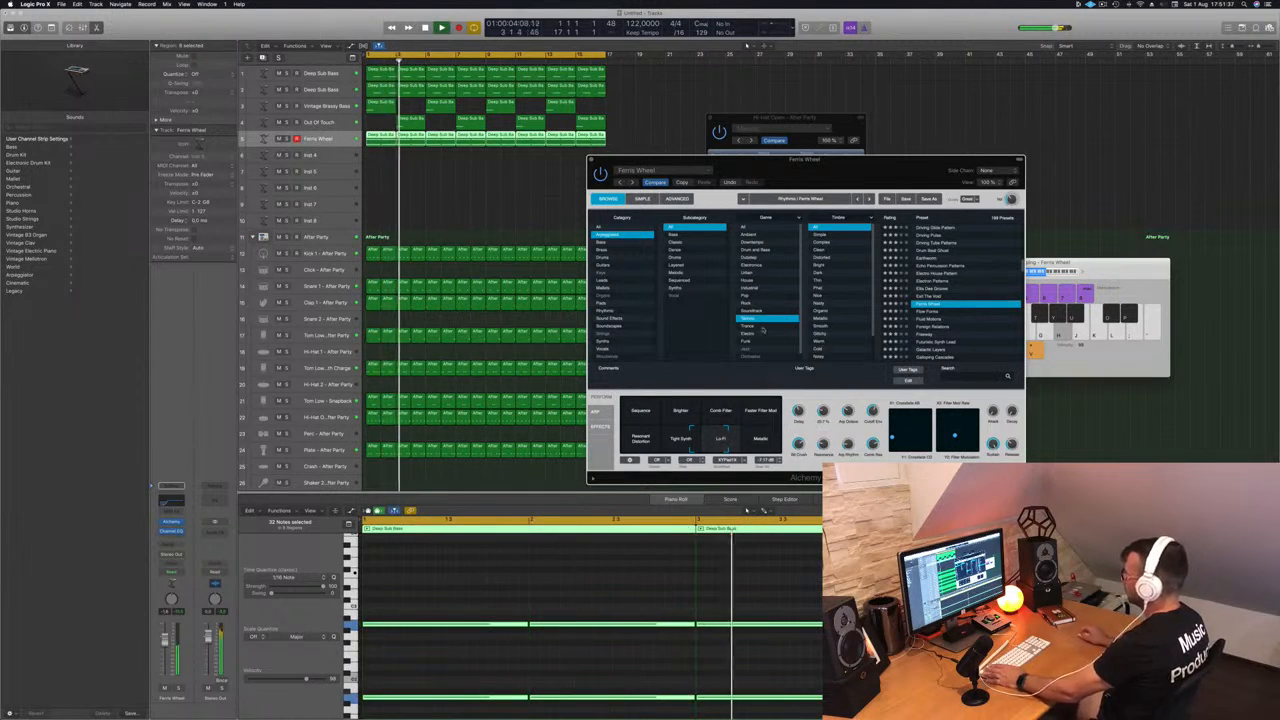
Step: Close the Alchemy window and save the project as a package in the Logic folder
{"action": "left_click", "coordinate": [591, 160]}
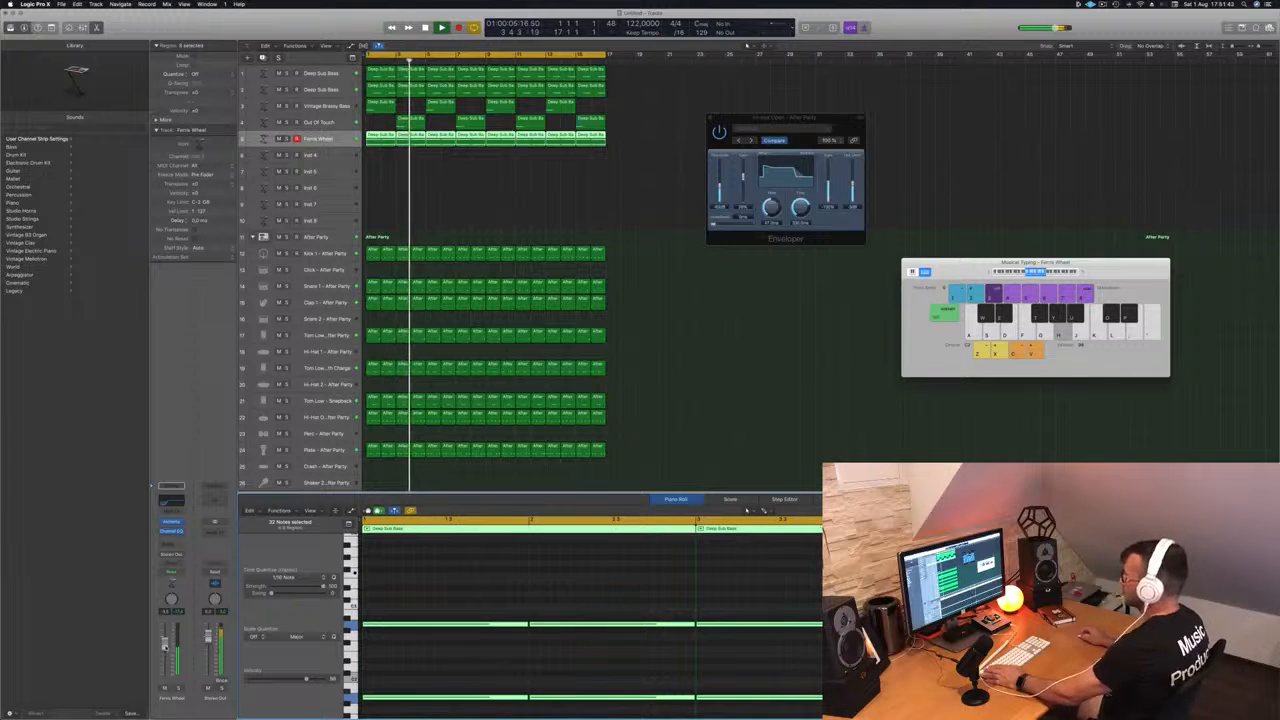
{"action": "left_click", "coordinate": [410, 176]}
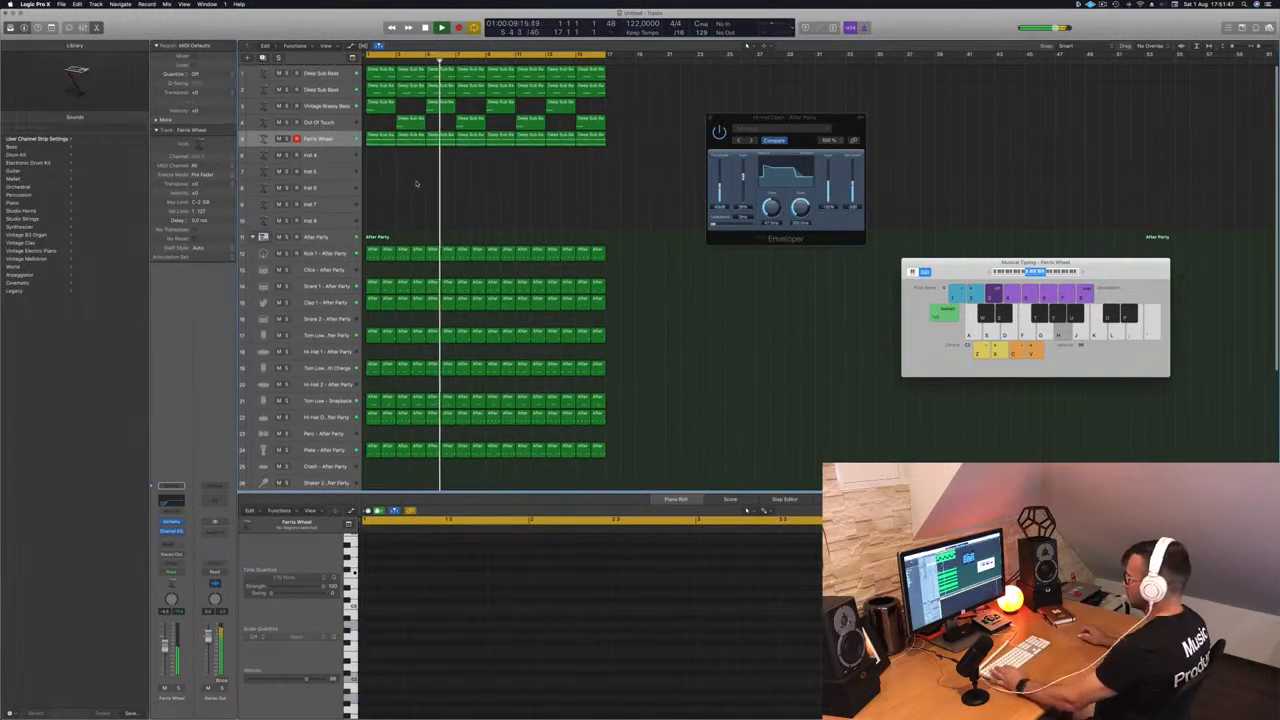
{"action": "key", "text": "super+s"}
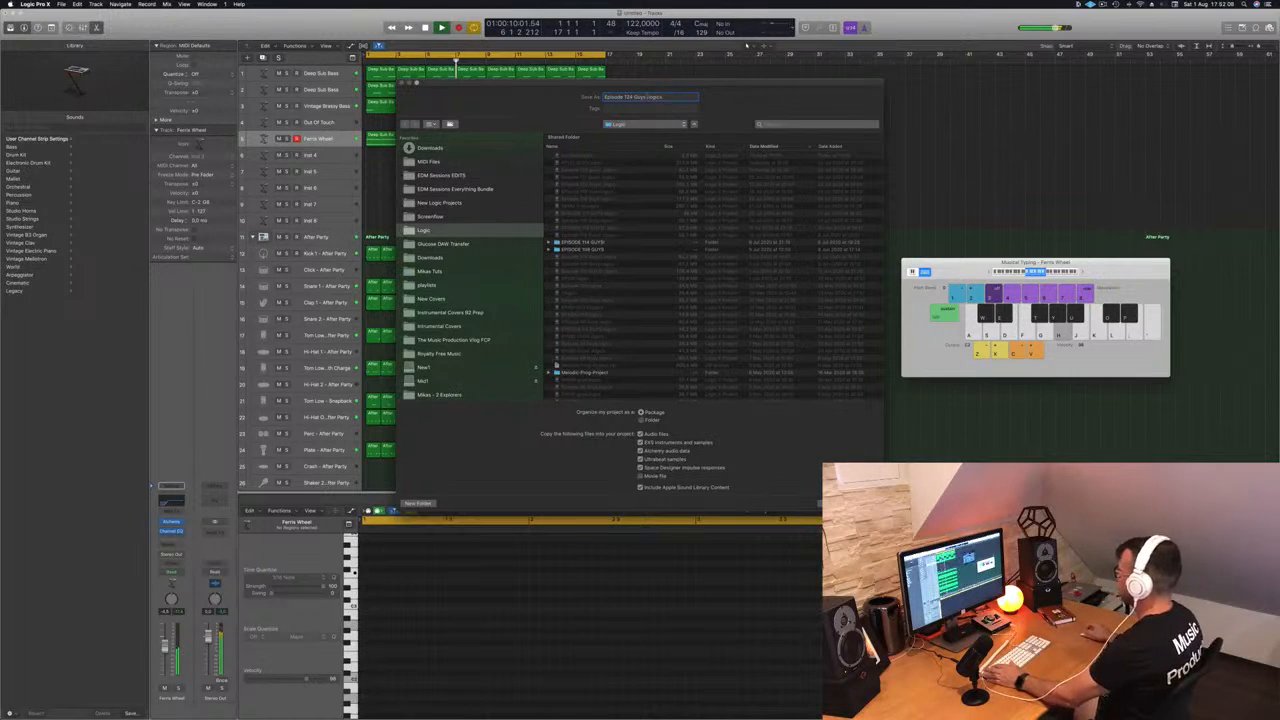
{"action": "key", "text": "Return"}
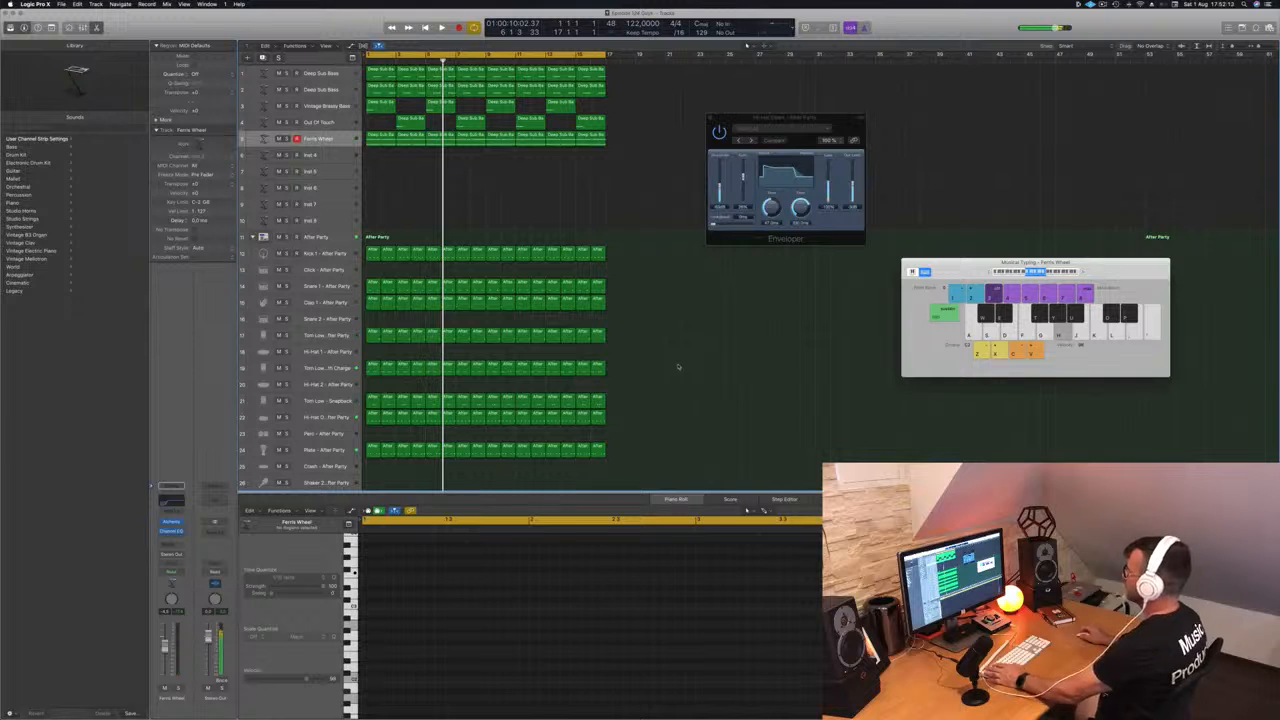
Step: Replay the arrangement from the beginning and listen to how the Ferris Wheel track fits with the other parts
{"action": "key", "text": "Return"}
{"action": "key", "text": "space"}
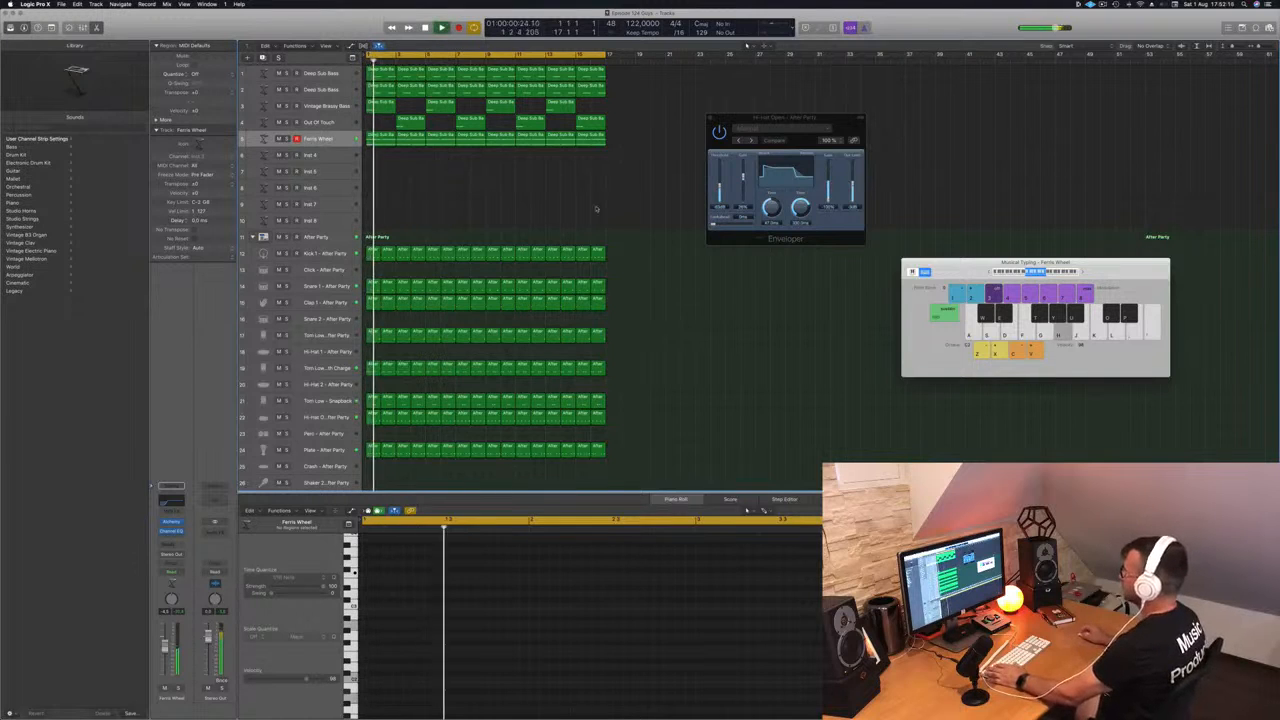
{"action": "key", "text": "Return"}
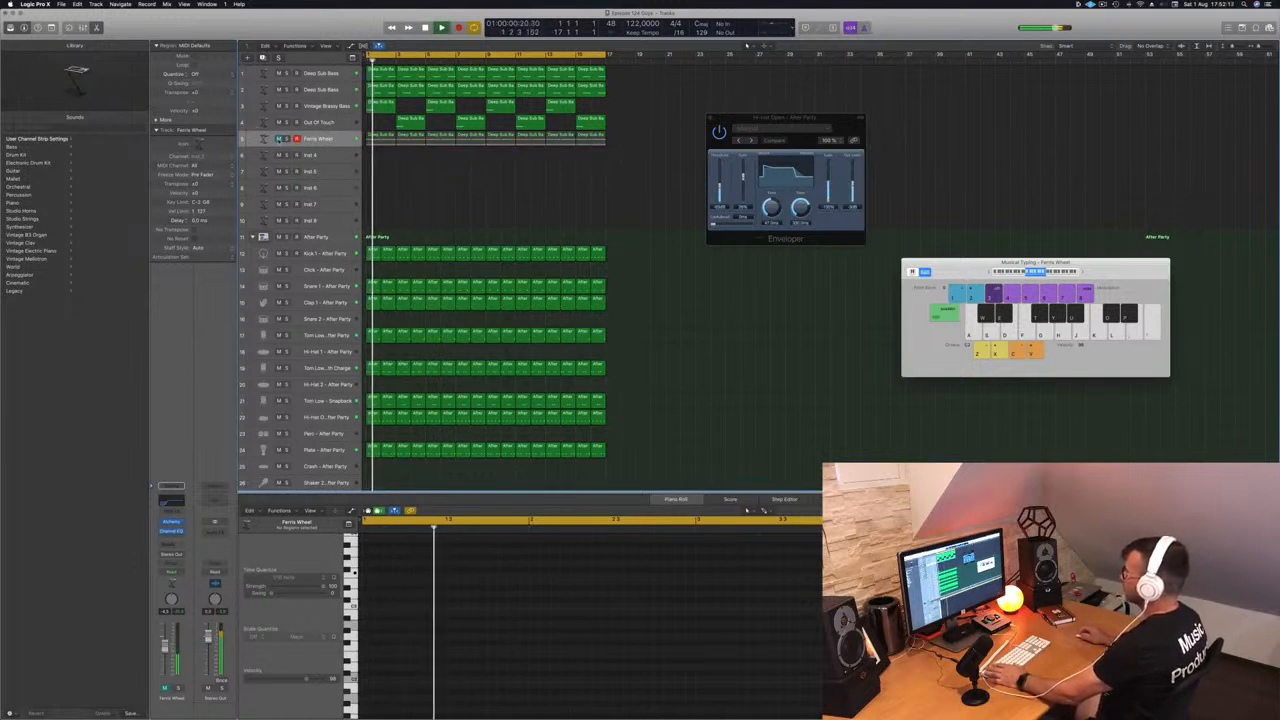
{"action": "key", "text": "Return"}
{"action": "left_click", "coordinate": [337, 139]}
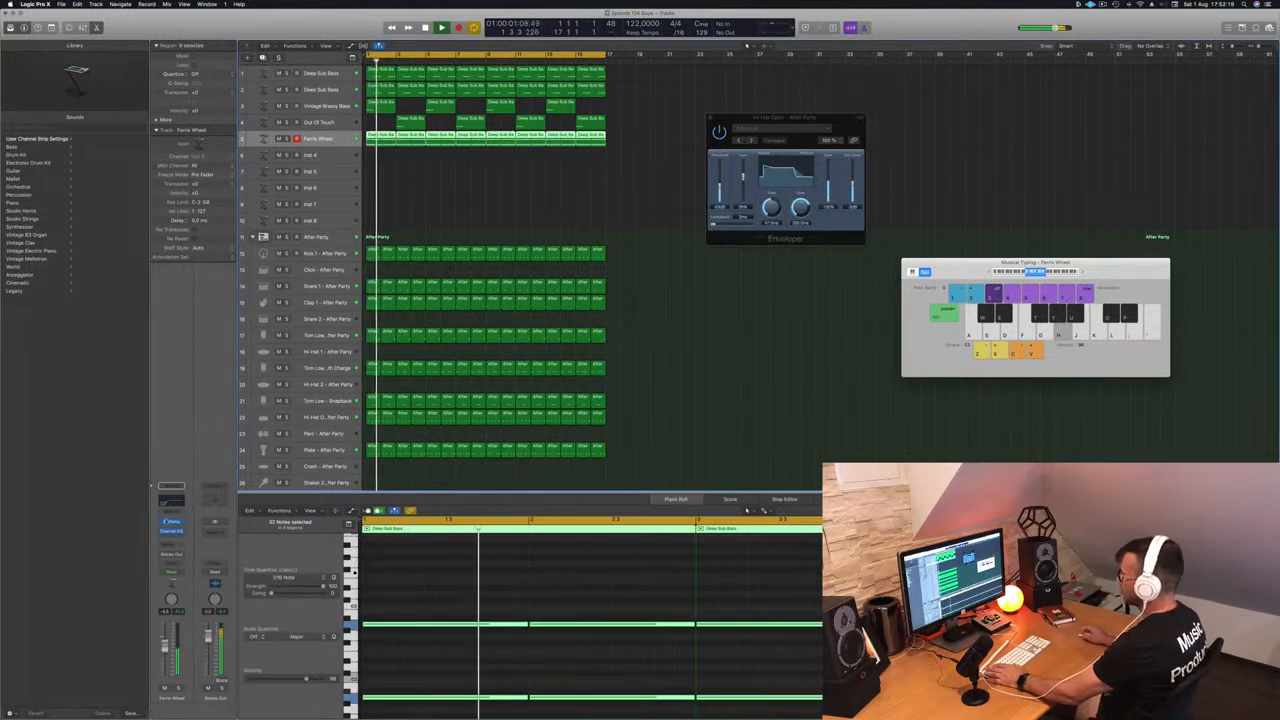
Step: Check the Ferris Wheel sound in its Alchemy window during playback, close the window and deselect the track's regions
{"action": "left_click", "coordinate": [172, 523]}
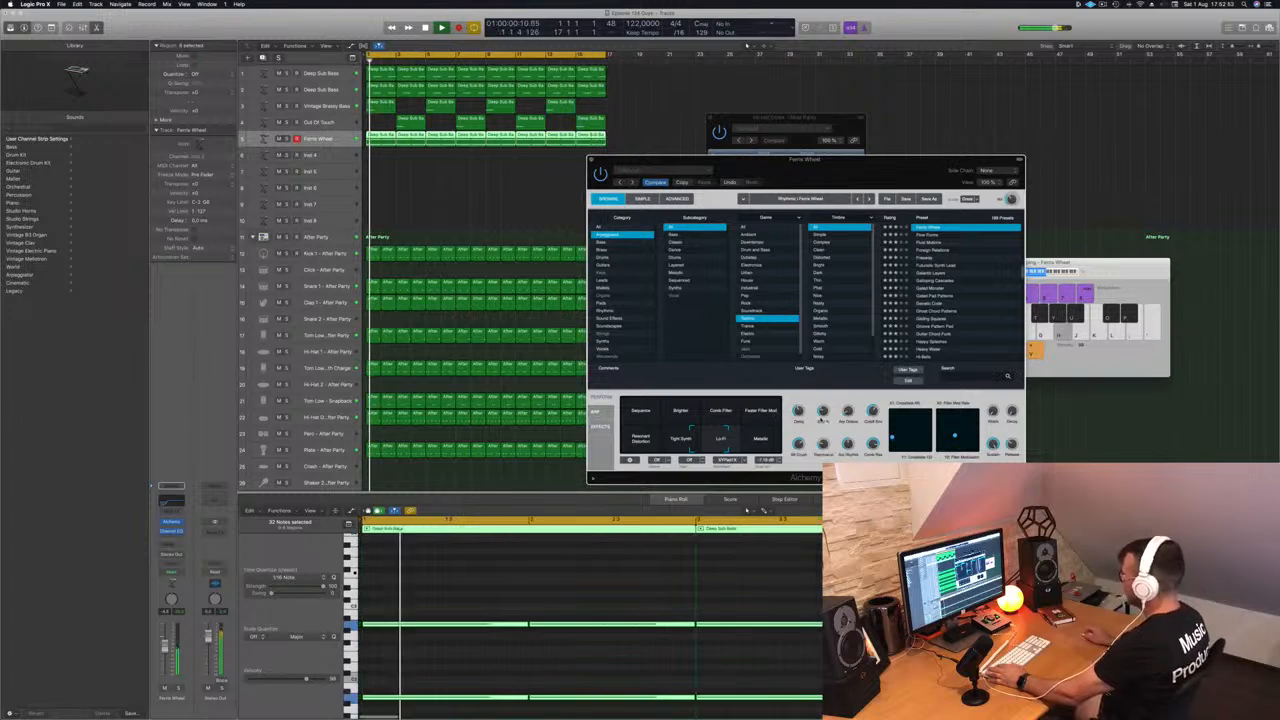
{"action": "left_click", "coordinate": [591, 160]}
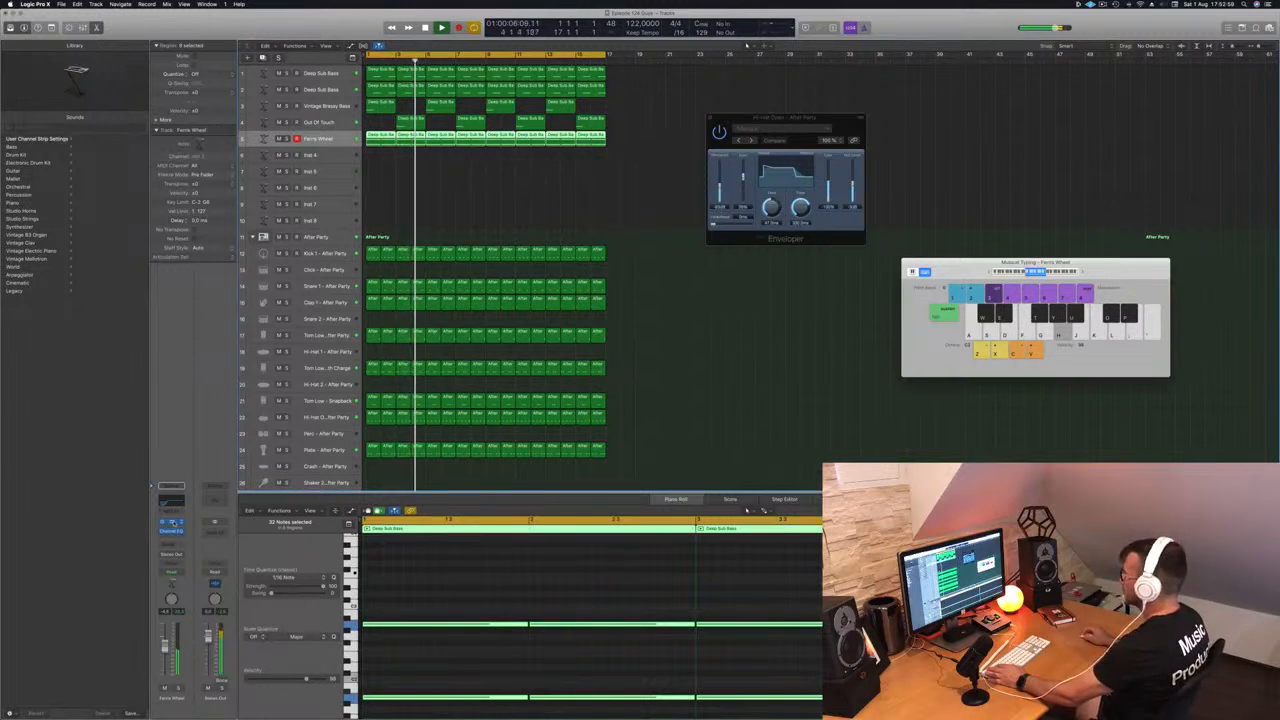
{"action": "left_click", "coordinate": [171, 521]}
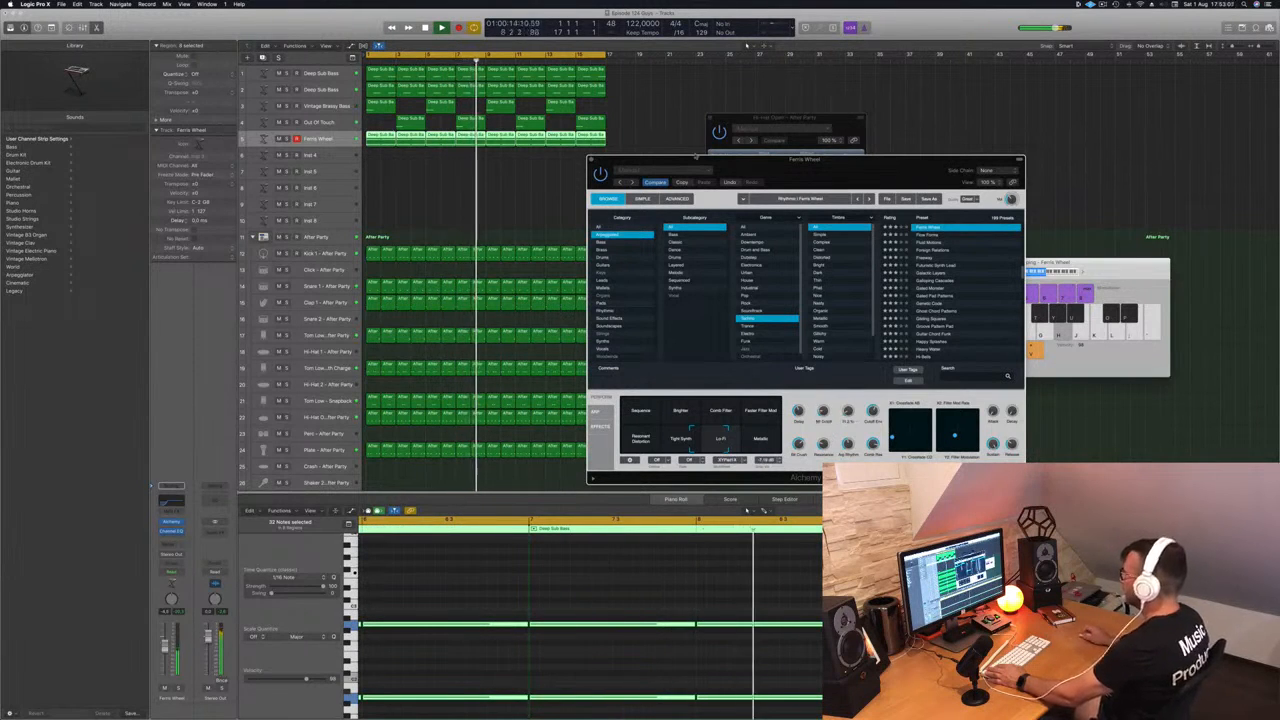
{"action": "left_click", "coordinate": [591, 160]}
{"action": "left_click", "coordinate": [508, 200]}
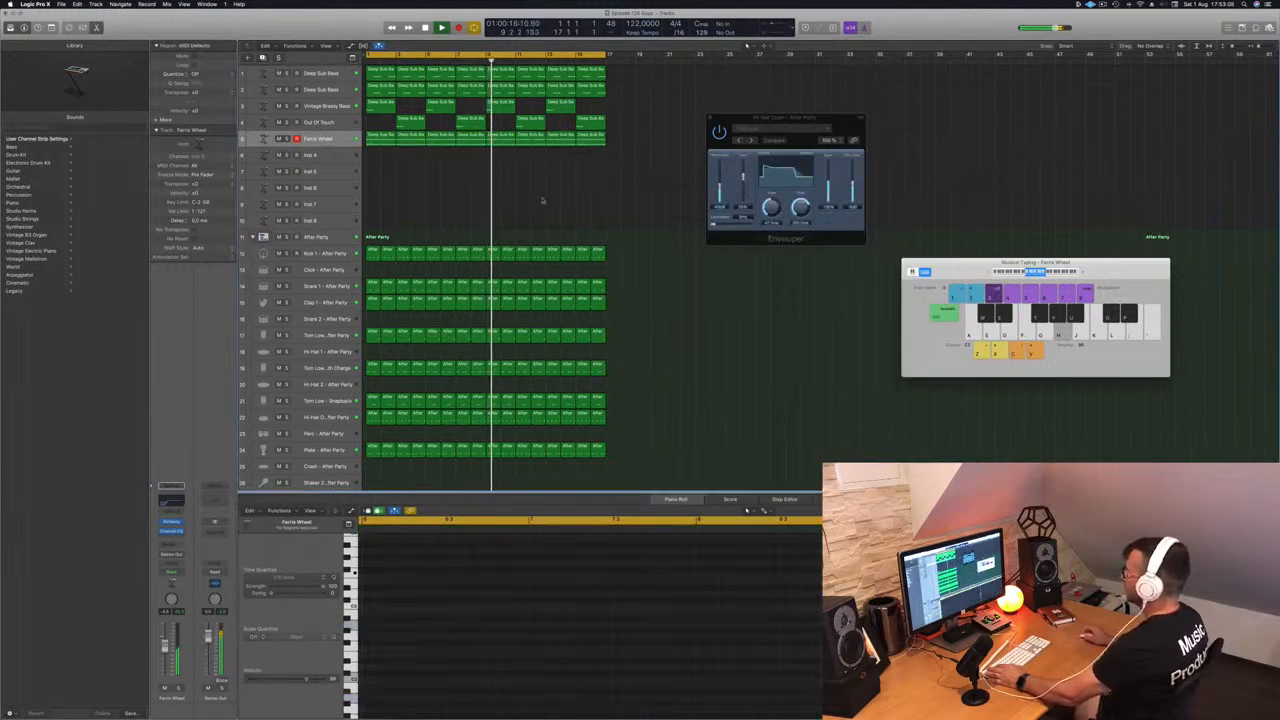
Step: Open Alchemy on the Inst 4 track, load the 90s Dance Loop preset from the Rhythmic category and test it with a note
{"action": "left_click", "coordinate": [308, 155]}
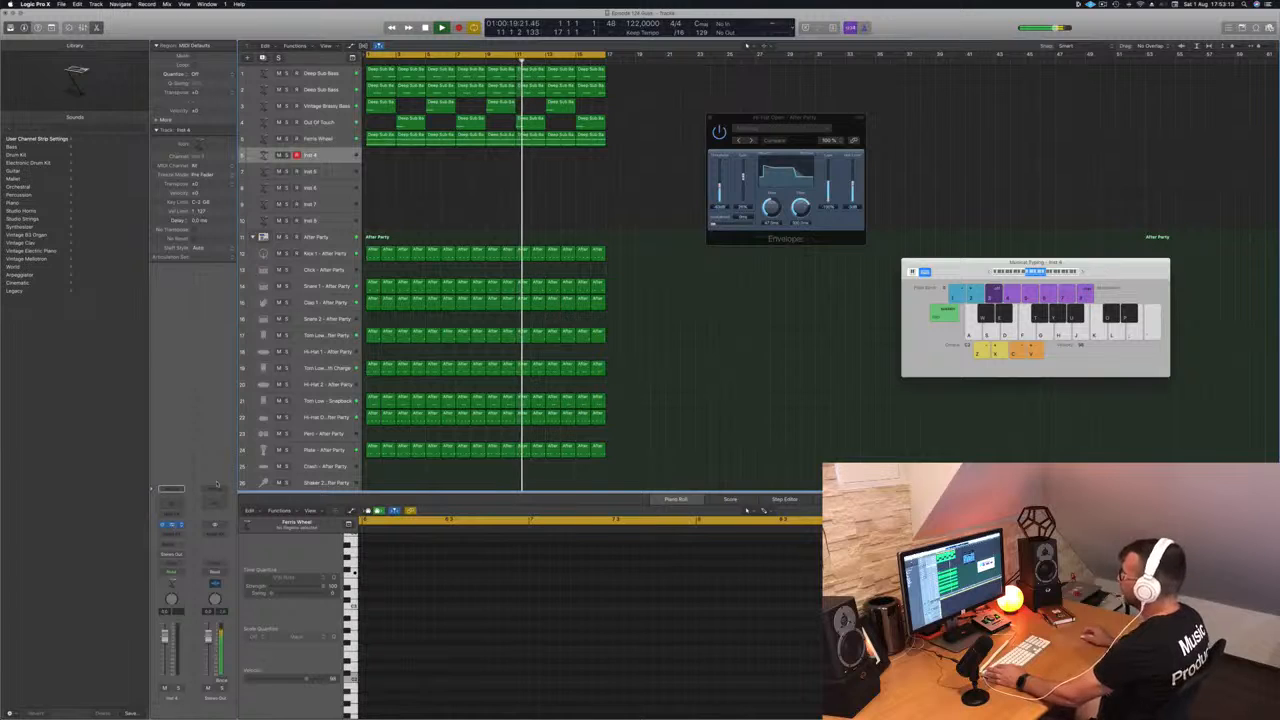
{"action": "left_click", "coordinate": [171, 524]}
{"action": "left_click_drag", "start_coordinate": [119, 20], "coordinate": [612, 72]}
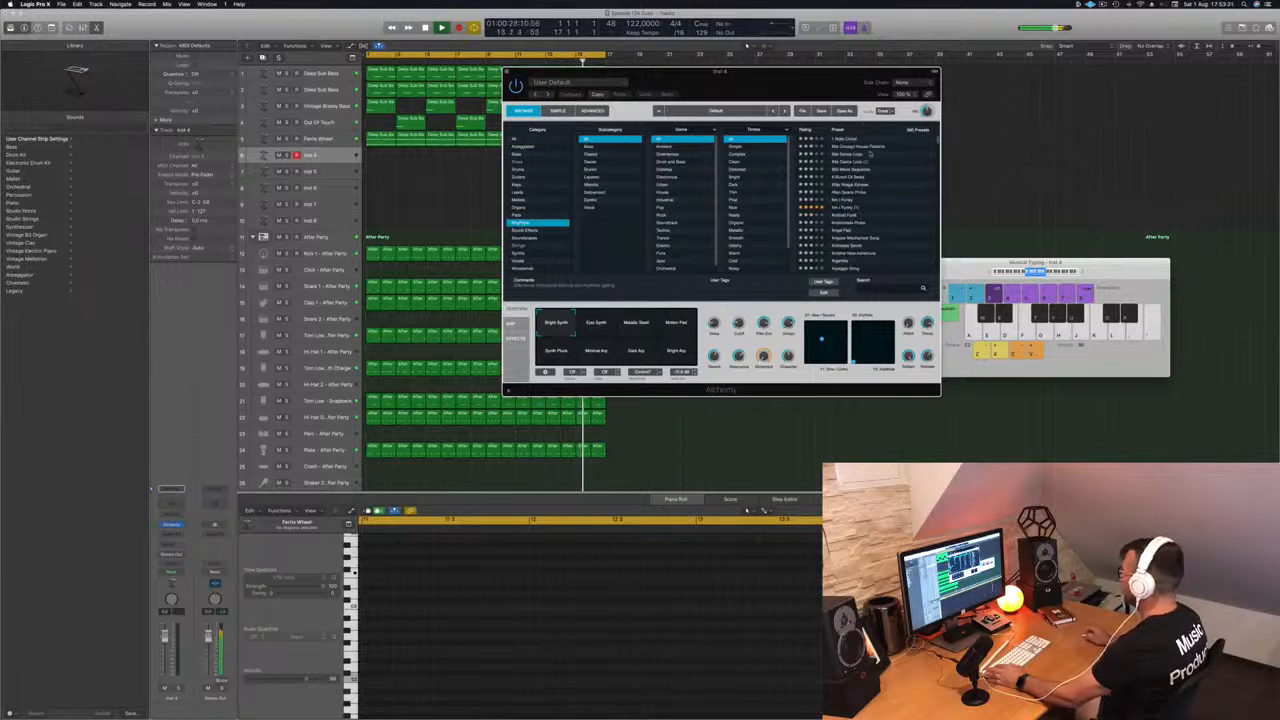
{"action": "left_click", "coordinate": [846, 156]}
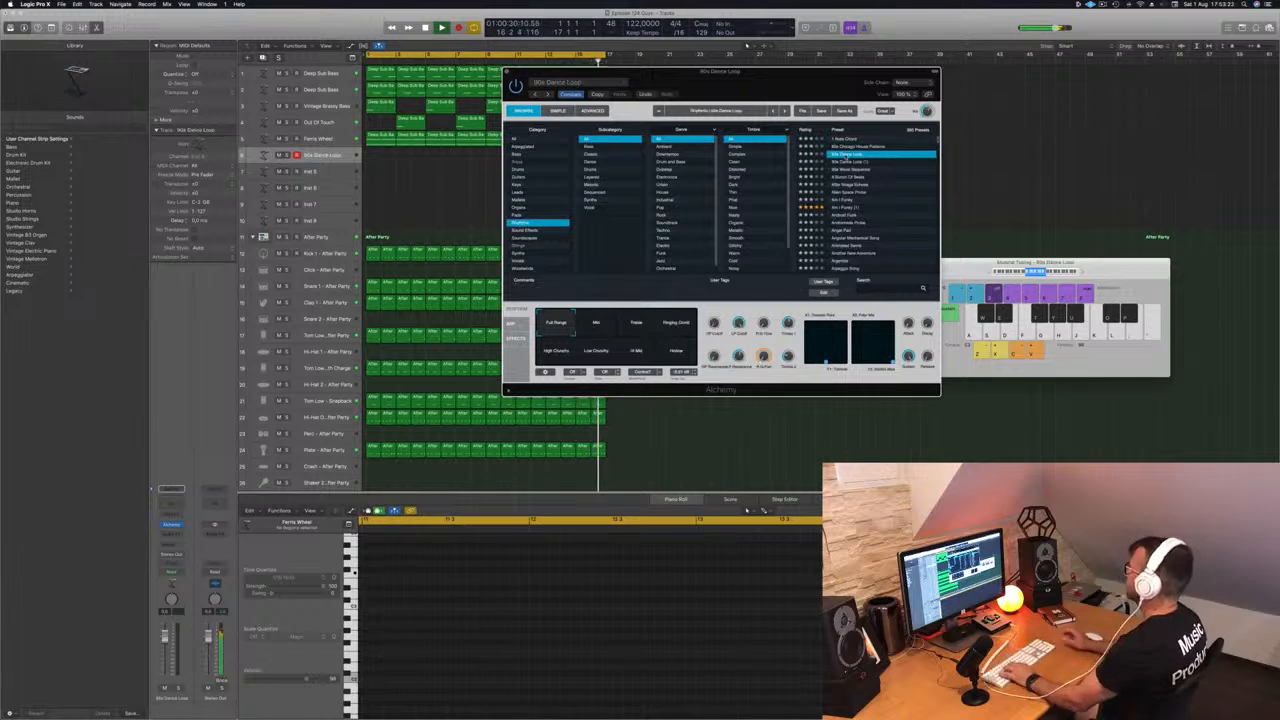
{"action": "key", "text": "h"}
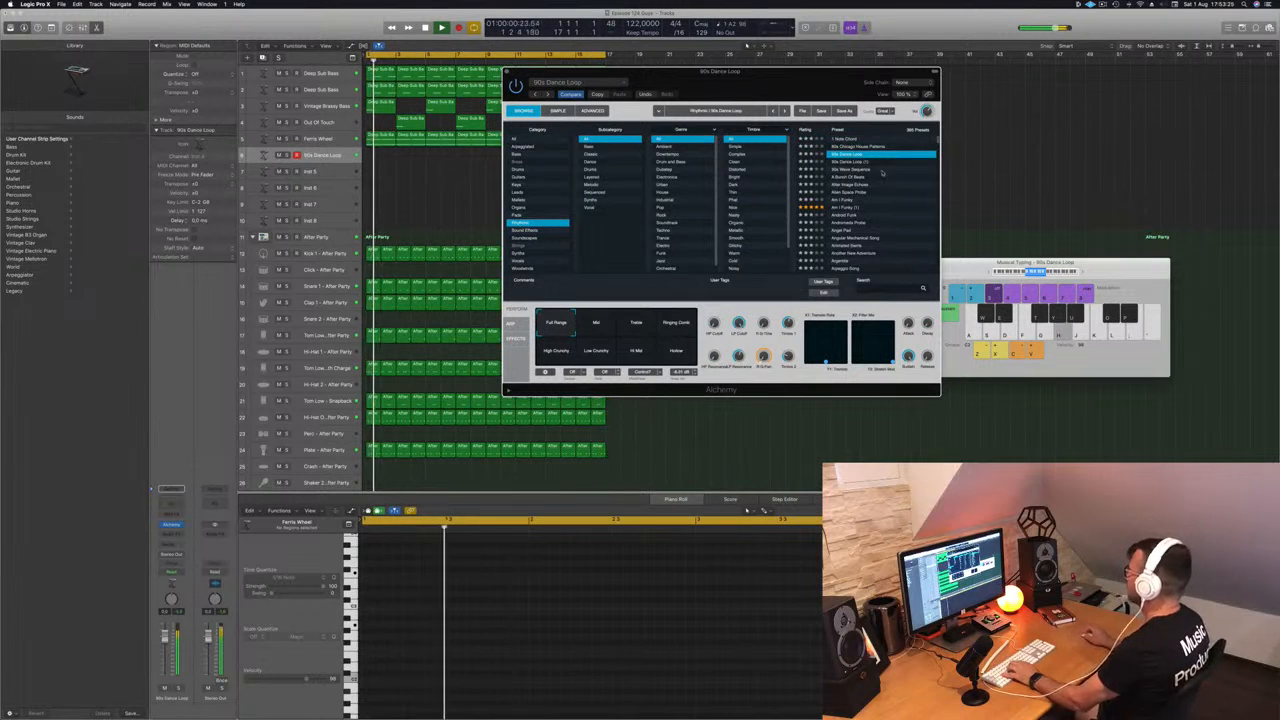
Step: Load the 1 Note Chord preset, try it with a few notes and shift the musical typing range one octave higher
{"action": "left_click", "coordinate": [843, 139]}
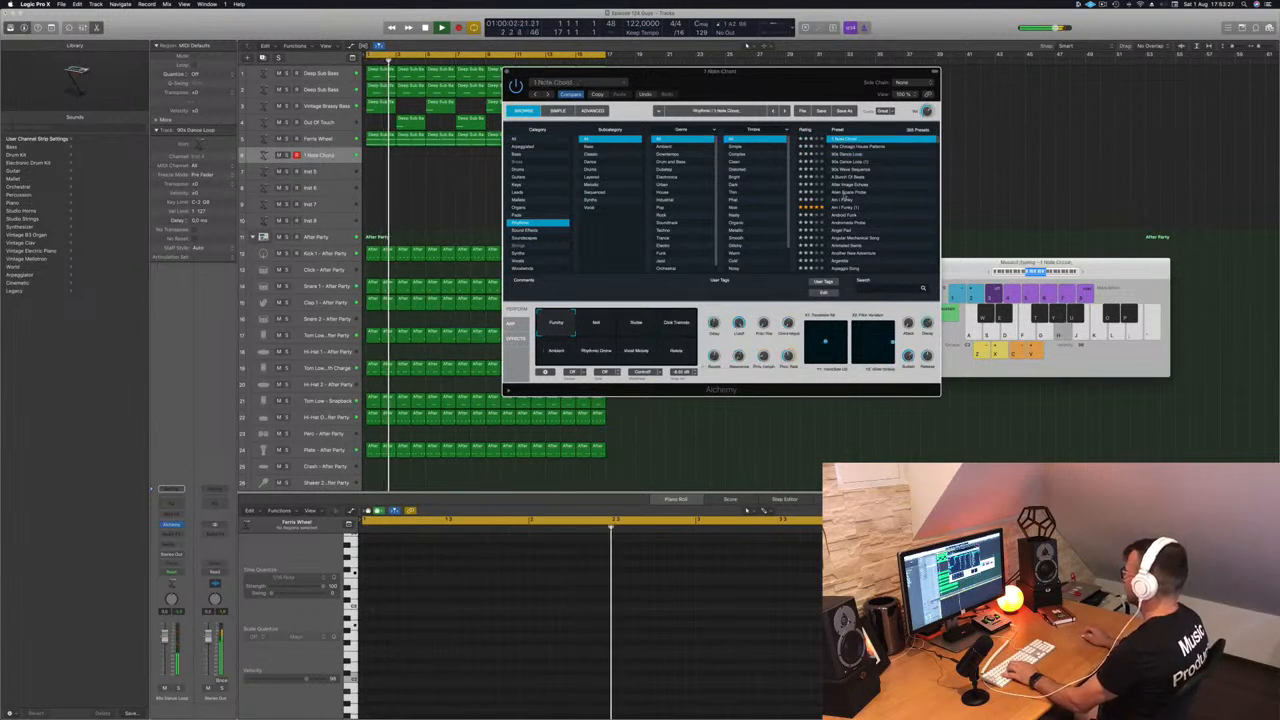
{"action": "key", "text": "f"}
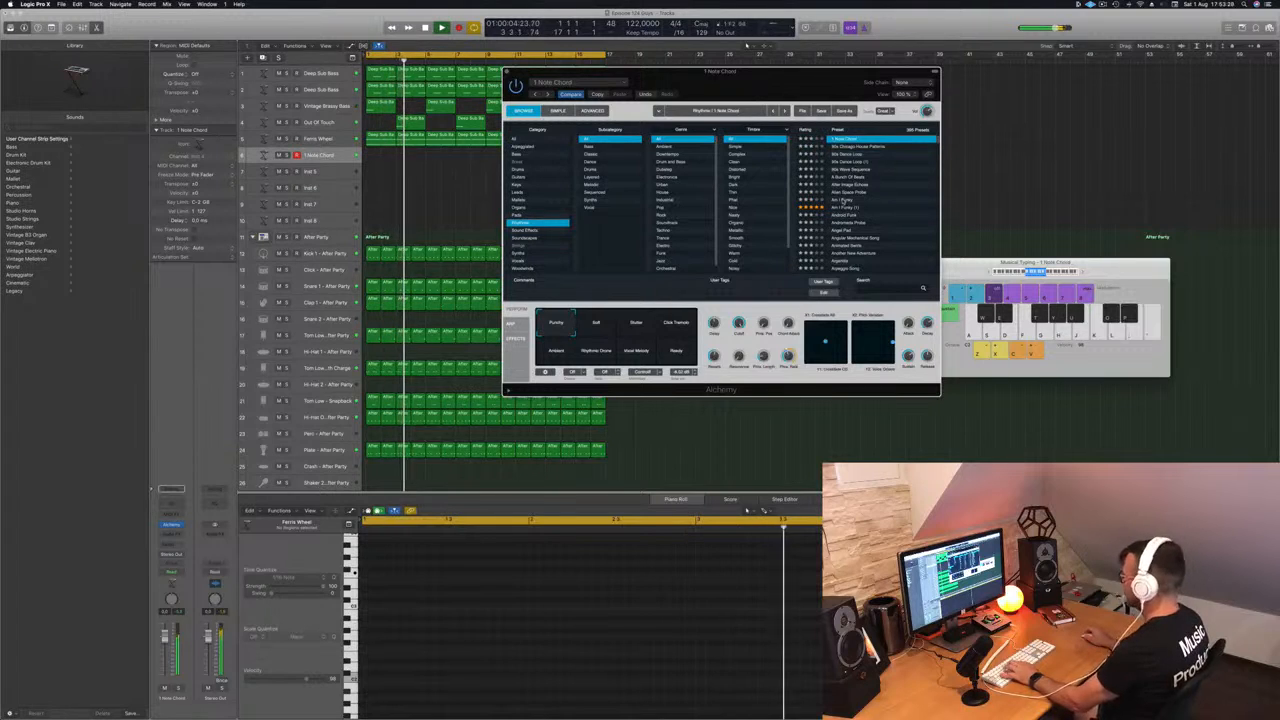
{"action": "key", "text": "apostrophe"}
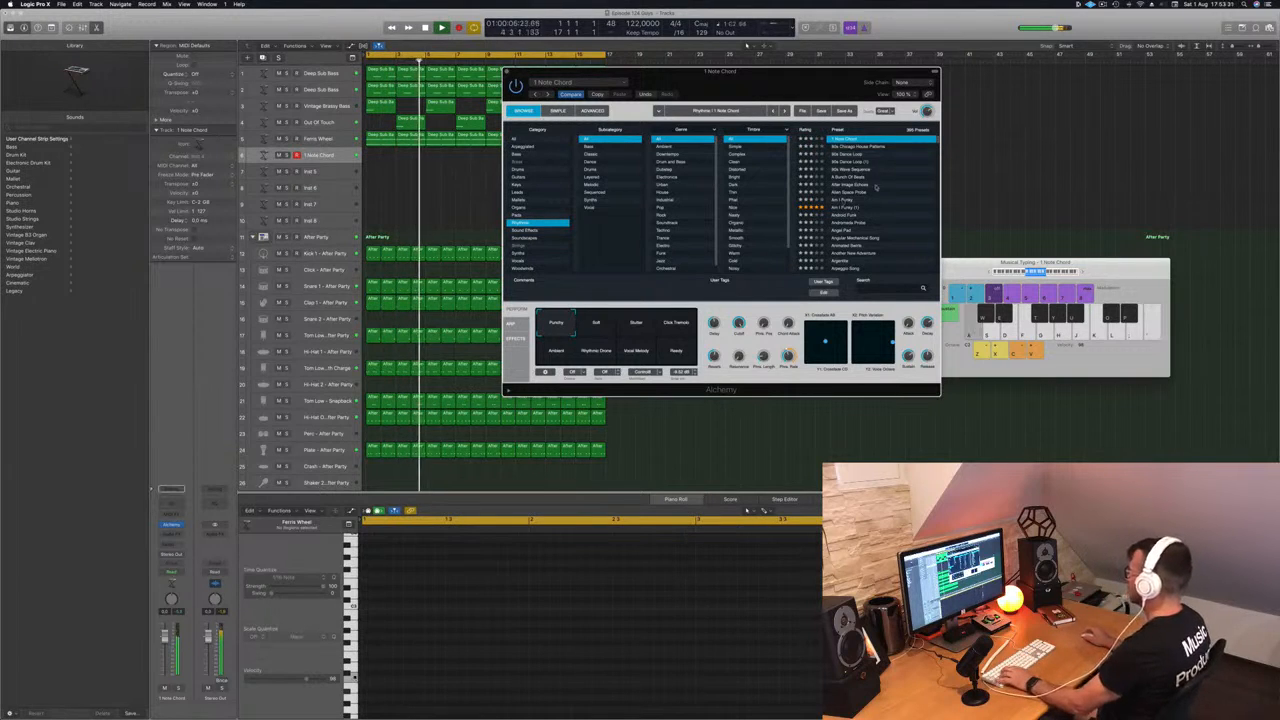
{"action": "left_click", "coordinate": [1084, 275]}
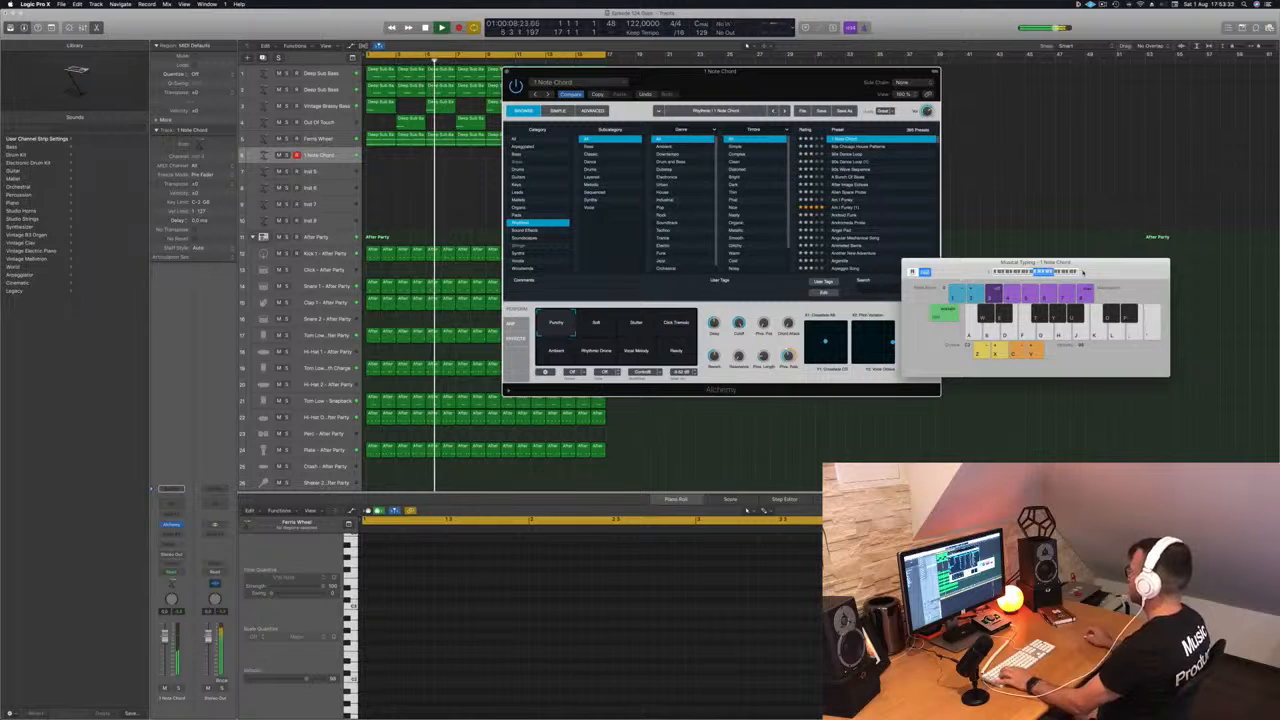
Step: Audition the 1 Note Chord variations against the playing arrangement, from Soft and Click Tremolo through Vocal Melody
{"action": "left_click", "coordinate": [607, 323]}
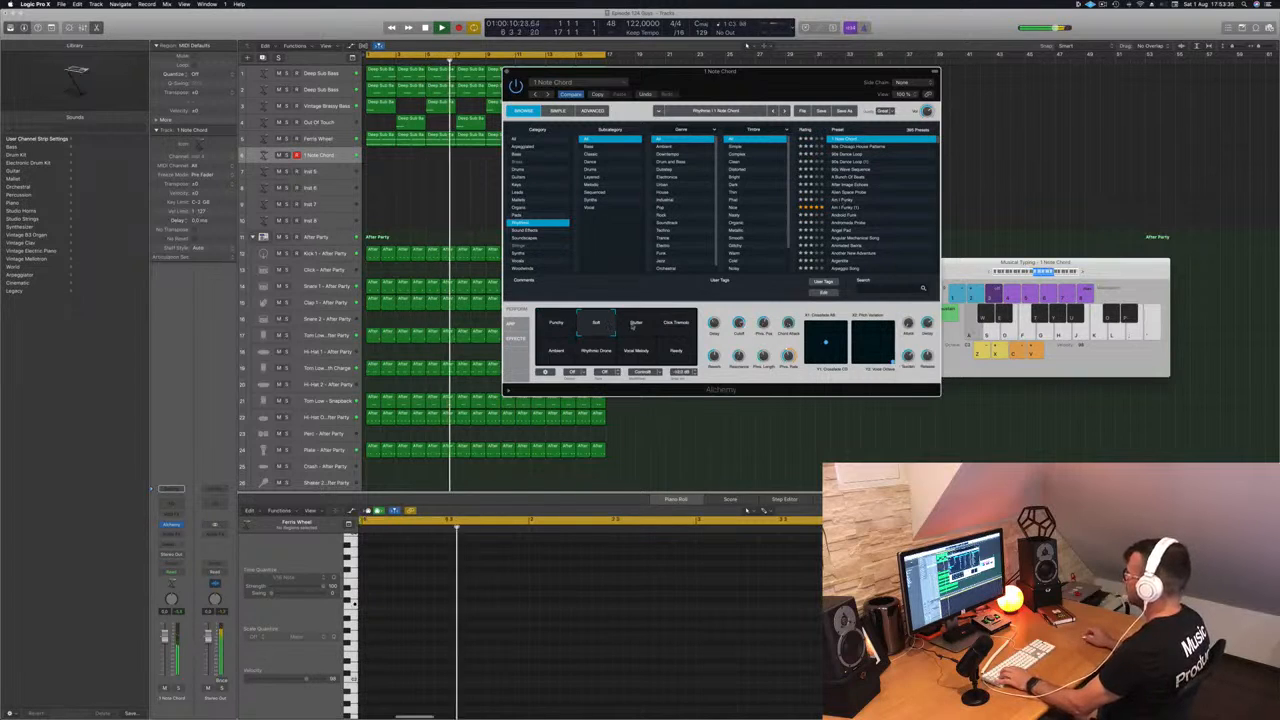
{"action": "left_click", "coordinate": [636, 323]}
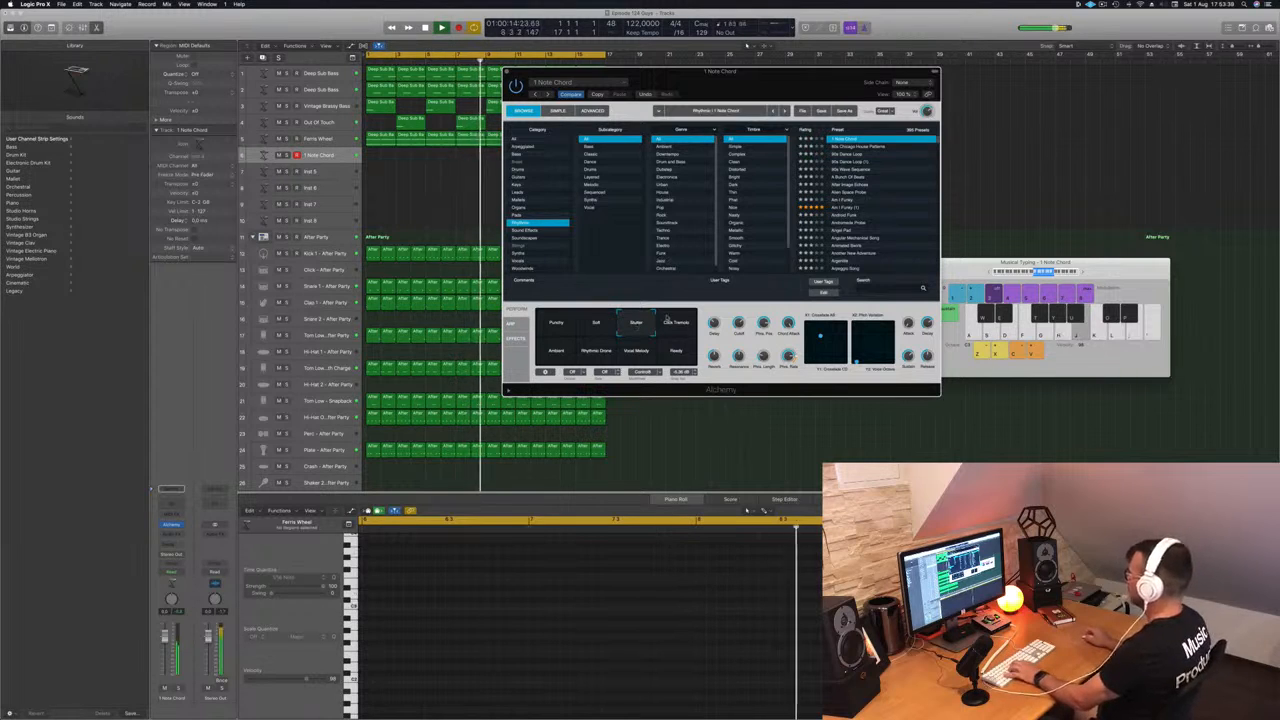
{"action": "left_click", "coordinate": [672, 322]}
{"action": "key", "text": "g"}
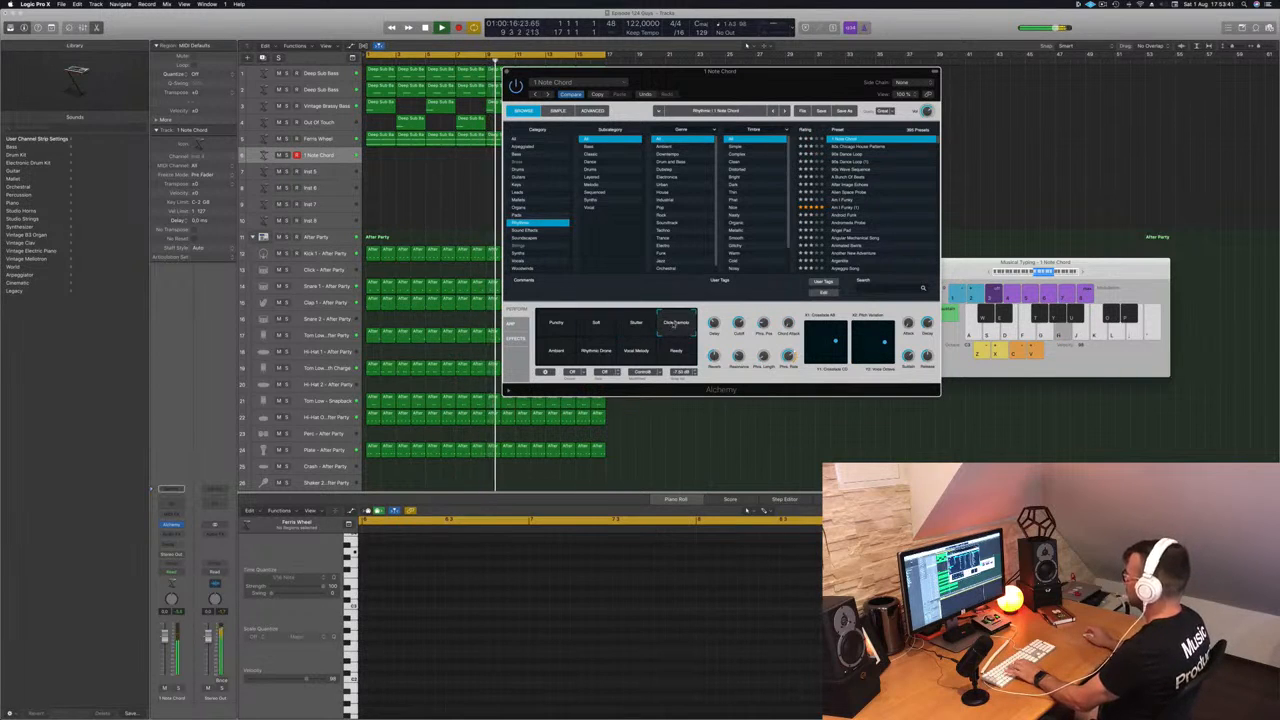
{"action": "left_click", "coordinate": [676, 349]}
{"action": "left_click", "coordinate": [564, 350]}
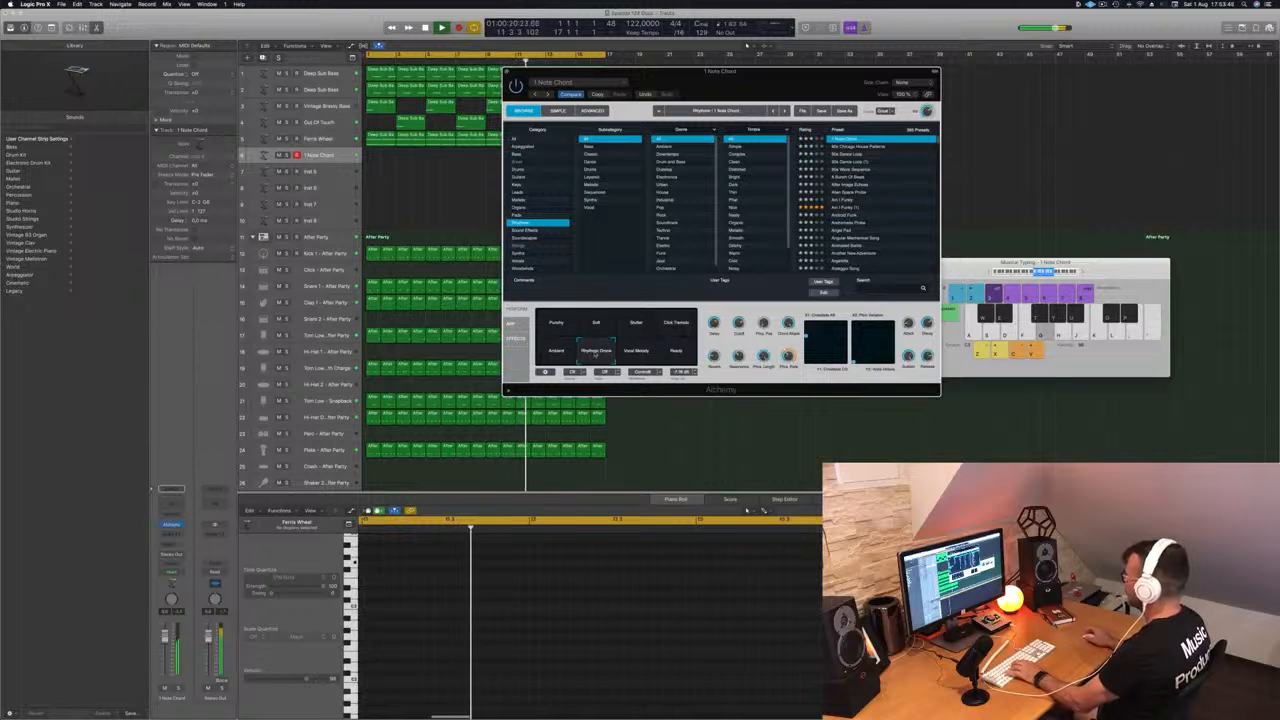
{"action": "left_click", "coordinate": [643, 356]}
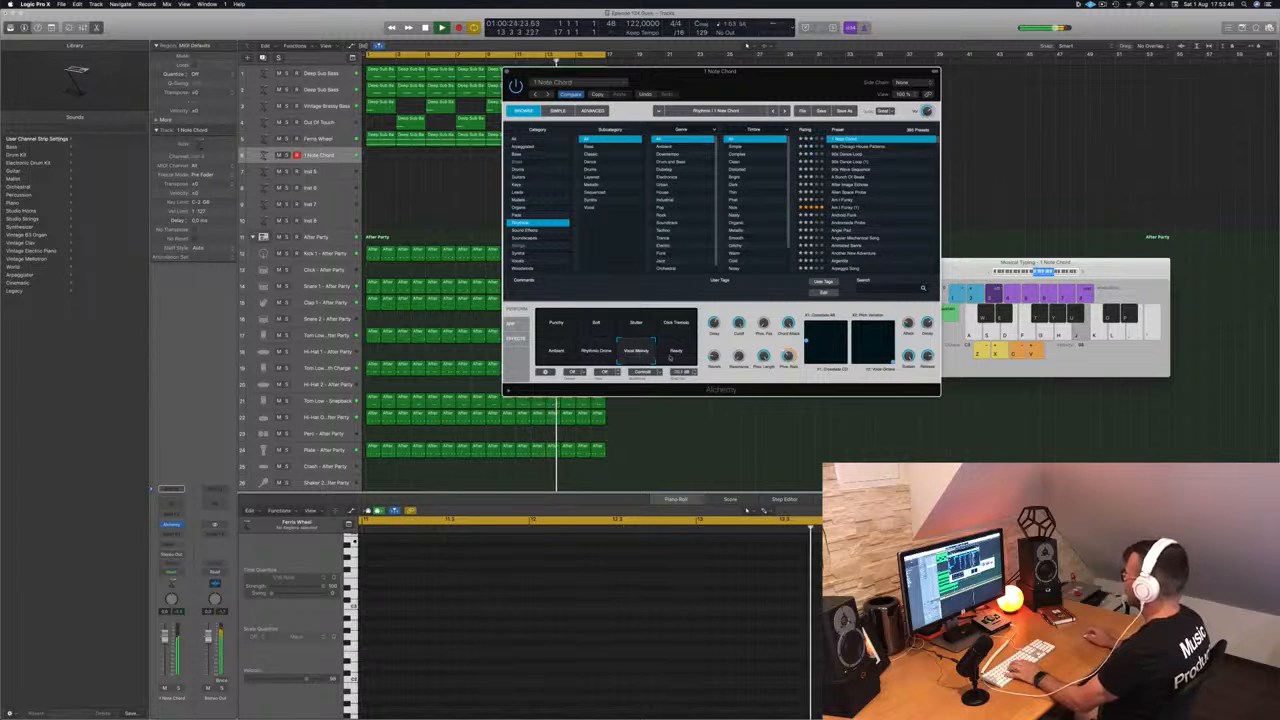
{"action": "left_click", "coordinate": [669, 358]}
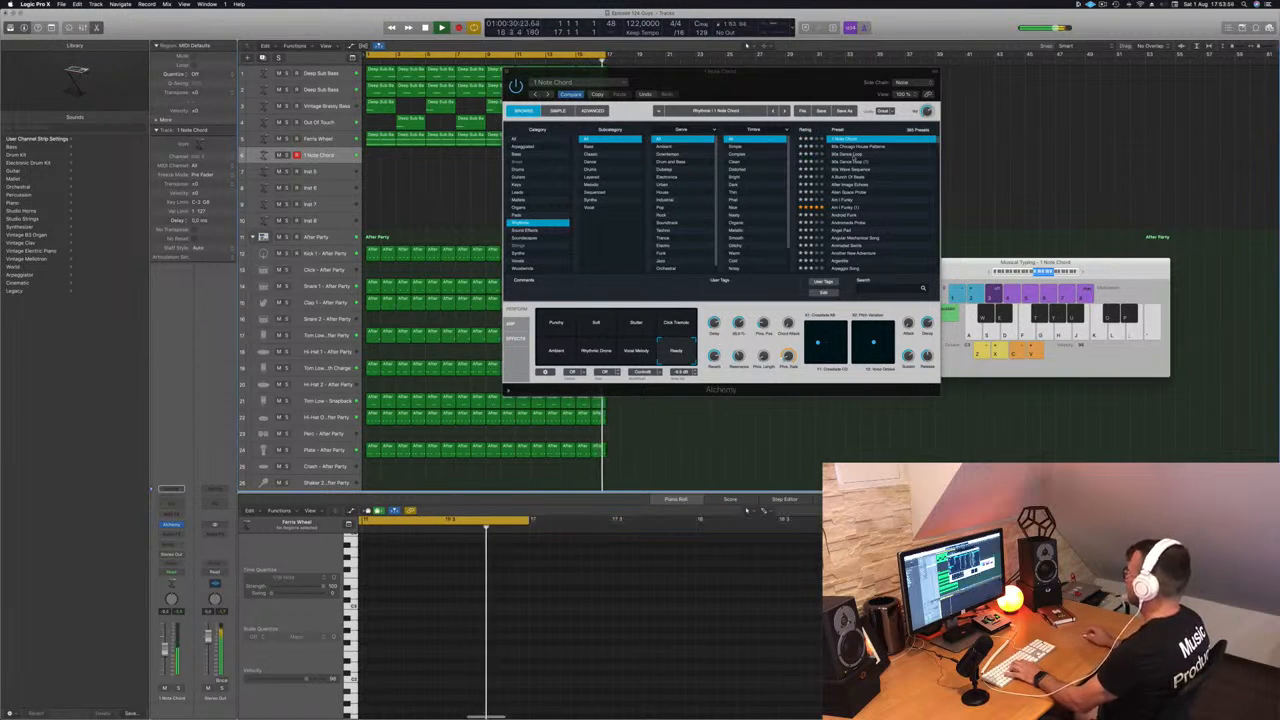
Step: Load the A Bunch Of Beats preset on the rhythmic track and raise the track's volume slightly
{"action": "left_click", "coordinate": [848, 181]}
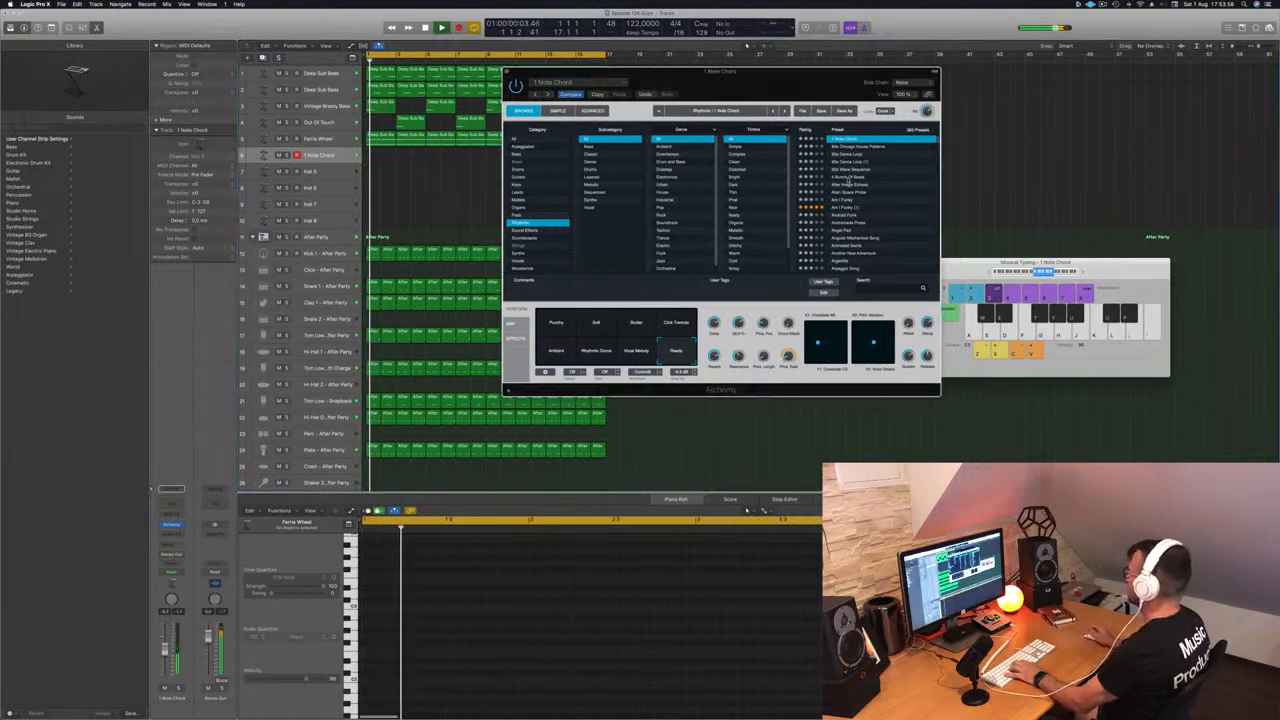
{"action": "left_click", "coordinate": [848, 178]}
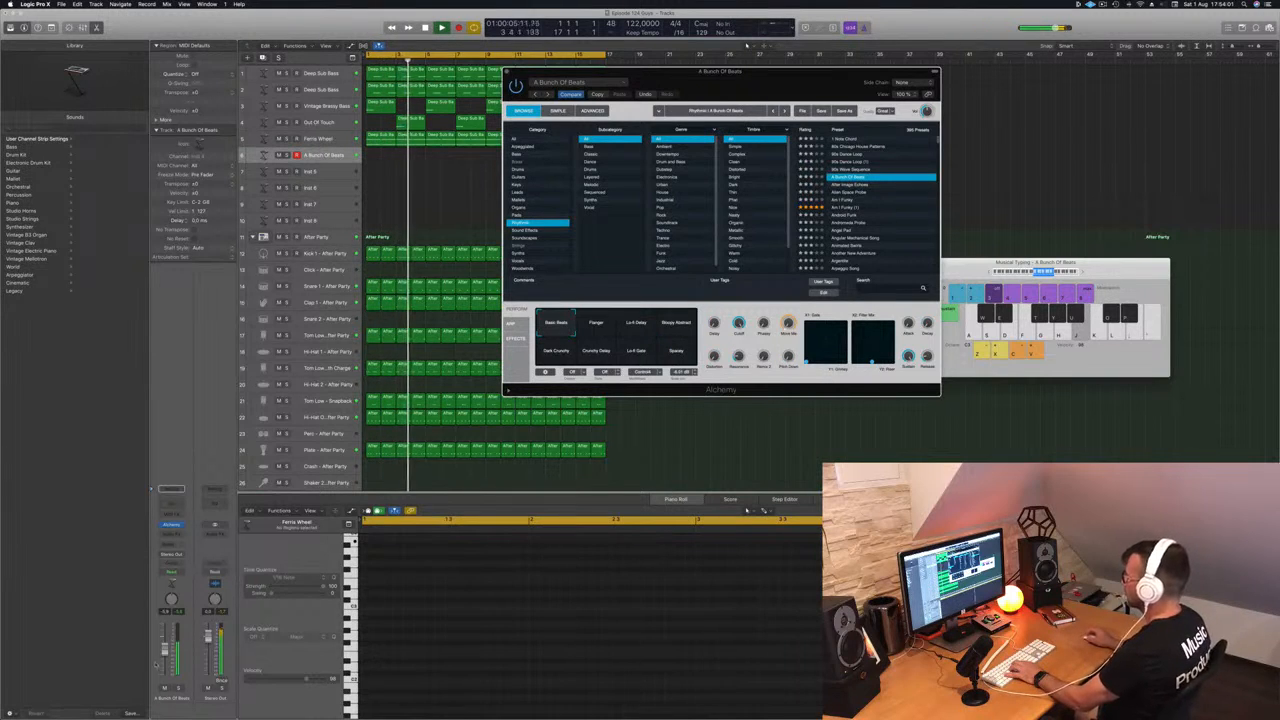
{"action": "left_click_drag", "start_coordinate": [164, 651], "coordinate": [164, 644]}
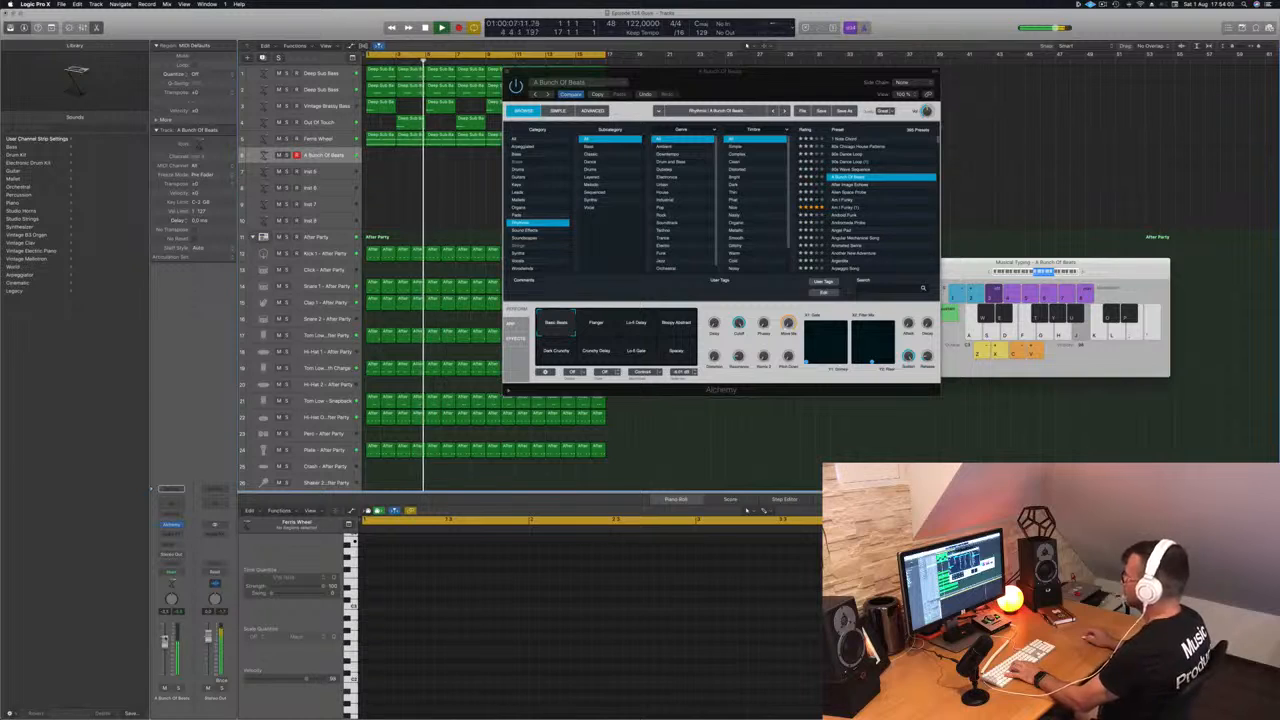
Step: Audition the A Bunch Of Beats variations, including Flanger, Bloopy Abstract, Dark Crunchy, Crunchy Delay and Spacey, and return to Lo-Fi Delay
{"action": "left_click", "coordinate": [600, 325]}
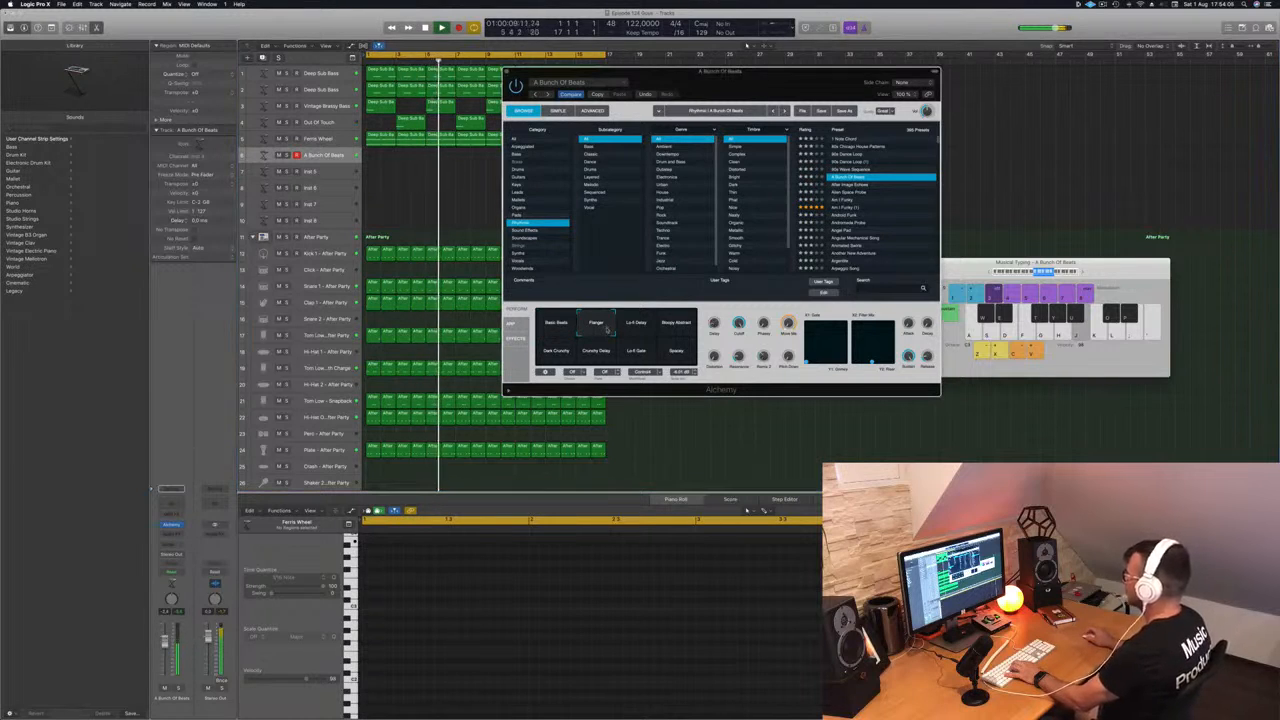
{"action": "left_click", "coordinate": [633, 324]}
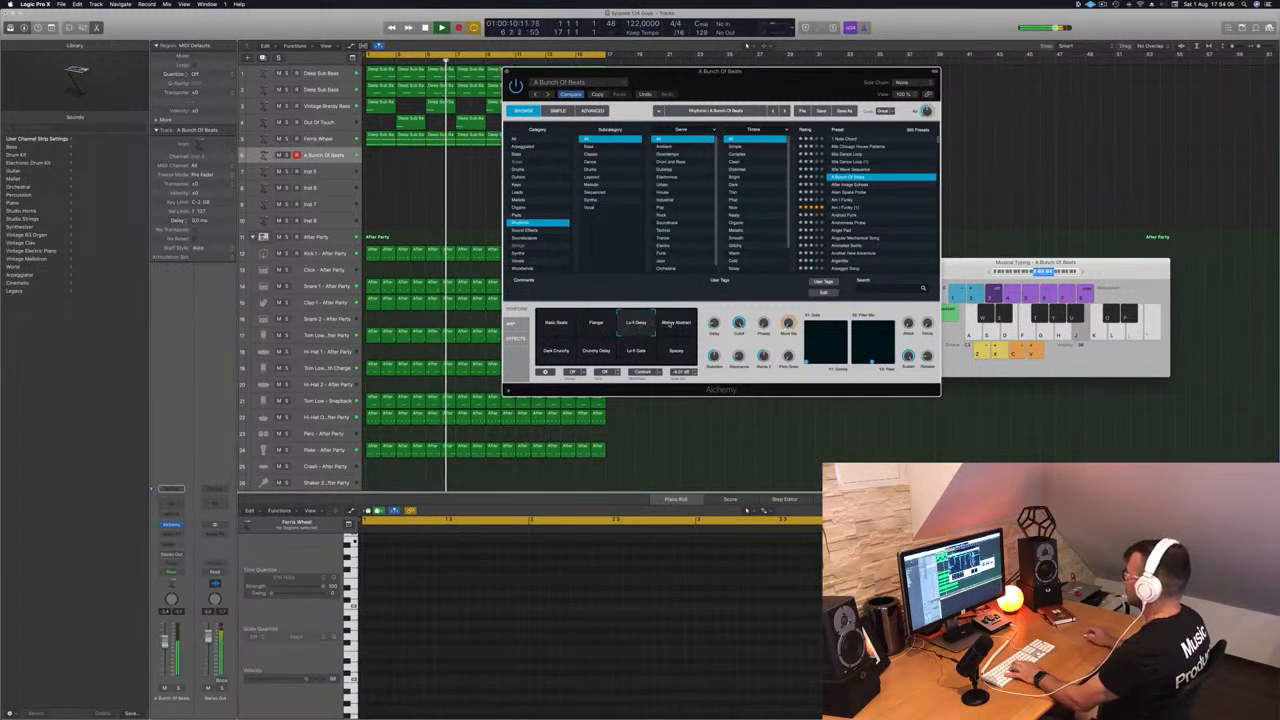
{"action": "left_click", "coordinate": [677, 325]}
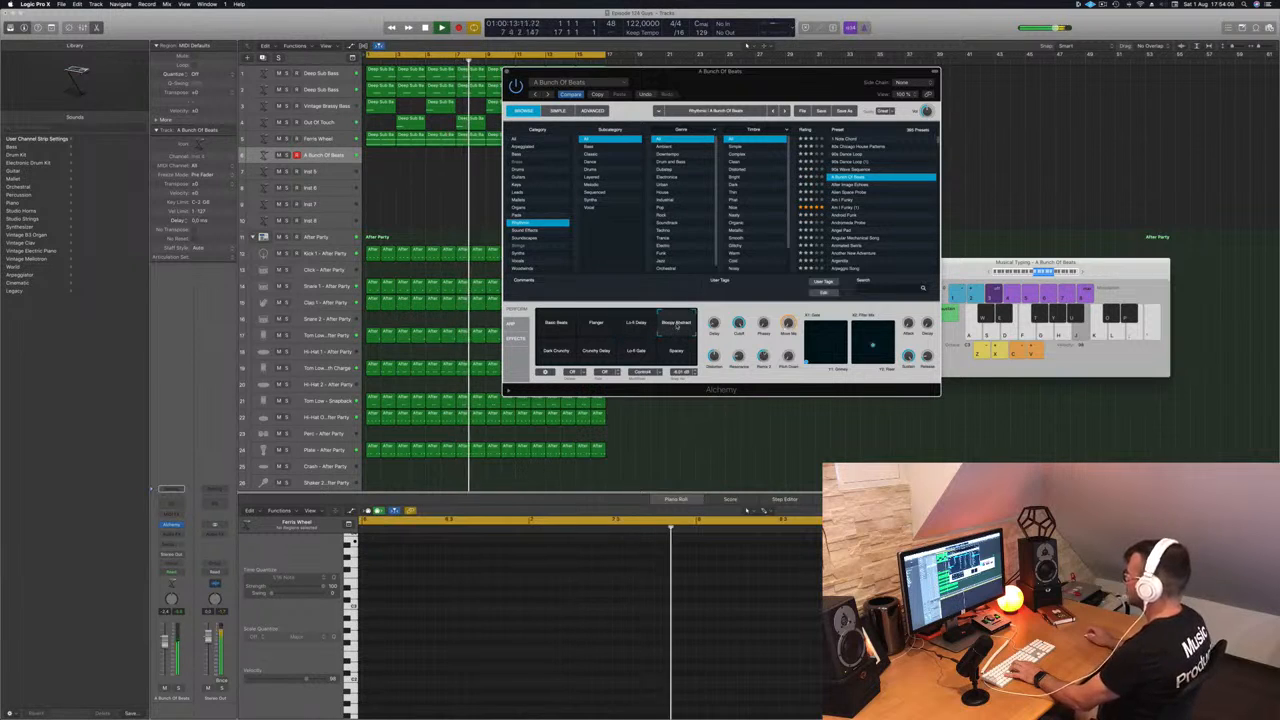
{"action": "left_click", "coordinate": [551, 353]}
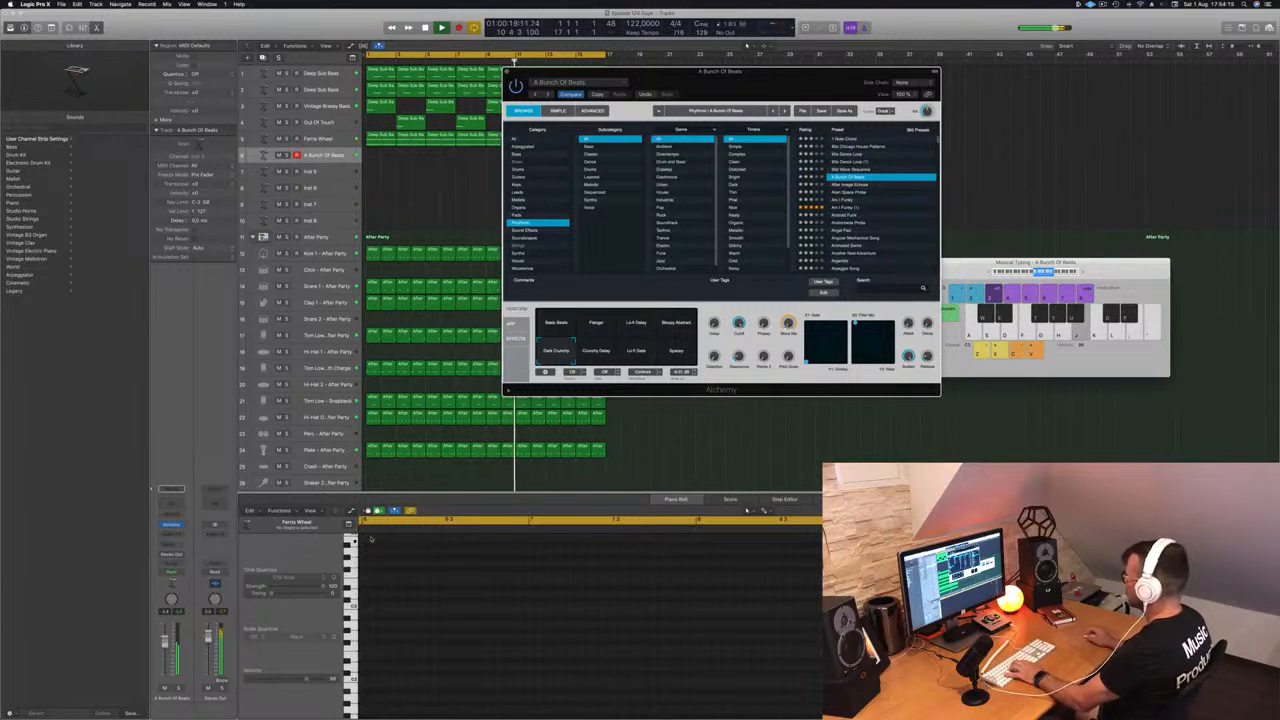
{"action": "left_click", "coordinate": [591, 351]}
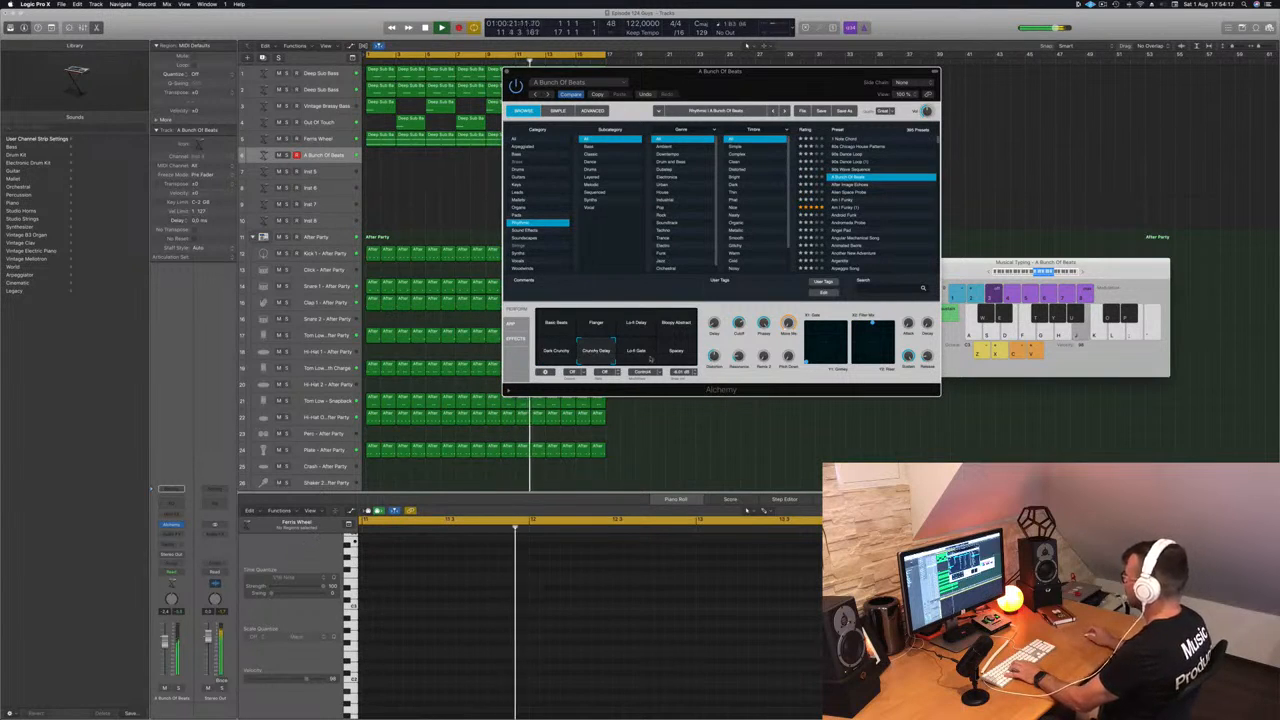
{"action": "left_click", "coordinate": [641, 354]}
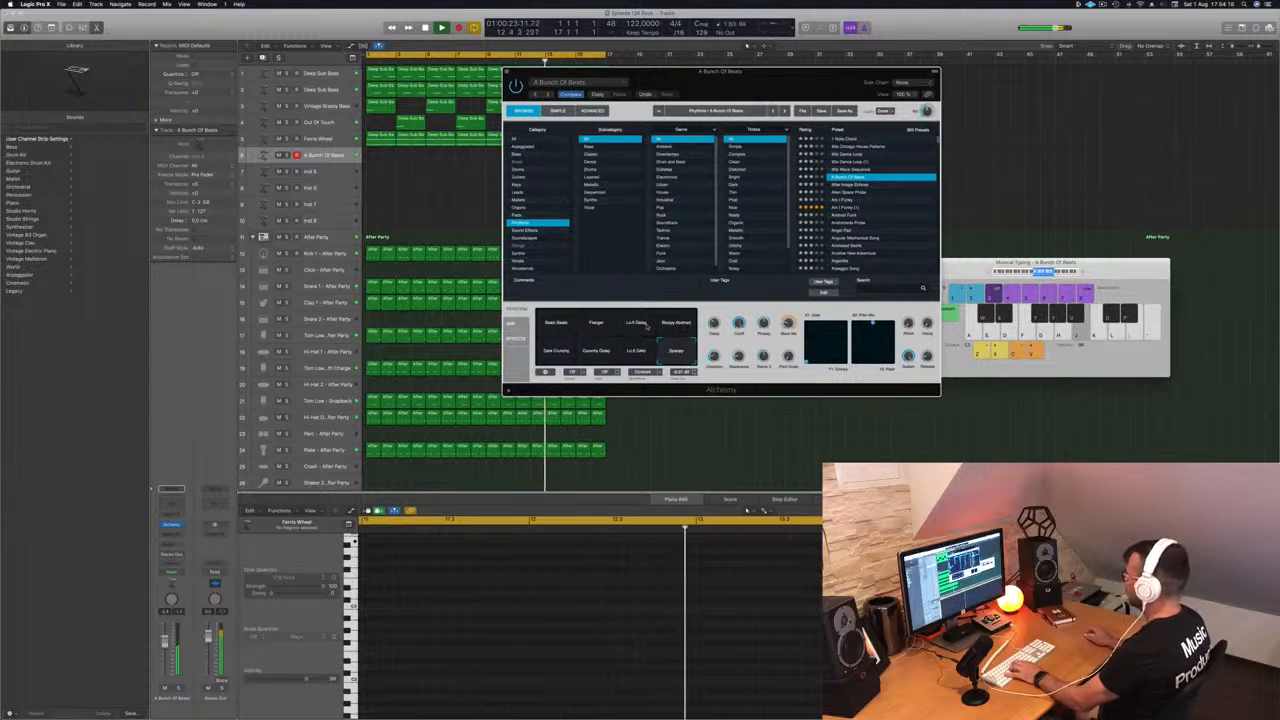
{"action": "left_click", "coordinate": [638, 324]}
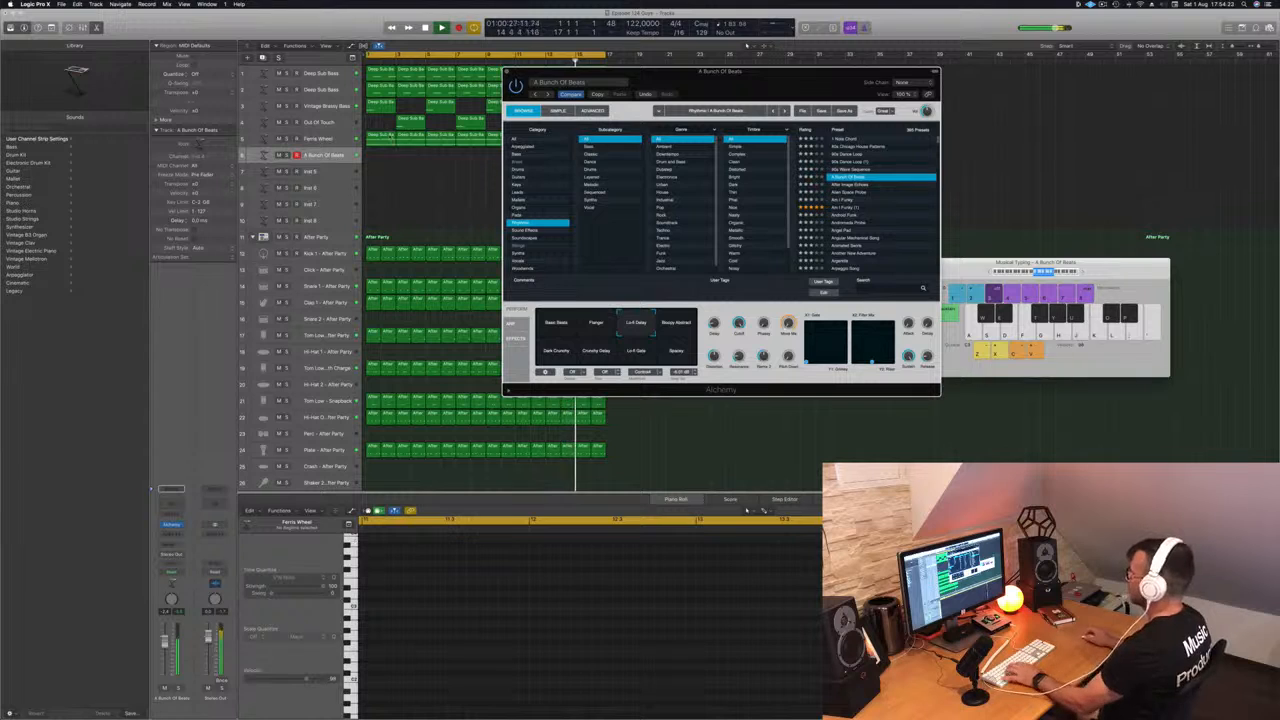
Step: Copy the first Ferris Wheel region onto the A Bunch Of Beats track and delete the copy's lower notes
{"action": "left_click", "coordinate": [381, 134]}
{"action": "left_click_drag", "start_coordinate": [381, 136], "coordinate": [380, 160]}
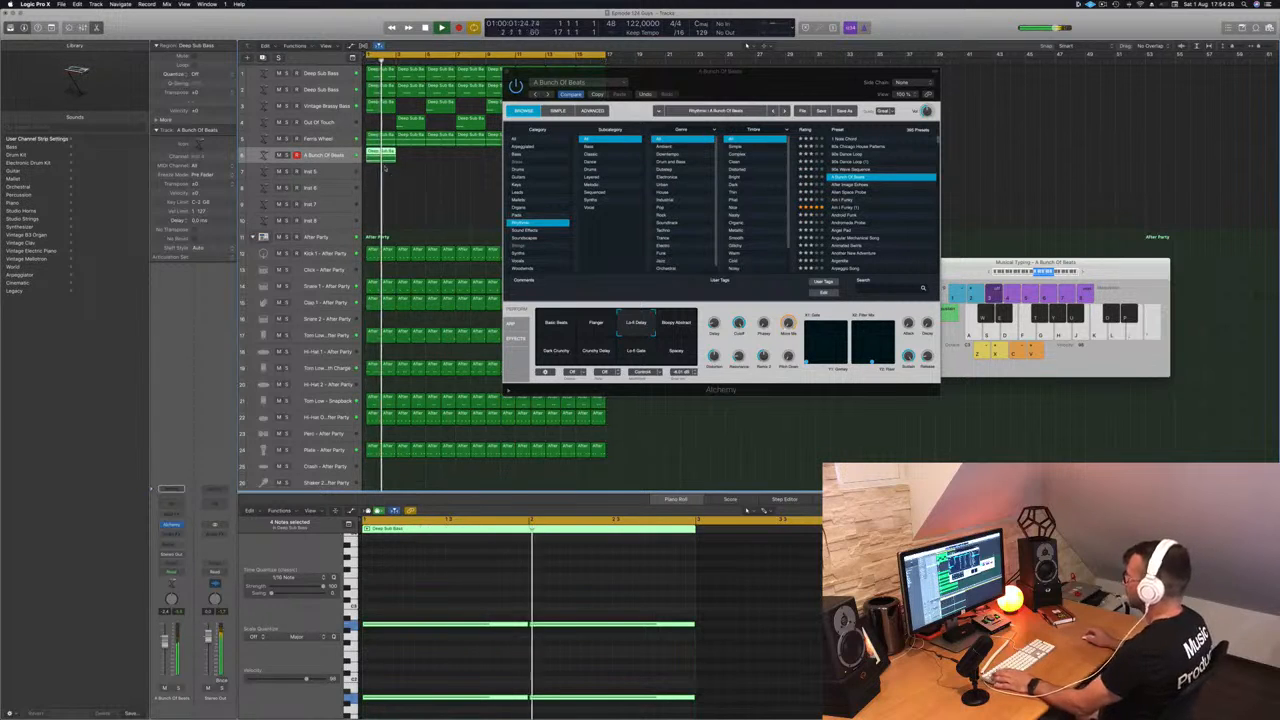
{"action": "left_click_drag", "start_coordinate": [415, 597], "coordinate": [560, 637]}
{"action": "left_click_drag", "start_coordinate": [497, 671], "coordinate": [543, 710]}
{"action": "key", "text": "Delete"}
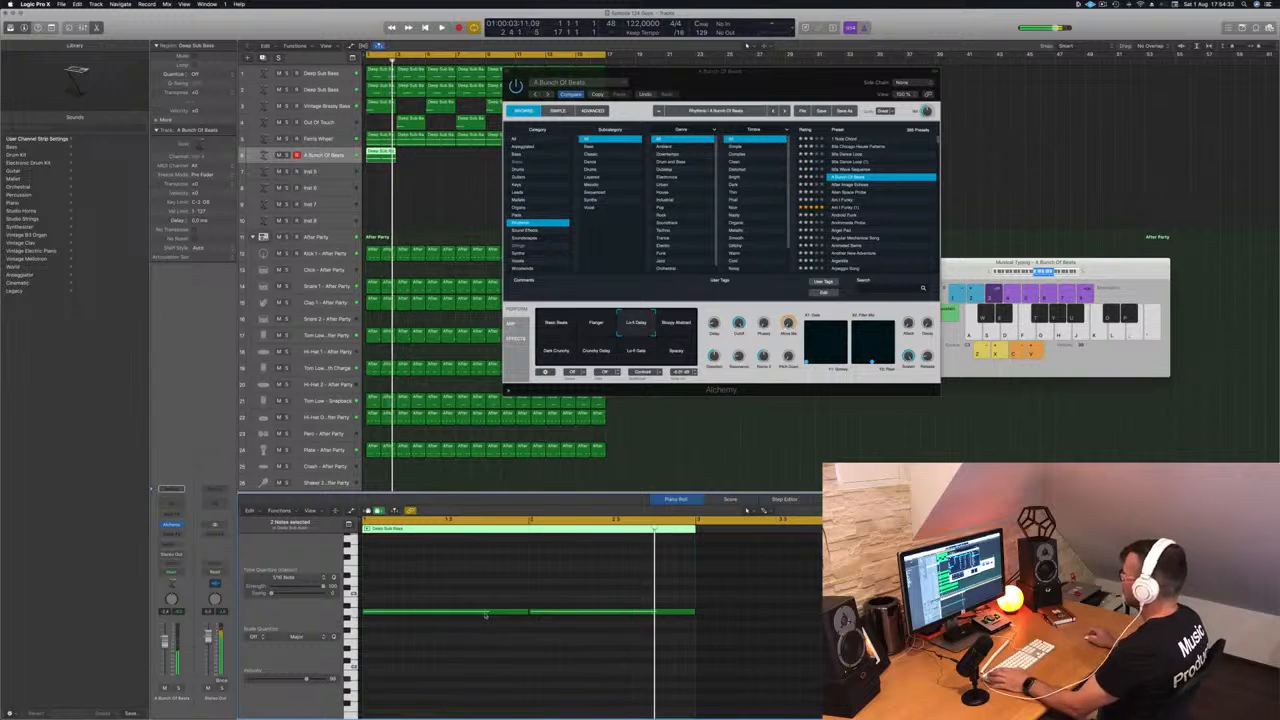
Step: Choose the Basic Beats variation and transpose both notes of the A Bunch Of Beats region down one octave
{"action": "left_click", "coordinate": [553, 326]}
{"action": "left_click_drag", "start_coordinate": [720, 74], "coordinate": [745, 155]}
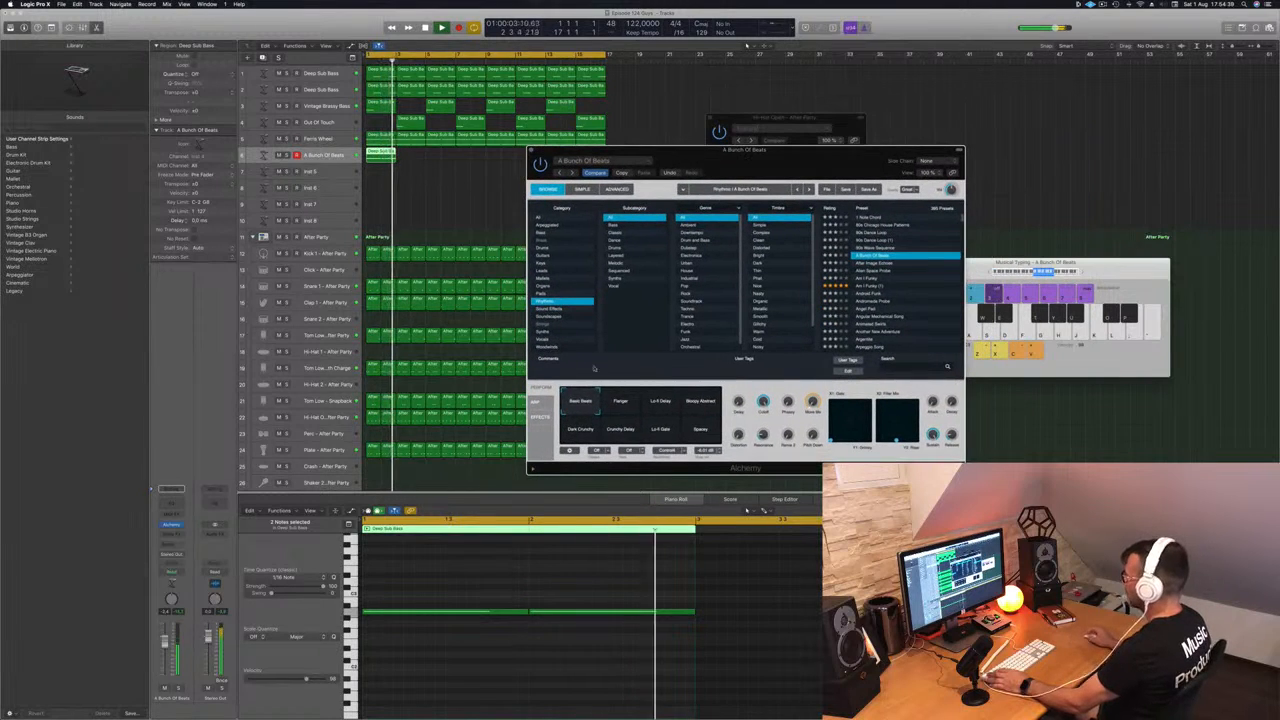
{"action": "left_click_drag", "start_coordinate": [477, 597], "coordinate": [603, 651]}
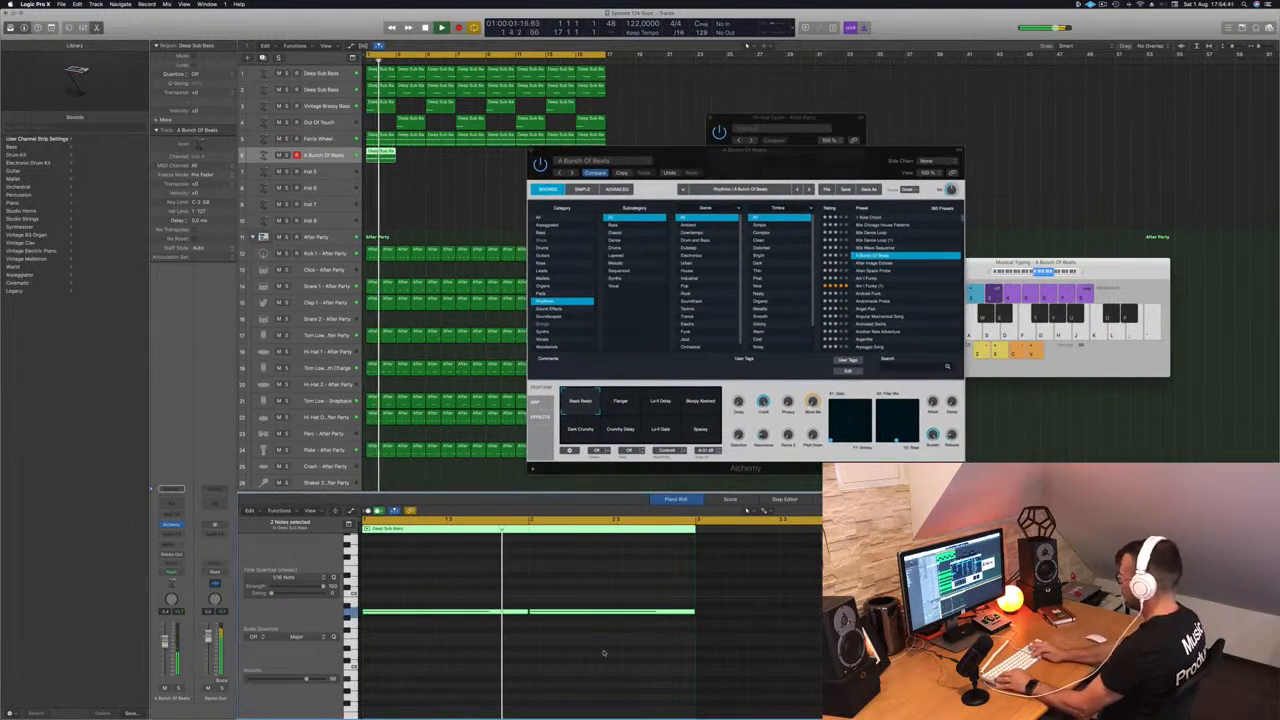
{"action": "key", "text": "shift+alt+Down"}
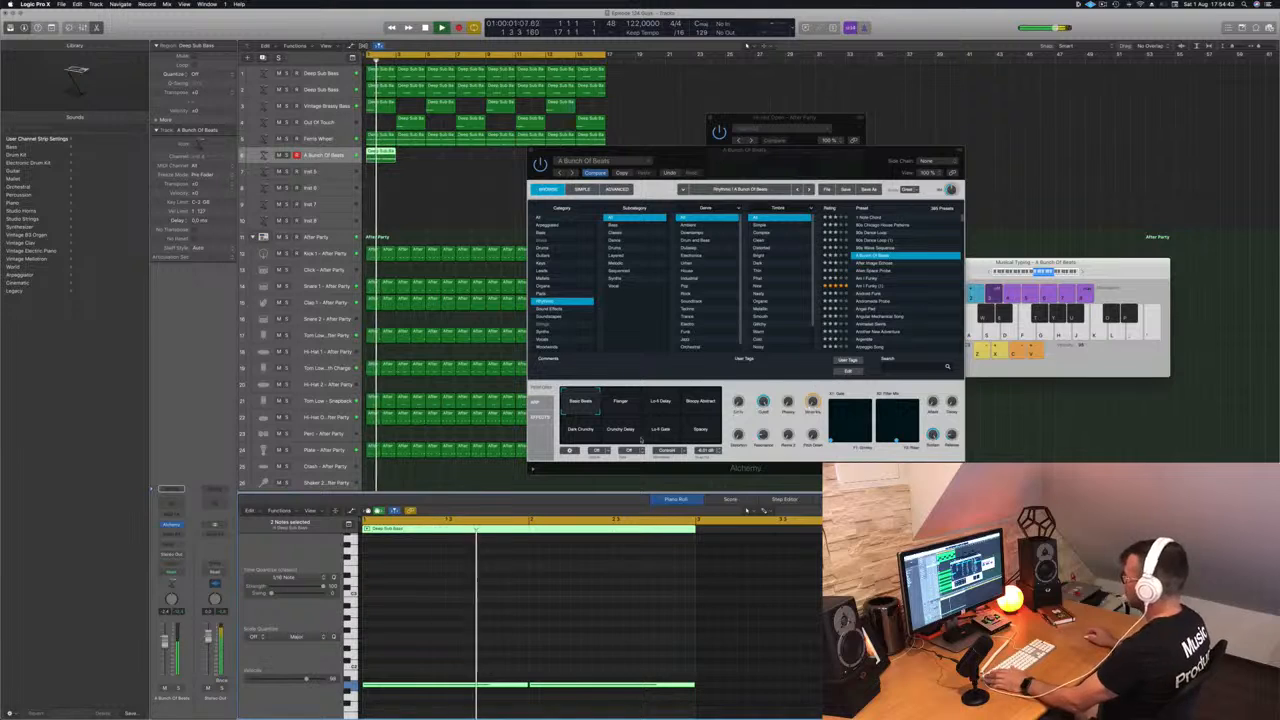
Step: Try the Flanger and Lo-Fi Delay variations and repeat the A Bunch Of Beats region along its track to the arrangement's end
{"action": "left_click", "coordinate": [623, 405]}
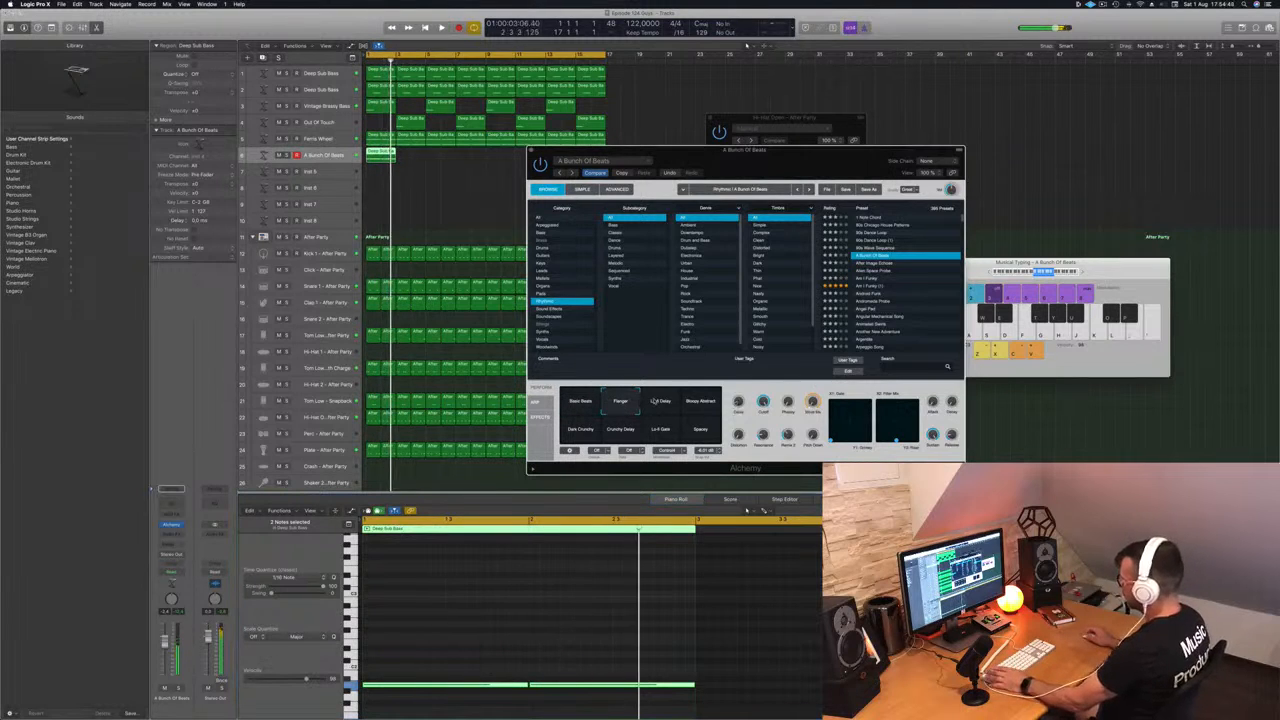
{"action": "left_click", "coordinate": [658, 401]}
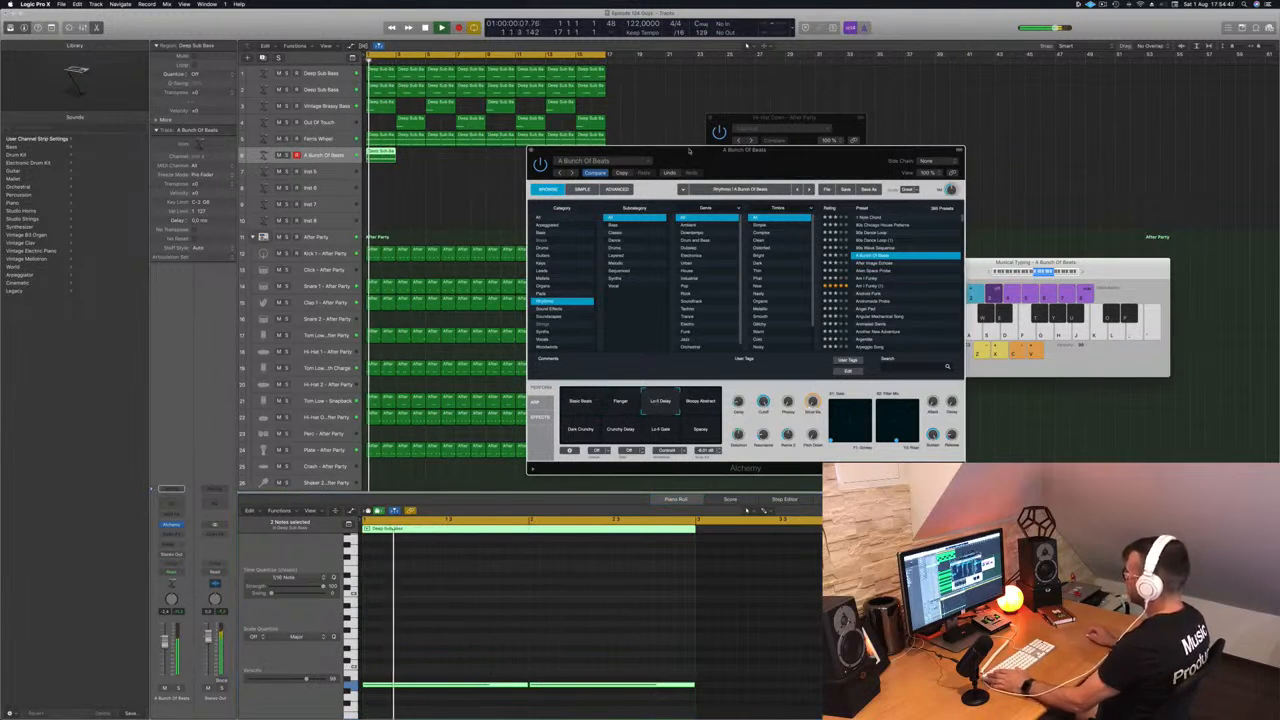
{"action": "left_click_drag", "start_coordinate": [689, 150], "coordinate": [649, 273]}
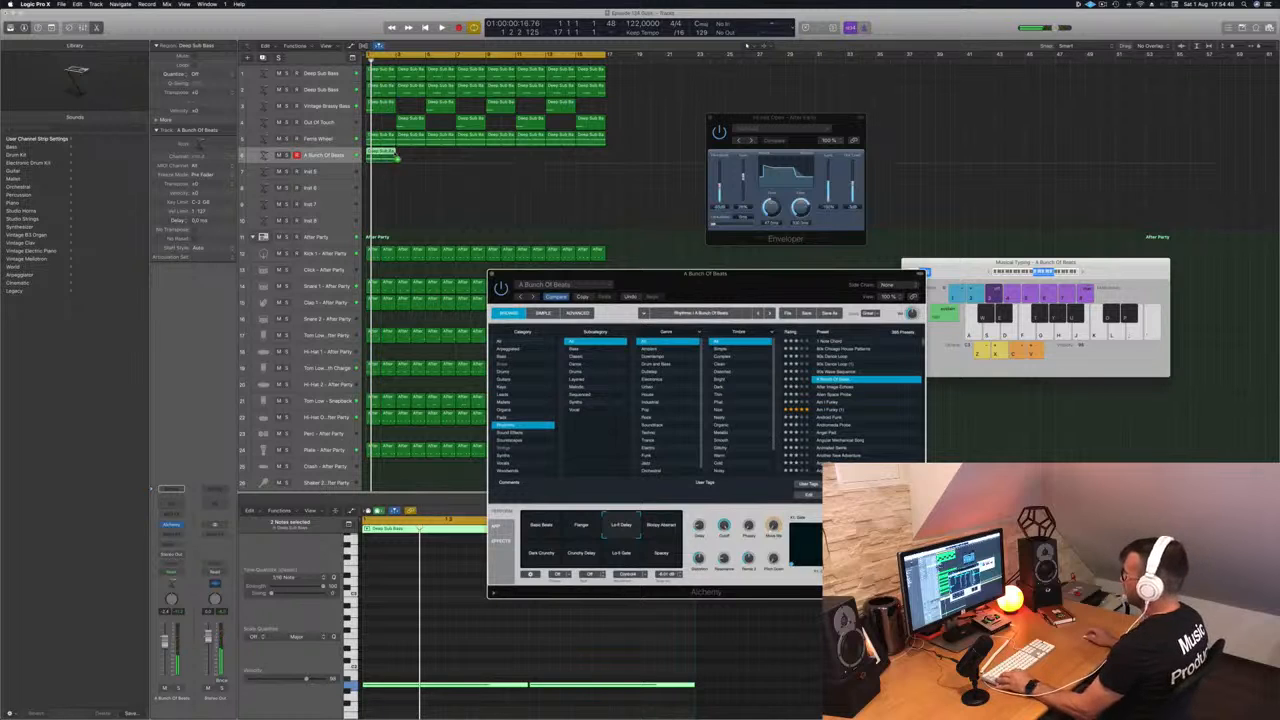
{"action": "left_click_drag", "start_coordinate": [415, 160], "coordinate": [417, 160]}
{"action": "left_click_drag", "start_coordinate": [436, 158], "coordinate": [502, 159]}
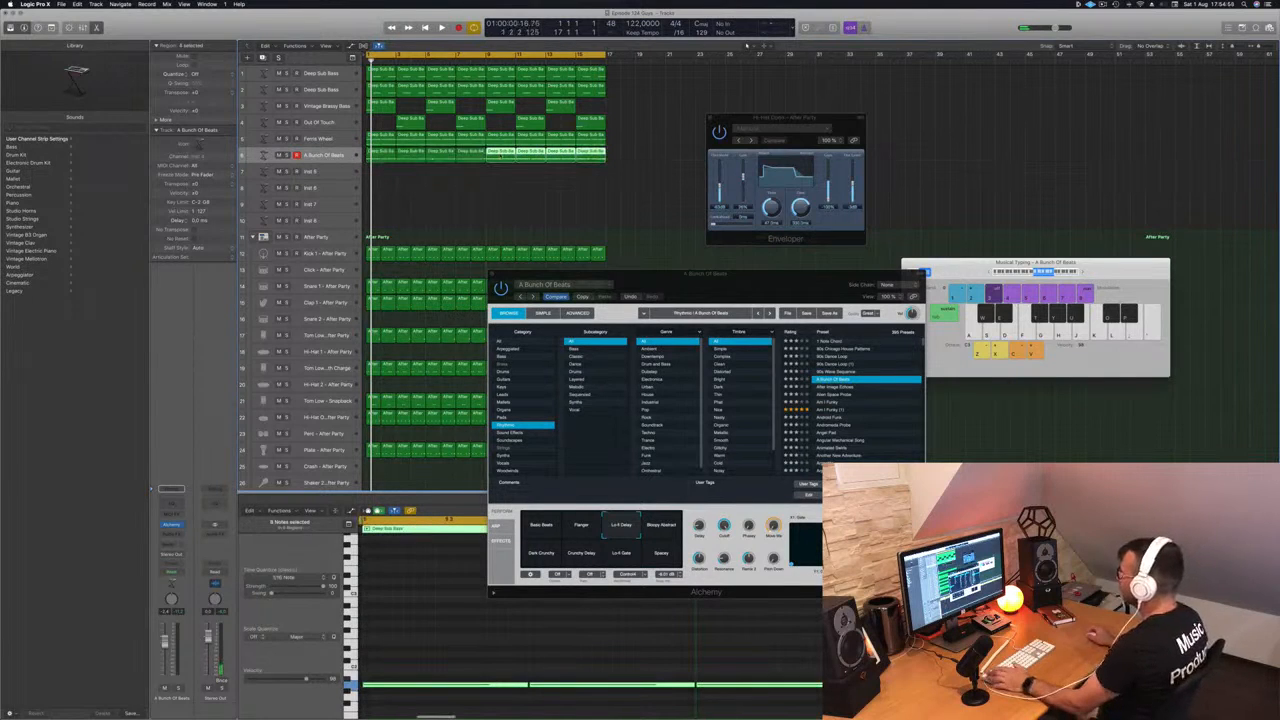
Step: Audition the Bloopy Abstract, Crunchy Delay and Lo-Fi Gate variations of A Bunch Of Beats against the playing arrangement
{"action": "key", "text": "space"}
{"action": "left_click_drag", "start_coordinate": [703, 296], "coordinate": [704, 245]}
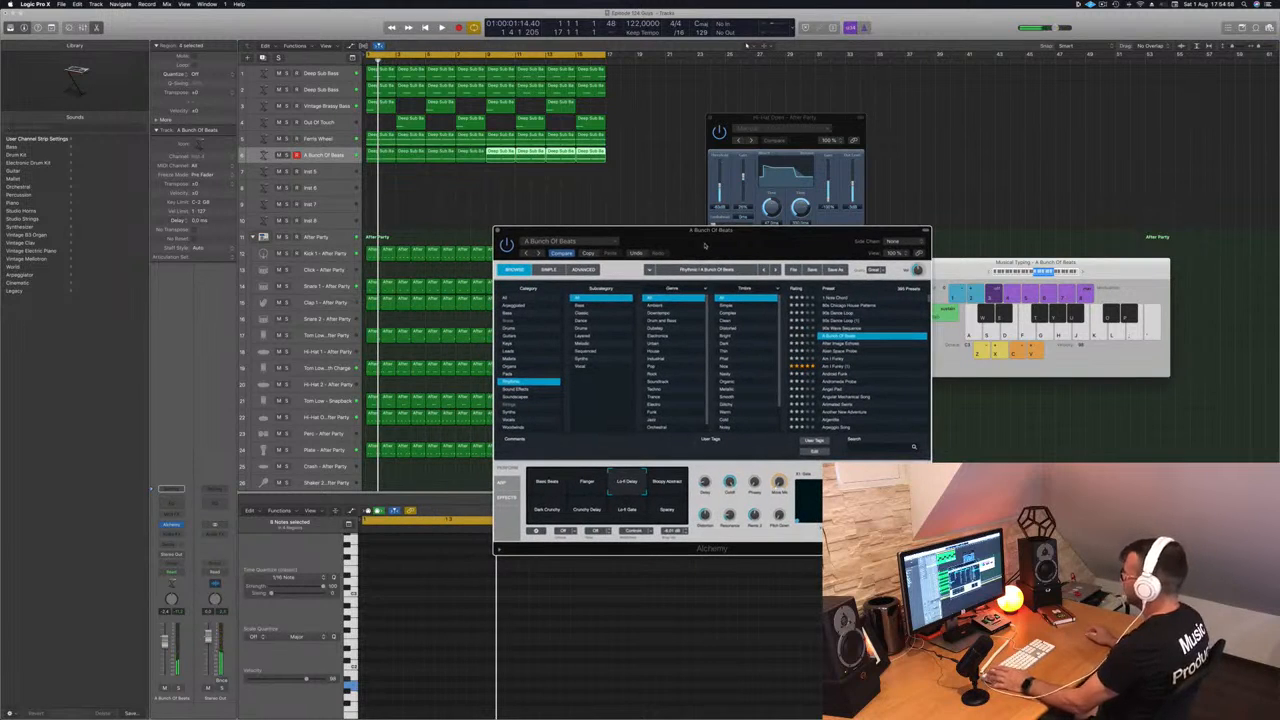
{"action": "key", "text": "space"}
{"action": "left_click", "coordinate": [669, 480]}
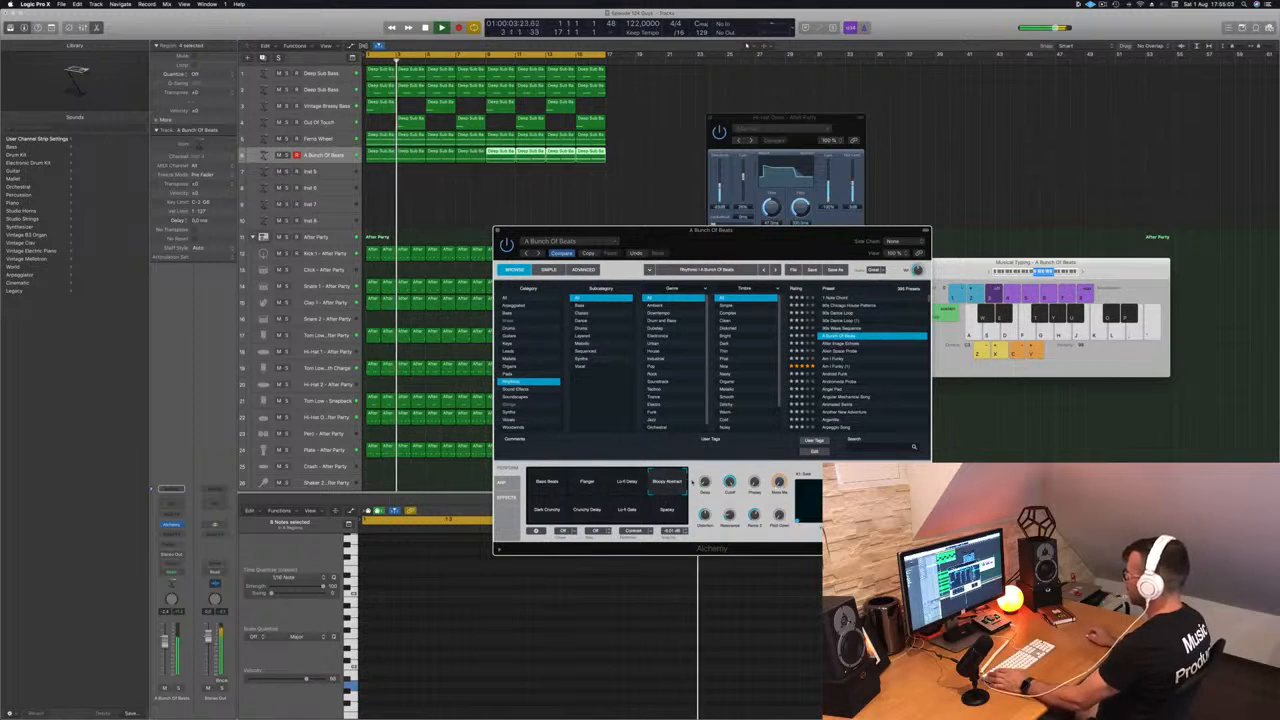
{"action": "left_click", "coordinate": [584, 511]}
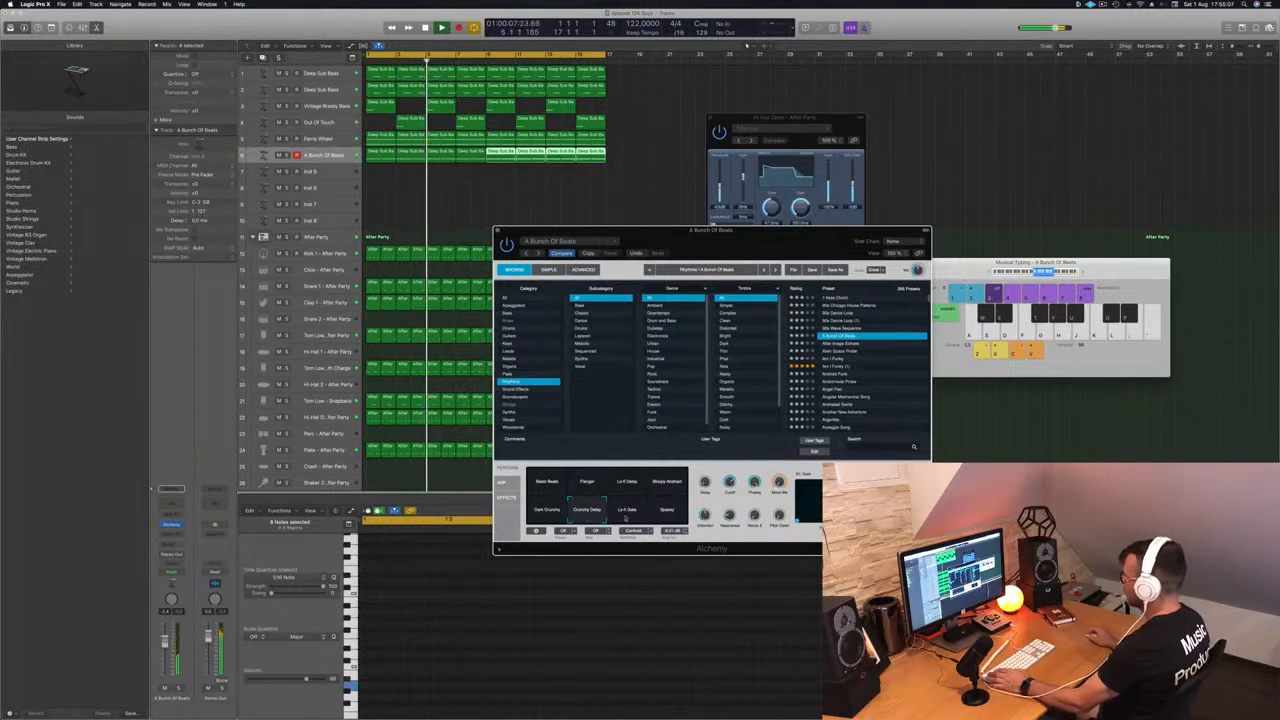
{"action": "left_click", "coordinate": [625, 515]}
Step: Load the After Image Echoes preset and audition its variations, including Harmonics, Metal Fuzz, Filtered, Warm Harmonics and Metal Deep, returning to Bright
{"action": "left_click", "coordinate": [842, 344]}
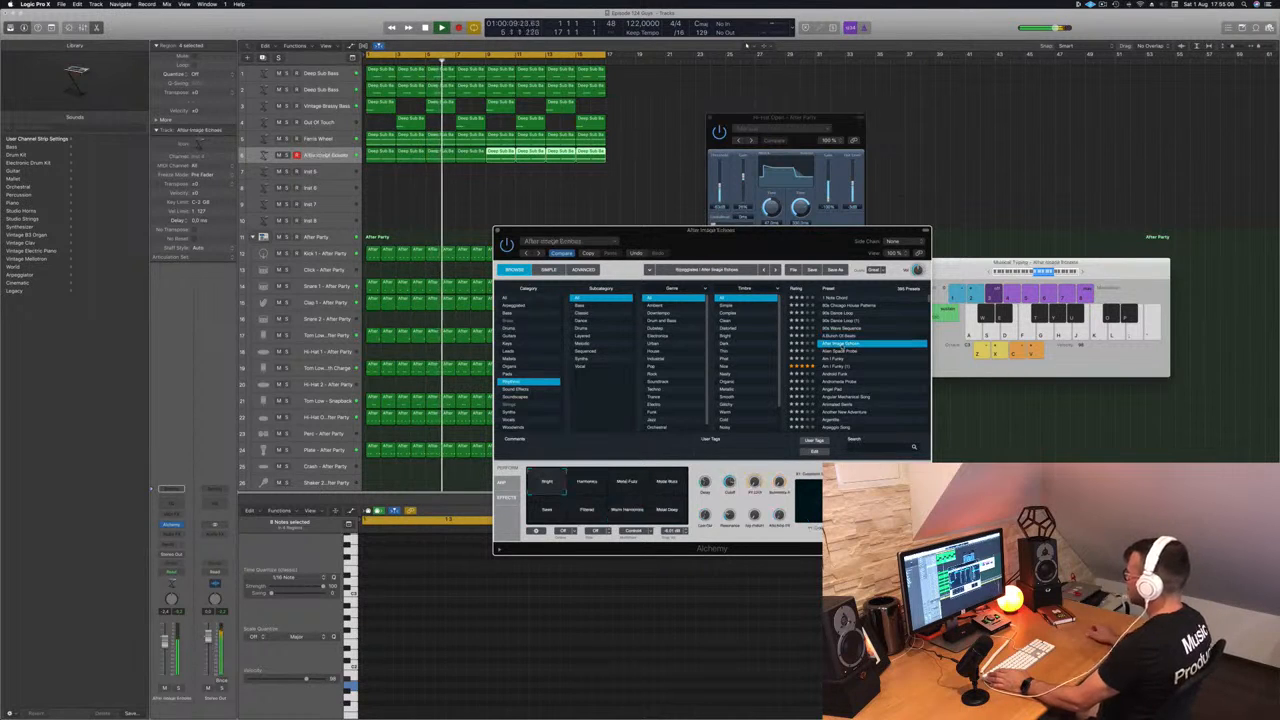
{"action": "key", "text": "space"}
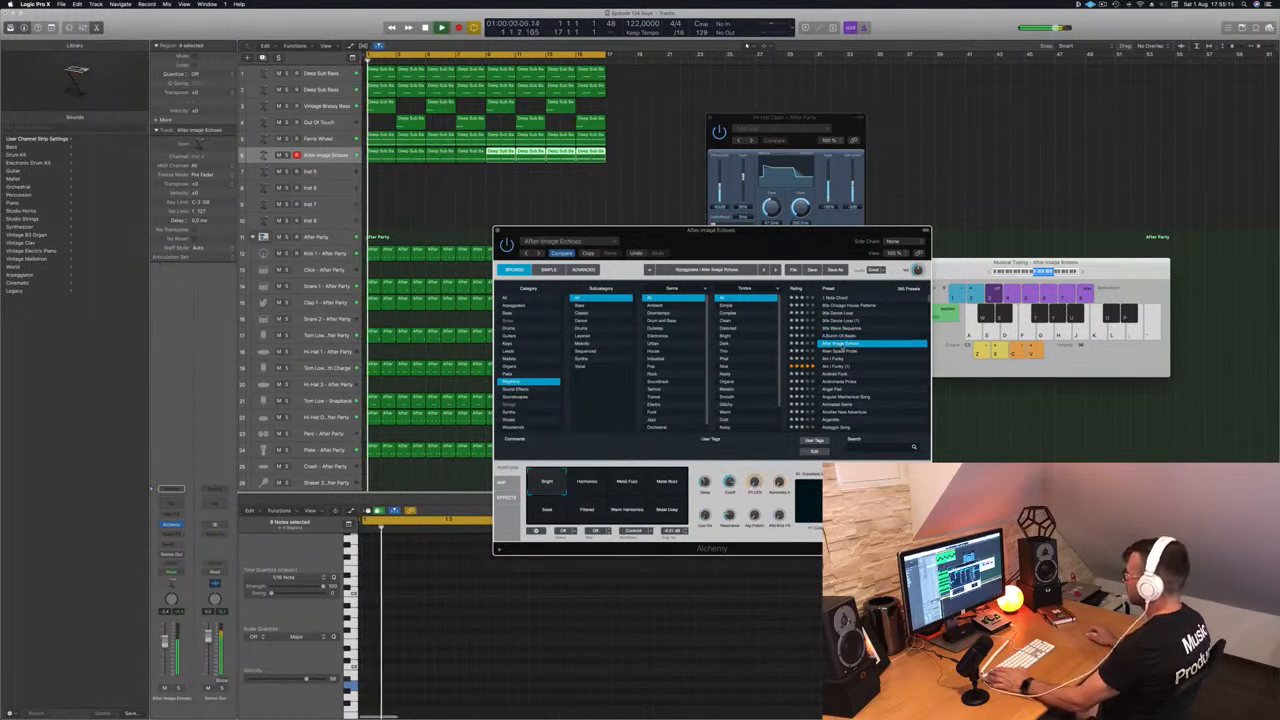
{"action": "left_click", "coordinate": [587, 484]}
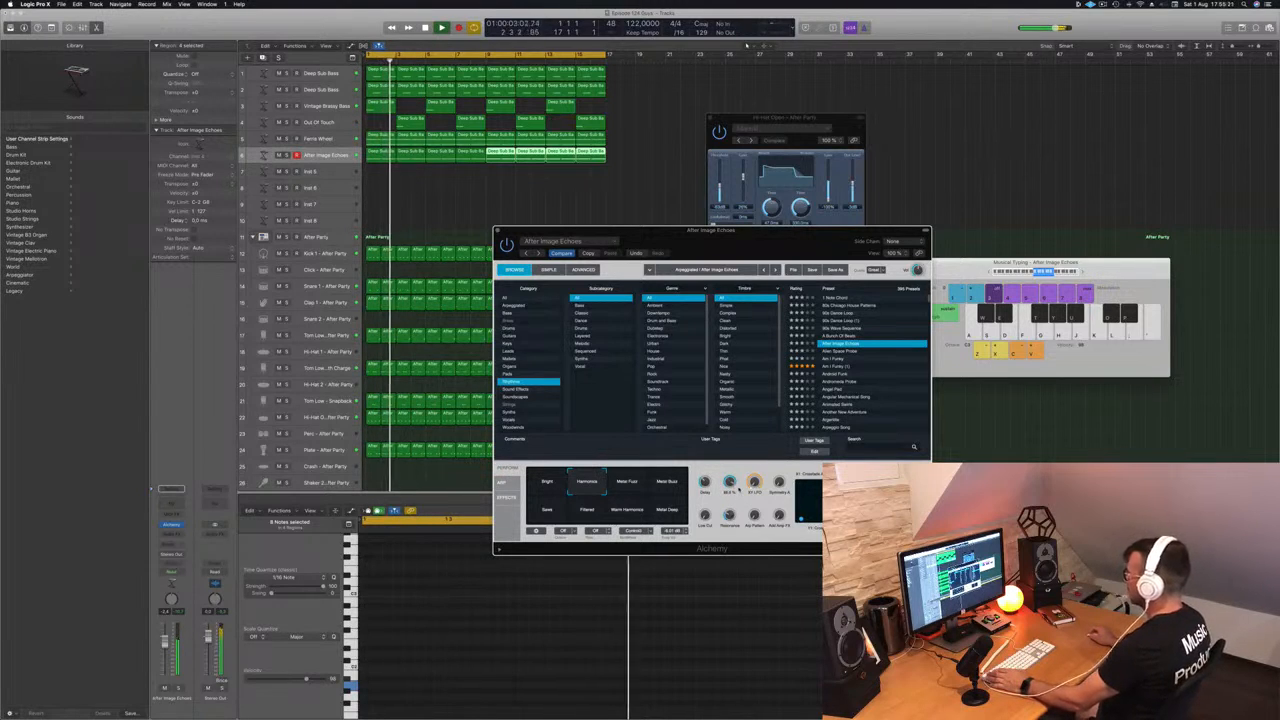
{"action": "key", "text": "Return"}
{"action": "left_click", "coordinate": [626, 482]}
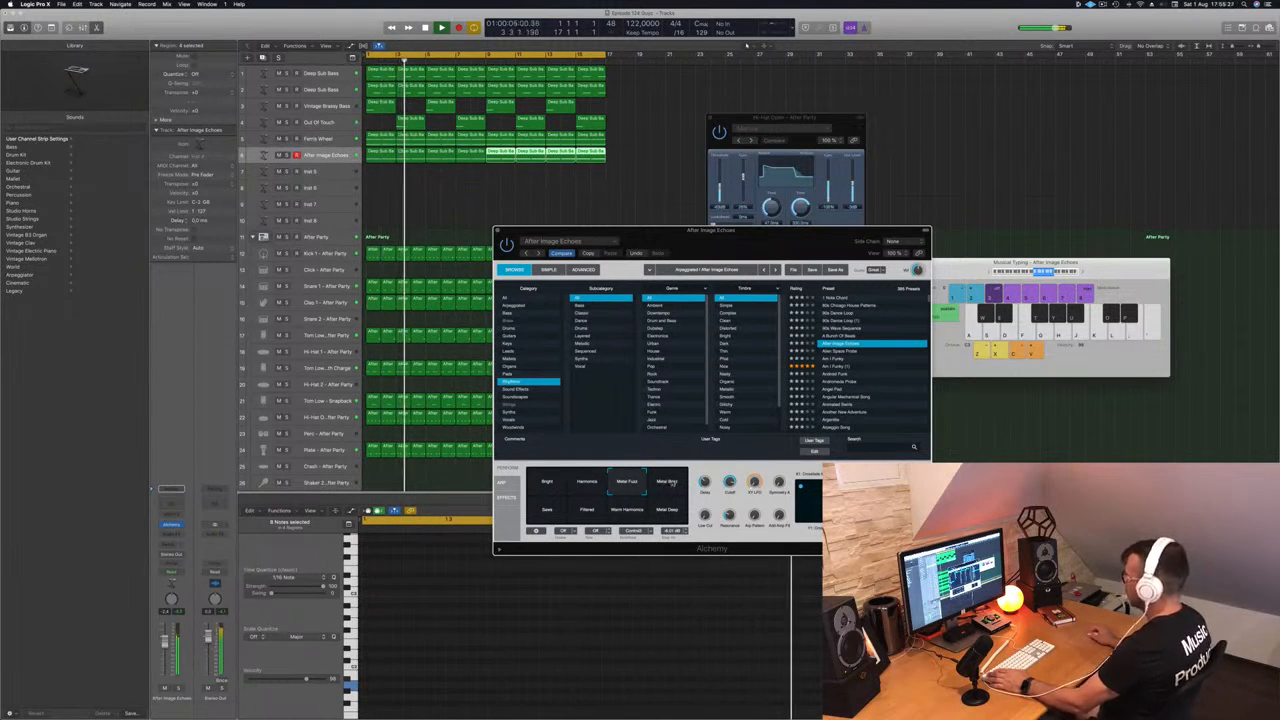
{"action": "key", "text": "Return"}
{"action": "left_click", "coordinate": [588, 517]}
{"action": "left_click", "coordinate": [627, 517]}
{"action": "left_click", "coordinate": [664, 516]}
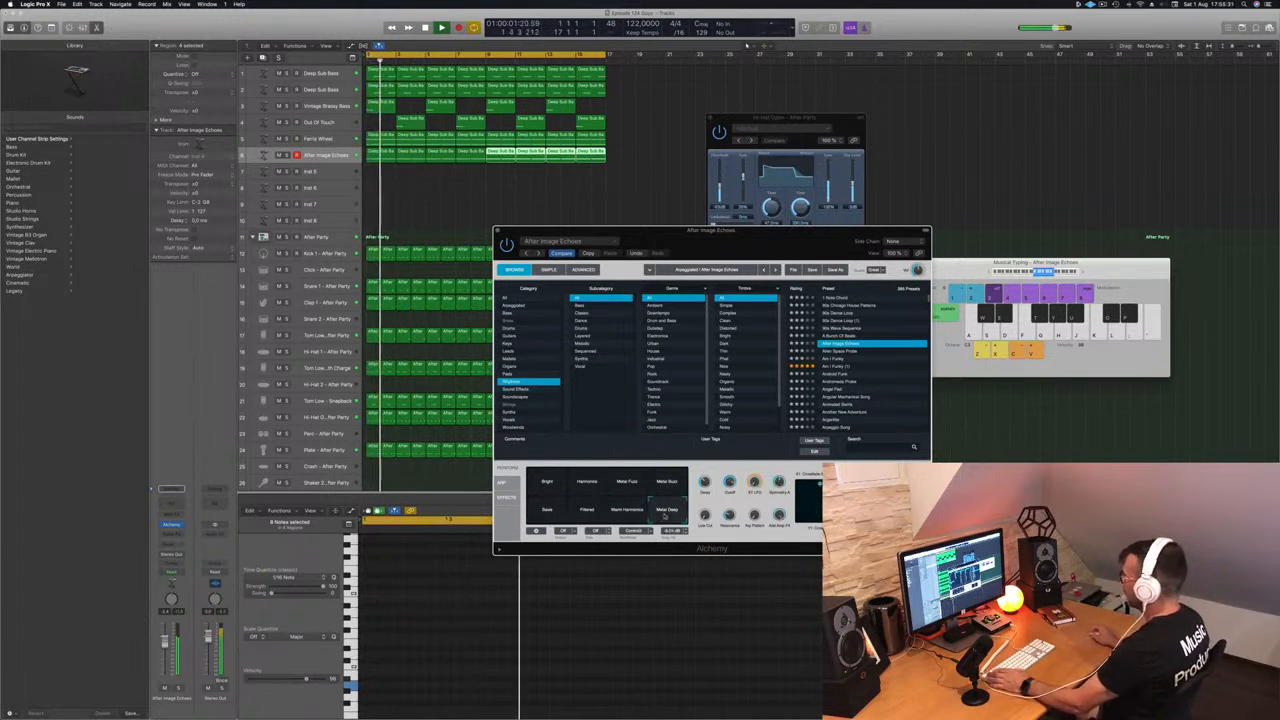
{"action": "left_click", "coordinate": [547, 483]}
{"action": "key", "text": "Return"}
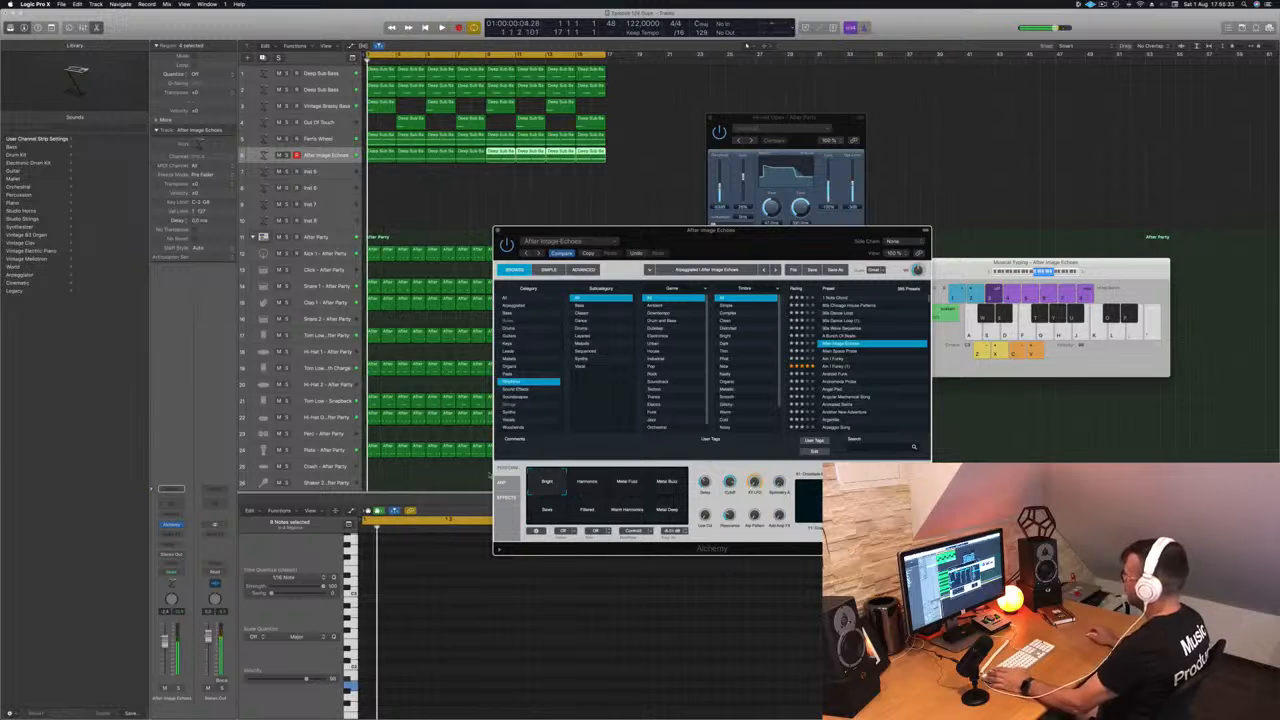
Step: Compare the After Image Echoes Harmonics variation with the Ferris Wheel track muted and unmuted, restarting playback from the beginning
{"action": "left_click", "coordinate": [587, 483]}
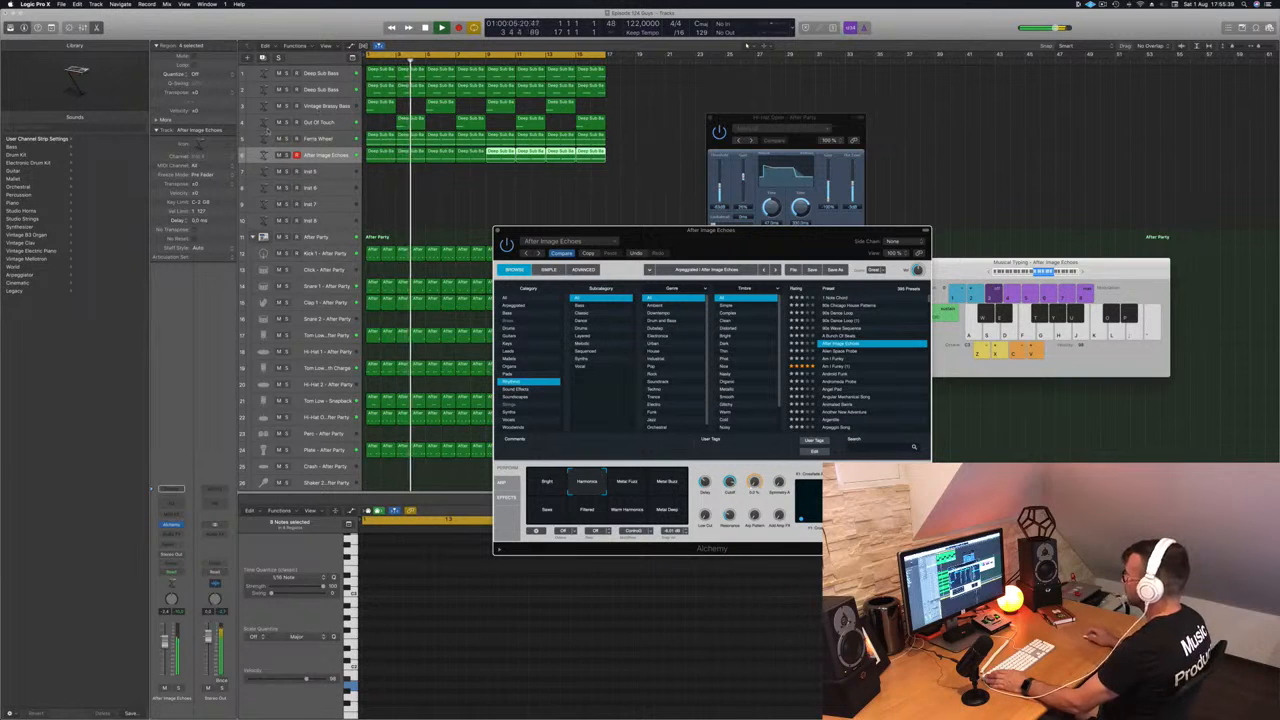
{"action": "left_click", "coordinate": [336, 154]}
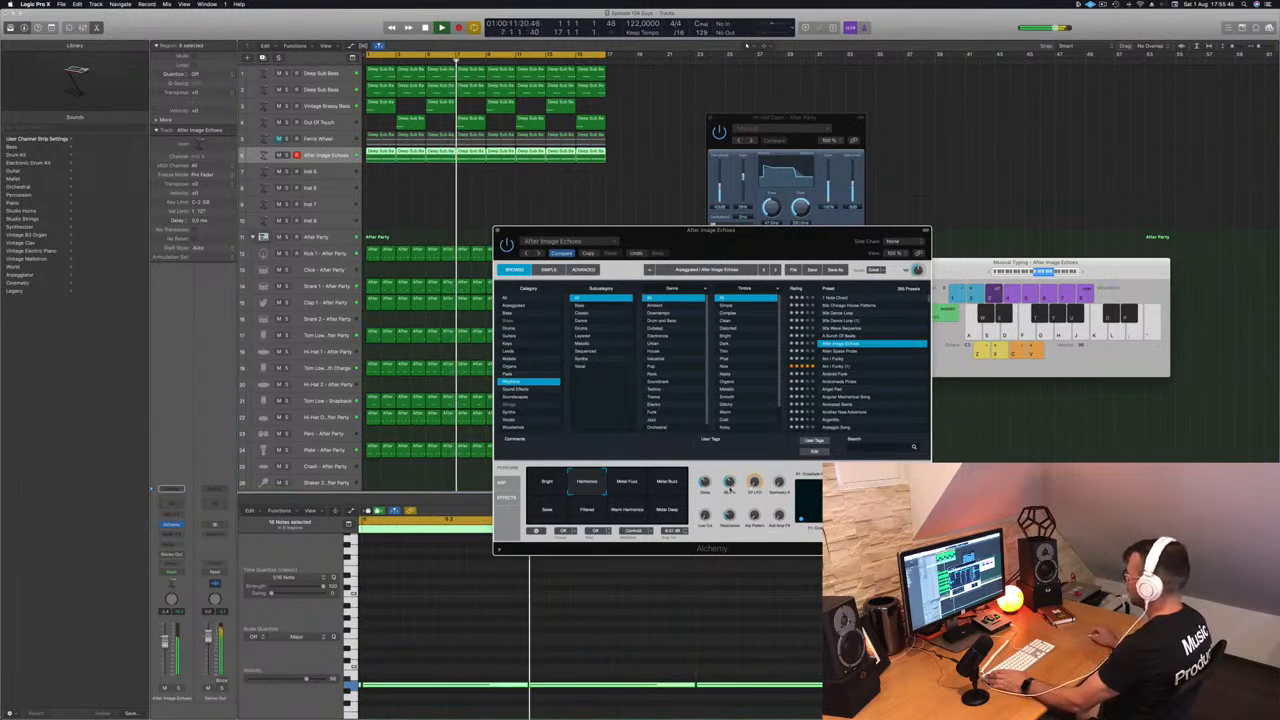
{"action": "key", "text": "Return"}
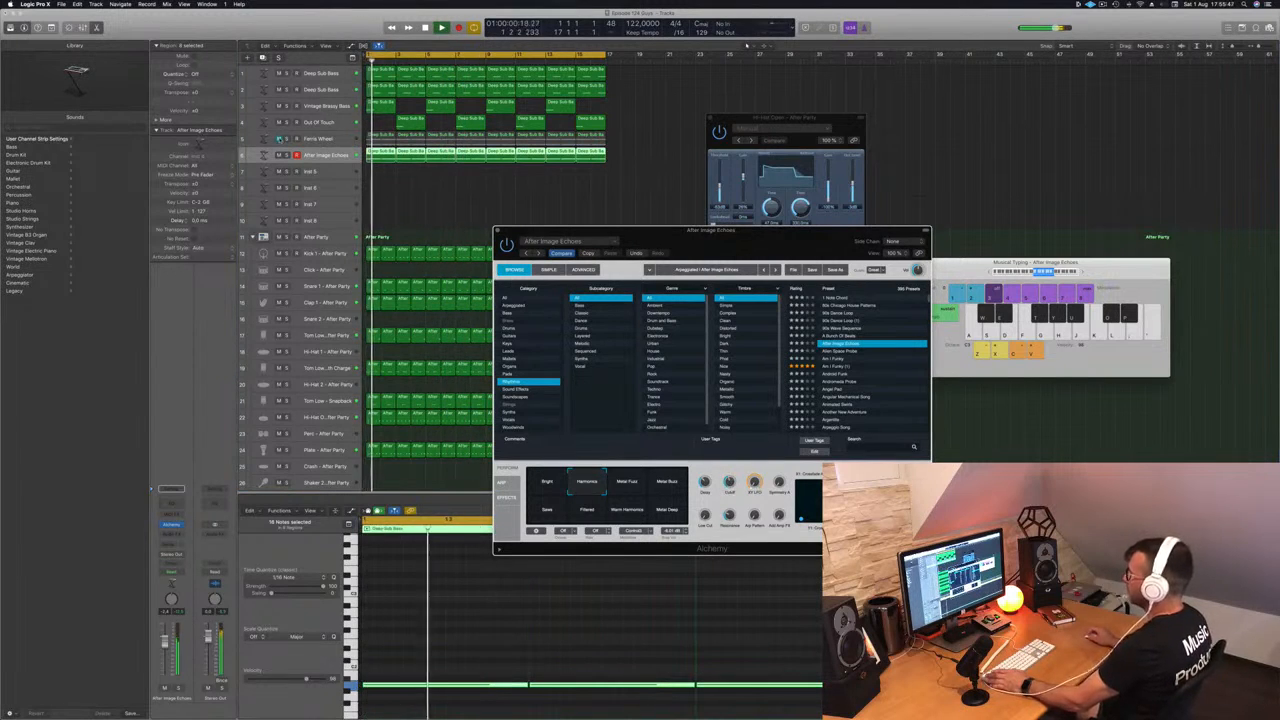
{"action": "left_click", "coordinate": [279, 139]}
{"action": "key", "text": "space"}
{"action": "key", "text": "space"}
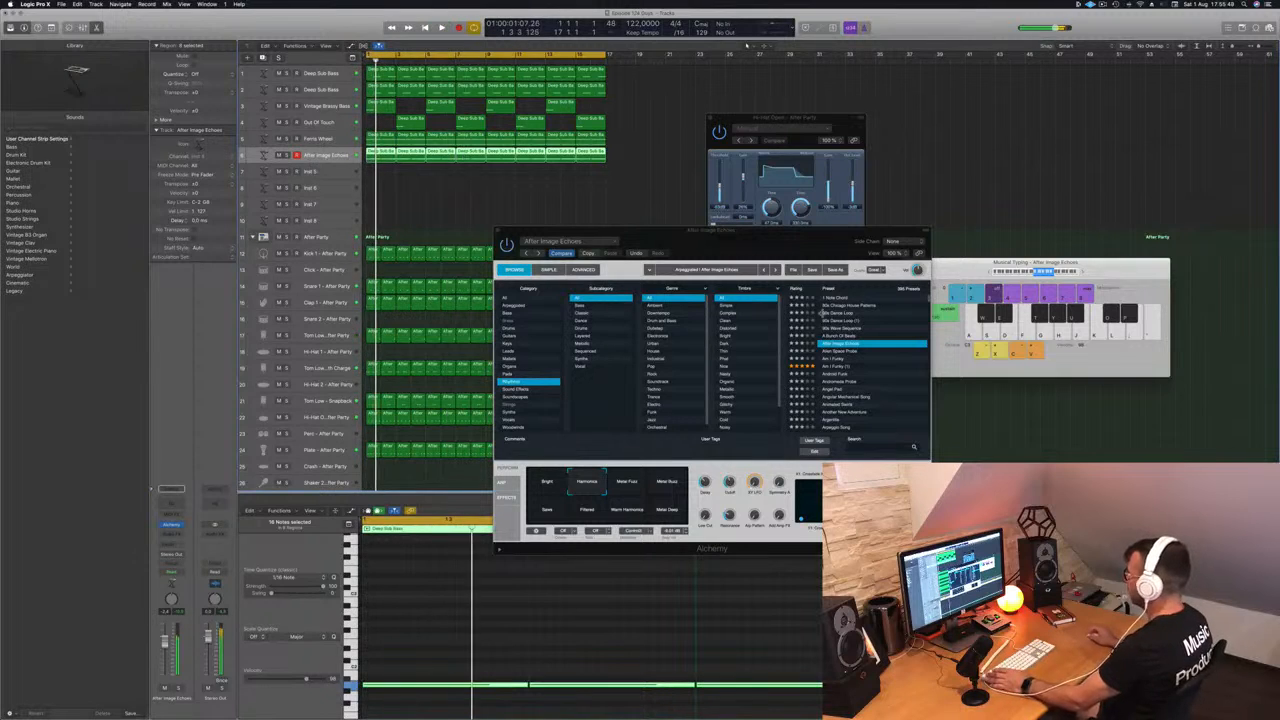
Step: Go through the rhythmic presets Alien Space Probe and Am I Funky and load Android Funk
{"action": "left_click", "coordinate": [842, 351]}
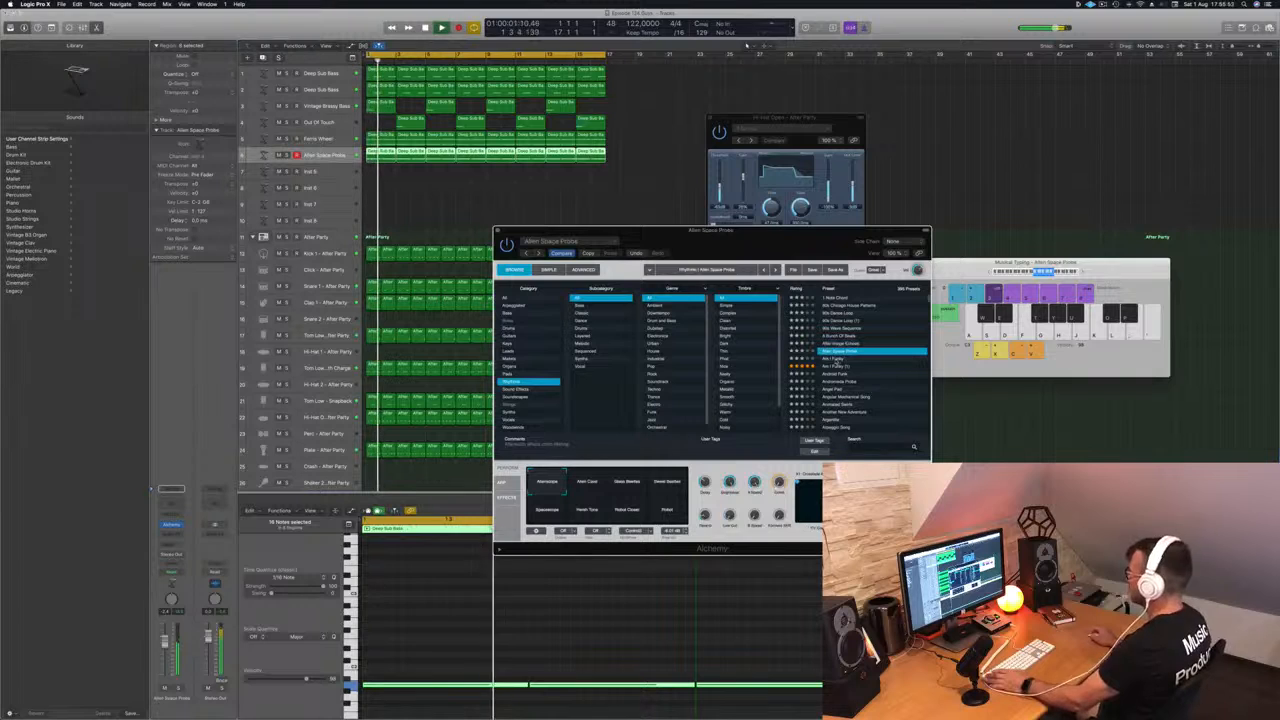
{"action": "key", "text": "Down"}
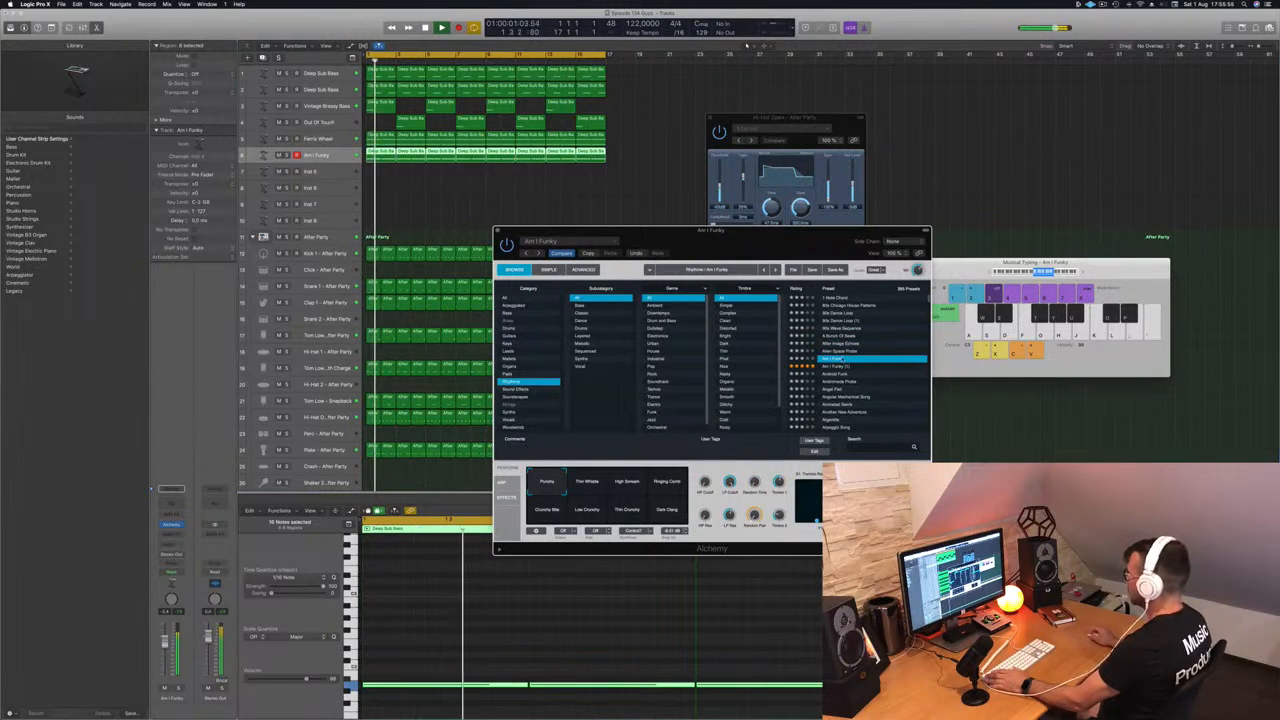
{"action": "key", "text": "Down"}
{"action": "key", "text": "Down"}
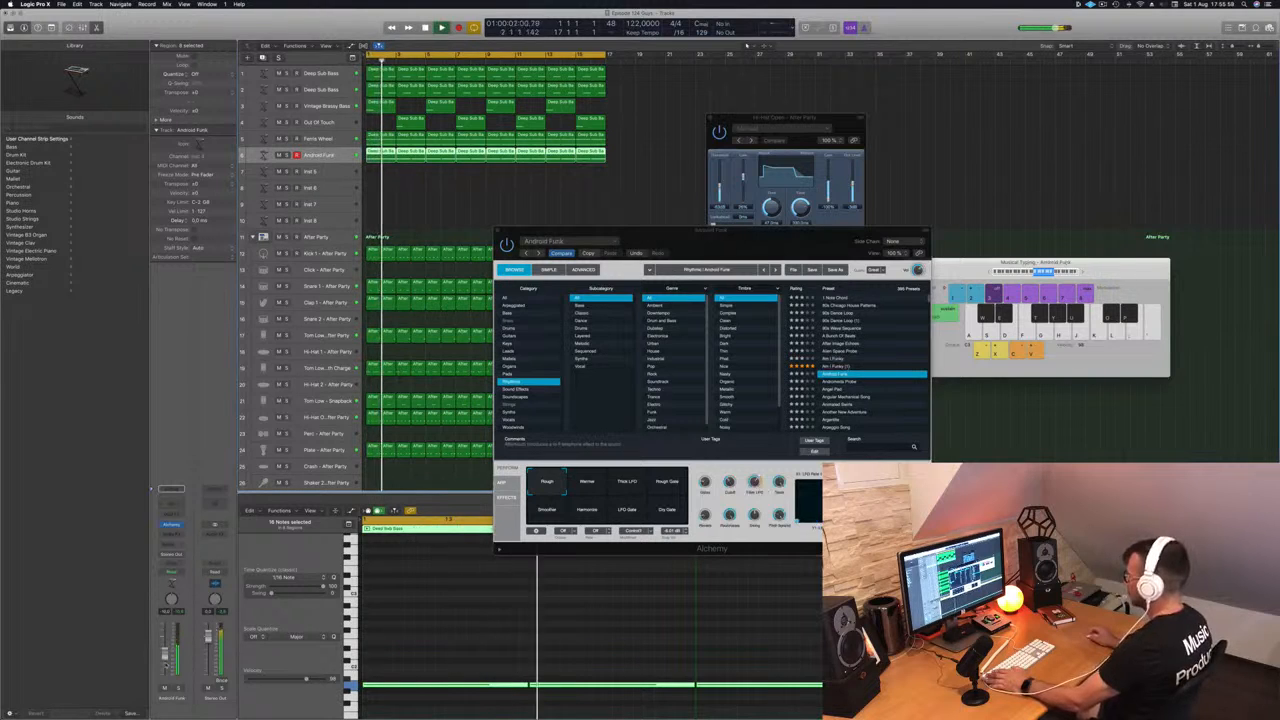
Step: Audition the Android Funk variations Warmer, Thick LFO, Rough Gate and Smoother, and settle on Harmonize
{"action": "left_click", "coordinate": [590, 486]}
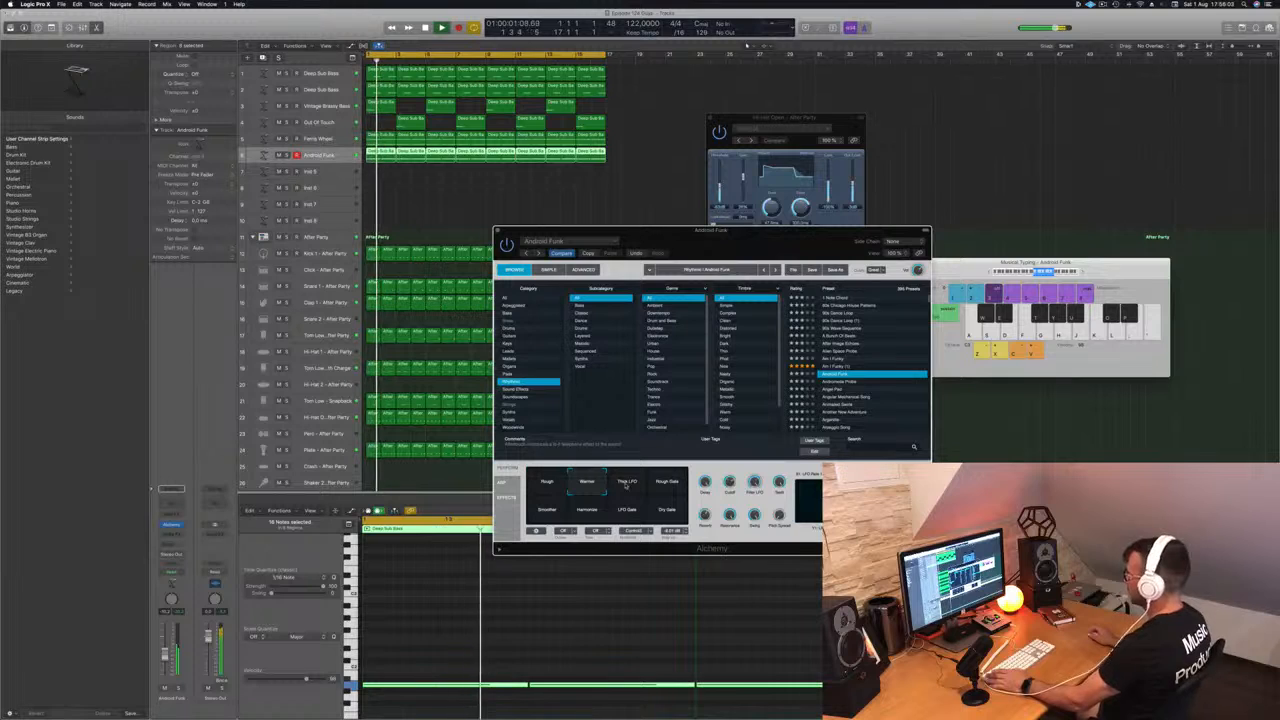
{"action": "left_click", "coordinate": [626, 485]}
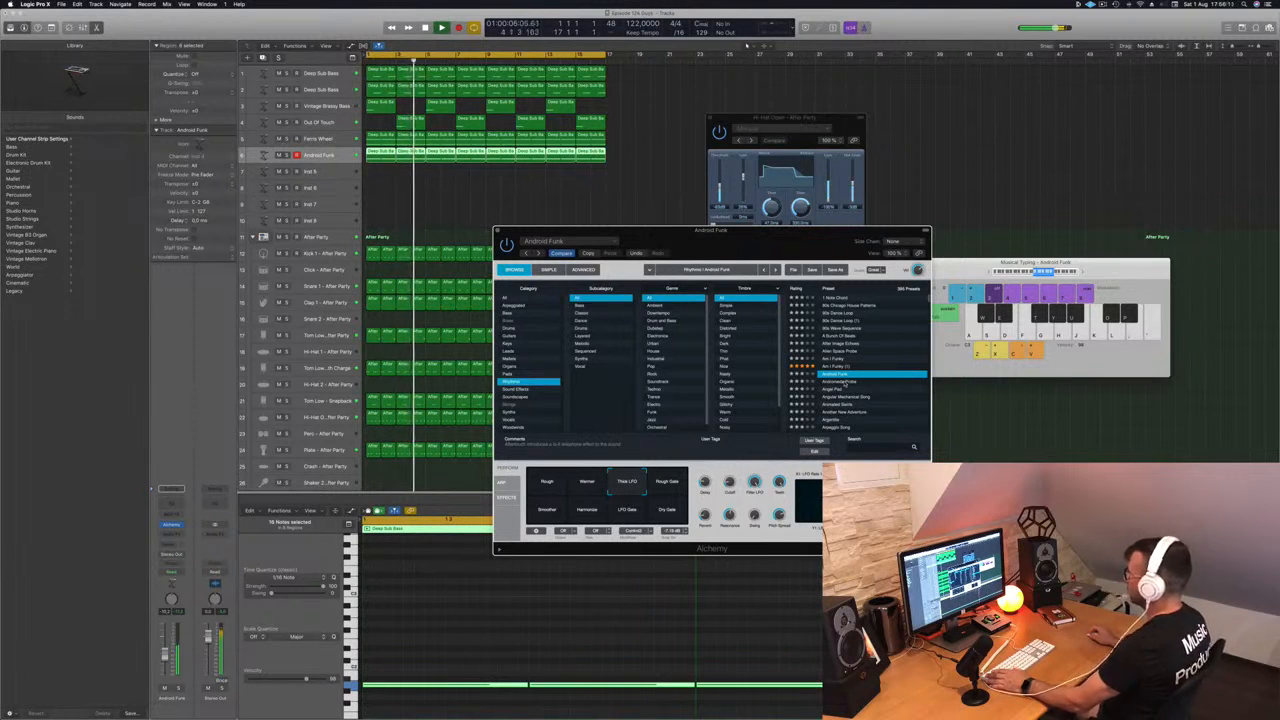
{"action": "left_click", "coordinate": [668, 485]}
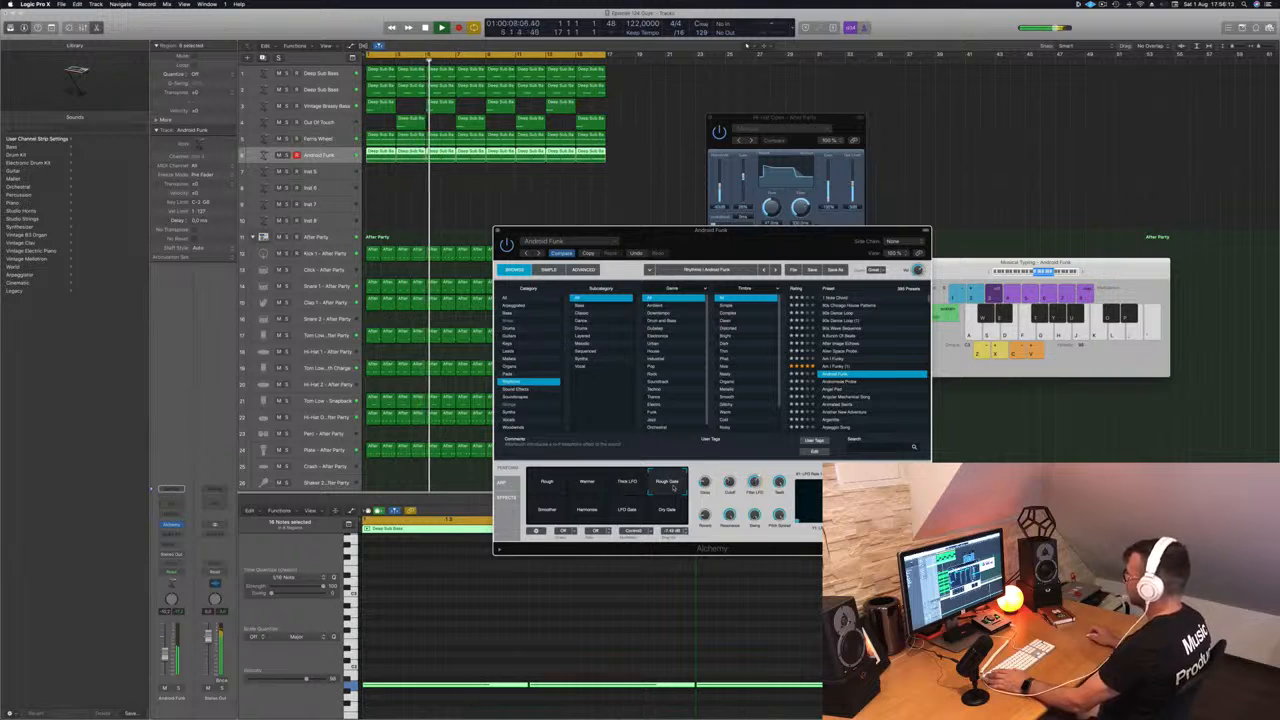
{"action": "left_click", "coordinate": [547, 511]}
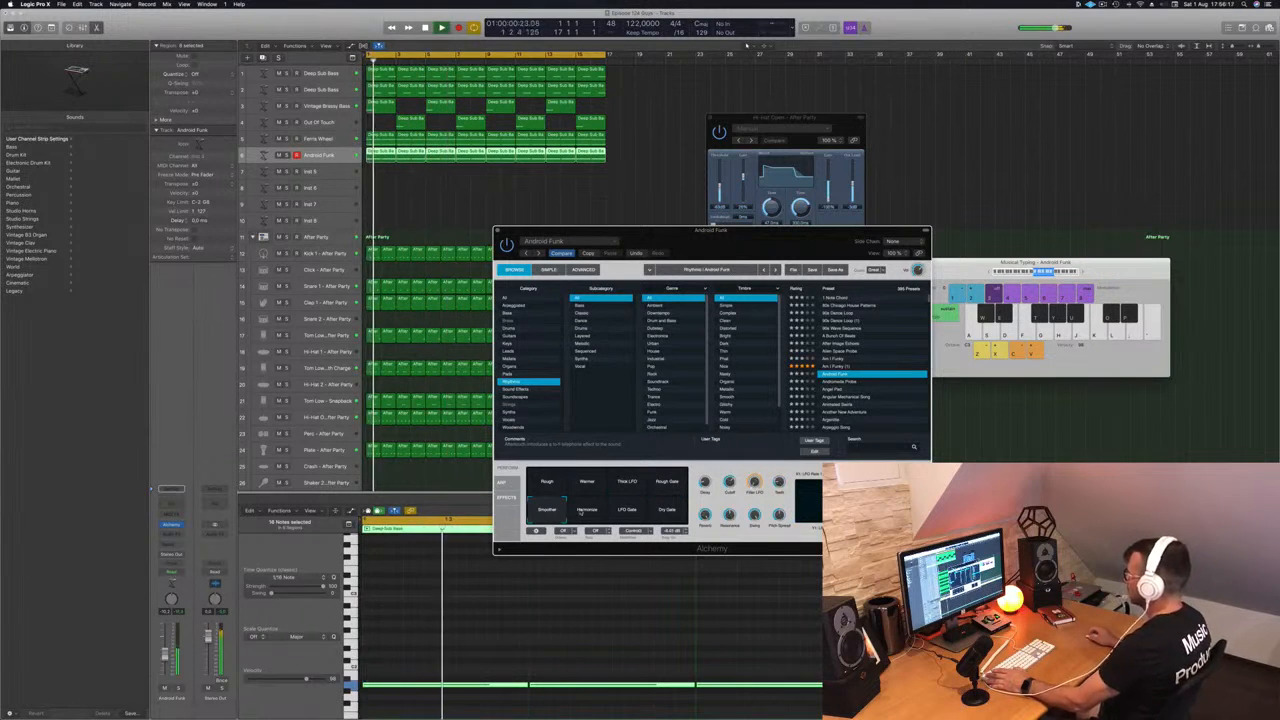
{"action": "left_click", "coordinate": [586, 511]}
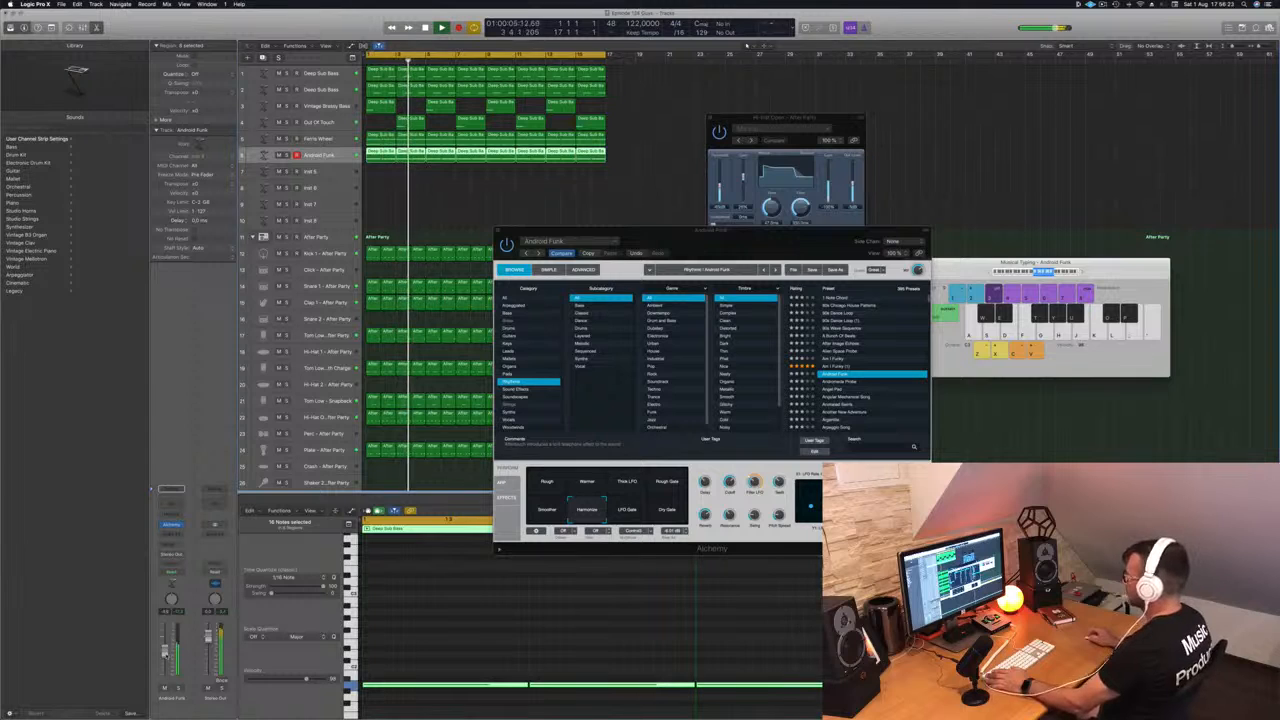
Step: Listen to the Android Funk track soloed, and restart the full arrangement from the beginning without the solo
{"action": "left_click", "coordinate": [178, 689]}
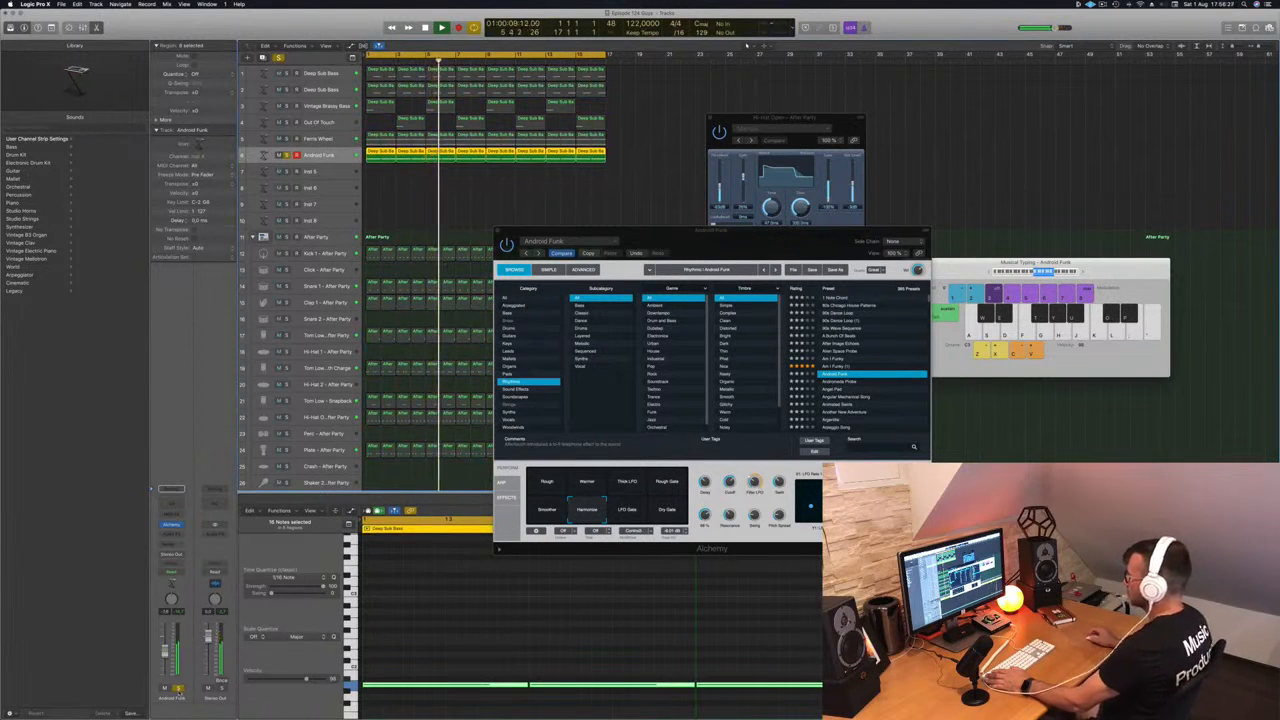
{"action": "left_click", "coordinate": [178, 689]}
{"action": "key", "text": "Return"}
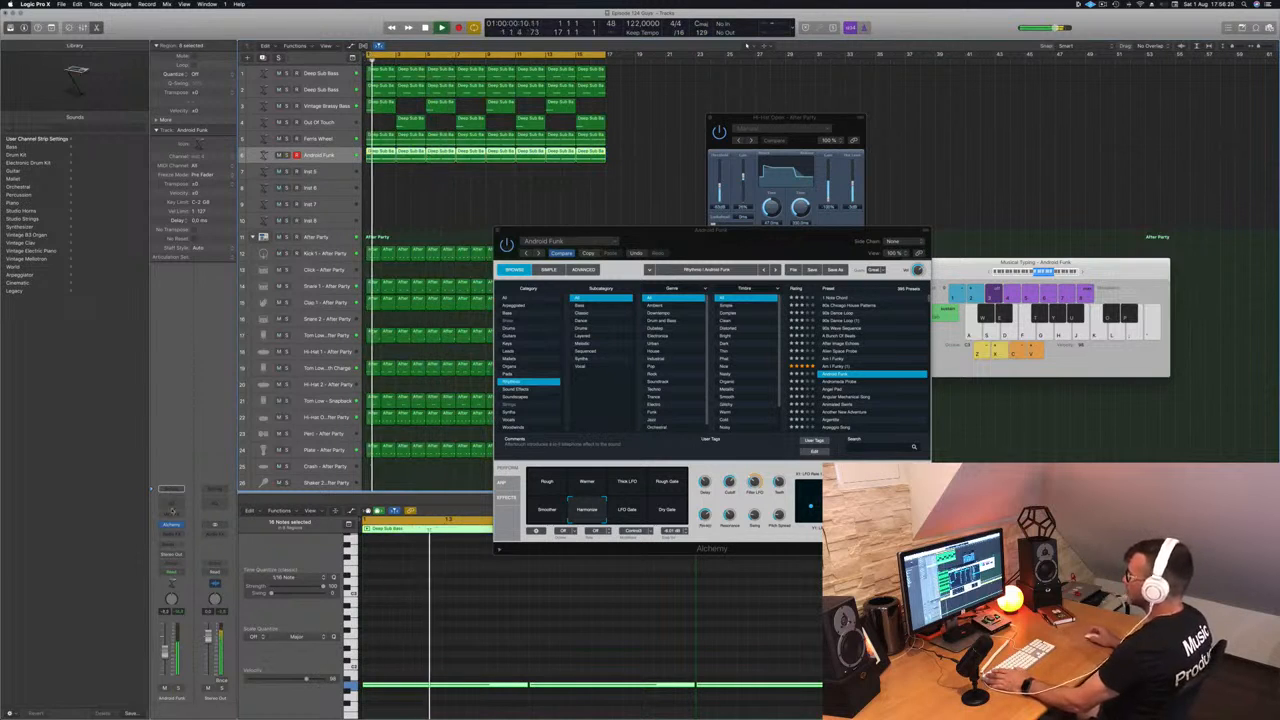
Step: Add a Channel EQ to the Android Funk track with a low cut at 140 Hz and restart playback
{"action": "left_click", "coordinate": [172, 510]}
{"action": "left_click", "coordinate": [57, 65]}
{"action": "left_click_drag", "start_coordinate": [74, 157], "coordinate": [197, 178]}
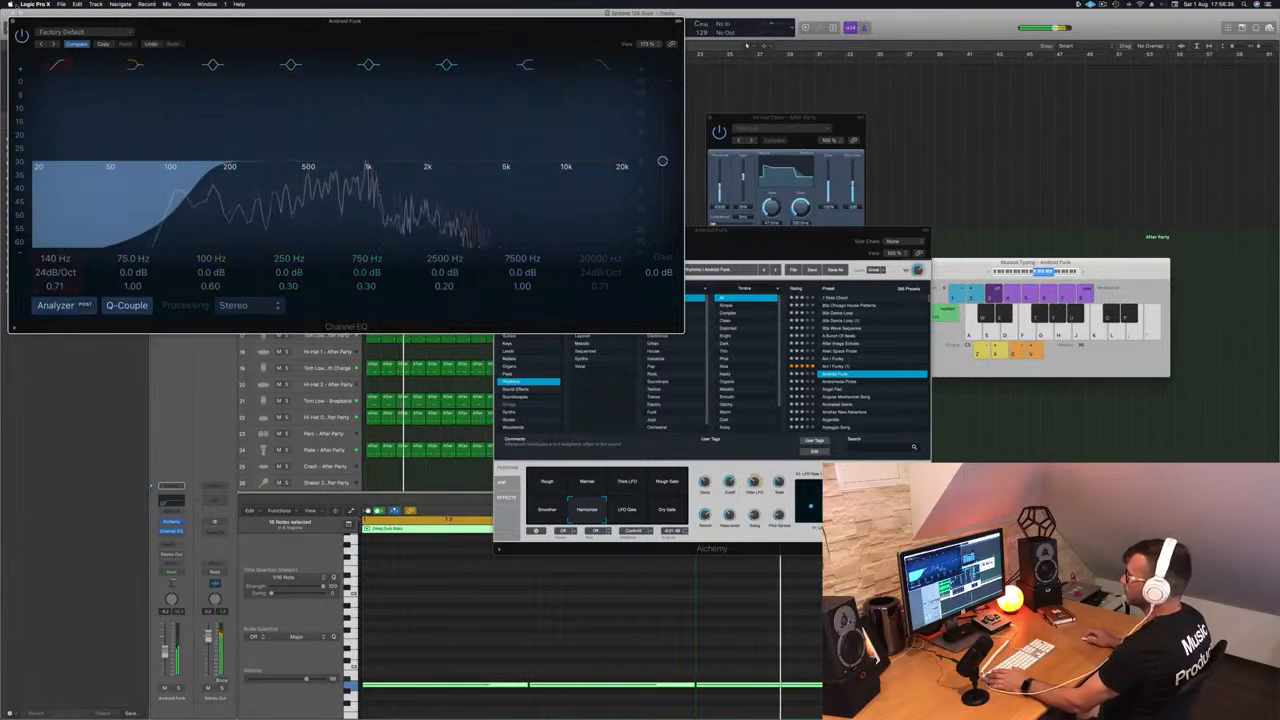
{"action": "left_click", "coordinate": [12, 21]}
{"action": "key", "text": "space"}
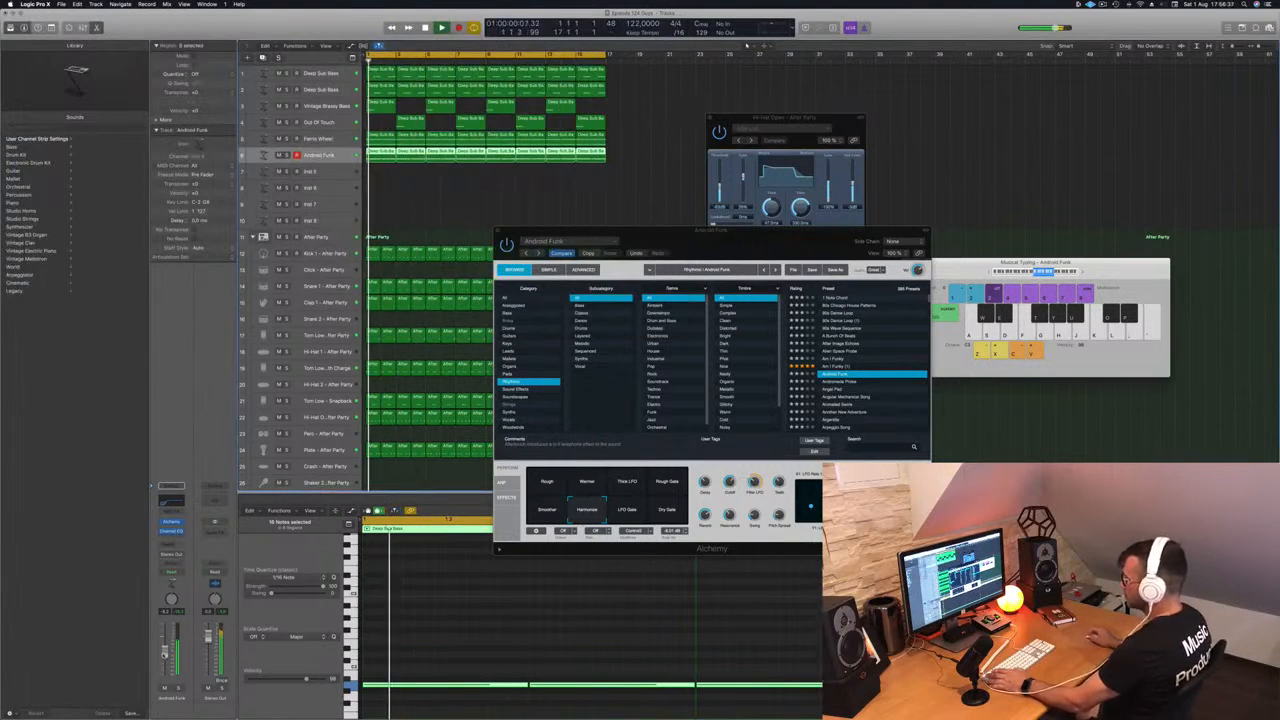
Step: Add a send from the Android Funk track to Bus 3
{"action": "left_click", "coordinate": [165, 555]}
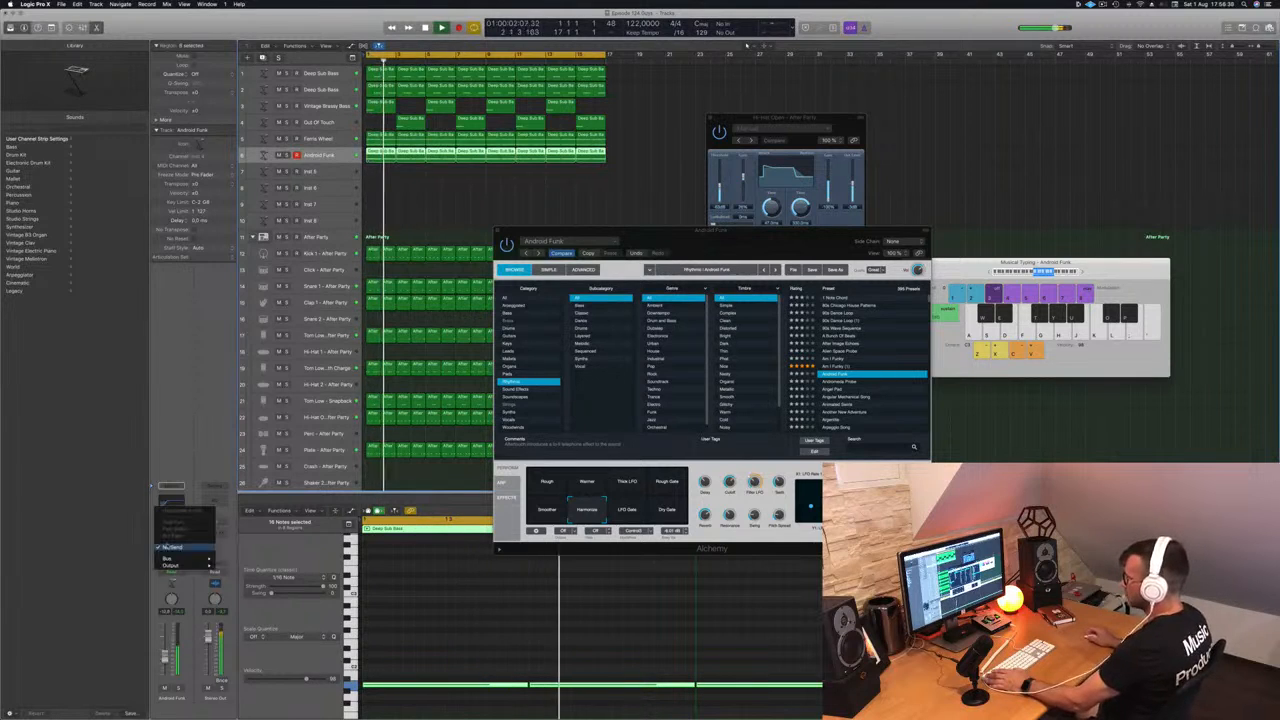
{"action": "mouse_move", "coordinate": [170, 558]}
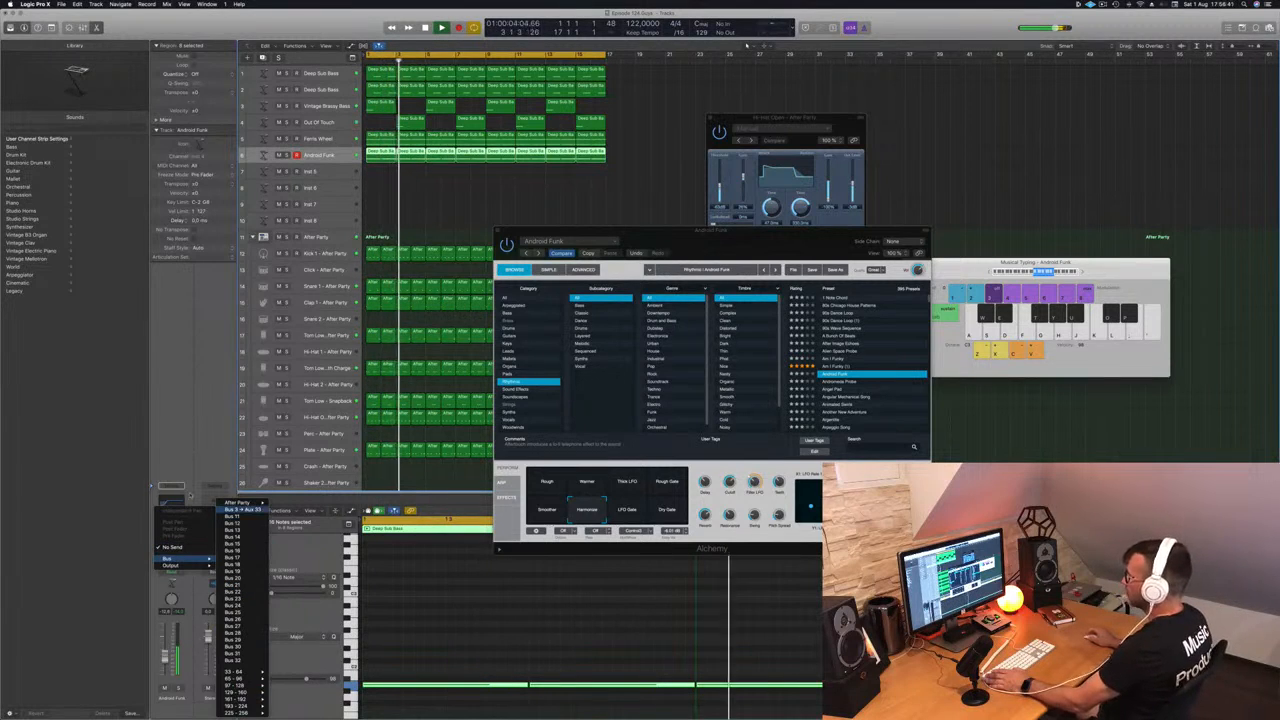
{"action": "left_click", "coordinate": [243, 509]}
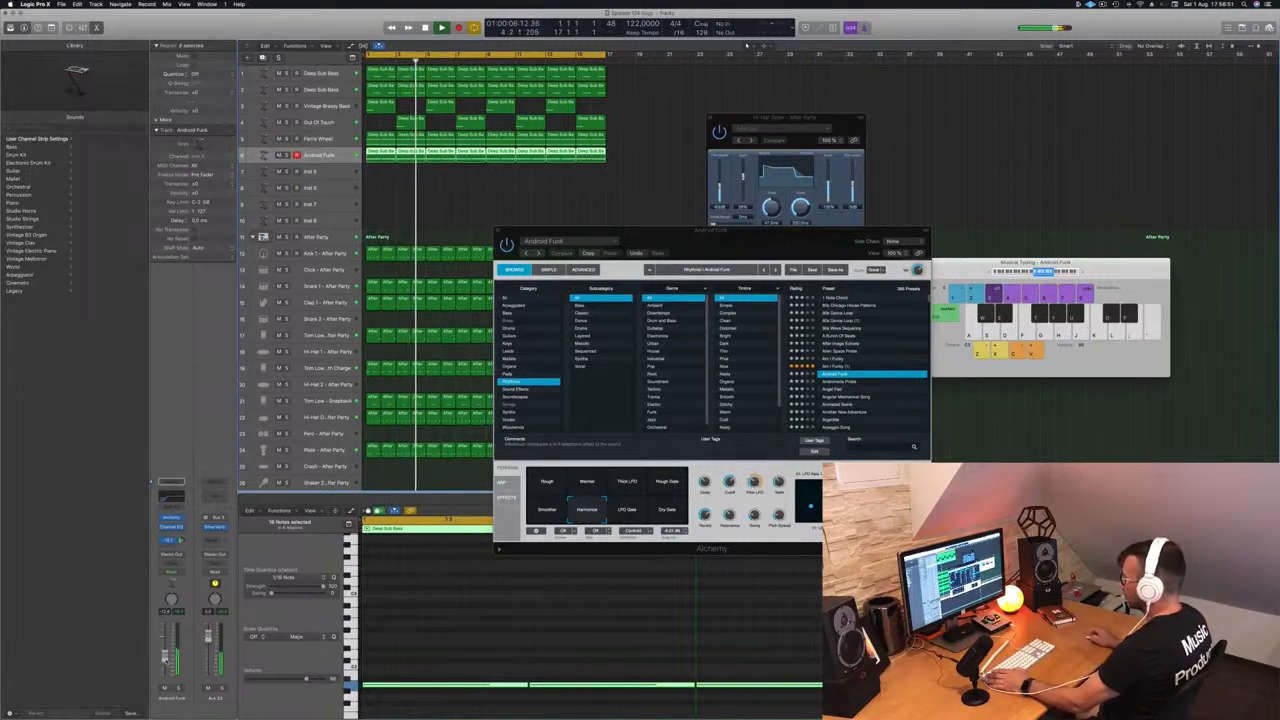
Step: Close the Android Funk instrument window, deselect the regions and replay the arrangement from the beginning
{"action": "left_click_drag", "start_coordinate": [700, 242], "coordinate": [668, 246]}
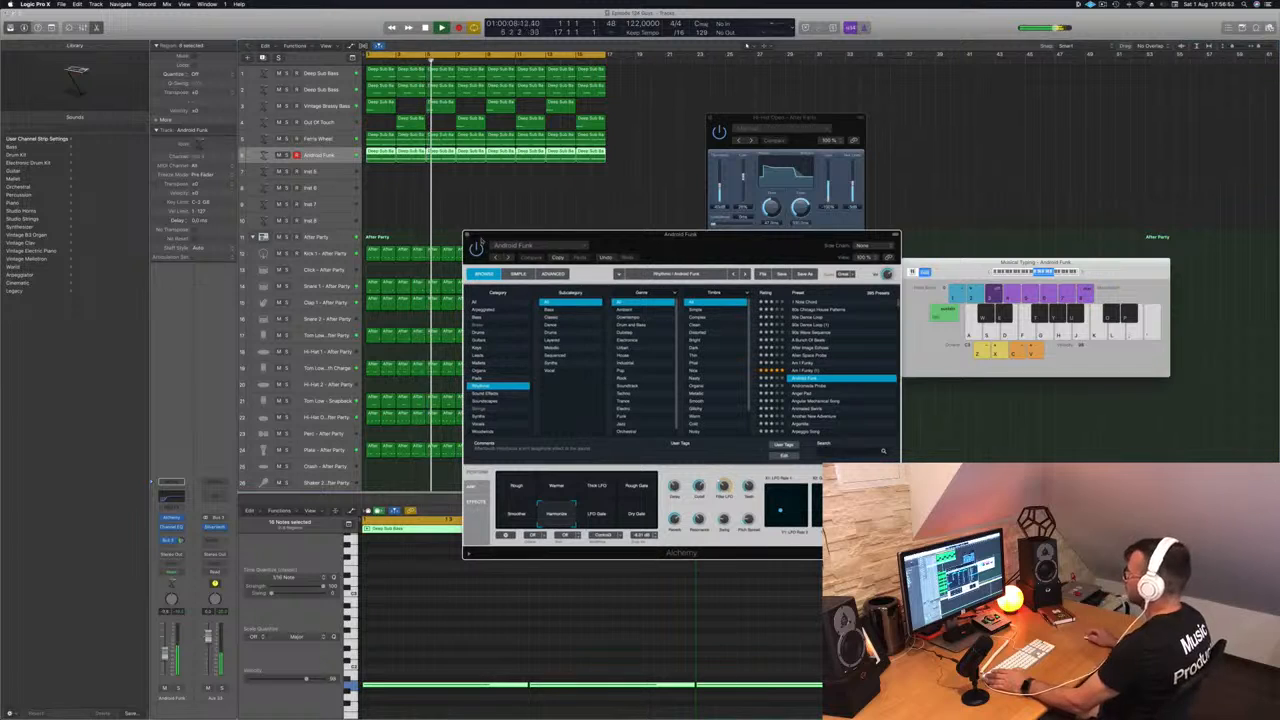
{"action": "left_click", "coordinate": [468, 237]}
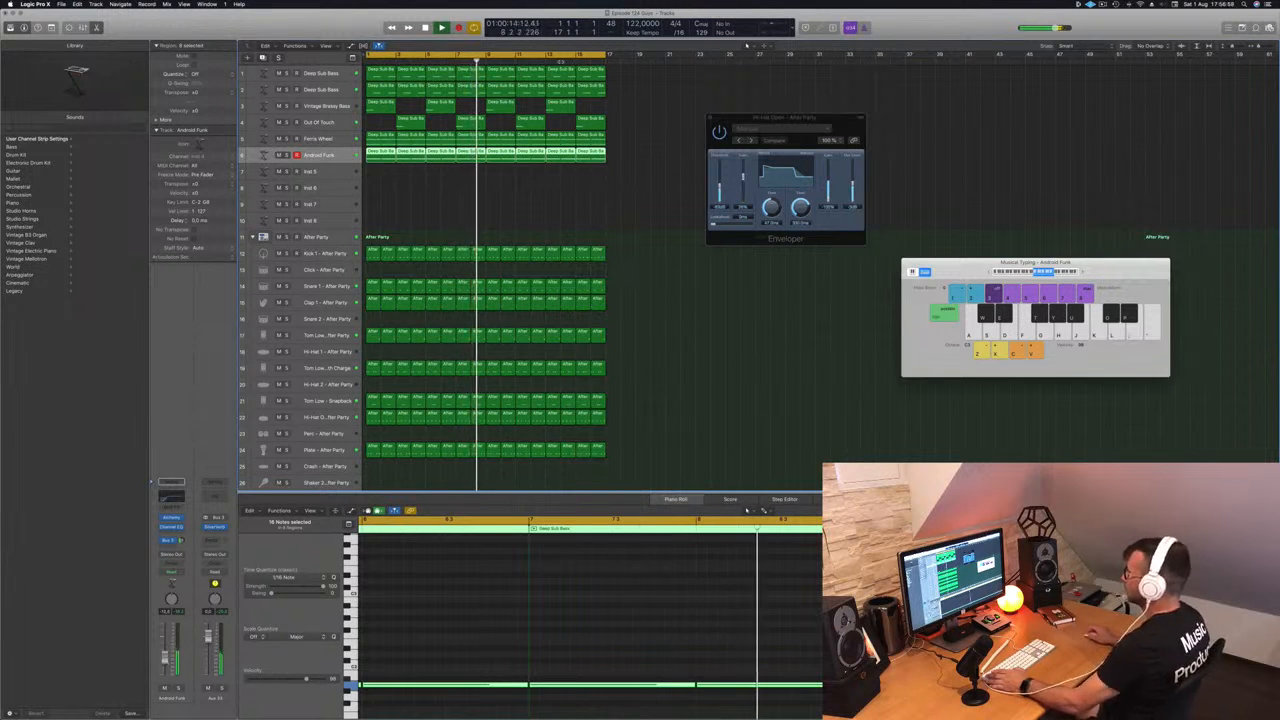
{"action": "left_click", "coordinate": [408, 182]}
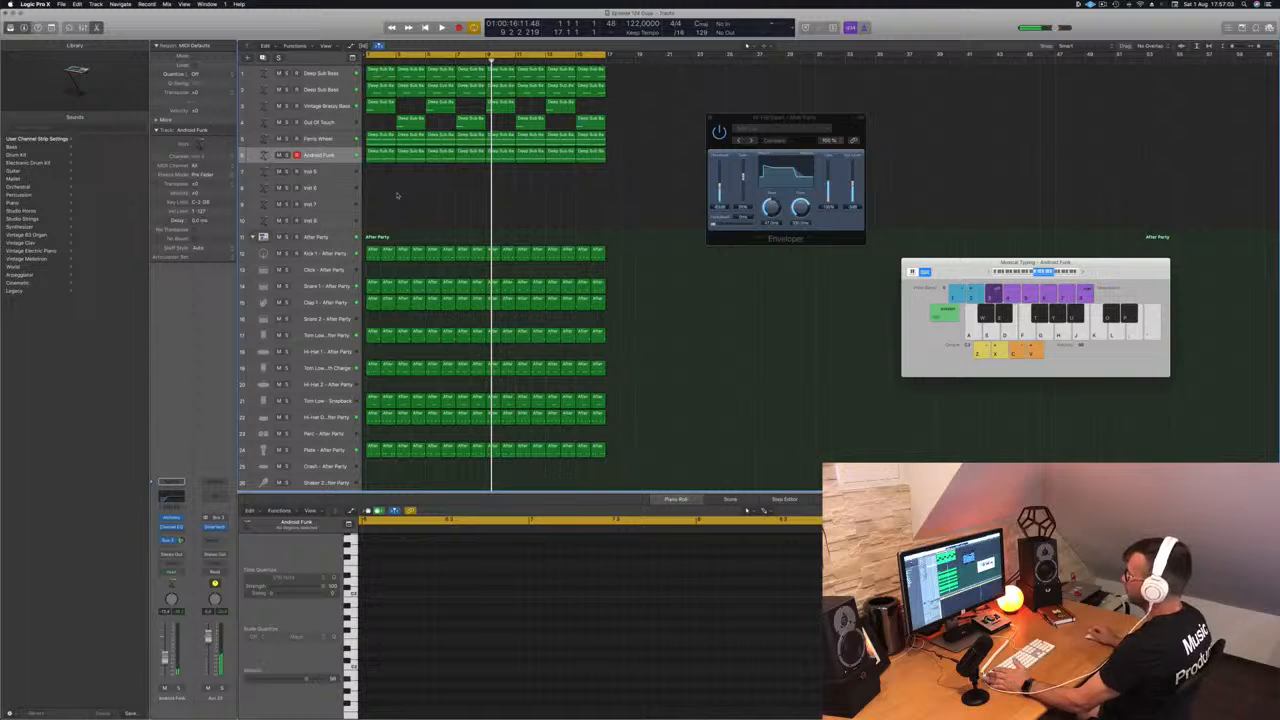
{"action": "key", "text": "space"}
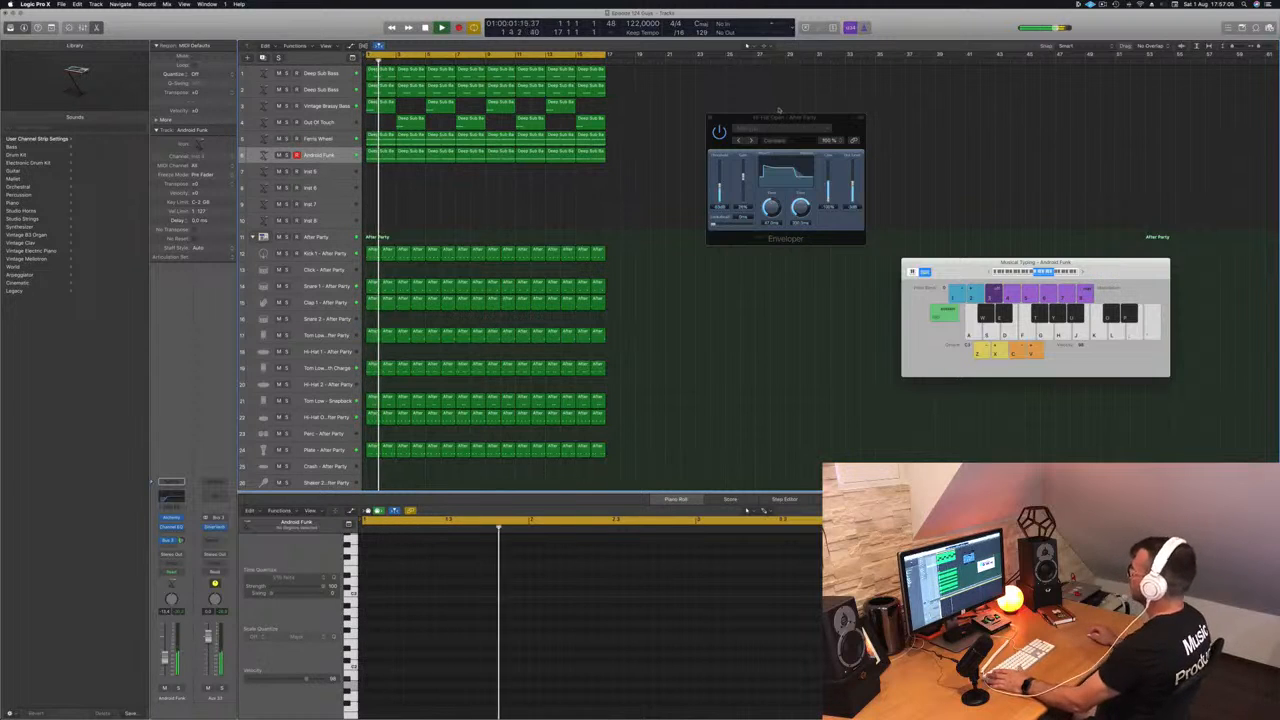
{"action": "left_click_drag", "start_coordinate": [779, 116], "coordinate": [901, 116]}
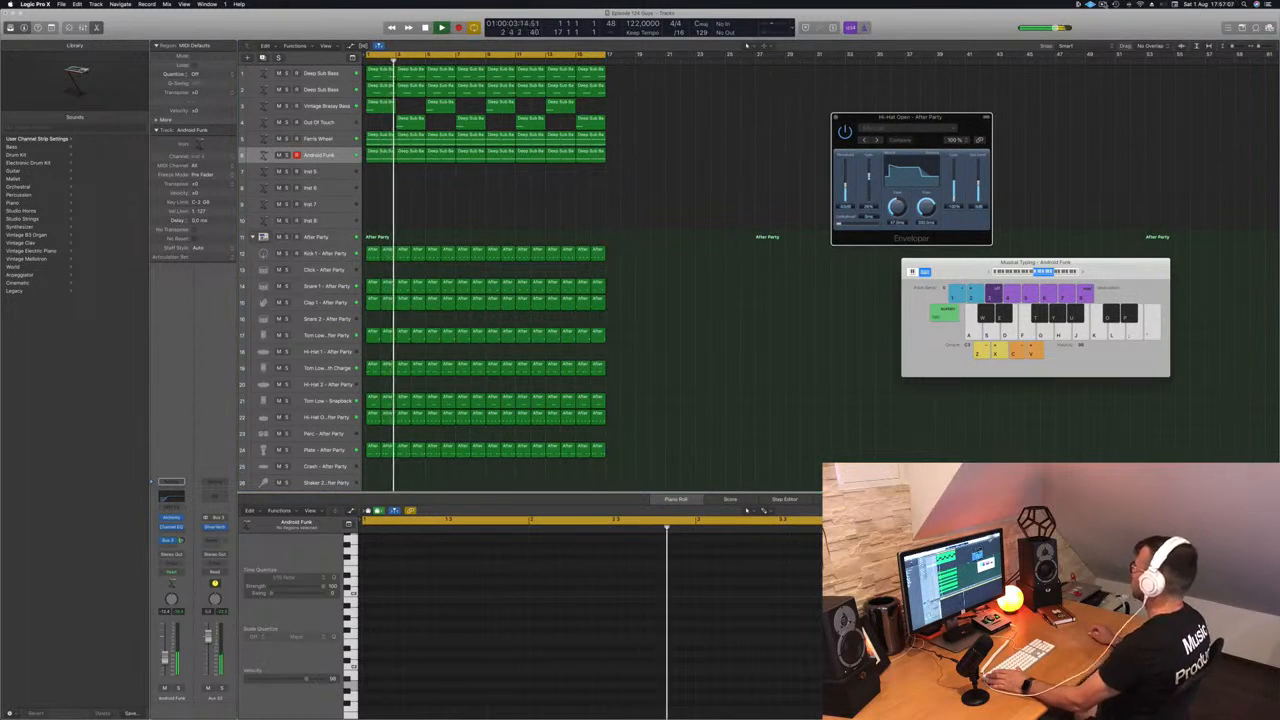
{"action": "left_click", "coordinate": [586, 209]}
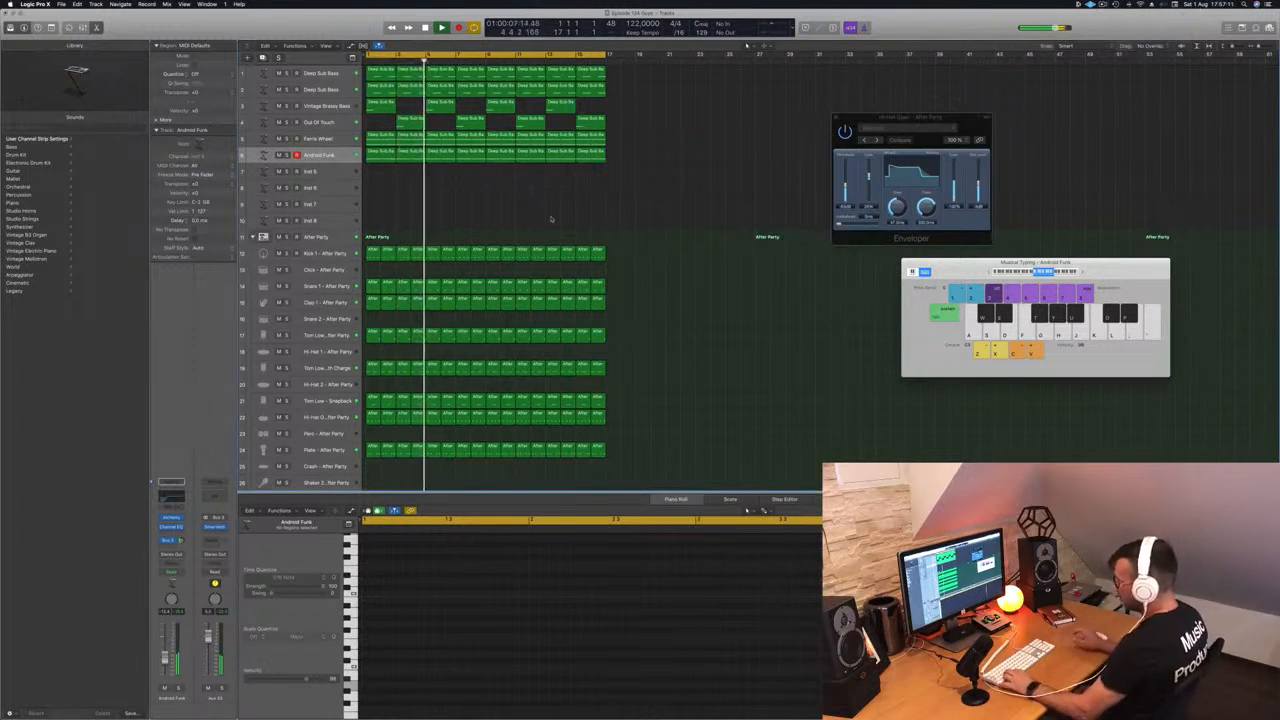
Step: Repeat all regions of the arrangement once and extend the cycle range to bar 33 to cover the copies
{"action": "key", "text": "super+a"}
{"action": "key", "text": "super+r"}
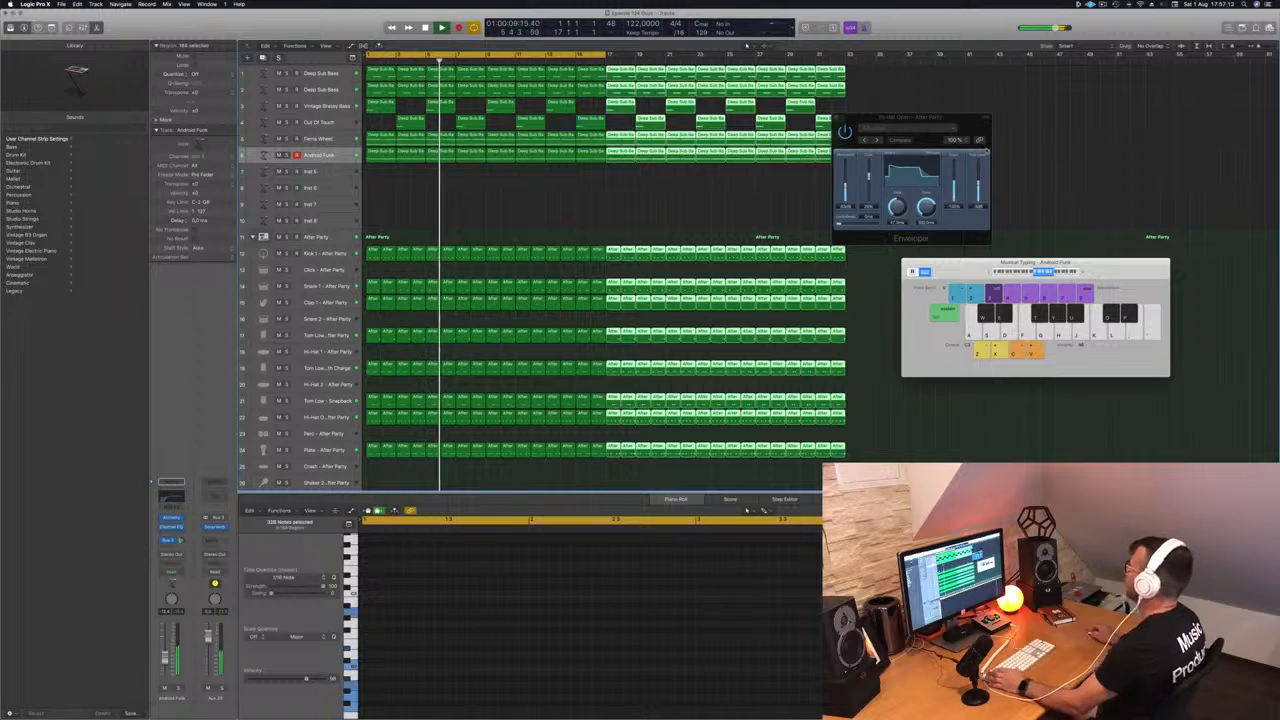
{"action": "left_click_drag", "start_coordinate": [937, 122], "coordinate": [796, 211]}
{"action": "key", "text": "Return"}
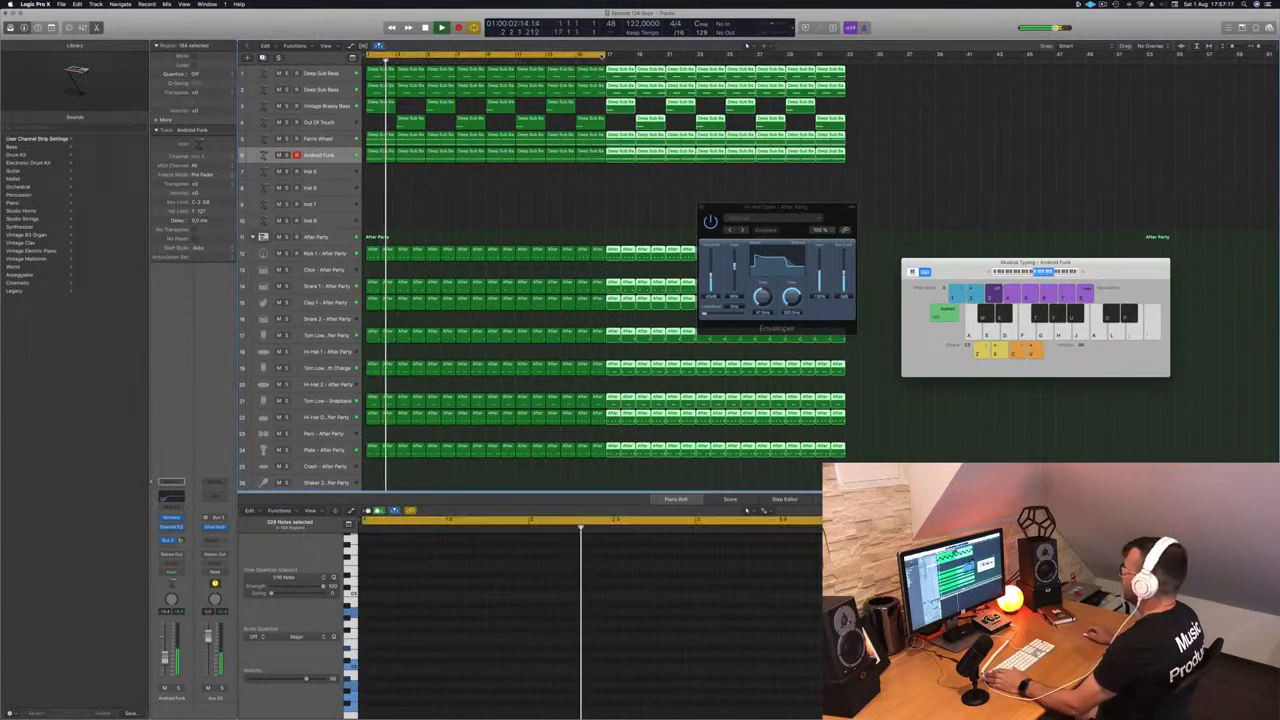
{"action": "left_click_drag", "start_coordinate": [606, 55], "coordinate": [845, 57]}
{"action": "left_click_drag", "start_coordinate": [809, 208], "coordinate": [921, 205]}
{"action": "left_click", "coordinate": [427, 230]}
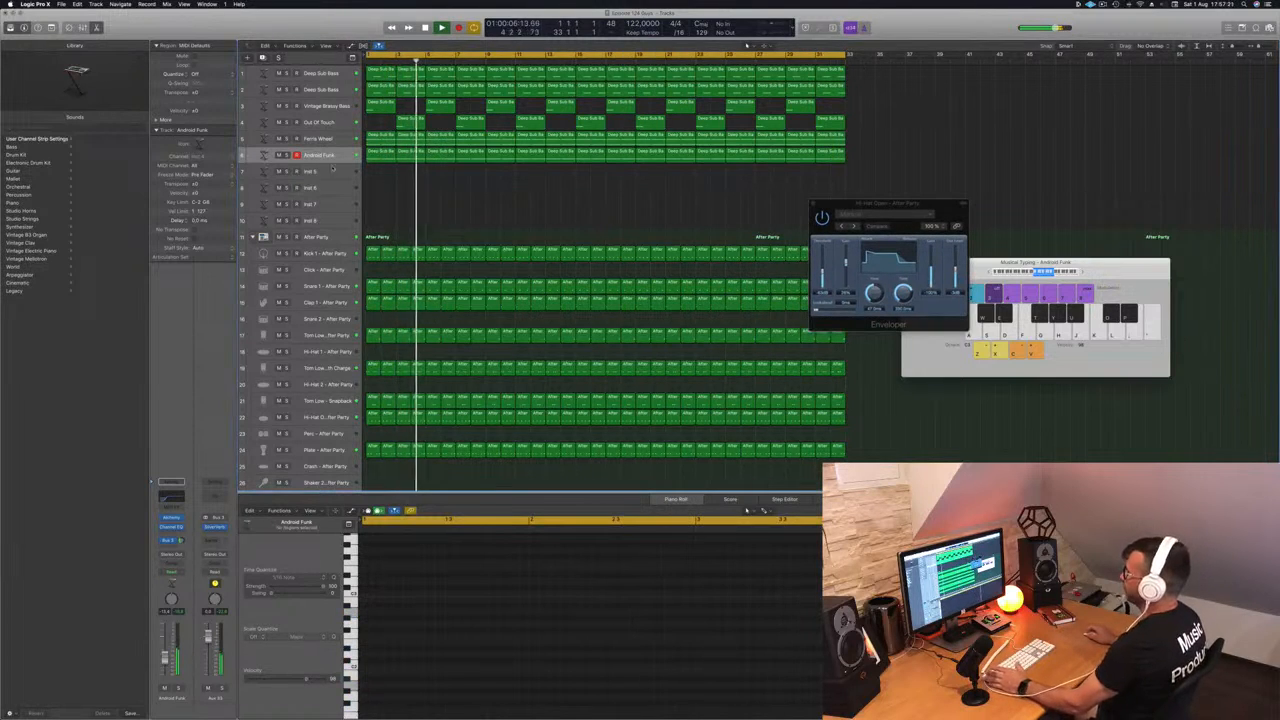
Step: Open Alchemy on the Inst 5 track and load the Airhorn Anthem Lead preset from the Leads category
{"action": "left_click", "coordinate": [333, 172]}
{"action": "key", "text": "Return"}
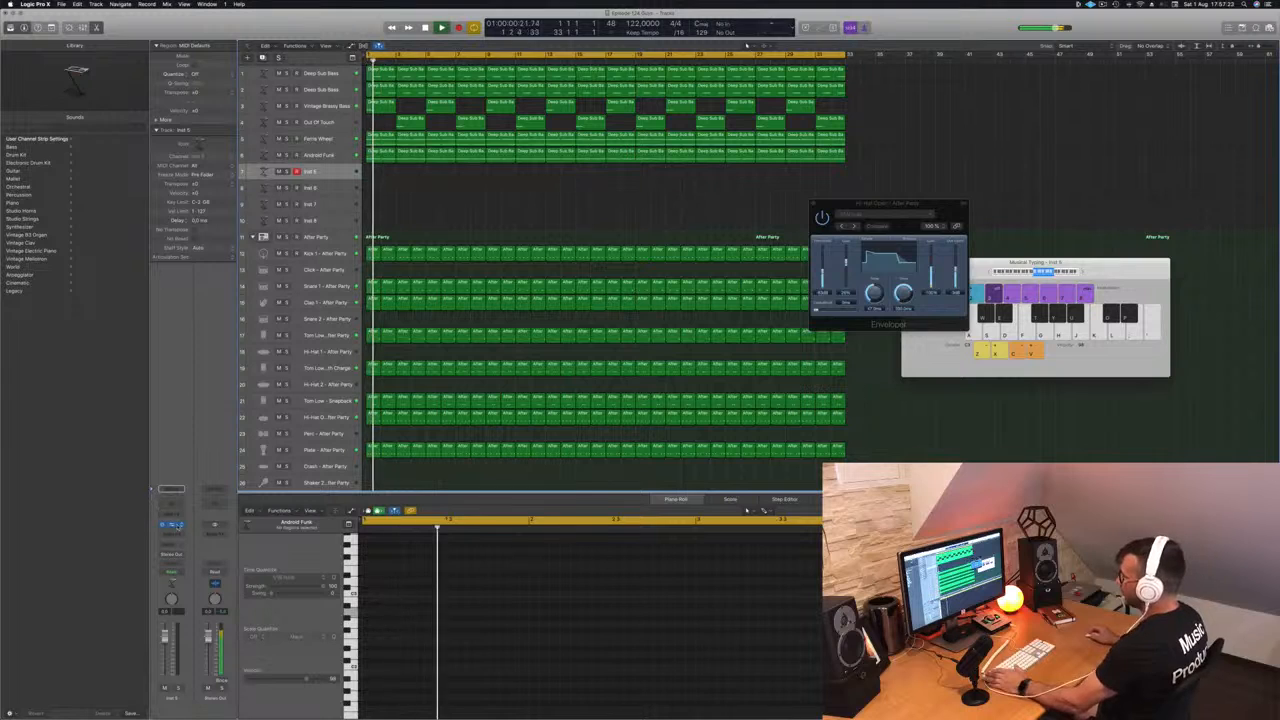
{"action": "left_click", "coordinate": [173, 525]}
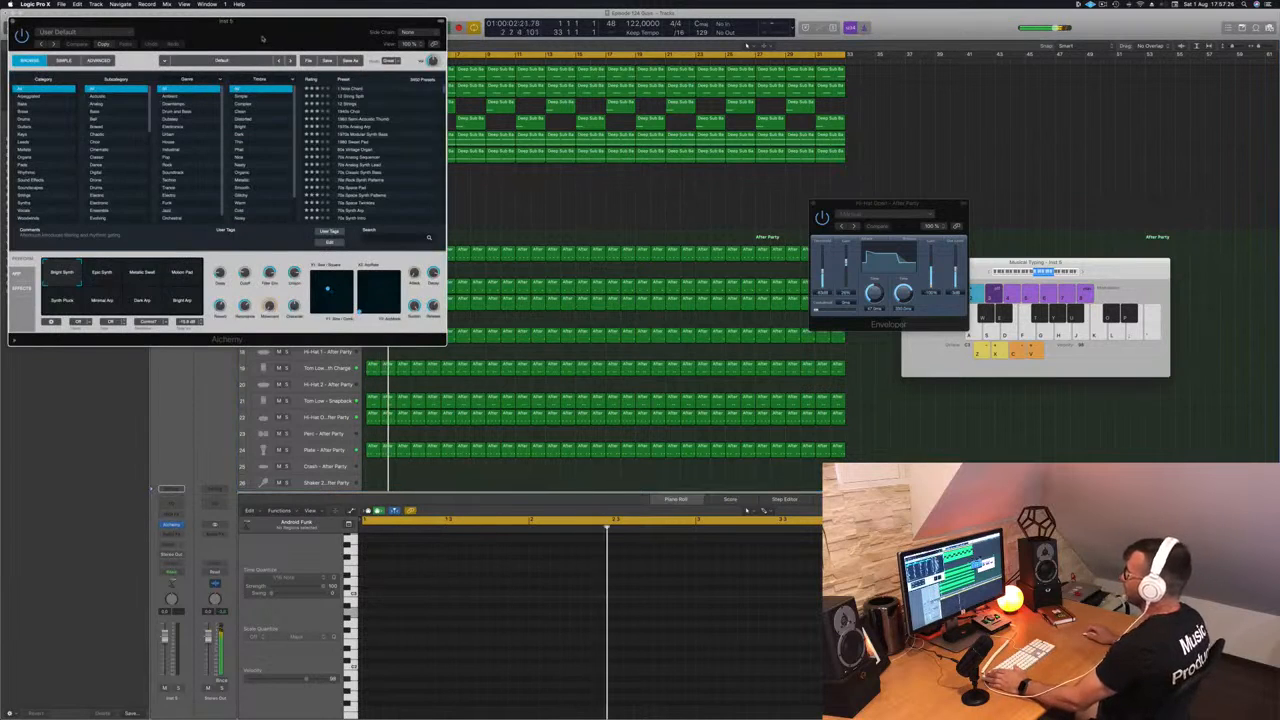
{"action": "left_click_drag", "start_coordinate": [263, 37], "coordinate": [692, 137]}
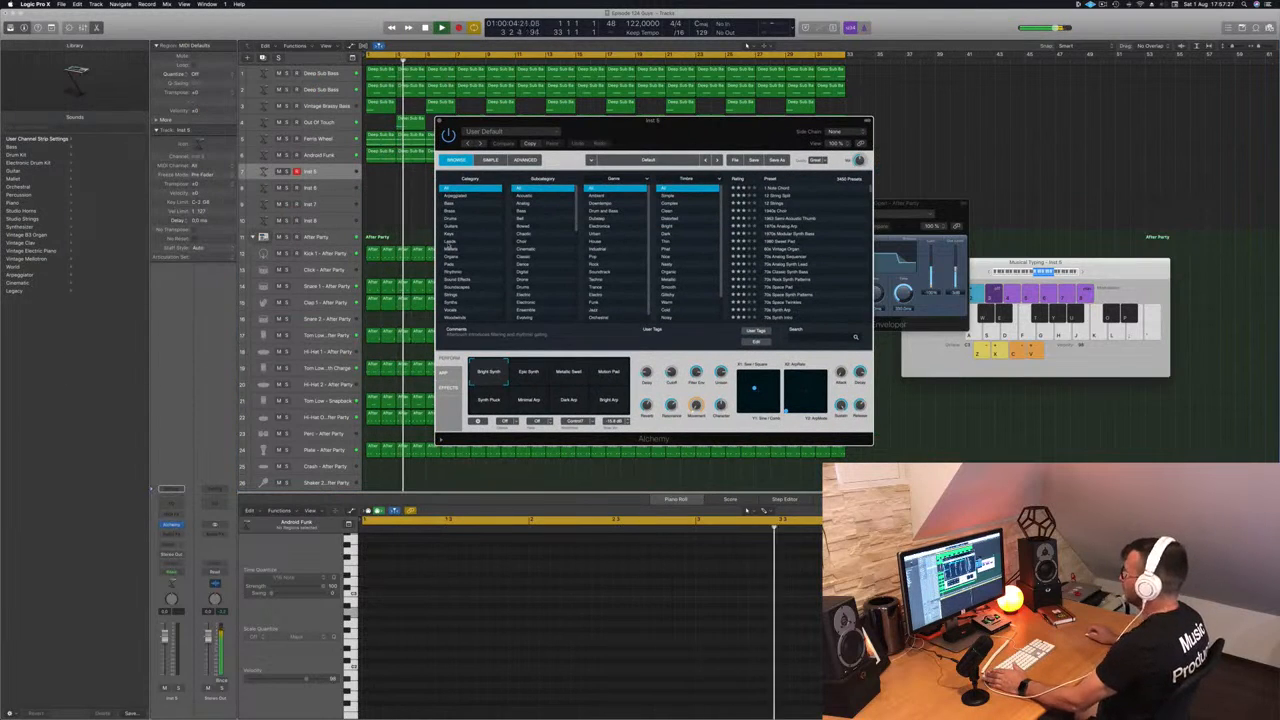
{"action": "left_click", "coordinate": [455, 241]}
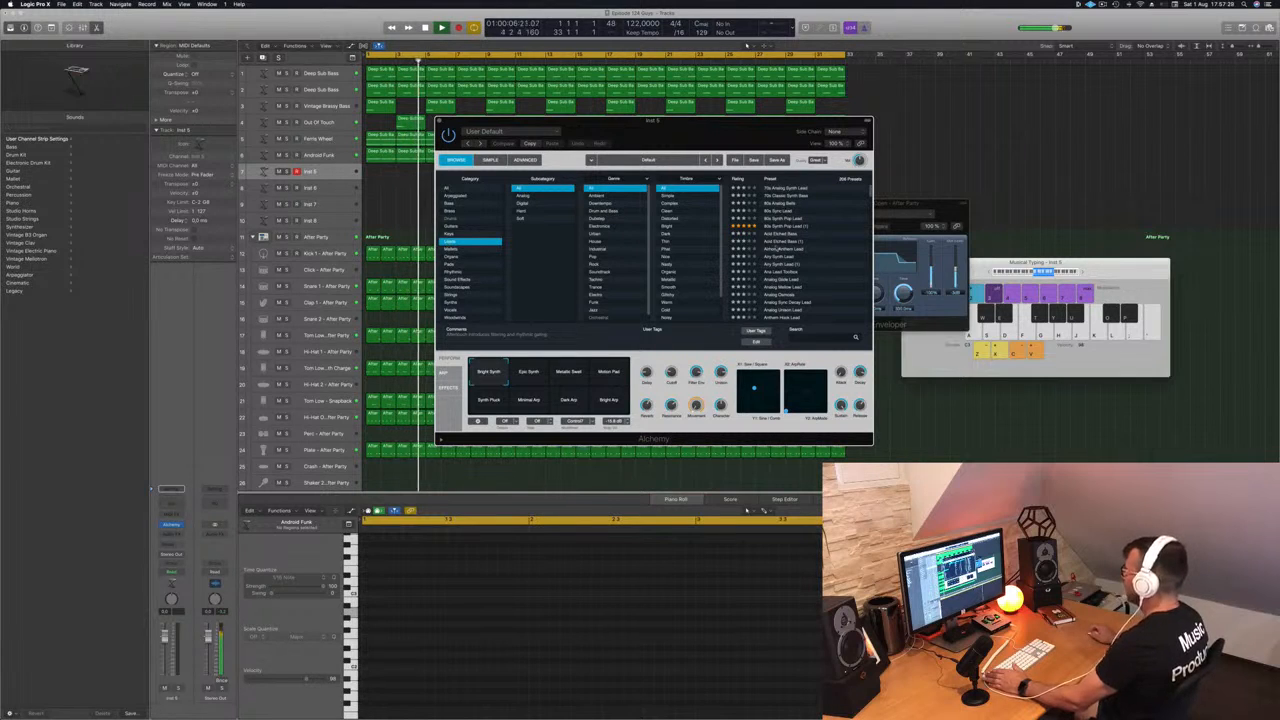
{"action": "left_click", "coordinate": [780, 249]}
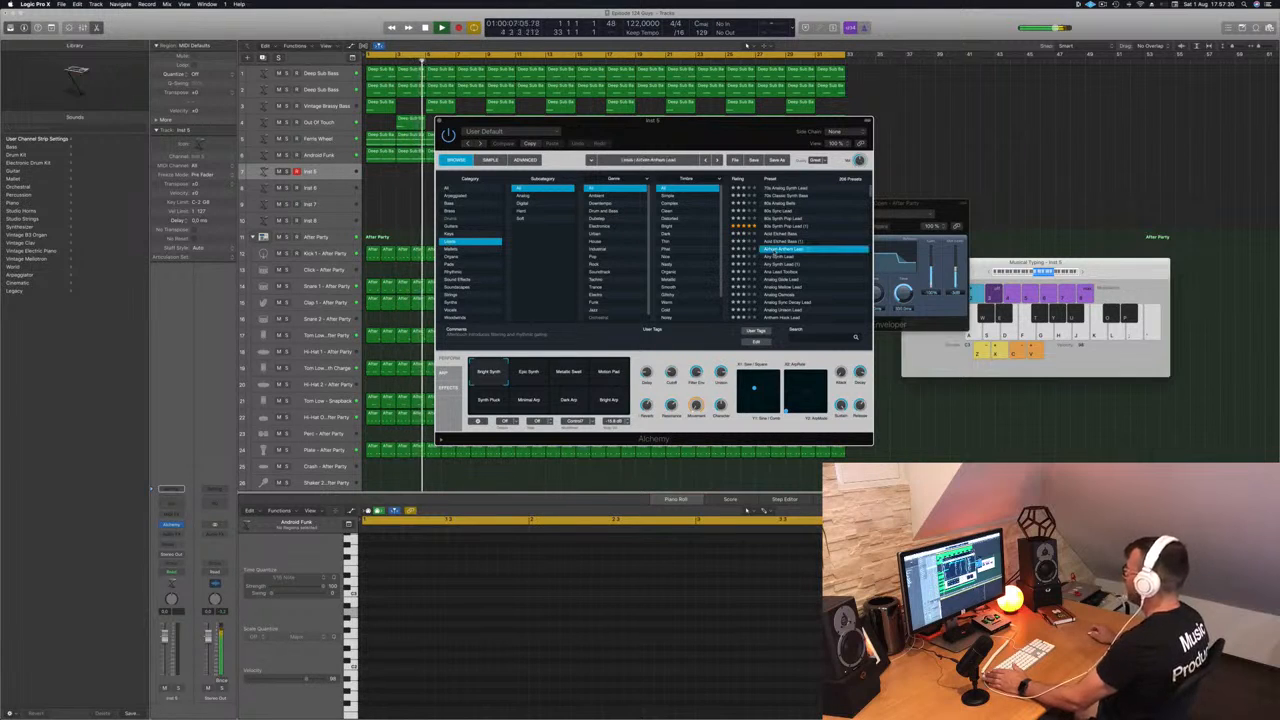
Step: Add a send from the Airhorn Anthem Lead track to Bus 3
{"action": "left_click", "coordinate": [166, 547]}
{"action": "mouse_move", "coordinate": [170, 558]}
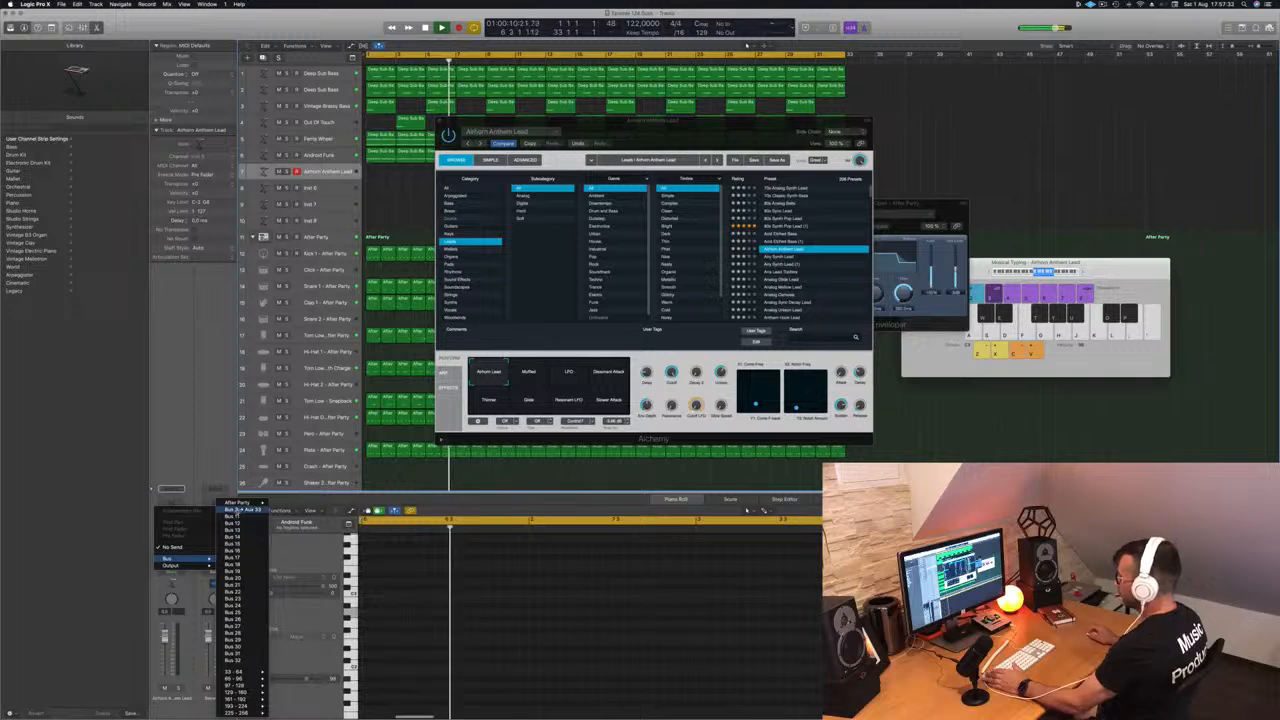
{"action": "left_click", "coordinate": [232, 517]}
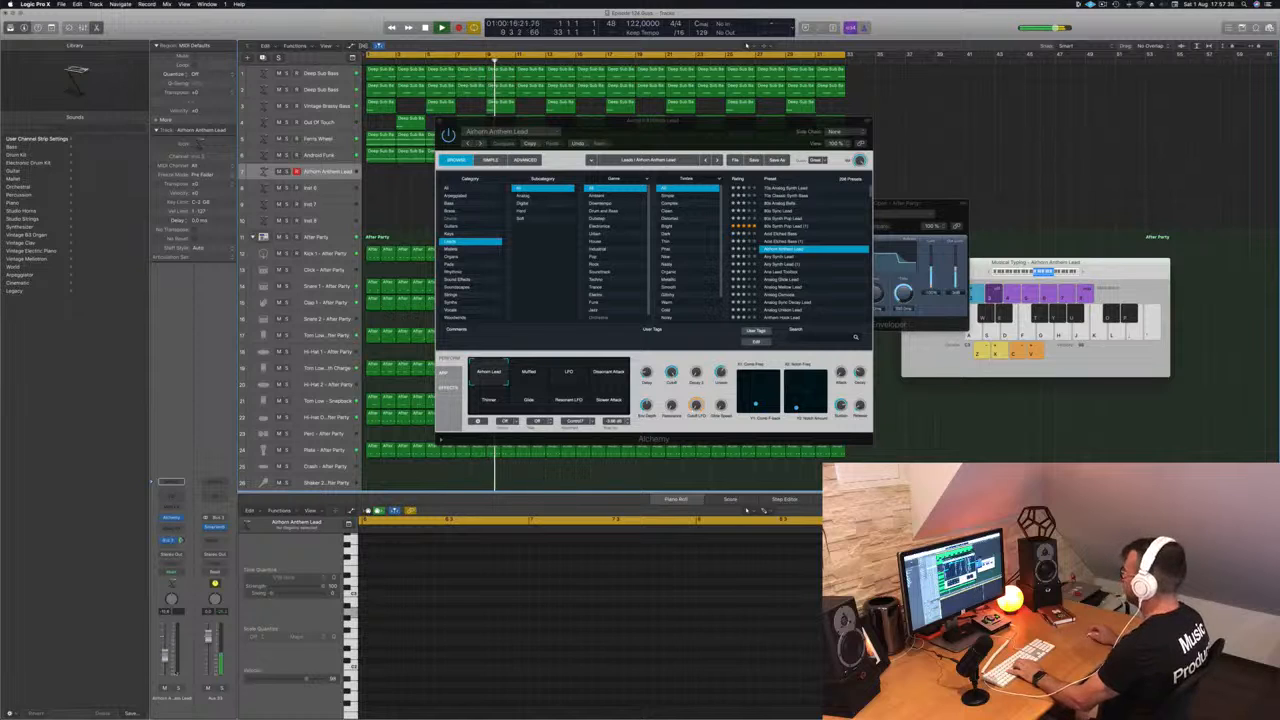
Step: Audition the performance variations of Airhorn Anthem Lead over the arrangement, from Muffled through to Slower Attack
{"action": "left_click_drag", "start_coordinate": [1131, 276], "coordinate": [1078, 305]}
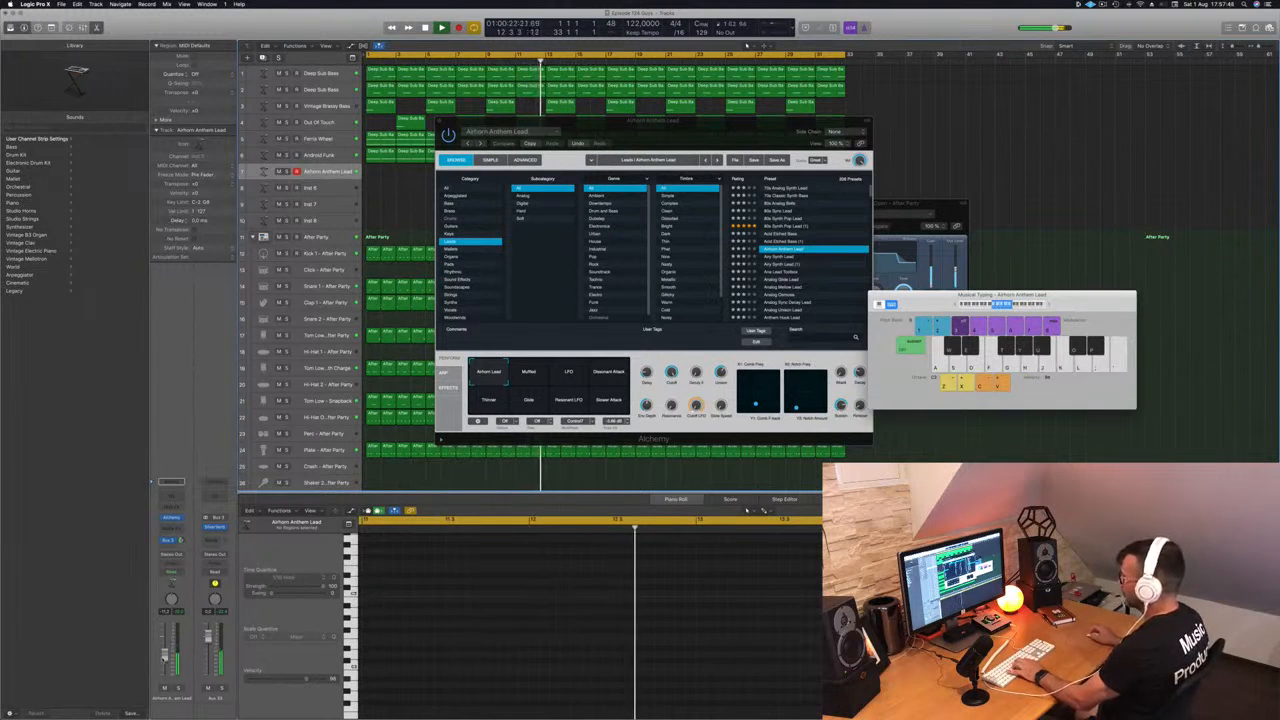
{"action": "left_click", "coordinate": [527, 372]}
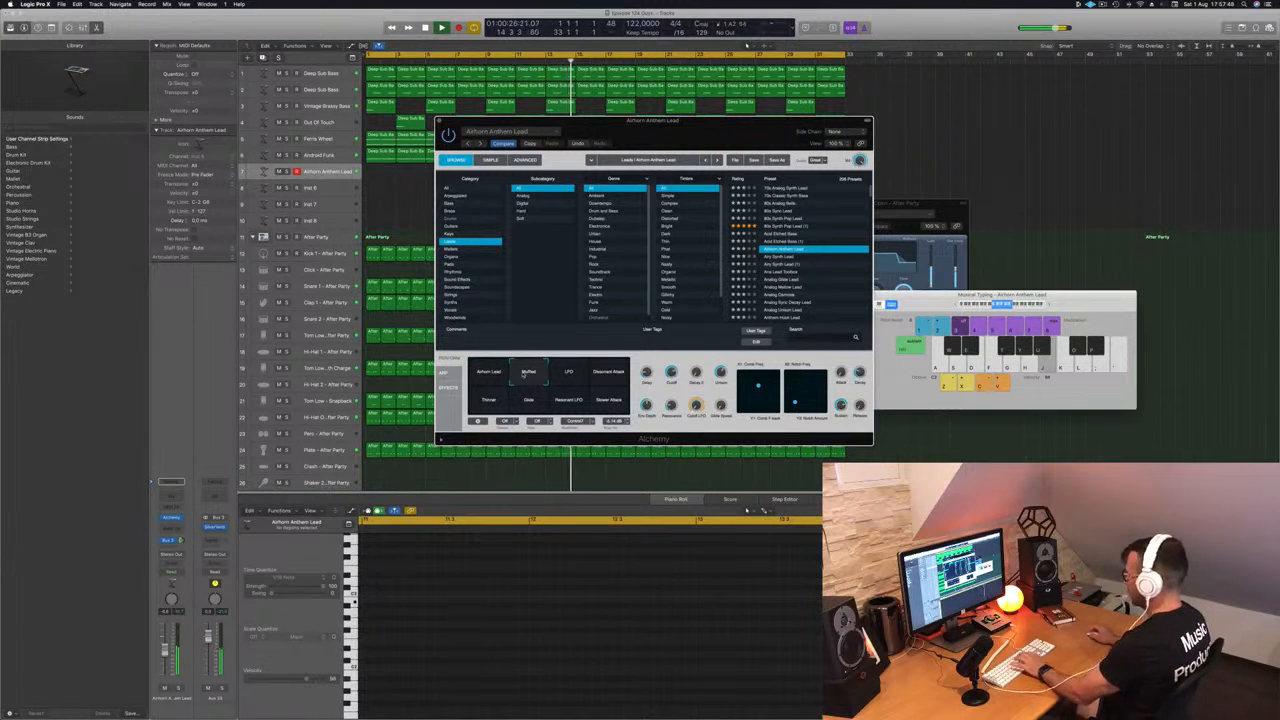
{"action": "left_click", "coordinate": [1049, 306]}
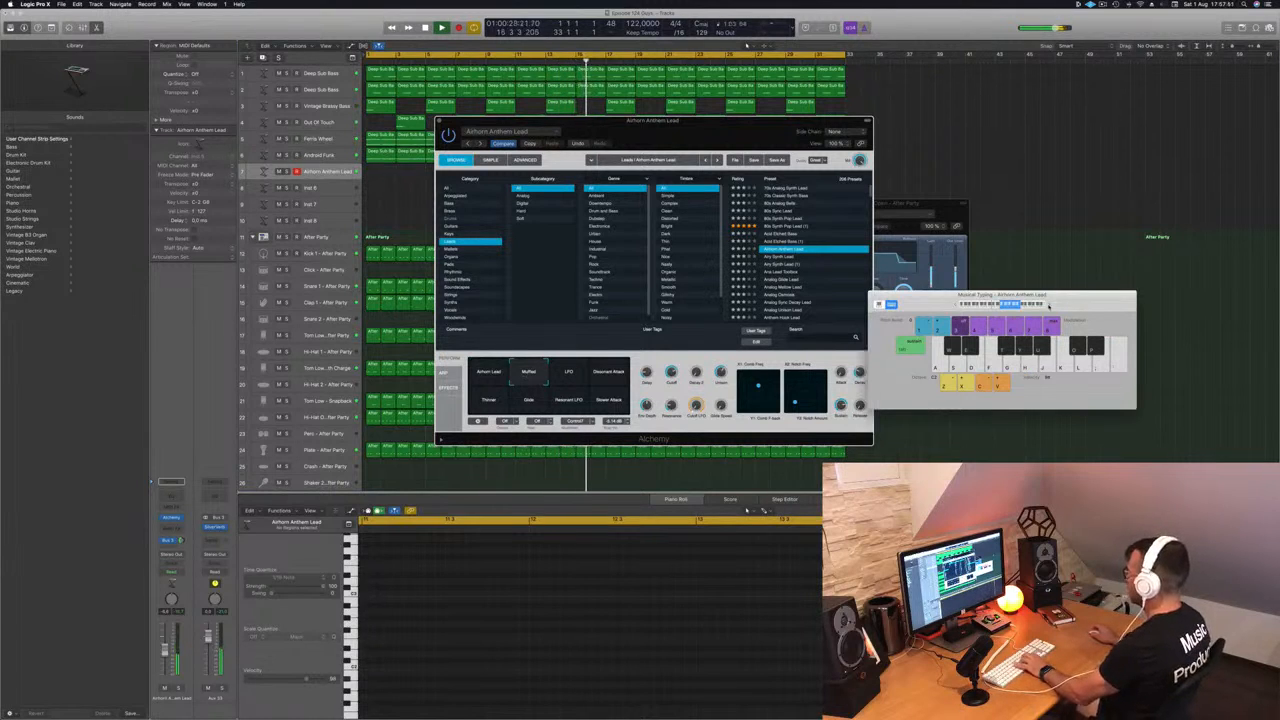
{"action": "left_click", "coordinate": [569, 375]}
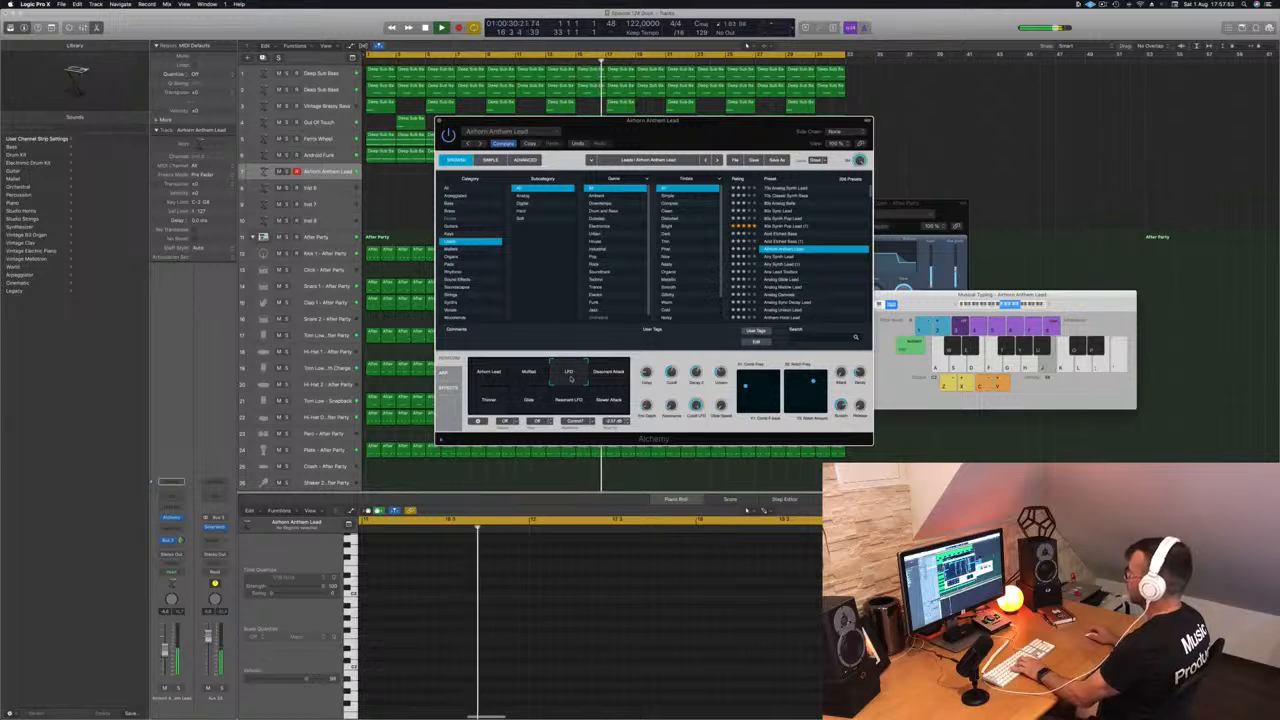
{"action": "left_click", "coordinate": [610, 376]}
{"action": "key", "text": "h"}
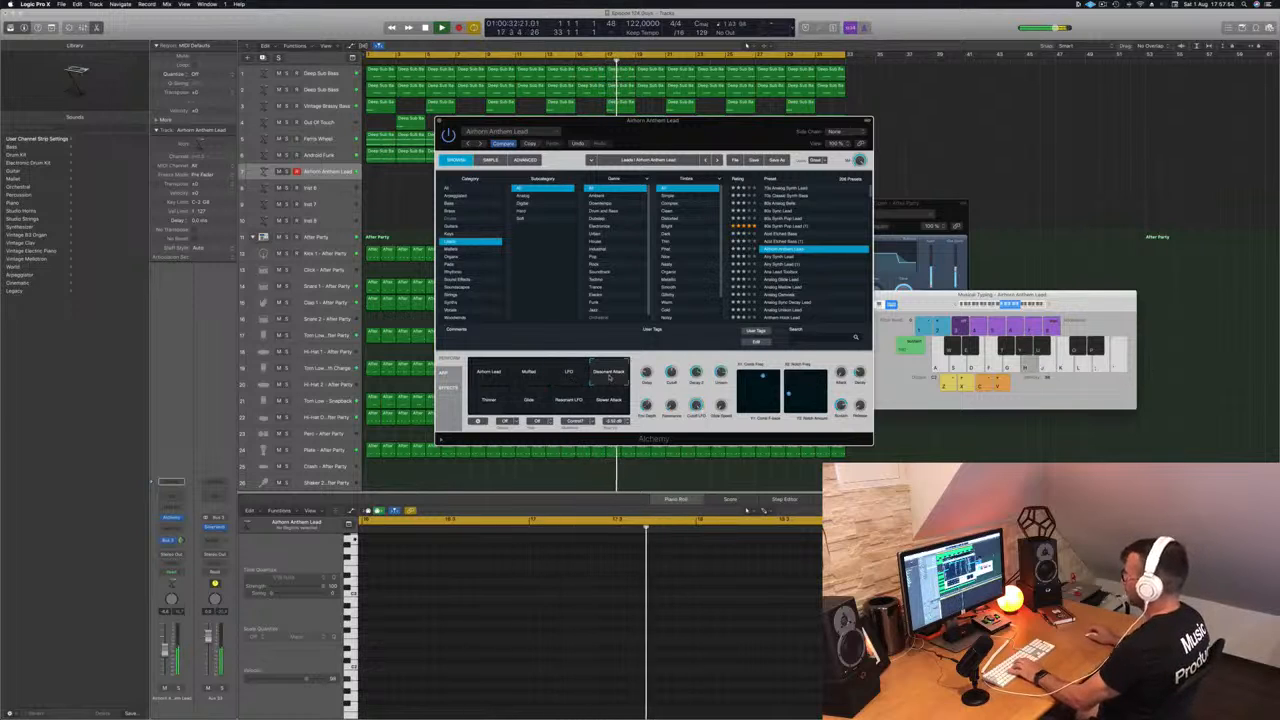
{"action": "left_click", "coordinate": [528, 400]}
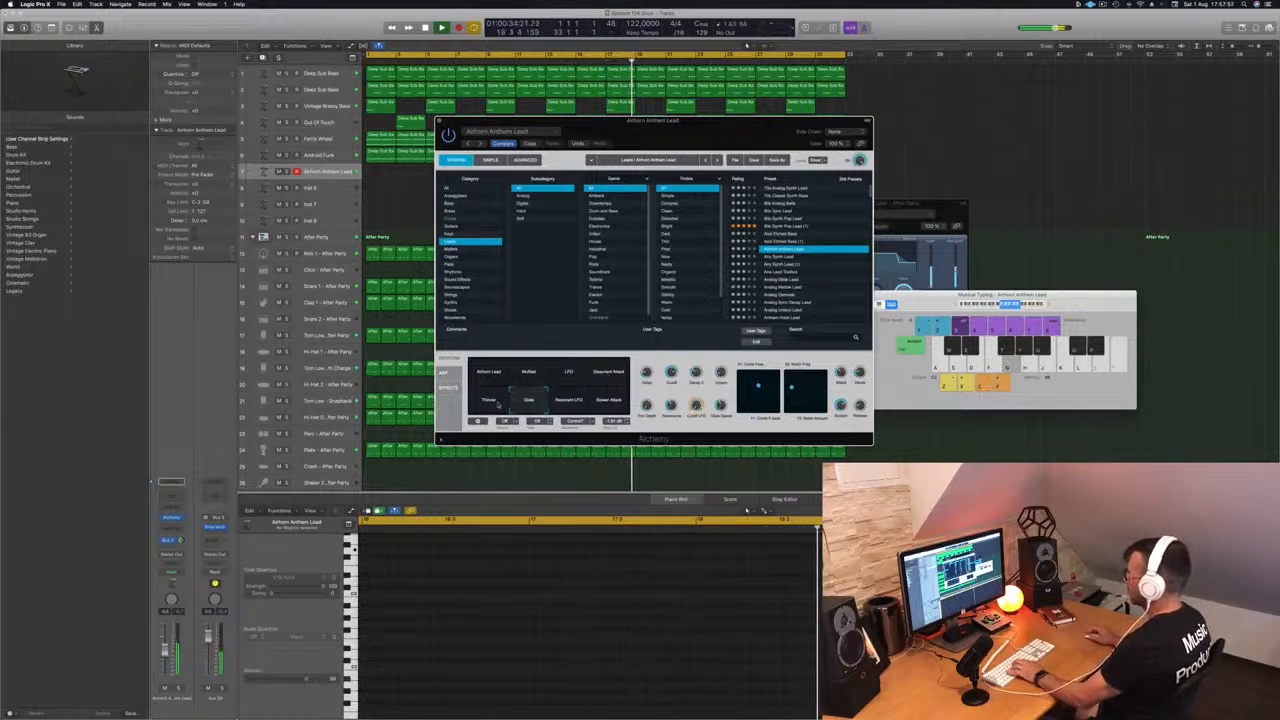
{"action": "left_click", "coordinate": [489, 401]}
{"action": "left_click", "coordinate": [578, 402]}
{"action": "left_click", "coordinate": [609, 400]}
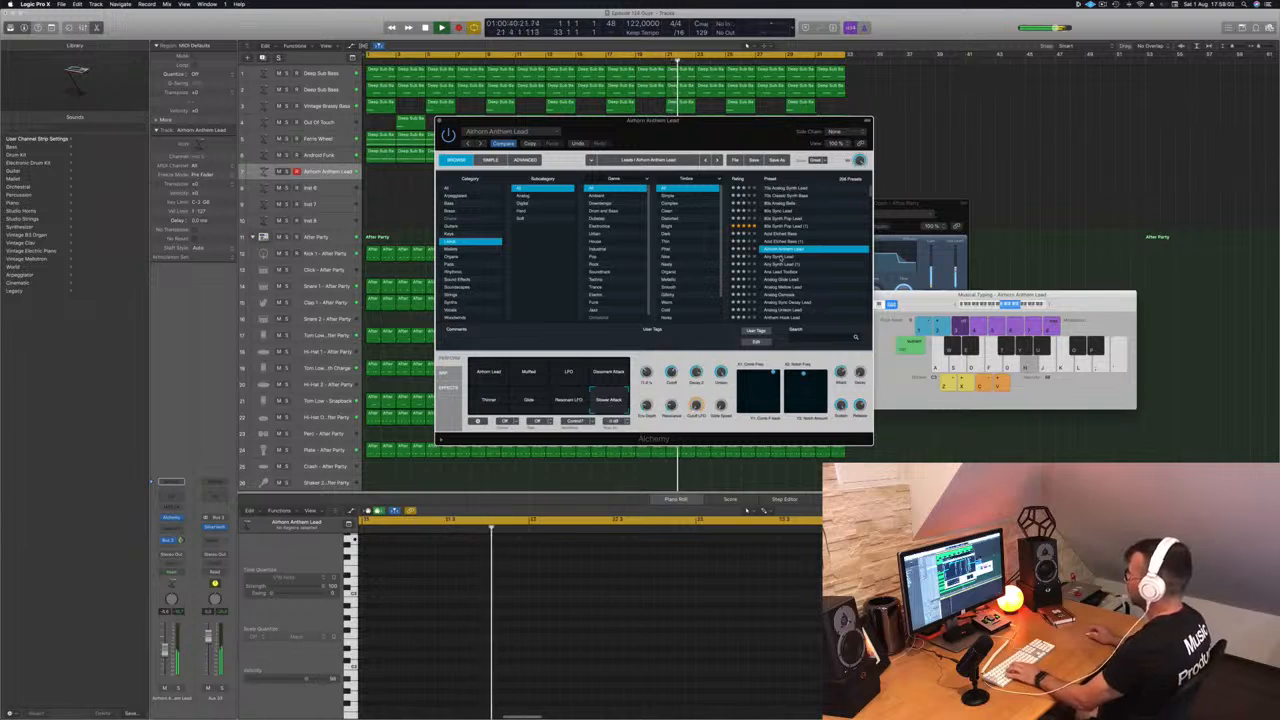
Step: Play trial lead notes with the Slower Attack variation over the running arrangement, also trying a higher octave
{"action": "key", "text": "g"}
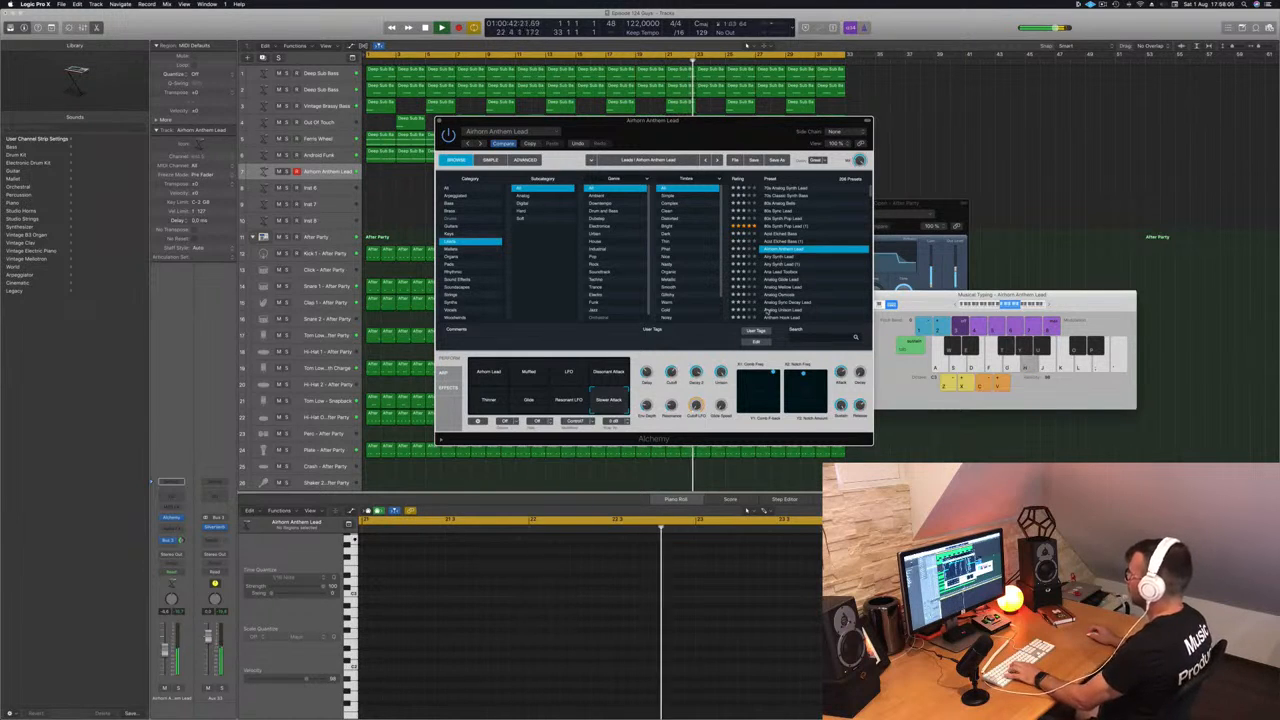
{"action": "key", "text": "g"}
{"action": "key", "text": "j"}
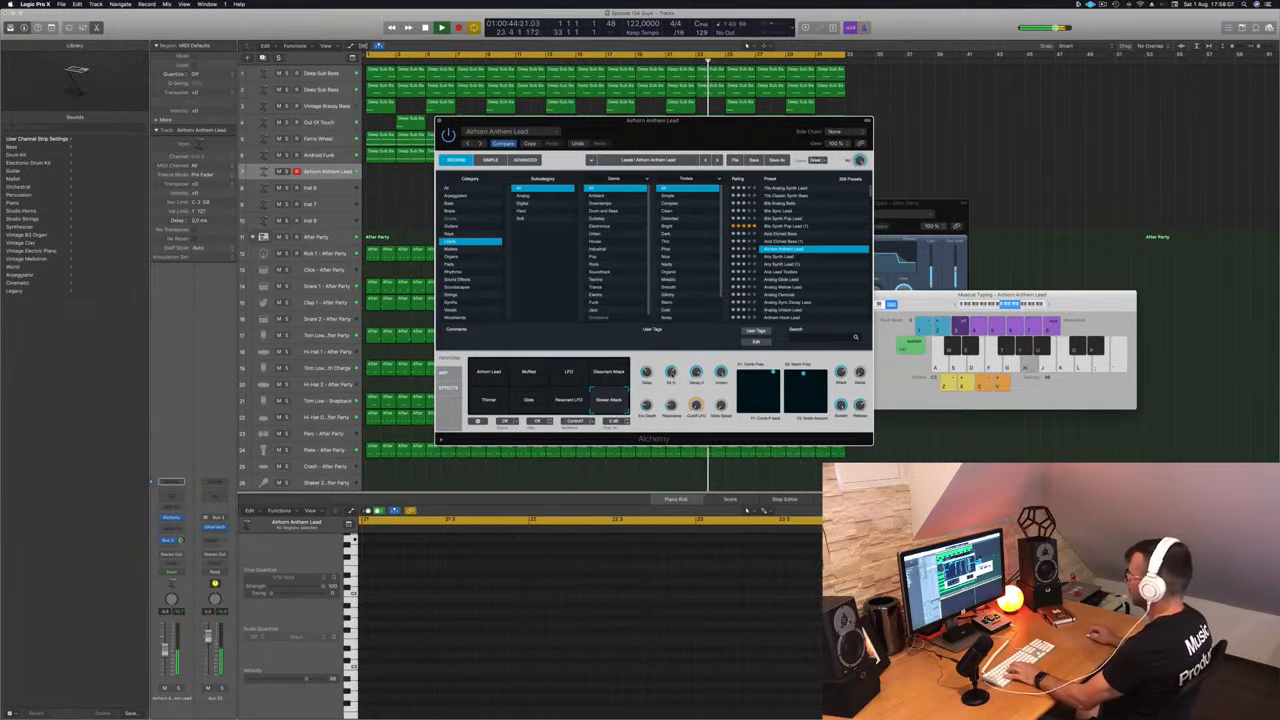
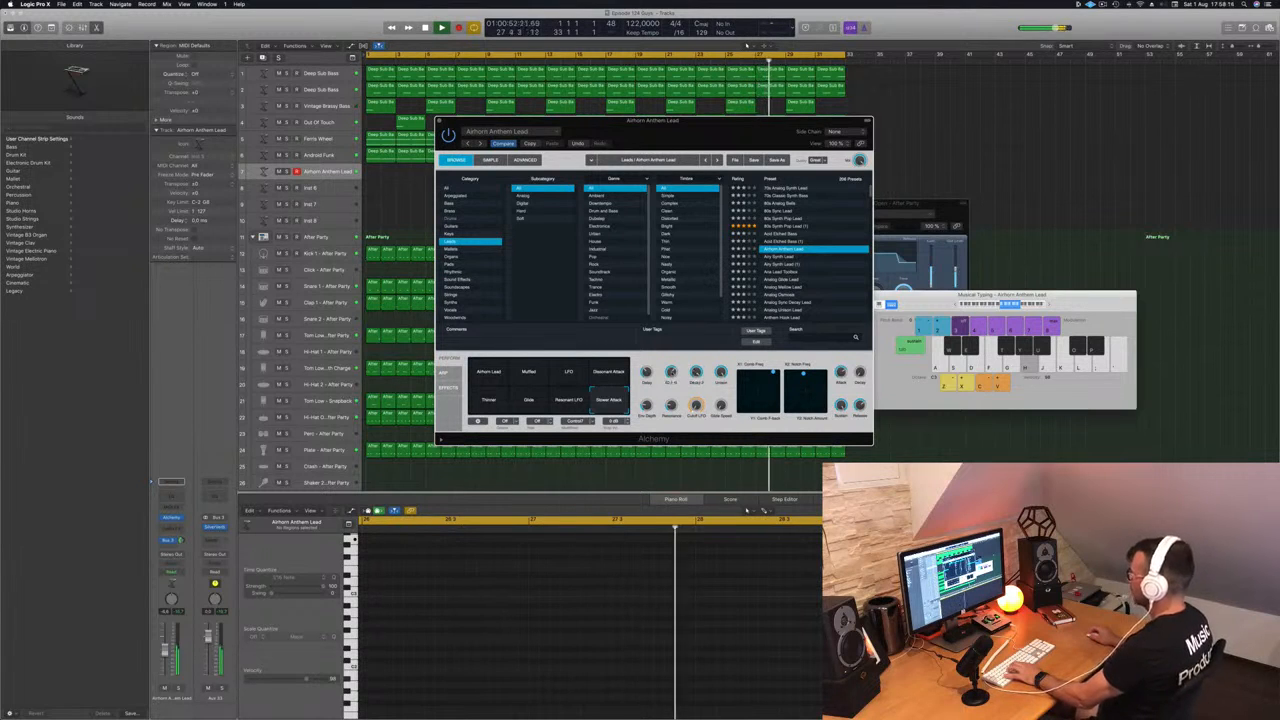
{"action": "key", "text": "g"}
{"action": "key", "text": "apostrophe"}
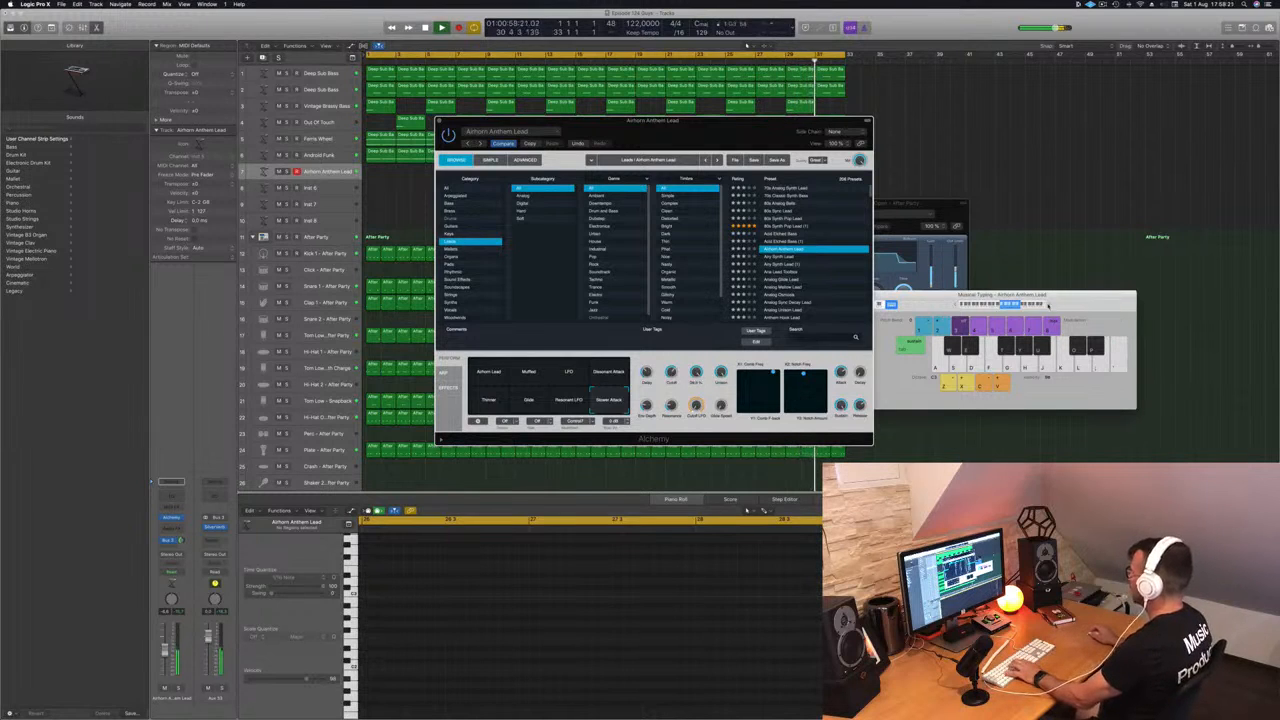
{"action": "key", "text": "g"}
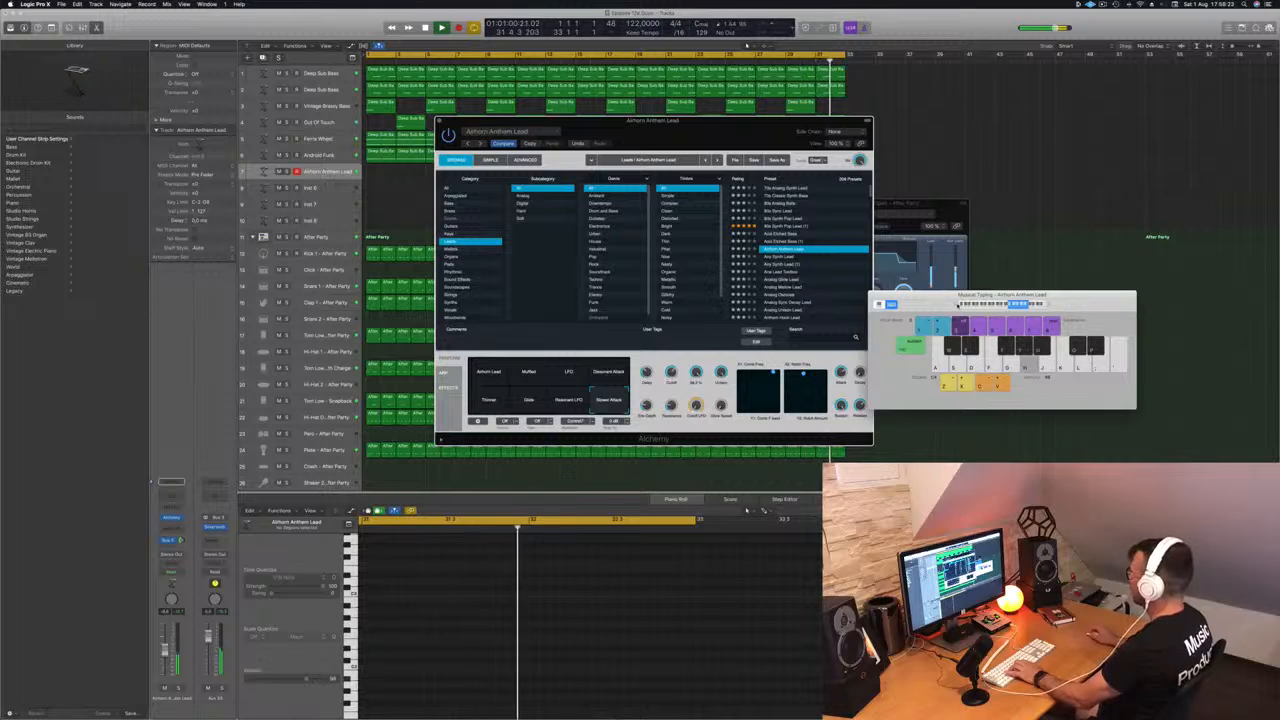
{"action": "key", "text": "h"}
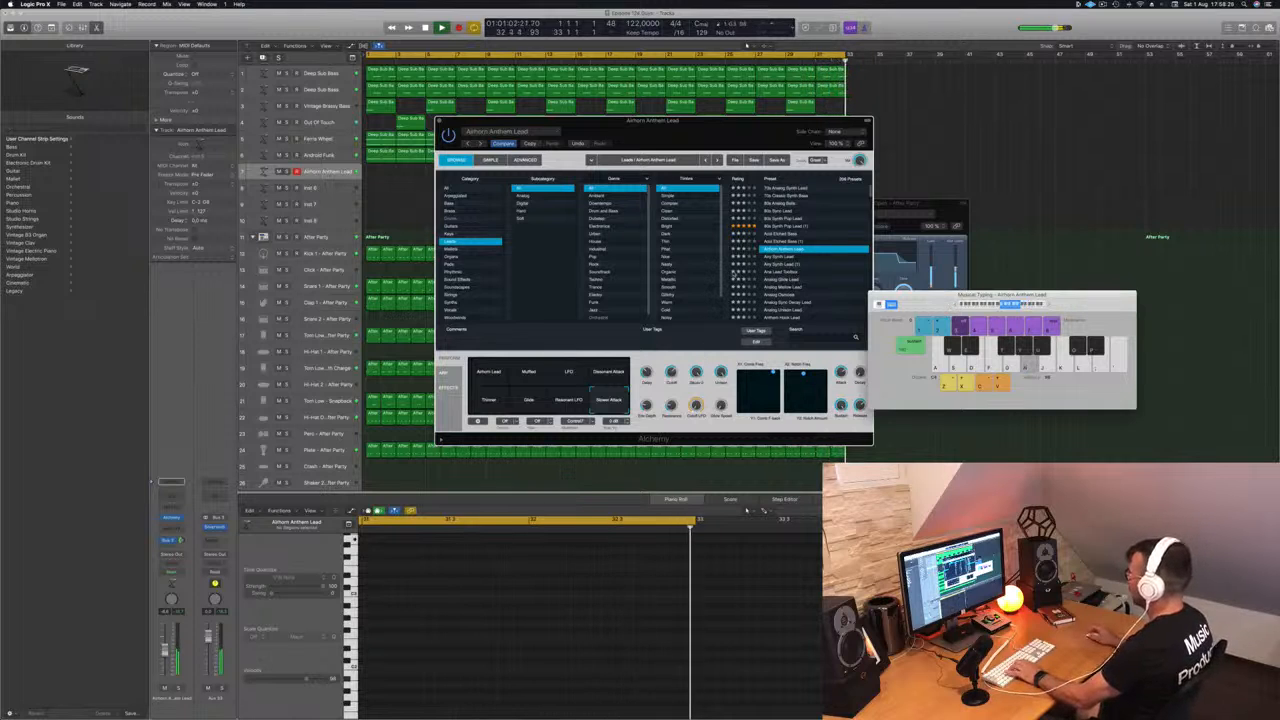
Step: Load the Airy Synth Lead preset, audition its Simple Mix, dark pad and decay variations, and settle on Strings
{"action": "key", "text": "Down"}
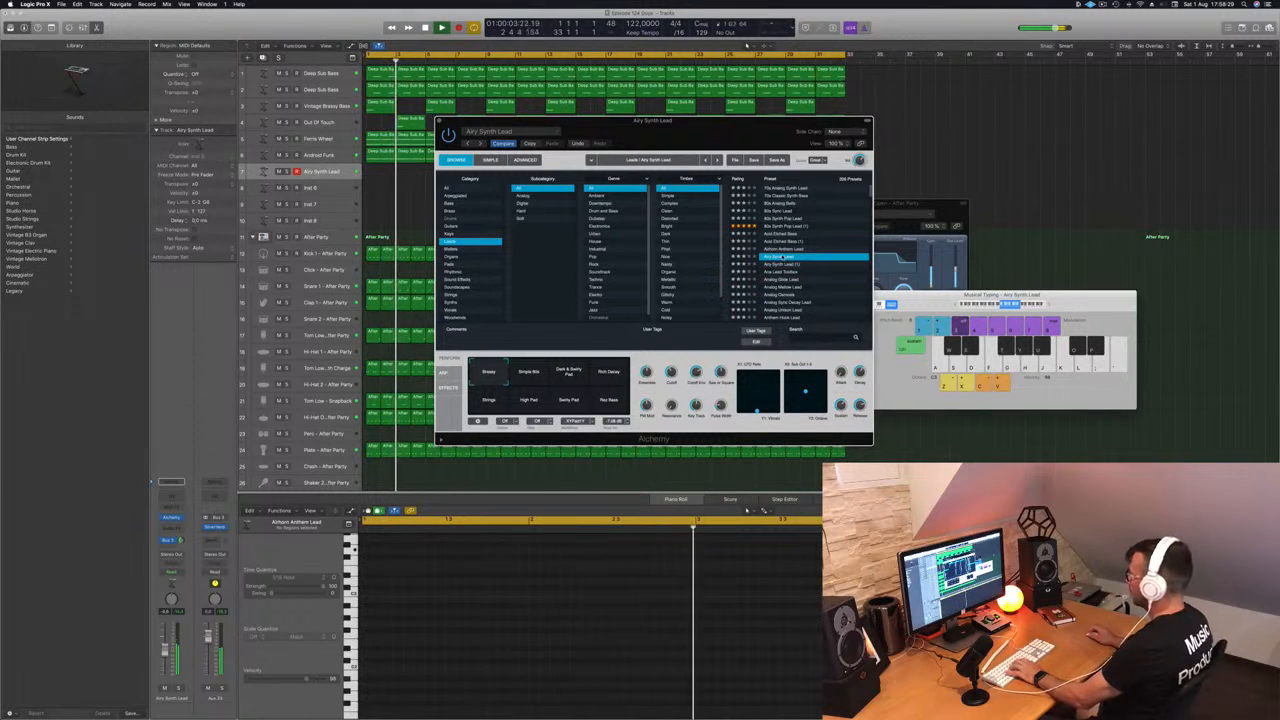
{"action": "left_click", "coordinate": [529, 374]}
{"action": "left_click", "coordinate": [566, 377]}
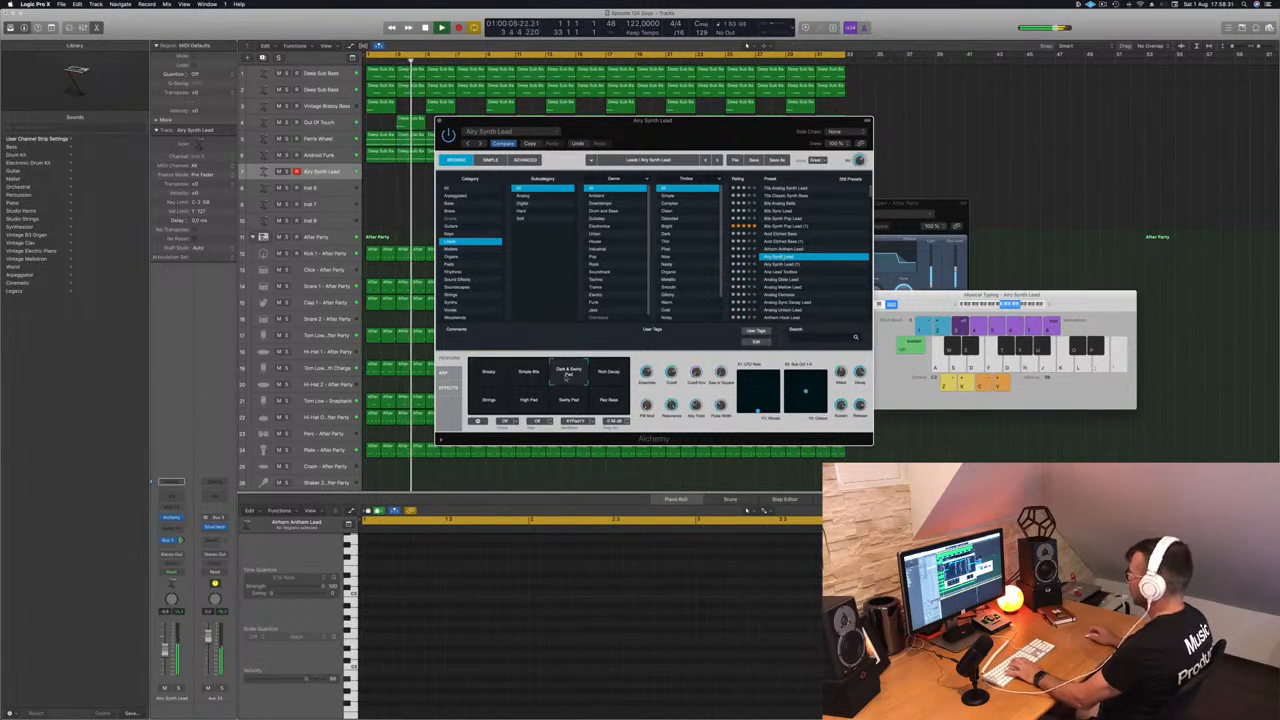
{"action": "left_click", "coordinate": [608, 372]}
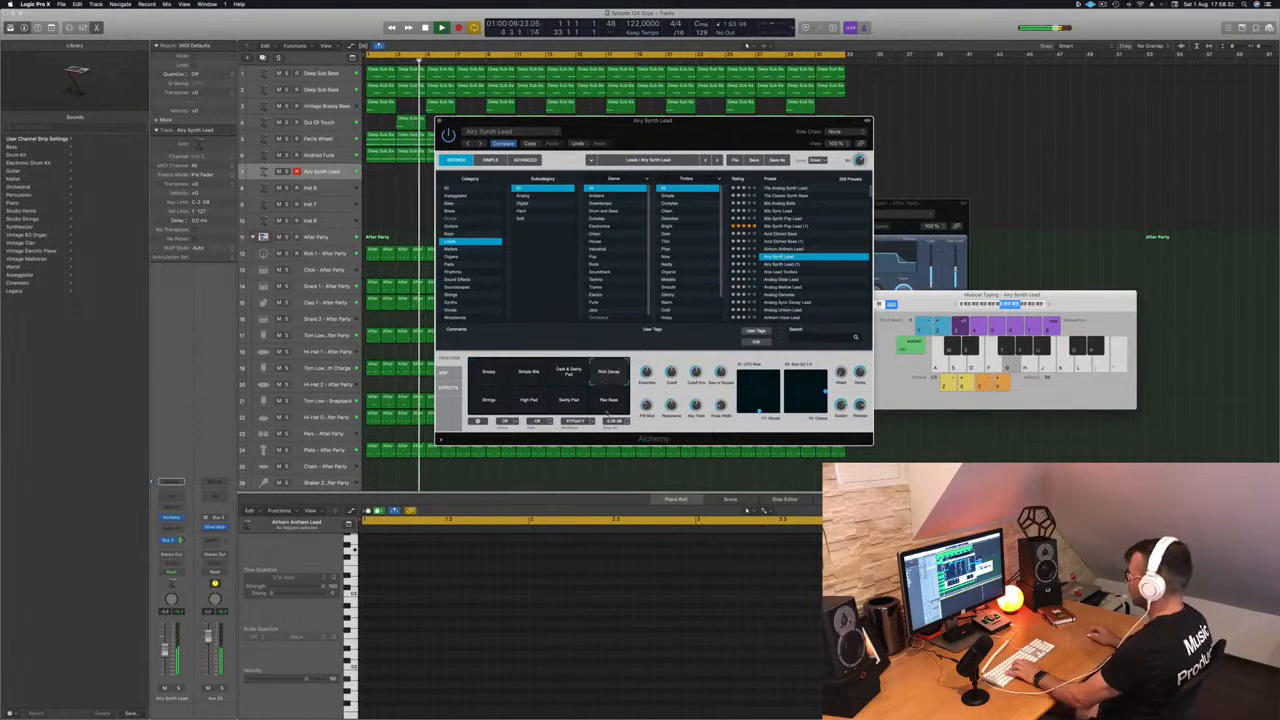
{"action": "left_click", "coordinate": [487, 403]}
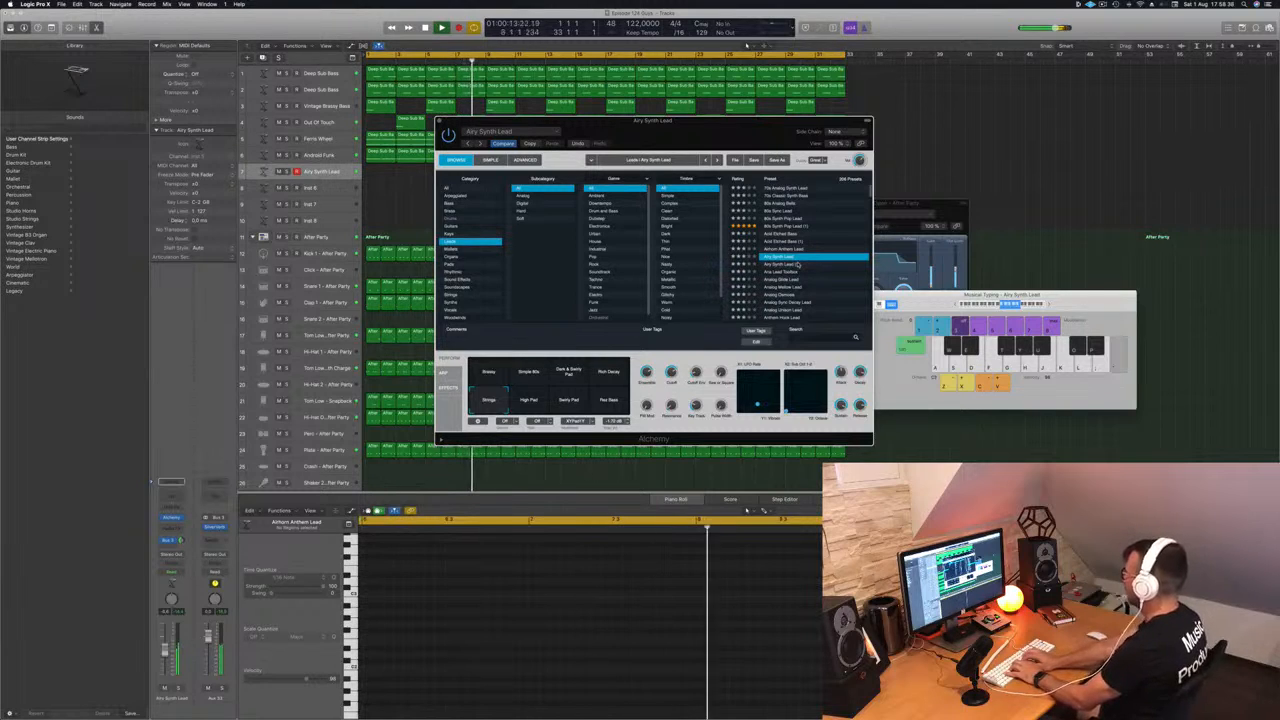
Step: Record a descending lead melody on the Airy Synth Lead track and move its region to the start of the arrangement
{"action": "key", "text": "l"}
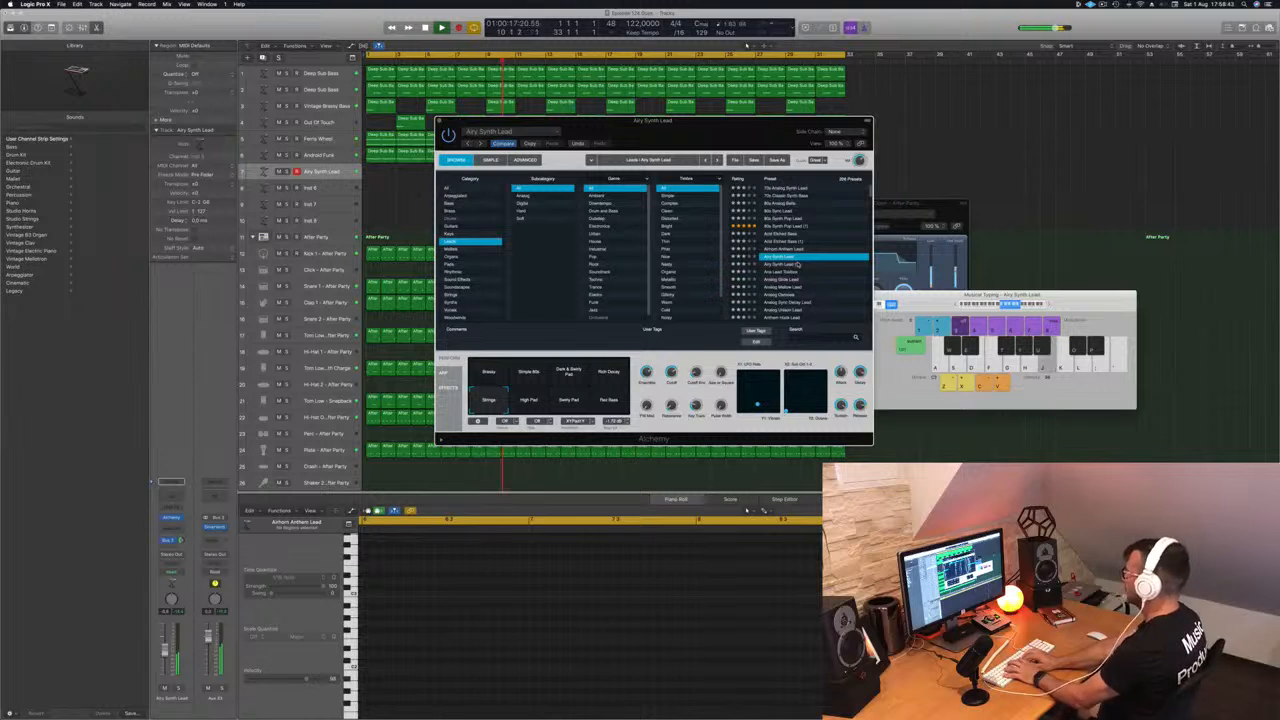
{"action": "key", "text": "apostrophe"}
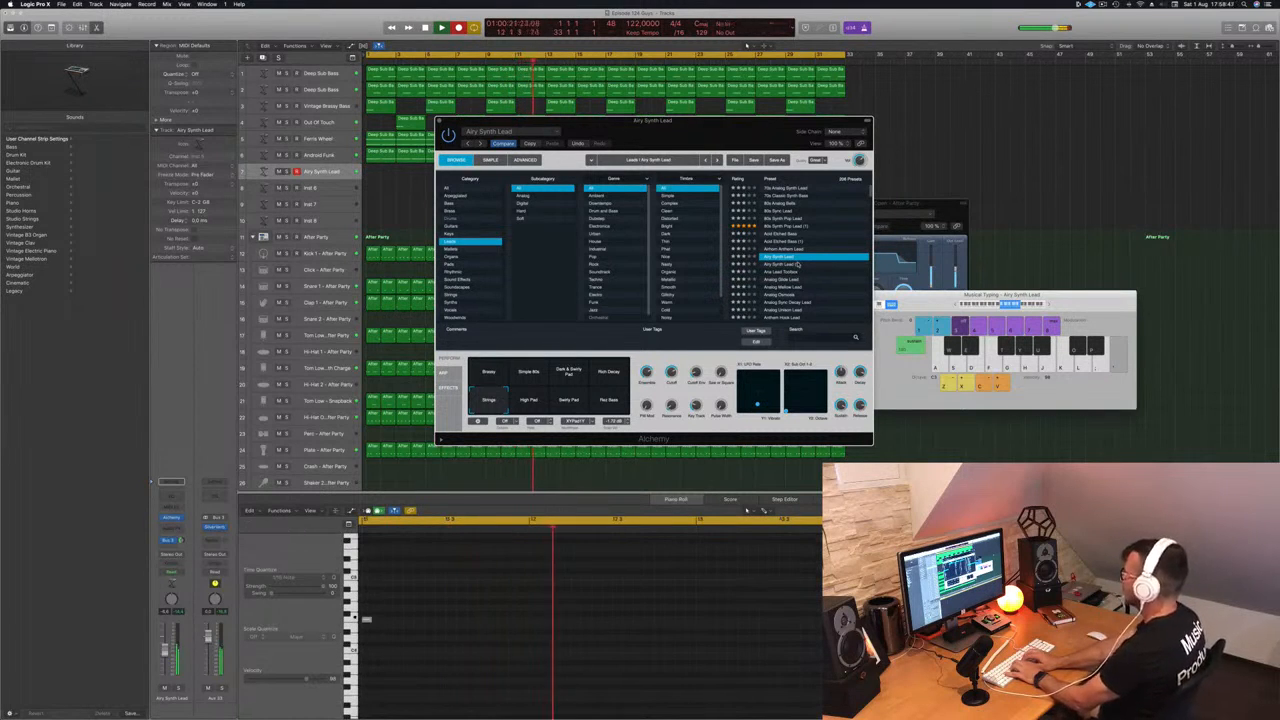
{"action": "key", "text": "semicolon"}
{"action": "key", "text": "l"}
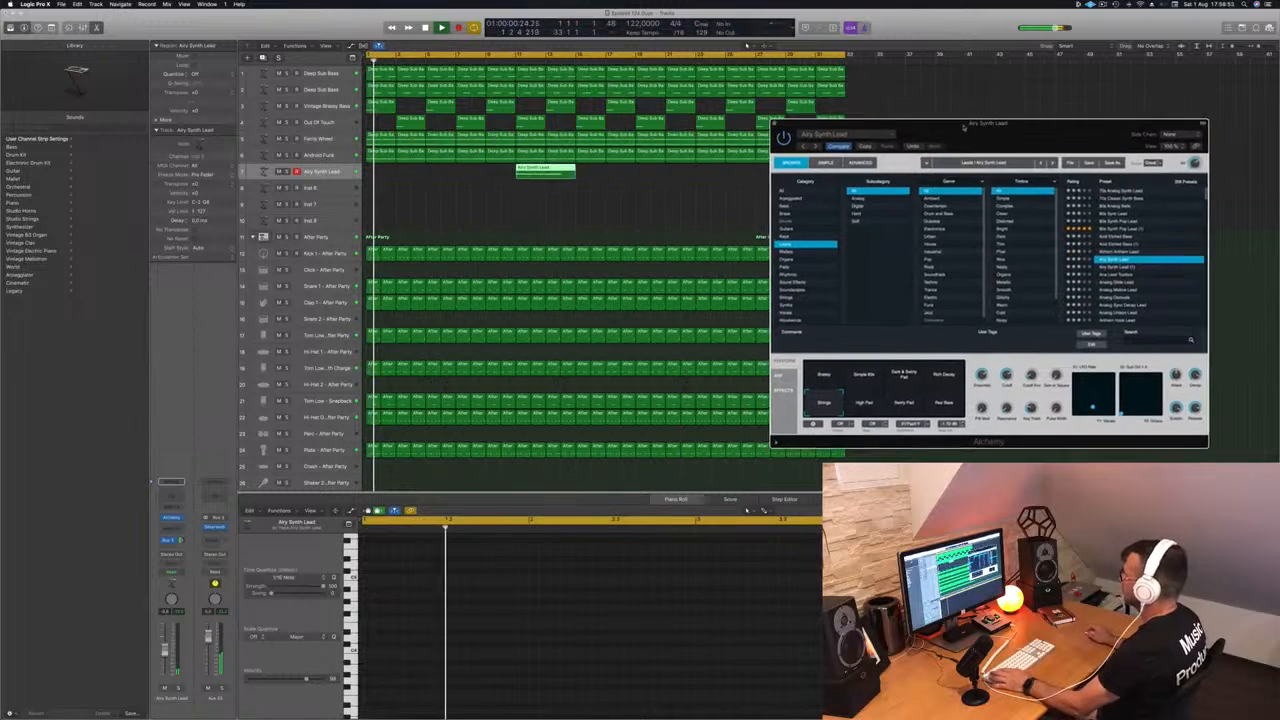
{"action": "left_click_drag", "start_coordinate": [545, 170], "coordinate": [388, 175]}
{"action": "key", "text": "space"}
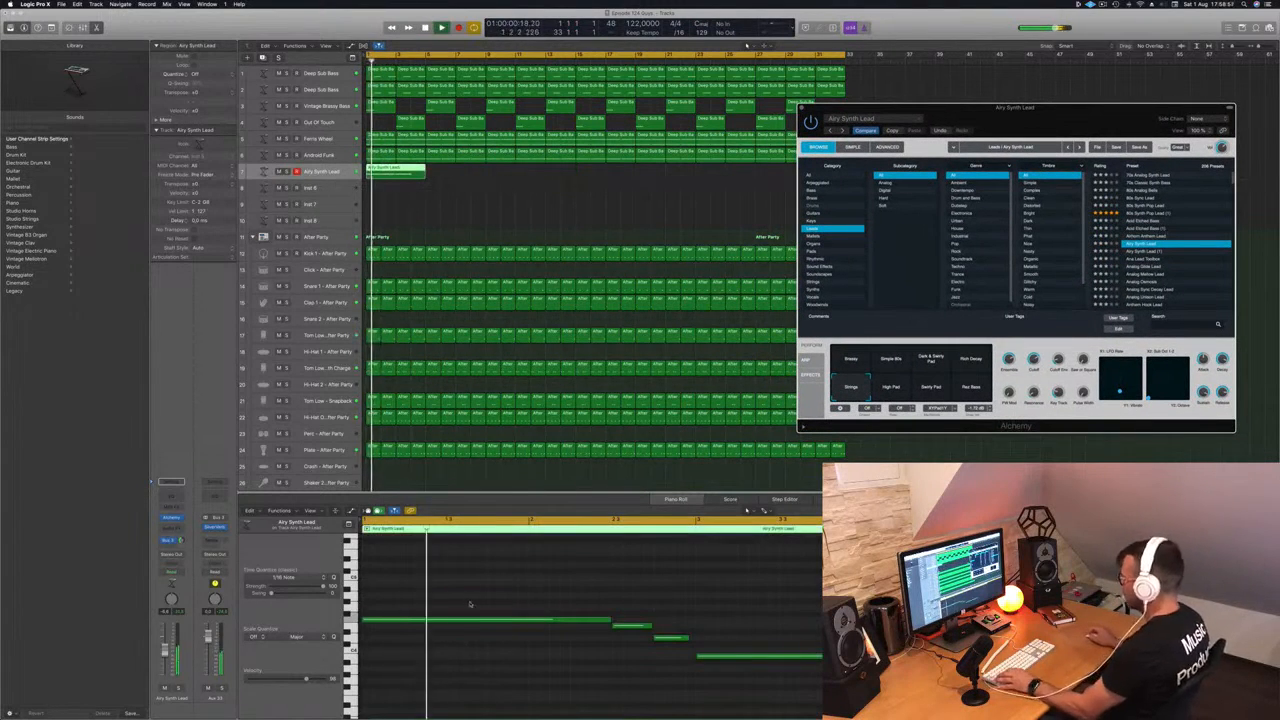
Step: Lengthen the last, lowest note of the Airy Synth Lead region so it sustains past bar 4
{"action": "left_click", "coordinate": [488, 588]}
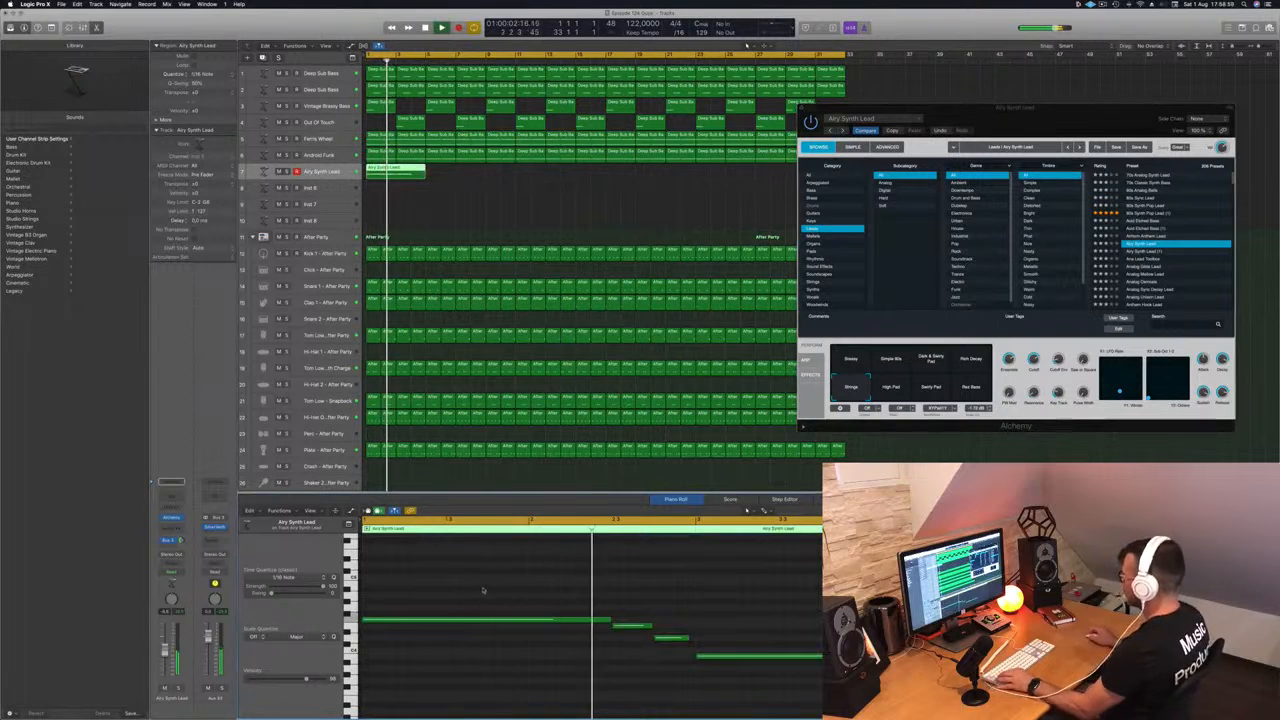
{"action": "scroll", "coordinate": [560, 591], "scroll_direction": "left", "scroll_amount": 4}
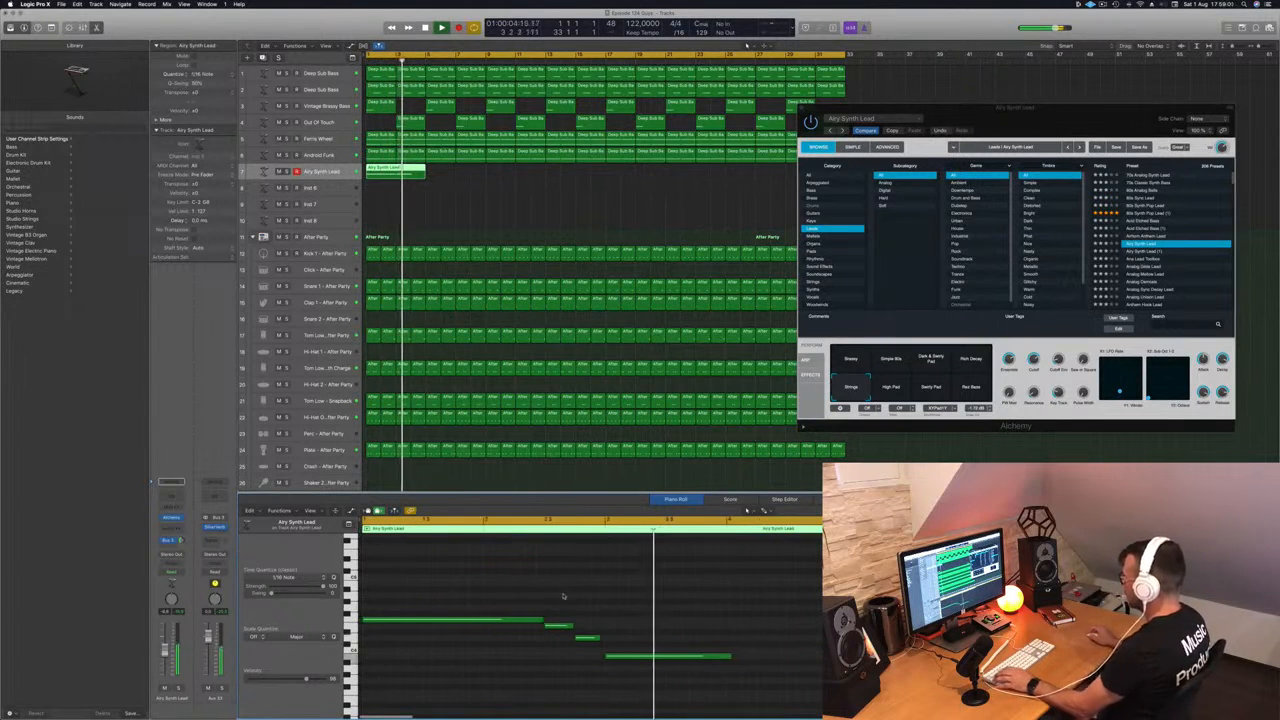
{"action": "scroll", "coordinate": [560, 596], "scroll_direction": "right", "scroll_amount": 3}
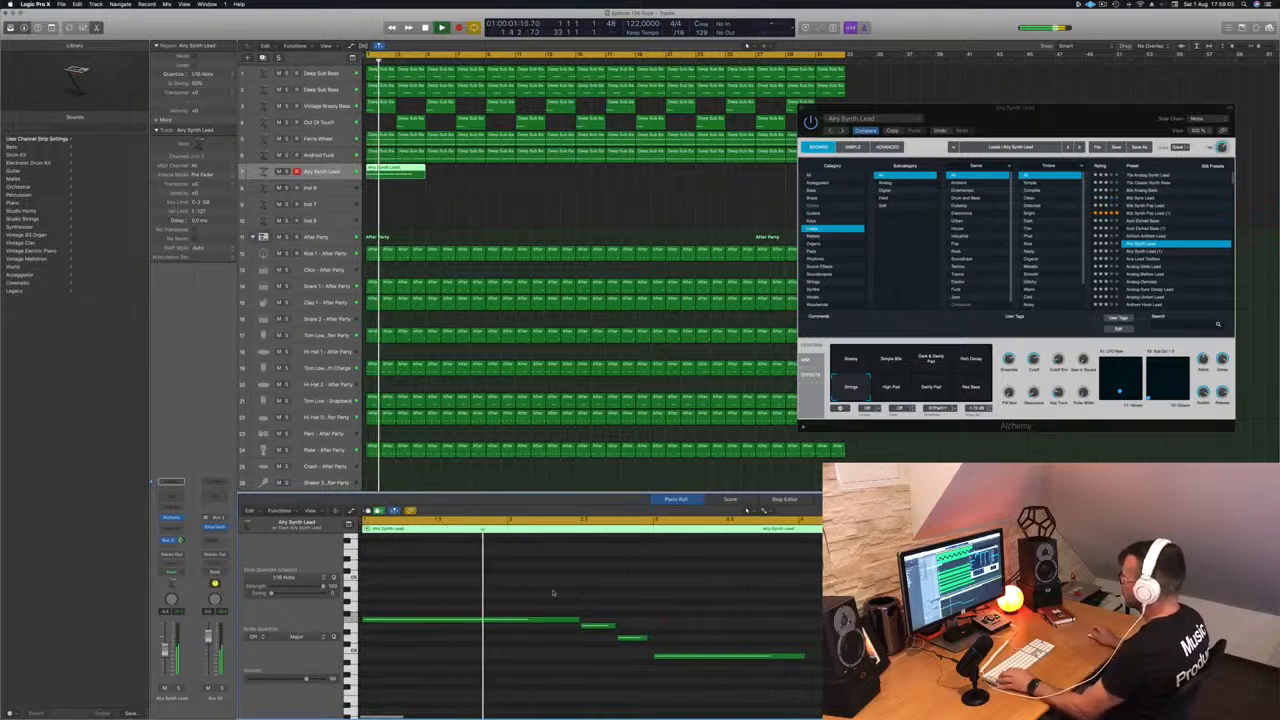
{"action": "scroll", "coordinate": [719, 627], "scroll_direction": "left", "scroll_amount": 2}
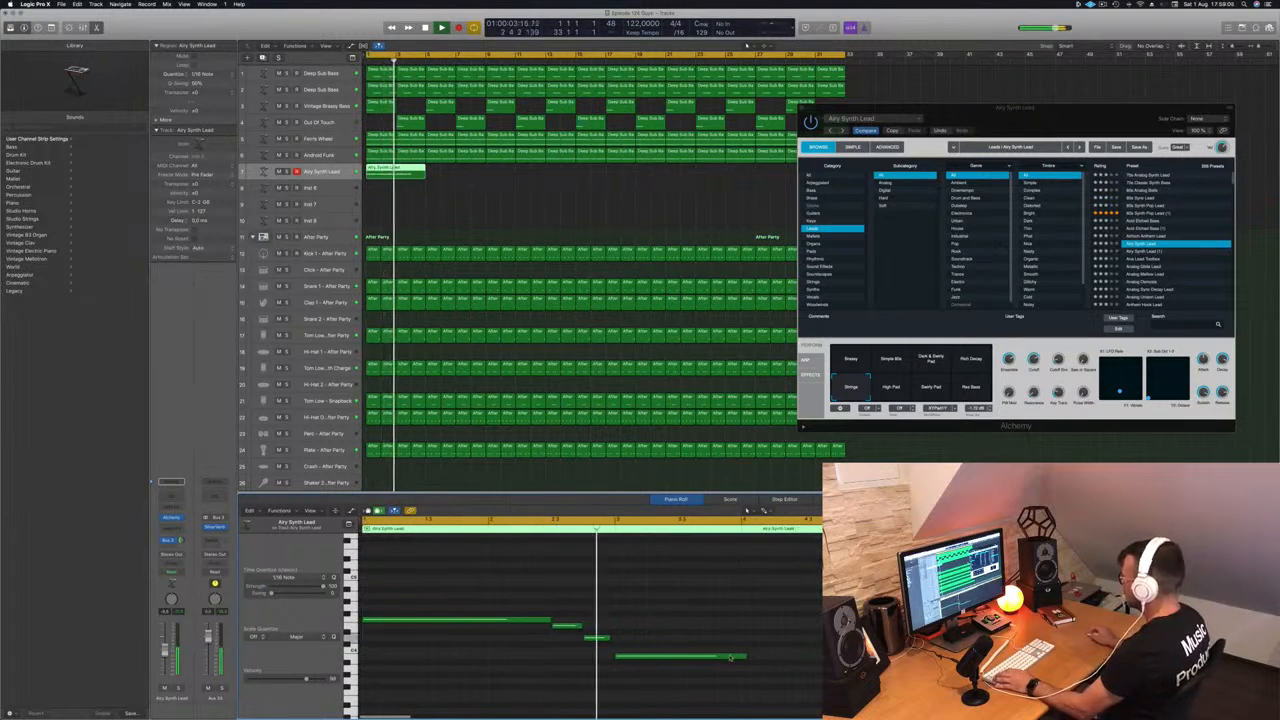
{"action": "left_click", "coordinate": [730, 657]}
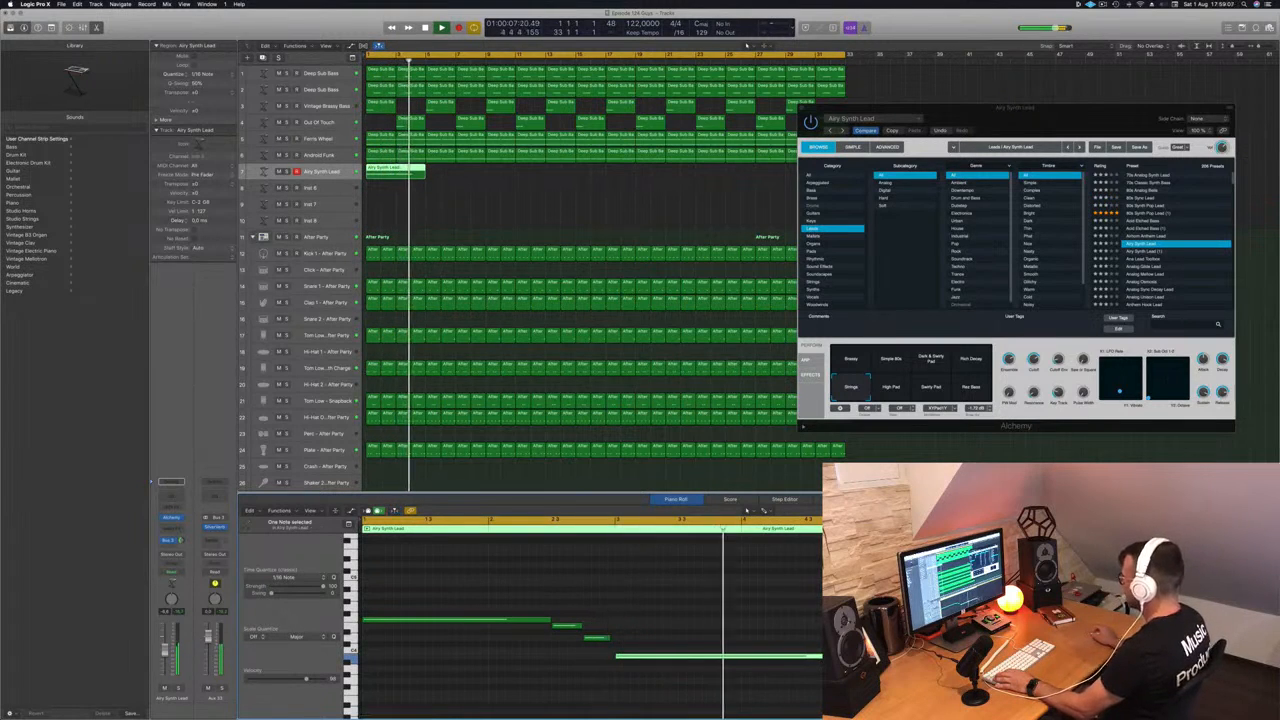
Step: Add a Channel EQ to the Airy Synth Lead track with a low cut at about 840 Hz
{"action": "left_click_drag", "start_coordinate": [1073, 107], "coordinate": [913, 117]}
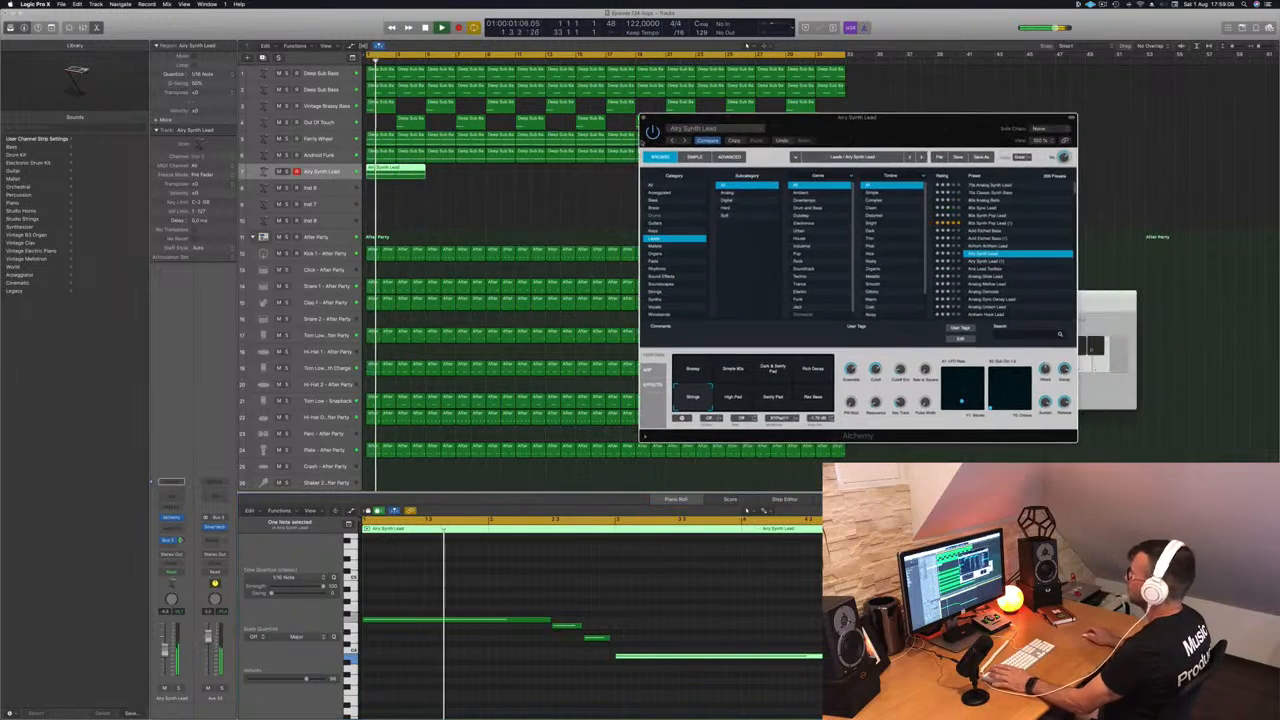
{"action": "left_click", "coordinate": [746, 510]}
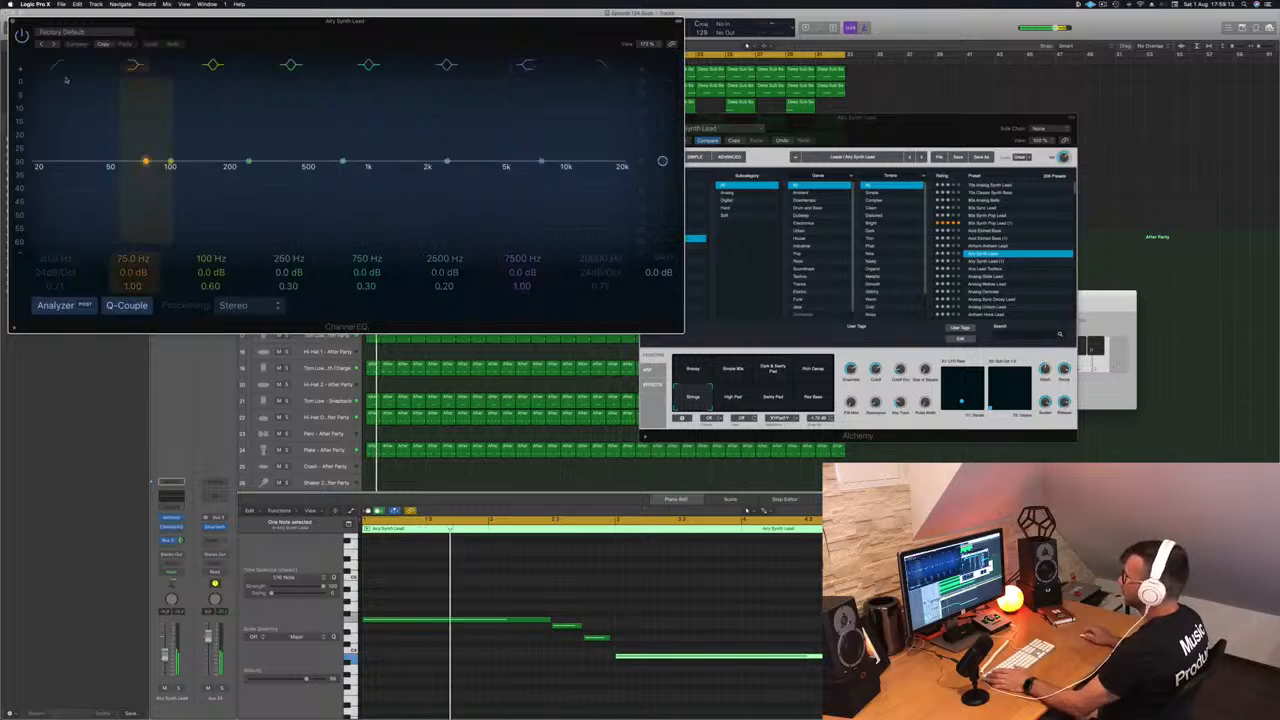
{"action": "left_click_drag", "start_coordinate": [38, 168], "coordinate": [354, 176]}
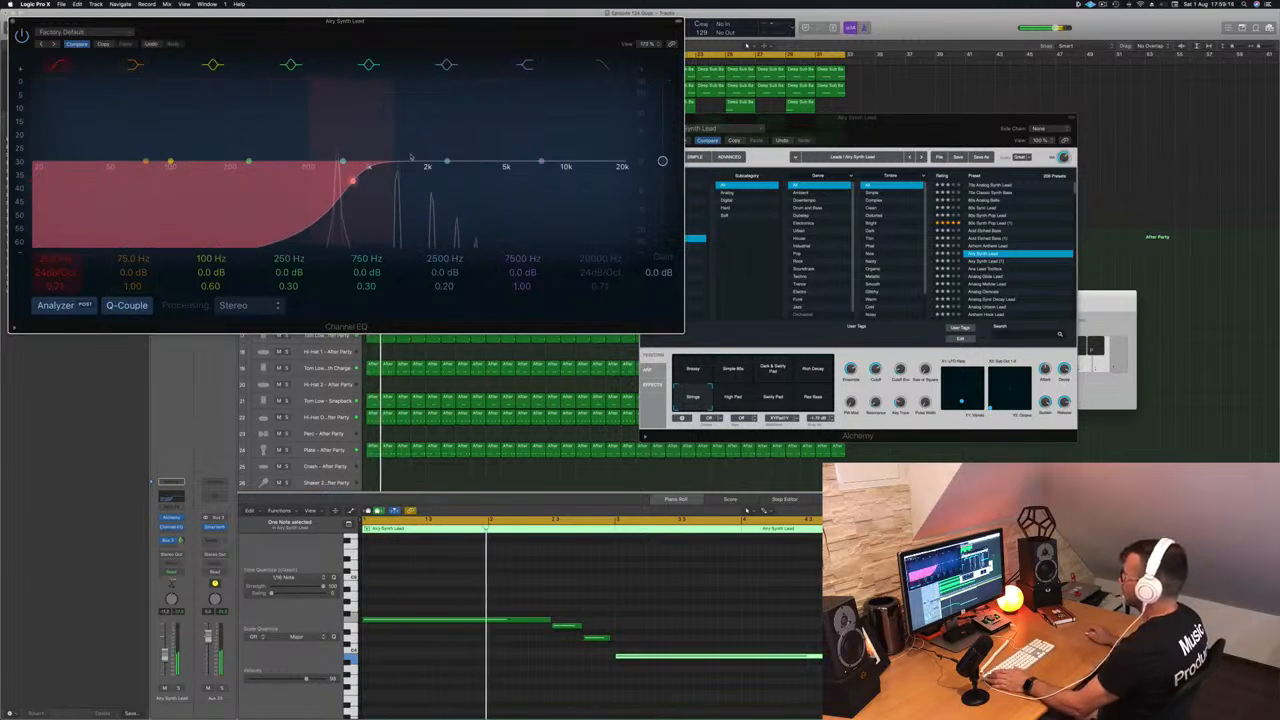
Step: Raise the Airy Synth Lead track's volume and its send level to Bus 3
{"action": "left_click_drag", "start_coordinate": [165, 656], "coordinate": [165, 648]}
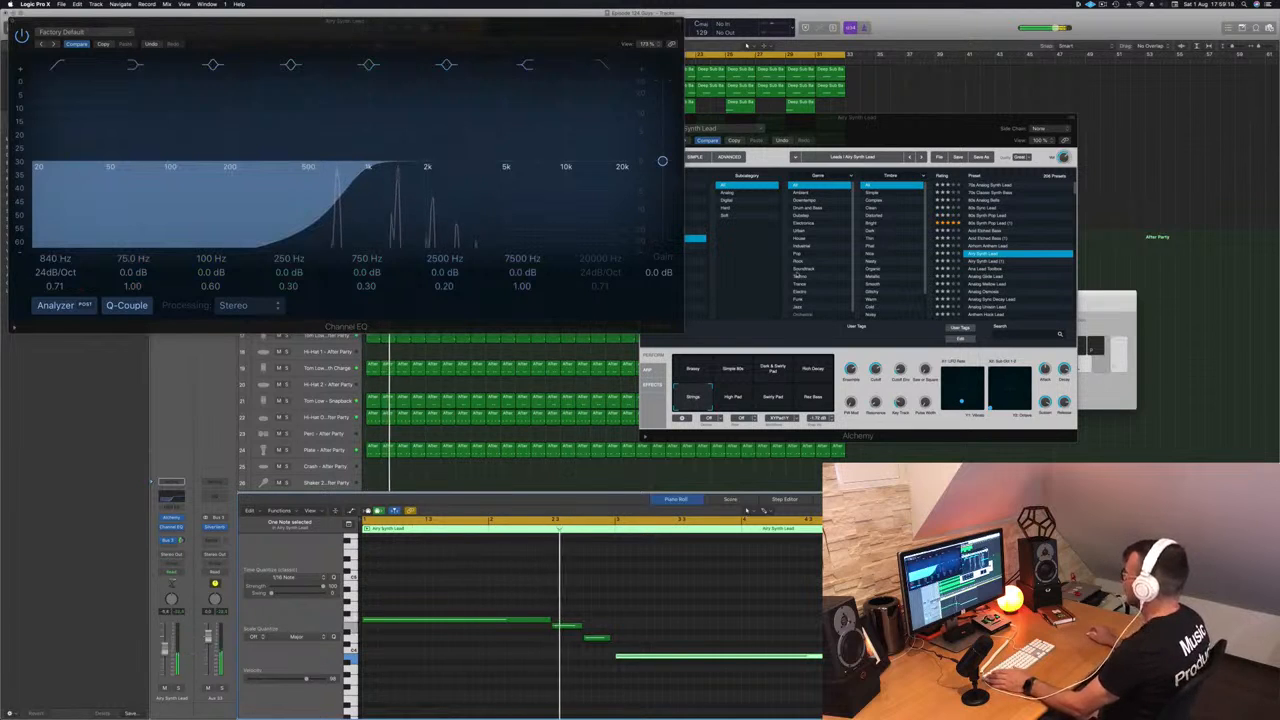
{"action": "left_click_drag", "start_coordinate": [909, 129], "coordinate": [1015, 126]}
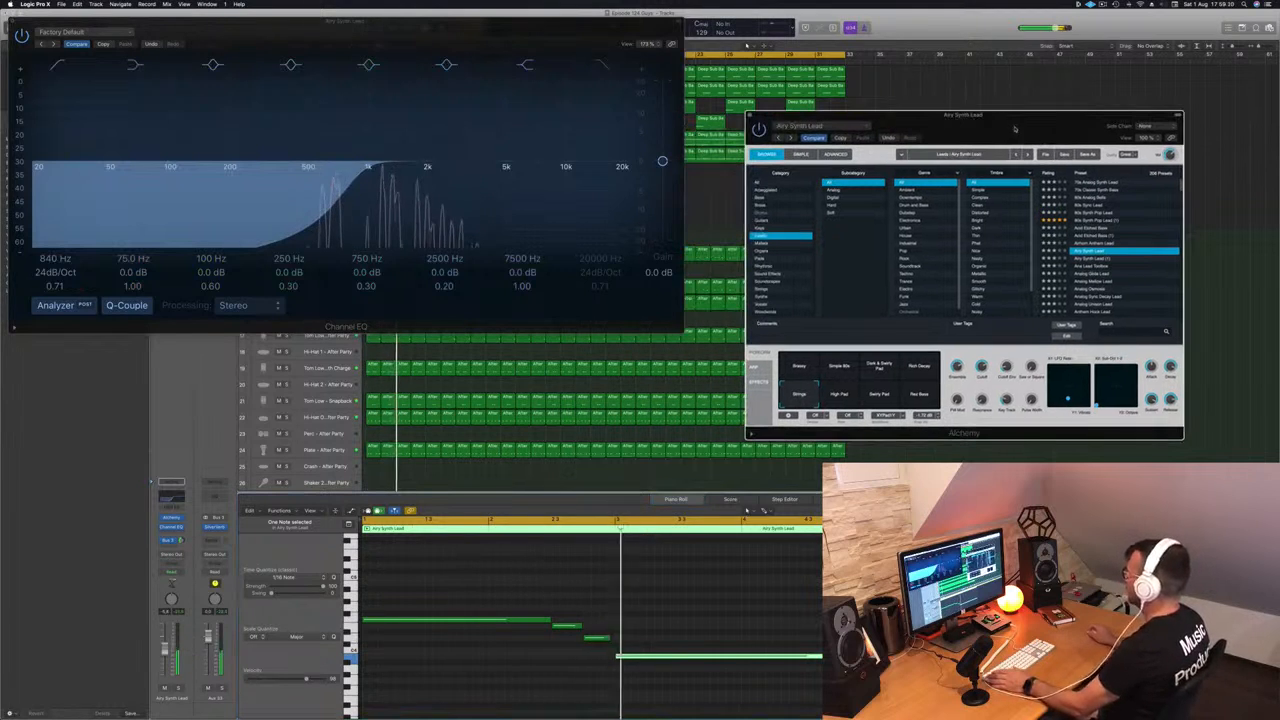
{"action": "left_click", "coordinate": [181, 541]}
{"action": "left_click_drag", "start_coordinate": [181, 541], "coordinate": [183, 534]}
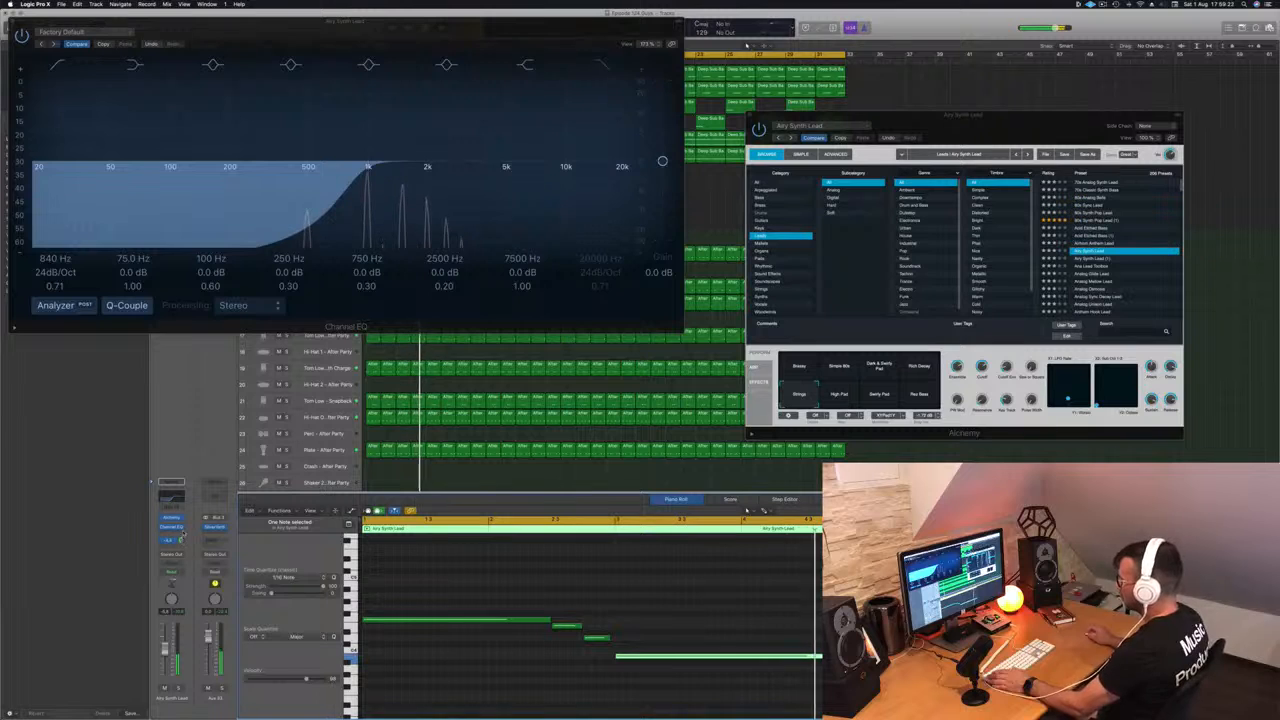
{"action": "left_click", "coordinate": [13, 22]}
Step: Duplicate the Airy Synth Lead region along its track until it spans the same length as the other parts
{"action": "left_click_drag", "start_coordinate": [840, 115], "coordinate": [575, 267]}
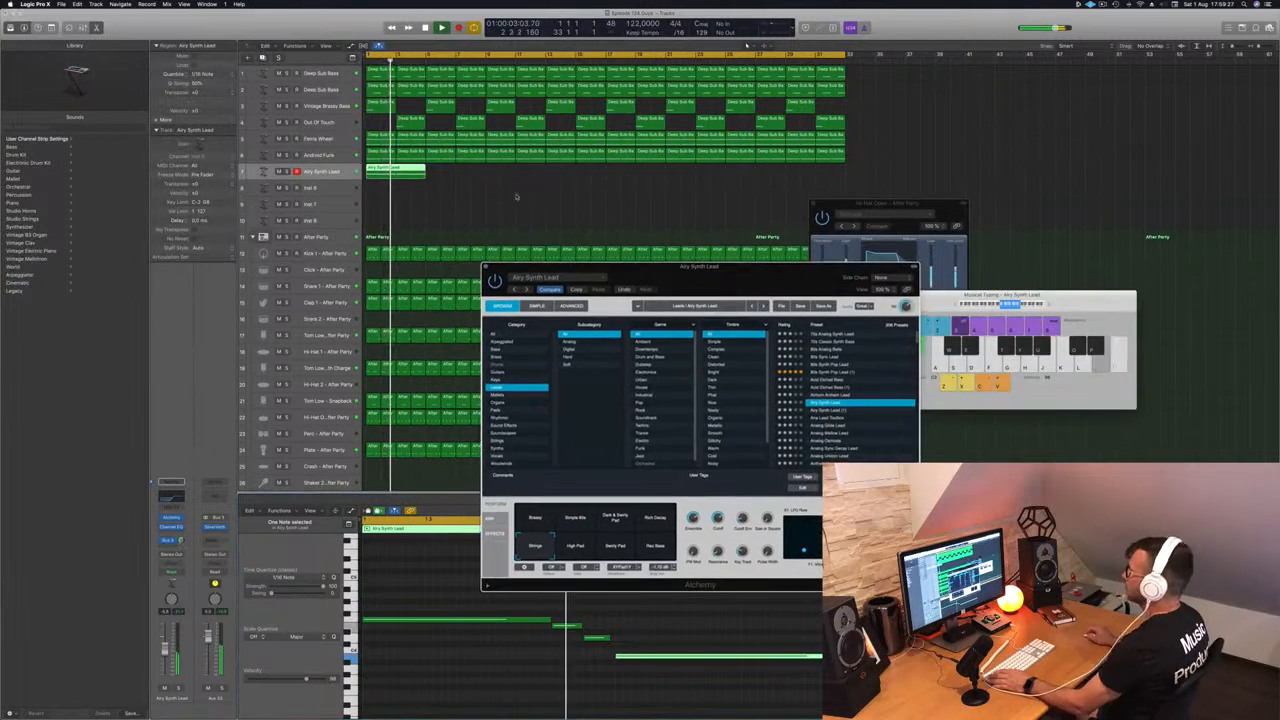
{"action": "left_click_drag", "start_coordinate": [405, 167], "coordinate": [514, 177]}
{"action": "left_click_drag", "start_coordinate": [662, 174], "coordinate": [612, 176]}
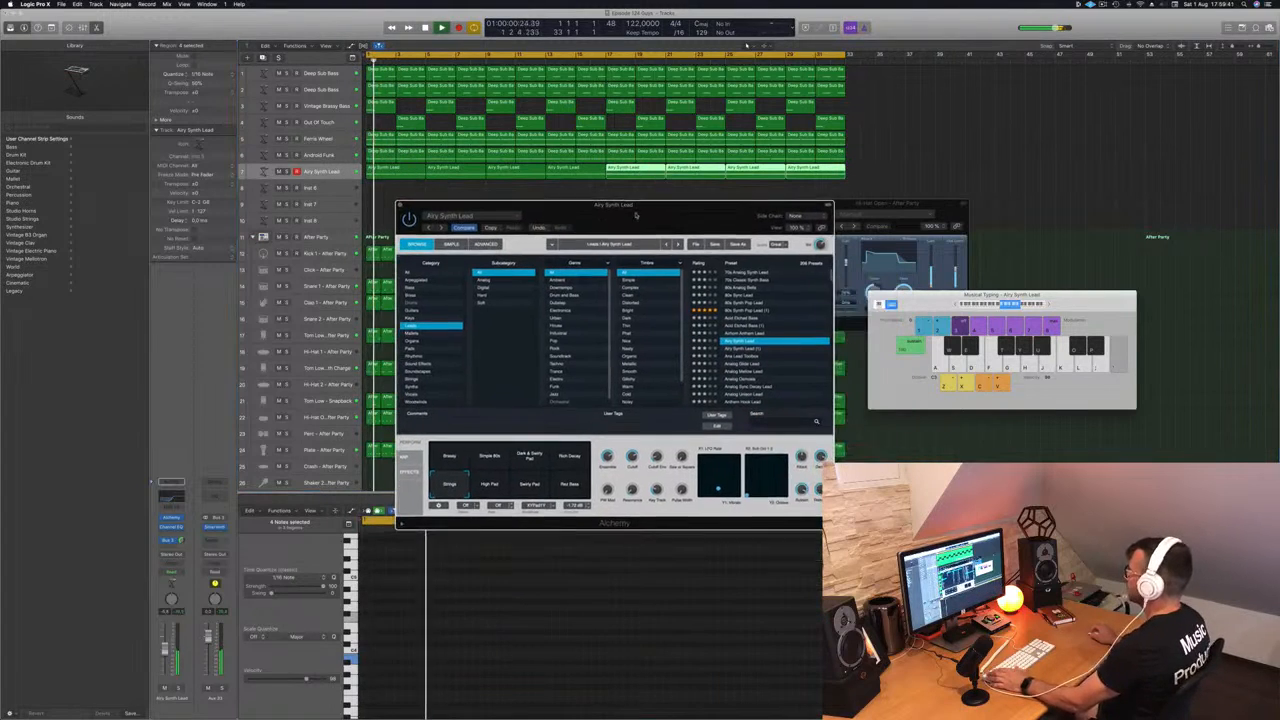
Step: Audition the Airy Synth Lead variations over the arrangement from High Pad and Rez Bass through to the dark pad, with the track volume lowered
{"action": "key", "text": "space"}
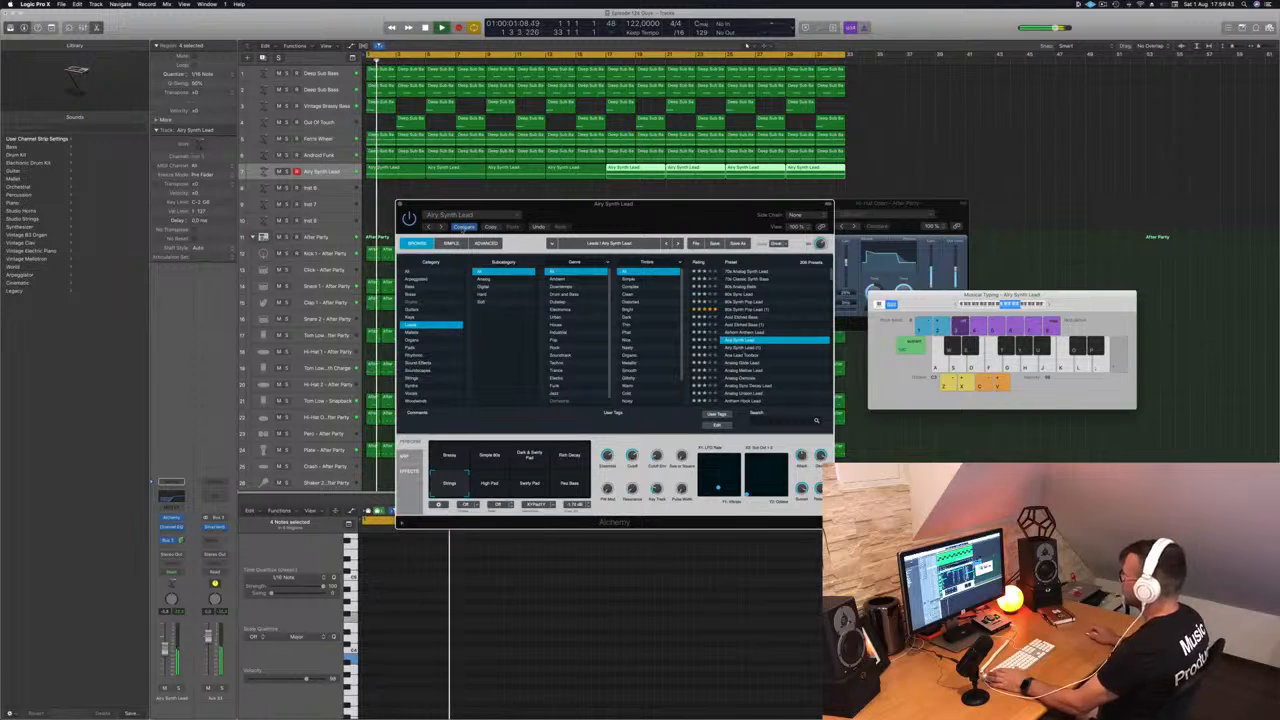
{"action": "left_click", "coordinate": [489, 483]}
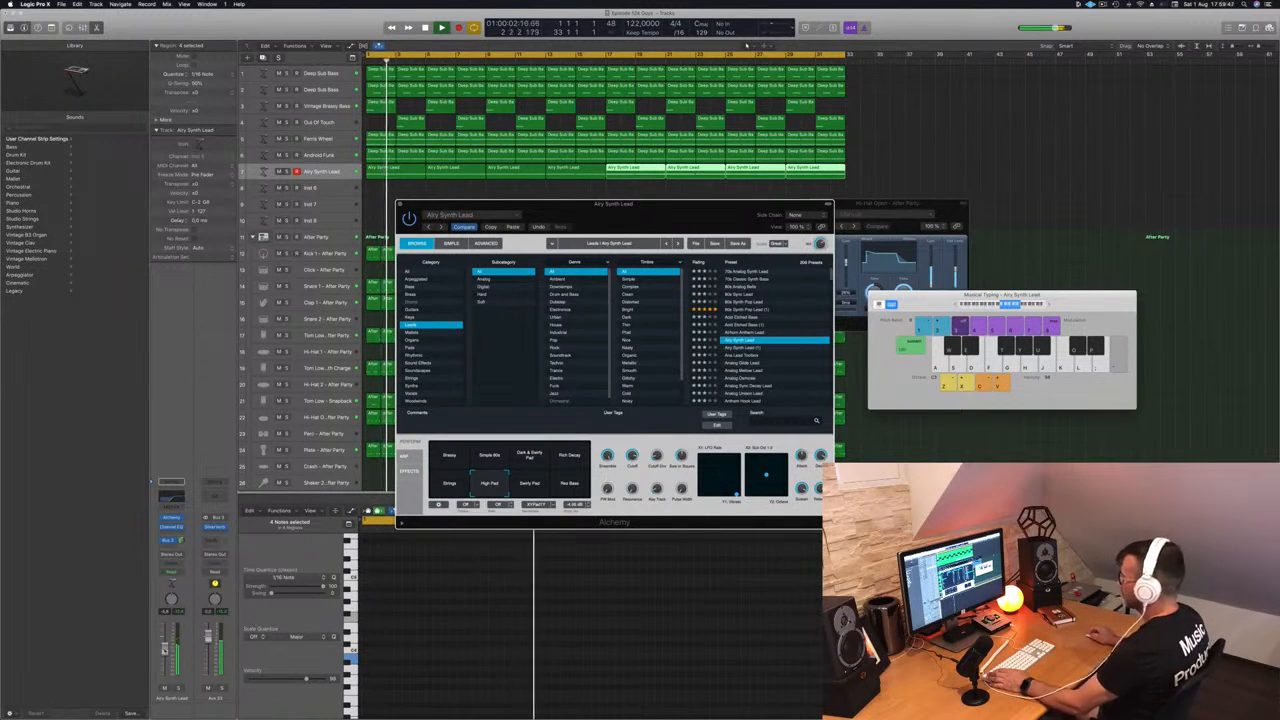
{"action": "left_click_drag", "start_coordinate": [165, 648], "coordinate": [166, 656]}
{"action": "left_click", "coordinate": [530, 483]}
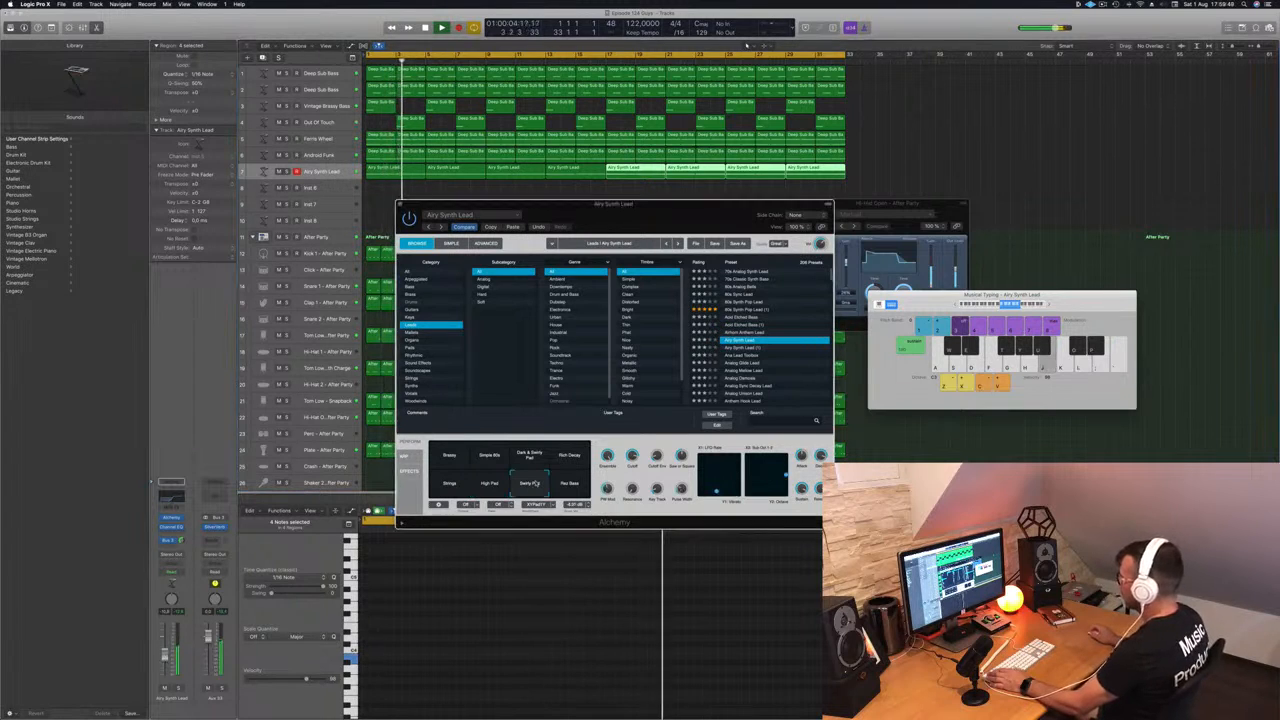
{"action": "left_click", "coordinate": [568, 483]}
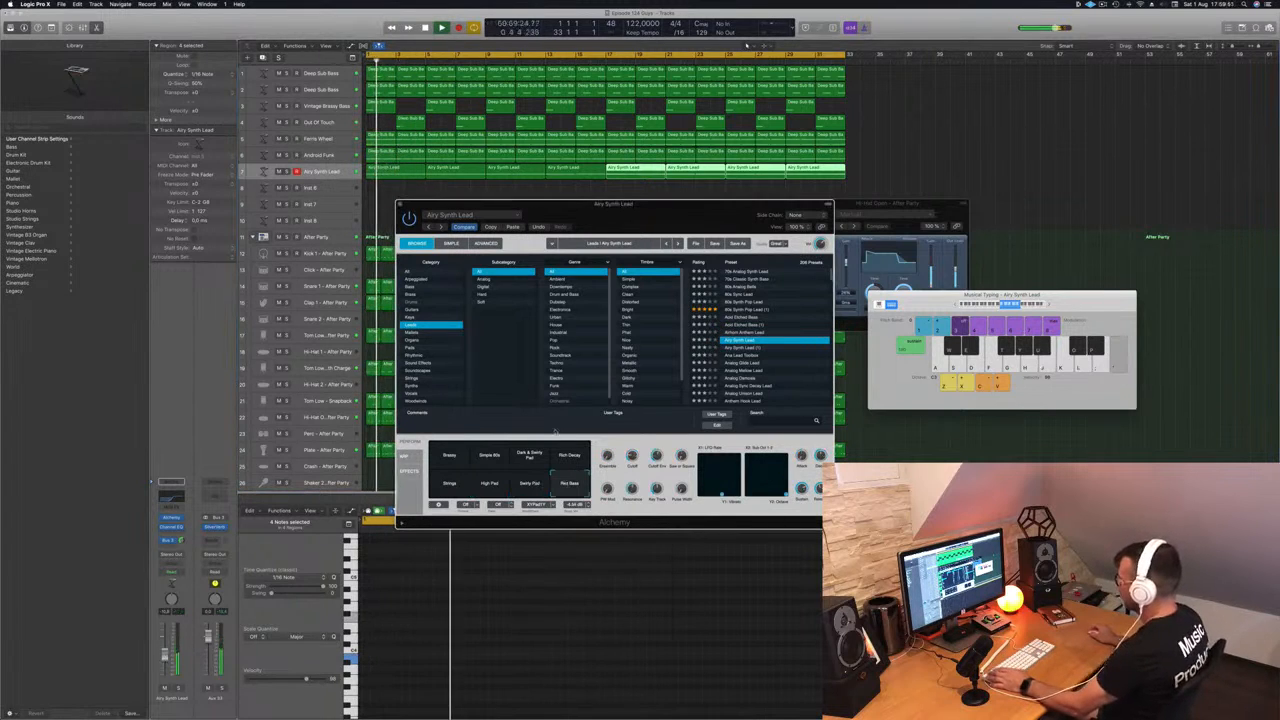
{"action": "left_click", "coordinate": [449, 455]}
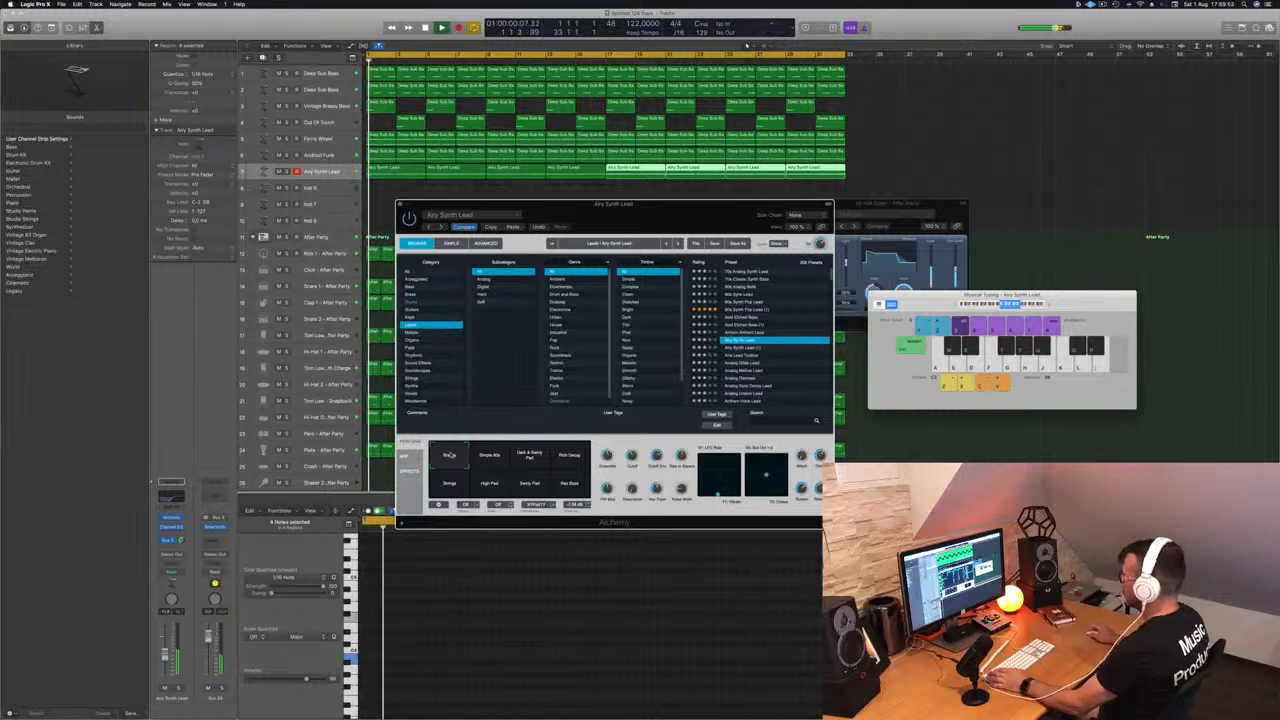
{"action": "left_click", "coordinate": [490, 456]}
{"action": "left_click", "coordinate": [524, 457]}
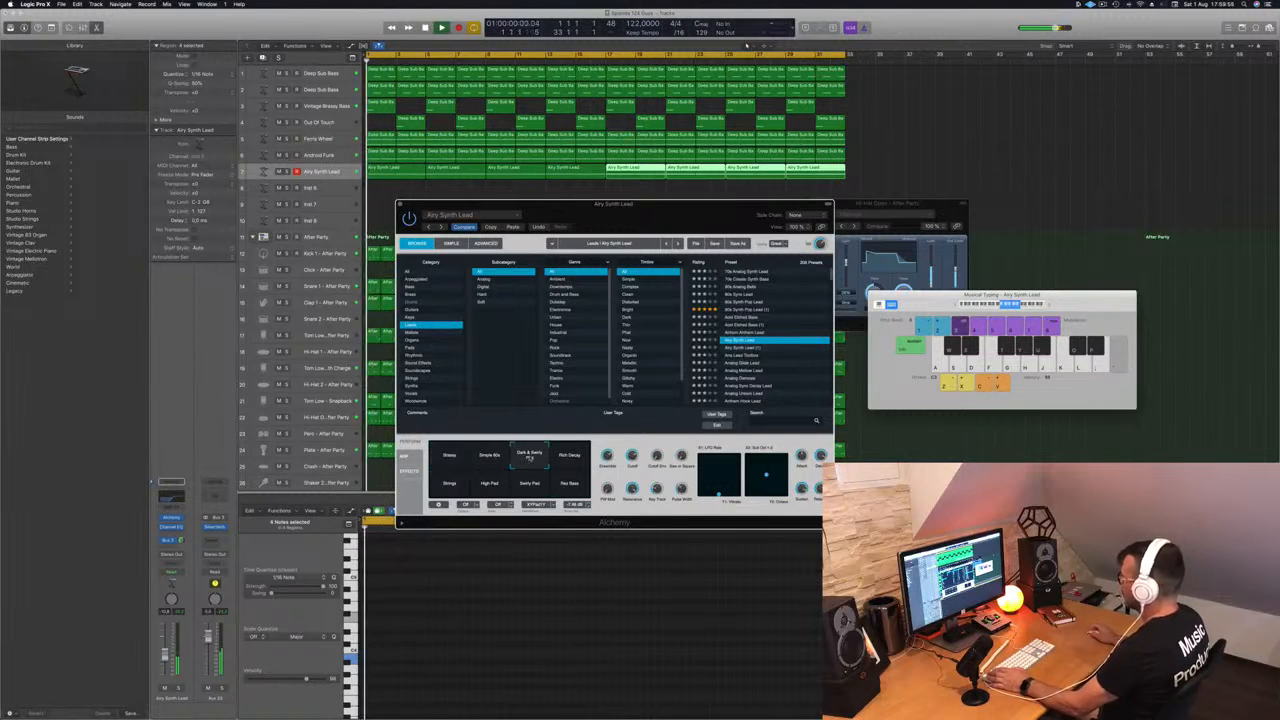
Step: Bring the track volume back up, compare Rich Decay, Rez Bass and High Pad, and return to the Strings variation
{"action": "left_click_drag", "start_coordinate": [164, 657], "coordinate": [166, 649]}
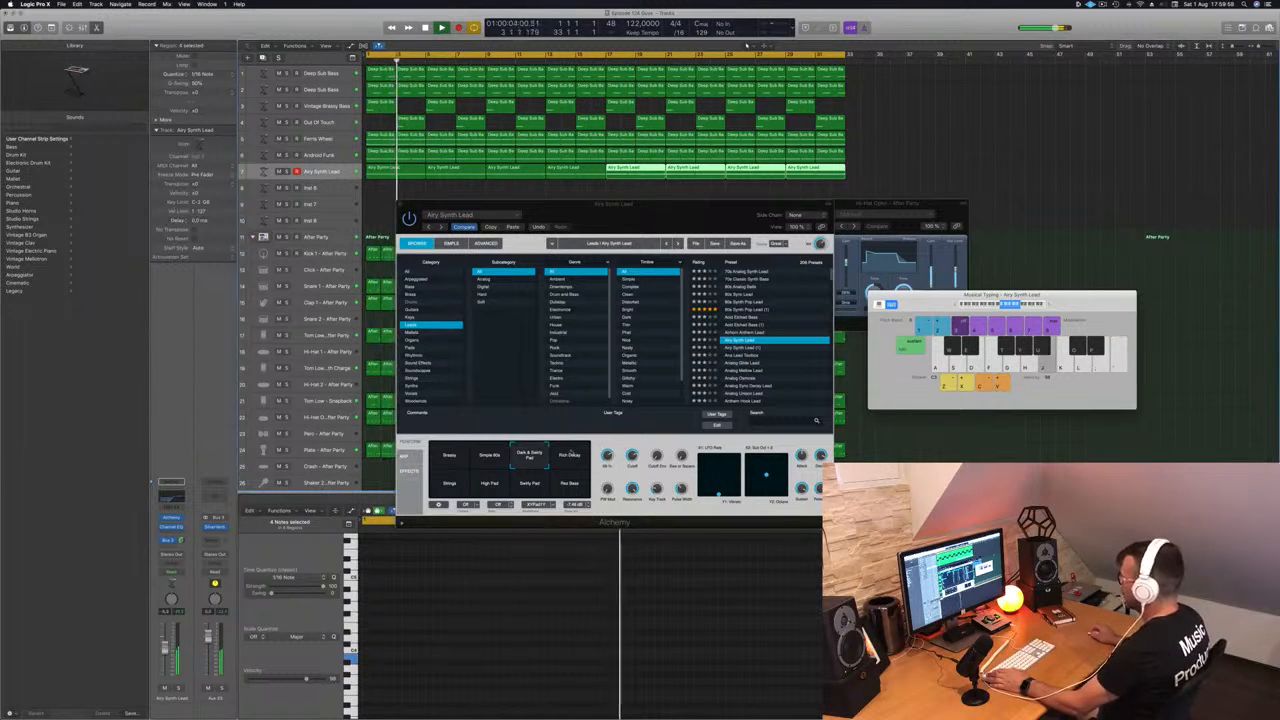
{"action": "left_click", "coordinate": [570, 455]}
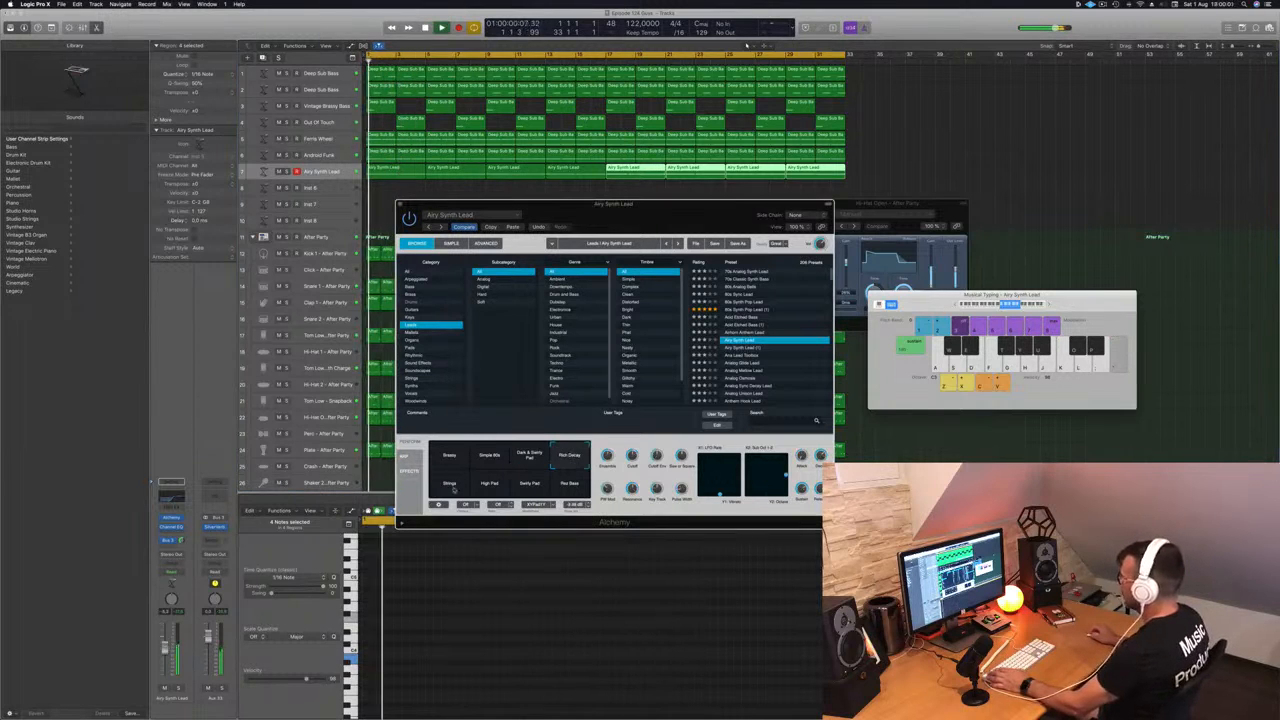
{"action": "left_click", "coordinate": [452, 485]}
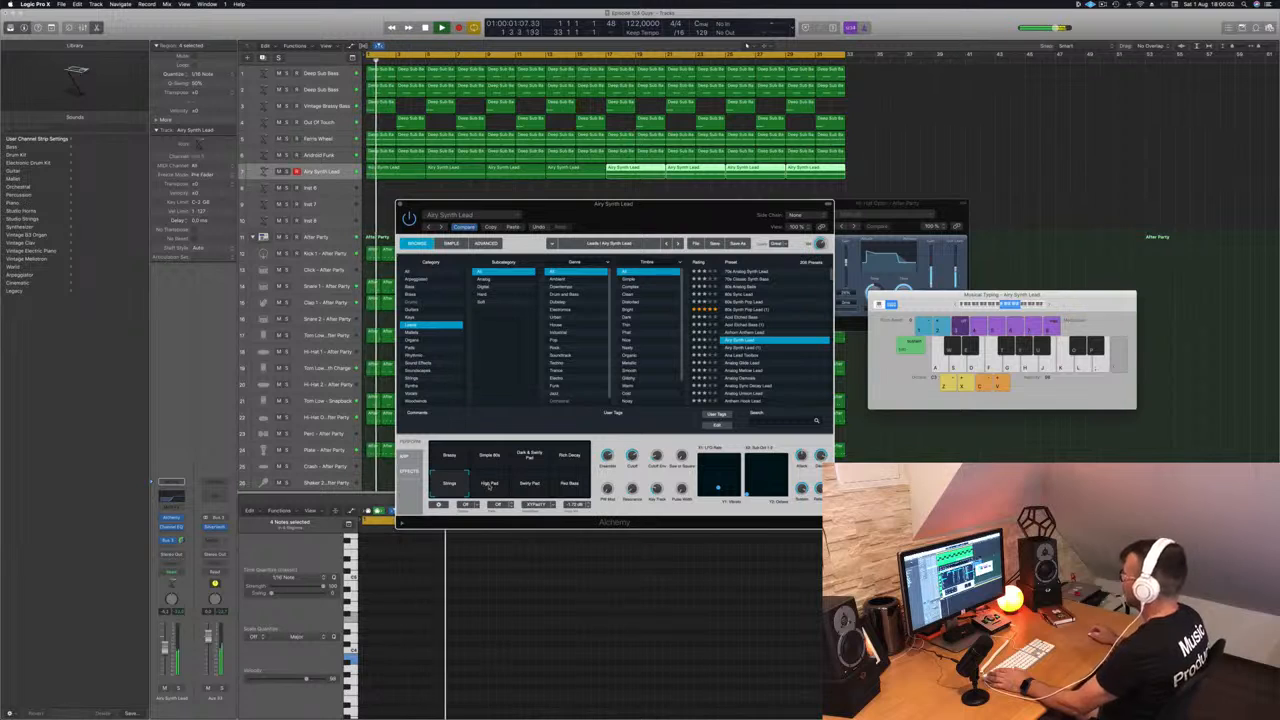
{"action": "left_click", "coordinate": [569, 483]}
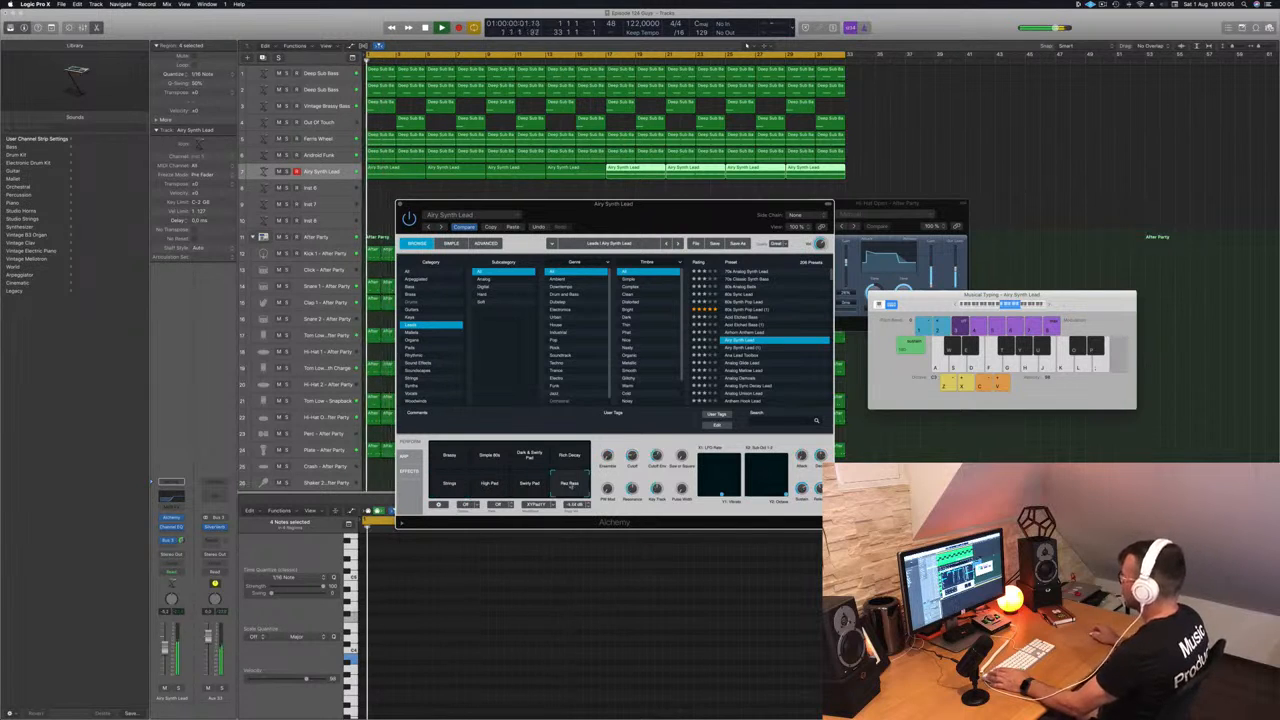
{"action": "left_click", "coordinate": [531, 484]}
{"action": "left_click", "coordinate": [490, 484]}
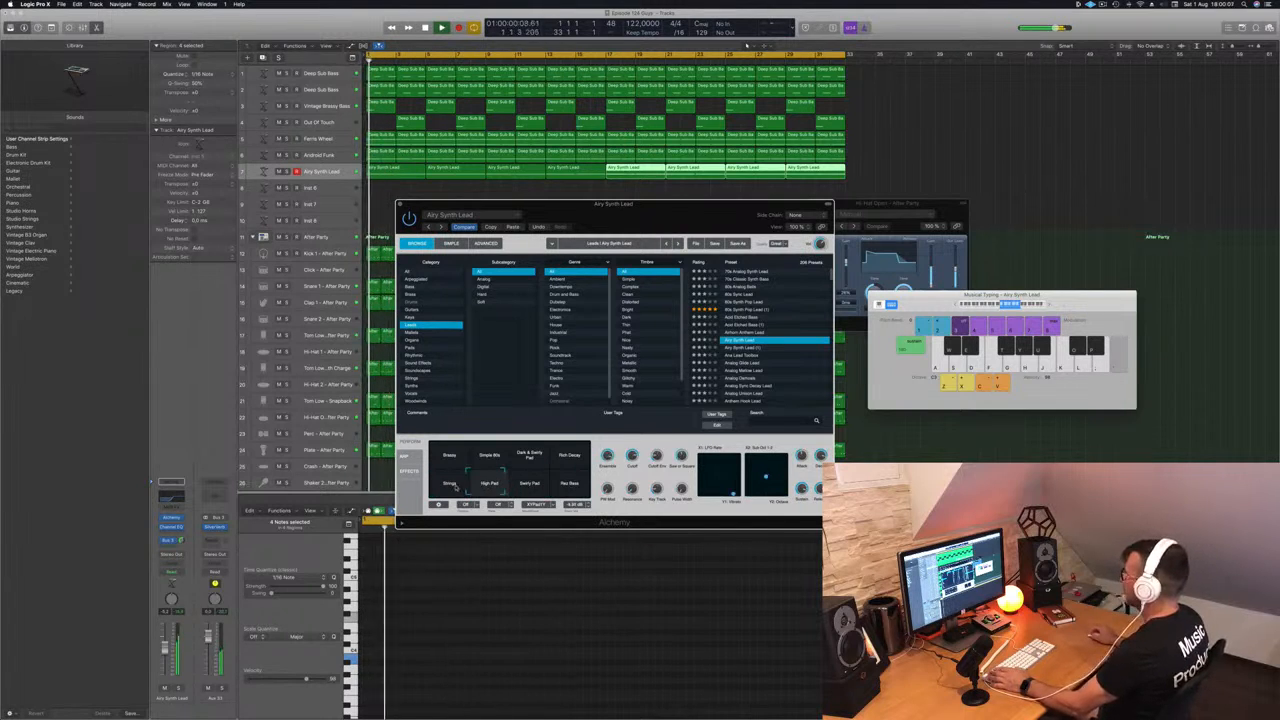
{"action": "left_click", "coordinate": [451, 484]}
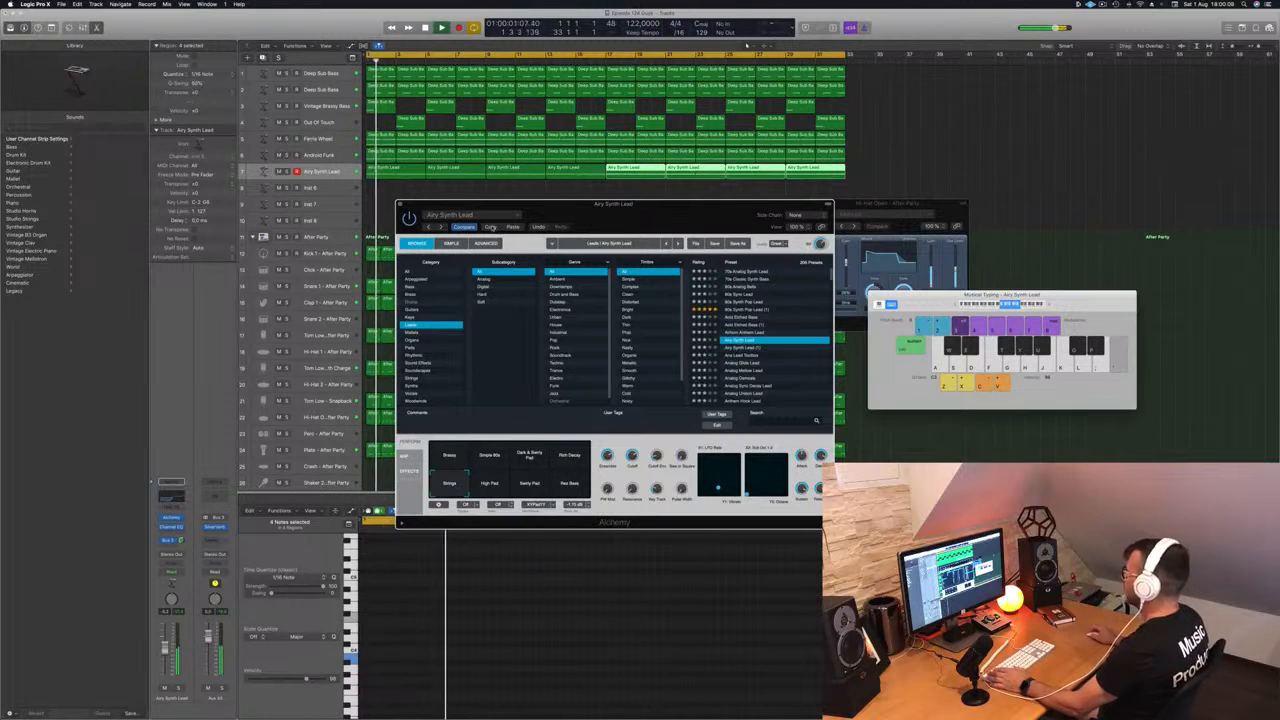
Step: Audition other lead presets with the melody: Analog Glide Lead, Analog Mellow Lead, Analog Osmosis, Analog Sync Decay Lead and Analog Unison Lead
{"action": "scroll", "coordinate": [755, 335], "scroll_direction": "down", "scroll_amount": 1}
{"action": "left_click", "coordinate": [755, 346]}
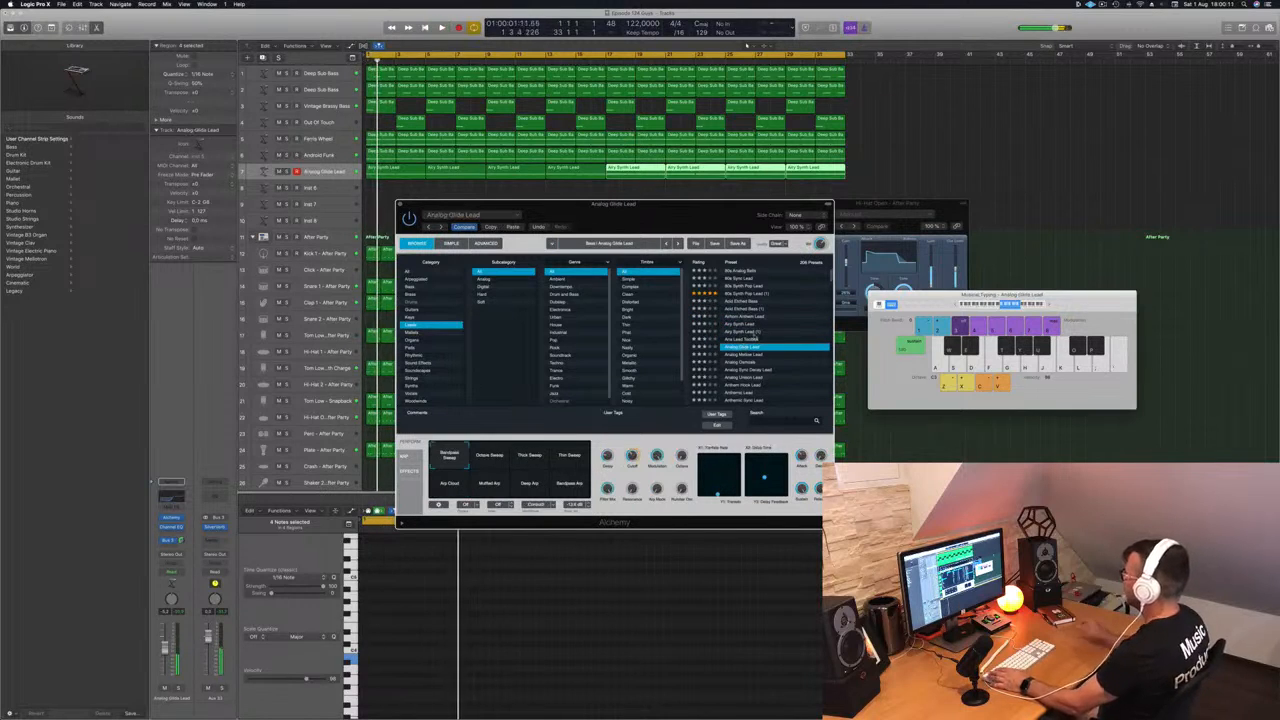
{"action": "key", "text": "space"}
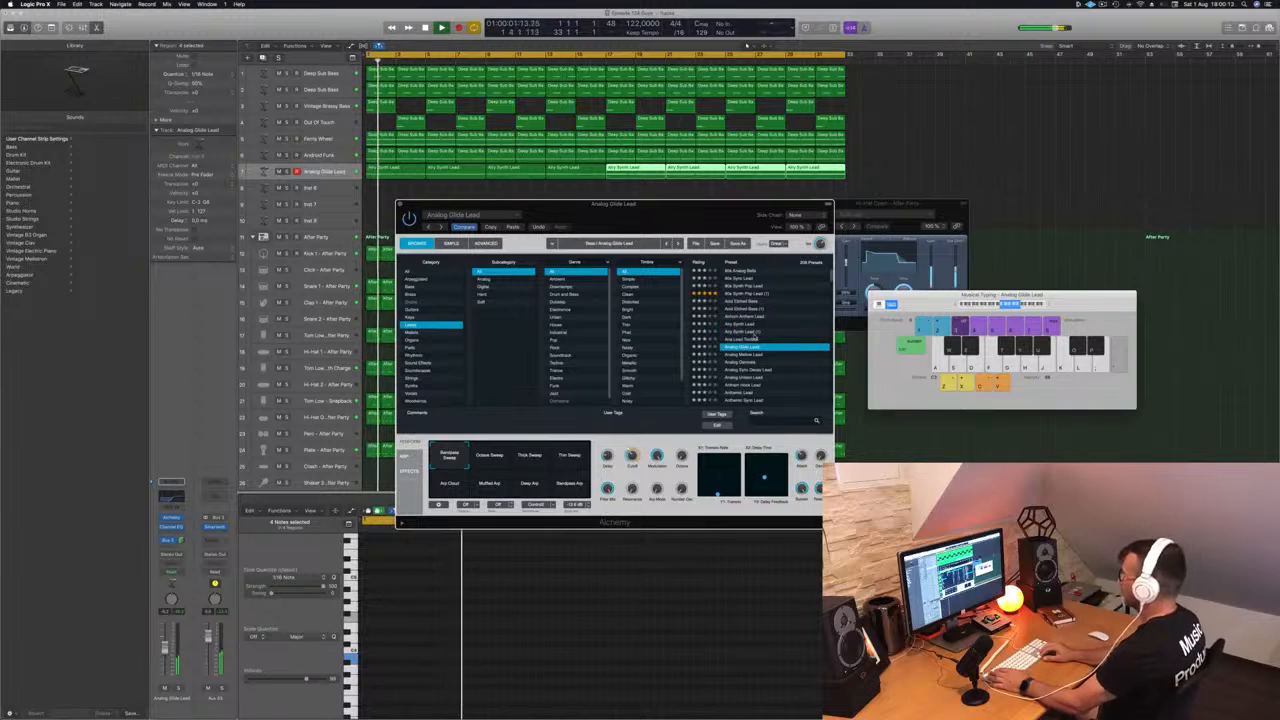
{"action": "key", "text": "Down"}
{"action": "key", "text": "space"}
{"action": "key", "text": "space"}
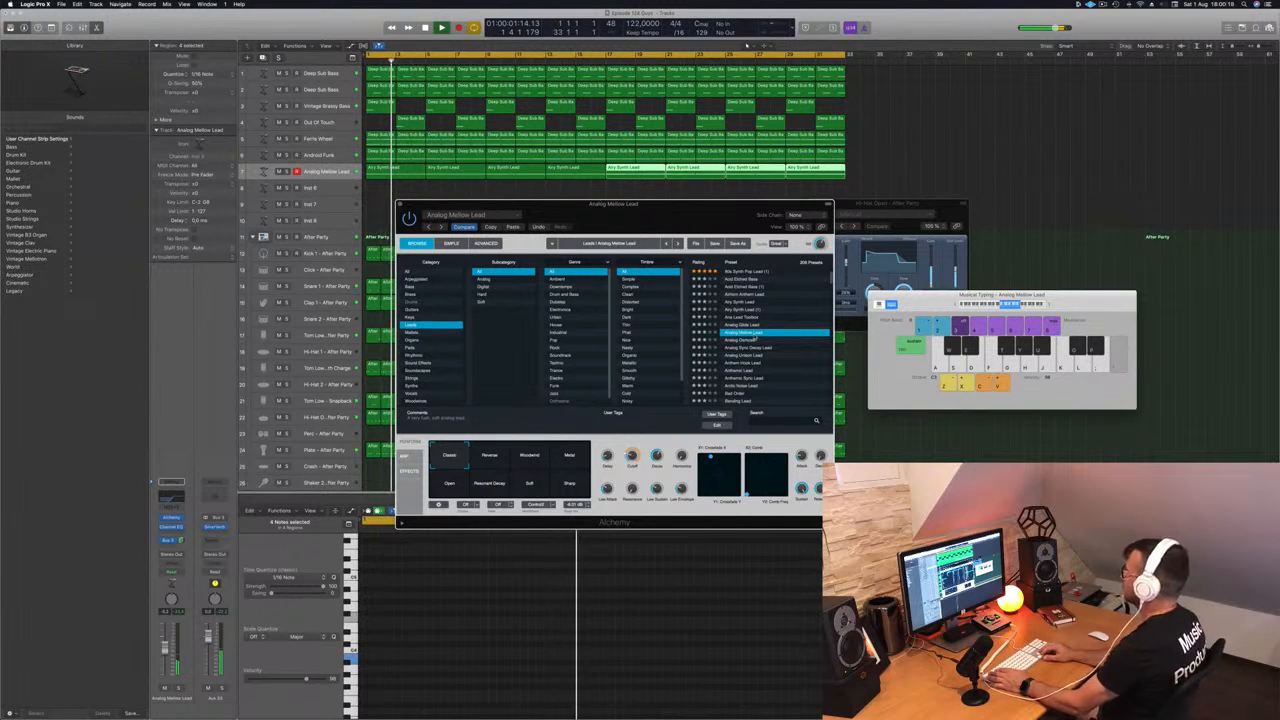
{"action": "key", "text": "Down"}
{"action": "key", "text": "space"}
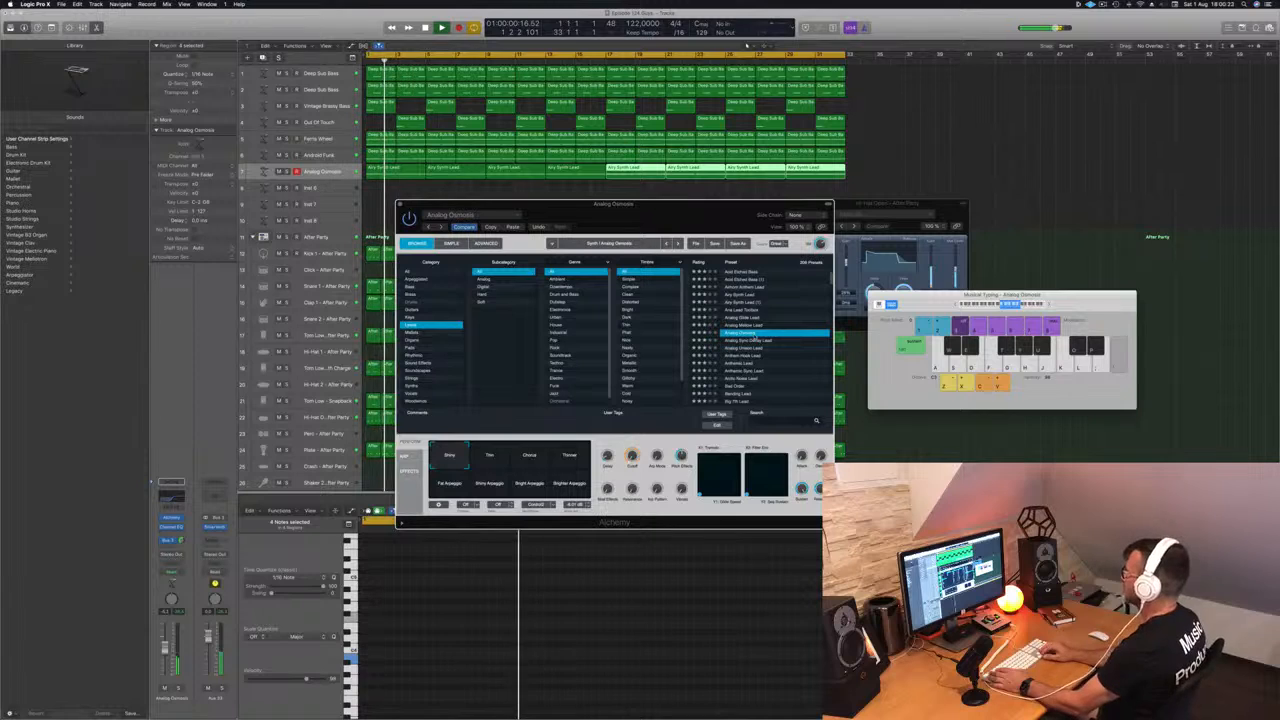
{"action": "key", "text": "Down"}
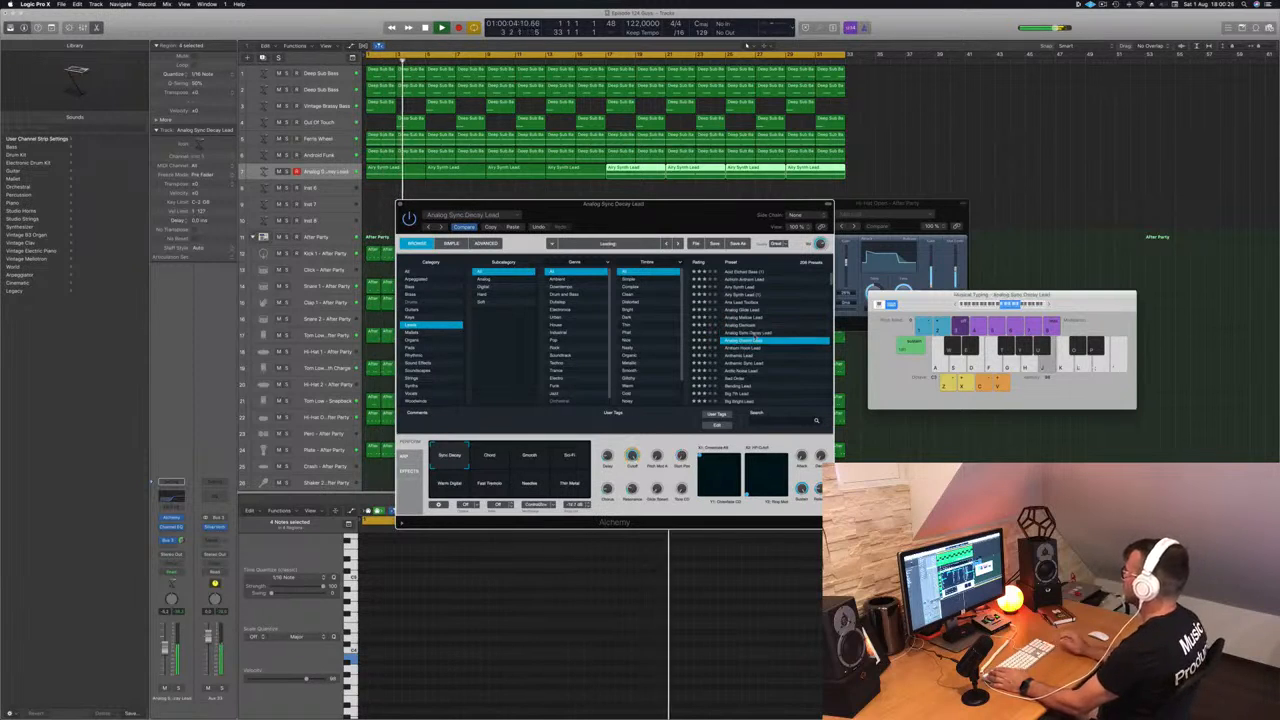
{"action": "key", "text": "Down"}
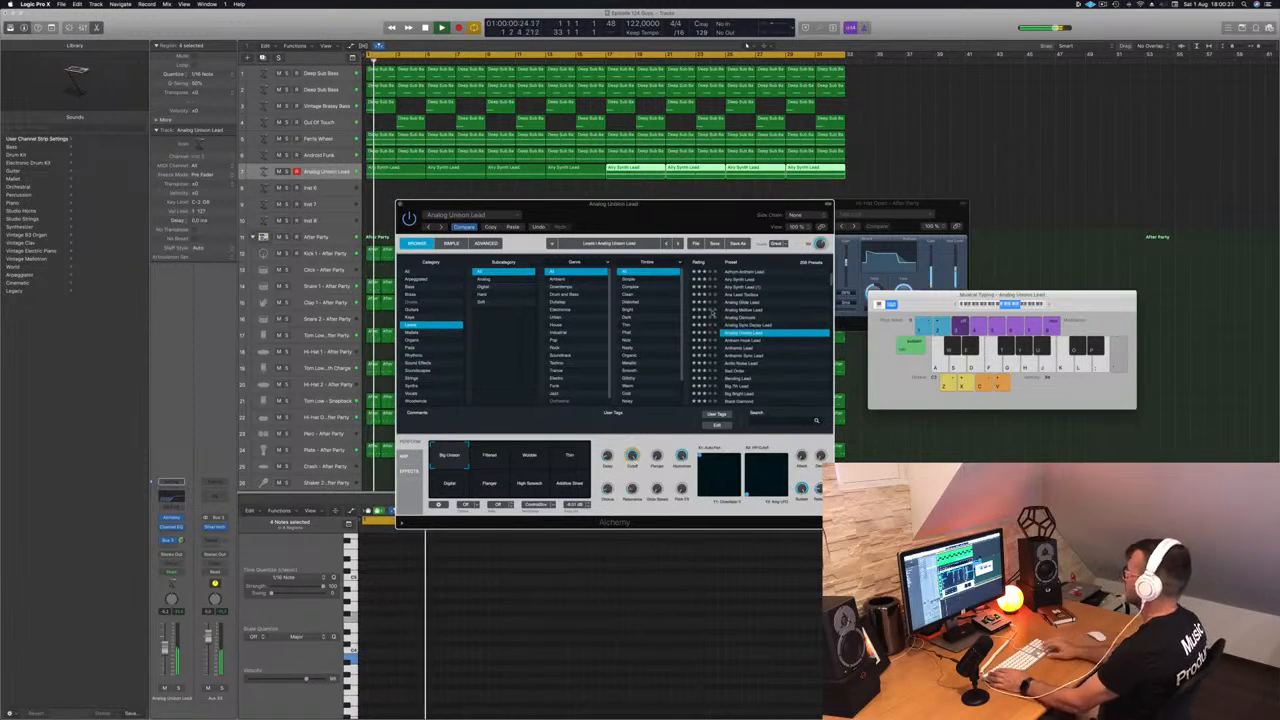
Step: Audition the Analog Unison Lead variations over the arrangement, from Wobble, Filtered and Thin through Digital and Flanger to Additive Sines
{"action": "left_click", "coordinate": [529, 455]}
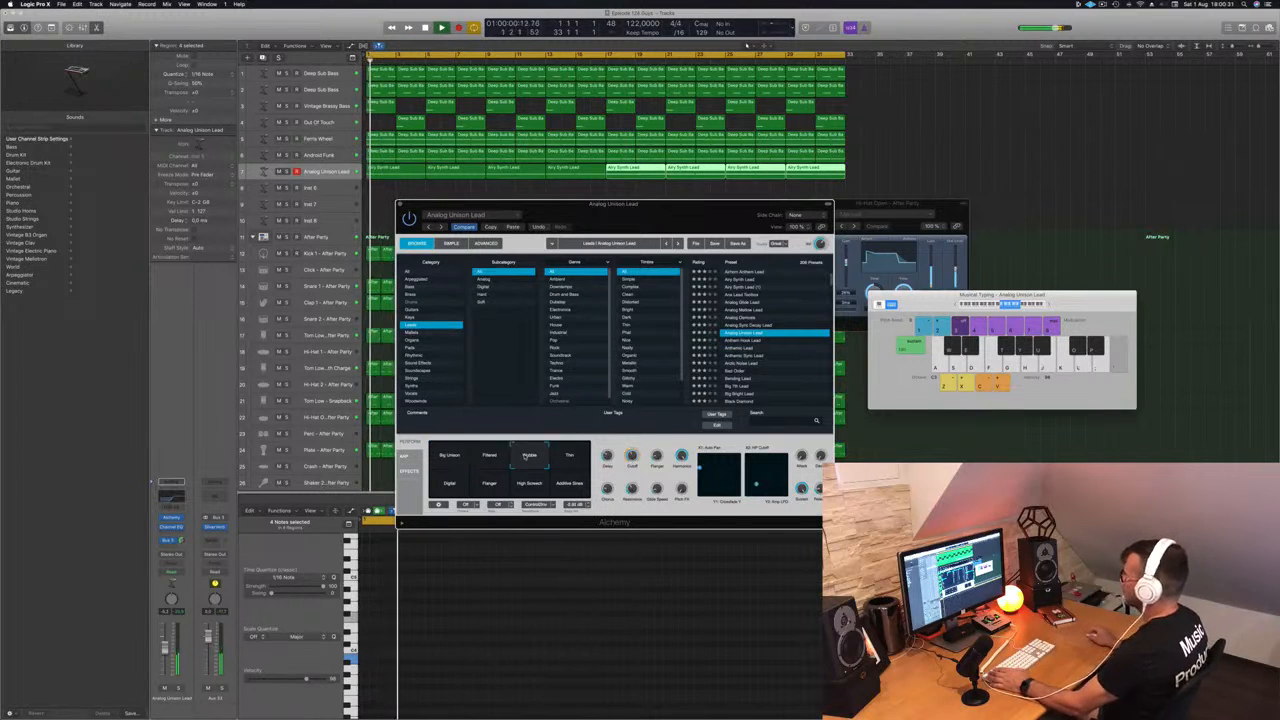
{"action": "left_click", "coordinate": [491, 456]}
{"action": "left_click", "coordinate": [570, 457]}
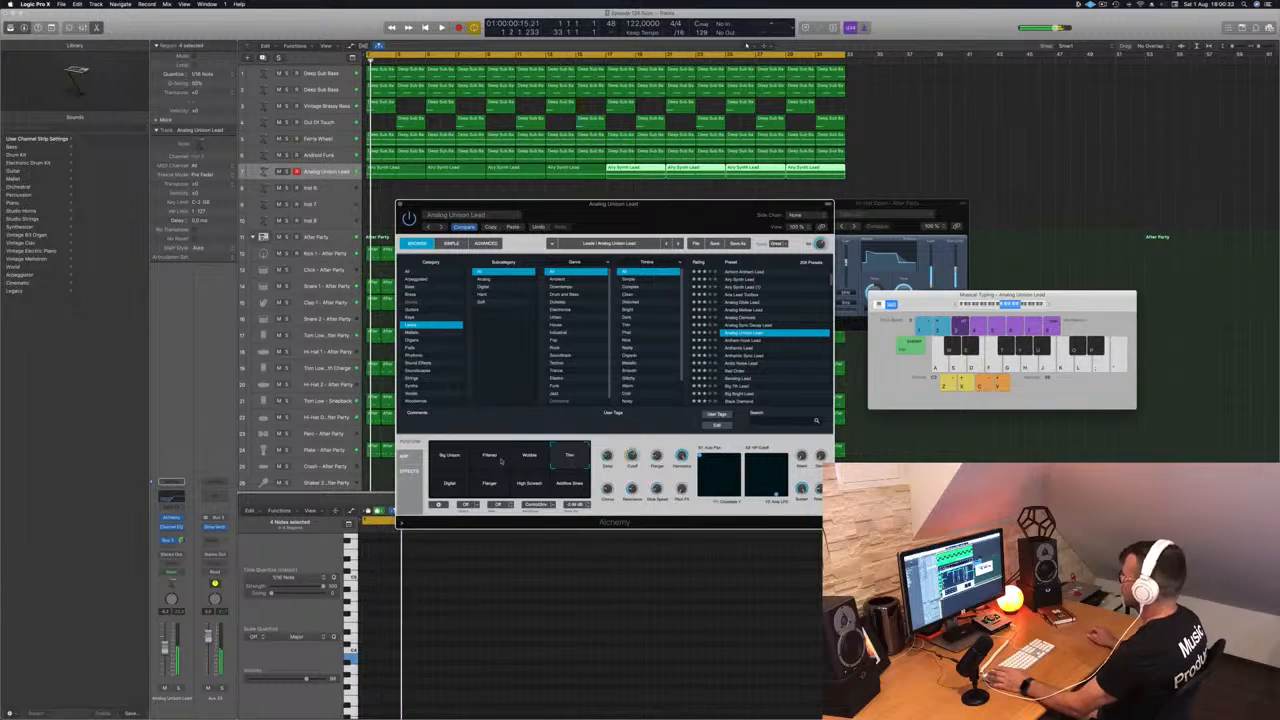
{"action": "left_click", "coordinate": [455, 484]}
{"action": "left_click", "coordinate": [491, 486]}
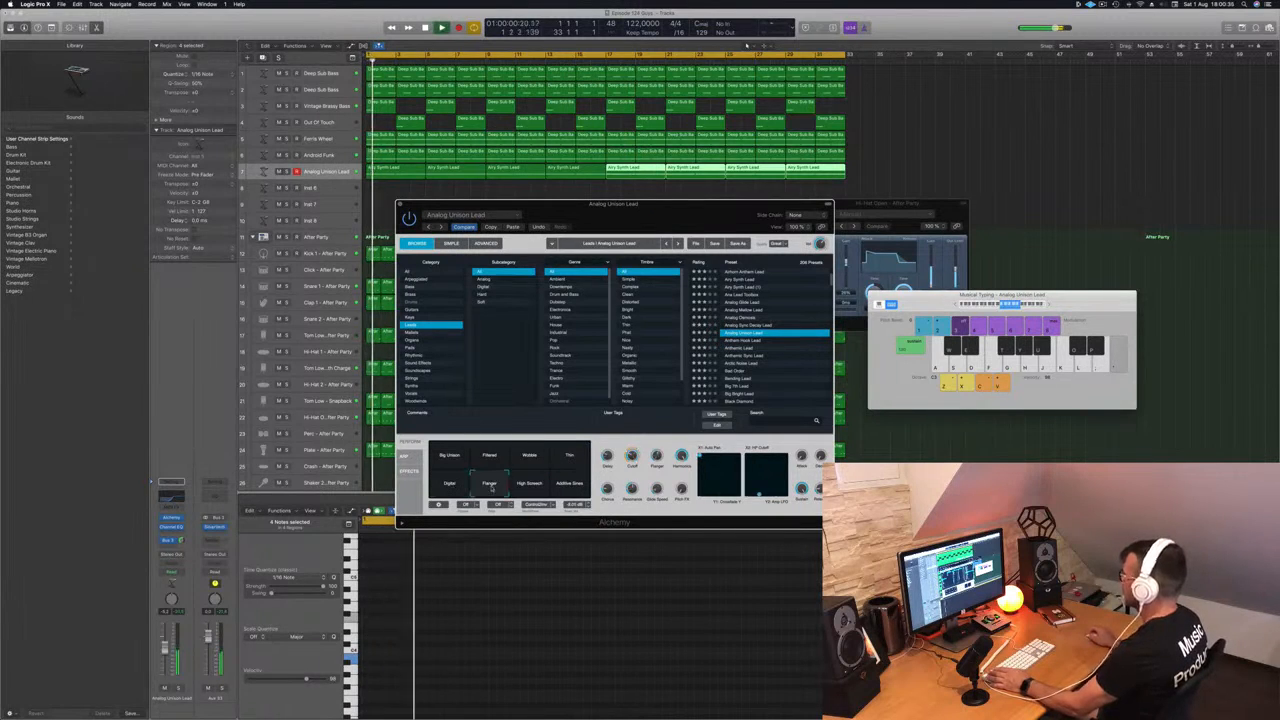
{"action": "left_click", "coordinate": [532, 485]}
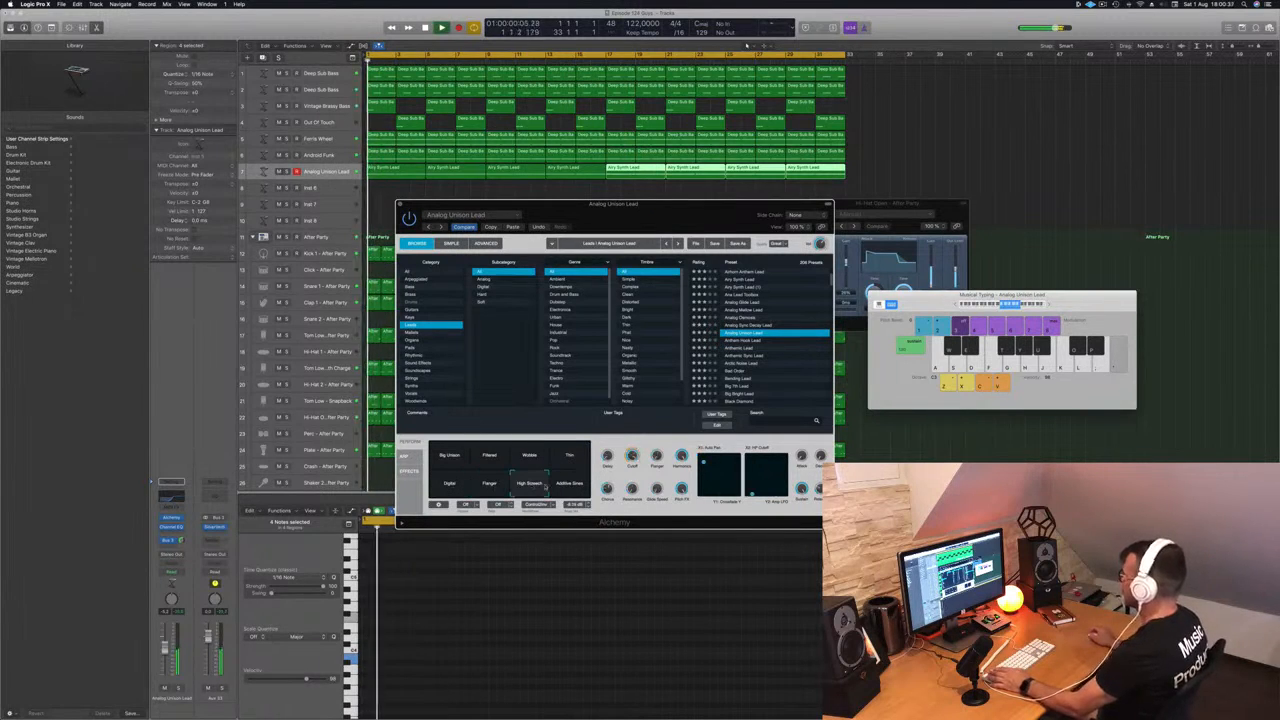
{"action": "left_click", "coordinate": [567, 484]}
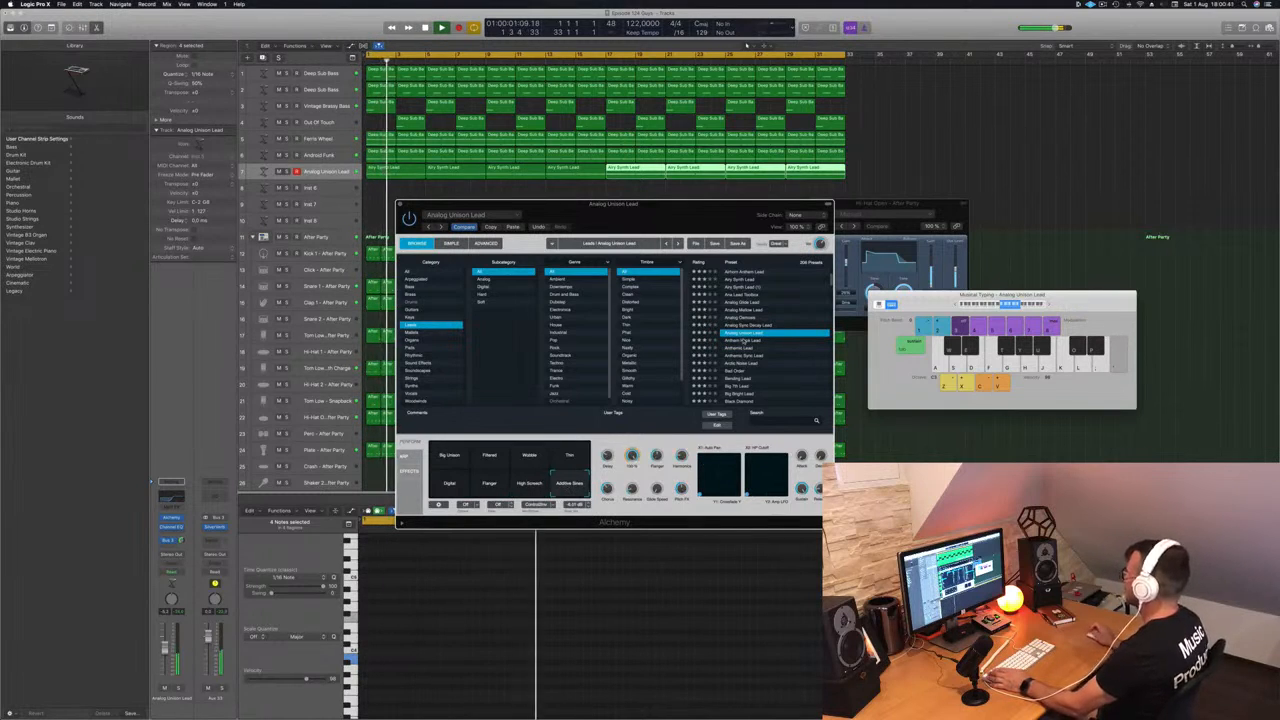
Step: Load the Anthem Hook Lead preset, select all Airy Synth Lead regions on its track and restart playback from the beginning
{"action": "left_click", "coordinate": [743, 341]}
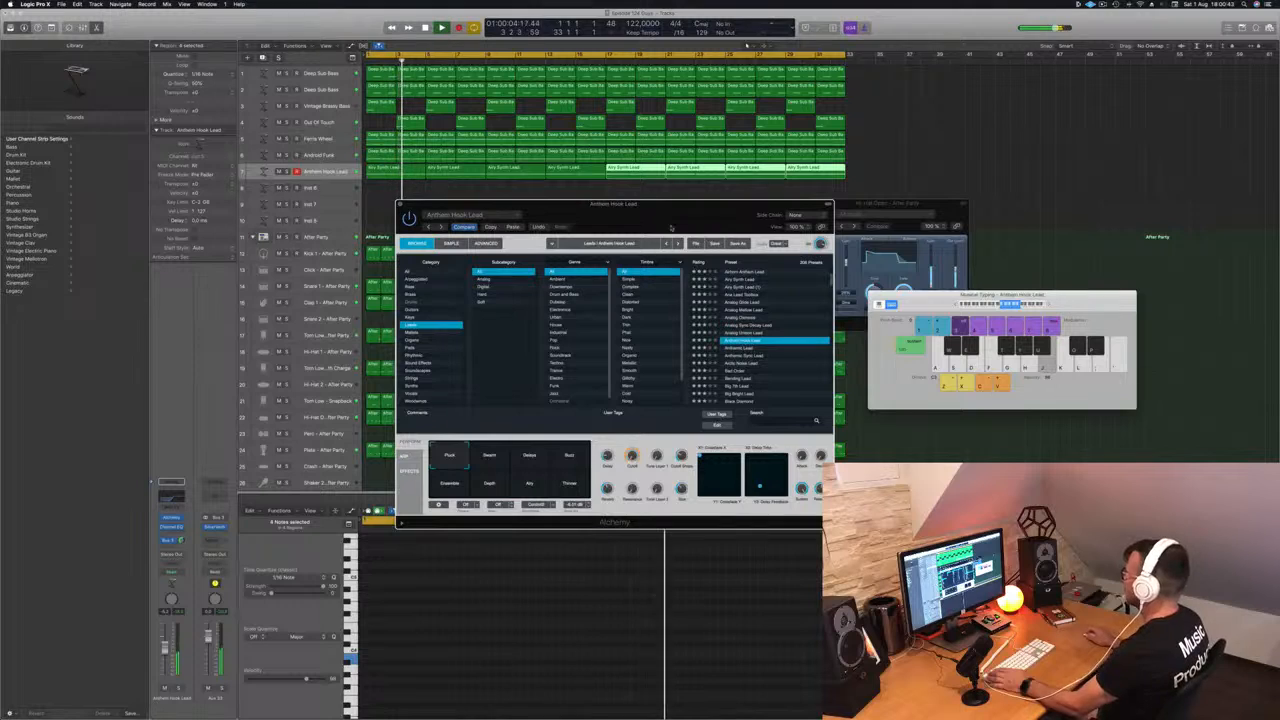
{"action": "left_click_drag", "start_coordinate": [670, 227], "coordinate": [754, 251]}
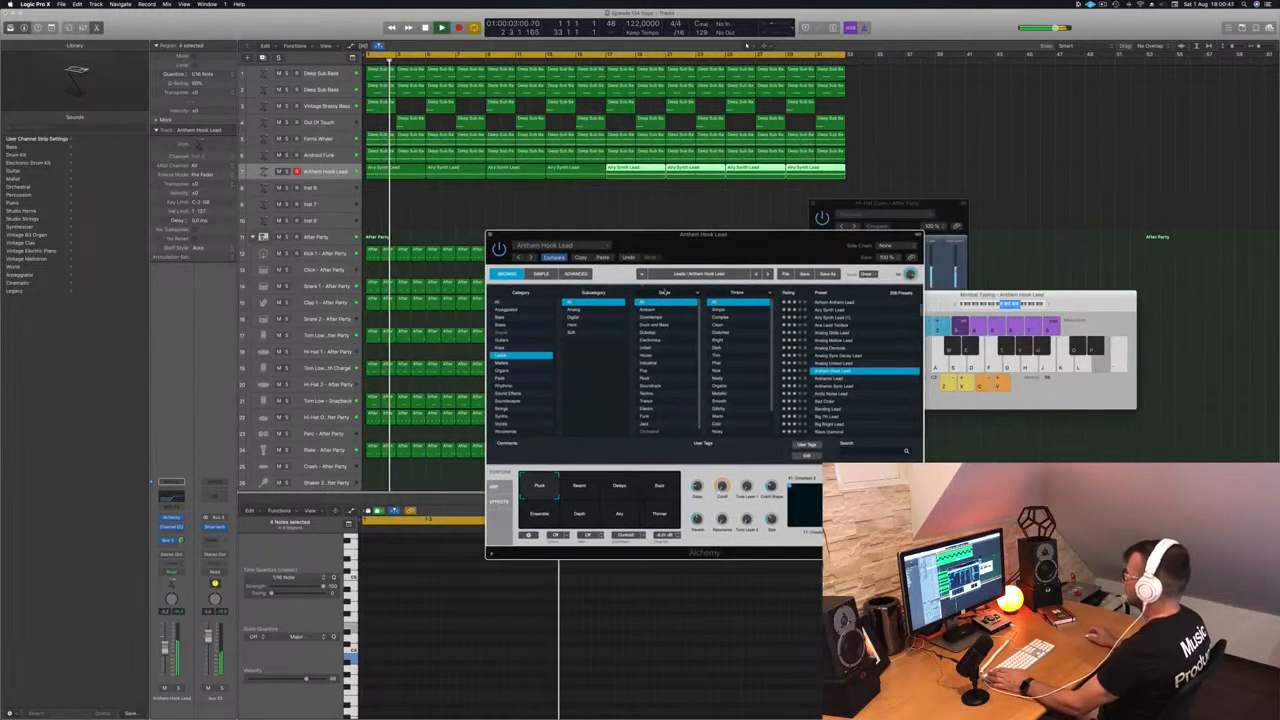
{"action": "left_click_drag", "start_coordinate": [670, 265], "coordinate": [647, 287]}
{"action": "key", "text": "Return"}
{"action": "key", "text": "space"}
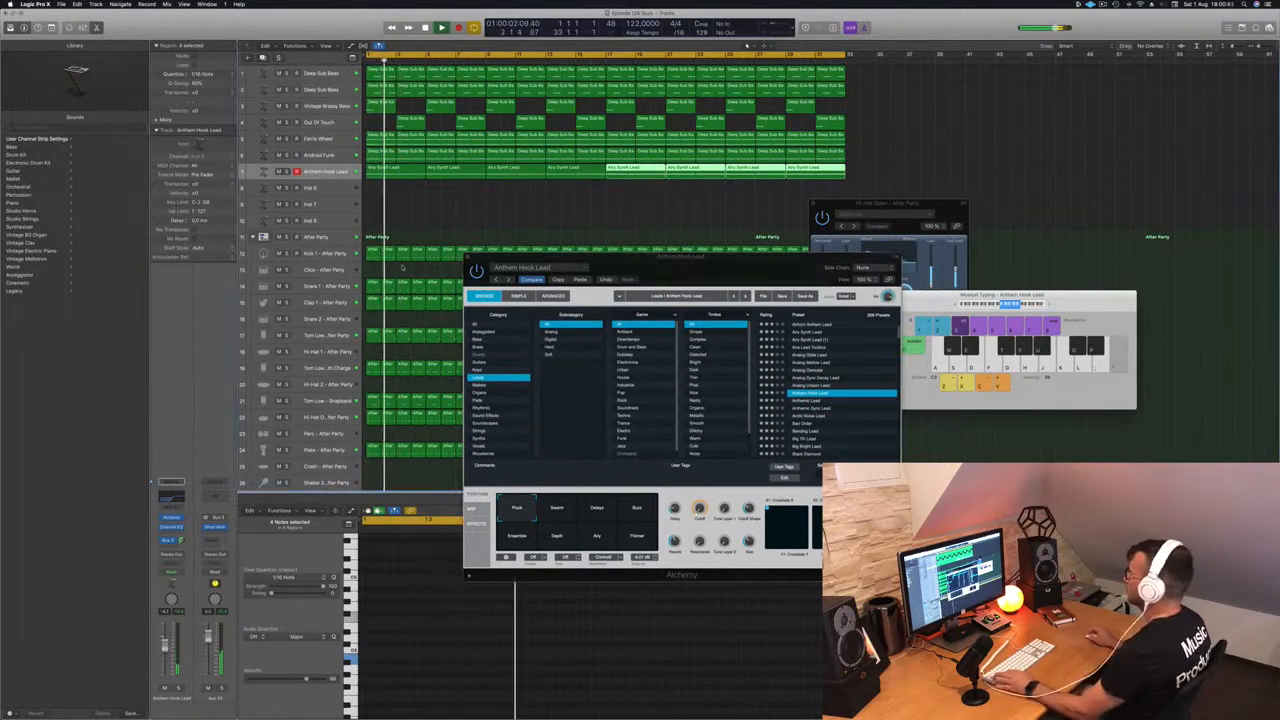
{"action": "left_click_drag", "start_coordinate": [386, 192], "coordinate": [836, 176]}
{"action": "key", "text": "Return"}
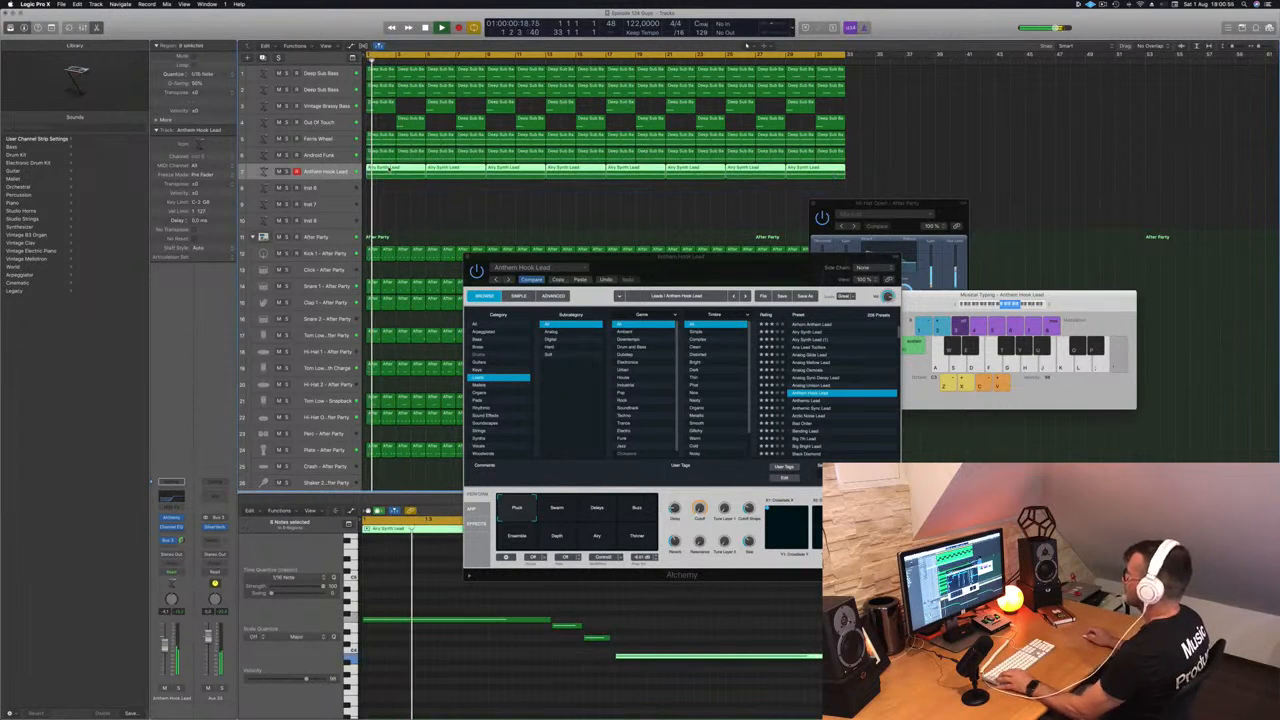
Step: Audition the Anthem Hook Lead variations Swarm, Delays, Buzz, Ensemble, Depth, Airy and Thinner, and return to Pluck
{"action": "left_click", "coordinate": [559, 510]}
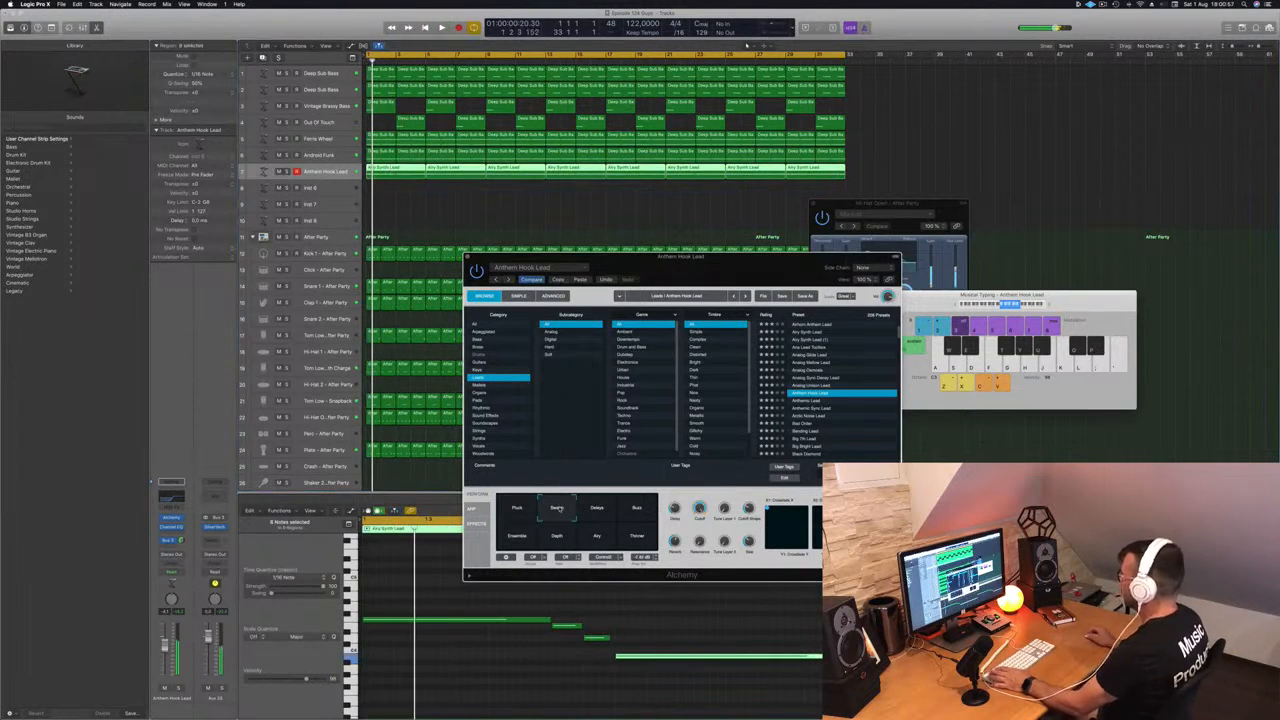
{"action": "left_click", "coordinate": [597, 510]}
{"action": "key", "text": "space"}
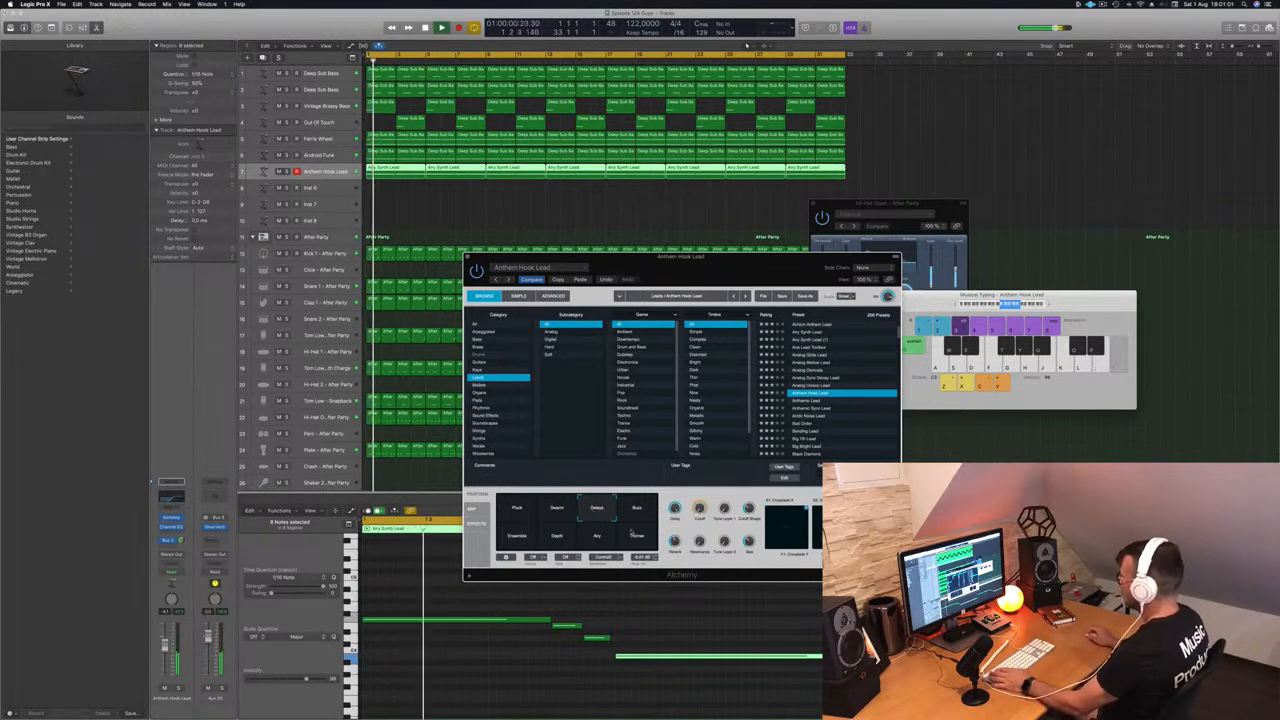
{"action": "left_click", "coordinate": [638, 510]}
{"action": "left_click", "coordinate": [517, 535]}
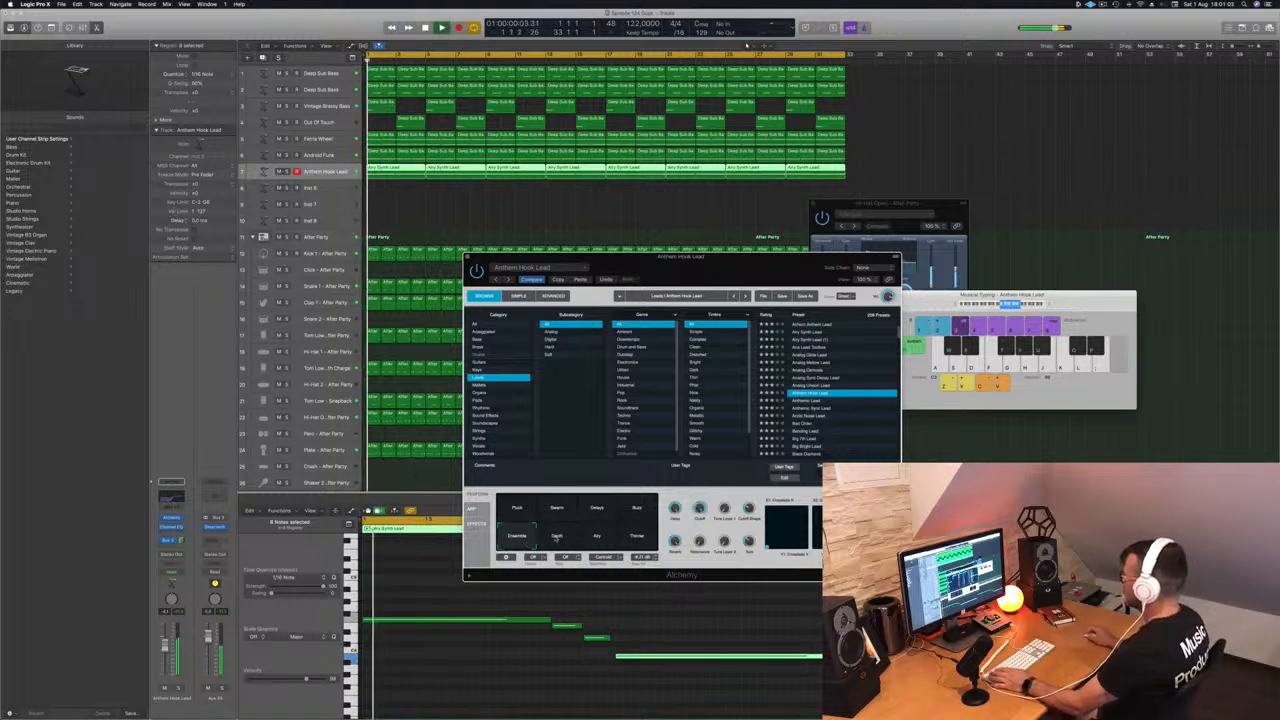
{"action": "left_click", "coordinate": [557, 535]}
{"action": "left_click", "coordinate": [598, 536]}
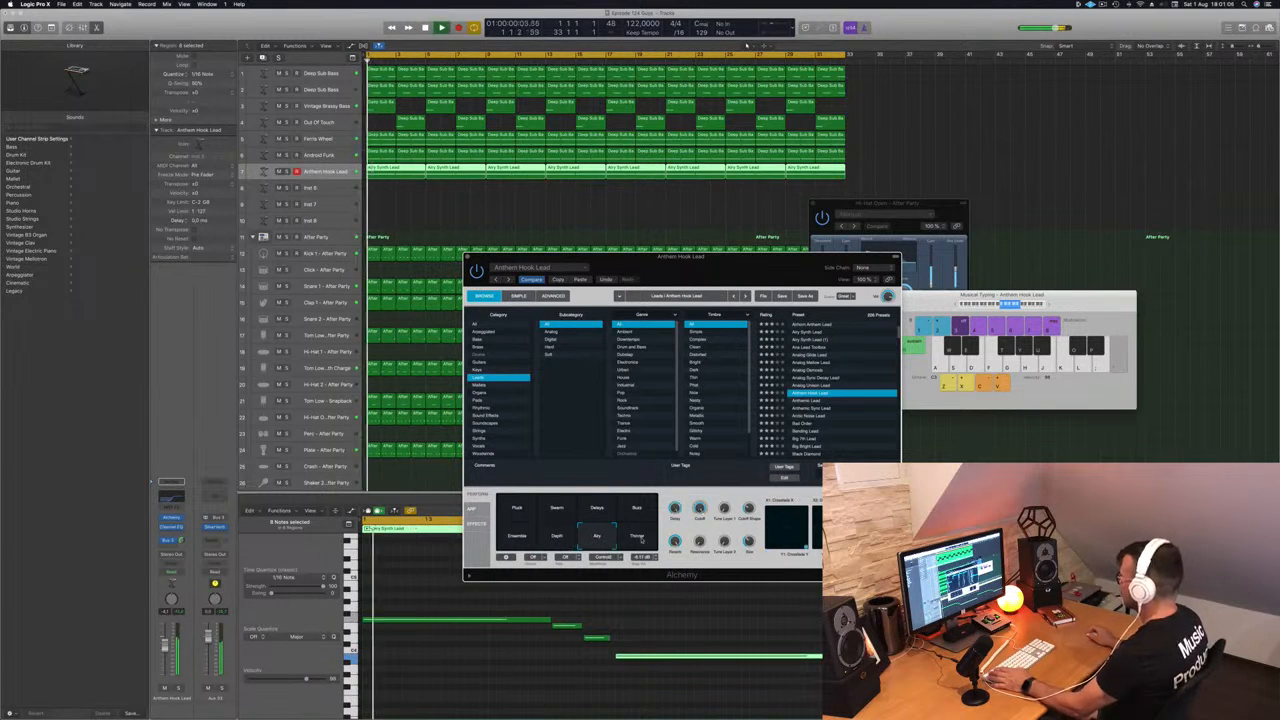
{"action": "left_click", "coordinate": [637, 536]}
{"action": "left_click", "coordinate": [517, 509]}
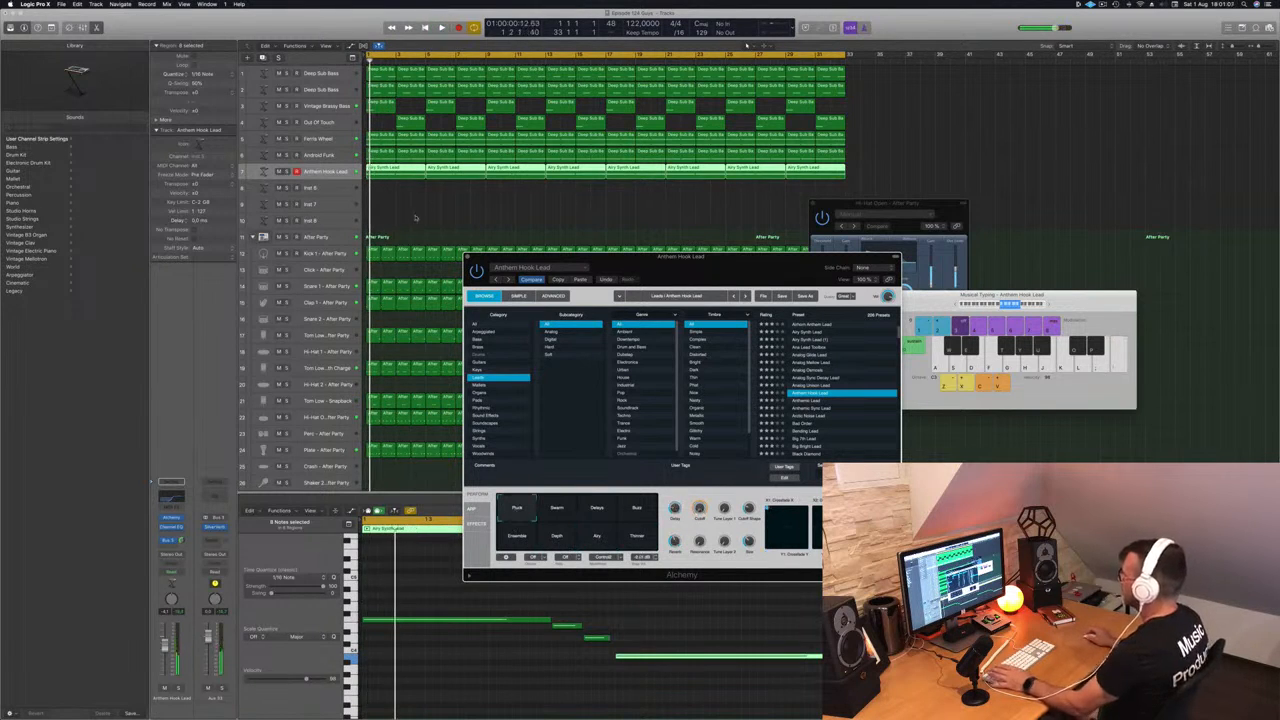
Step: Raise the low cut in the Anthem Hook Lead track's Channel EQ to 660 Hz and close the EQ
{"action": "left_click", "coordinate": [415, 217]}
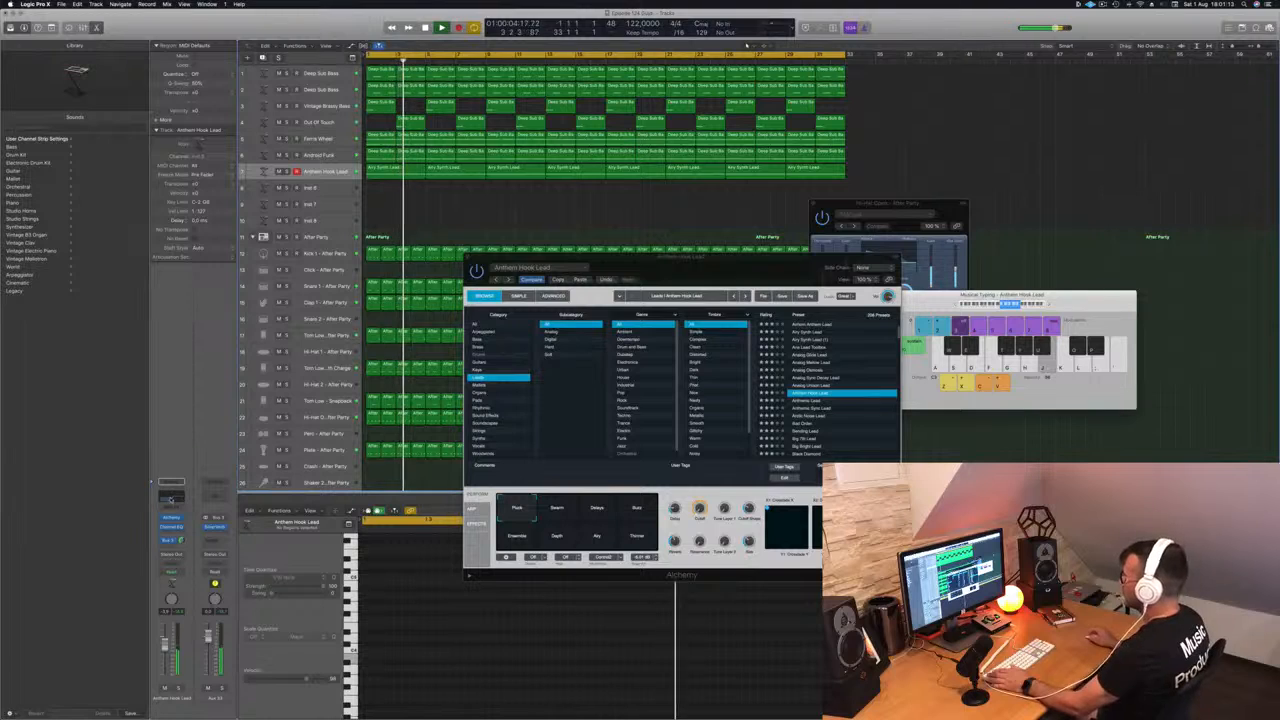
{"action": "left_click", "coordinate": [169, 489]}
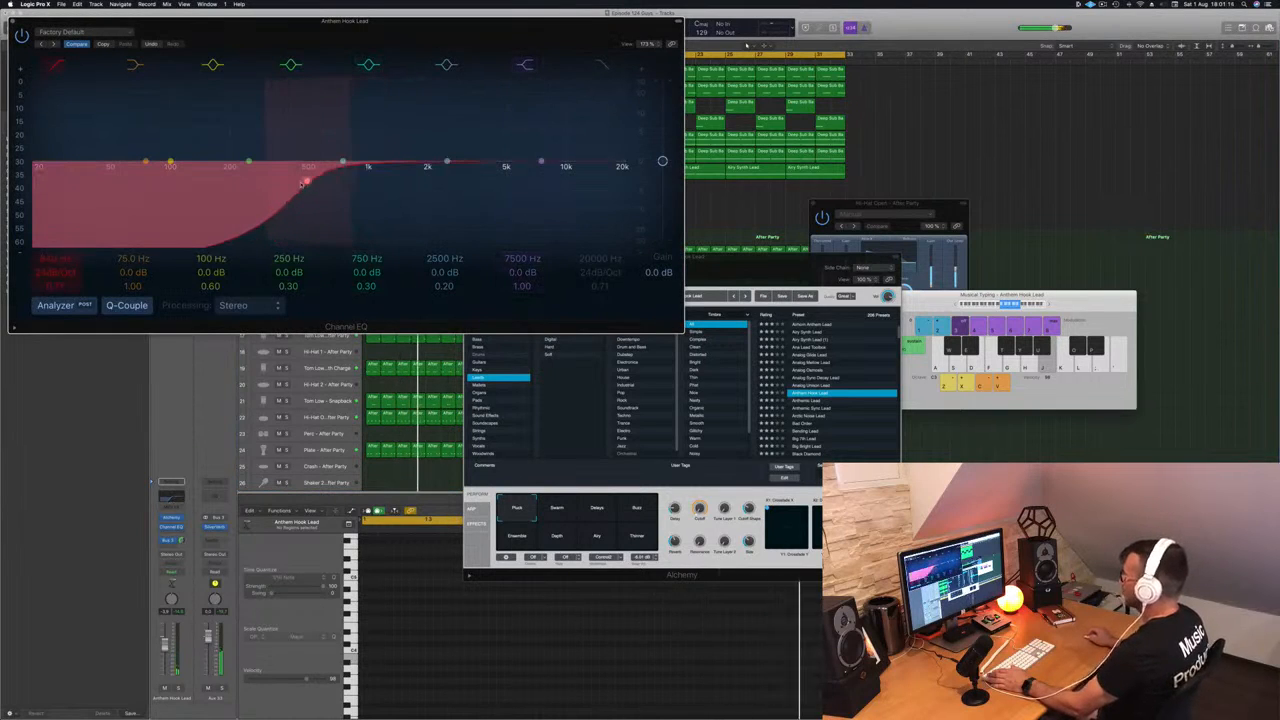
{"action": "left_click_drag", "start_coordinate": [305, 181], "coordinate": [336, 181]}
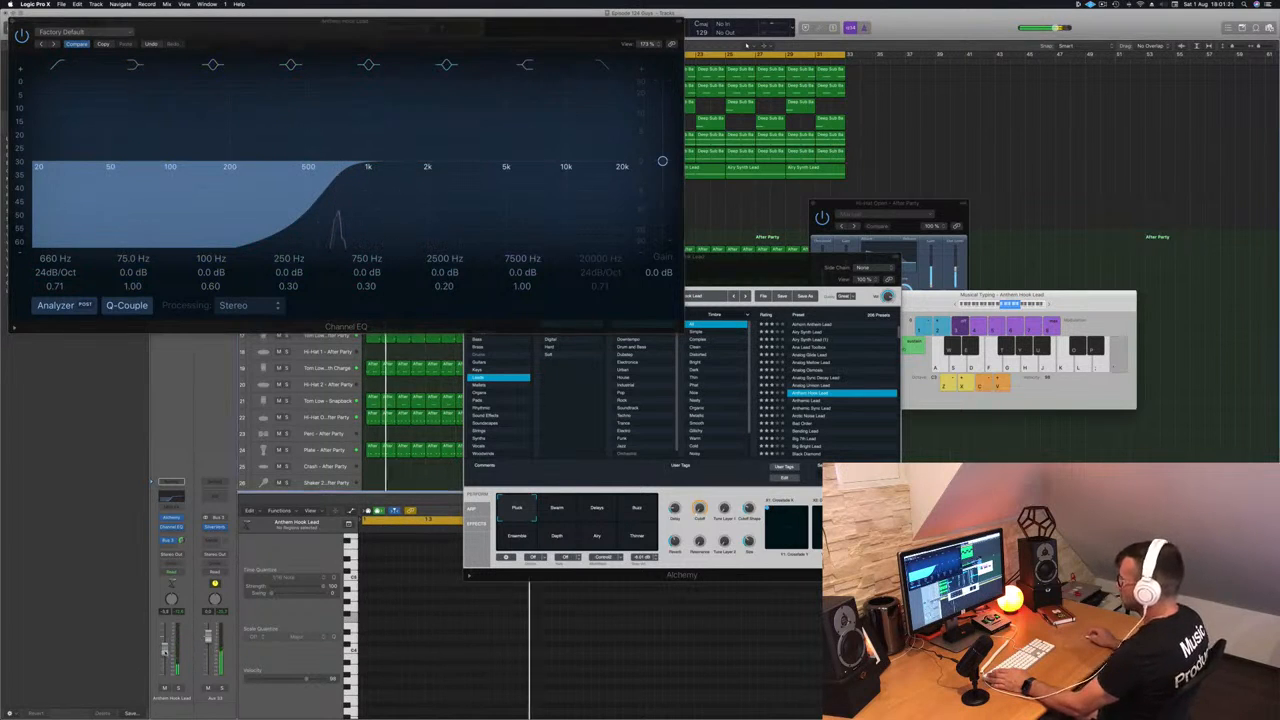
{"action": "key", "text": "l"}
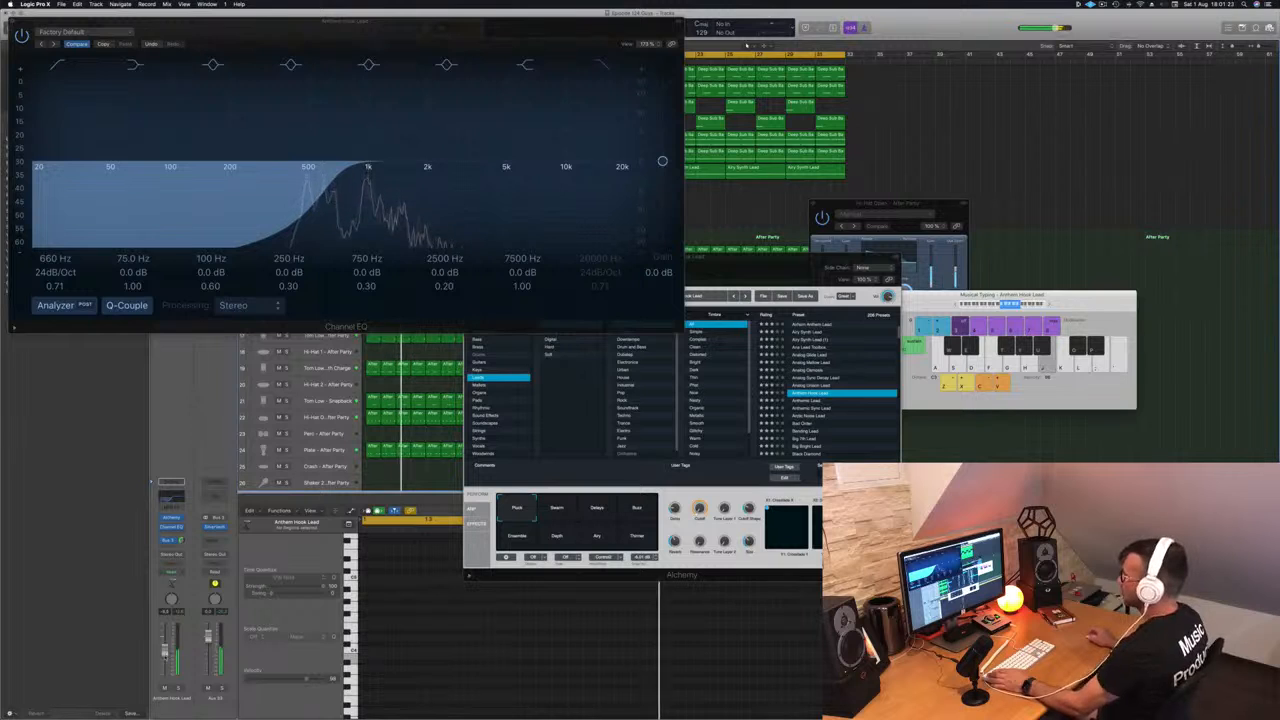
{"action": "key", "text": "super+w"}
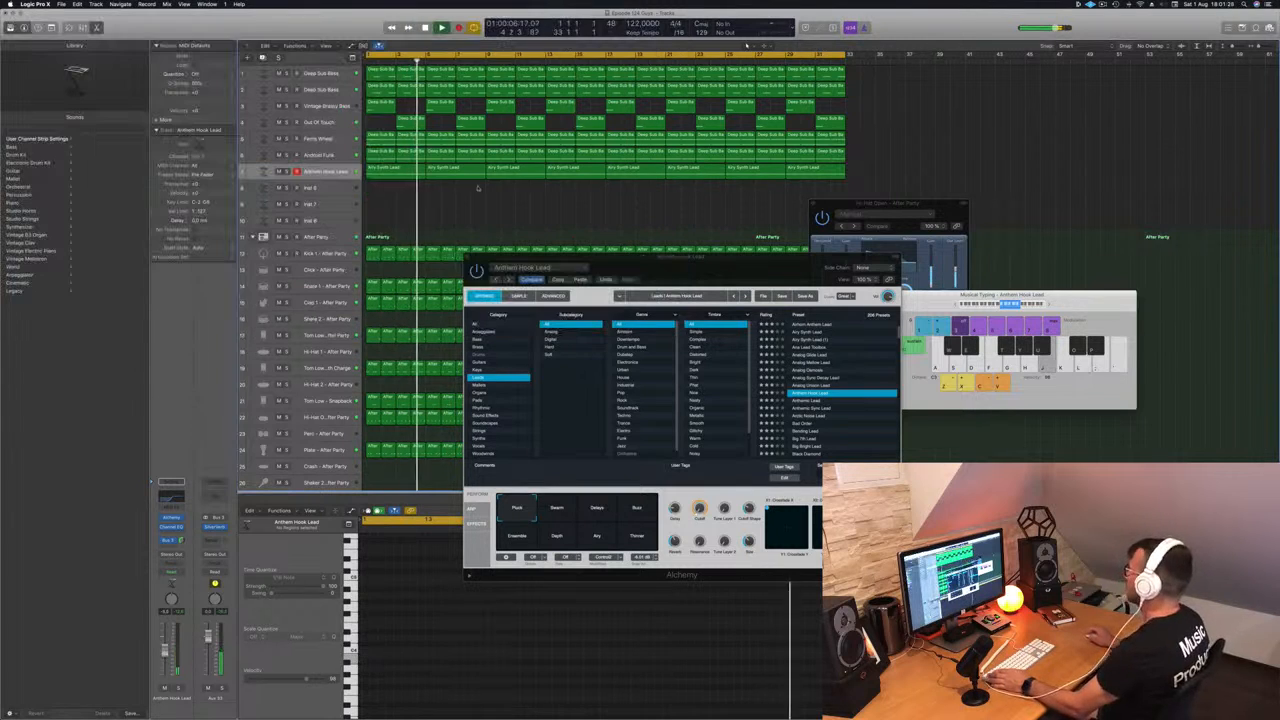
Step: Copy the Airy Synth Lead regions onto the Inst 6 track and duplicate them to fill the arrangement's full length
{"action": "left_click", "coordinate": [387, 178]}
{"action": "key", "text": "space"}
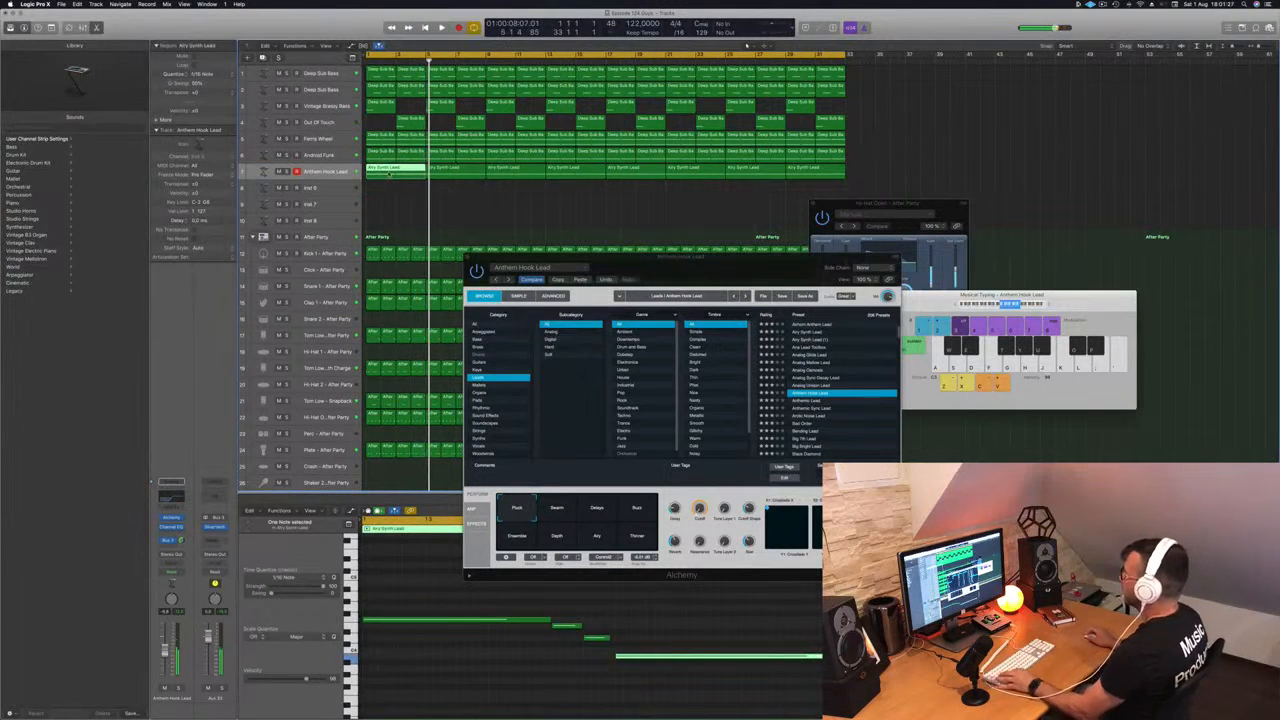
{"action": "left_click_drag", "start_coordinate": [387, 178], "coordinate": [533, 187]}
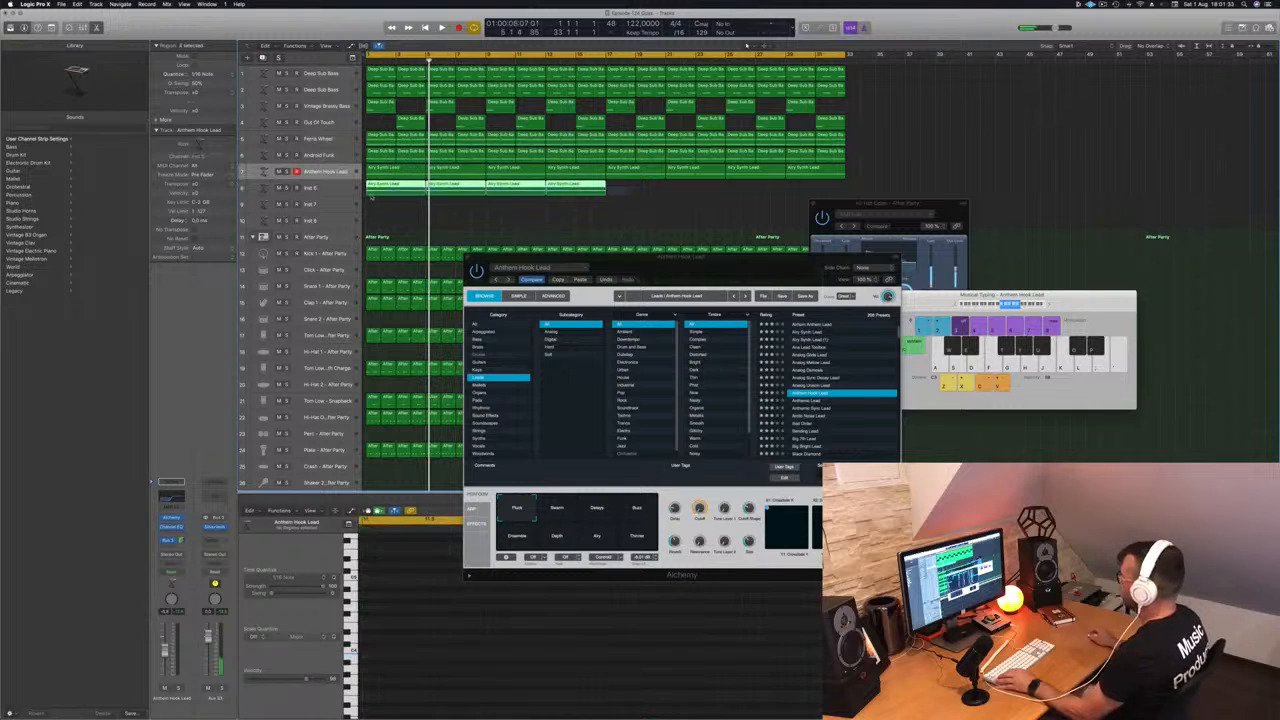
{"action": "left_click_drag", "start_coordinate": [371, 196], "coordinate": [633, 194]}
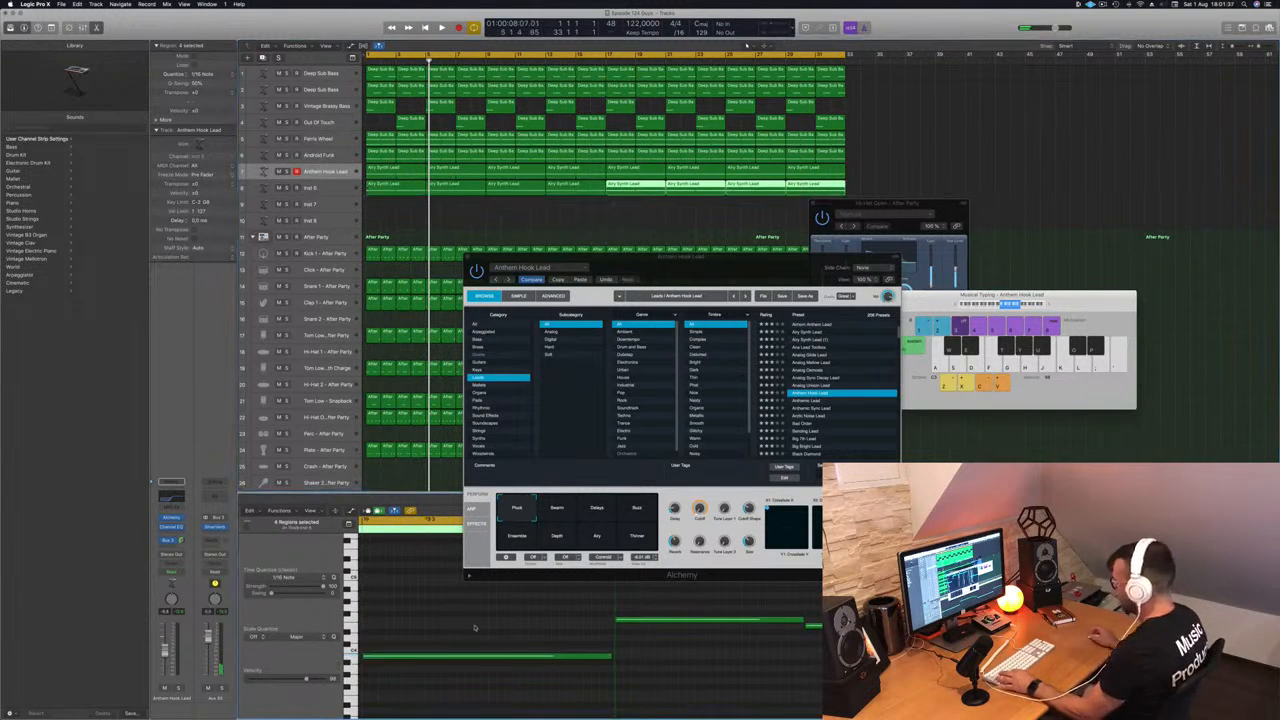
Step: Transpose all notes of the copied regions on the Inst 6 track down one octave
{"action": "key", "text": "super+a"}
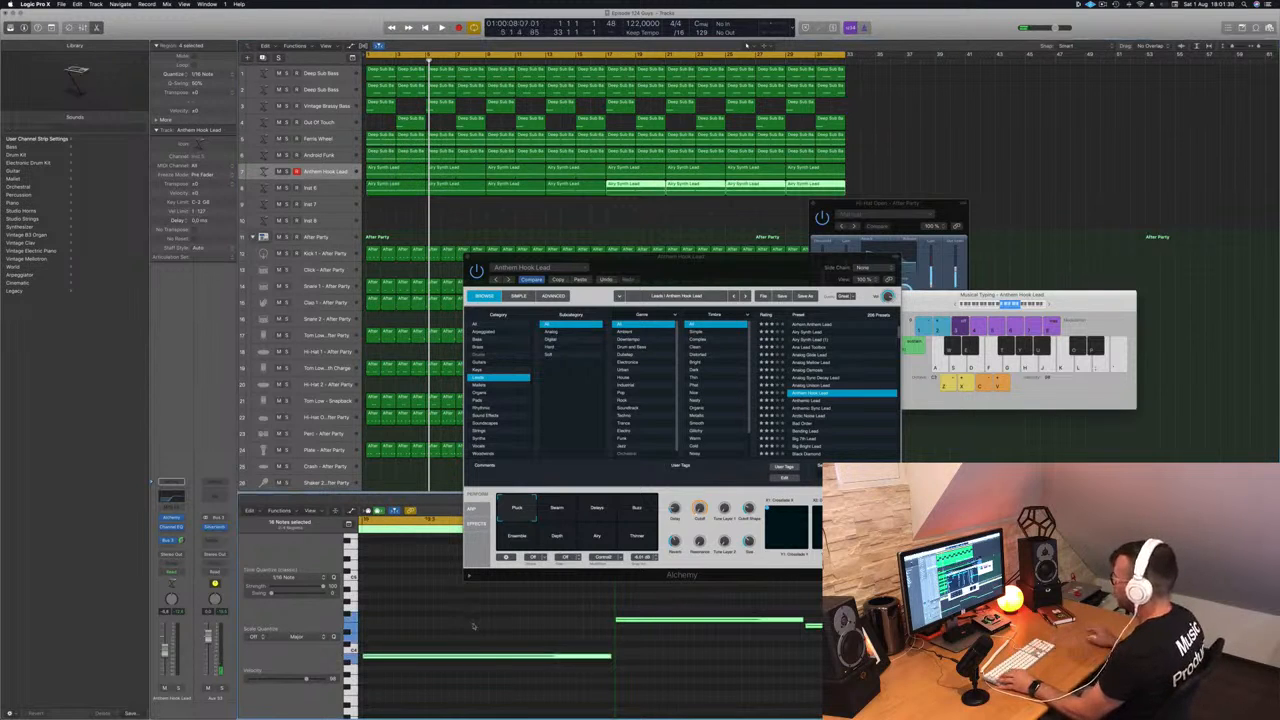
{"action": "left_click", "coordinate": [332, 192]}
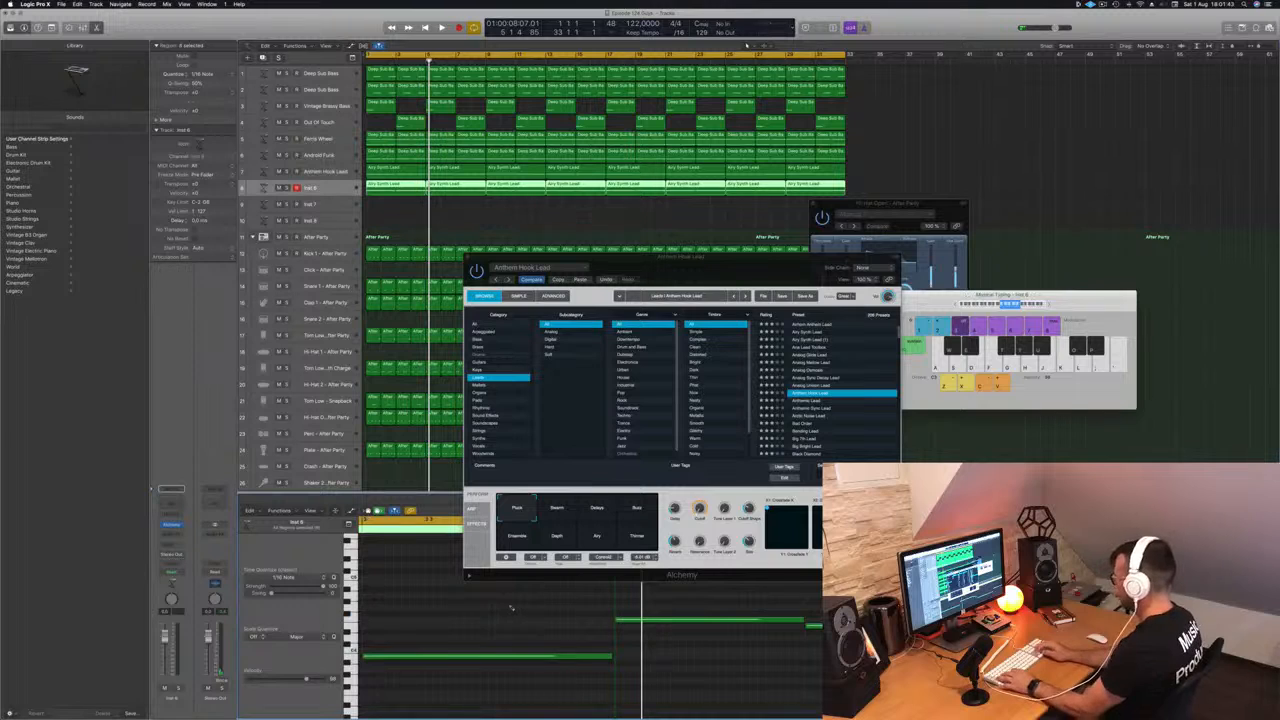
{"action": "key", "text": "super+a"}
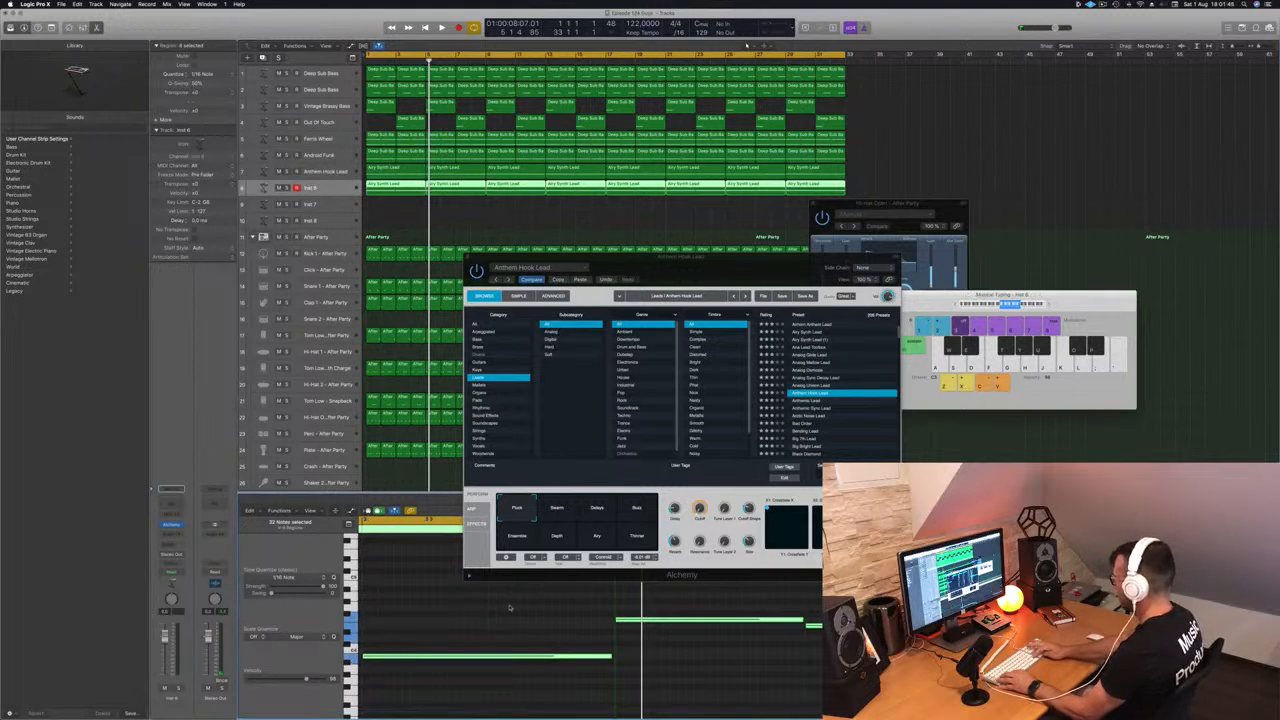
{"action": "key", "text": "shift+alt+Down"}
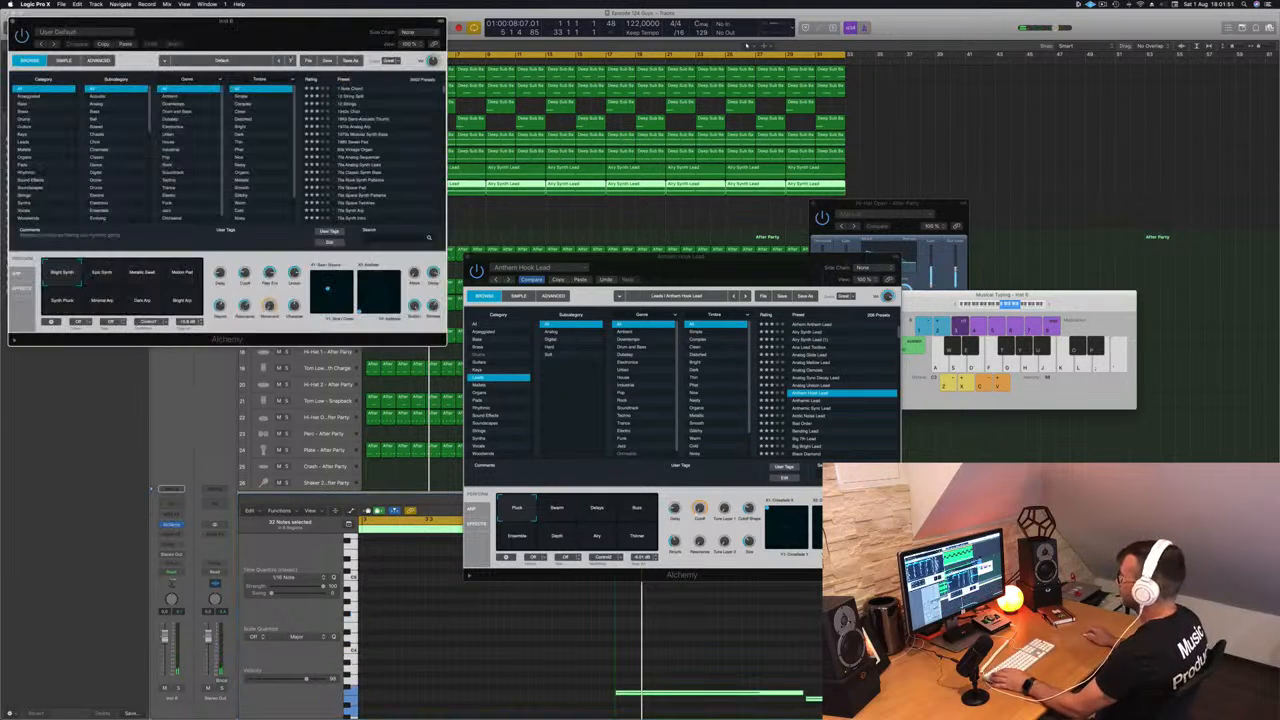
Step: Load the 70s Space Pad preset from Alchemy's Pads category on the Inst 6 track, lower the track volume and start playback
{"action": "left_click_drag", "start_coordinate": [108, 15], "coordinate": [566, 168]}
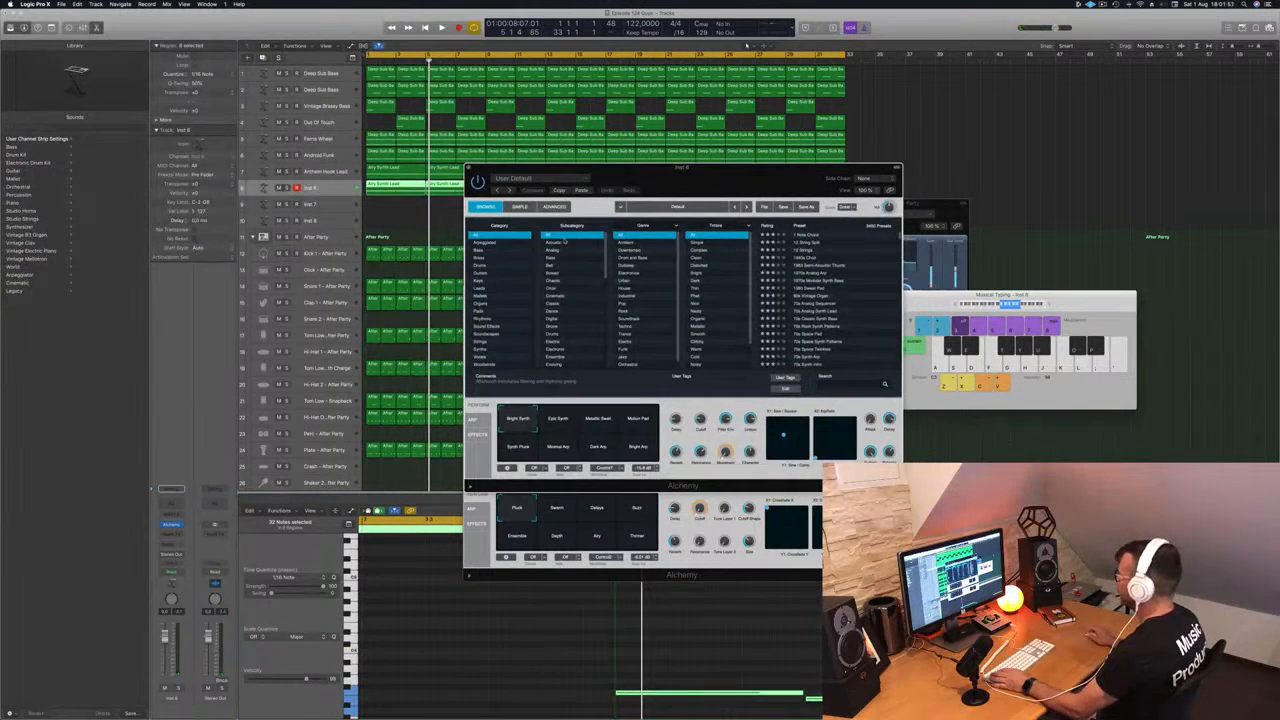
{"action": "left_click", "coordinate": [490, 312]}
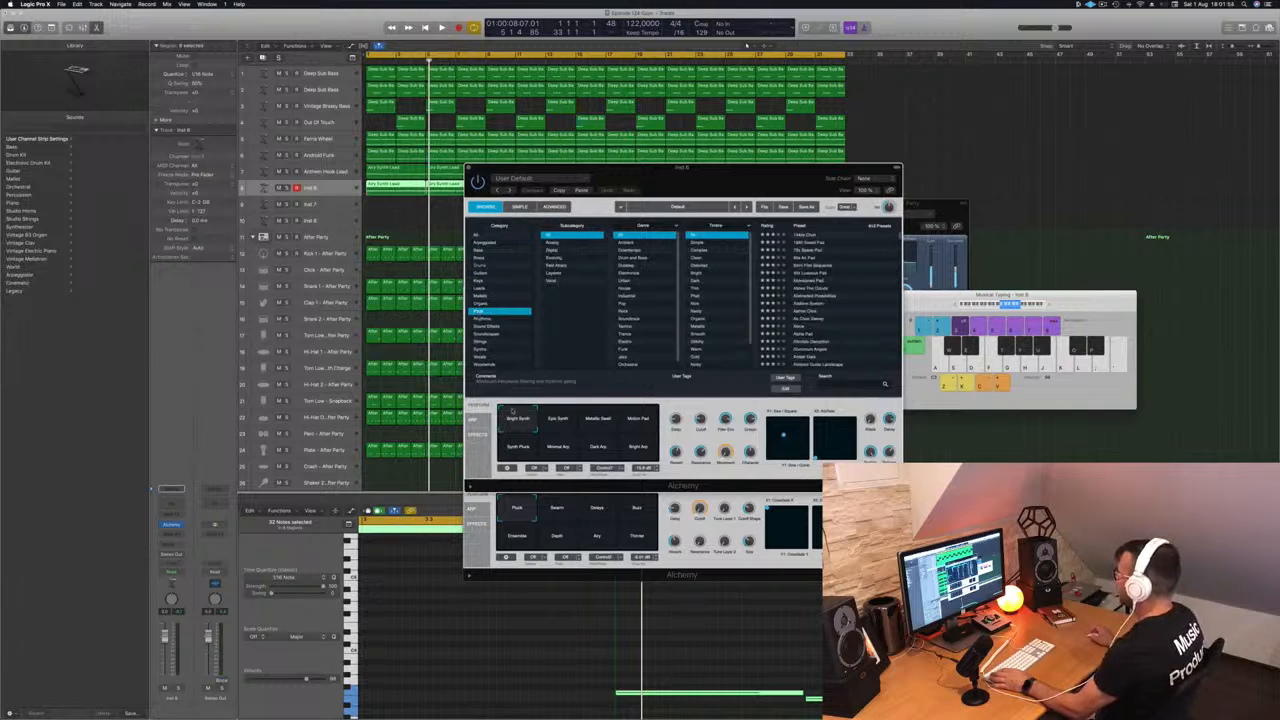
{"action": "left_click", "coordinate": [813, 250]}
{"action": "left_click_drag", "start_coordinate": [667, 175], "coordinate": [917, 200]}
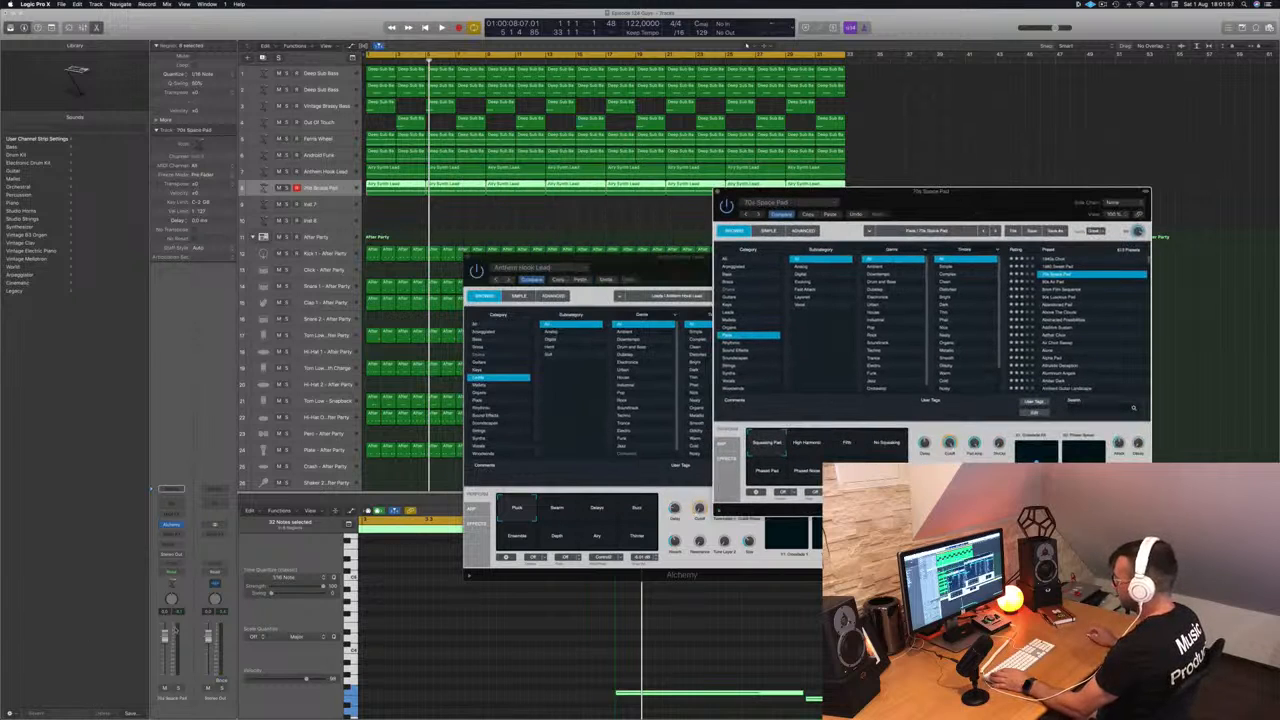
{"action": "left_click", "coordinate": [160, 663]}
{"action": "key", "text": "space"}
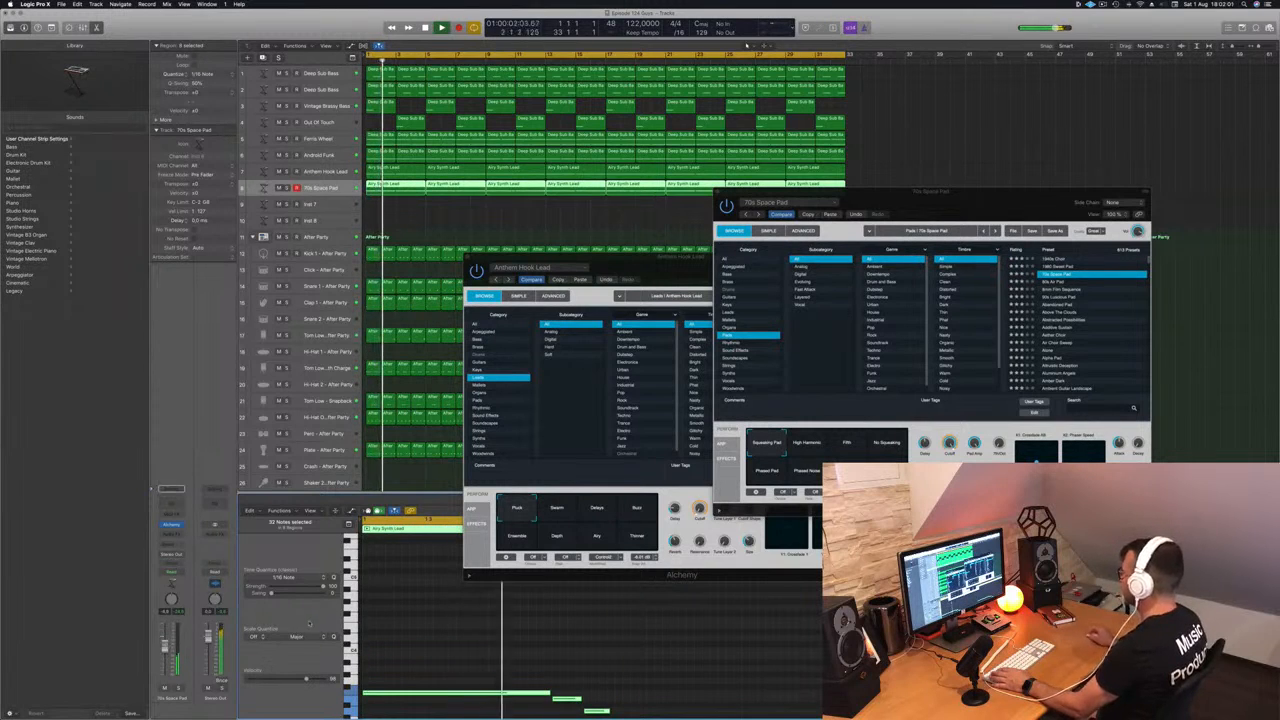
Step: Sort the pad presets by rating, audition Deeper Emotion with its Voice variation, and load Perfect Pad 01
{"action": "left_click_drag", "start_coordinate": [1044, 205], "coordinate": [903, 224]}
{"action": "left_click", "coordinate": [880, 269]}
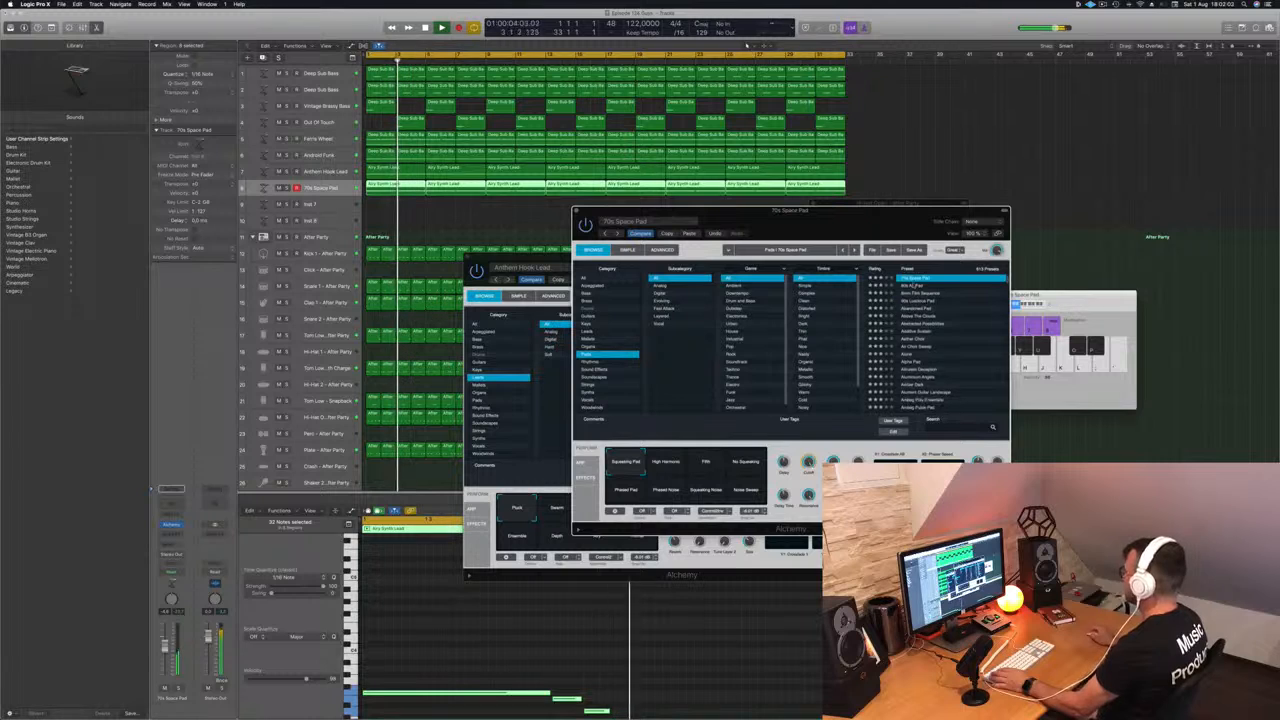
{"action": "left_click", "coordinate": [908, 277]}
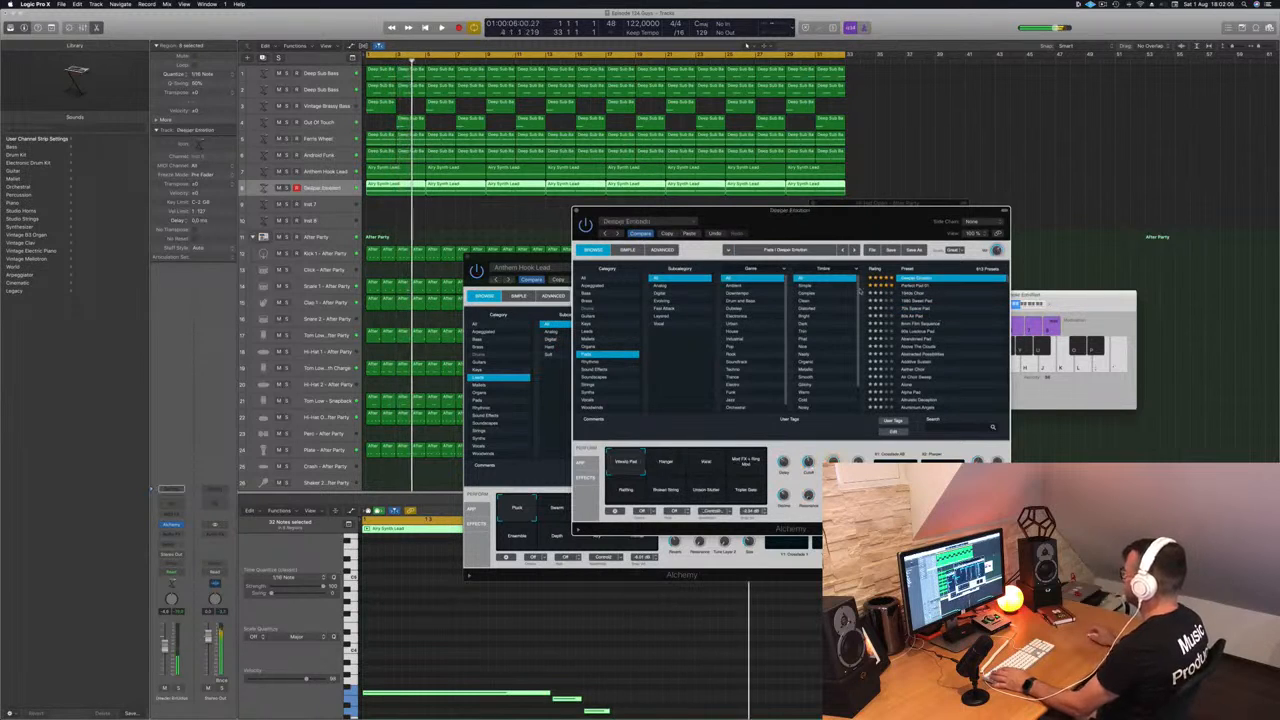
{"action": "mouse_move", "coordinate": [843, 219]}
{"action": "left_mouse_down"}
{"action": "mouse_move", "coordinate": [764, 192]}
{"action": "mouse_move", "coordinate": [849, 198]}
{"action": "left_mouse_up"}
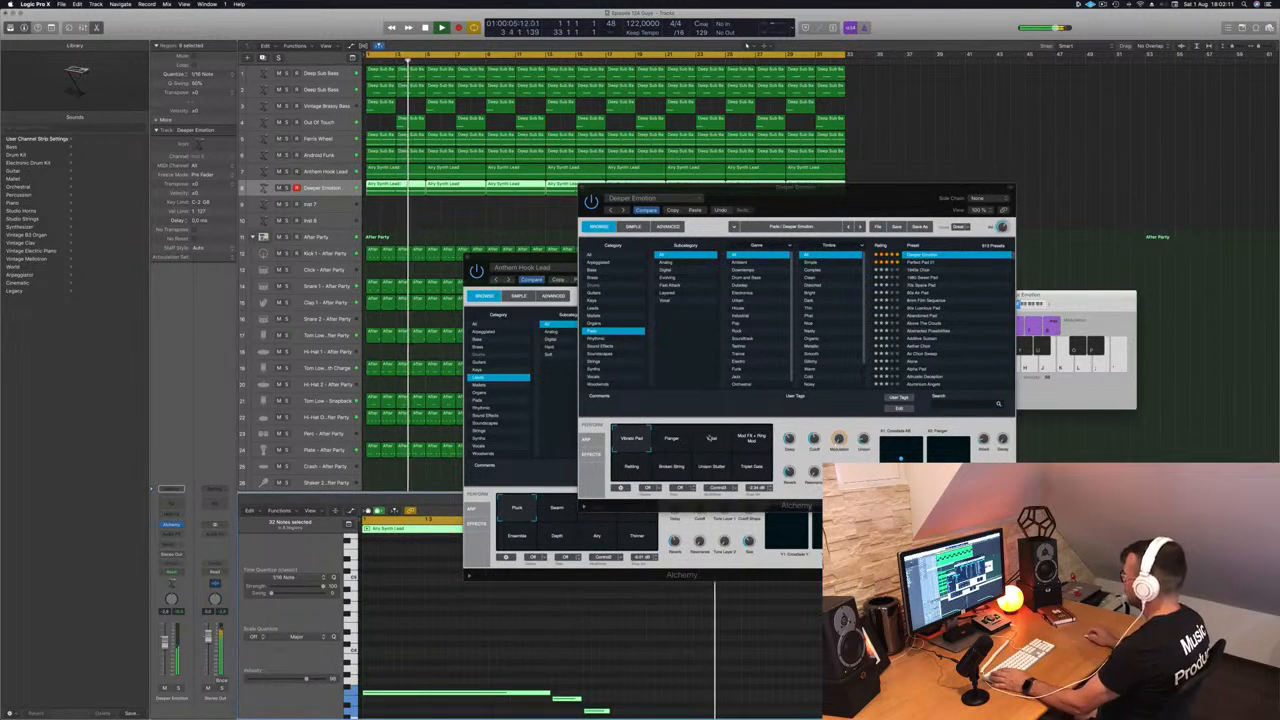
{"action": "left_click", "coordinate": [711, 439]}
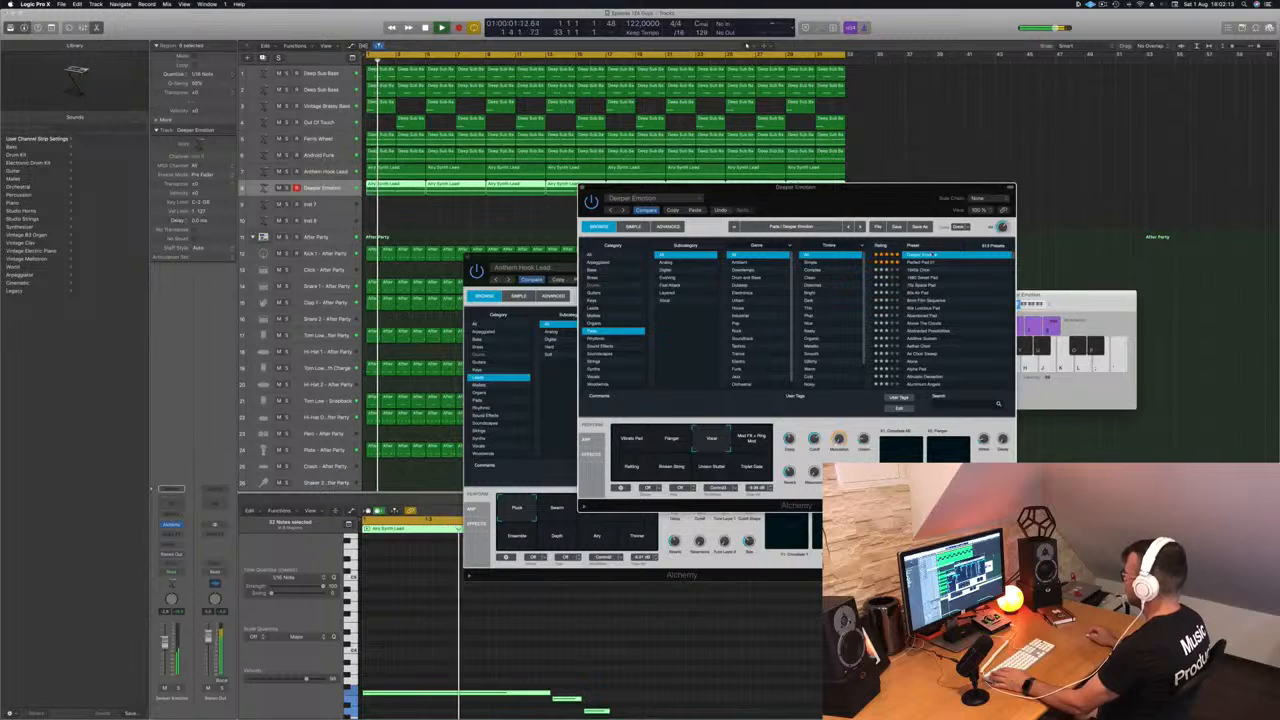
{"action": "key", "text": "Down"}
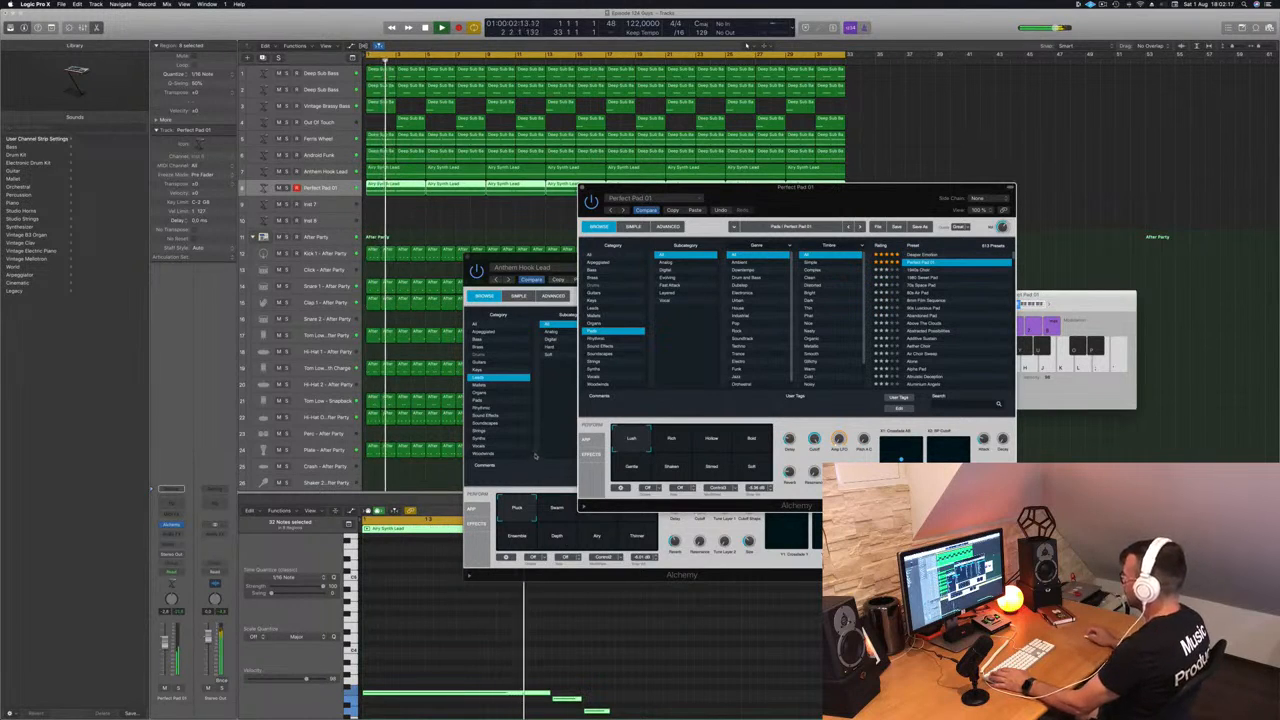
Step: Audition the Buzz sound variation and the one beside it in the Anthem Hook Lead patch, adjusting the Cutoff control for Buzz
{"action": "left_click", "coordinate": [524, 482]}
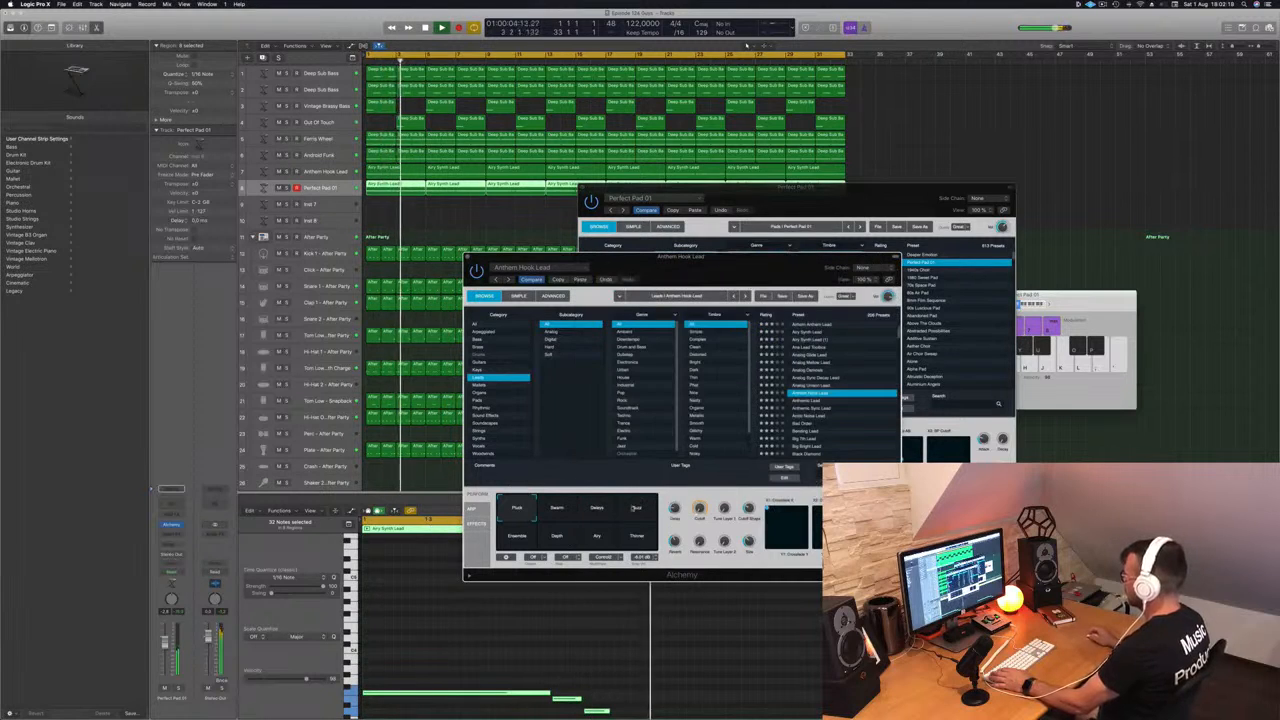
{"action": "left_click", "coordinate": [636, 508]}
{"action": "left_click", "coordinate": [597, 509]}
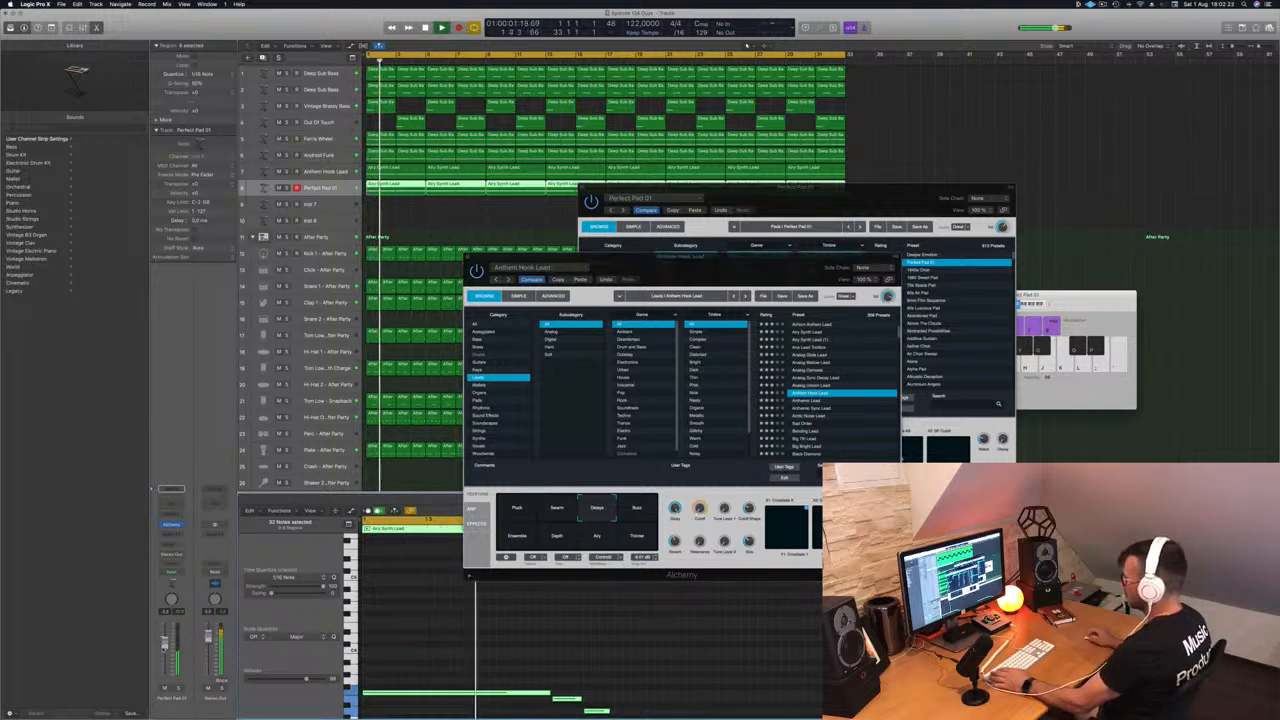
{"action": "left_click", "coordinate": [636, 509]}
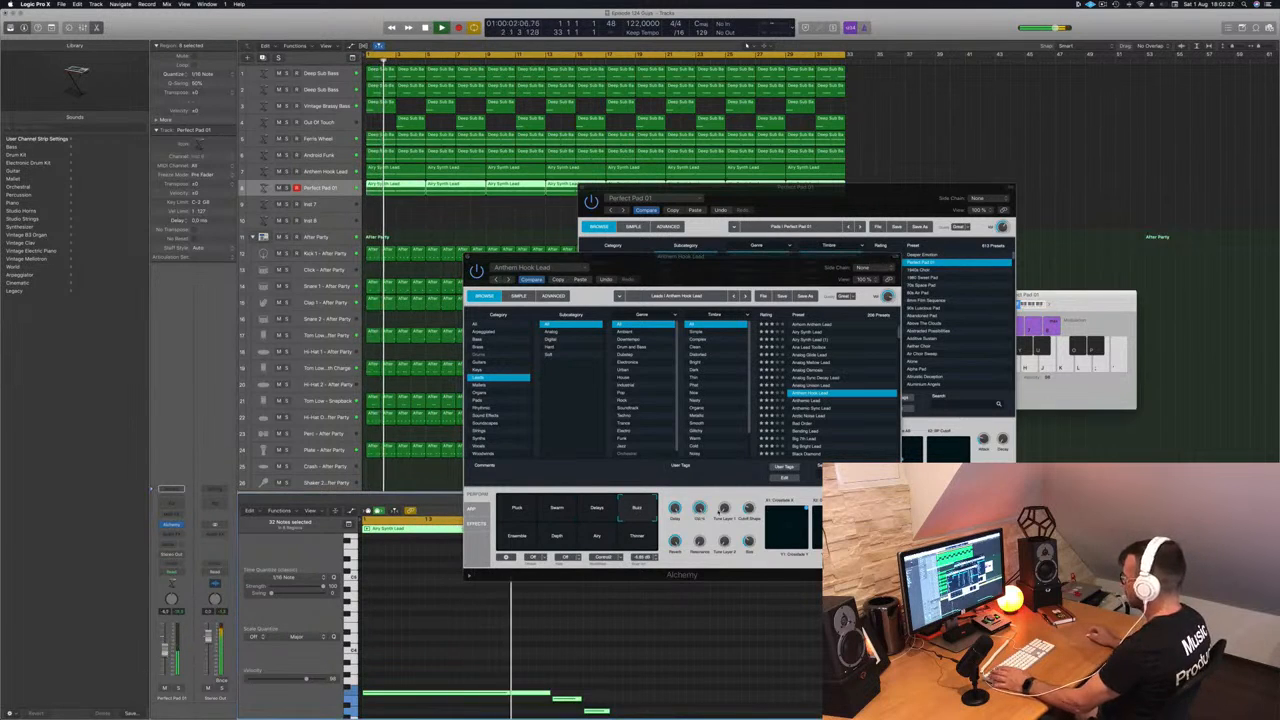
{"action": "key", "text": "Return"}
{"action": "left_click_drag", "start_coordinate": [699, 511], "coordinate": [698, 549]}
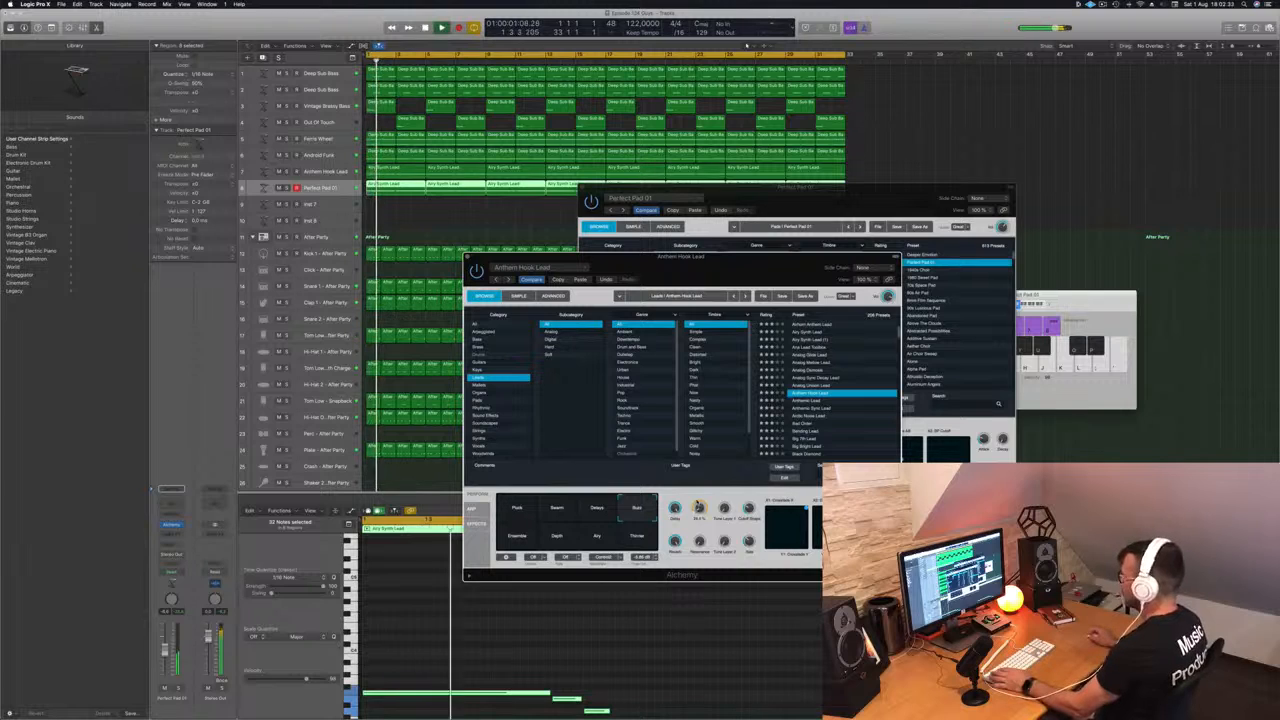
Step: Compare the Anthem Hook Lead's Ensemble, Depth, Airy, Thinner and Buzz variations, select Pluck and close that Alchemy window
{"action": "left_click", "coordinate": [518, 537]}
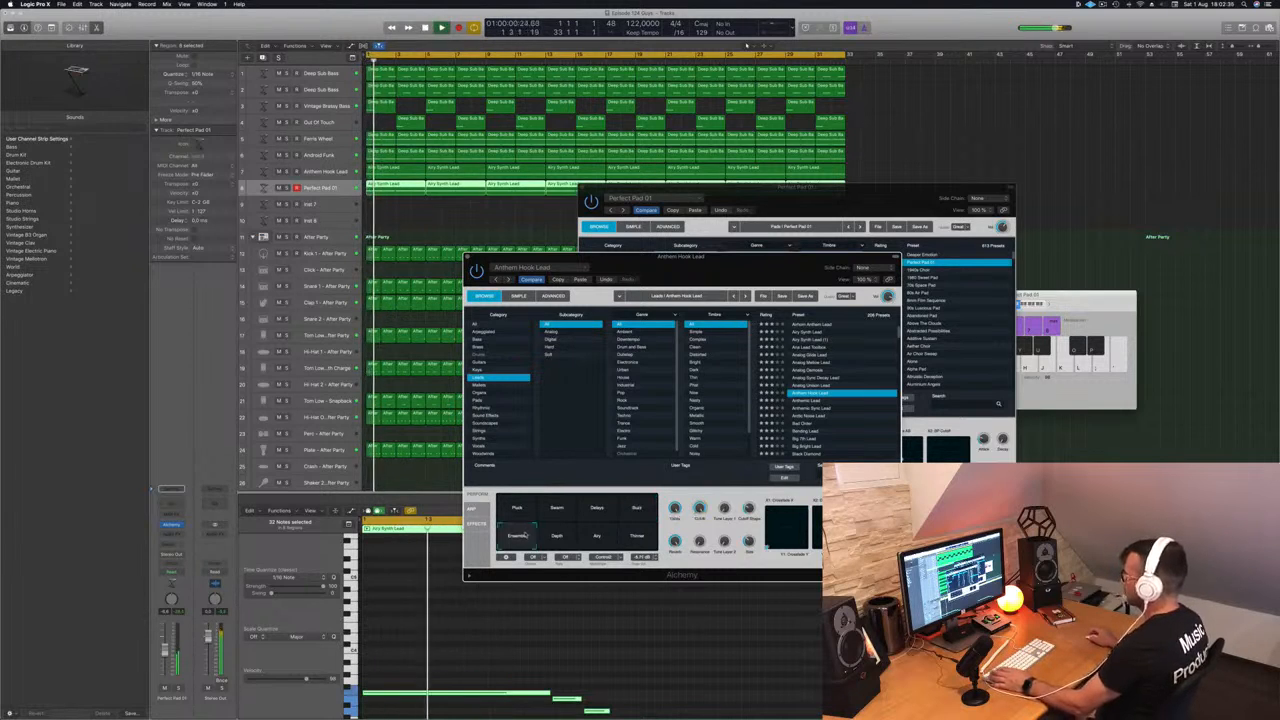
{"action": "left_click", "coordinate": [558, 538]}
{"action": "left_click", "coordinate": [597, 538]}
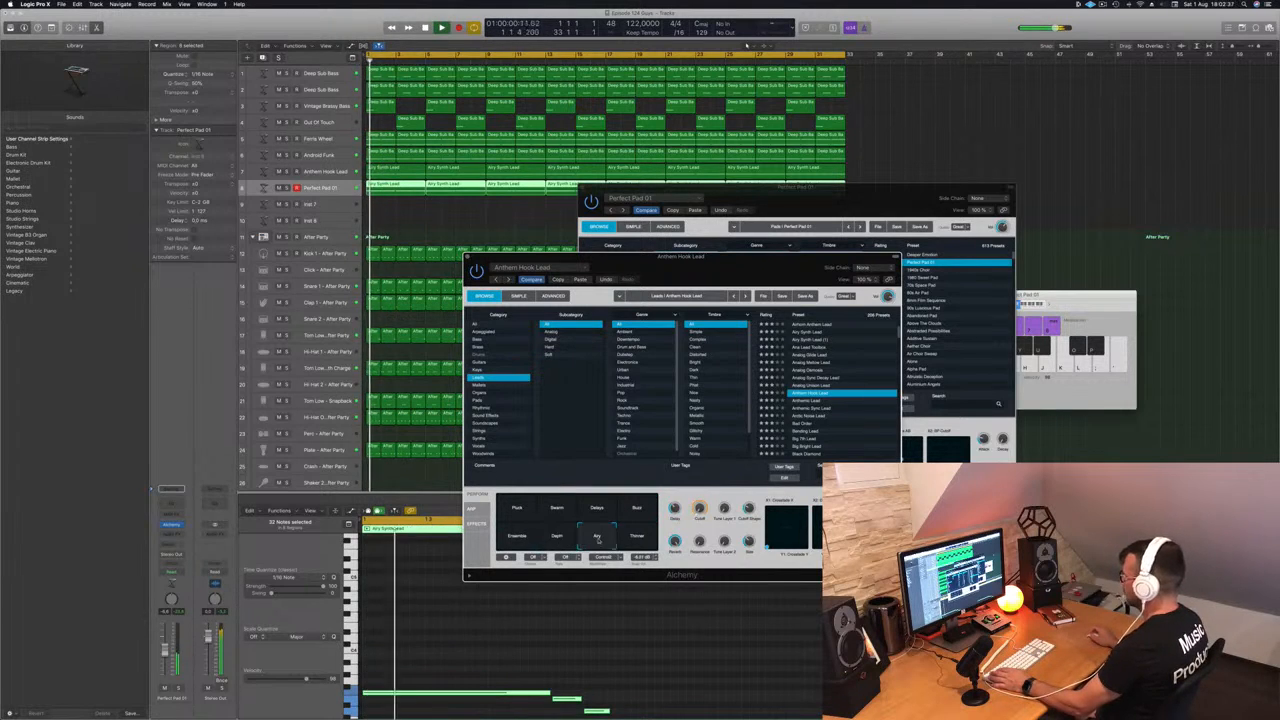
{"action": "left_click", "coordinate": [637, 537]}
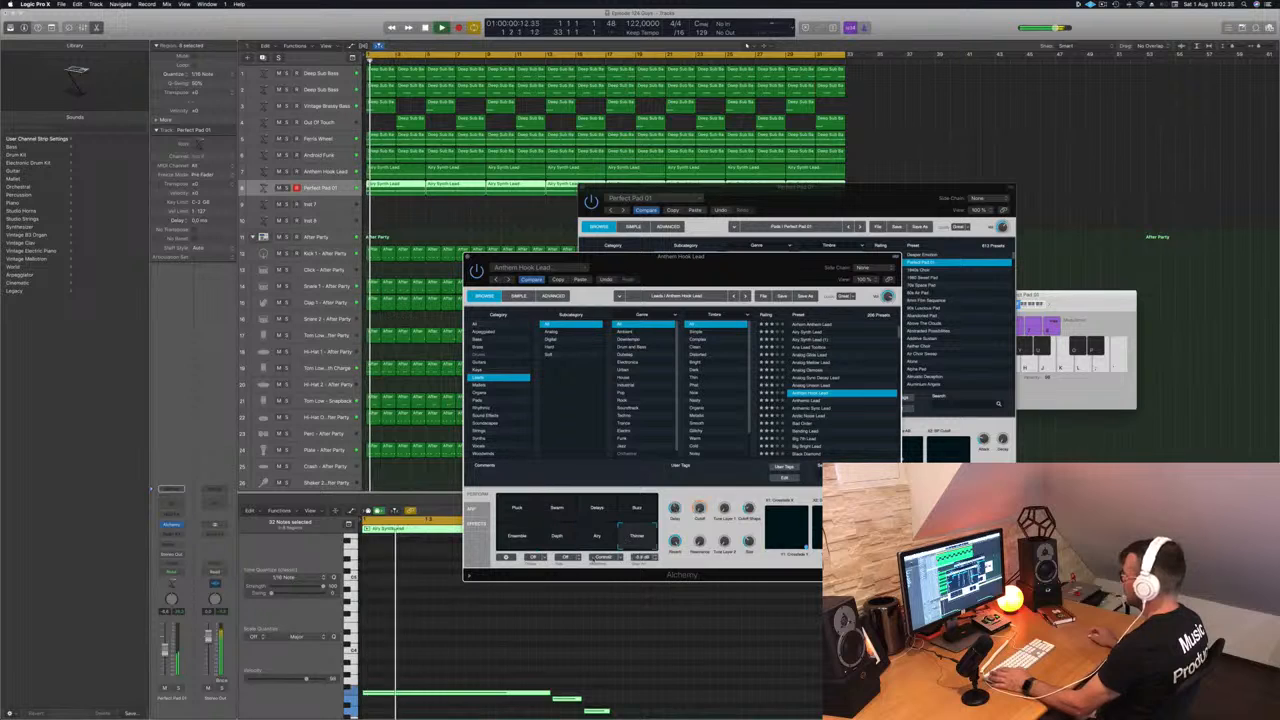
{"action": "left_click", "coordinate": [516, 517]}
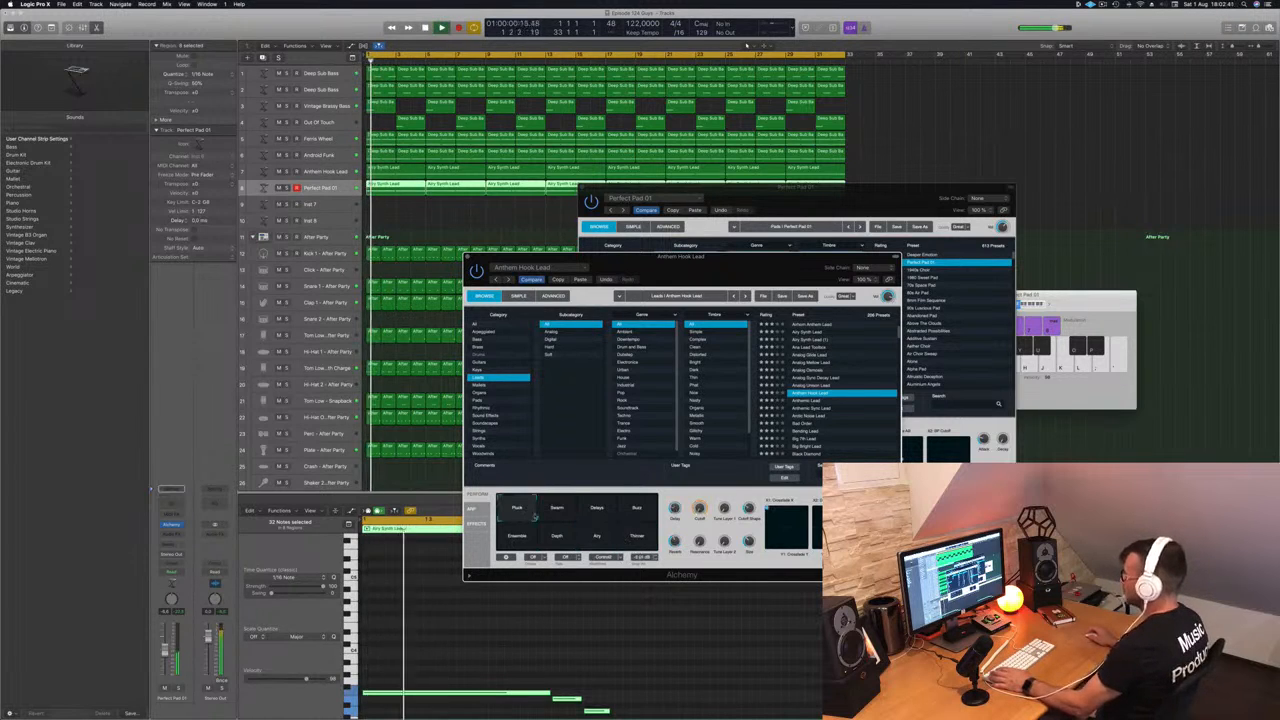
{"action": "left_click", "coordinate": [645, 510]}
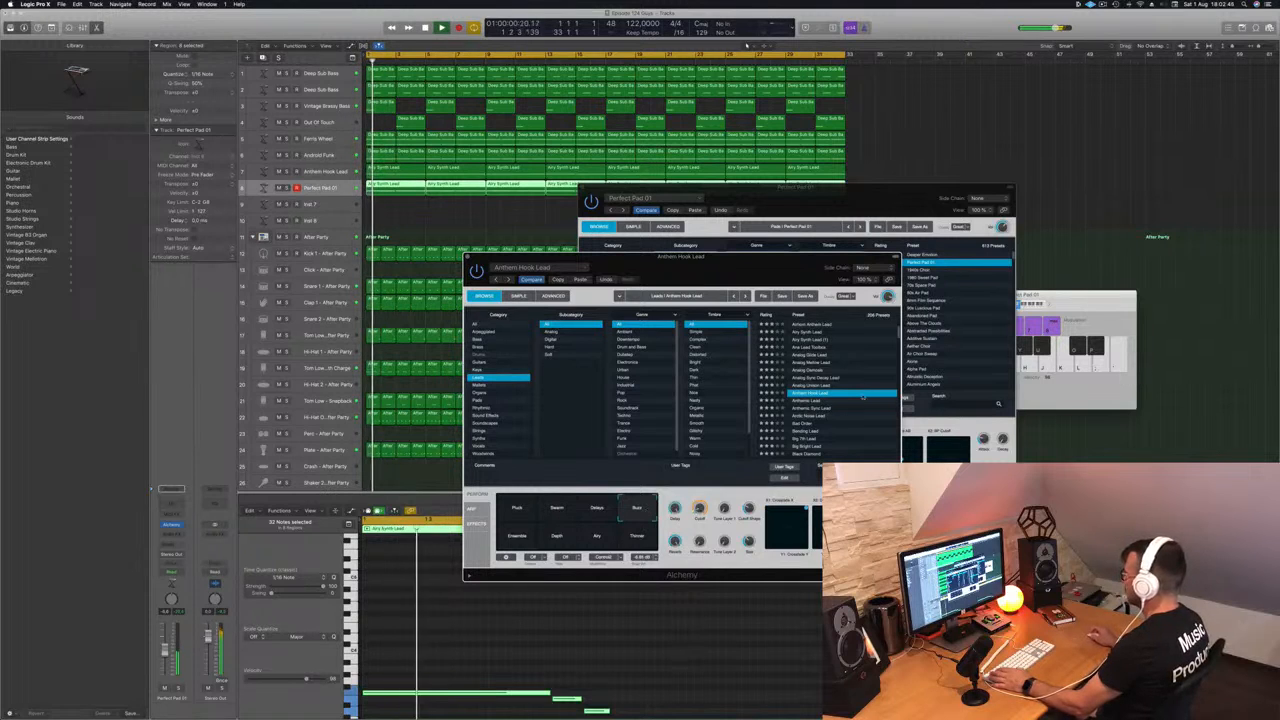
{"action": "left_click_drag", "start_coordinate": [740, 270], "coordinate": [767, 269]}
{"action": "left_click", "coordinate": [540, 510]}
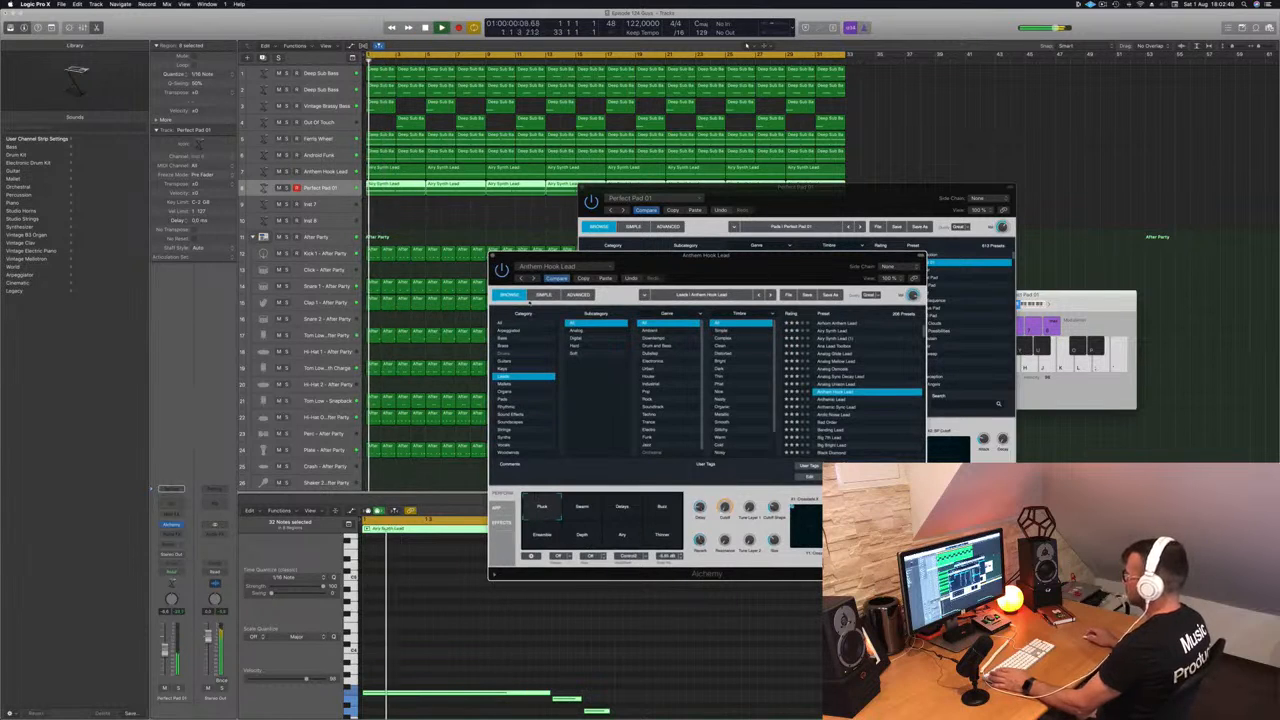
{"action": "left_click", "coordinate": [491, 258]}
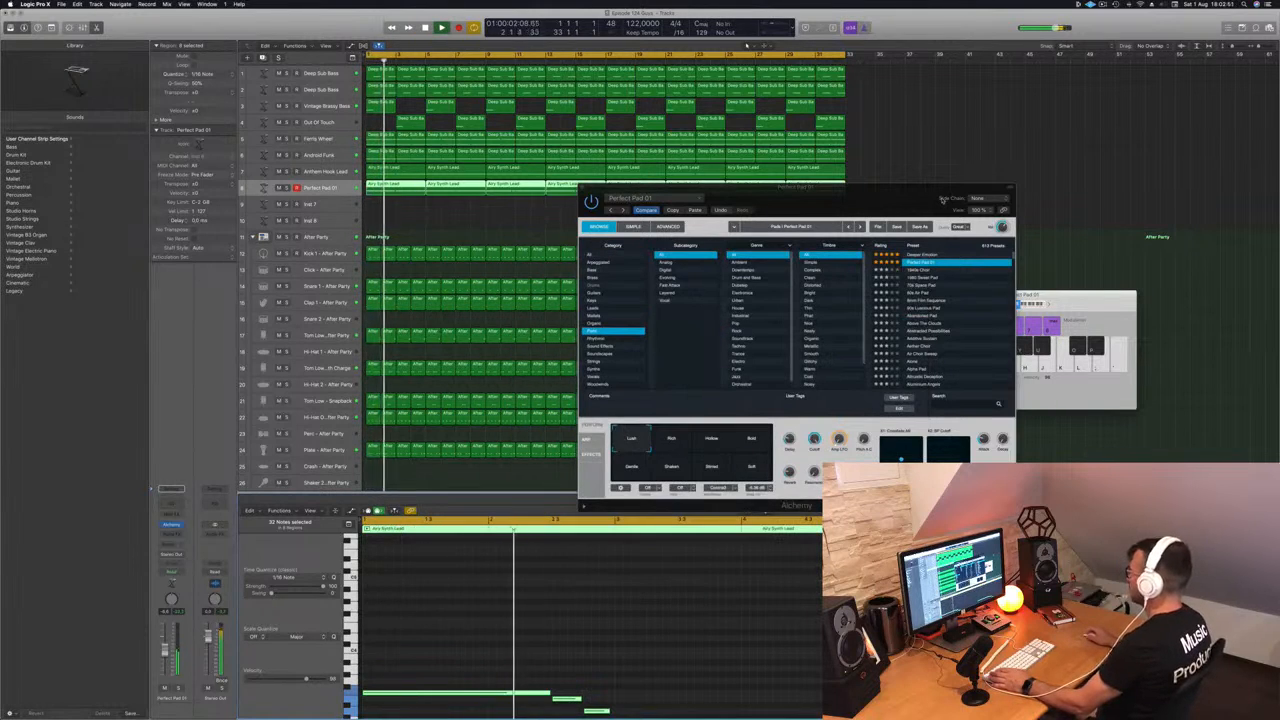
Step: Add a Bus 3 send to the Perfect Pad 01 track and close the open plug-in windows
{"action": "left_click_drag", "start_coordinate": [943, 199], "coordinate": [870, 255]}
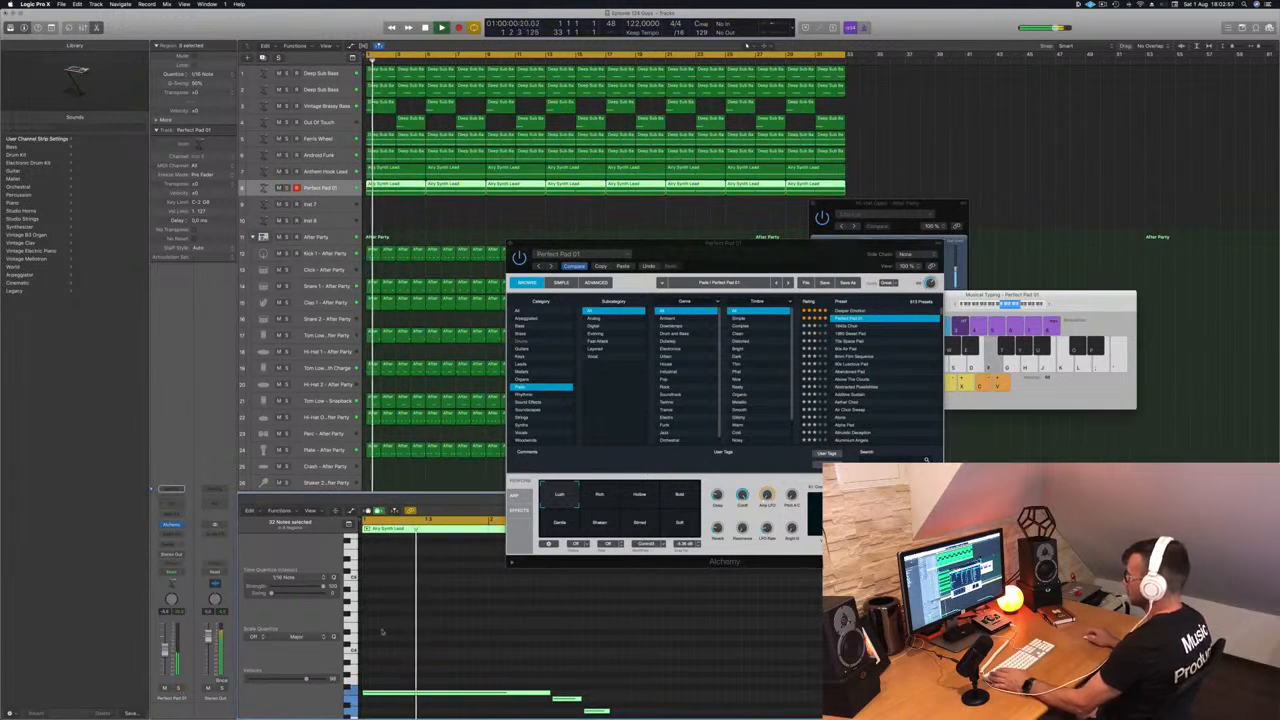
{"action": "left_click", "coordinate": [167, 547]}
{"action": "mouse_move", "coordinate": [185, 557]}
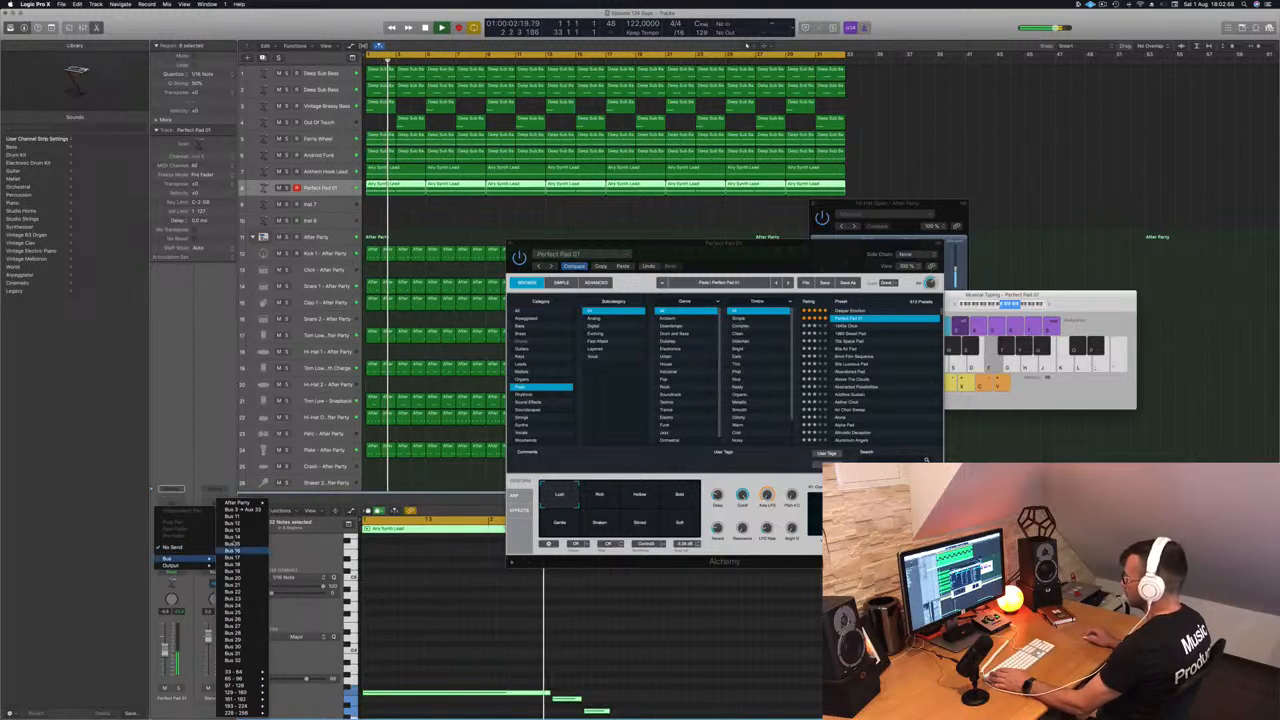
{"action": "left_click", "coordinate": [238, 509]}
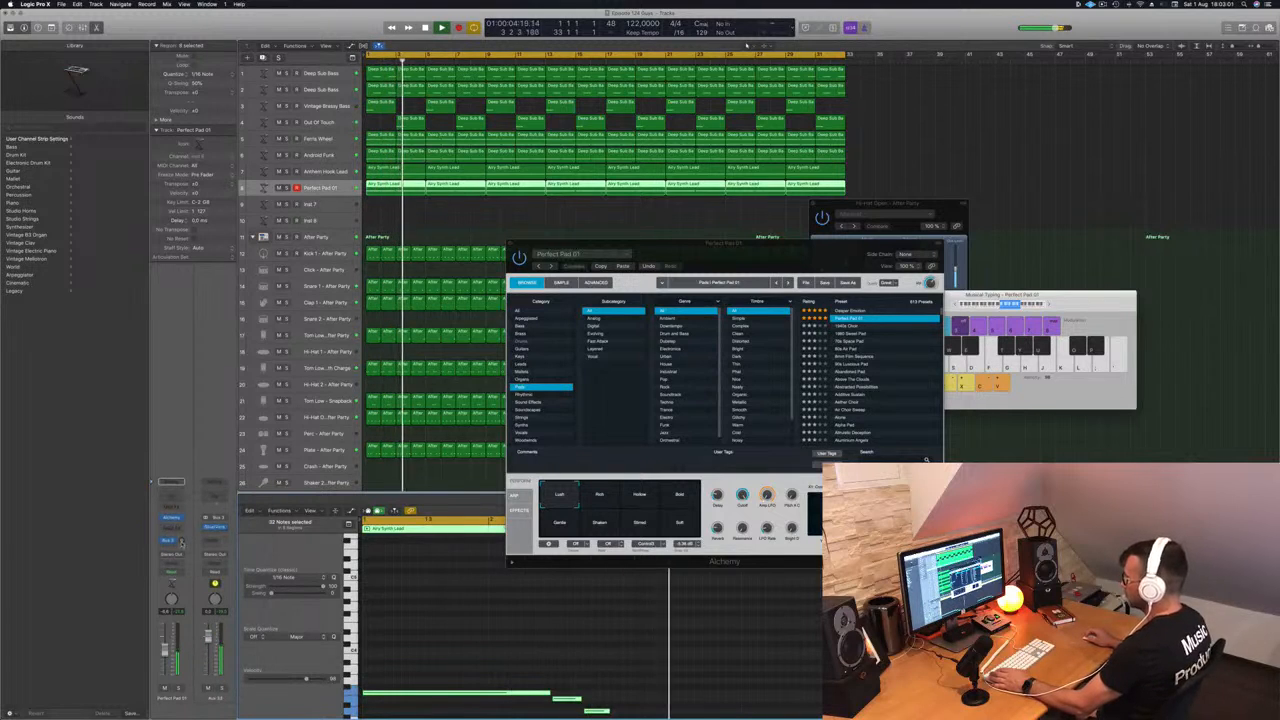
{"action": "key", "text": "Return"}
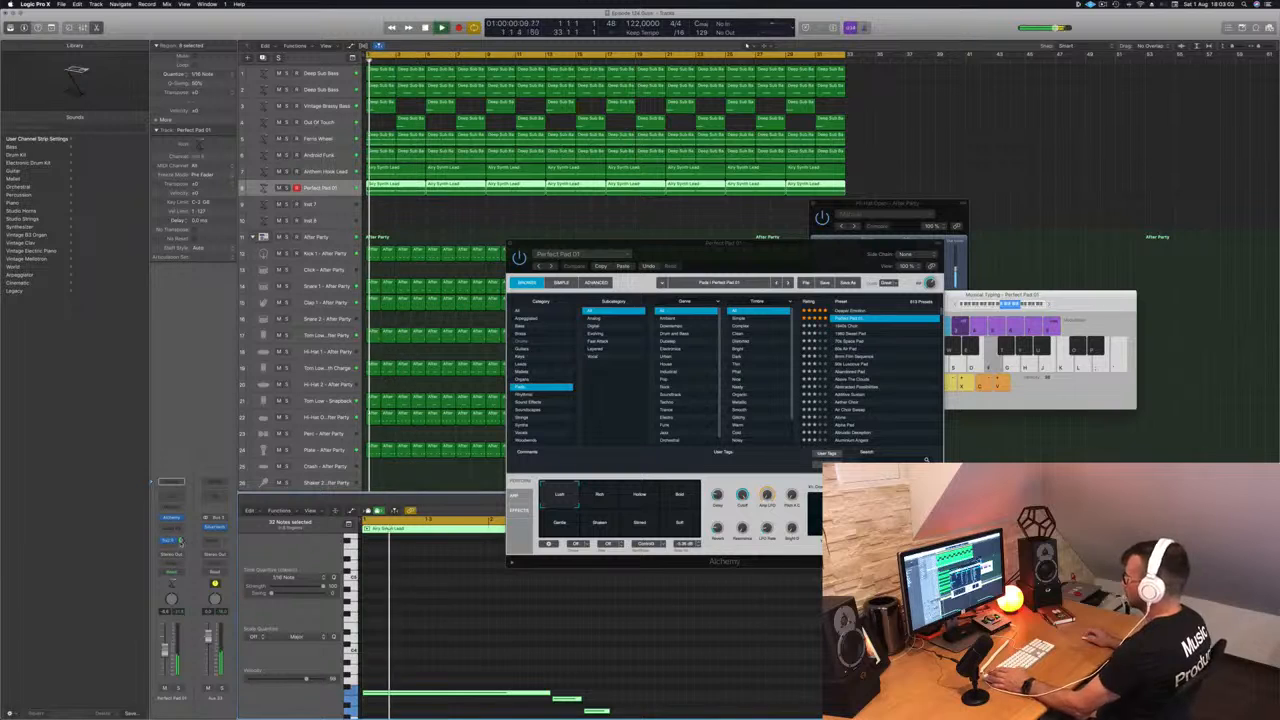
{"action": "left_click_drag", "start_coordinate": [718, 266], "coordinate": [562, 319]}
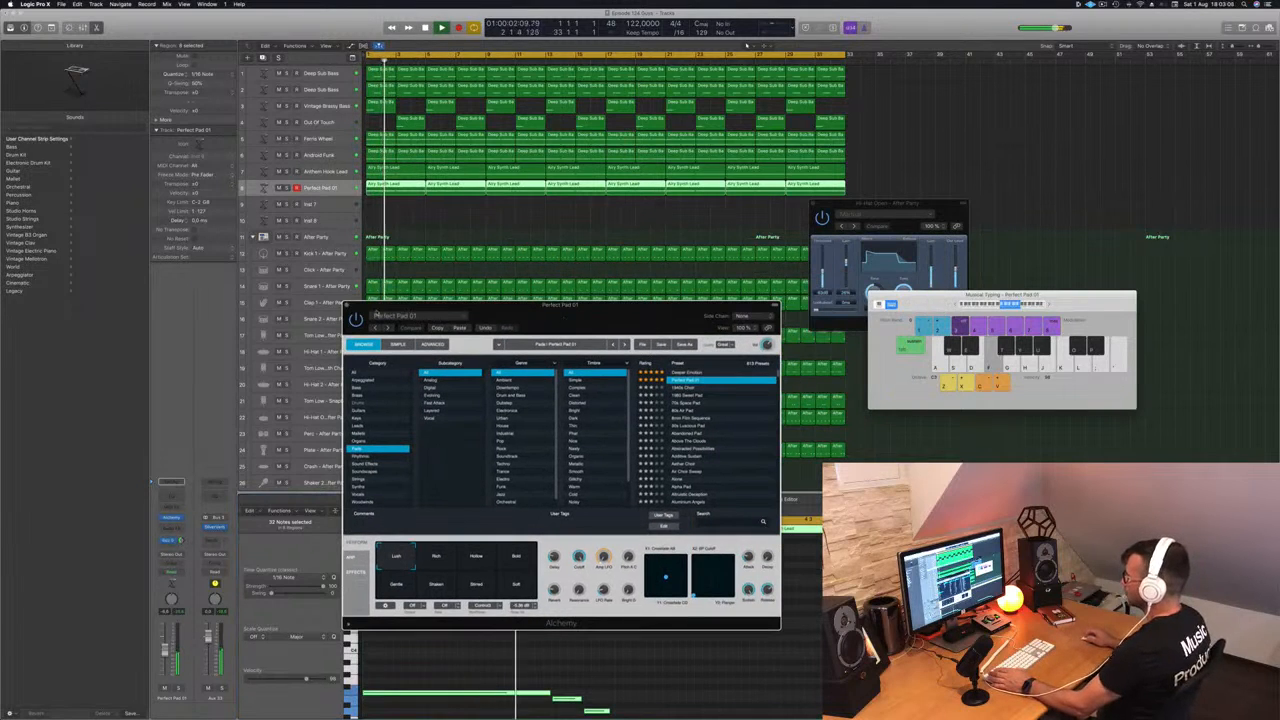
{"action": "left_click", "coordinate": [346, 306]}
{"action": "left_click_drag", "start_coordinate": [838, 213], "coordinate": [854, 212]}
{"action": "left_click", "coordinate": [832, 203]}
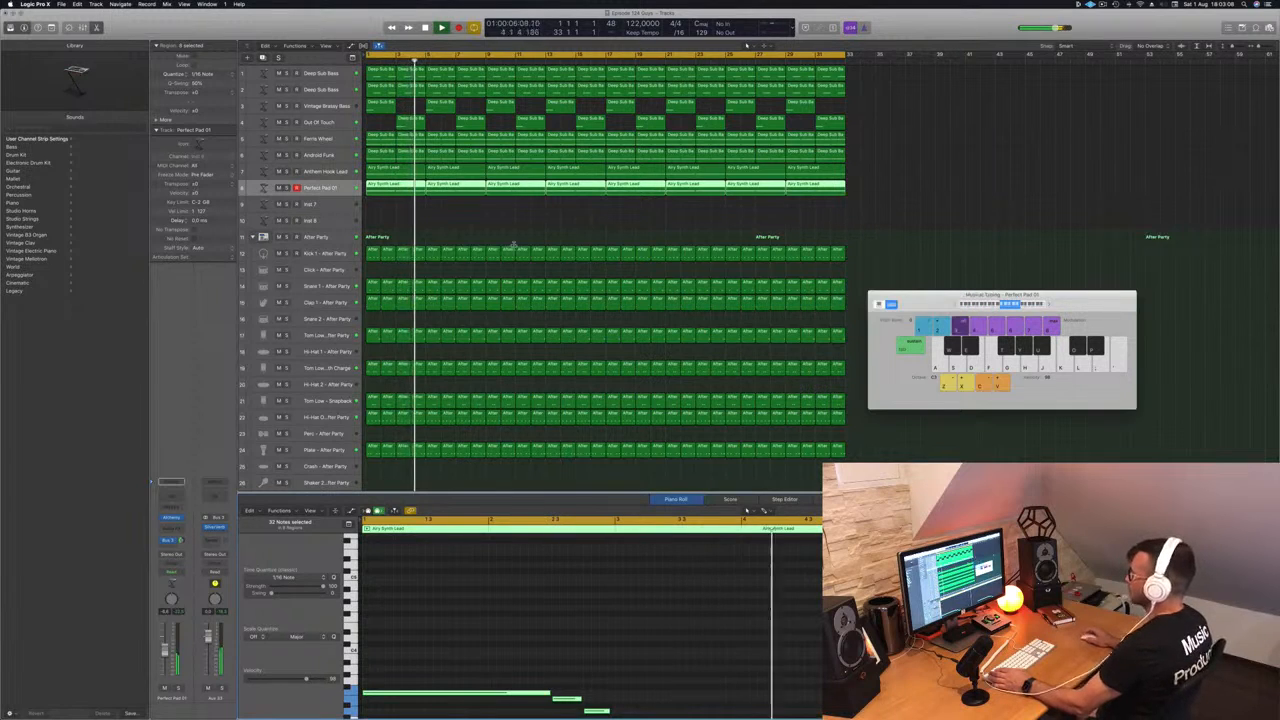
Step: Solo the Perfect Pad 01 track briefly and add a Channel EQ with a low cut at 400 Hz
{"action": "left_click", "coordinate": [286, 188]}
{"action": "left_click", "coordinate": [286, 188]}
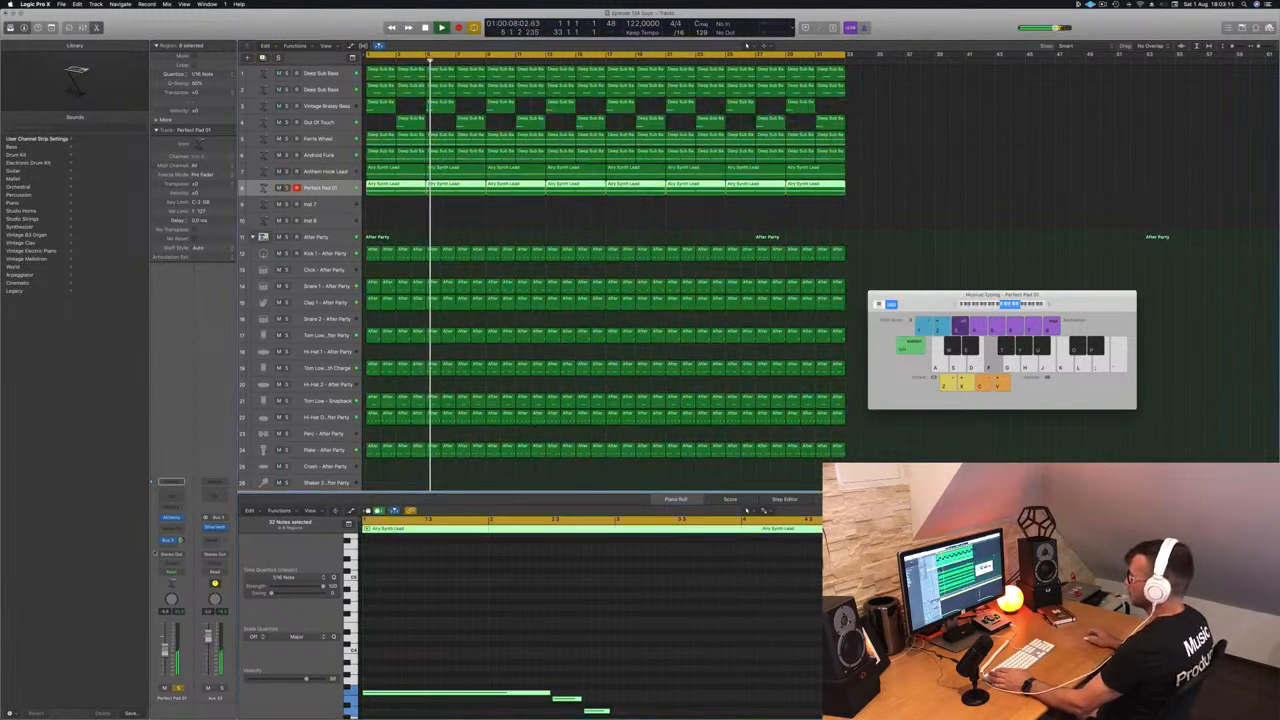
{"action": "left_click", "coordinate": [177, 488]}
{"action": "left_click", "coordinate": [175, 491]}
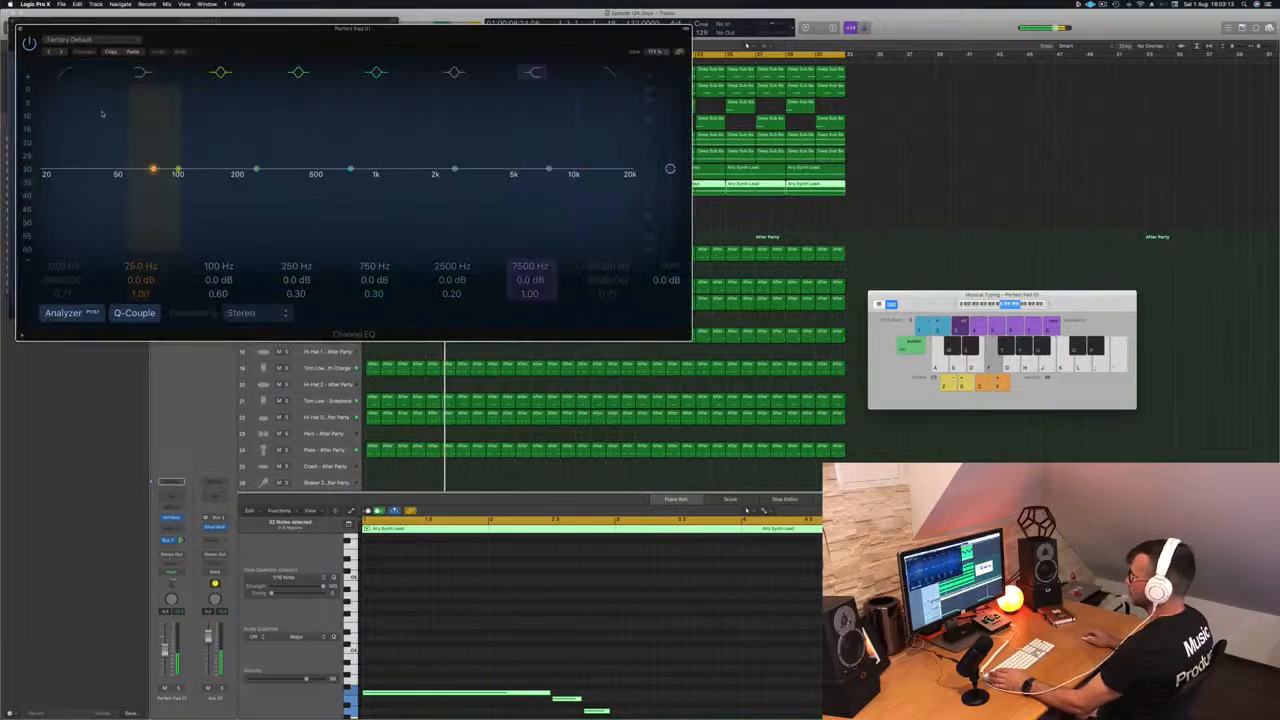
{"action": "left_click", "coordinate": [65, 72]}
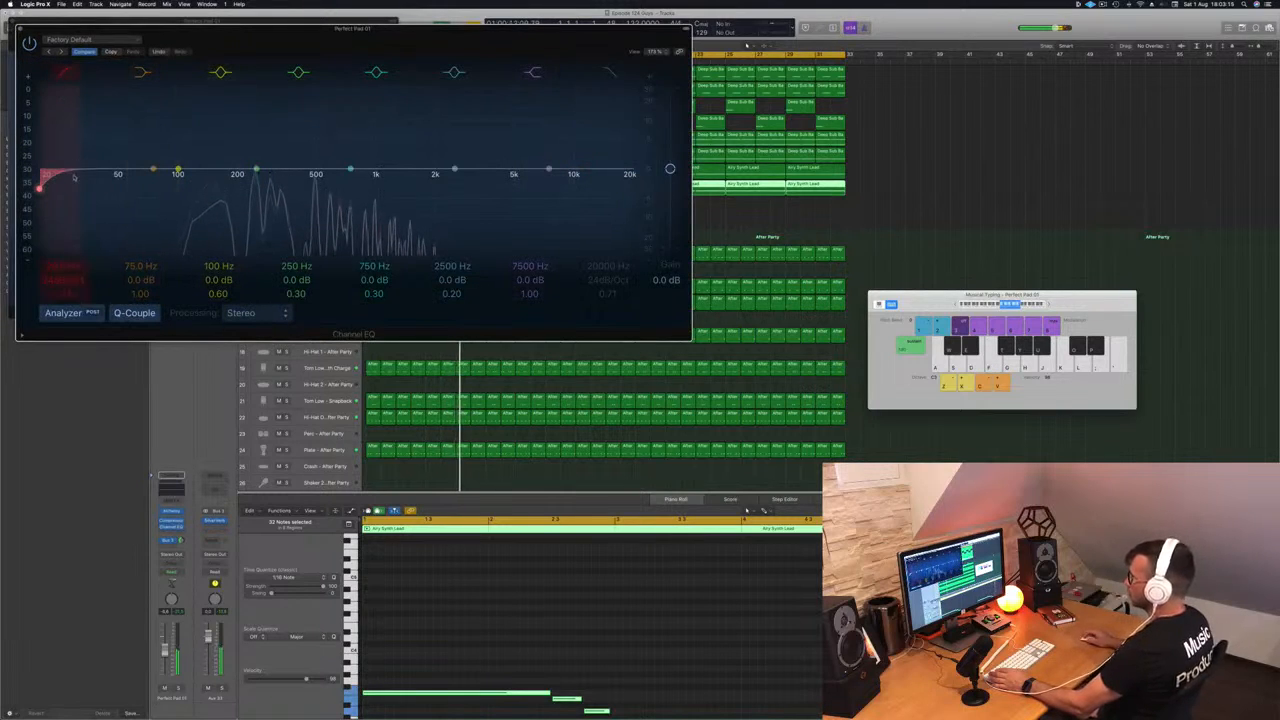
{"action": "left_click_drag", "start_coordinate": [52, 182], "coordinate": [354, 169]}
{"action": "key", "text": "Return"}
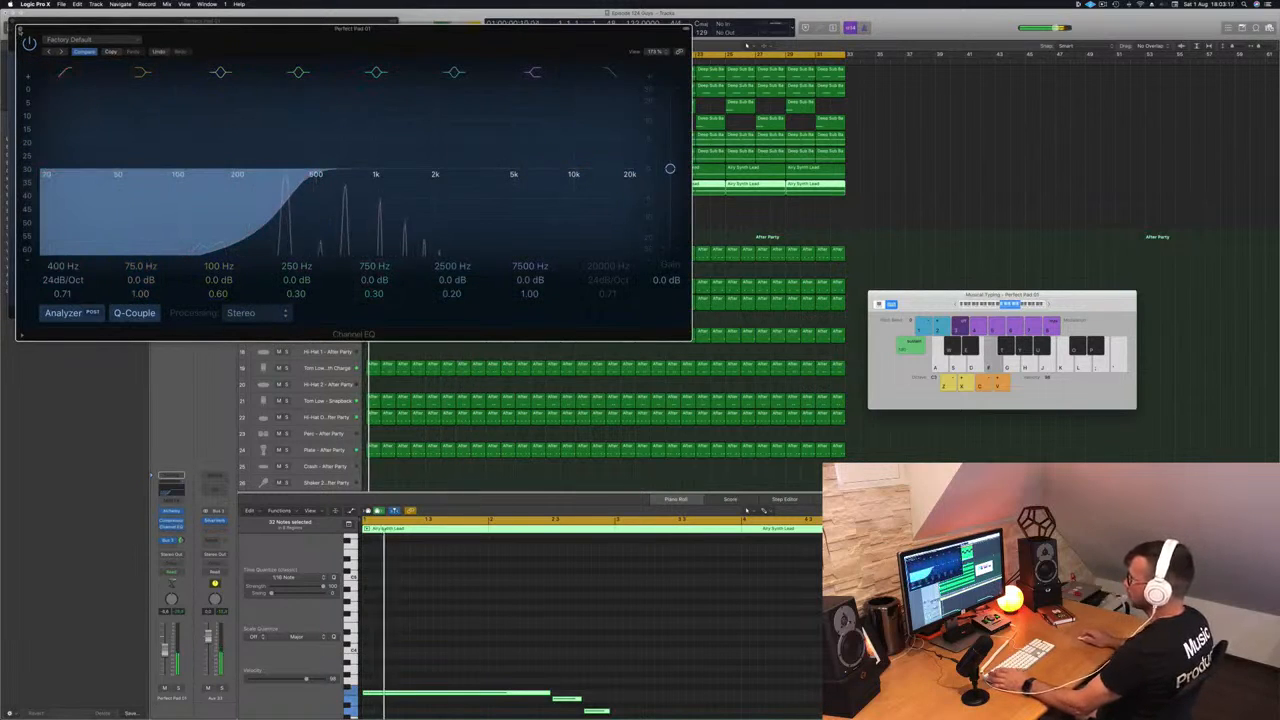
{"action": "key", "text": "super+w"}
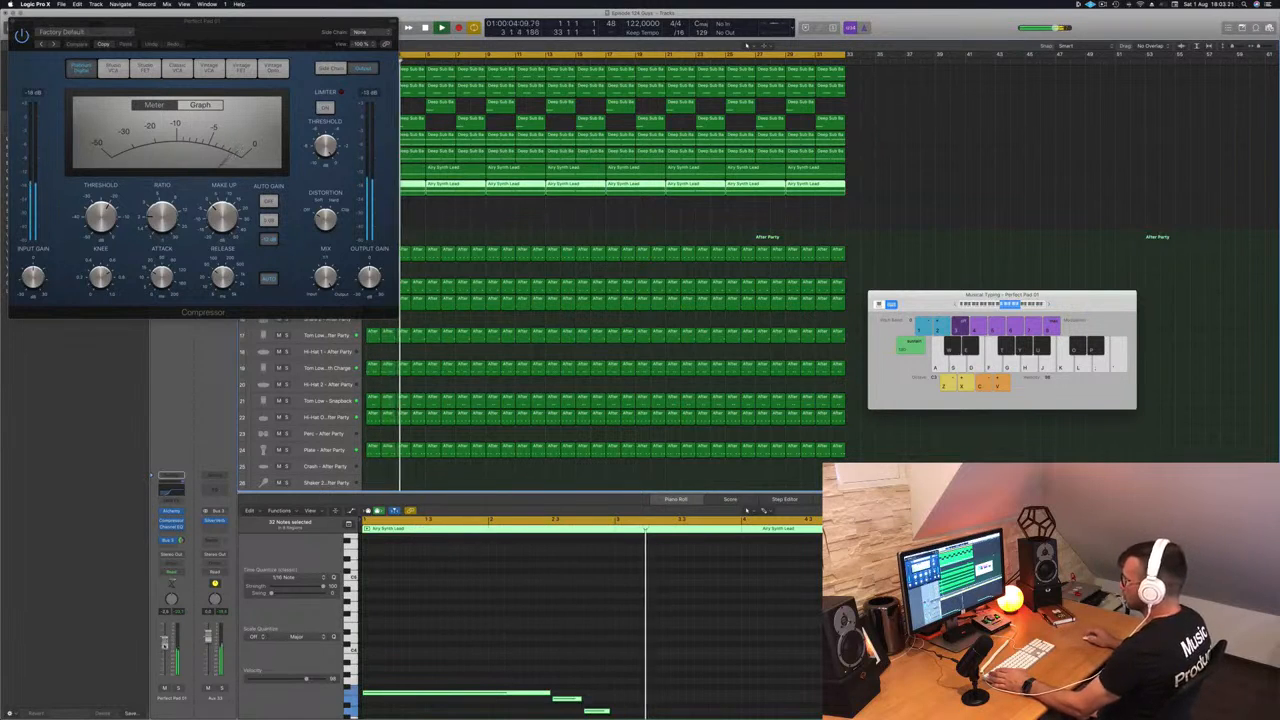
Step: Sidechain the Perfect Pad 01 track's Compressor to the kick Bus 8, raise its ratio and restart playback
{"action": "key", "text": "super+w"}
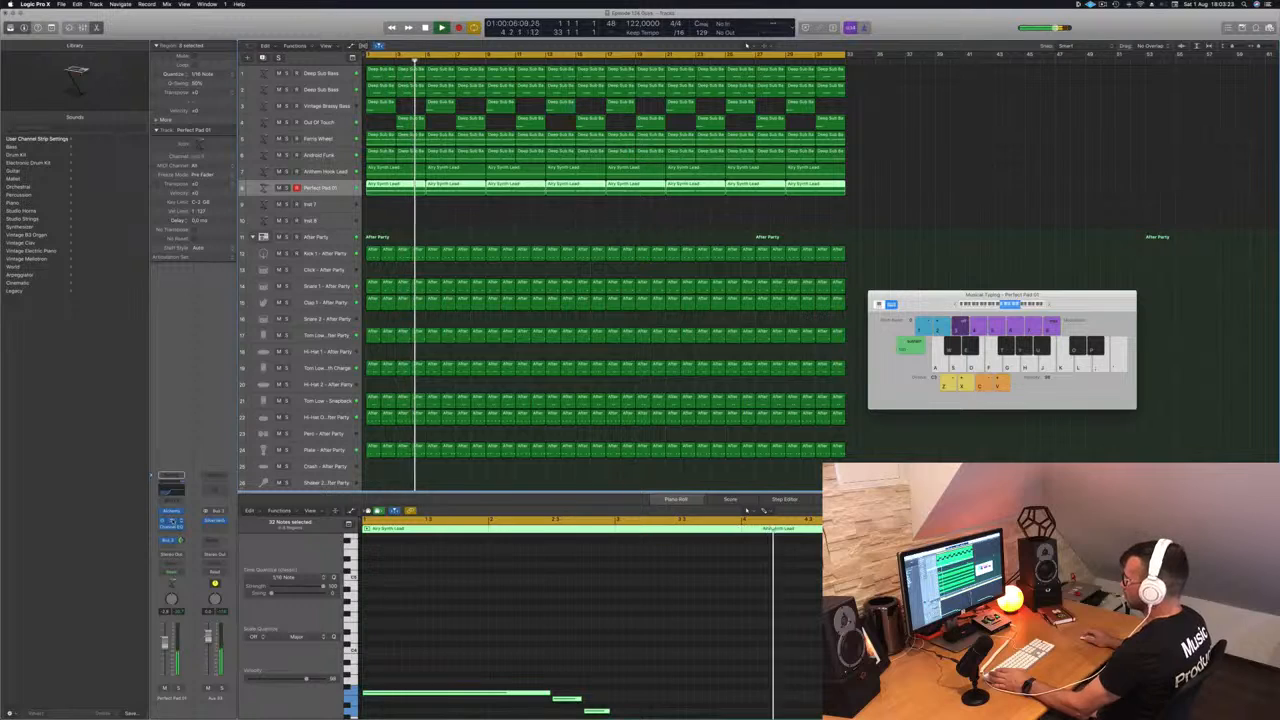
{"action": "left_click", "coordinate": [172, 521]}
{"action": "left_click", "coordinate": [369, 33]}
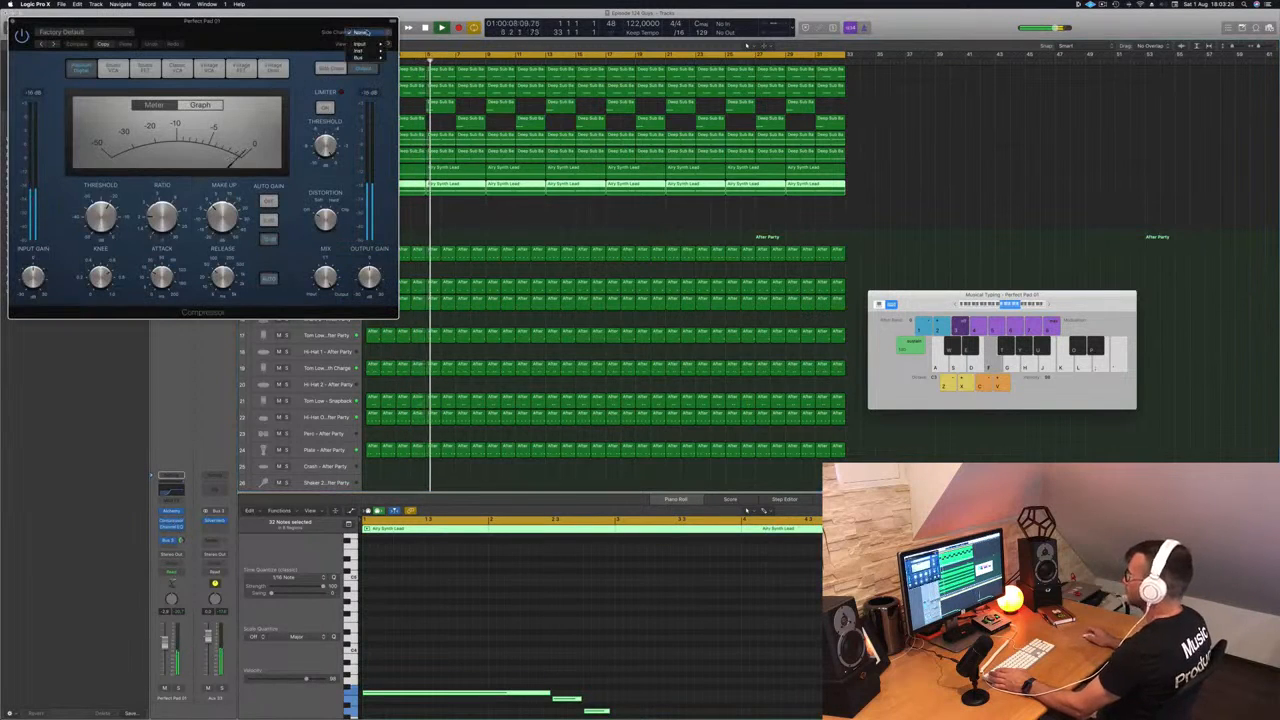
{"action": "mouse_move", "coordinate": [376, 57]}
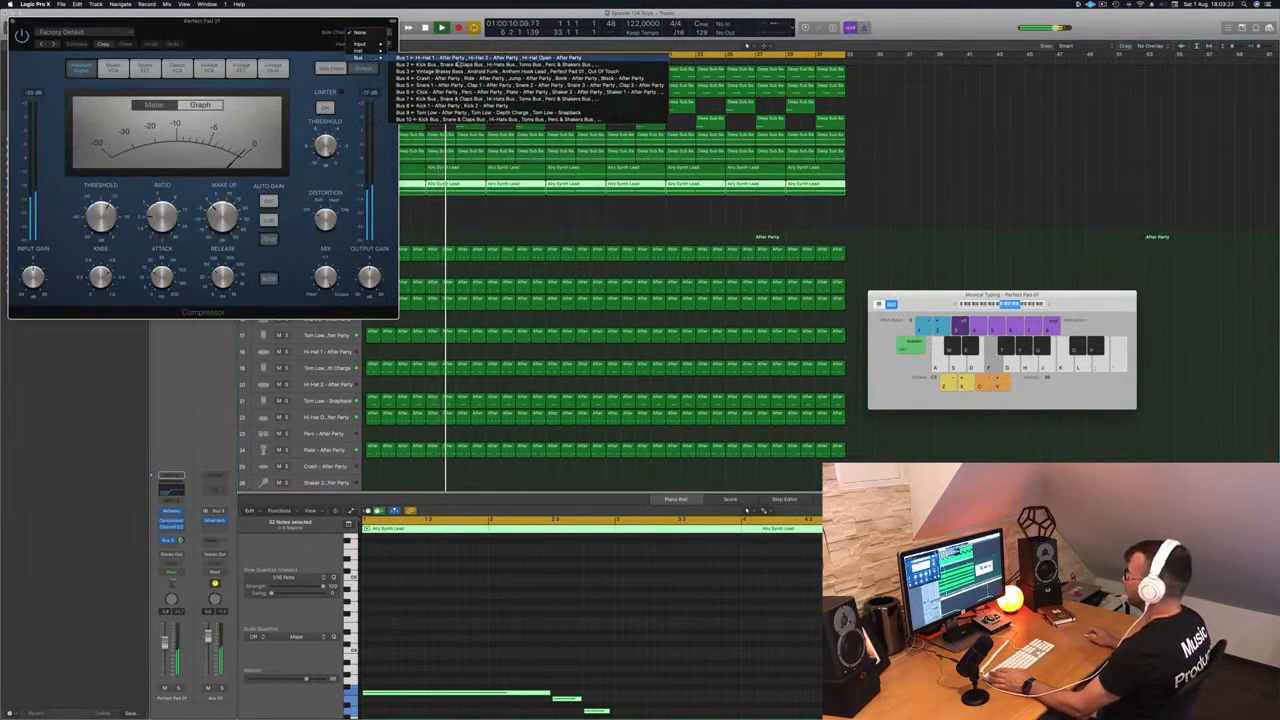
{"action": "left_click", "coordinate": [480, 105]}
{"action": "left_click_drag", "start_coordinate": [290, 21], "coordinate": [391, 50]}
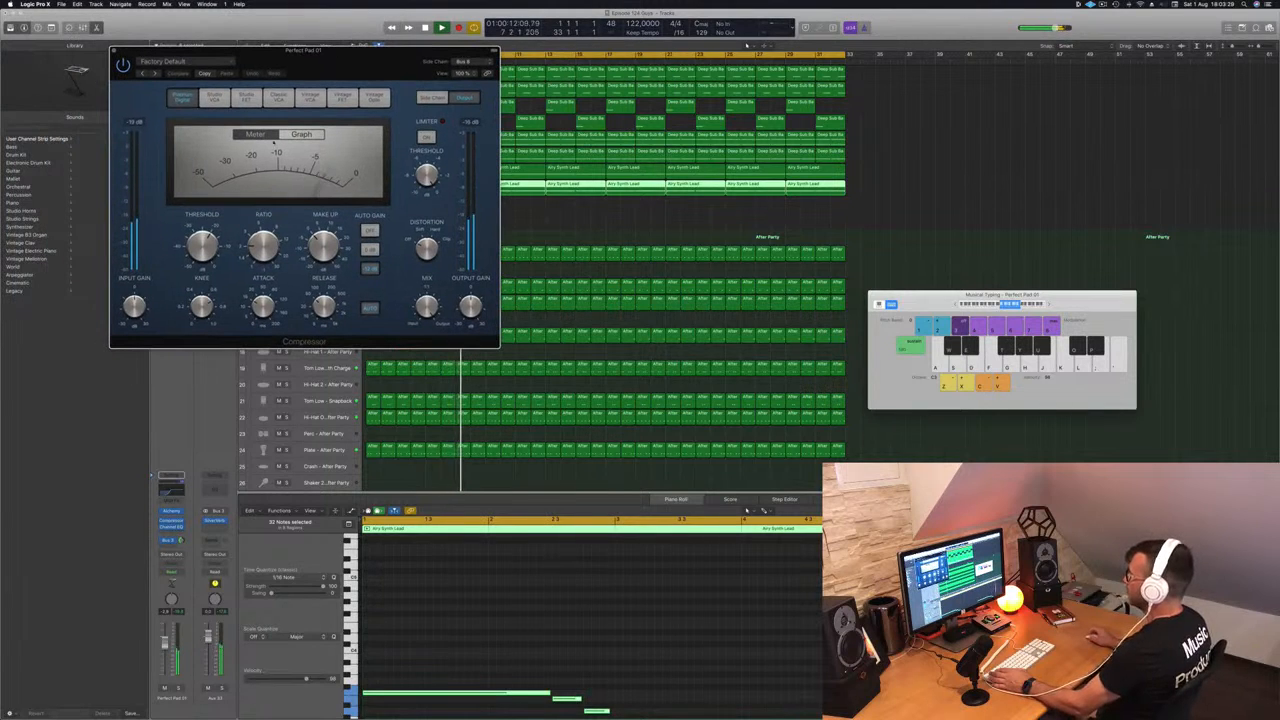
{"action": "left_click_drag", "start_coordinate": [263, 246], "coordinate": [262, 225]}
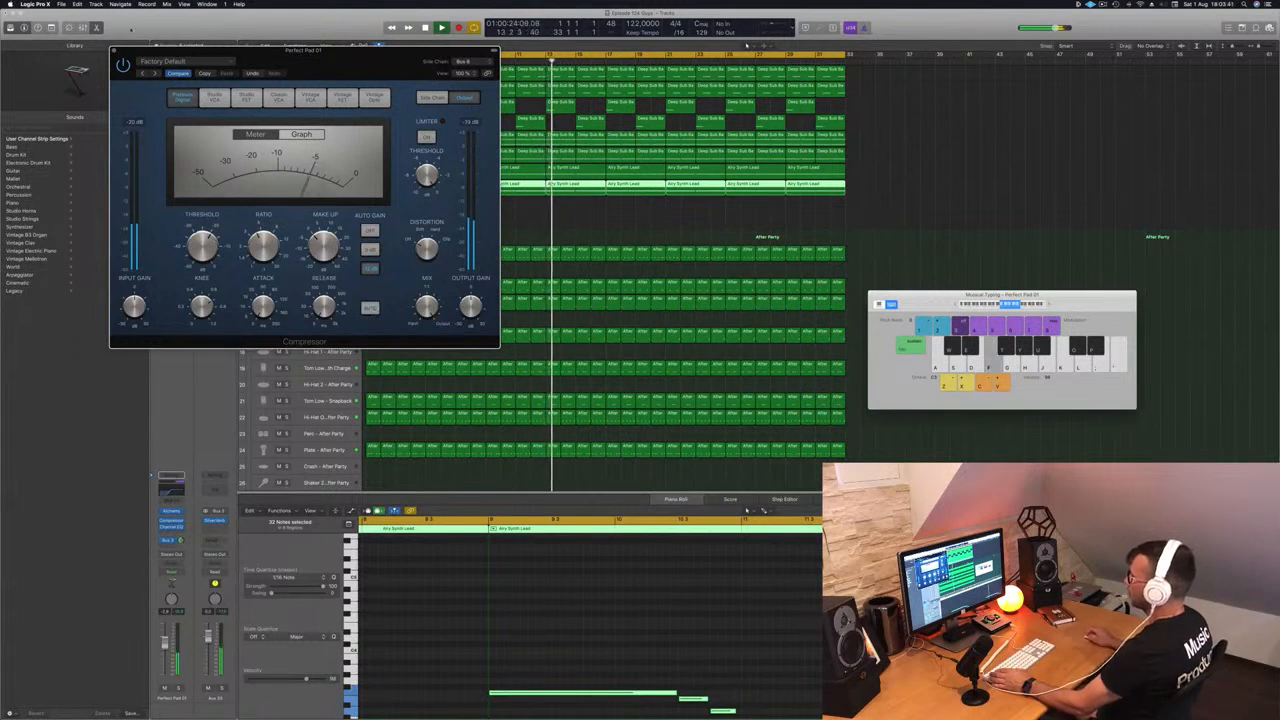
{"action": "left_click", "coordinate": [114, 50]}
{"action": "key", "text": "space"}
{"action": "key", "text": "space"}
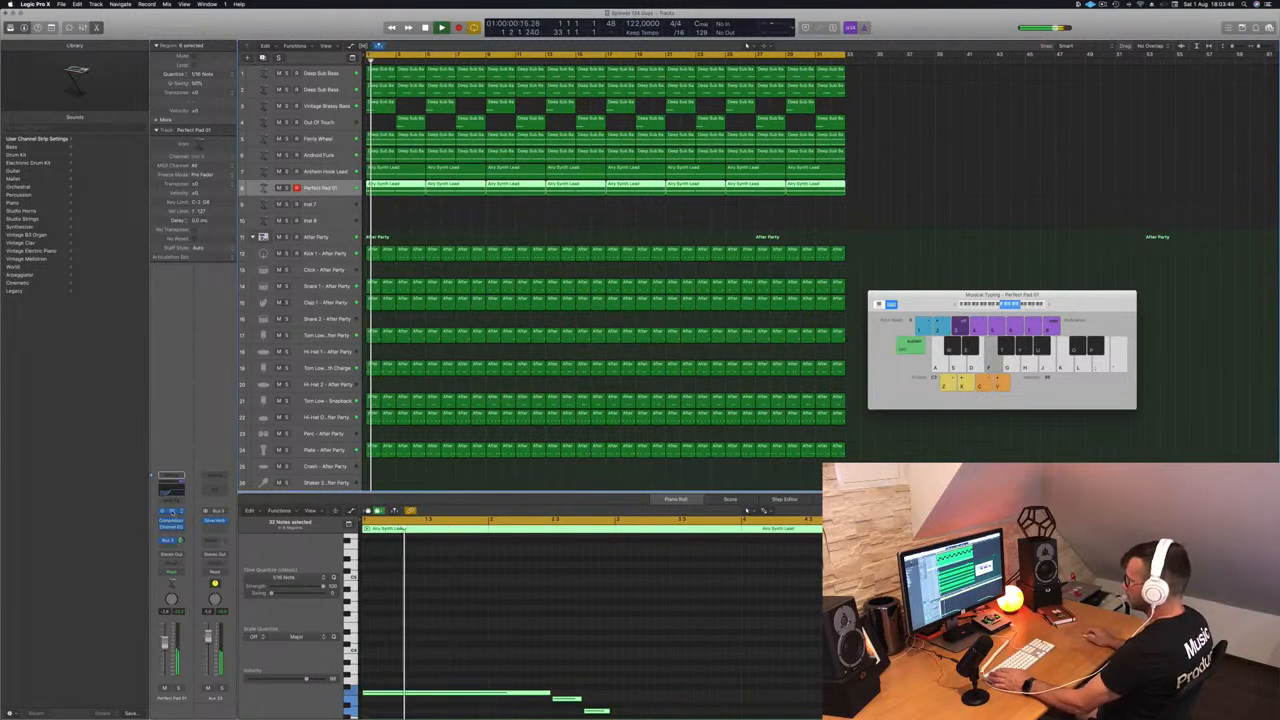
Step: Open the Perfect Pad 01 track's Alchemy and audition its Rich, Hollow and Bold variations
{"action": "left_click", "coordinate": [171, 512]}
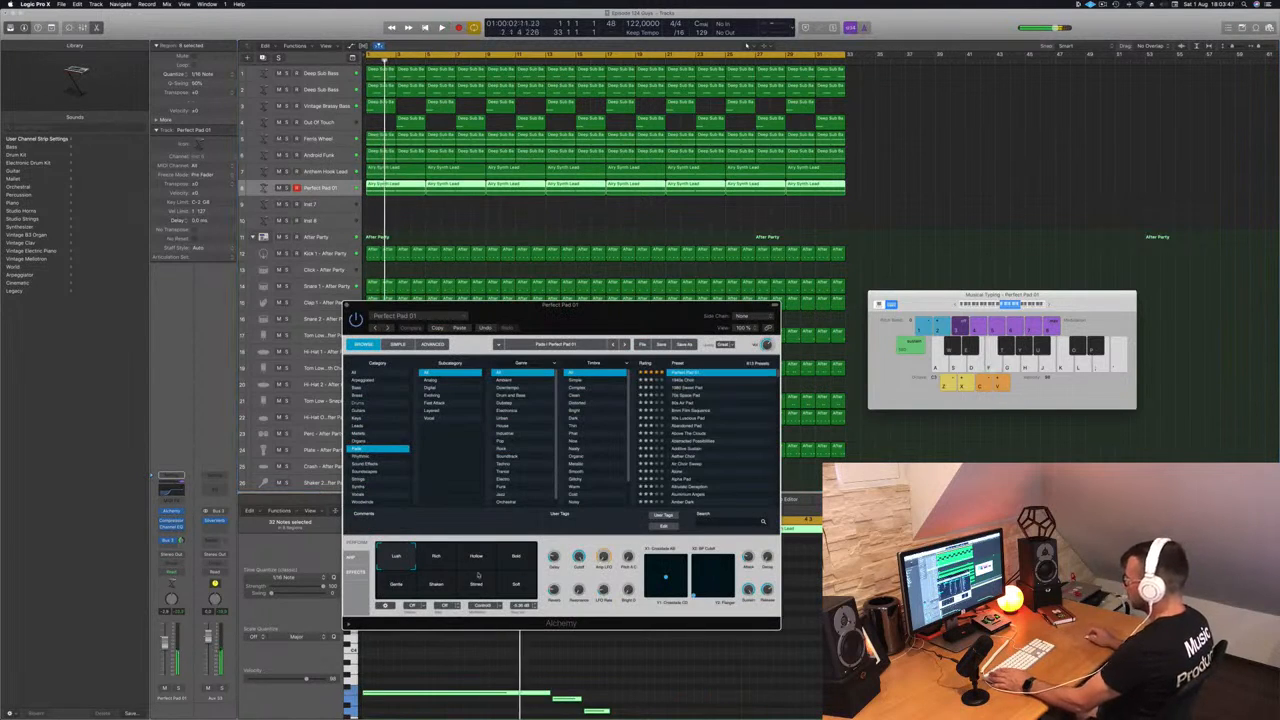
{"action": "left_click", "coordinate": [437, 559]}
{"action": "left_click", "coordinate": [469, 560]}
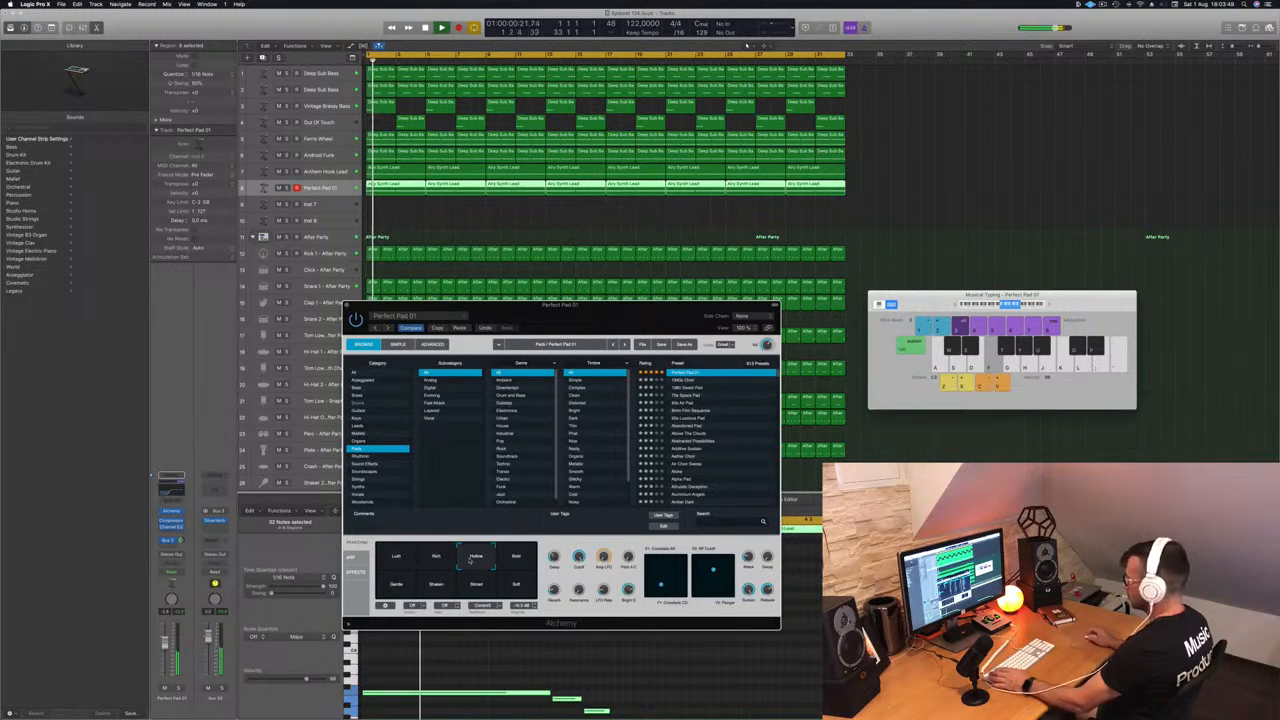
{"action": "left_click", "coordinate": [516, 563]}
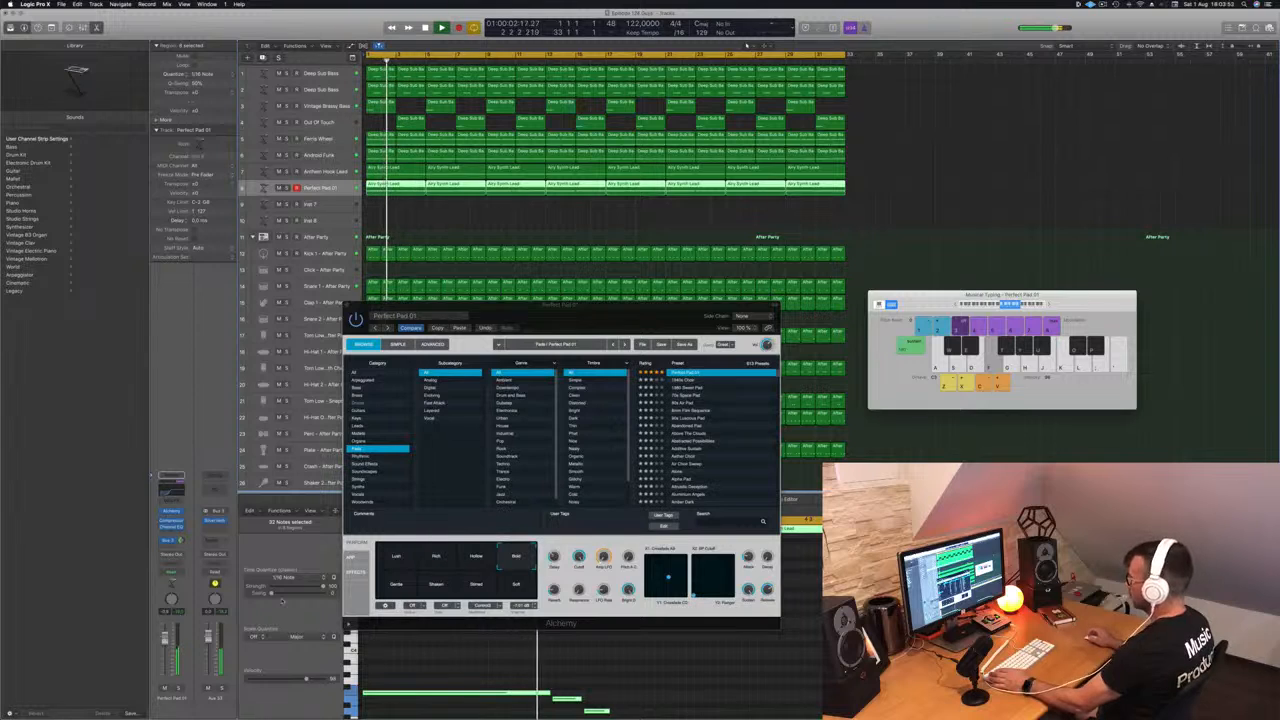
{"action": "left_click_drag", "start_coordinate": [553, 318], "coordinate": [705, 210]}
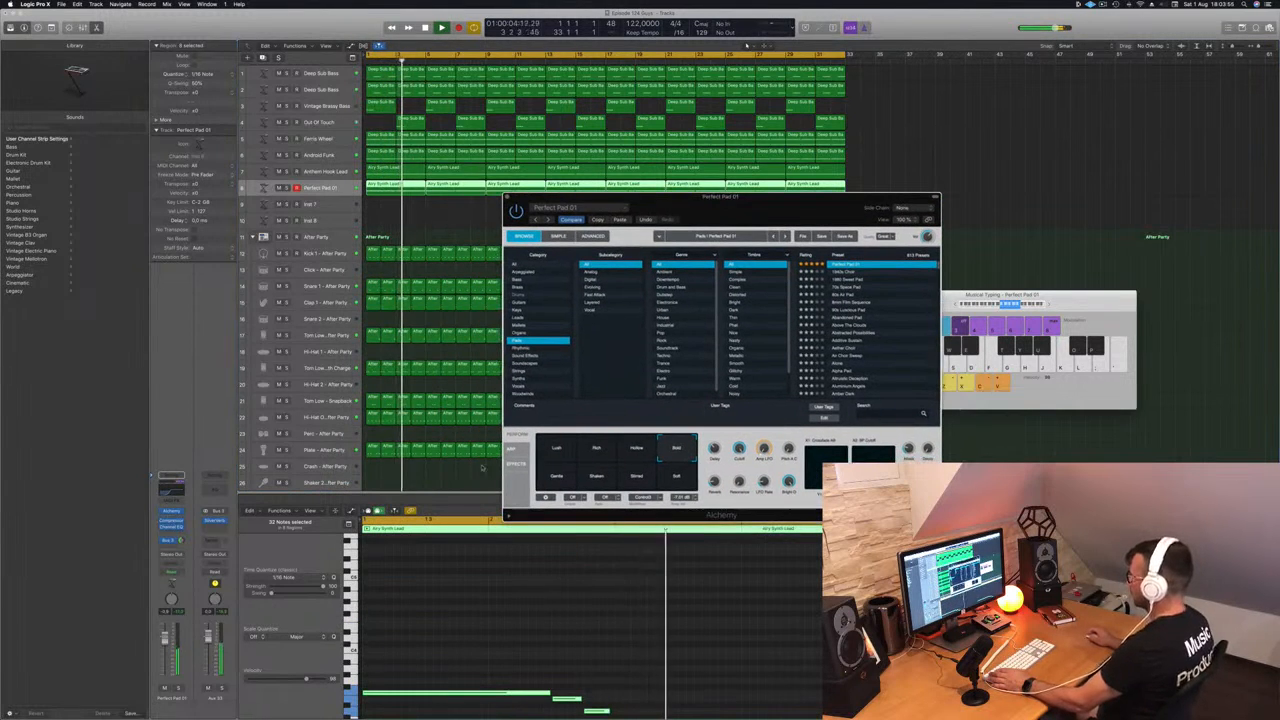
Step: Audition the pad's Gentle, Shaken, Stirred and Soft variations, restarting playback from the beginning for each
{"action": "left_click", "coordinate": [556, 478]}
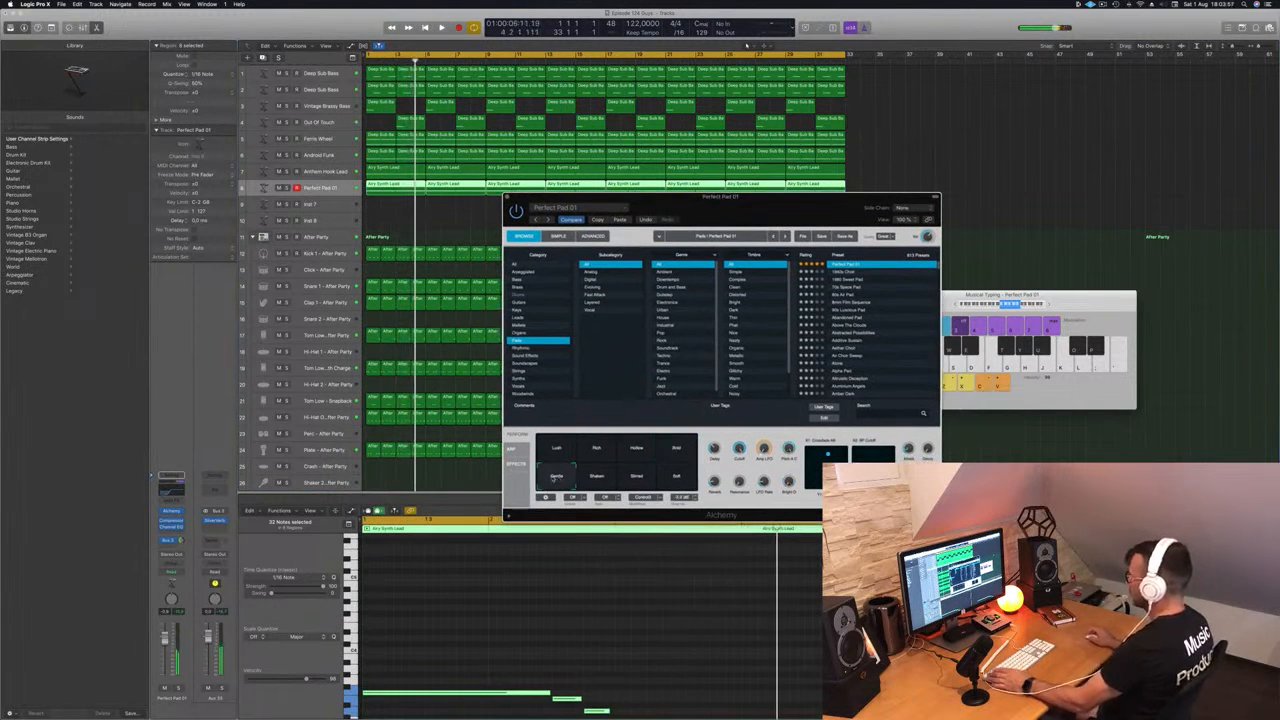
{"action": "key", "text": "Return"}
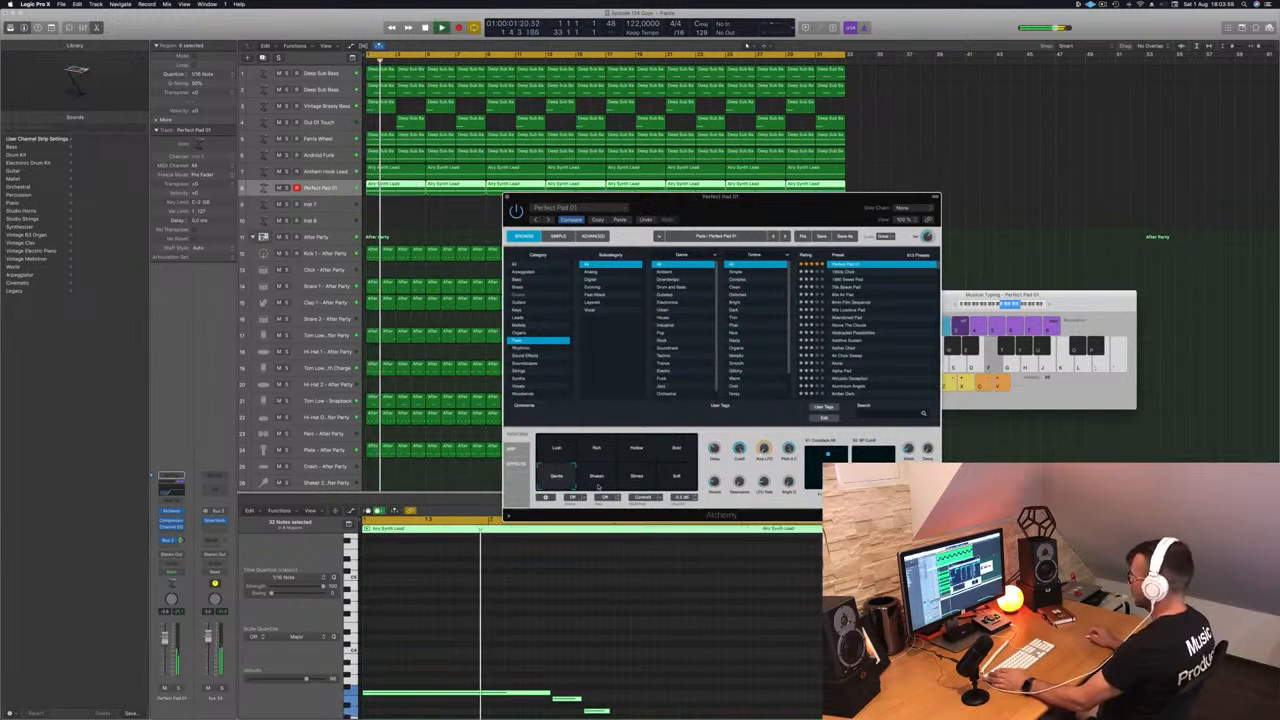
{"action": "left_click", "coordinate": [597, 476]}
{"action": "key", "text": "Return"}
{"action": "left_click", "coordinate": [638, 478]}
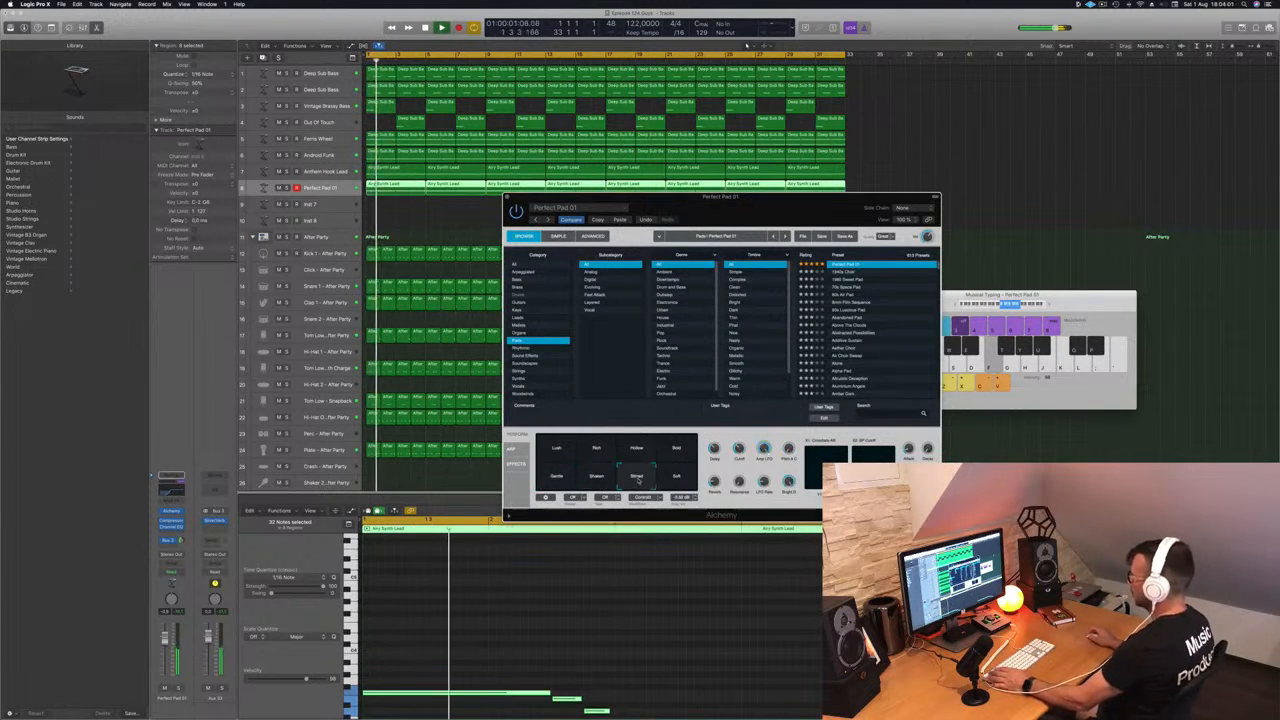
{"action": "key", "text": "Return"}
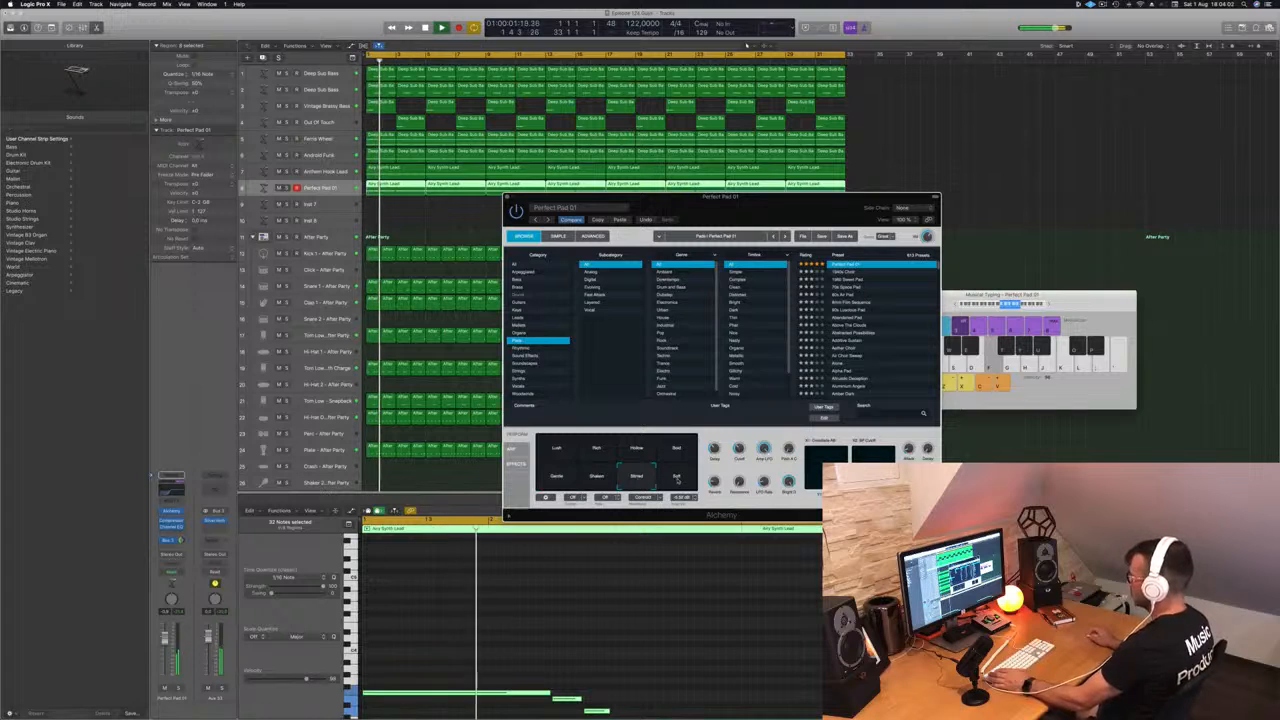
{"action": "left_click", "coordinate": [676, 477]}
{"action": "key", "text": "Return"}
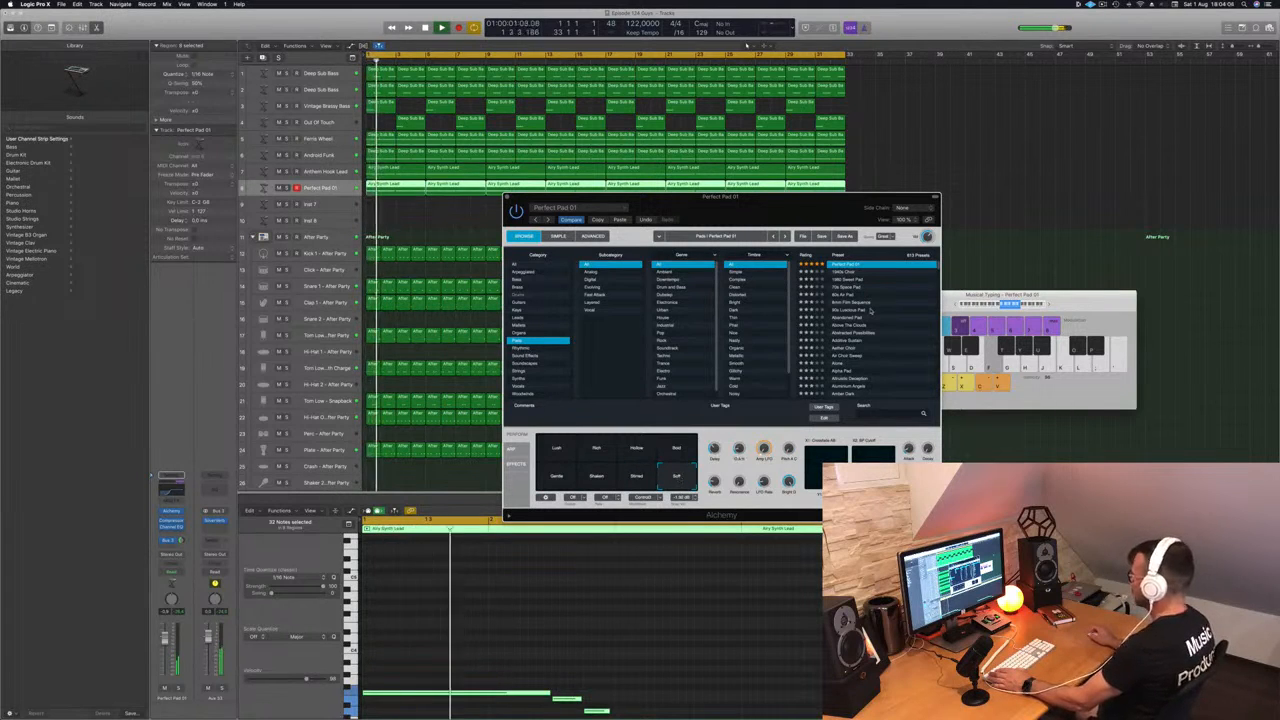
Step: Load the Analog Smooth pad preset in Alchemy and solo the track briefly to check it
{"action": "scroll", "coordinate": [870, 310], "scroll_direction": "down", "scroll_amount": 5}
{"action": "left_click", "coordinate": [846, 341]}
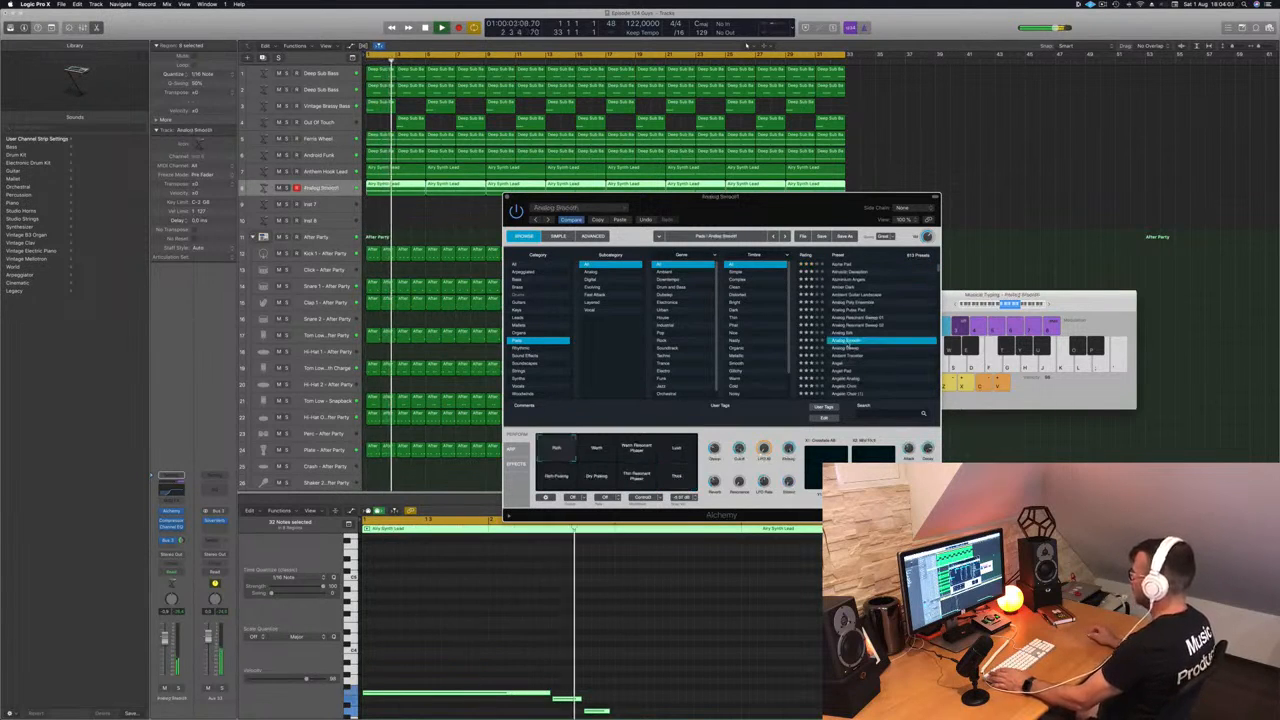
{"action": "left_click_drag", "start_coordinate": [744, 220], "coordinate": [687, 226]}
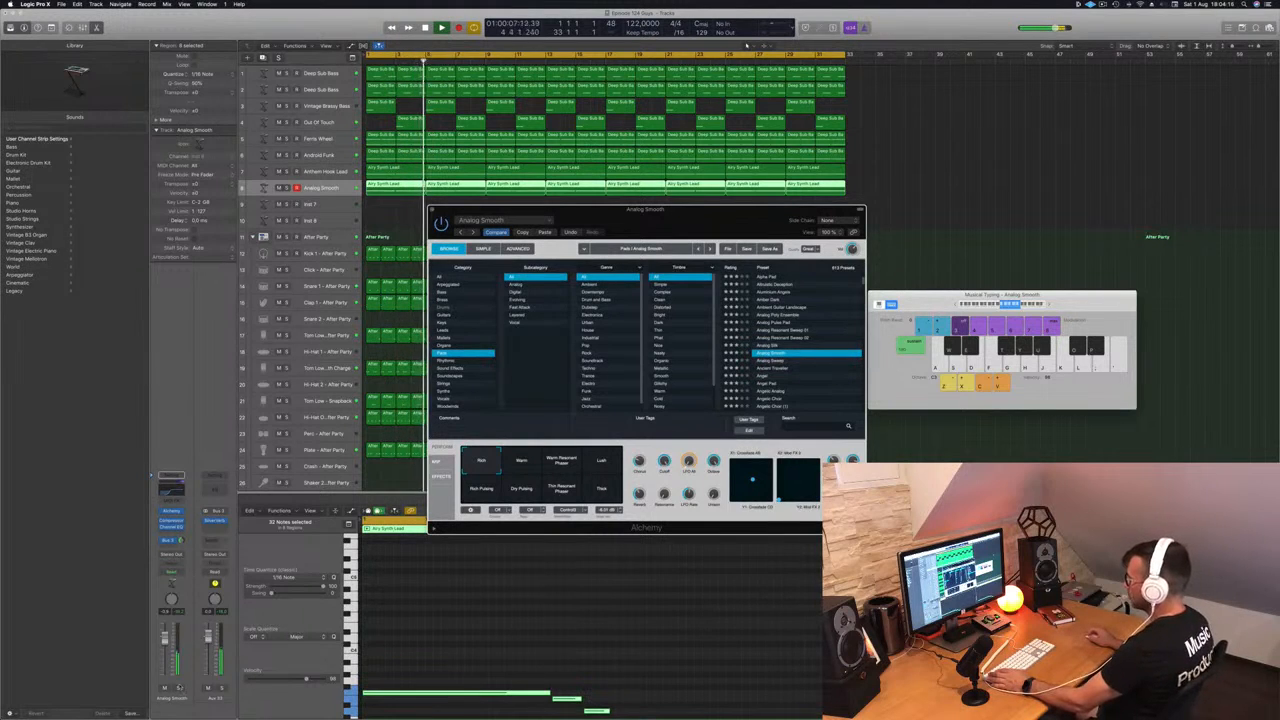
{"action": "left_click", "coordinate": [180, 688]}
{"action": "left_click", "coordinate": [180, 688]}
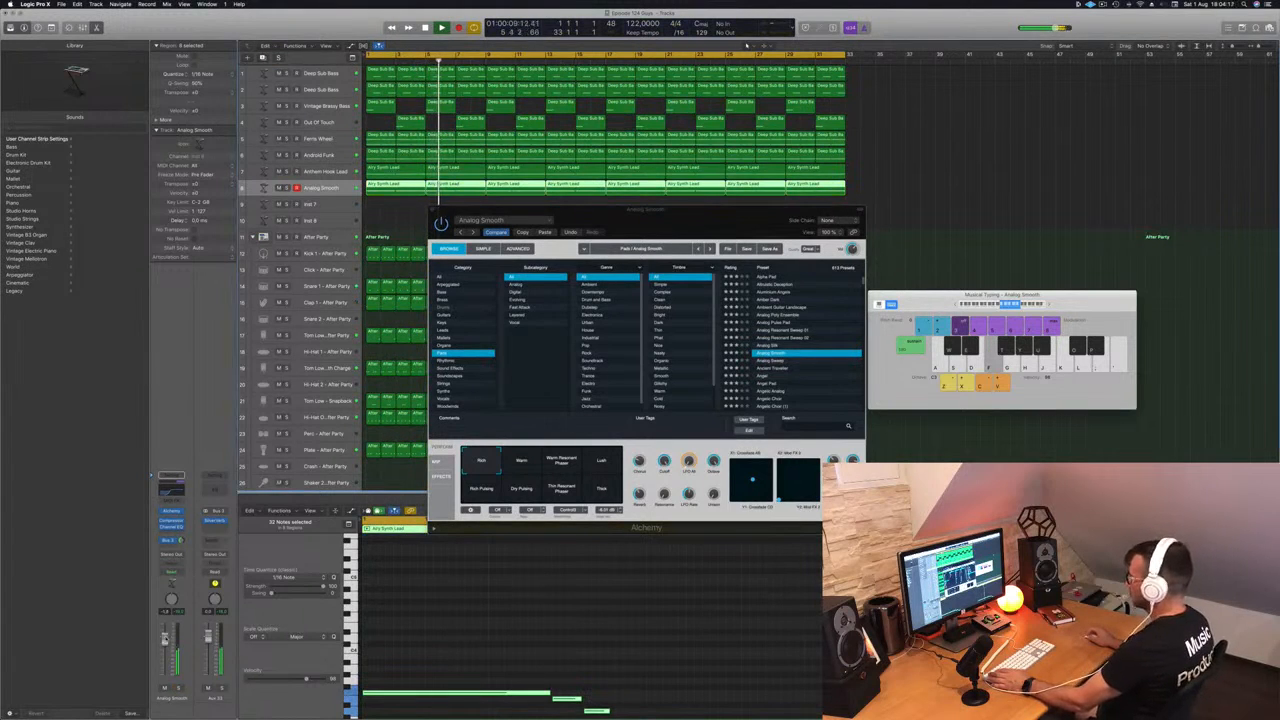
Step: Compare the Warm, Warm Resonant Phaser, Lush and Rich Pulsing variations and lower the Analog Smooth track's volume slightly
{"action": "left_click", "coordinate": [515, 462]}
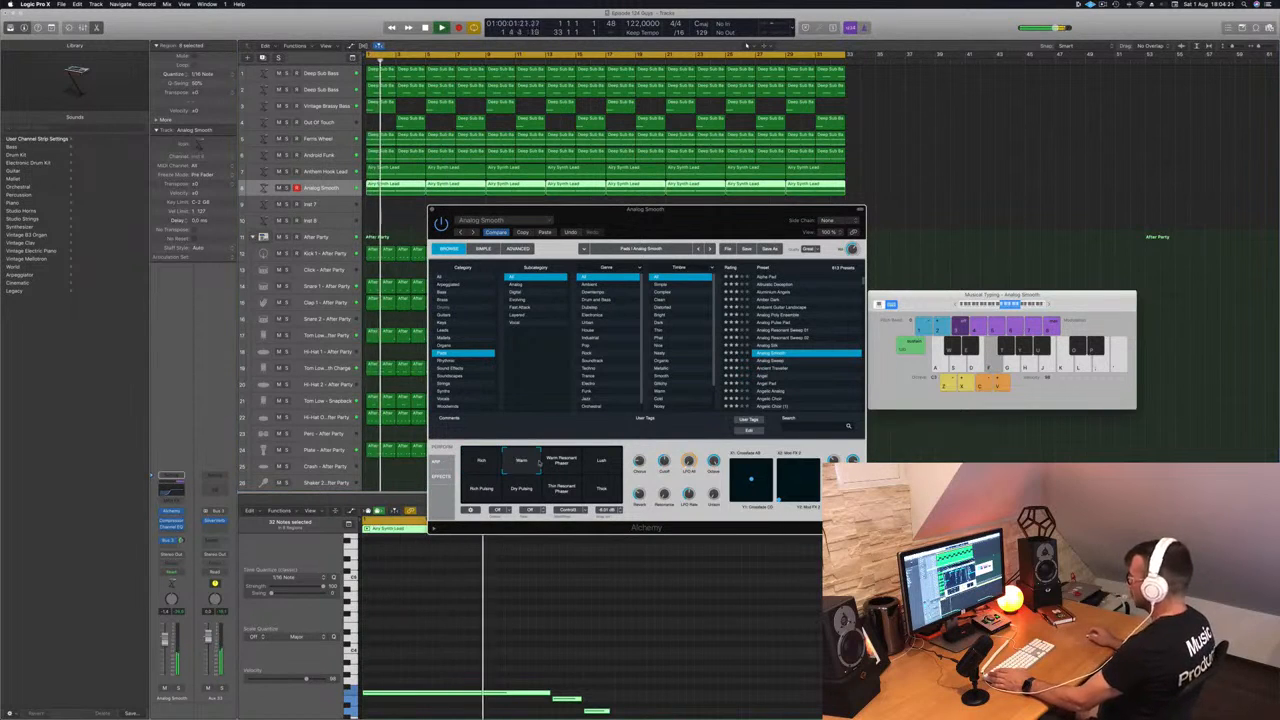
{"action": "left_click", "coordinate": [566, 463]}
{"action": "left_click", "coordinate": [600, 463]}
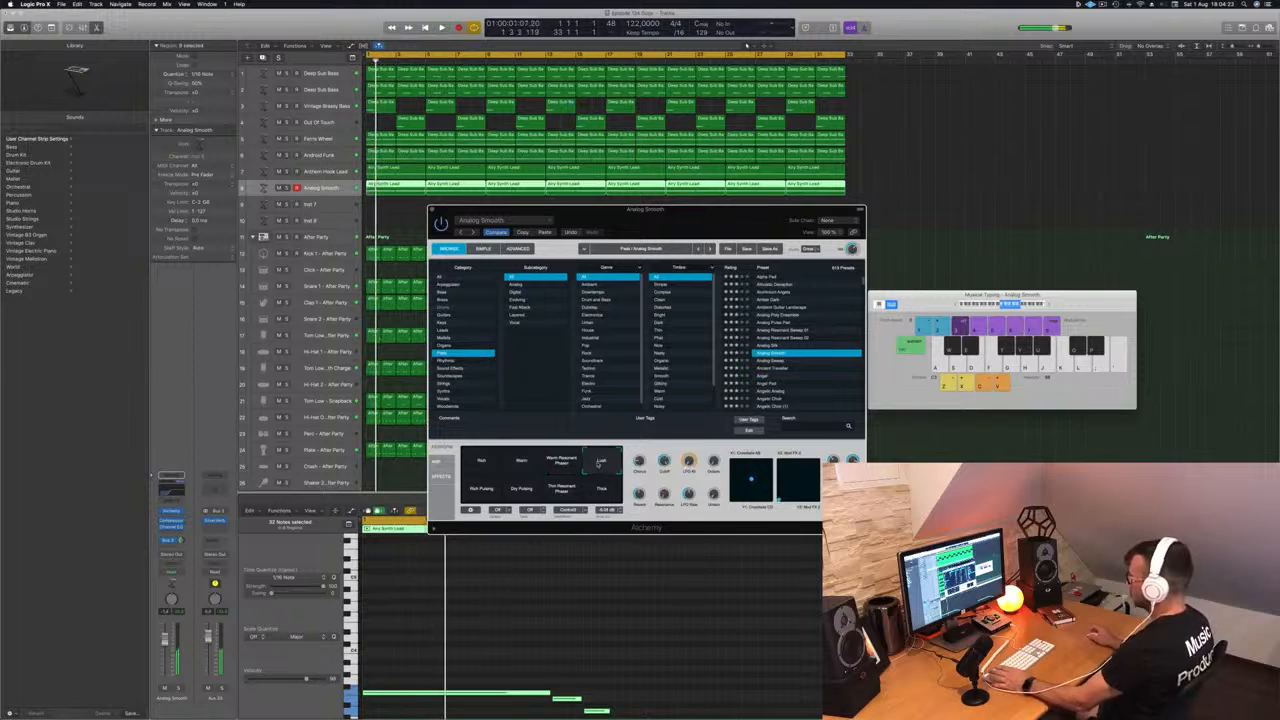
{"action": "left_click", "coordinate": [480, 490]}
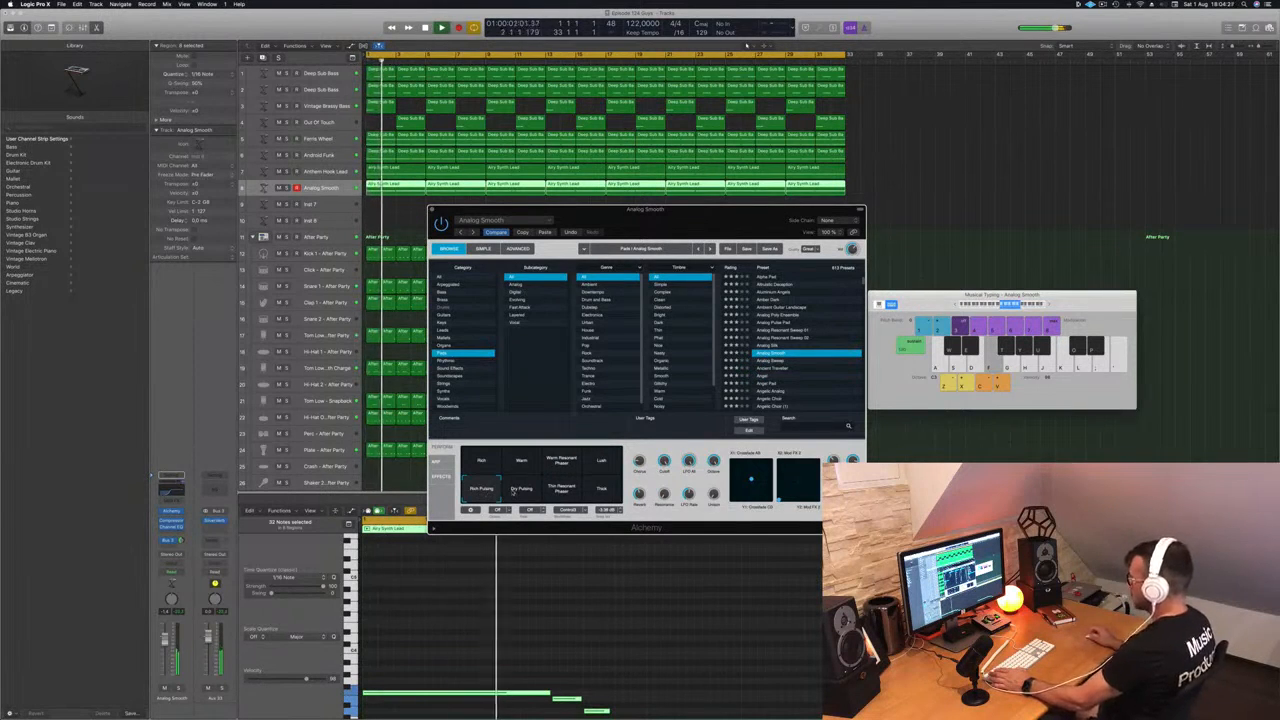
{"action": "left_click_drag", "start_coordinate": [165, 639], "coordinate": [165, 641]}
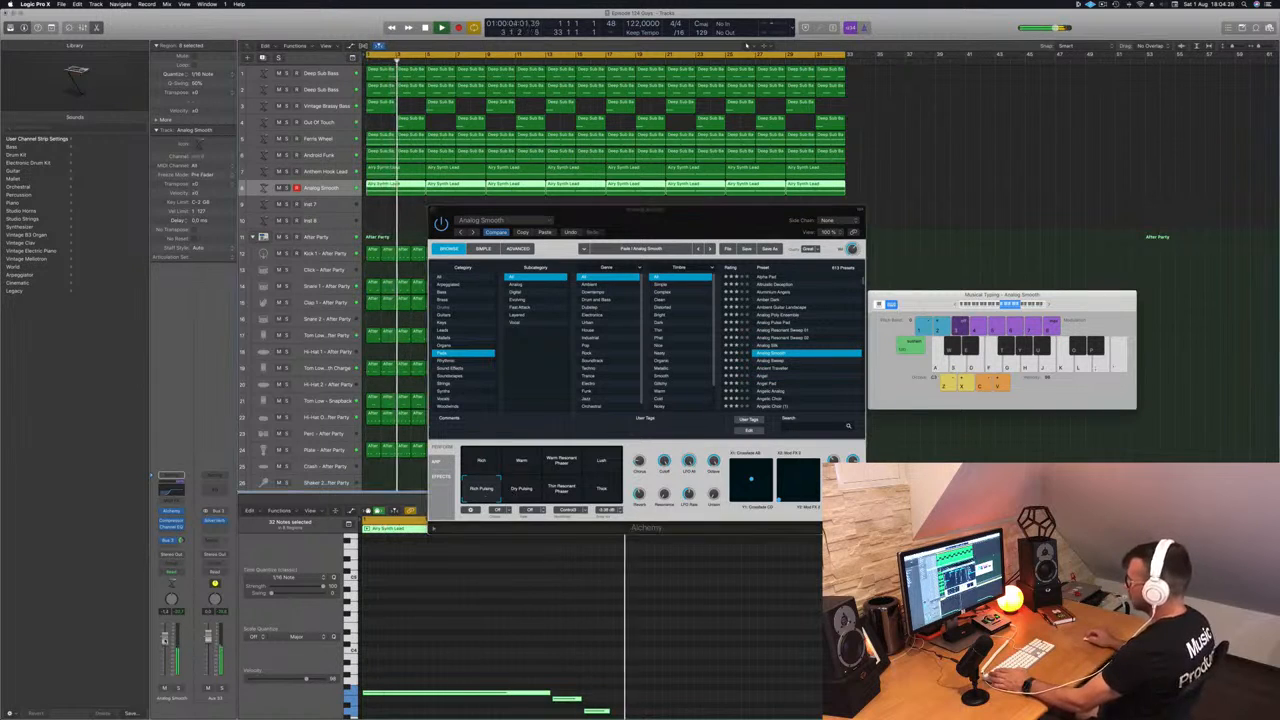
Step: Blend the Analog Smooth sound between its Rich and Rich Pulsing variations while replaying from the start
{"action": "left_click", "coordinate": [491, 488]}
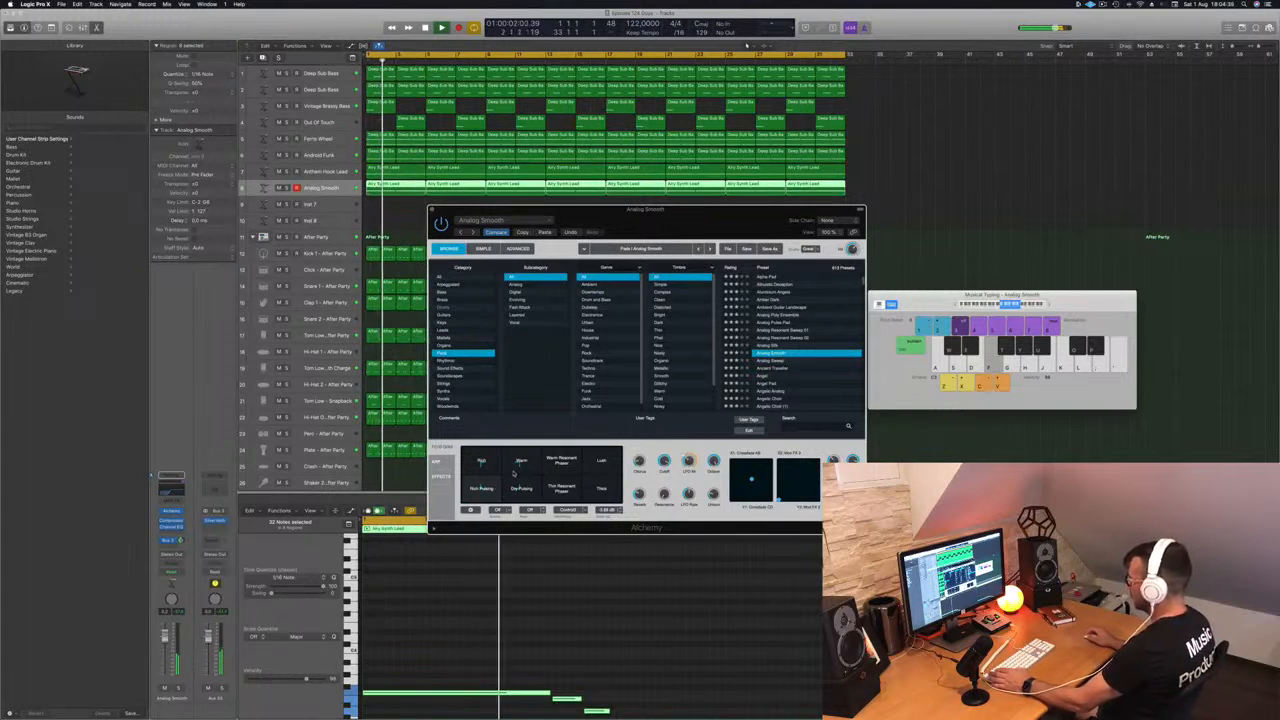
{"action": "mouse_move", "coordinate": [514, 474]}
{"action": "left_mouse_down"}
{"action": "mouse_move", "coordinate": [534, 490]}
{"action": "mouse_move", "coordinate": [608, 493]}
{"action": "mouse_move", "coordinate": [494, 491]}
{"action": "mouse_move", "coordinate": [492, 463]}
{"action": "left_mouse_up"}
{"action": "key", "text": "Return"}
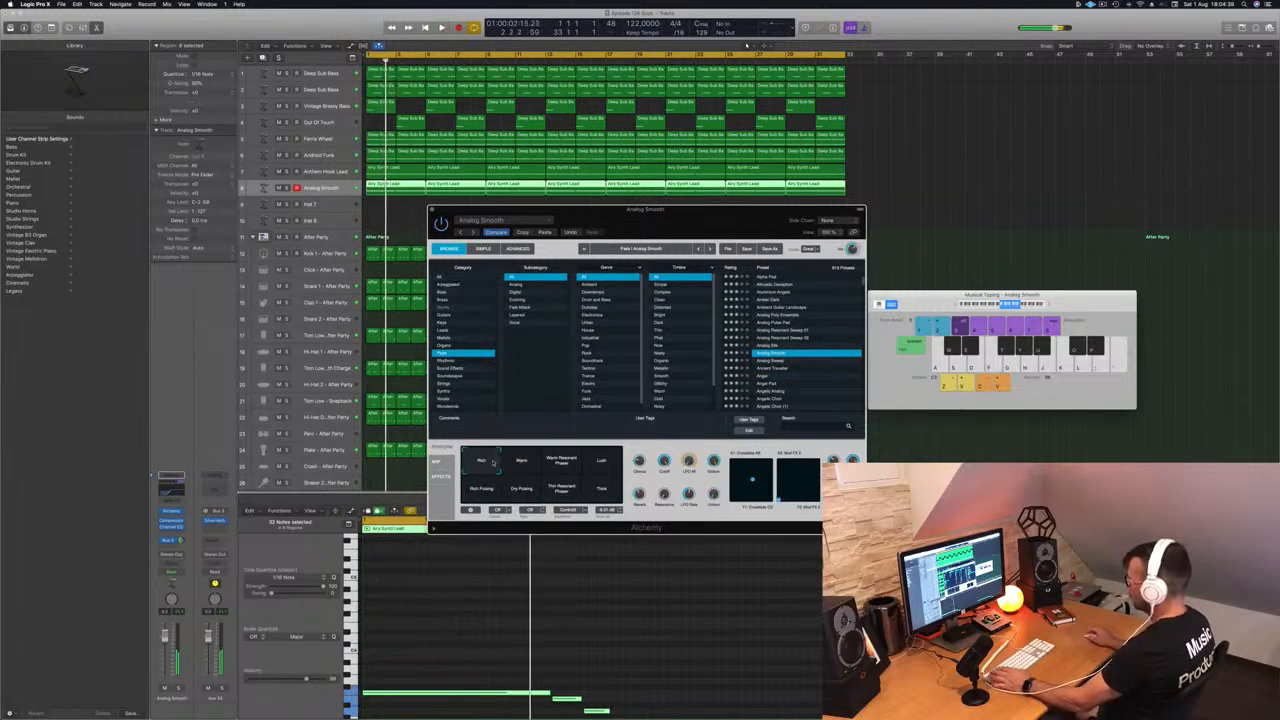
{"action": "key", "text": "Return"}
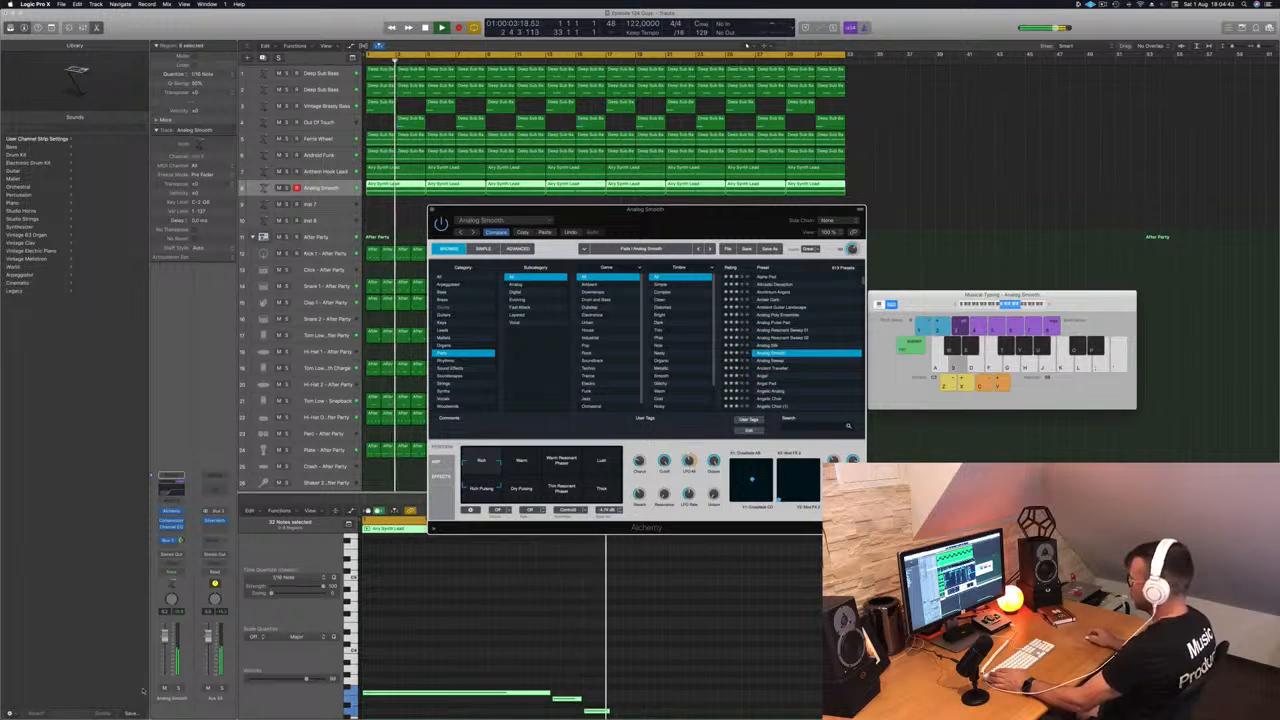
Step: Solo the Analog Smooth track briefly, return to the full mix and restart playback
{"action": "left_click", "coordinate": [180, 689]}
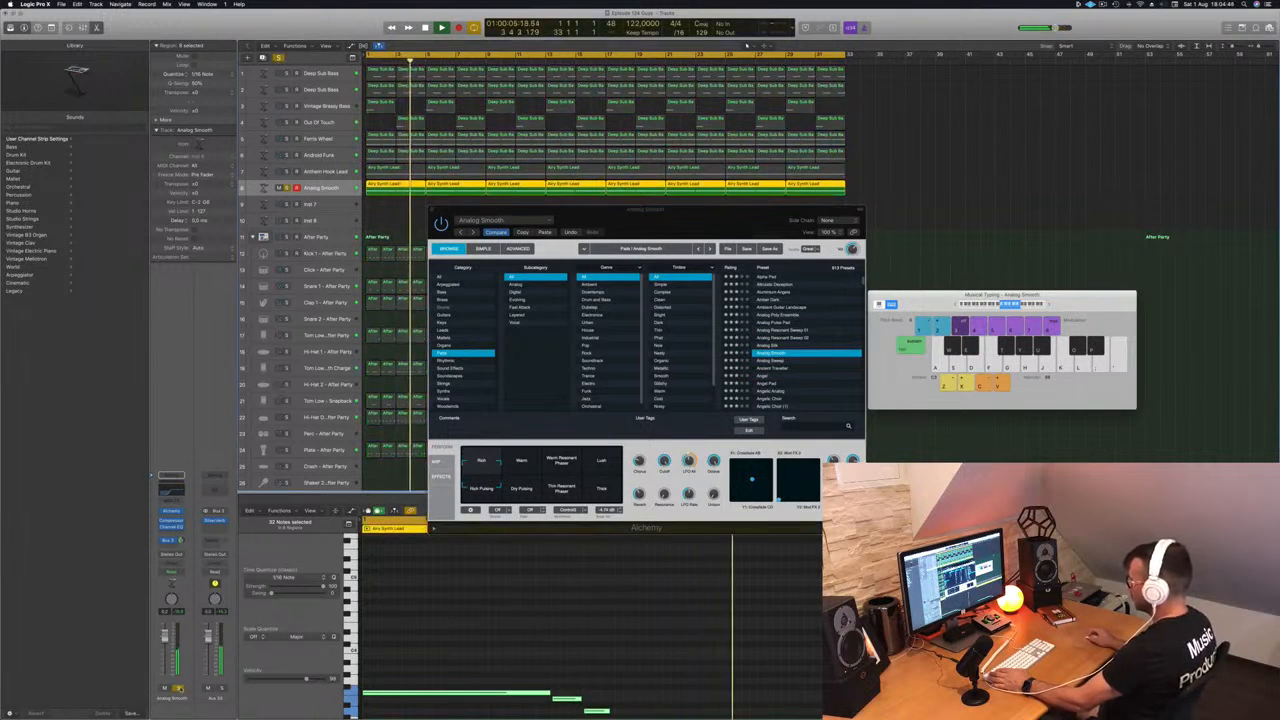
{"action": "left_click", "coordinate": [180, 689]}
{"action": "key", "text": "Return"}
Step: Close the Alchemy window, deselect the pad regions and zoom out the arrangement
{"action": "left_click_drag", "start_coordinate": [726, 233], "coordinate": [742, 311]}
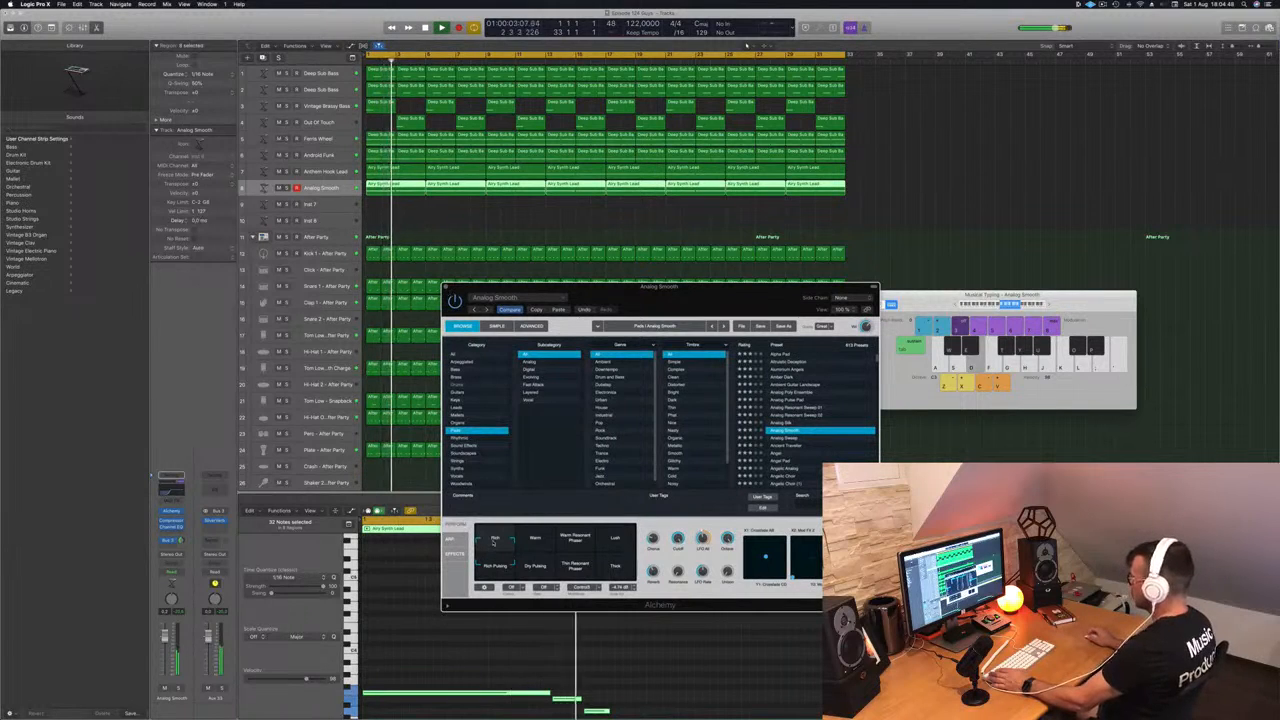
{"action": "left_click", "coordinate": [446, 287]}
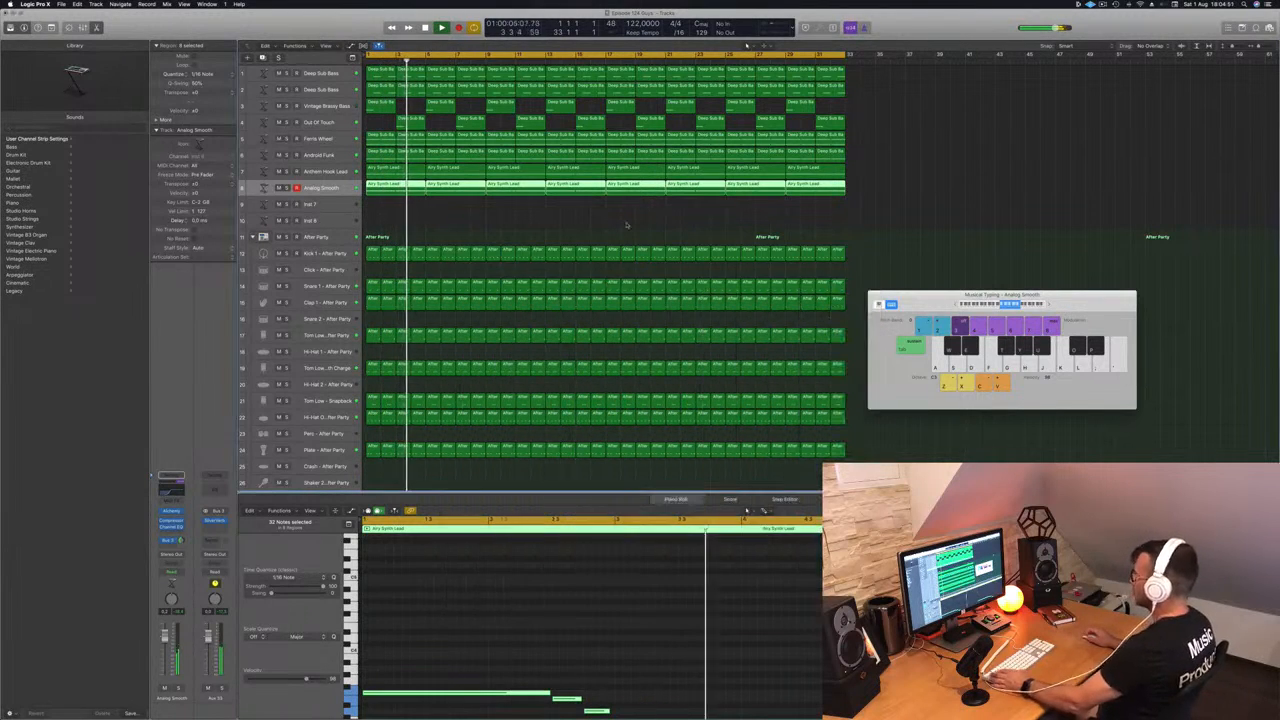
{"action": "left_click", "coordinate": [627, 225]}
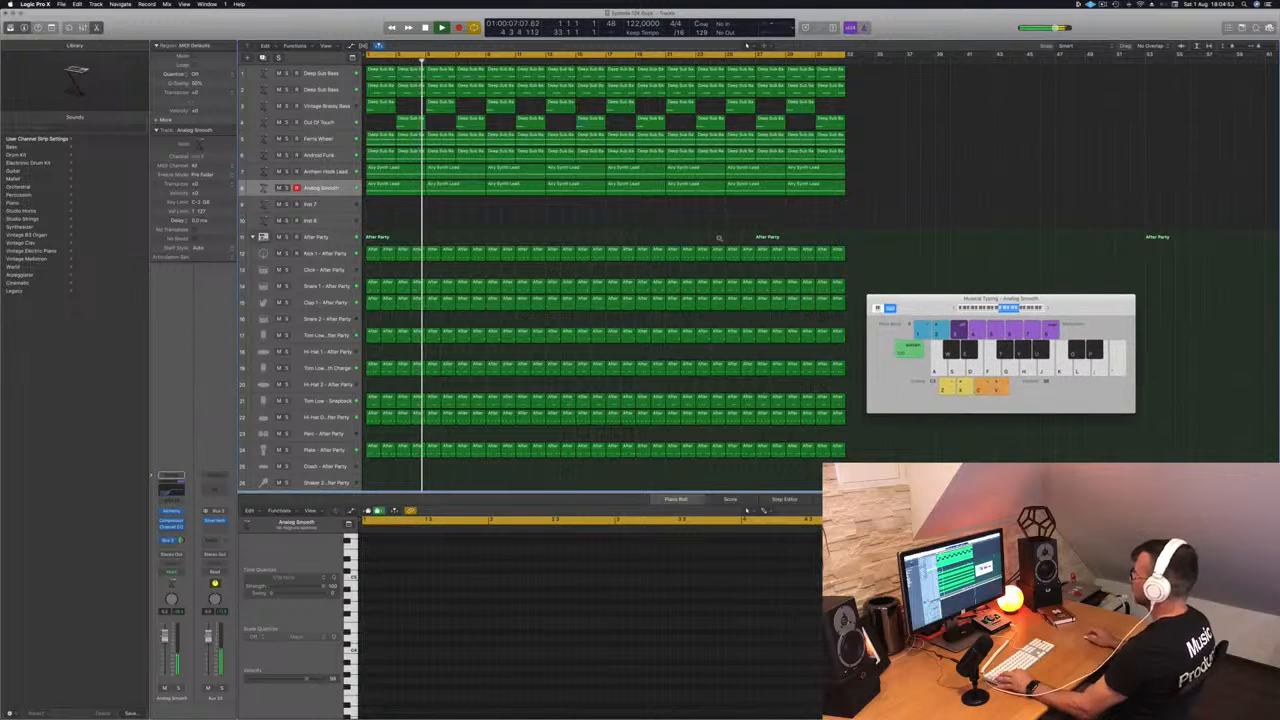
{"action": "scroll", "coordinate": [719, 238], "scroll_direction": "down", "scroll_amount": 3}
{"action": "key", "text": "f"}
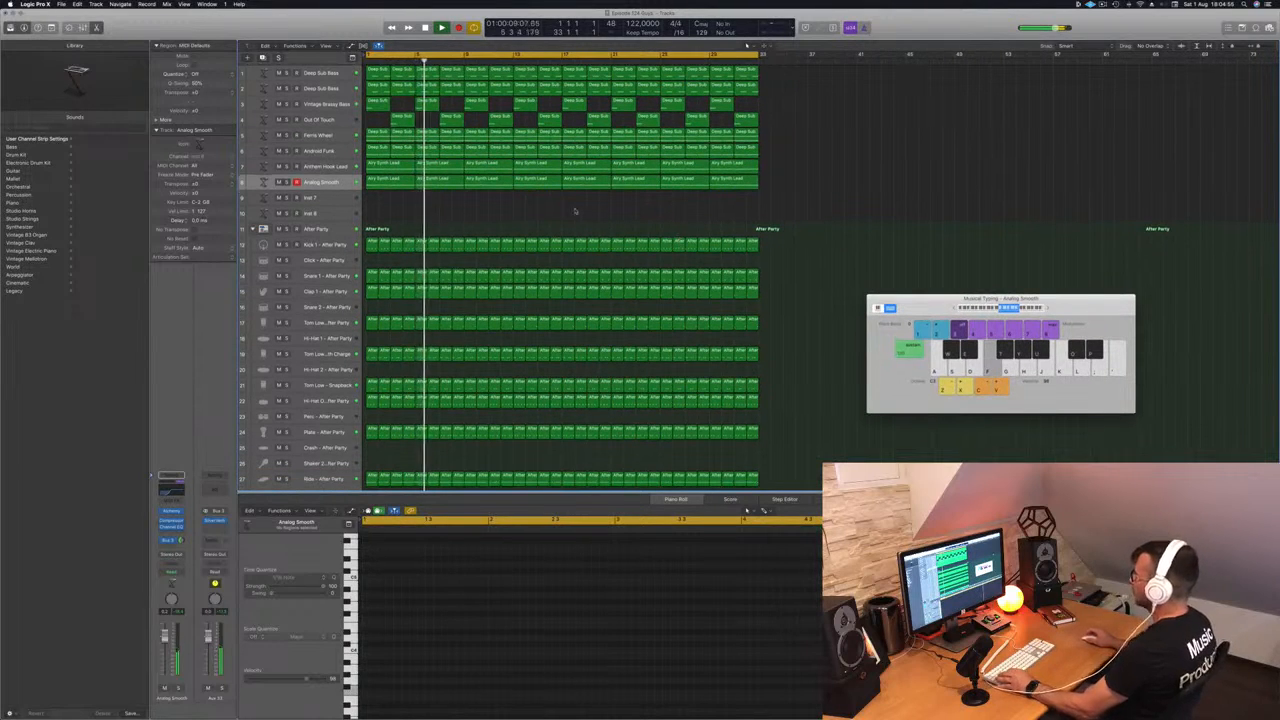